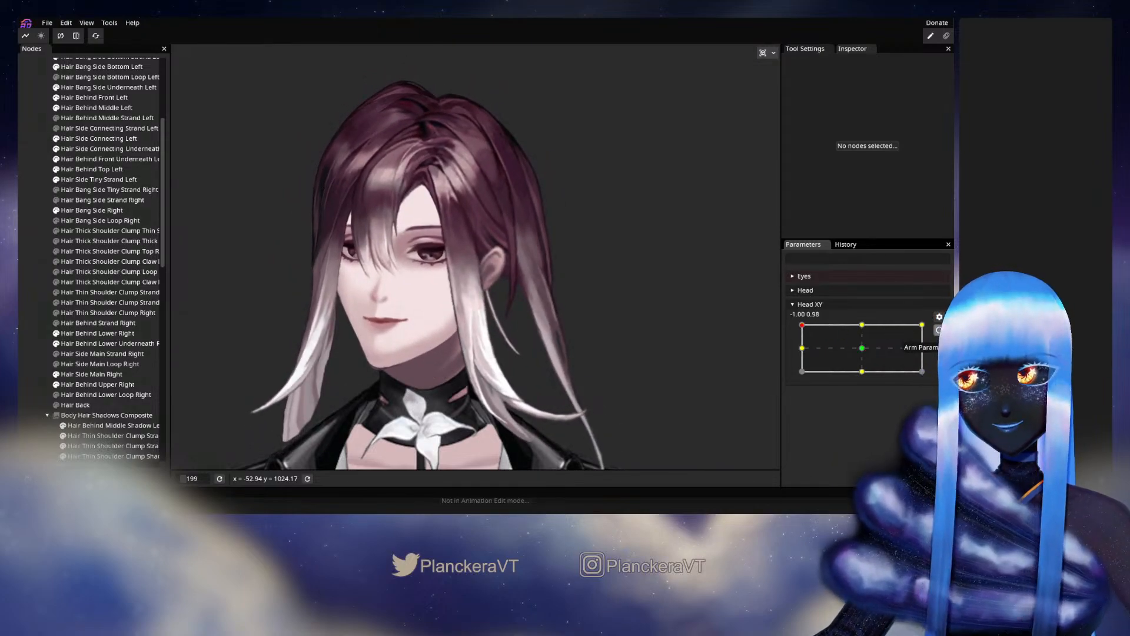
# - Select Hair Behind Middle Left and shift its mesh vertices just above the ear at Head XY -1.00, 1.00
pyautogui.scroll(3, 119, 224)
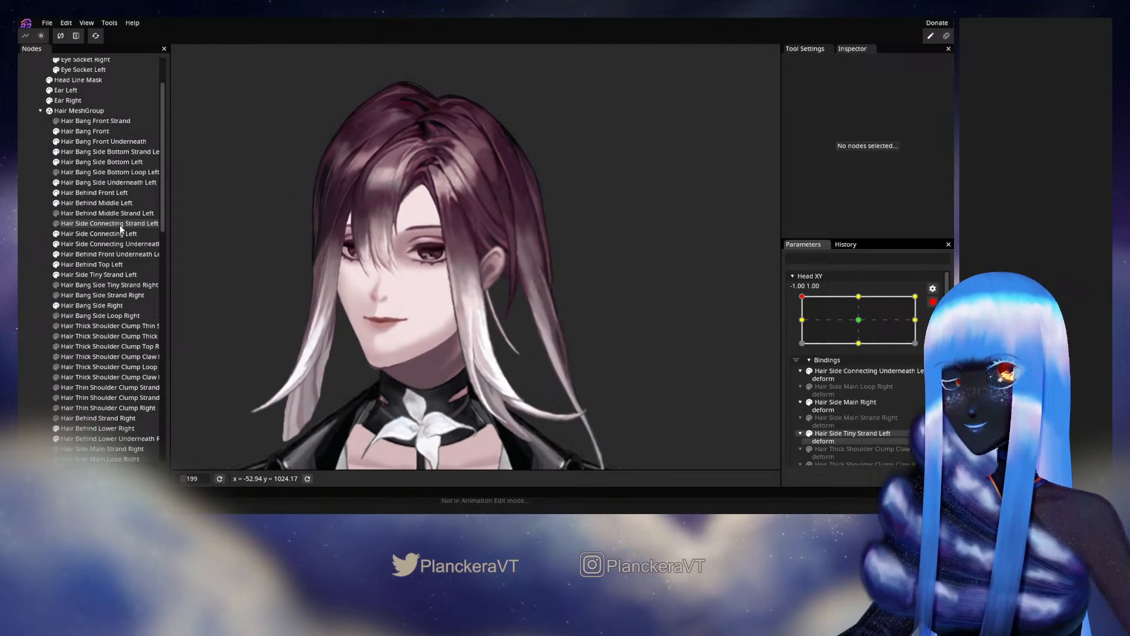
pyautogui.click(97, 203)
pyautogui.scroll(2, 584, 258)
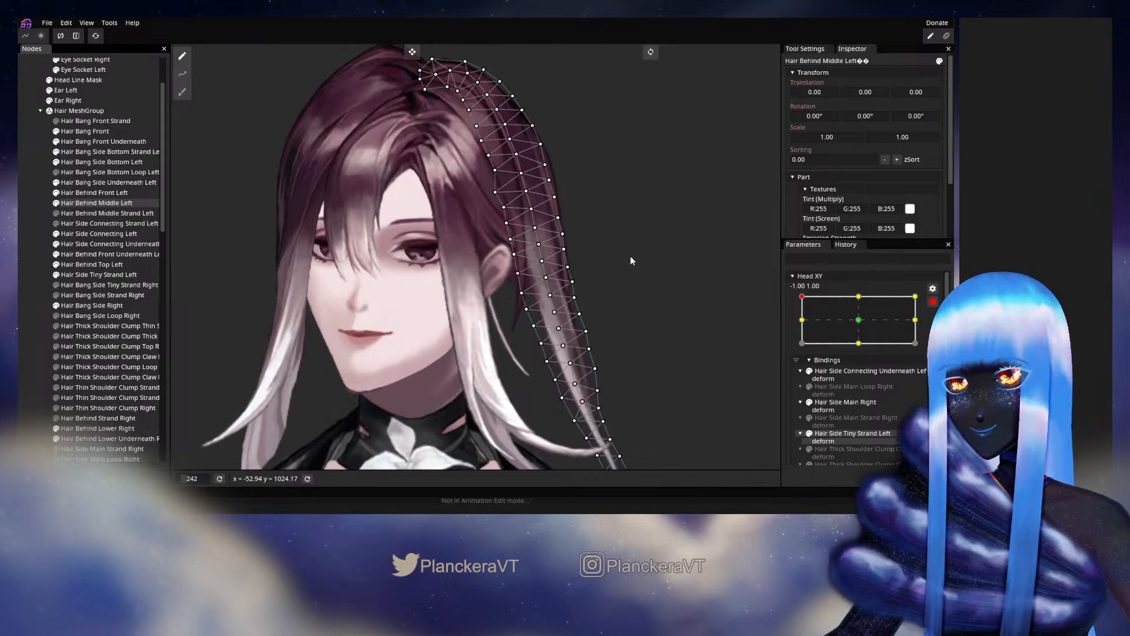
pyautogui.scroll(5, 632, 259)
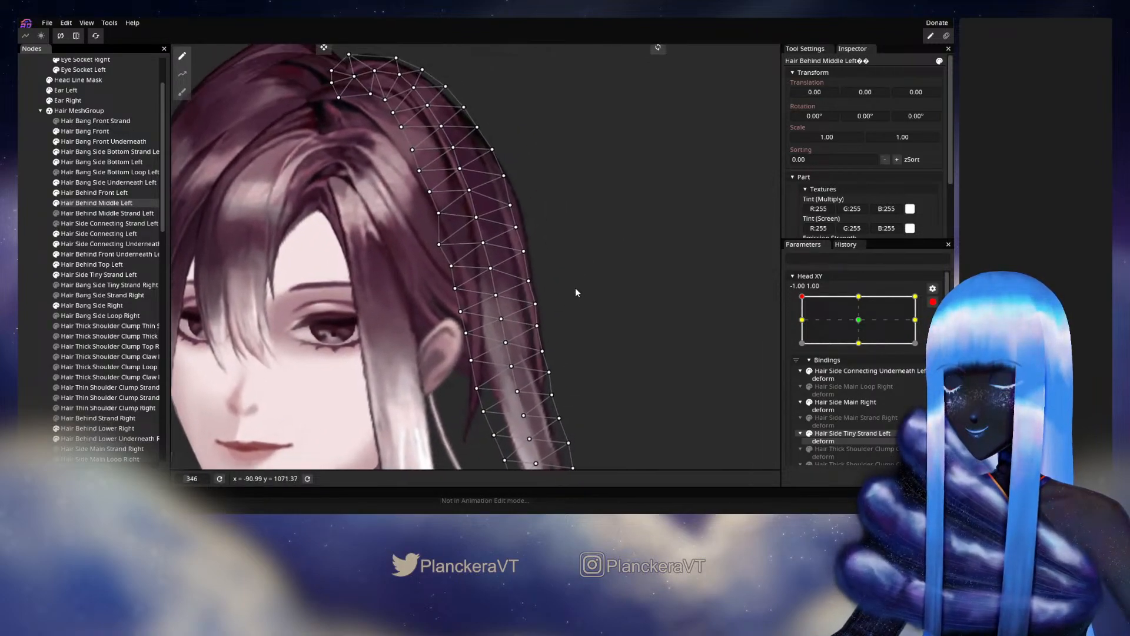
pyautogui.scroll(4, 576, 292)
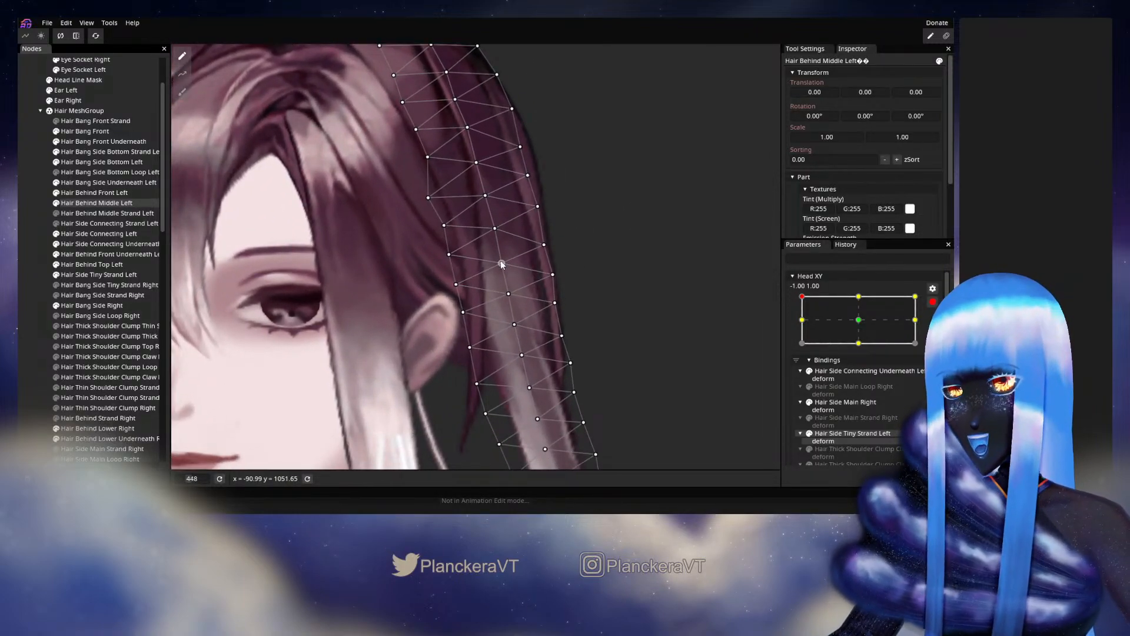
pyautogui.click(501, 264)
pyautogui.moveTo(502, 269); pyautogui.dragTo(451, 266)
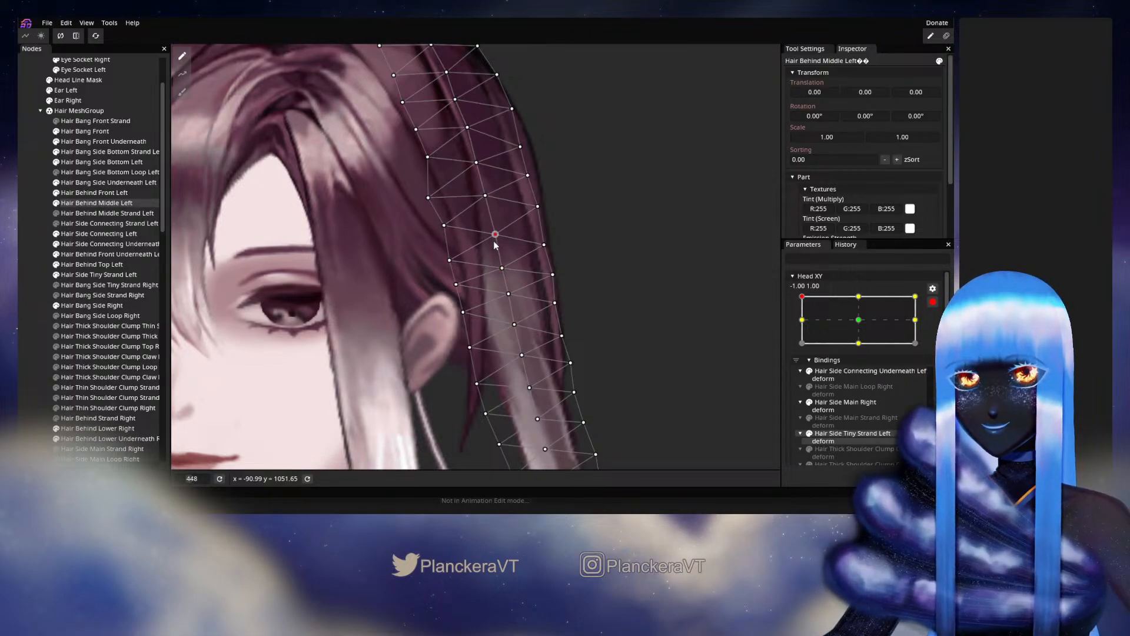
pyautogui.moveTo(484, 204); pyautogui.dragTo(484, 209)
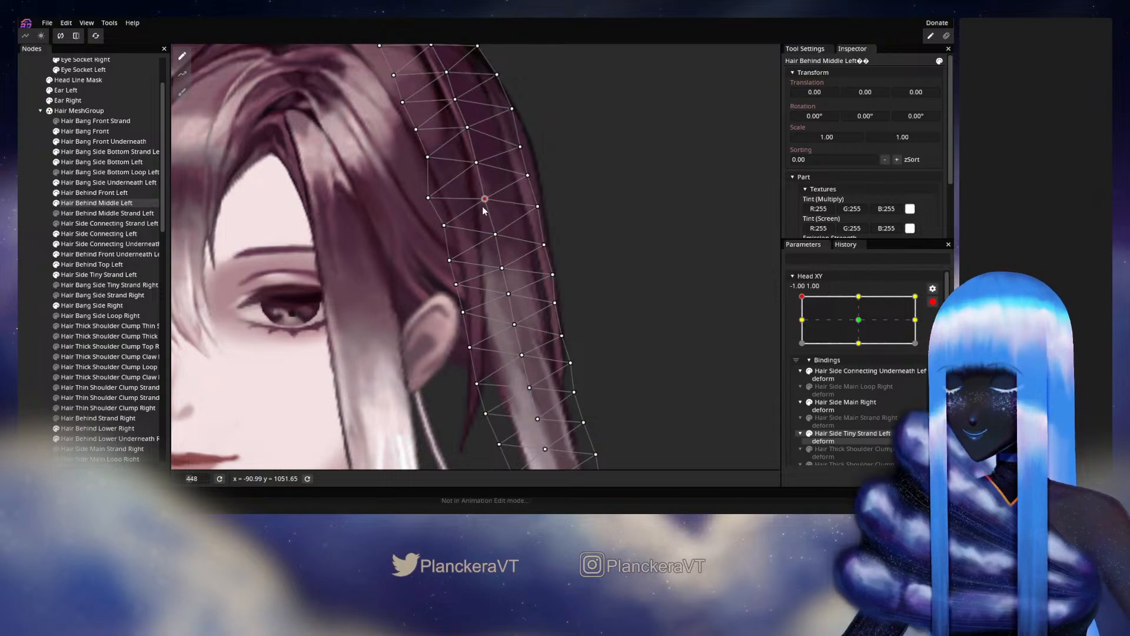
pyautogui.moveTo(527, 178); pyautogui.dragTo(506, 182)
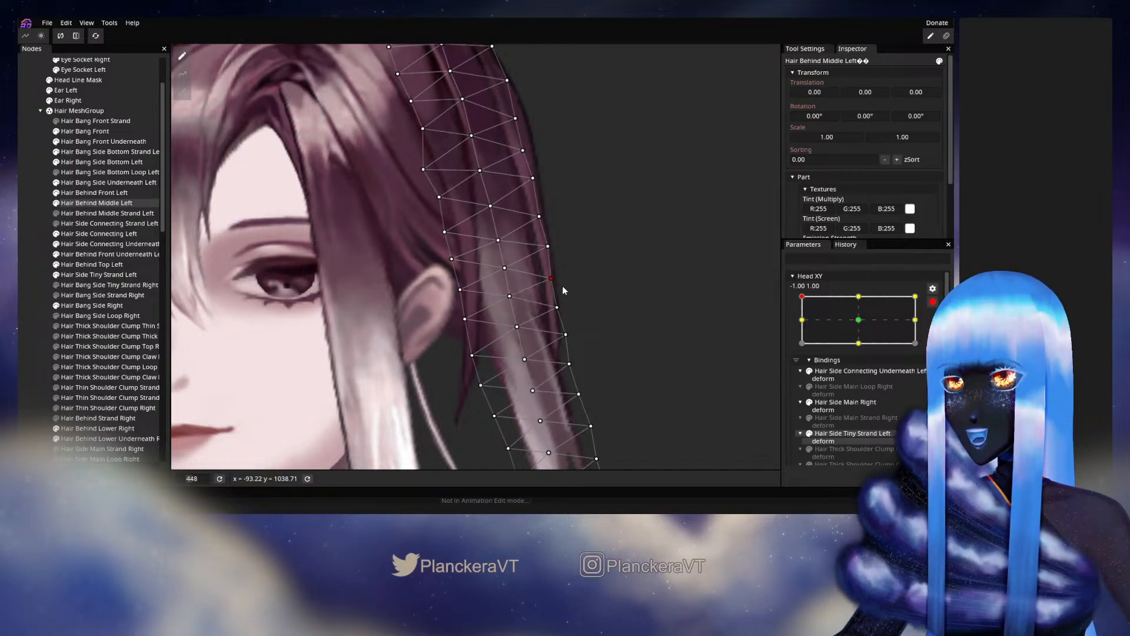
# - Adjust the centre and edge vertices of Hair Behind Middle Left beside and slightly below the ear to smooth its curve
pyautogui.moveTo(562, 284); pyautogui.dragTo(551, 214)
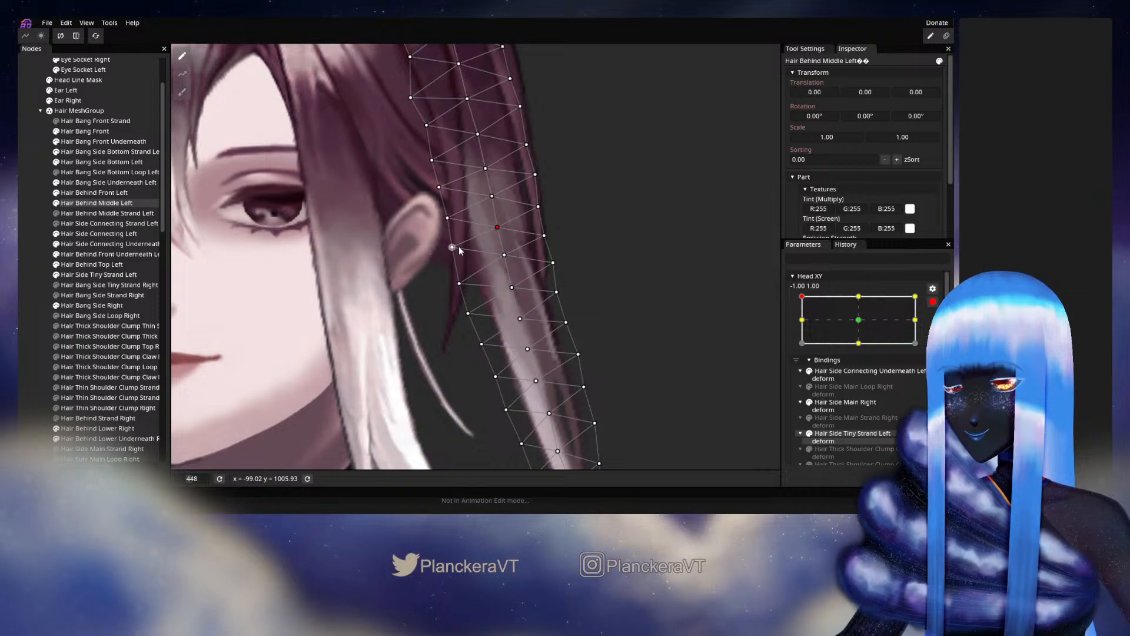
pyautogui.moveTo(506, 263); pyautogui.dragTo(509, 268)
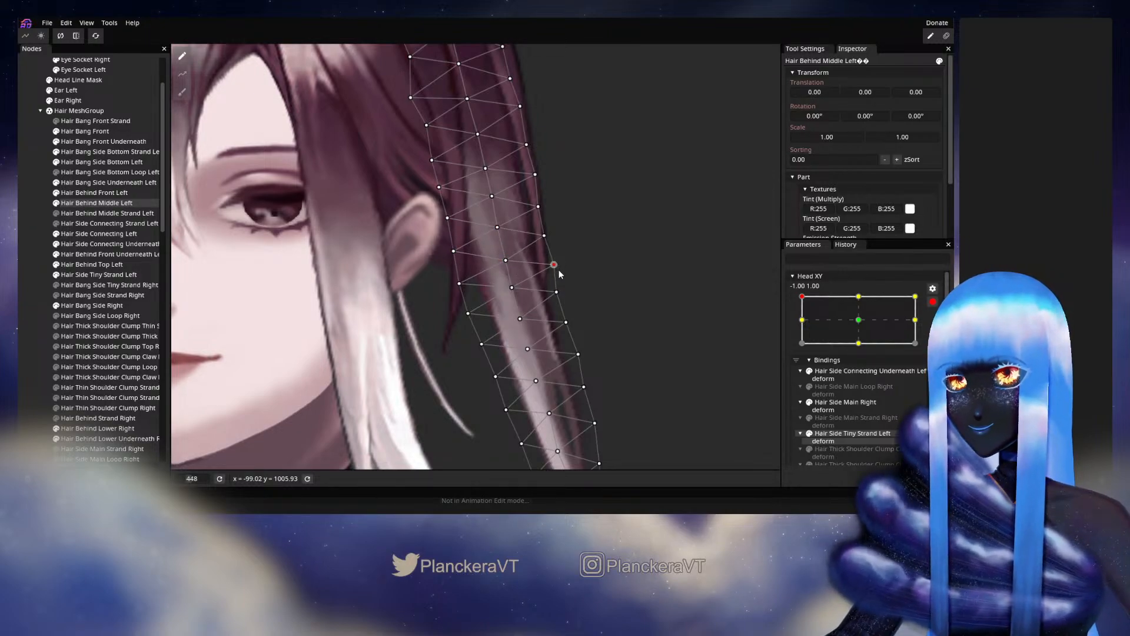
pyautogui.moveTo(559, 275); pyautogui.dragTo(561, 217)
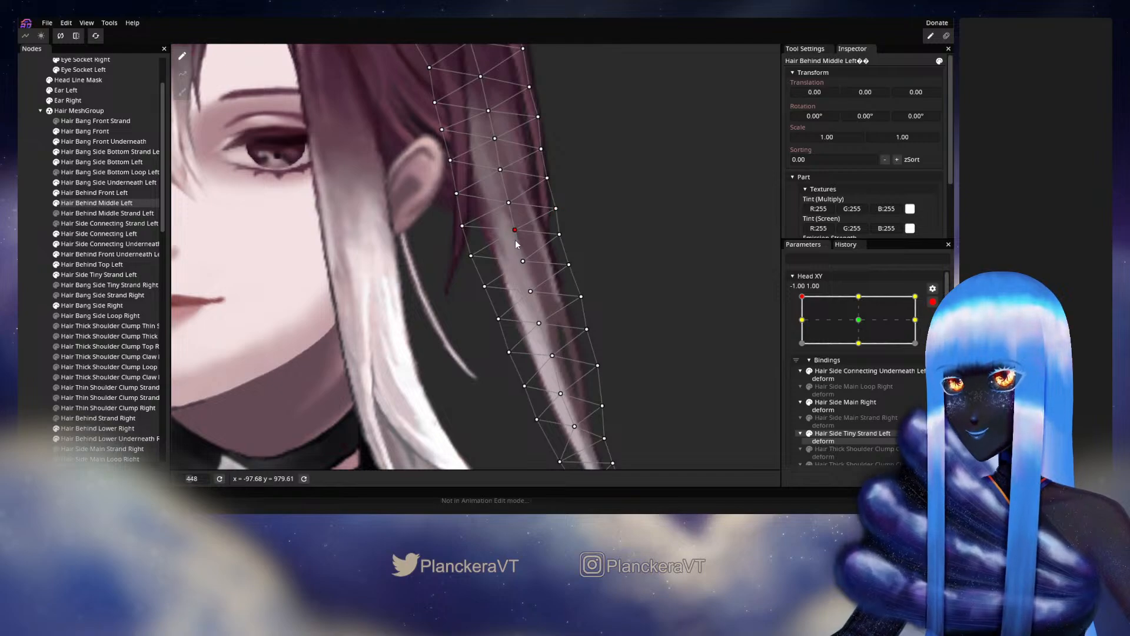
pyautogui.moveTo(516, 250); pyautogui.dragTo(518, 255)
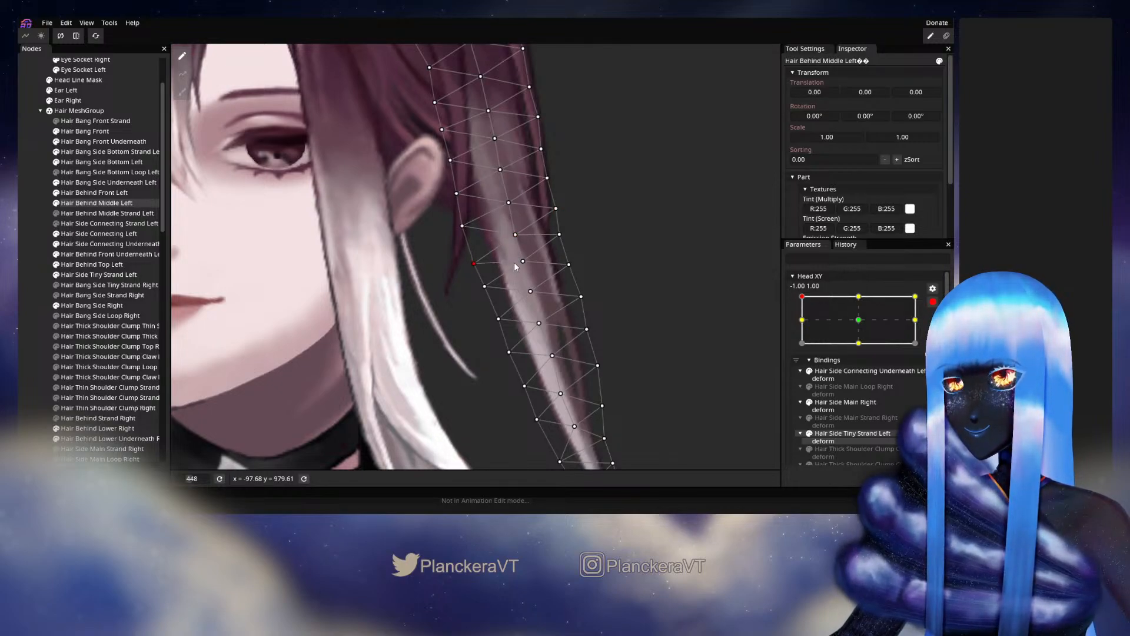
pyautogui.moveTo(525, 266); pyautogui.dragTo(564, 243)
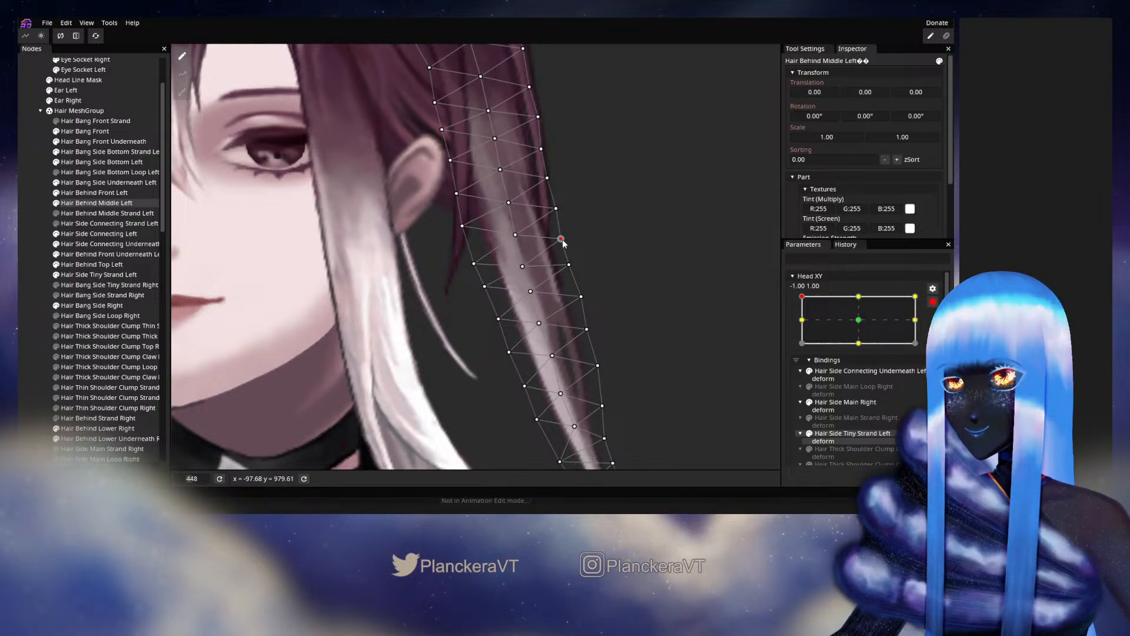
# - Nudge the vertices of Hair Behind Middle Left below ear level slightly downward to even out the mesh rows
pyautogui.moveTo(528, 295); pyautogui.dragTo(533, 302)
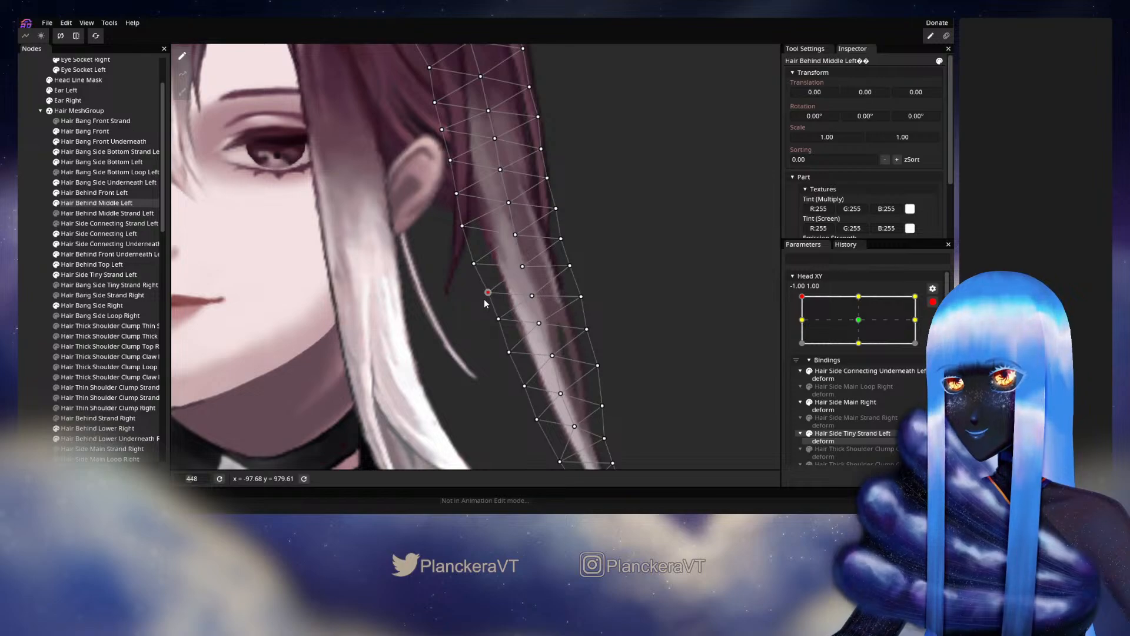
pyautogui.moveTo(537, 323); pyautogui.dragTo(498, 325)
pyautogui.moveTo(581, 301); pyautogui.dragTo(581, 303)
pyautogui.scroll(-2, 613, 304)
pyautogui.click(501, 289)
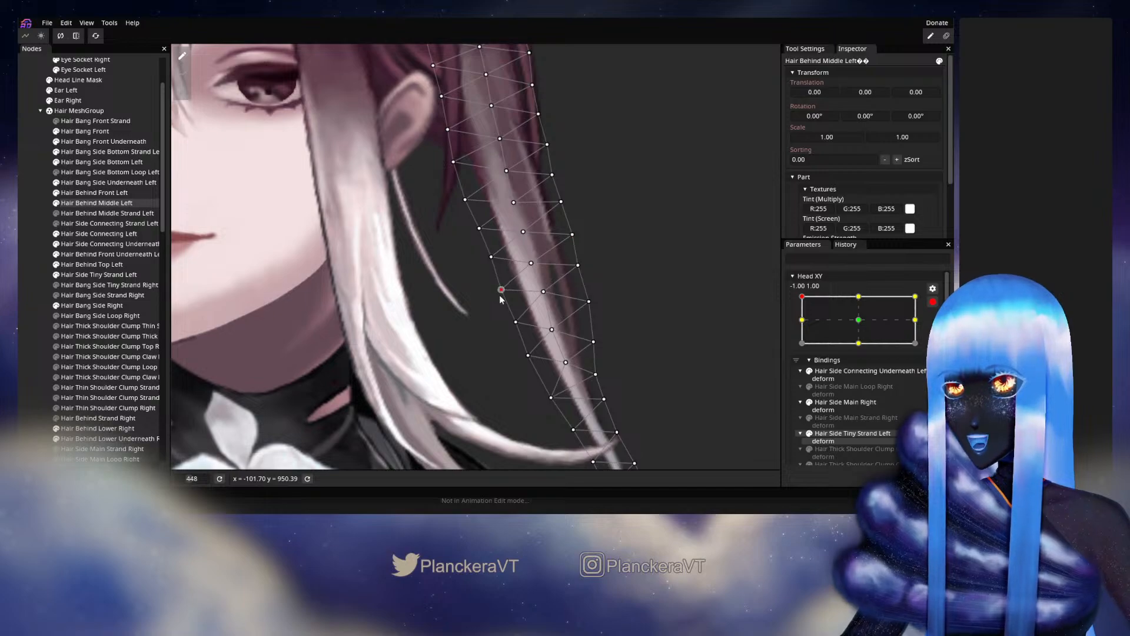
# - Deselect the strand, stop editing the Head XY keypoint and preview the head turn around -1.00, 1.00
pyautogui.click(36, 210)
pyautogui.scroll(-4, 591, 173)
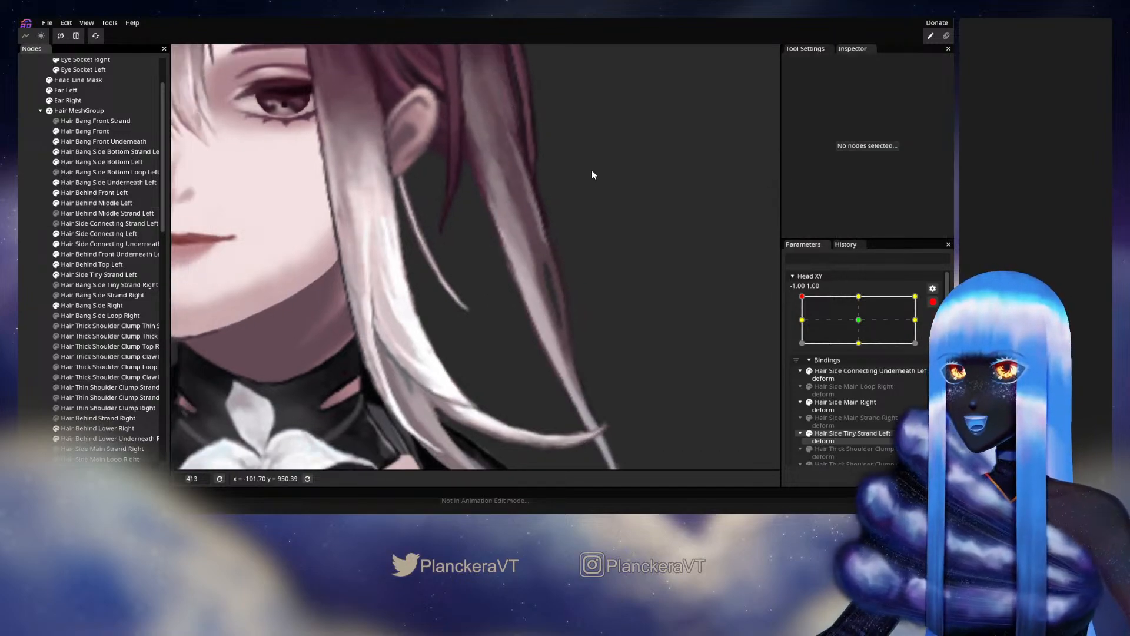
pyautogui.scroll(-2, 592, 209)
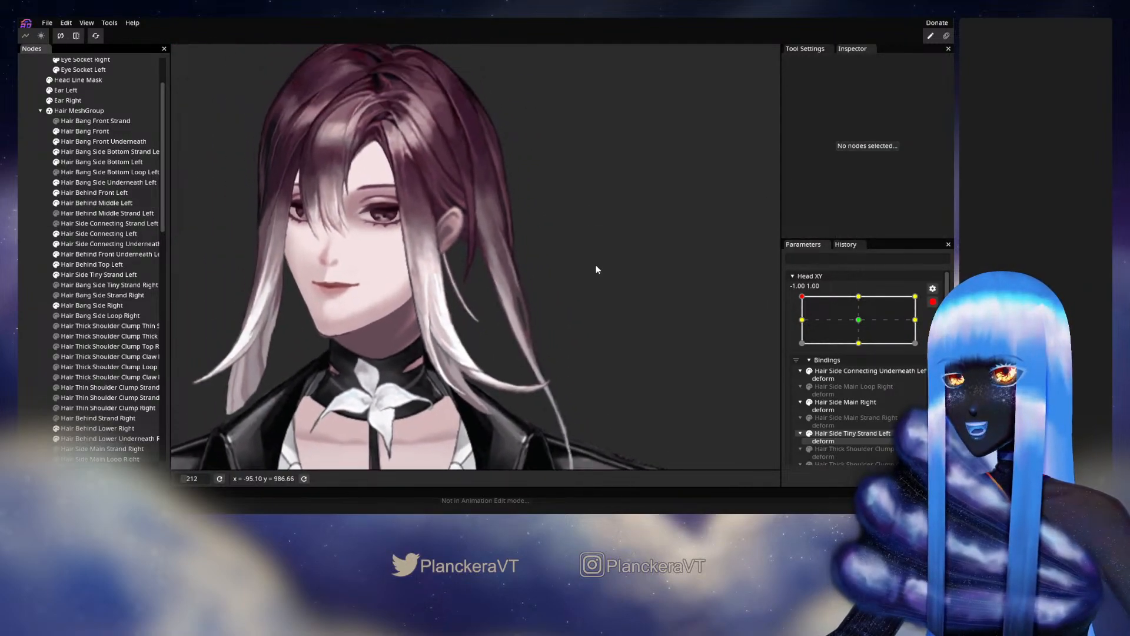
pyautogui.click(932, 301)
pyautogui.moveTo(815, 327)
pyautogui.mouseDown()
pyautogui.moveTo(804, 329)
pyautogui.moveTo(864, 352)
pyautogui.moveTo(803, 331)
pyautogui.moveTo(865, 354)
pyautogui.moveTo(802, 324)
pyautogui.mouseUp()
# - Edit Hair Behind Middle Left again at Head XY -1.00, 1.00, refining its centre and edge vertices above the ear
pyautogui.scroll(5, 561, 302)
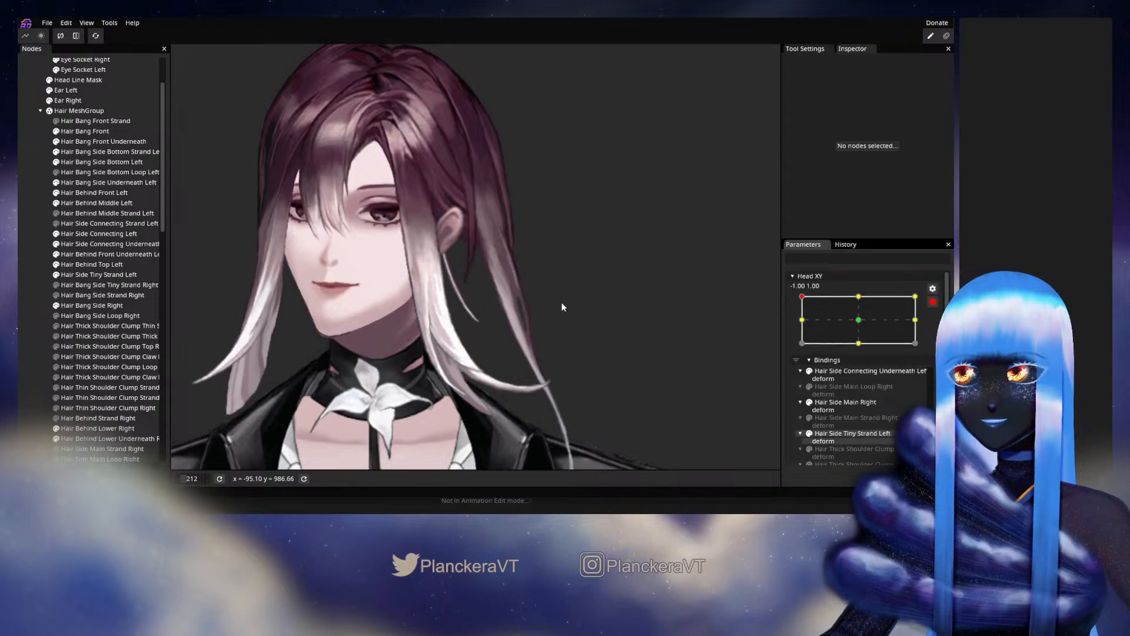
pyautogui.scroll(3, 461, 359)
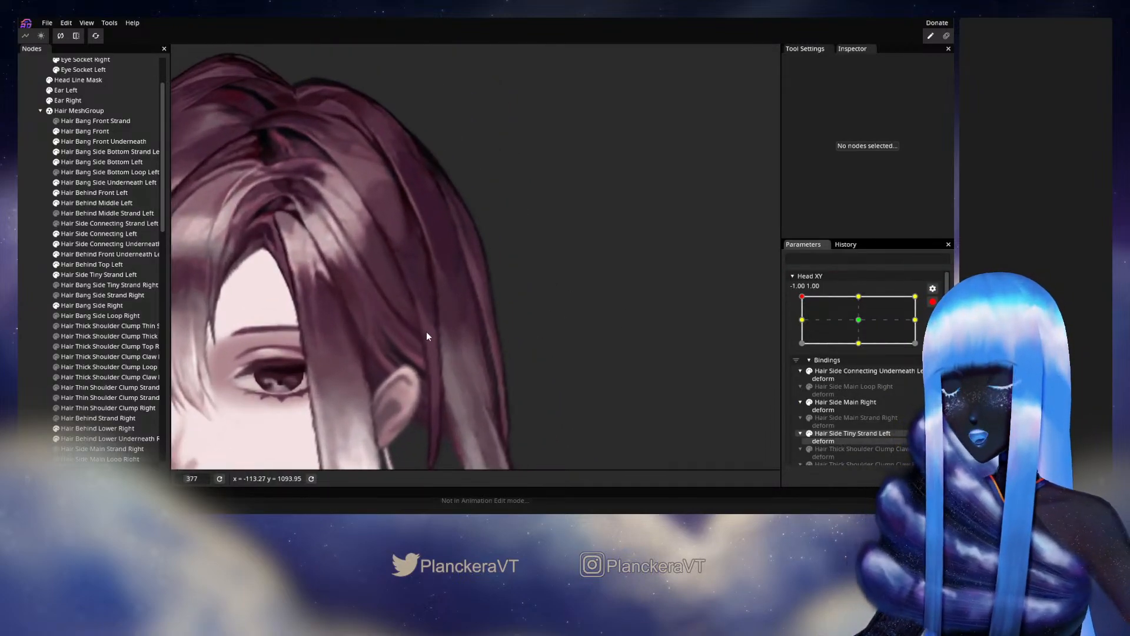
pyautogui.click(94, 203)
pyautogui.scroll(2, 518, 313)
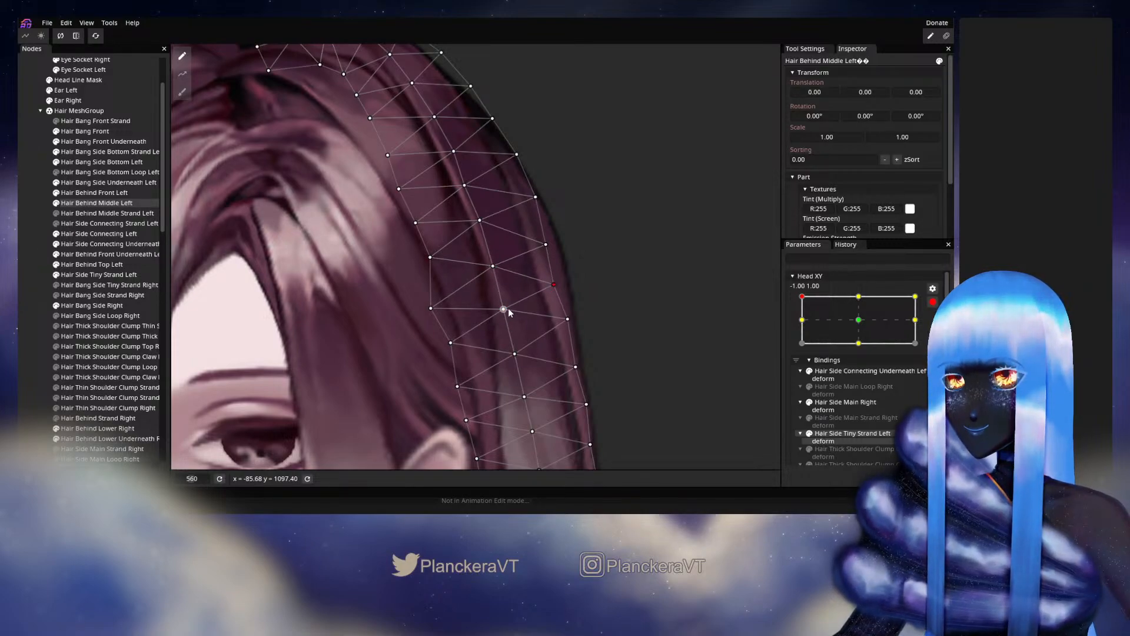
pyautogui.moveTo(510, 309); pyautogui.dragTo(513, 221)
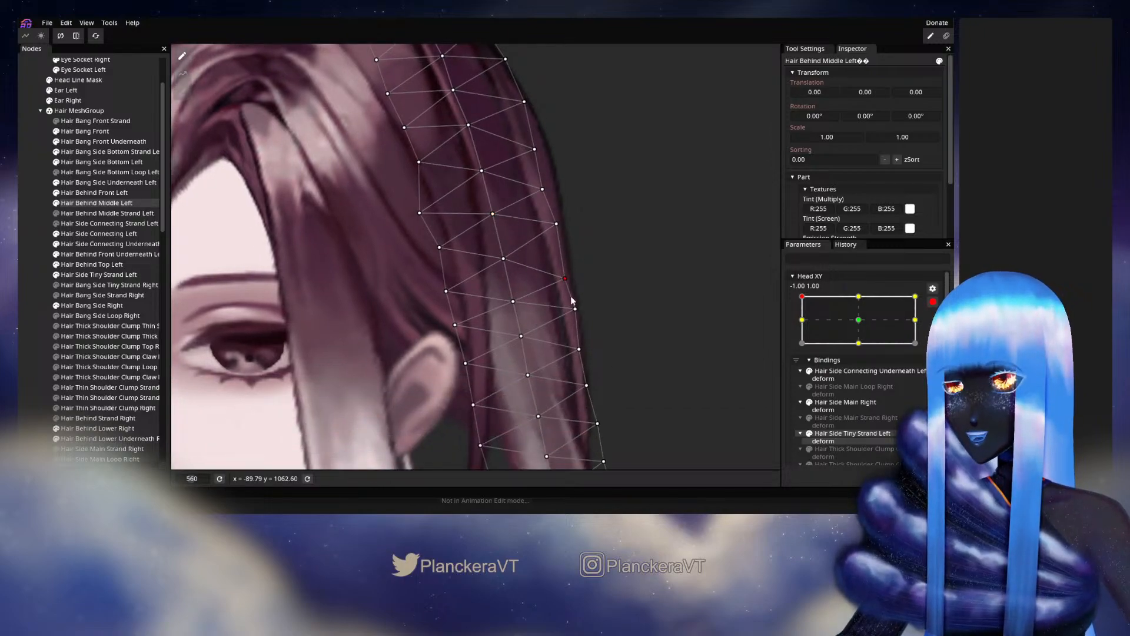
pyautogui.moveTo(571, 295); pyautogui.dragTo(551, 283)
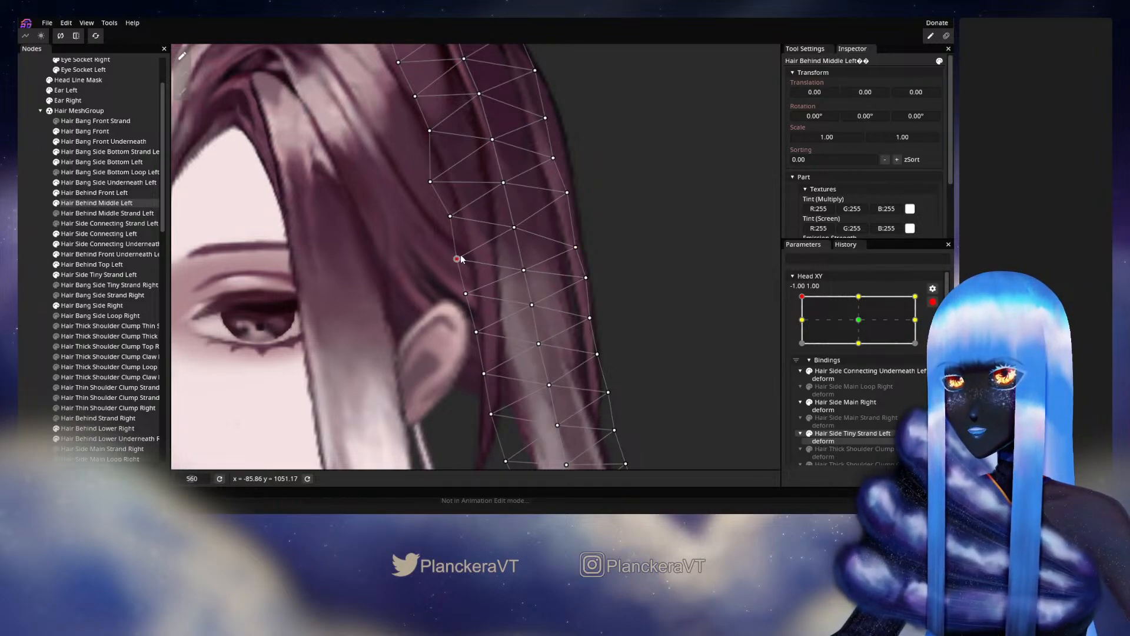
pyautogui.moveTo(461, 259); pyautogui.dragTo(462, 253)
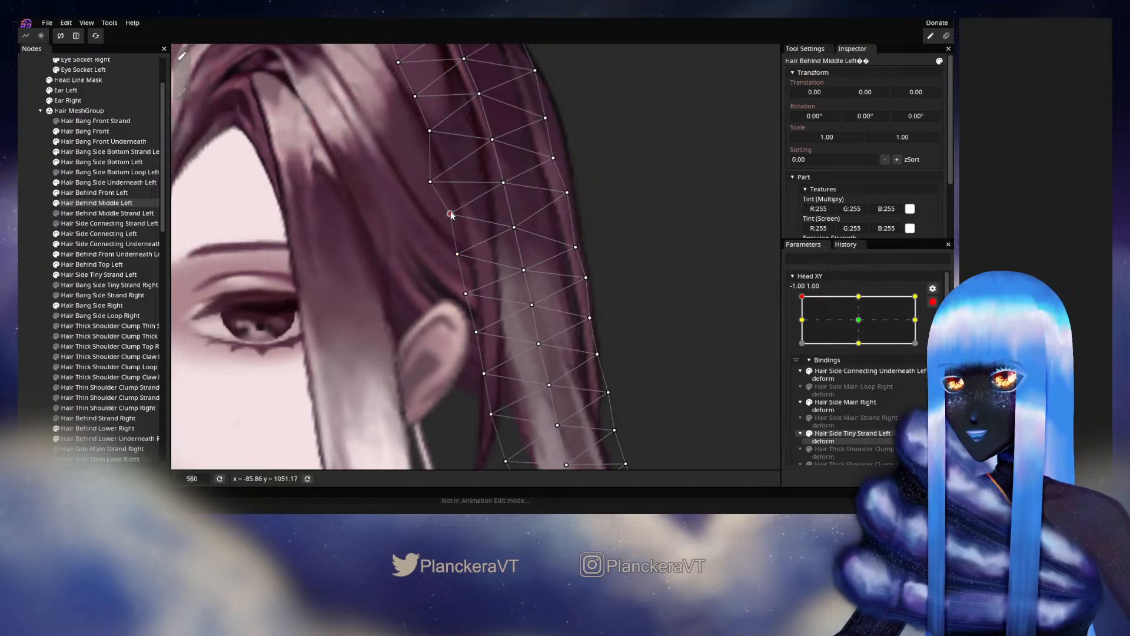
pyautogui.moveTo(578, 254); pyautogui.dragTo(577, 251)
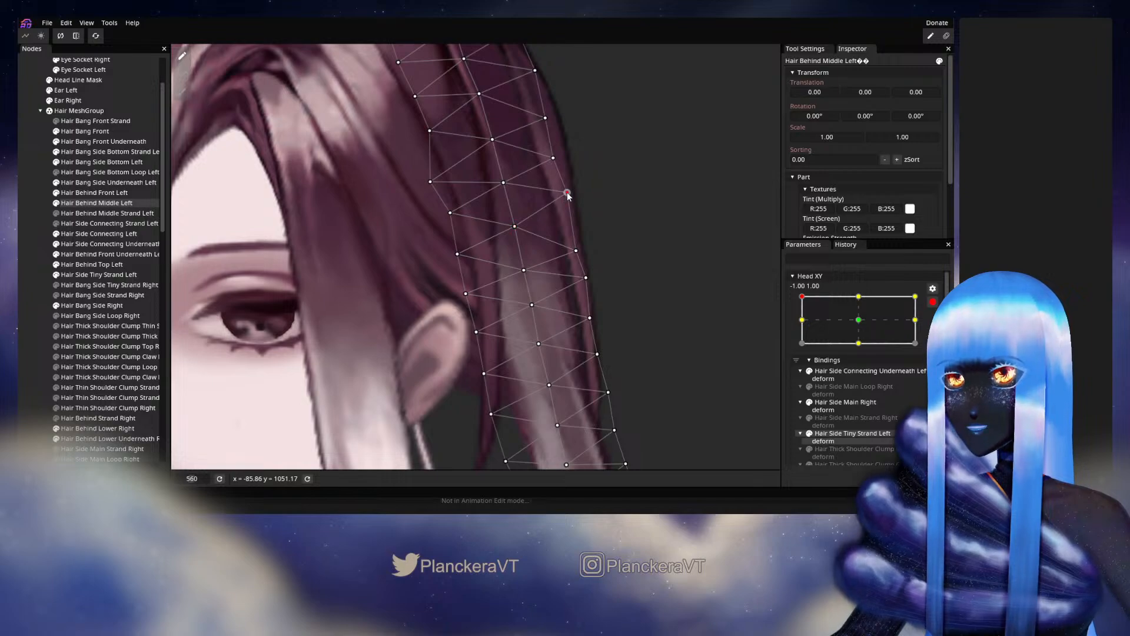
# - Fine-tune the edge vertices of Hair Behind Middle Left at ear height and save the model
pyautogui.scroll(-2, 561, 206)
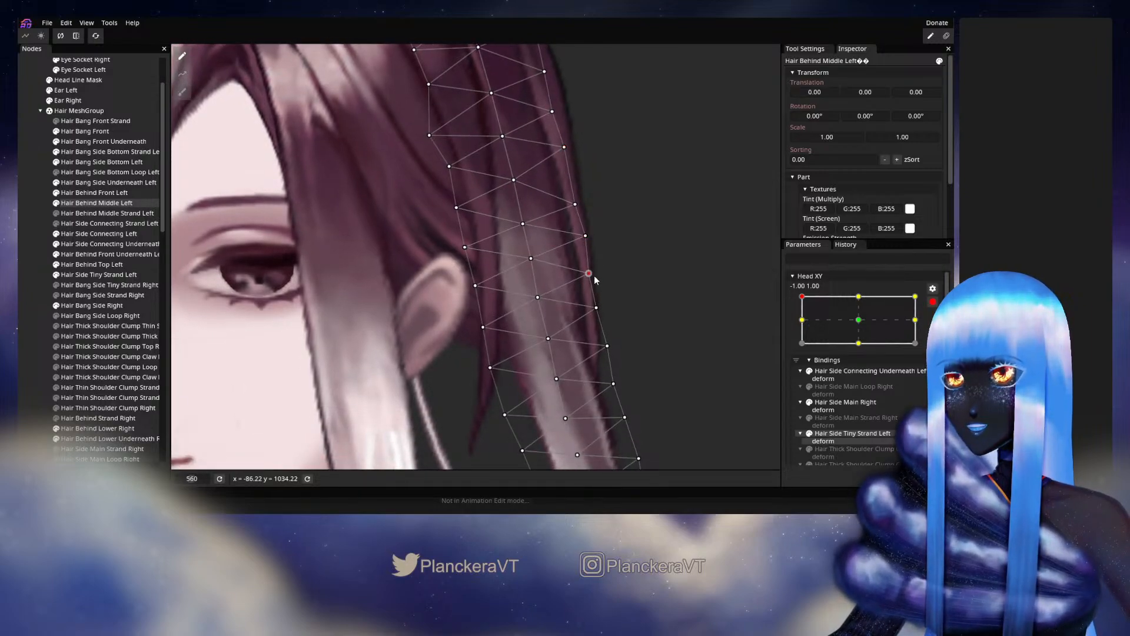
pyautogui.moveTo(594, 277); pyautogui.dragTo(593, 277)
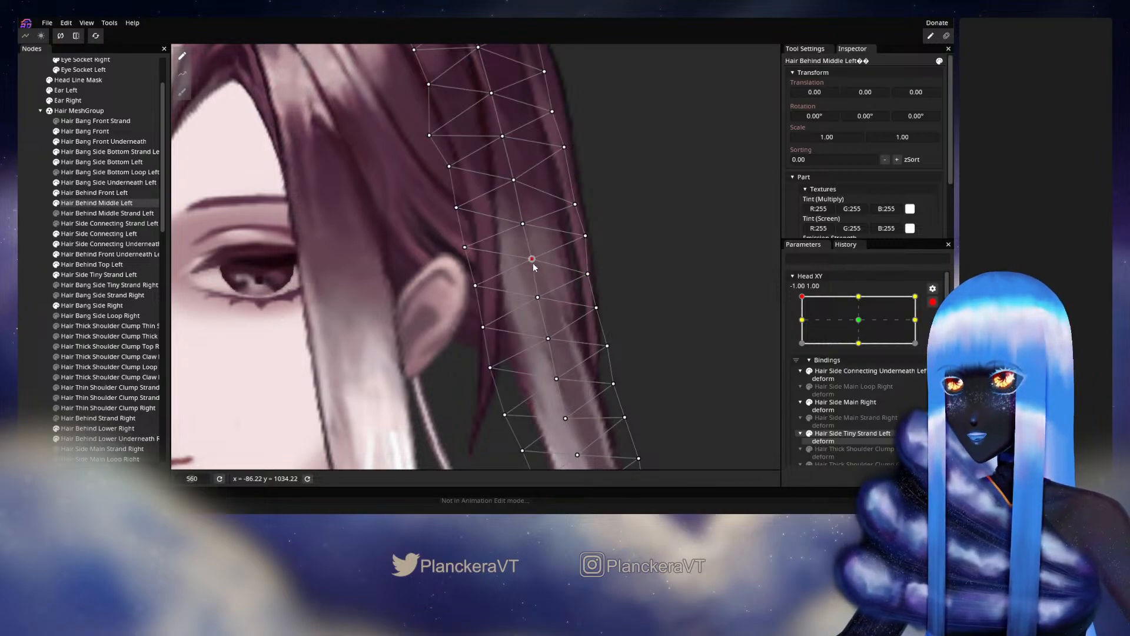
pyautogui.moveTo(471, 255); pyautogui.dragTo(471, 258)
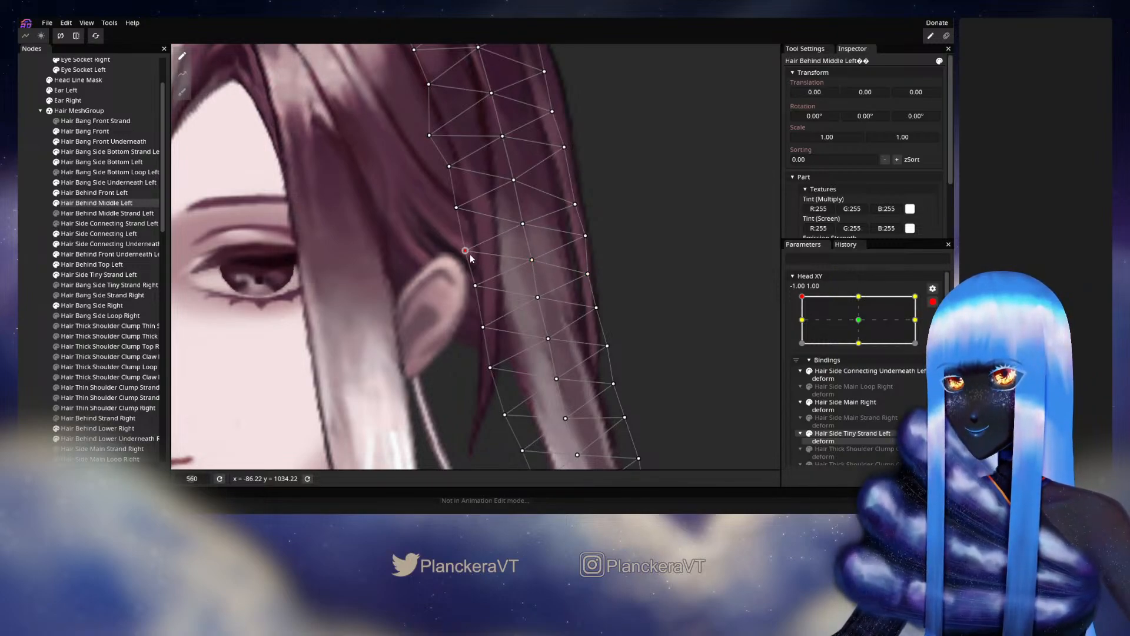
pyautogui.scroll(-2, 487, 291)
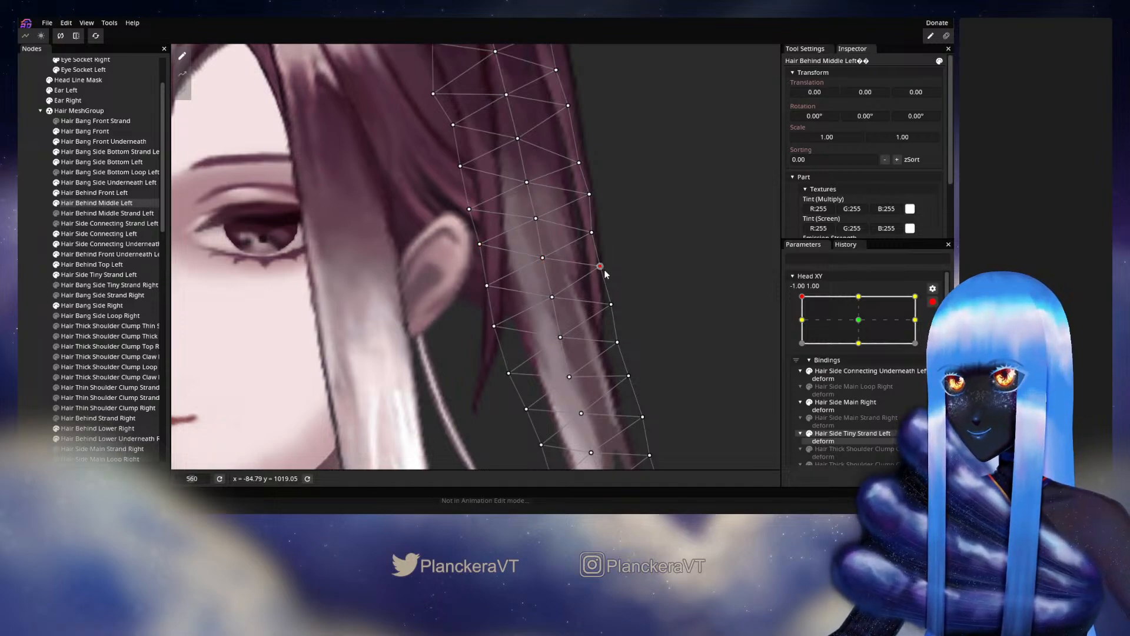
pyautogui.moveTo(602, 267); pyautogui.dragTo(600, 272)
pyautogui.hotkey('ctrl', 's')
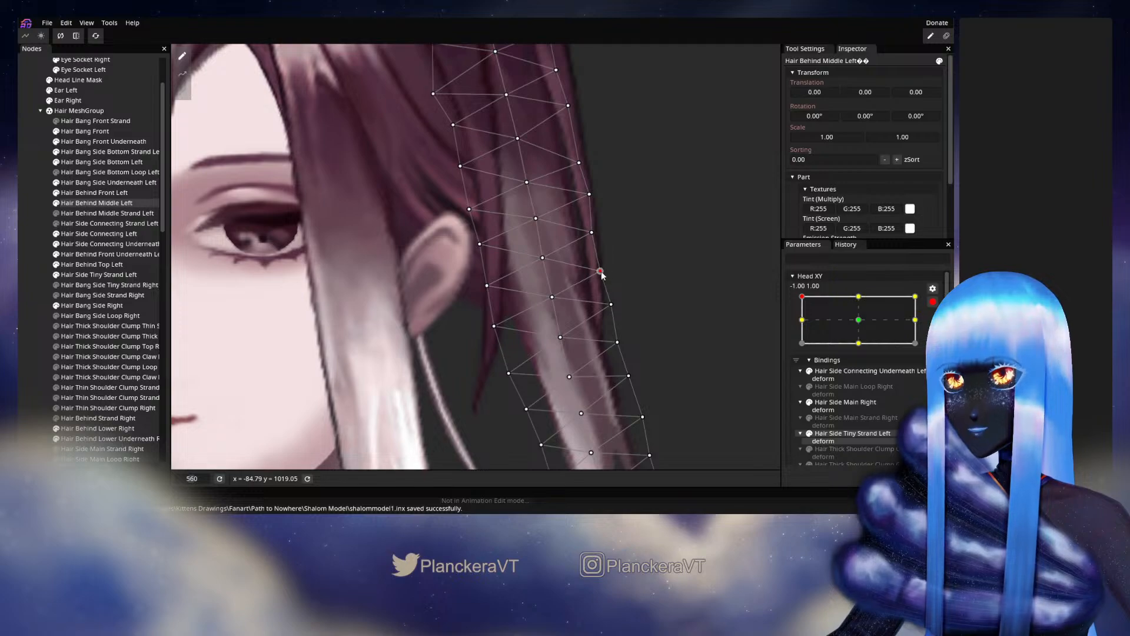
pyautogui.scroll(-2, 508, 269)
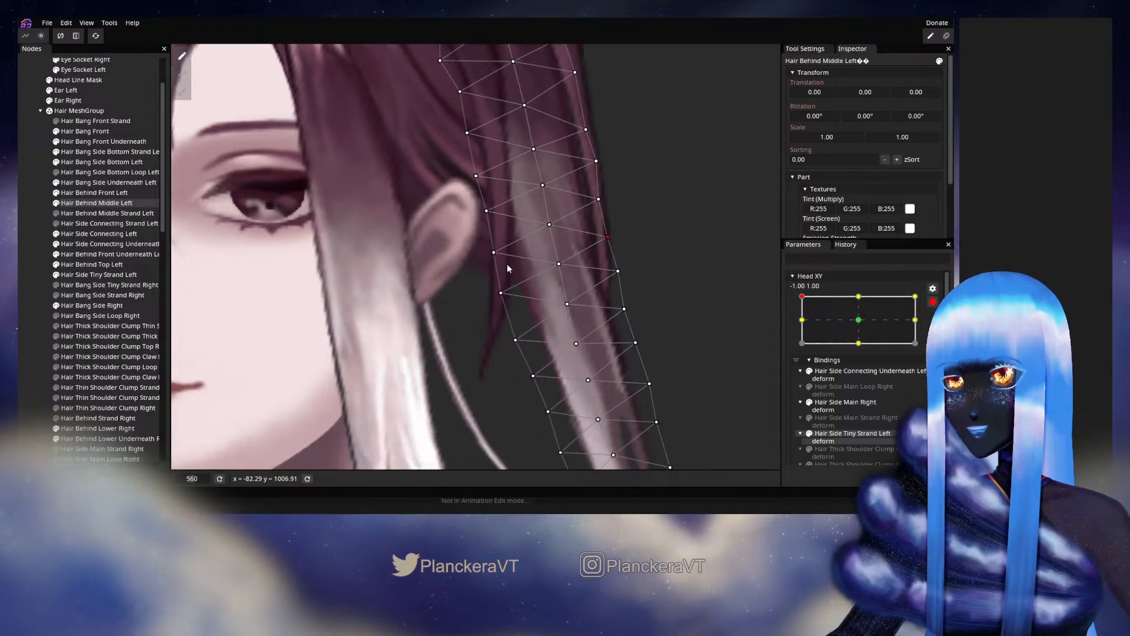
pyautogui.moveTo(493, 252); pyautogui.dragTo(494, 254)
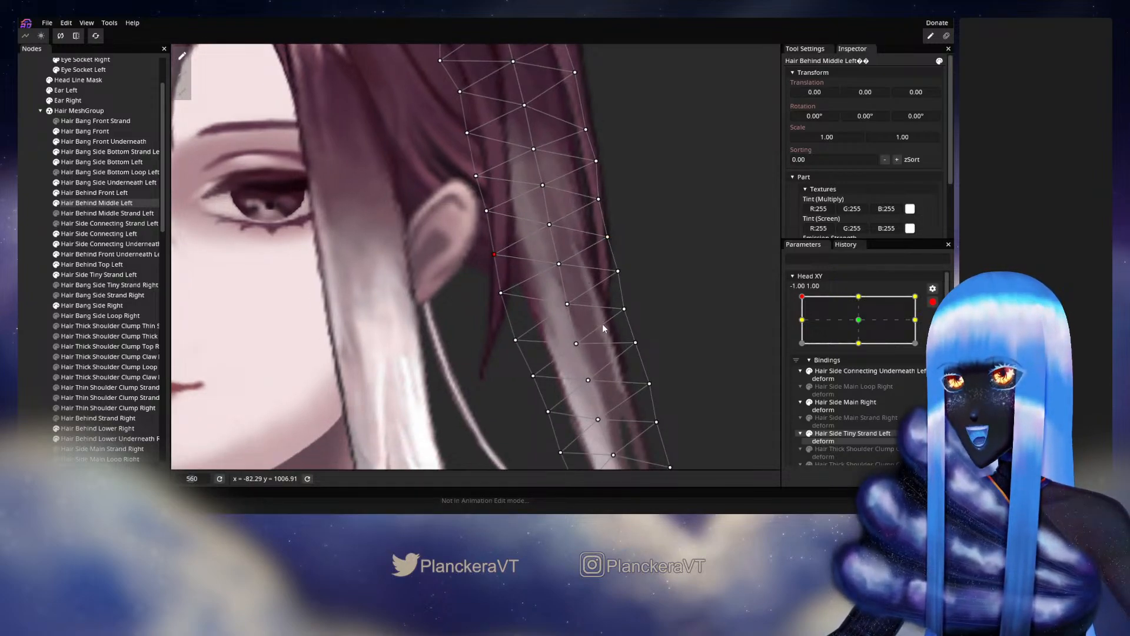
# - Deselect the mesh and test the refined strand by moving Head XY around -1.00, 1.00 with keypoint editing off
pyautogui.click(642, 320)
pyautogui.scroll(-1, 642, 320)
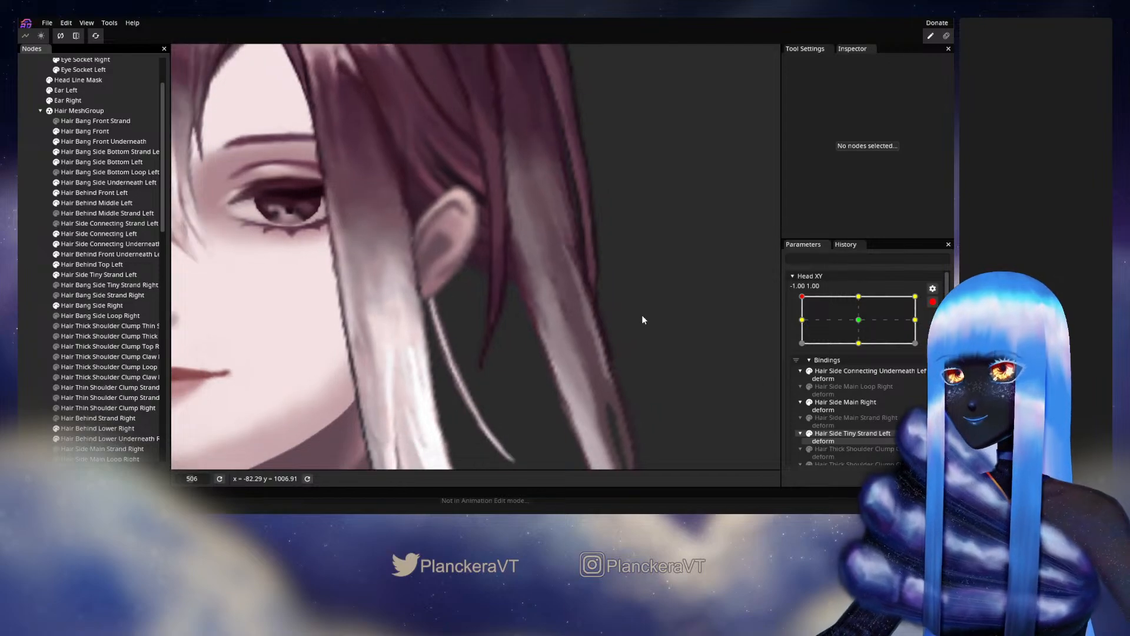
pyautogui.scroll(-5, 642, 320)
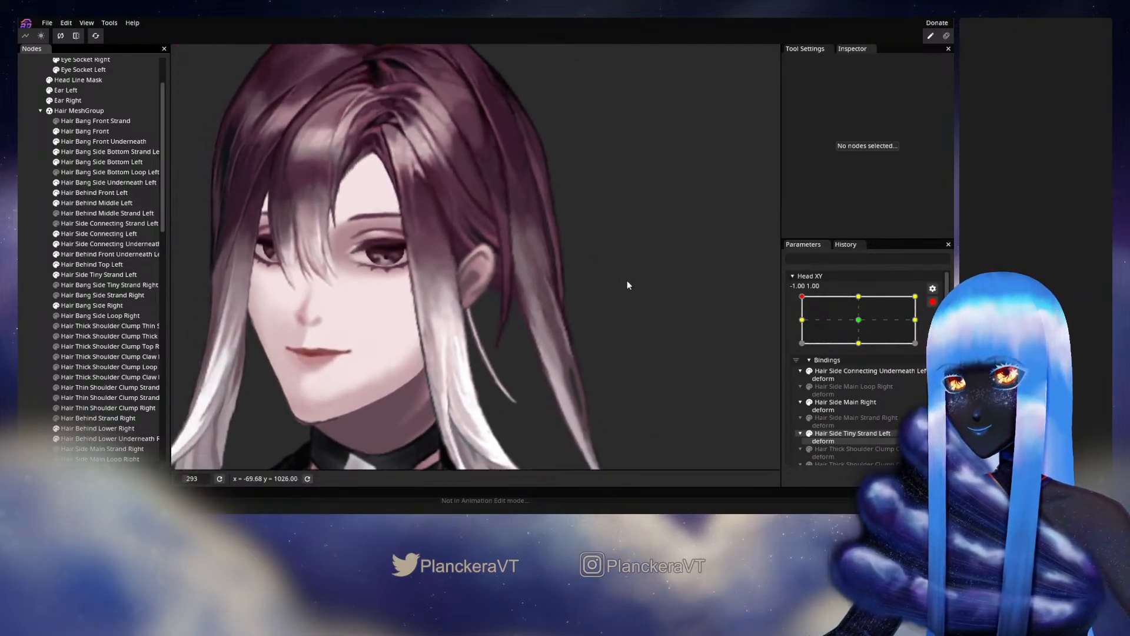
pyautogui.scroll(-1, 627, 285)
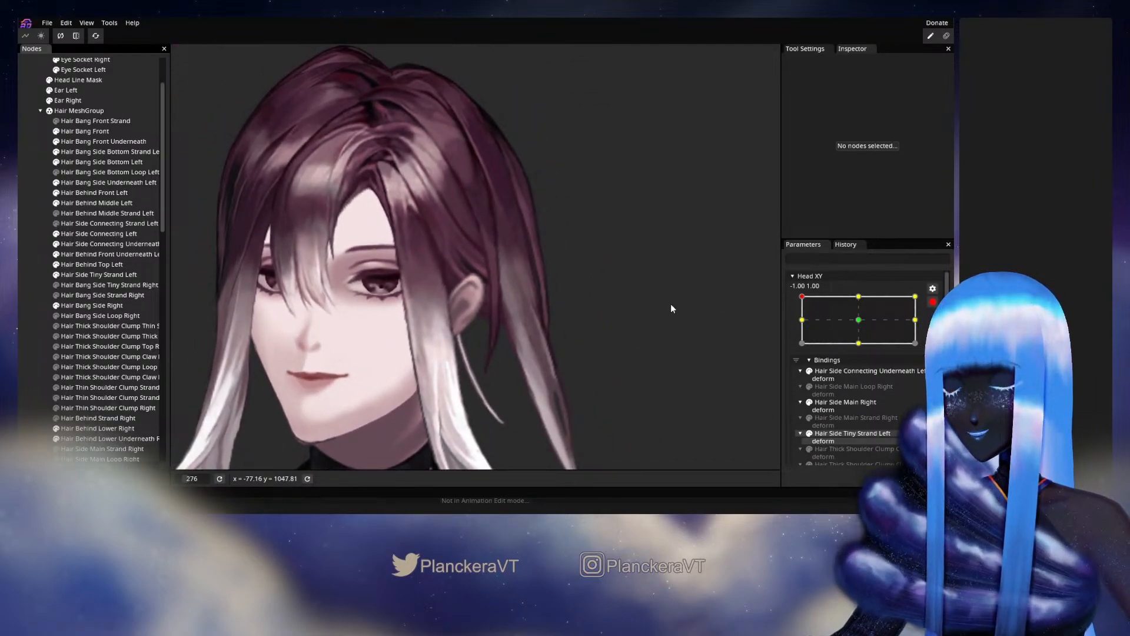
pyautogui.click(933, 302)
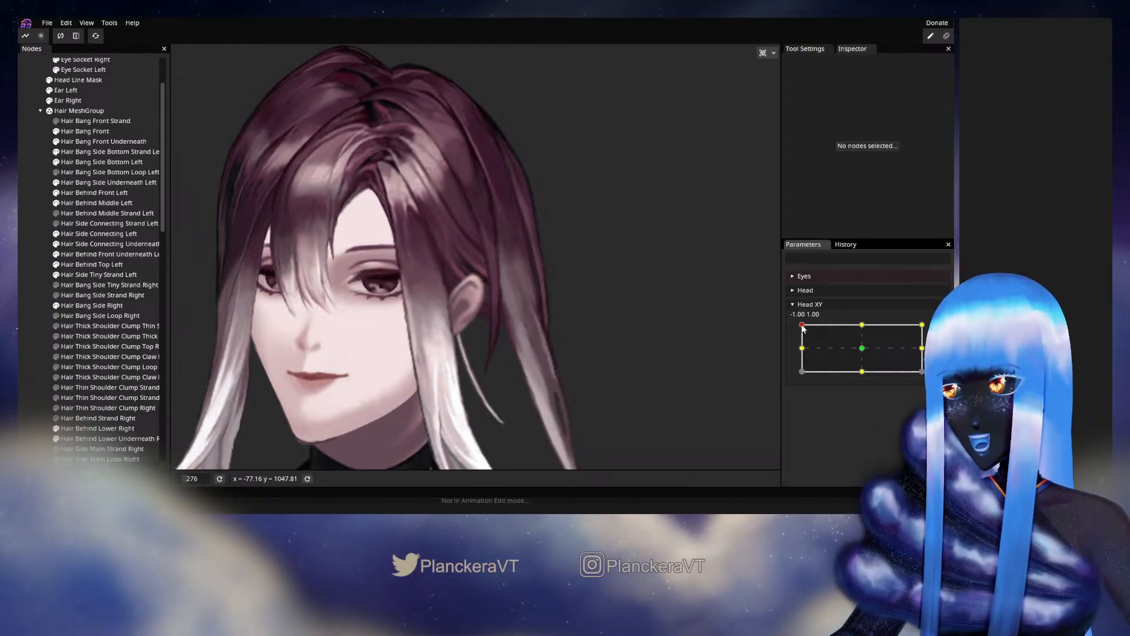
pyautogui.moveTo(803, 328)
pyautogui.mouseDown()
pyautogui.moveTo(863, 349)
pyautogui.moveTo(800, 324)
pyautogui.mouseUp()
pyautogui.scroll(3, 505, 297)
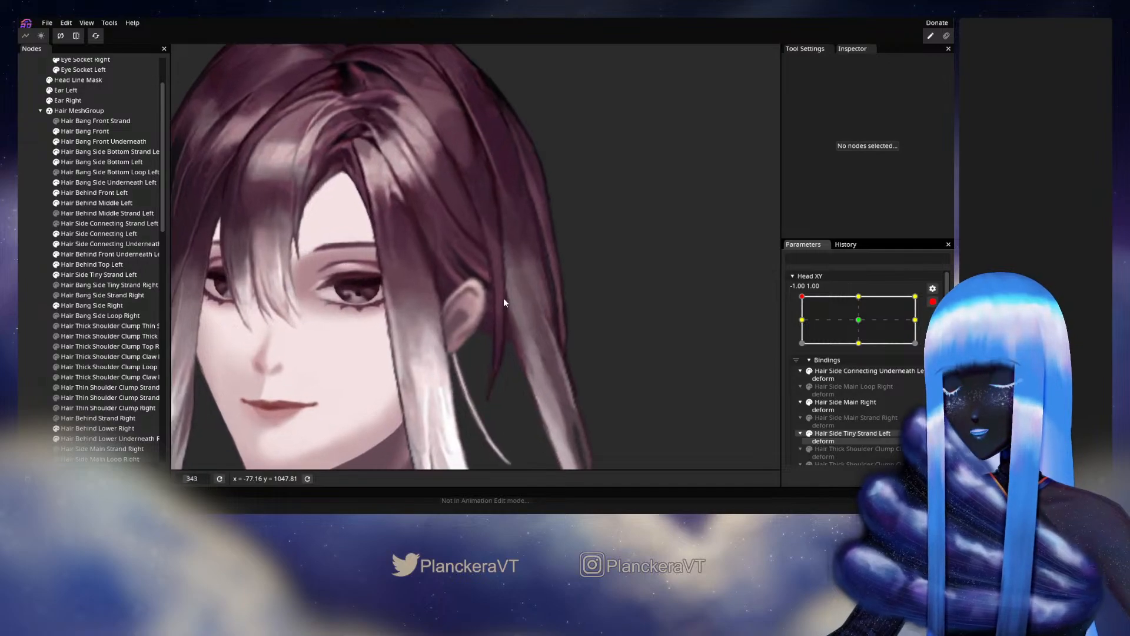
# - Select Hair Behind Middle Left and nudge its centre and edge vertices around the top of the ear slightly upward at Head XY -1.00, 1.00
pyautogui.scroll(5, 503, 298)
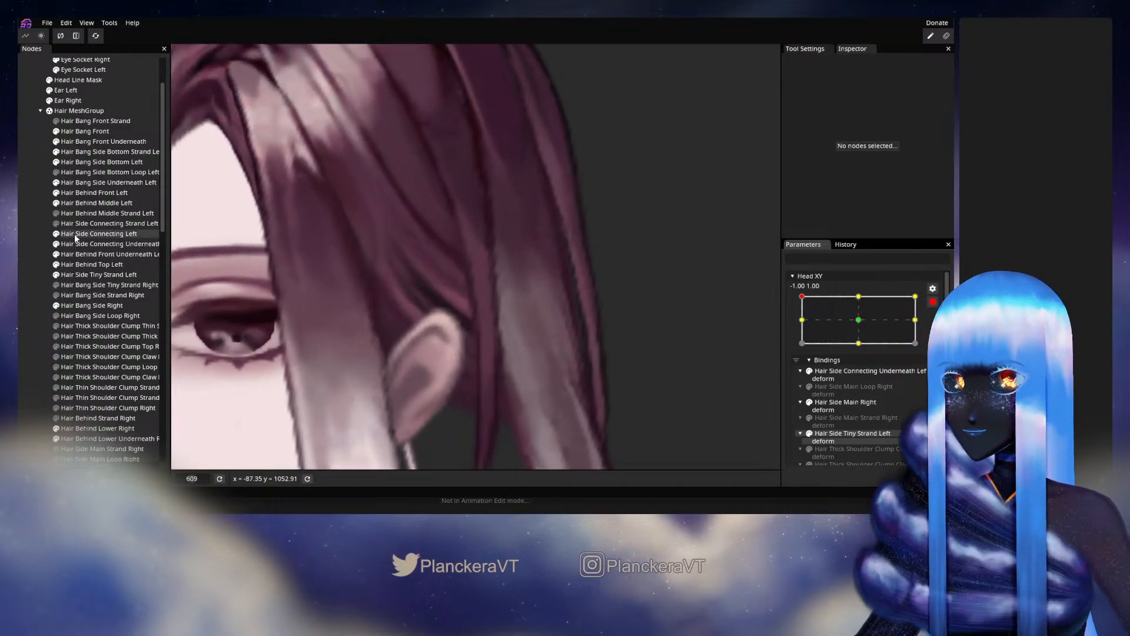
pyautogui.click(74, 234)
pyautogui.click(94, 203)
pyautogui.scroll(1, 546, 276)
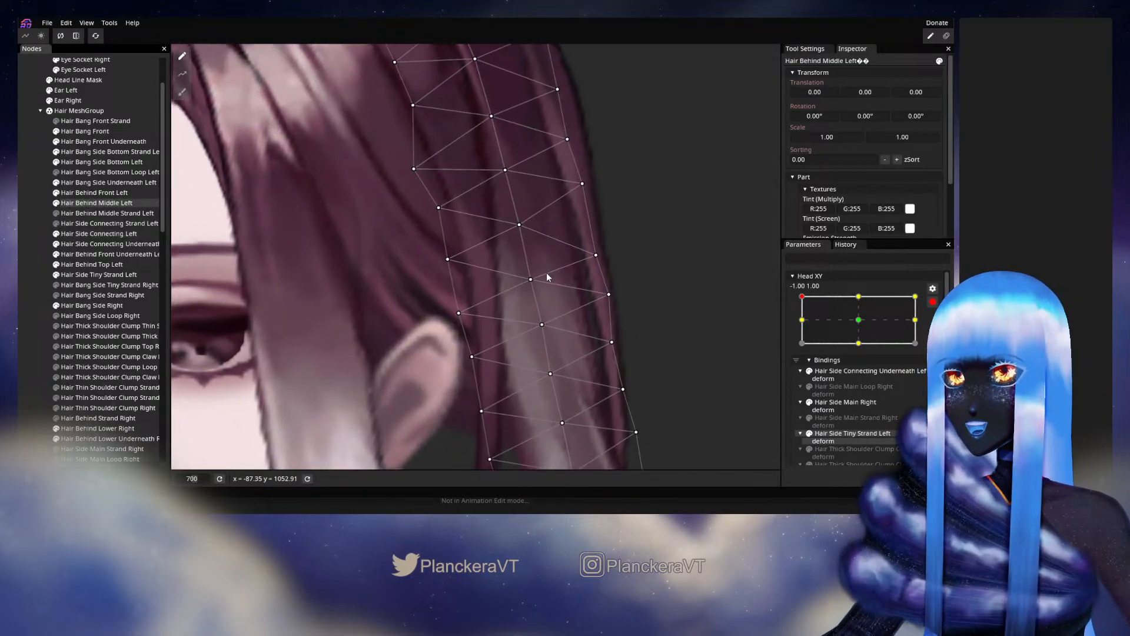
pyautogui.moveTo(530, 279); pyautogui.dragTo(531, 275)
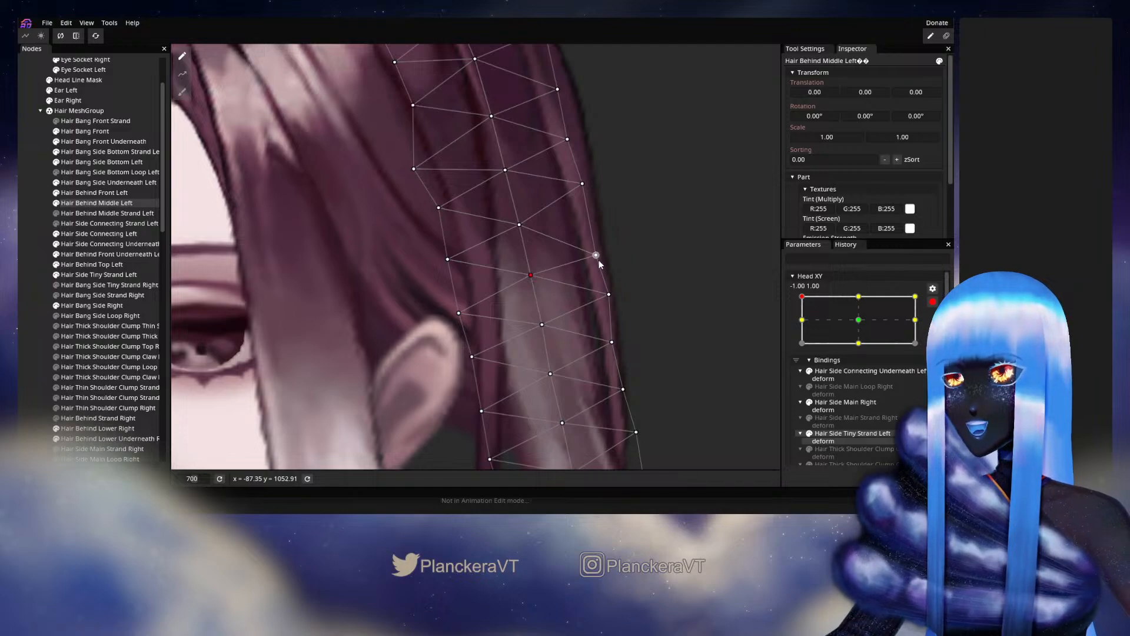
pyautogui.moveTo(595, 254); pyautogui.dragTo(596, 252)
pyautogui.moveTo(519, 225); pyautogui.dragTo(517, 221)
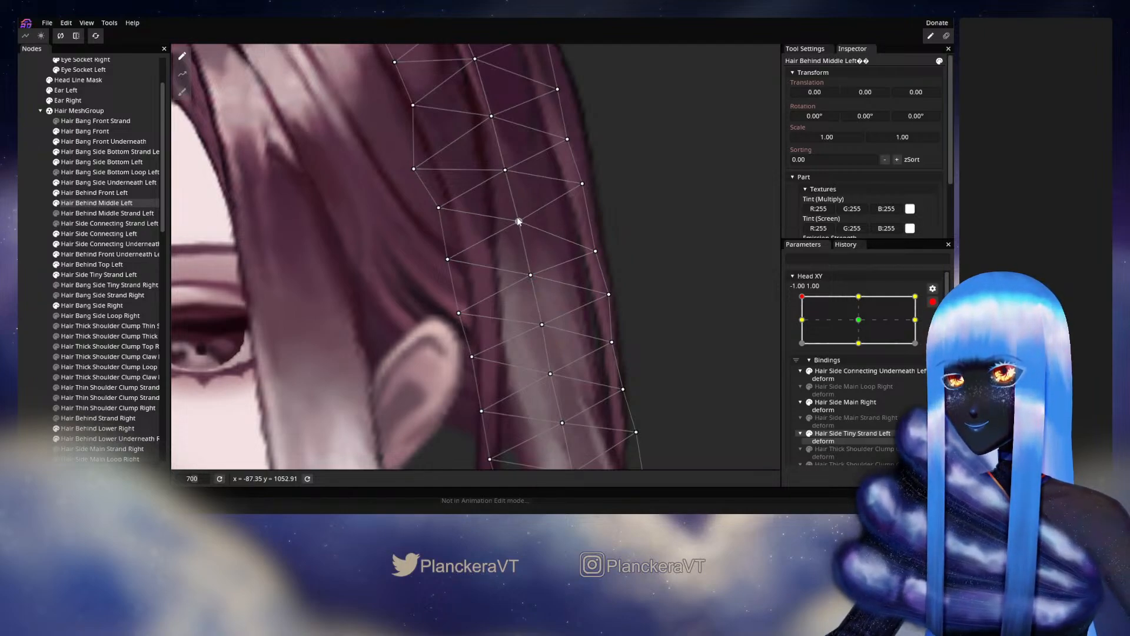
pyautogui.moveTo(448, 259); pyautogui.dragTo(447, 252)
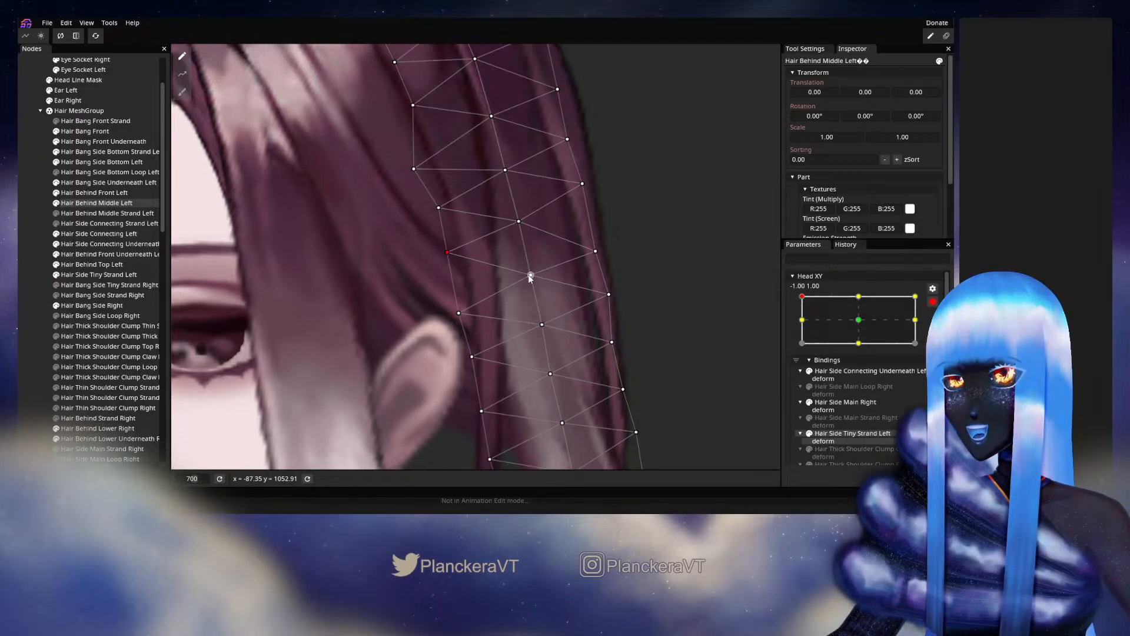
pyautogui.moveTo(459, 313); pyautogui.dragTo(458, 305)
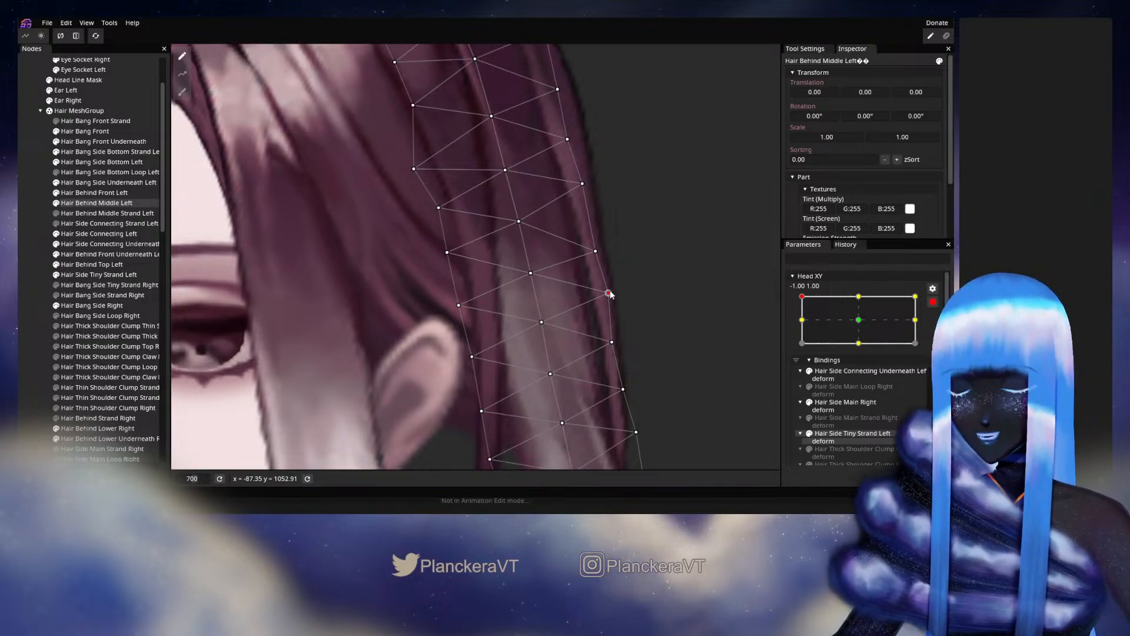
# - Deselect the strand, turn off Head XY keypoint editing and preview the head turn around -1.00, 1.00 with the whole head in view
pyautogui.click(683, 349)
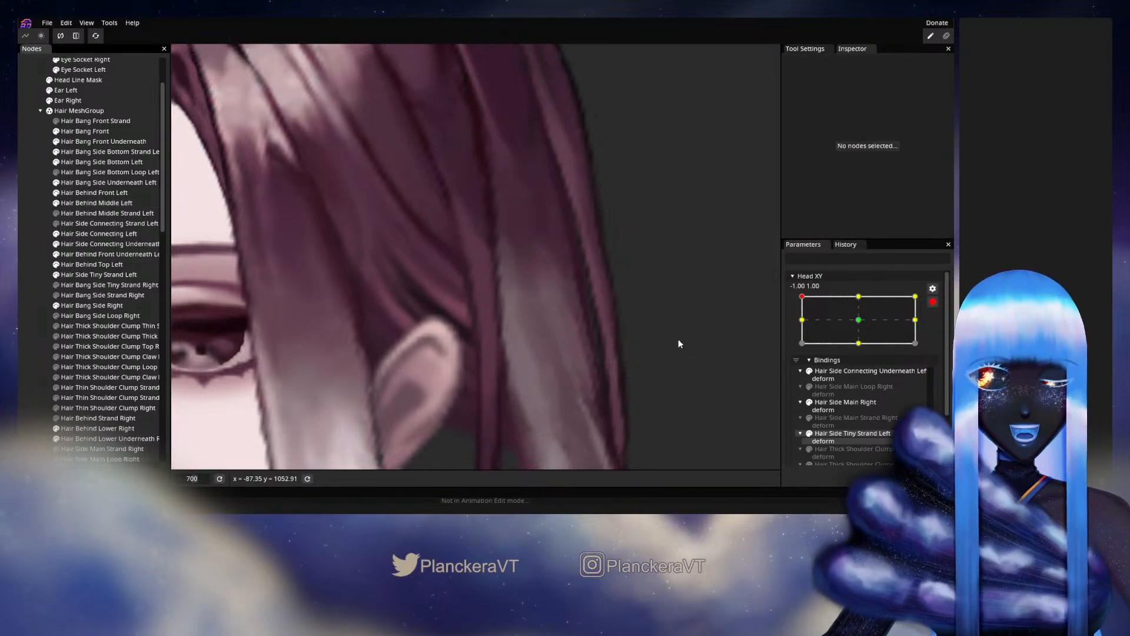
pyautogui.scroll(-5, 678, 341)
pyautogui.scroll(-5, 675, 363)
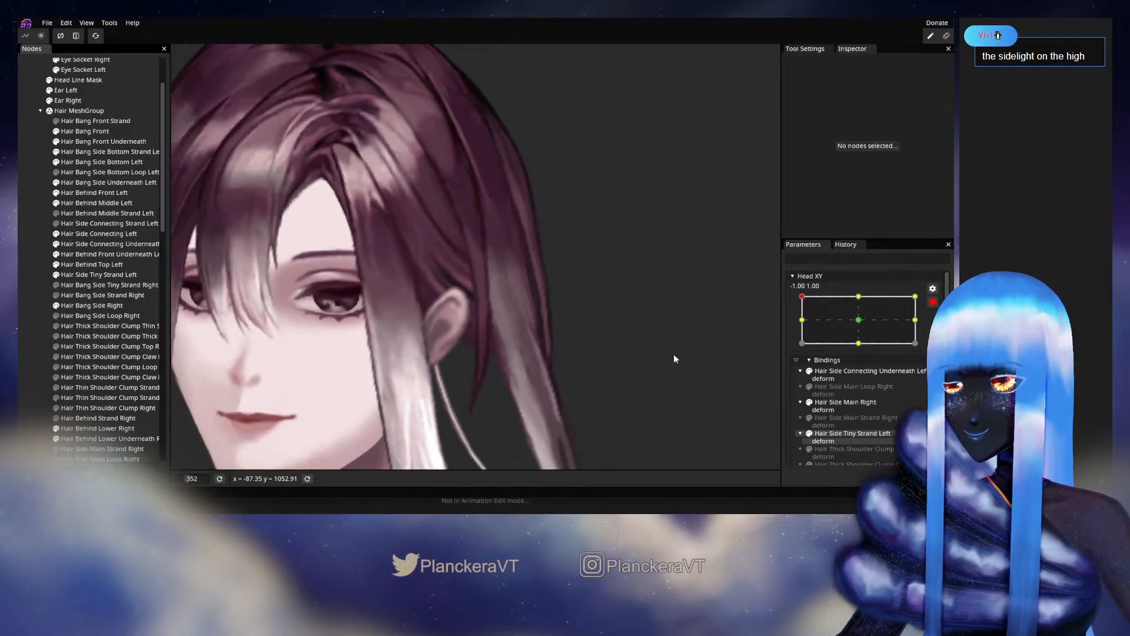
pyautogui.moveTo(675, 362); pyautogui.dragTo(681, 299)
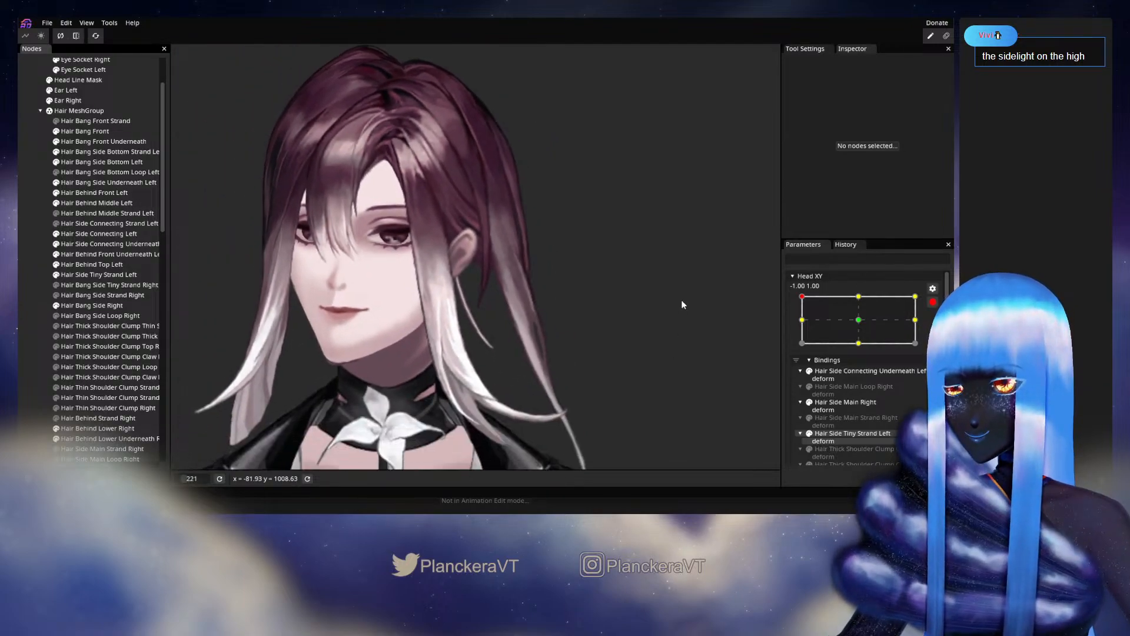
pyautogui.click(933, 302)
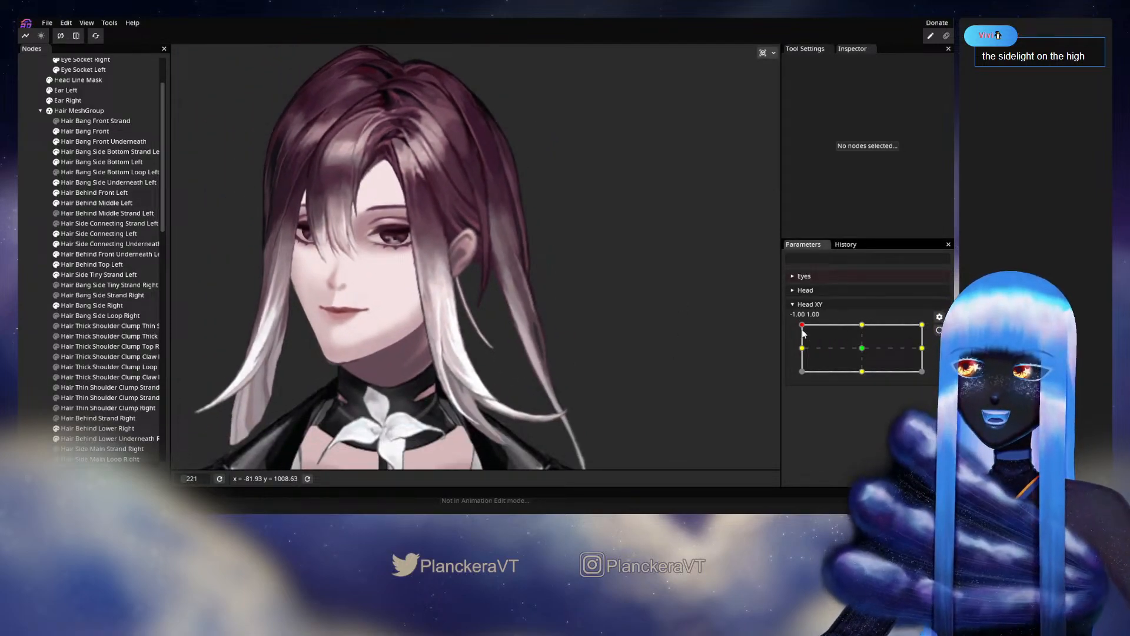
pyautogui.moveTo(803, 325)
pyautogui.mouseDown()
pyautogui.moveTo(863, 348)
pyautogui.moveTo(802, 325)
pyautogui.mouseUp()
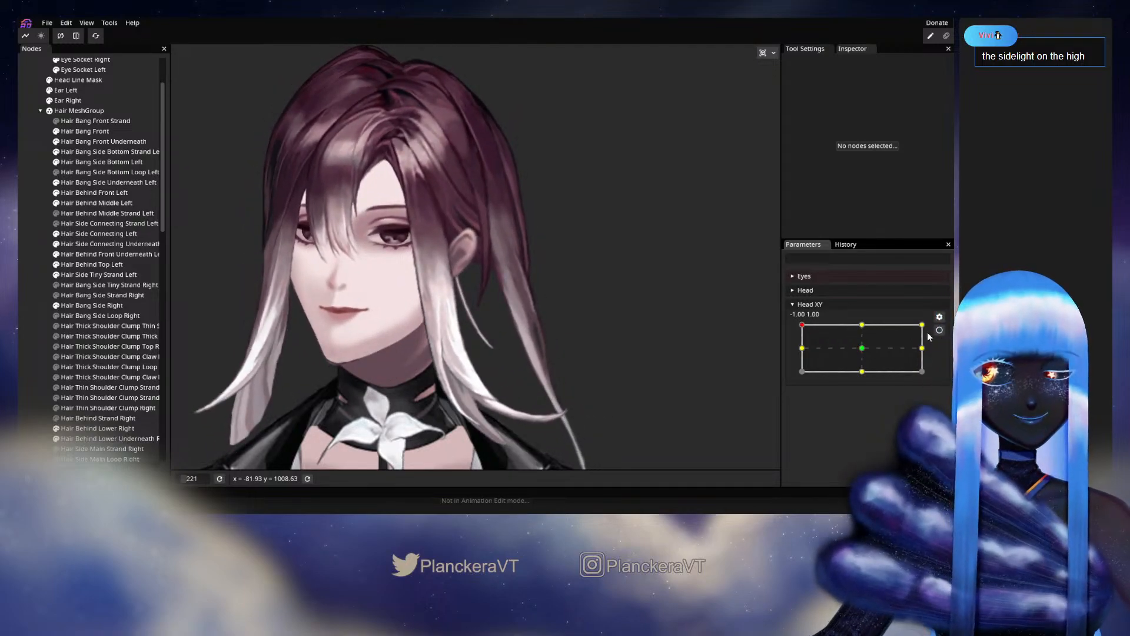
# - Resume editing Head XY at -1.00, 1.00 and shift Hair Behind Middle Left's centre and edge vertices just above the ear slightly downward
pyautogui.click(938, 330)
pyautogui.scroll(5, 521, 322)
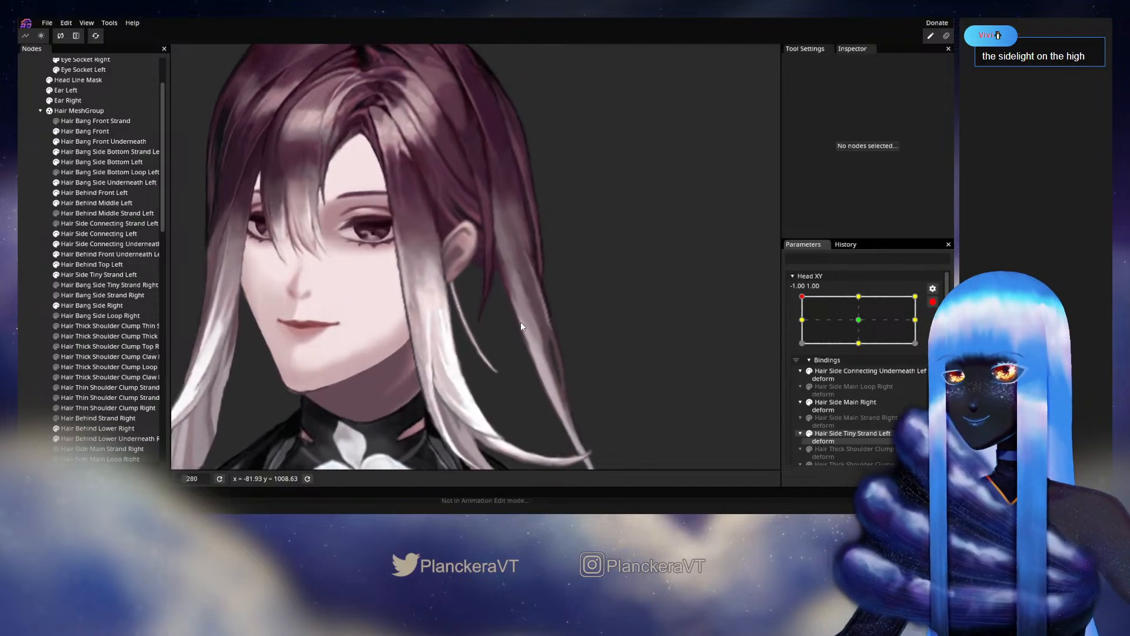
pyautogui.scroll(3, 532, 289)
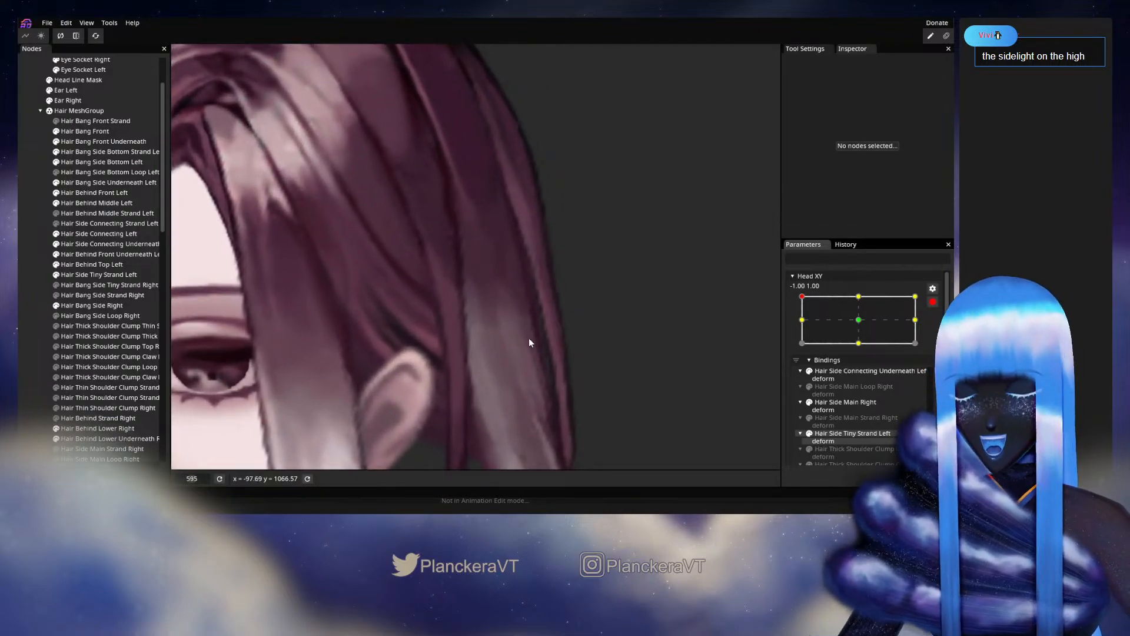
pyautogui.click(99, 203)
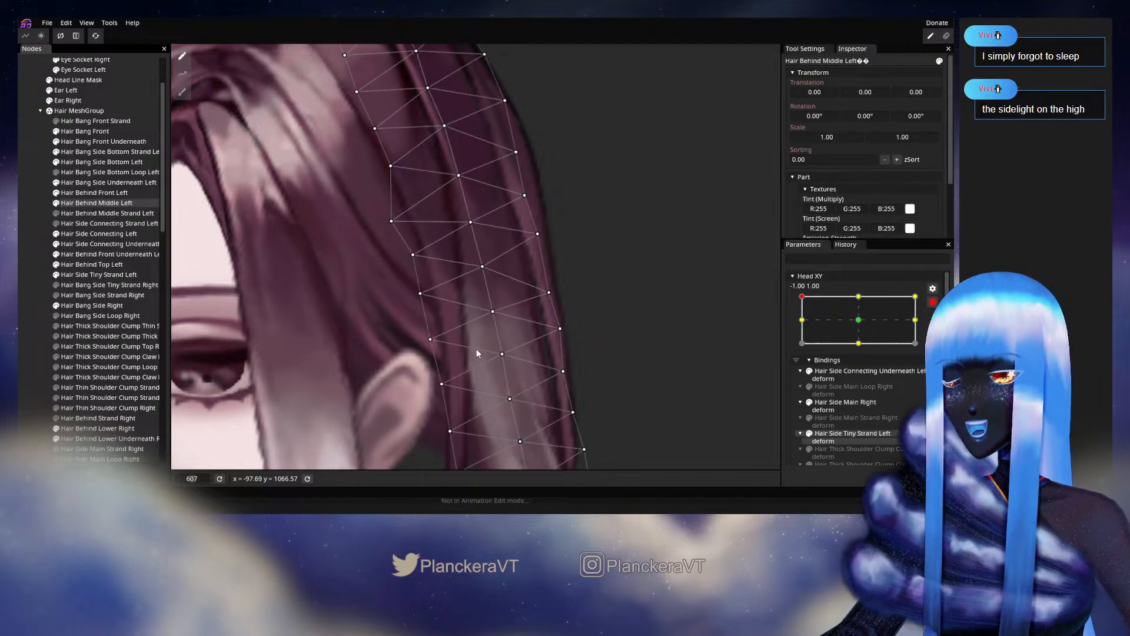
pyautogui.scroll(2, 476, 348)
pyautogui.moveTo(488, 276); pyautogui.dragTo(489, 277)
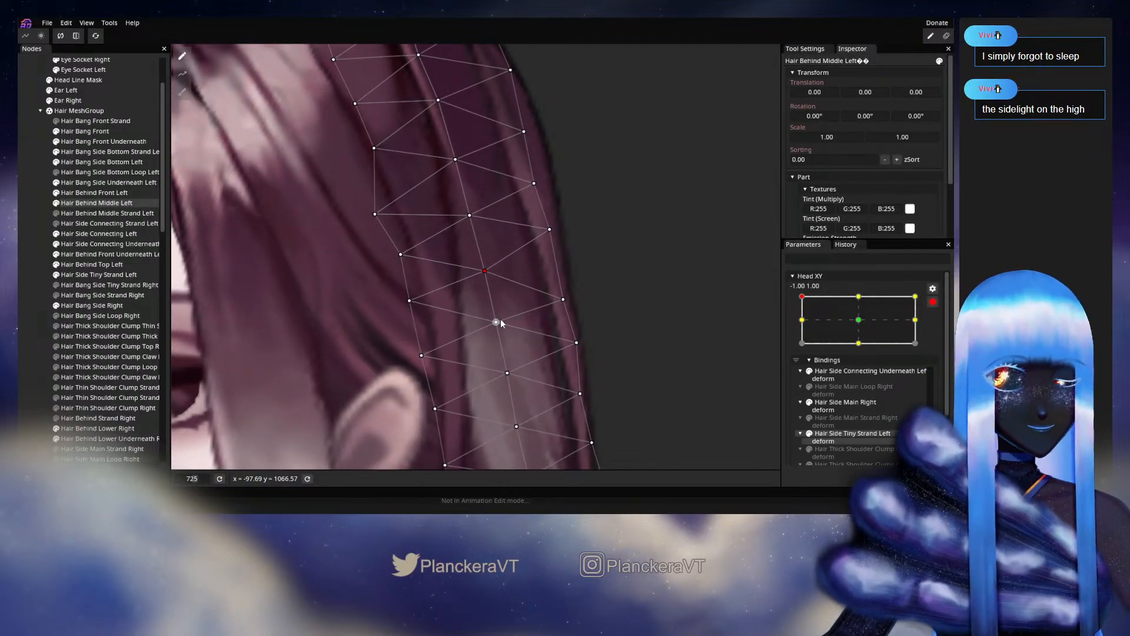
pyautogui.moveTo(497, 324); pyautogui.dragTo(496, 329)
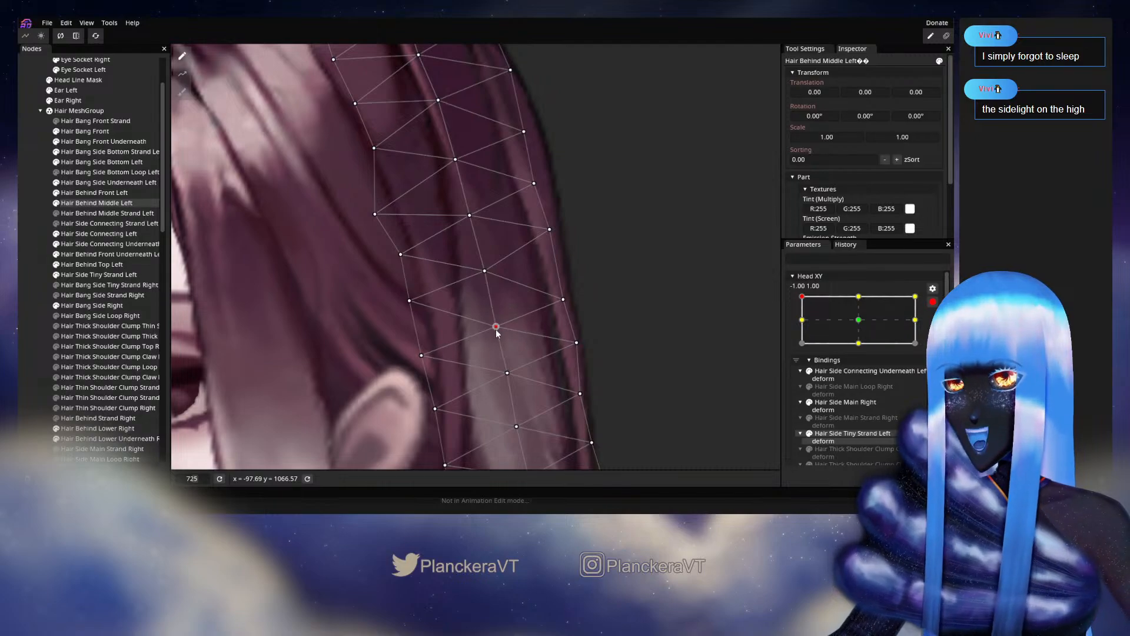
pyautogui.moveTo(406, 304); pyautogui.dragTo(407, 313)
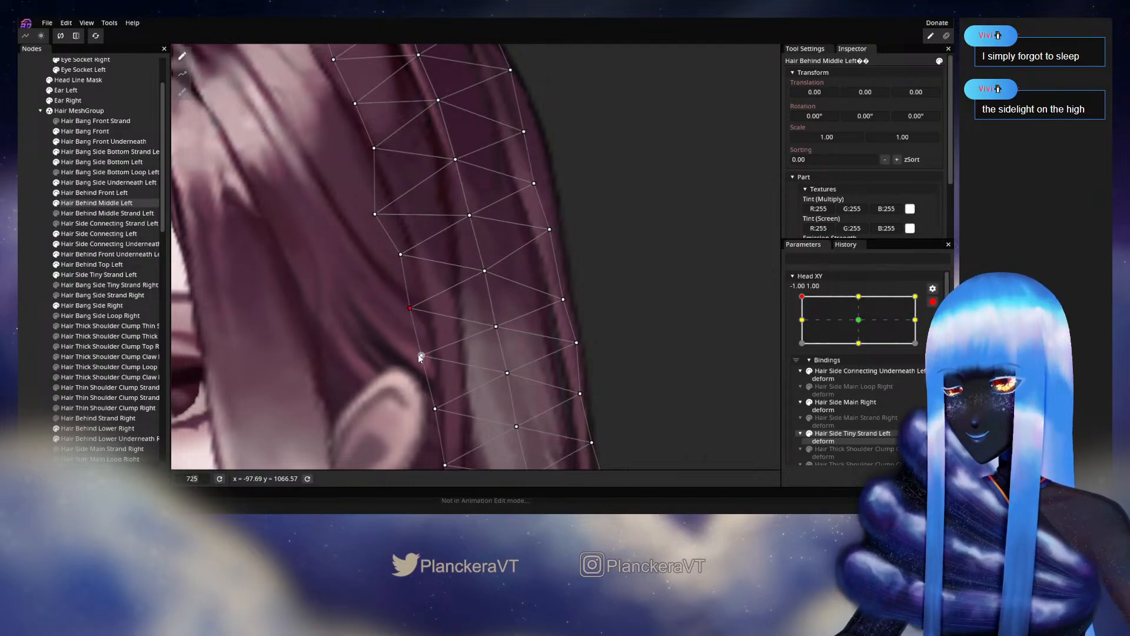
pyautogui.moveTo(420, 357); pyautogui.dragTo(420, 365)
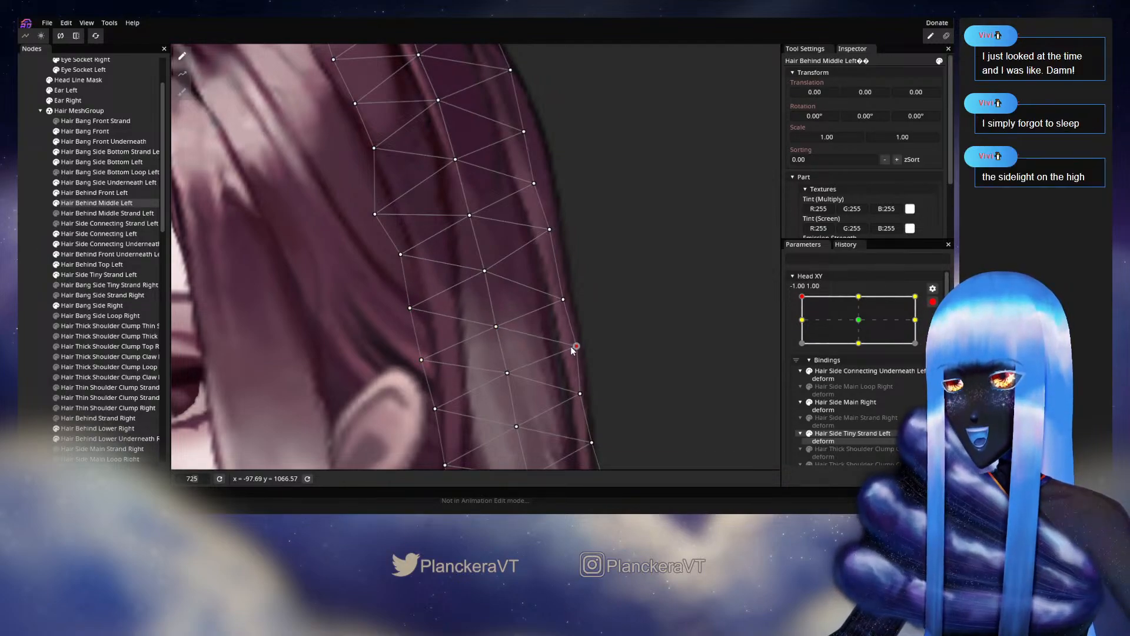
pyautogui.moveTo(572, 344); pyautogui.dragTo(573, 347)
pyautogui.click(564, 299)
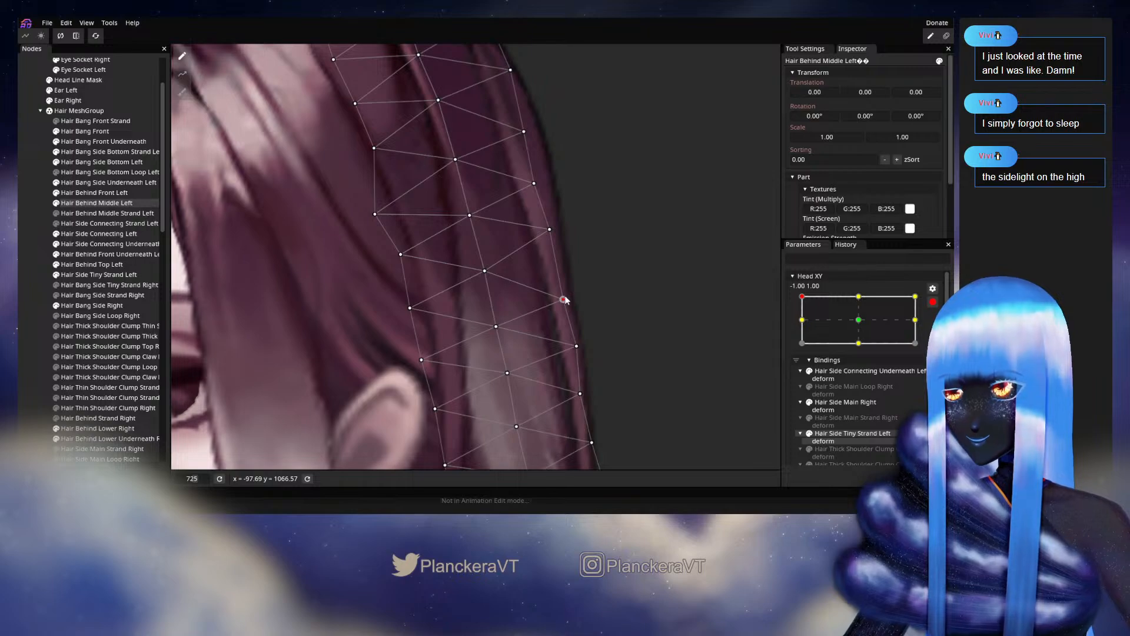
# - Adjust the centre and edge vertices of Hair Behind Middle Left farther up the strand, moving them slightly downward
pyautogui.scroll(1, 499, 276)
pyautogui.moveTo(469, 241); pyautogui.dragTo(470, 250)
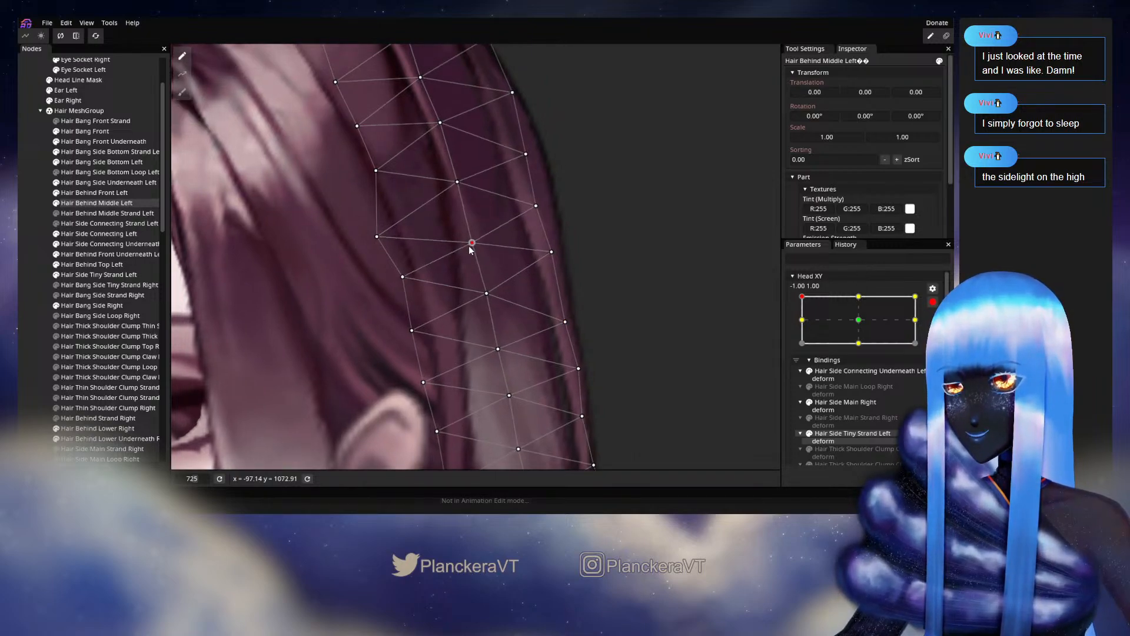
pyautogui.moveTo(551, 252); pyautogui.dragTo(552, 258)
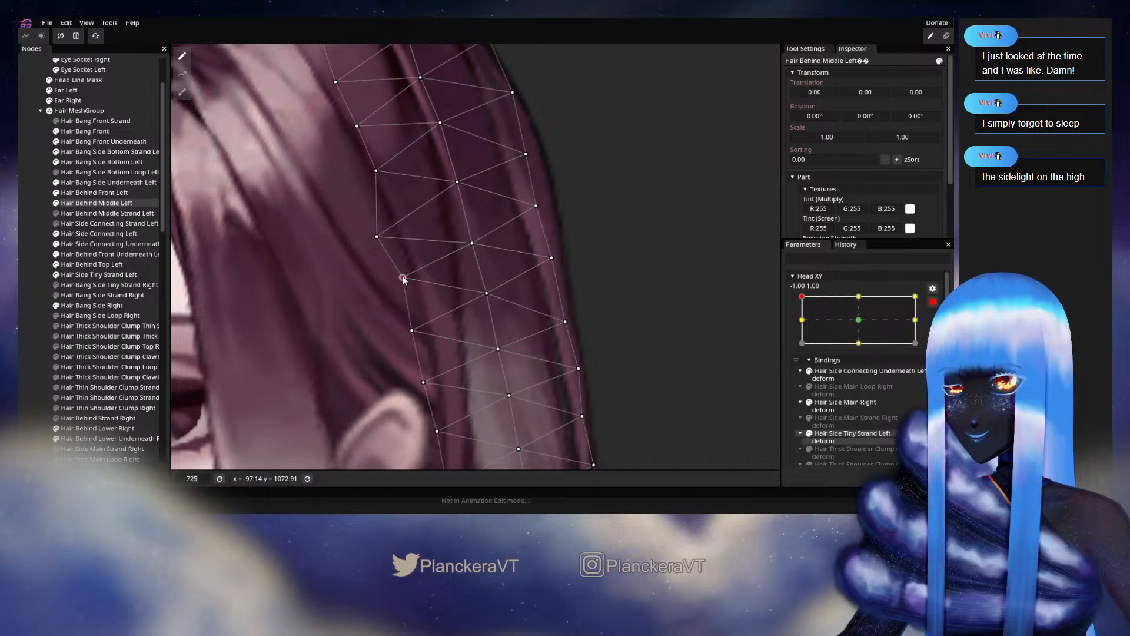
pyautogui.moveTo(403, 278); pyautogui.dragTo(405, 282)
pyautogui.moveTo(535, 205); pyautogui.dragTo(538, 210)
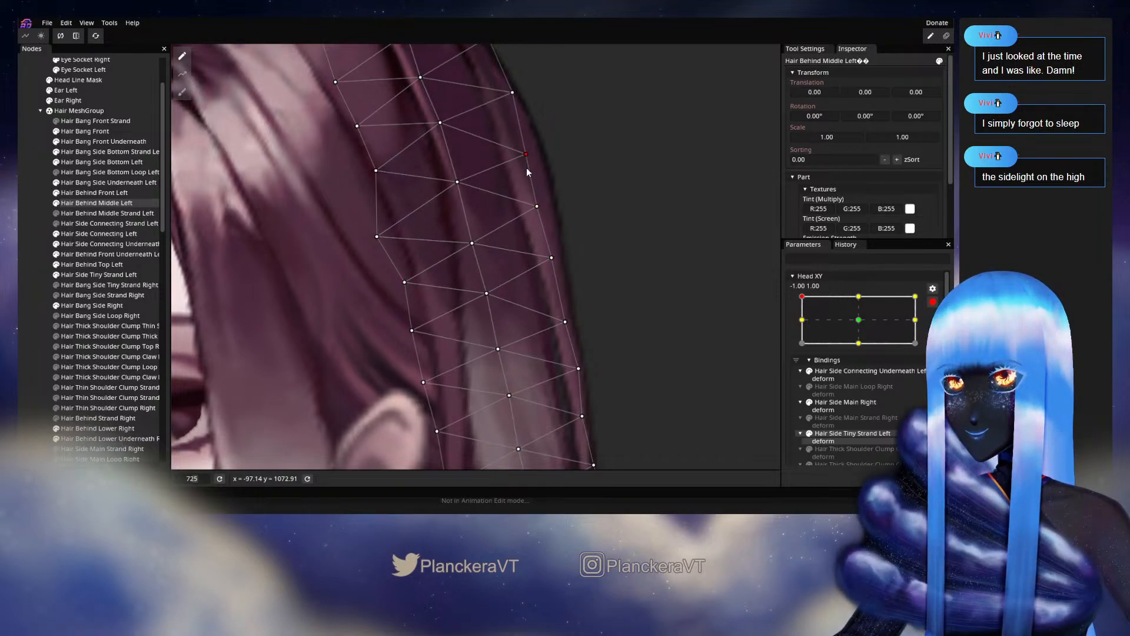
pyautogui.moveTo(457, 183); pyautogui.dragTo(458, 188)
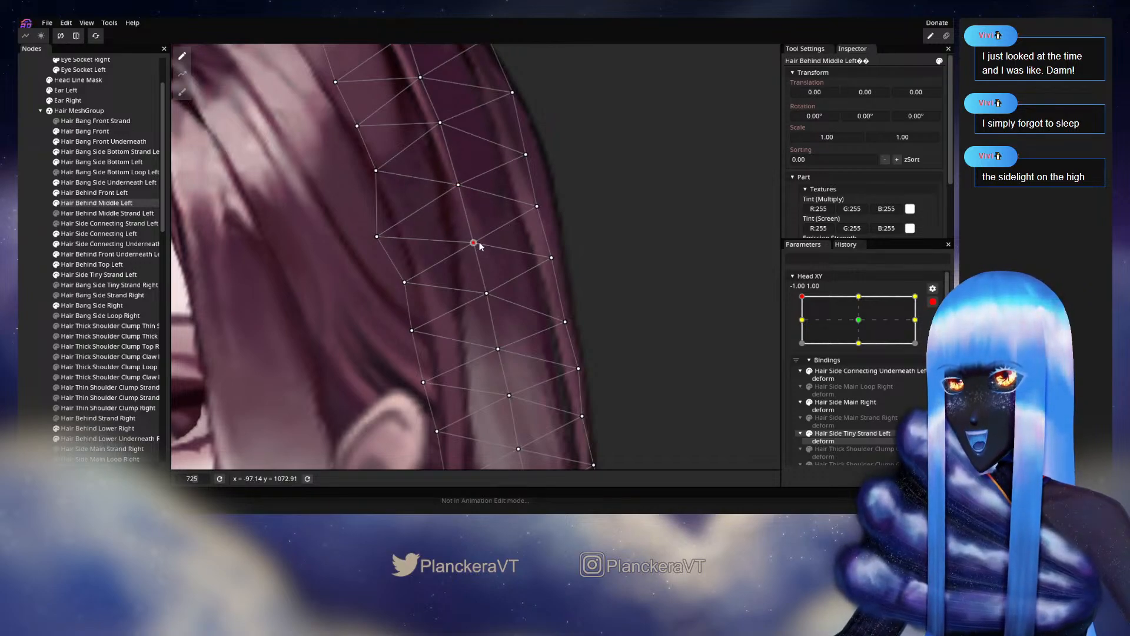
# - Deselect the mesh, stop editing the keypoint and test the reshaped strand by moving Head XY around -1.00, 1.00
pyautogui.click(583, 291)
pyautogui.scroll(-6, 586, 303)
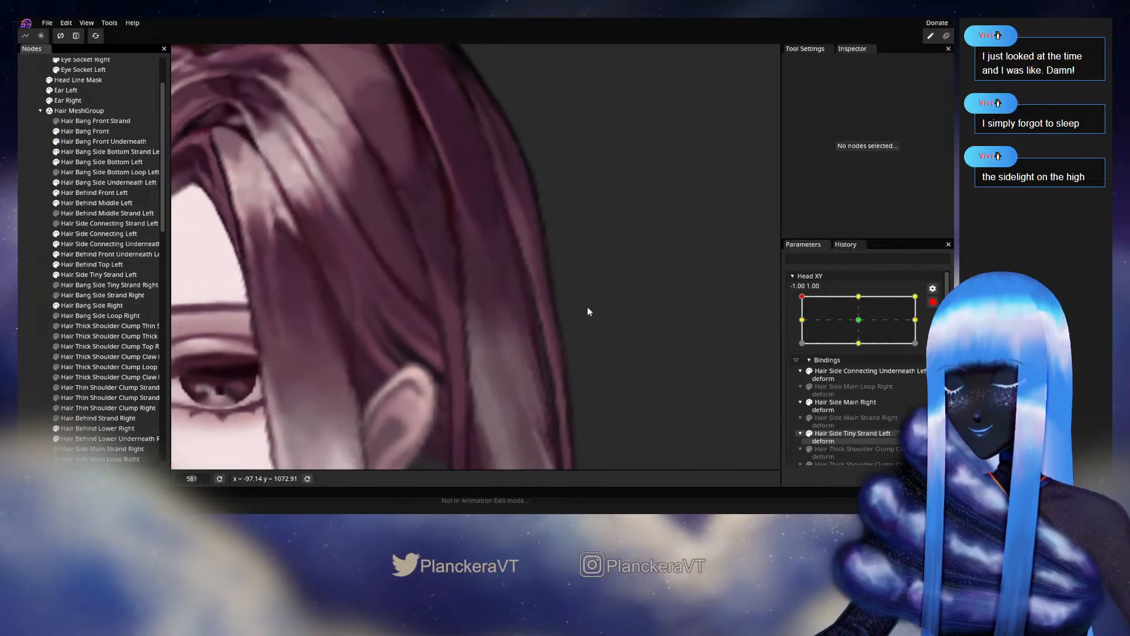
pyautogui.scroll(-6, 587, 321)
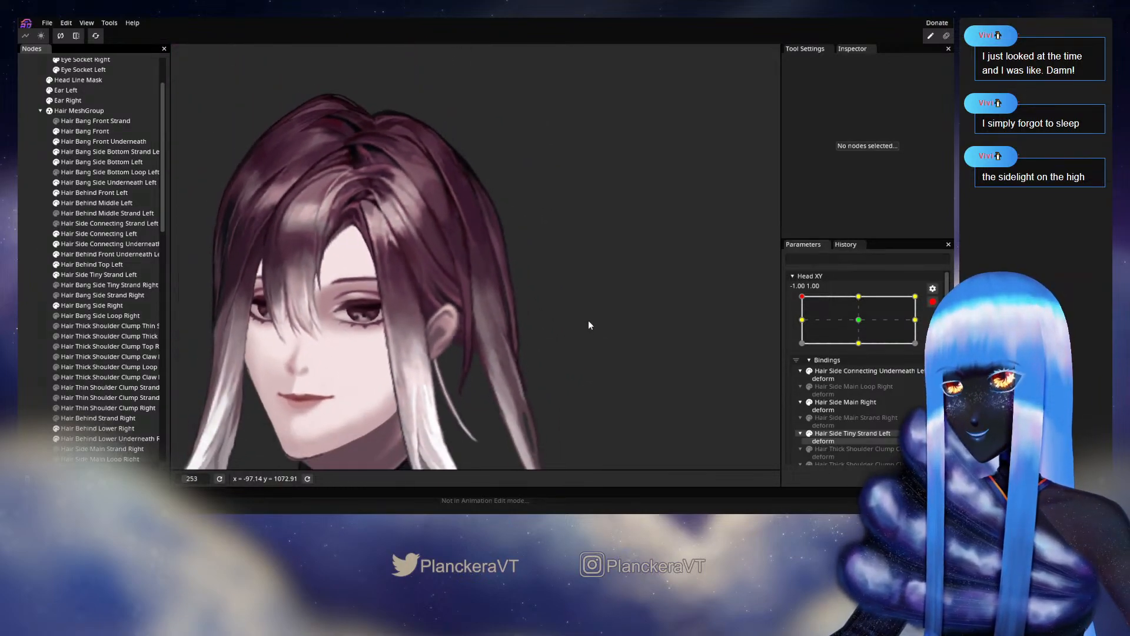
pyautogui.moveTo(586, 332); pyautogui.dragTo(599, 277)
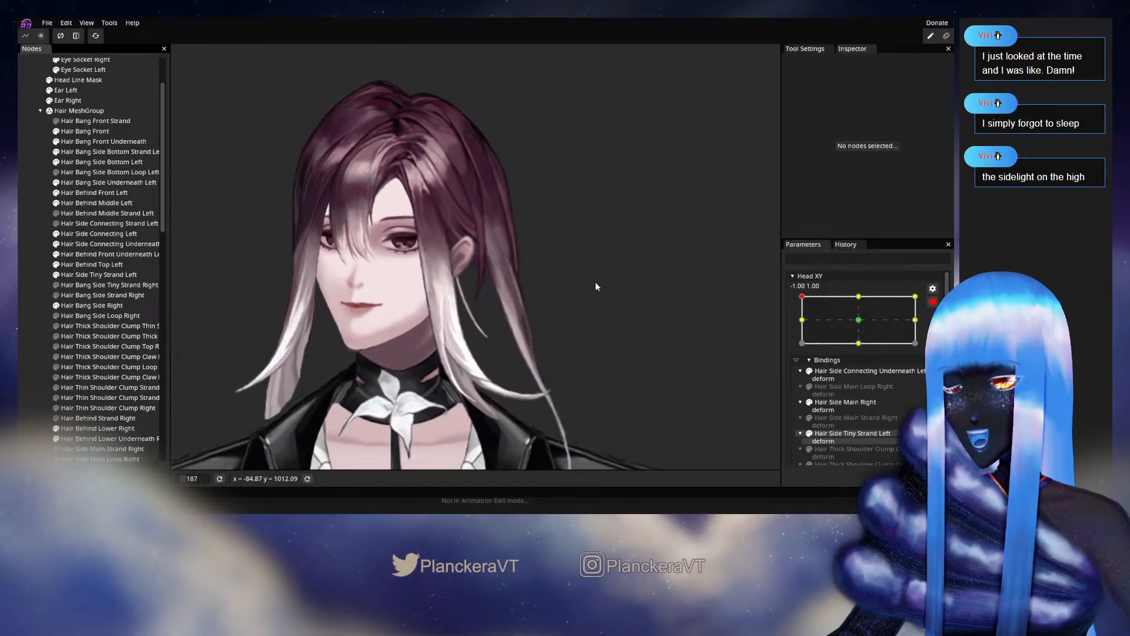
pyautogui.click(934, 302)
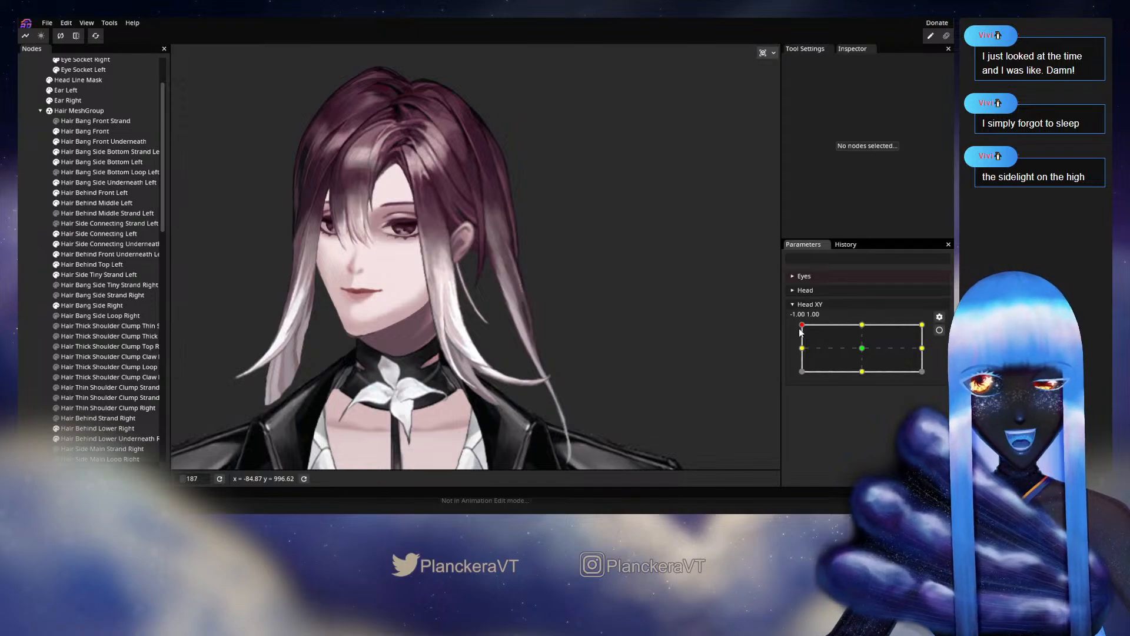
pyautogui.moveTo(802, 327)
pyautogui.mouseDown()
pyautogui.moveTo(863, 351)
pyautogui.moveTo(802, 325)
pyautogui.mouseUp()
pyautogui.scroll(-1, 865, 353)
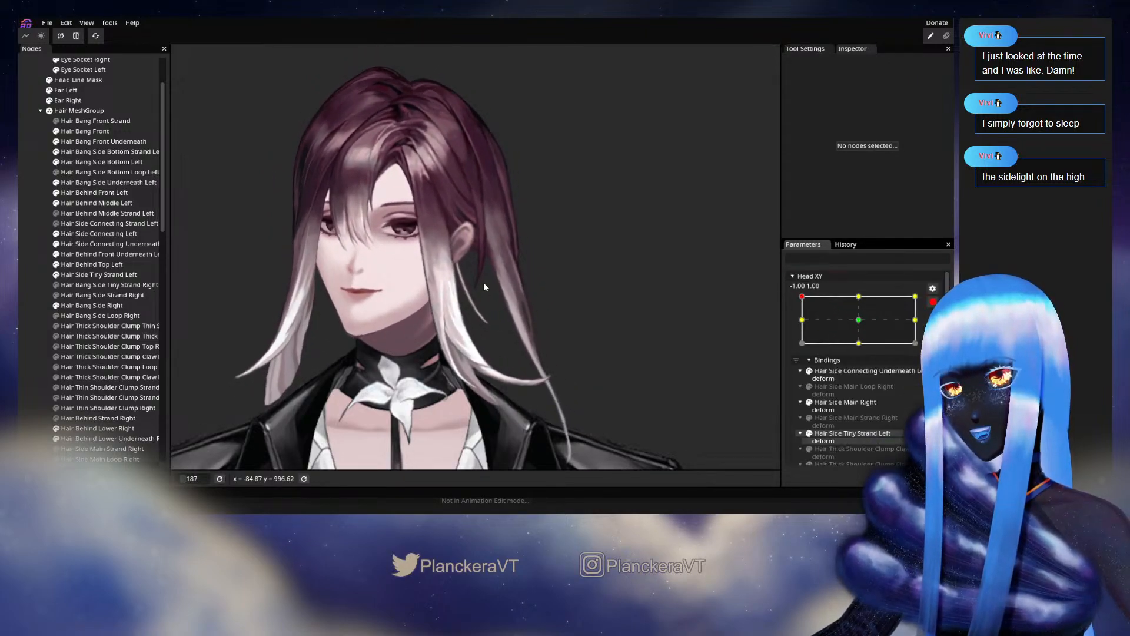
# - Select Hair Behind Middle Left and nudge its centre and inner-edge vertices just above the ear slightly downward
pyautogui.scroll(5, 483, 281)
pyautogui.scroll(4, 482, 318)
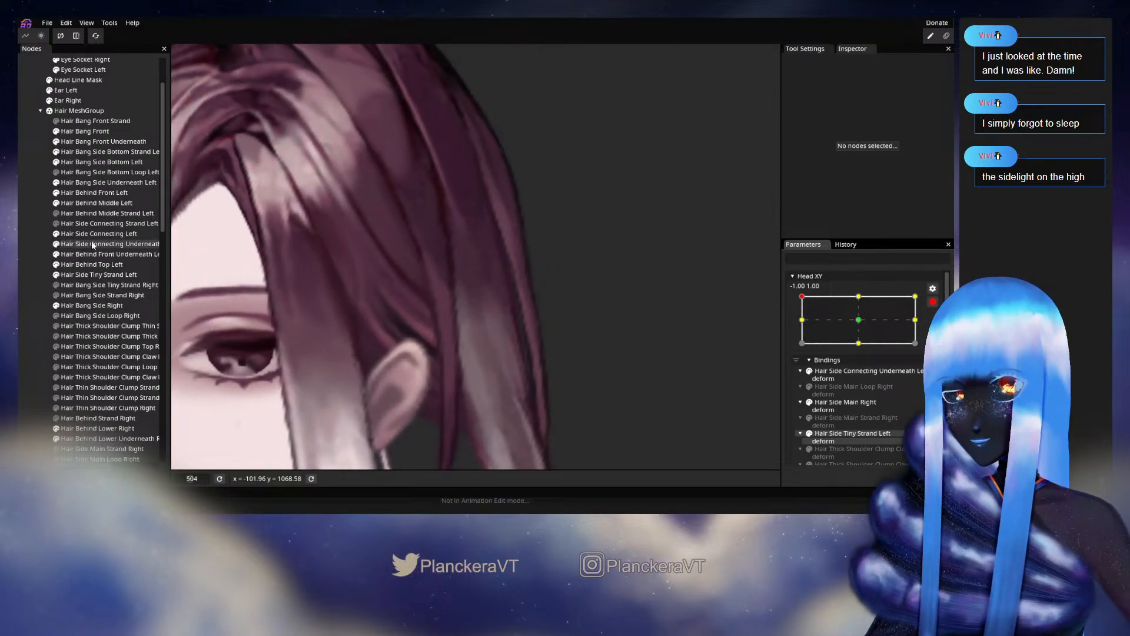
pyautogui.click(94, 202)
pyautogui.scroll(1, 517, 323)
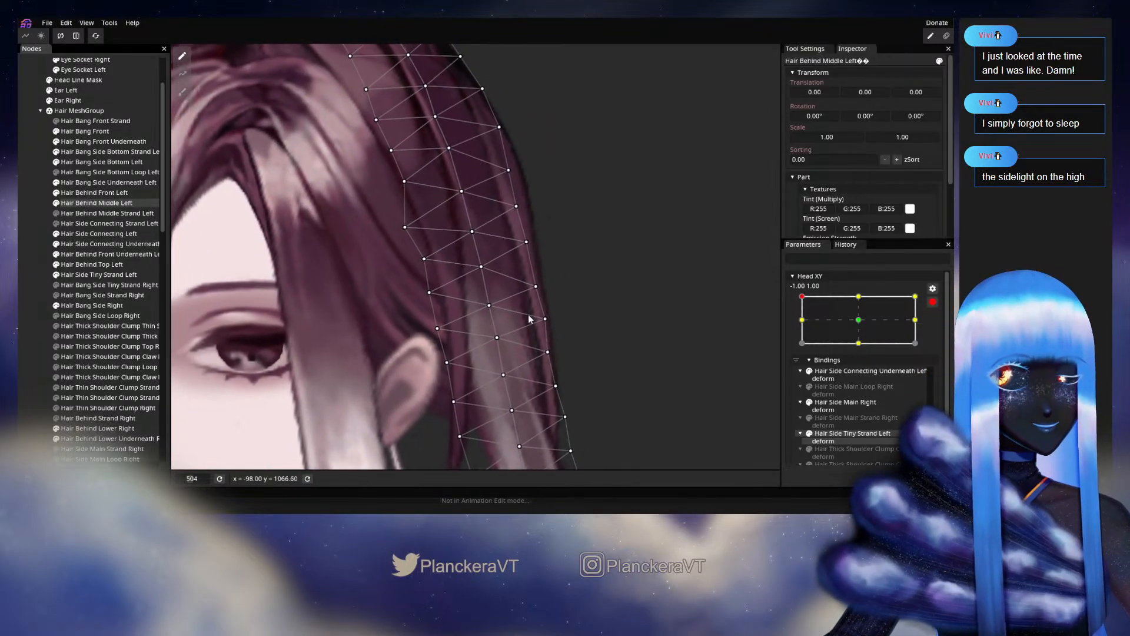
pyautogui.scroll(2, 534, 346)
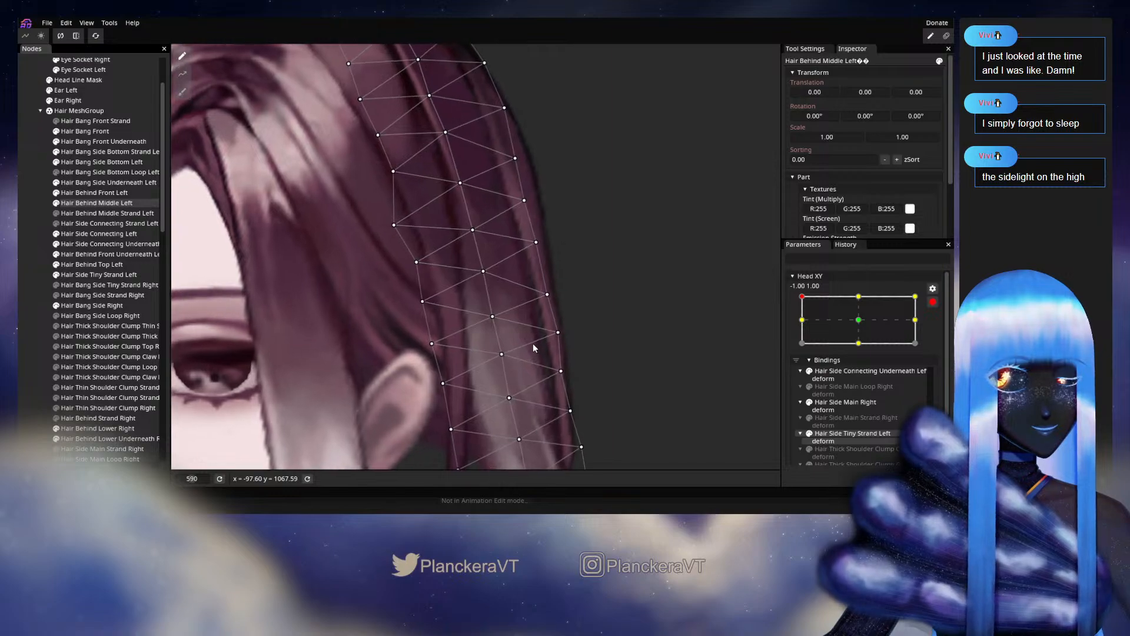
pyautogui.scroll(1, 534, 347)
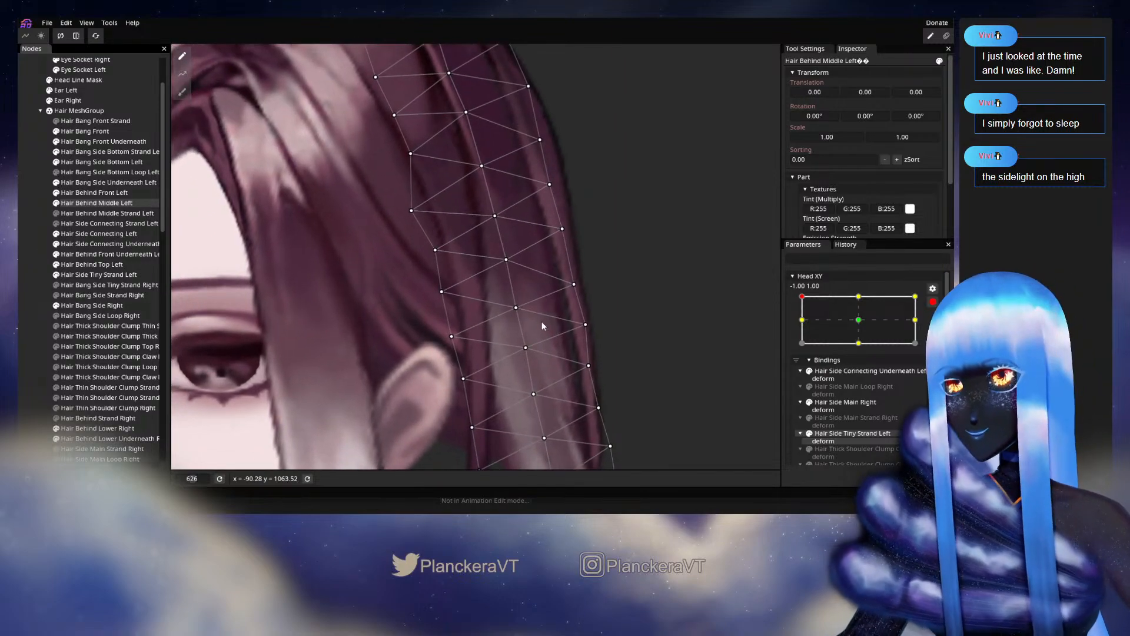
pyautogui.moveTo(442, 292); pyautogui.dragTo(441, 295)
pyautogui.click(518, 309)
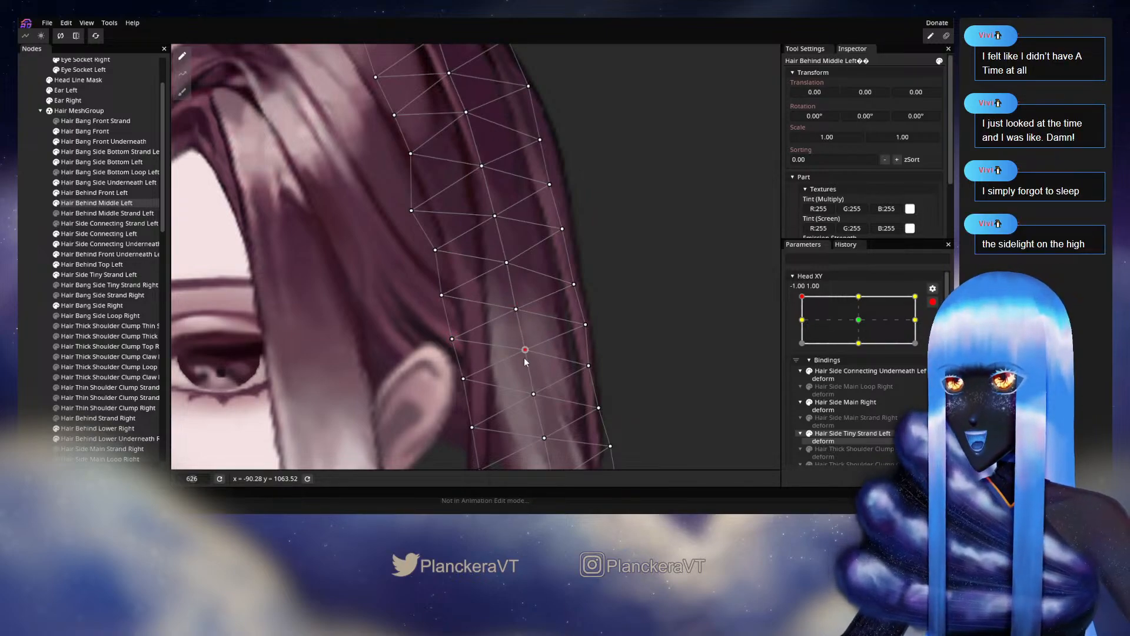
# - Fine-tune the inner-edge and outer-edge vertices of Hair Behind Middle Left beside the ear, moving them slightly downward
pyautogui.moveTo(604, 345); pyautogui.dragTo(612, 310)
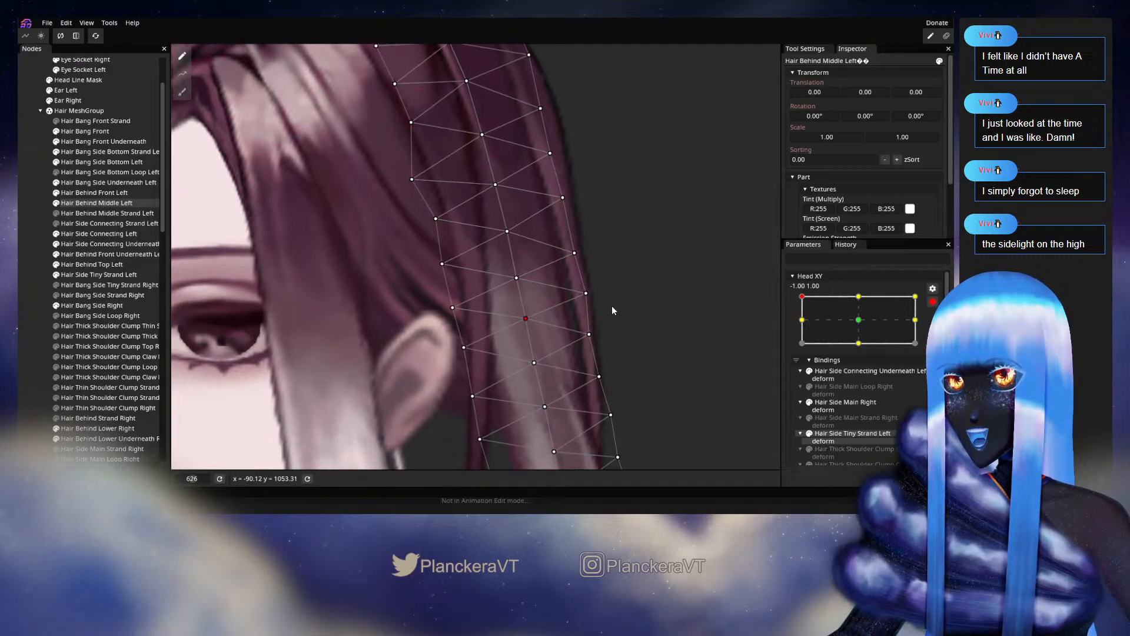
pyautogui.scroll(-2, 613, 310)
pyautogui.moveTo(552, 343); pyautogui.dragTo(537, 311)
pyautogui.scroll(3, 524, 290)
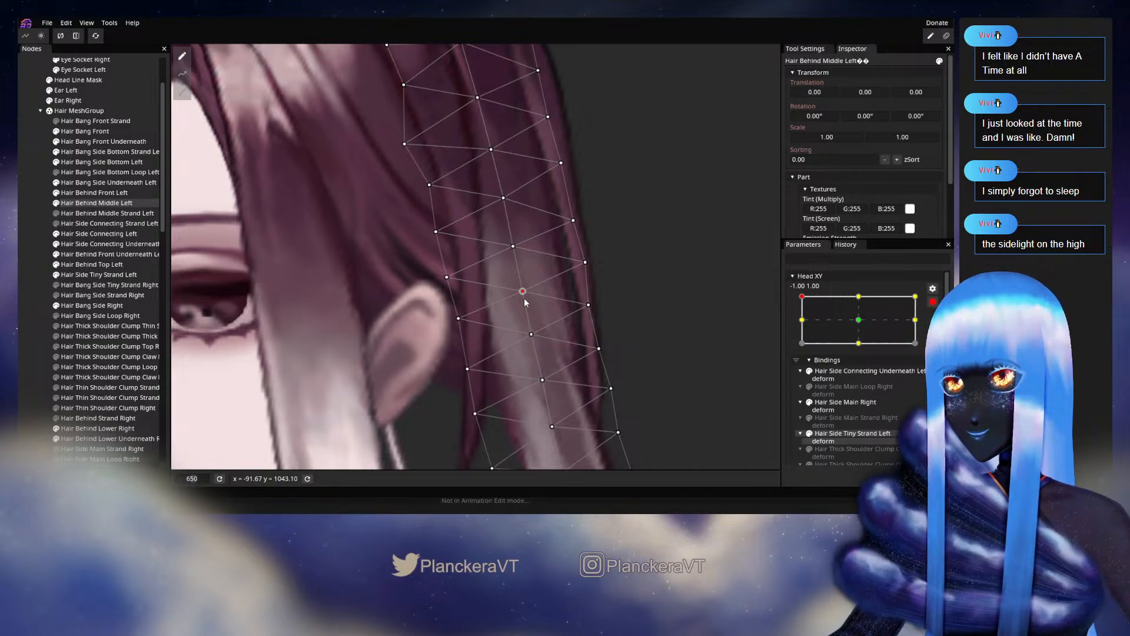
pyautogui.moveTo(458, 320); pyautogui.dragTo(459, 325)
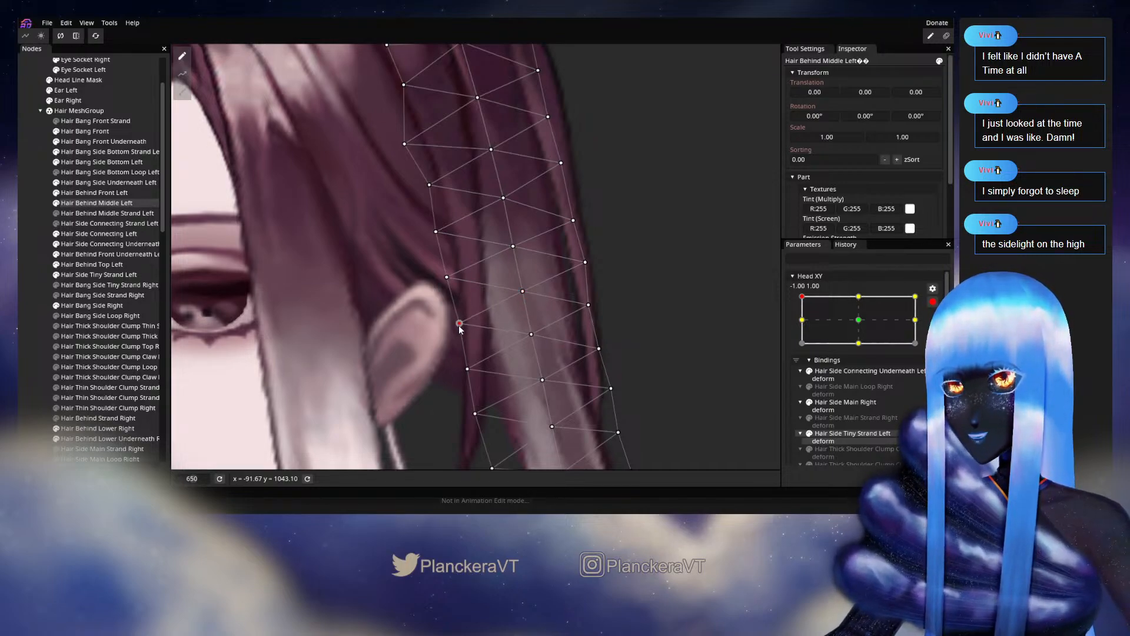
pyautogui.moveTo(588, 305); pyautogui.dragTo(591, 311)
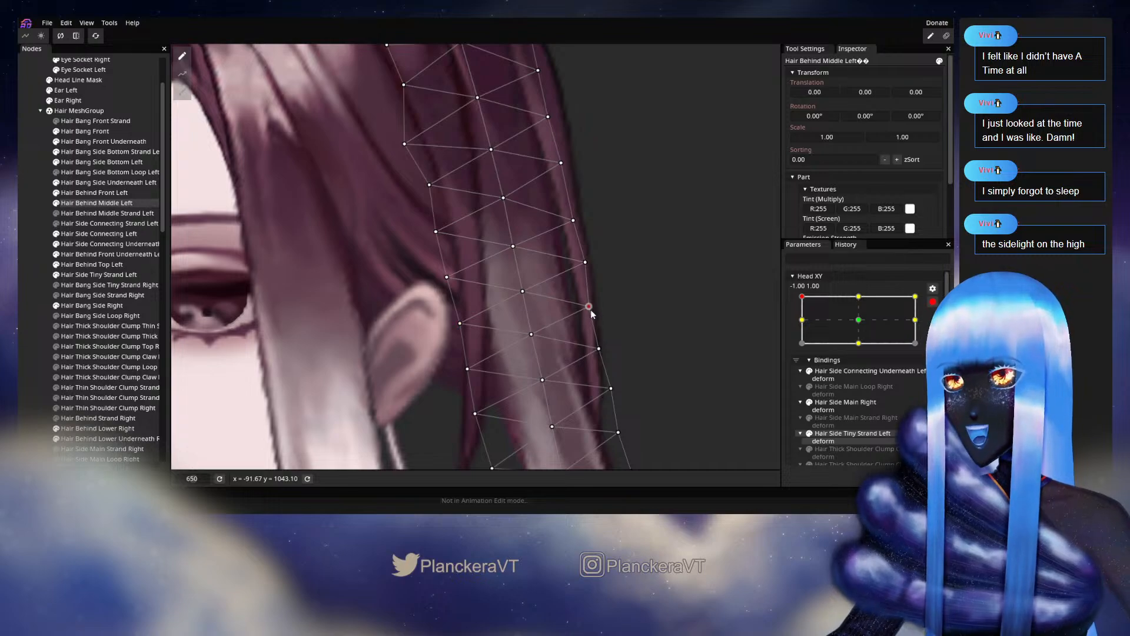
pyautogui.click(583, 264)
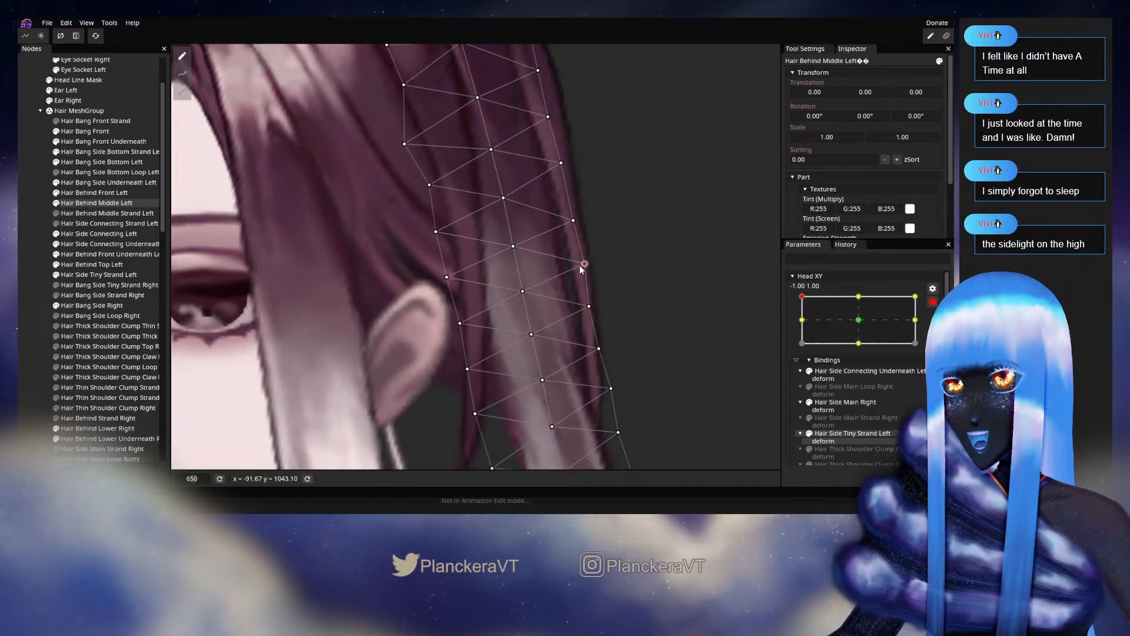
# - Deselect the mesh, stop editing the keypoint and preview the whole head while moving Head XY around -1.00, 1.00
pyautogui.click(72, 288)
pyautogui.scroll(-8, 570, 313)
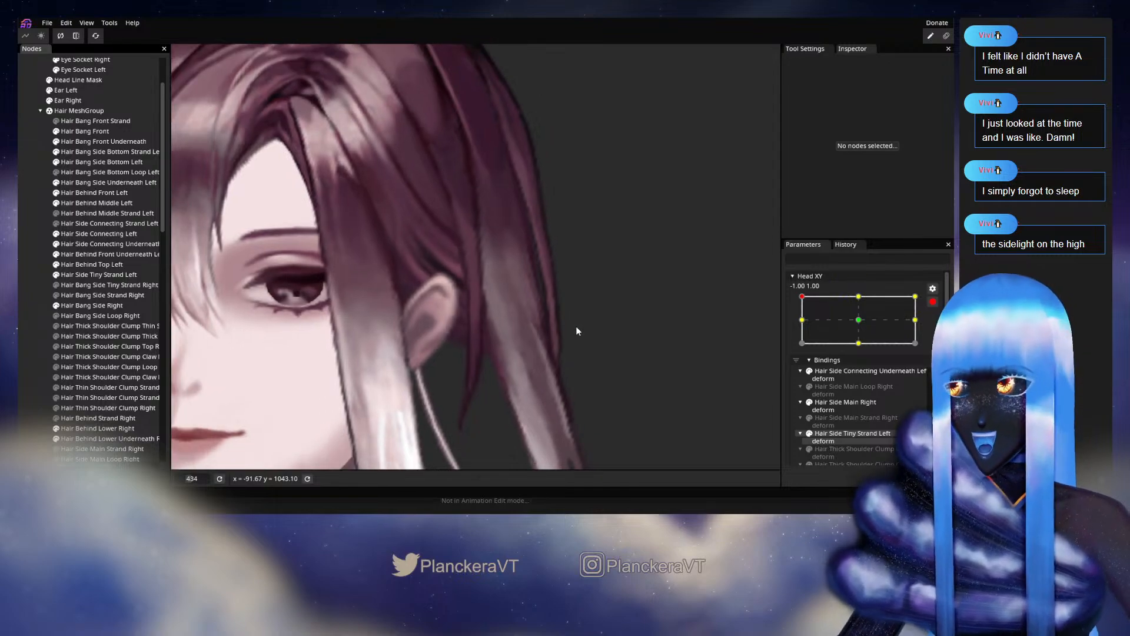
pyautogui.scroll(-5, 577, 322)
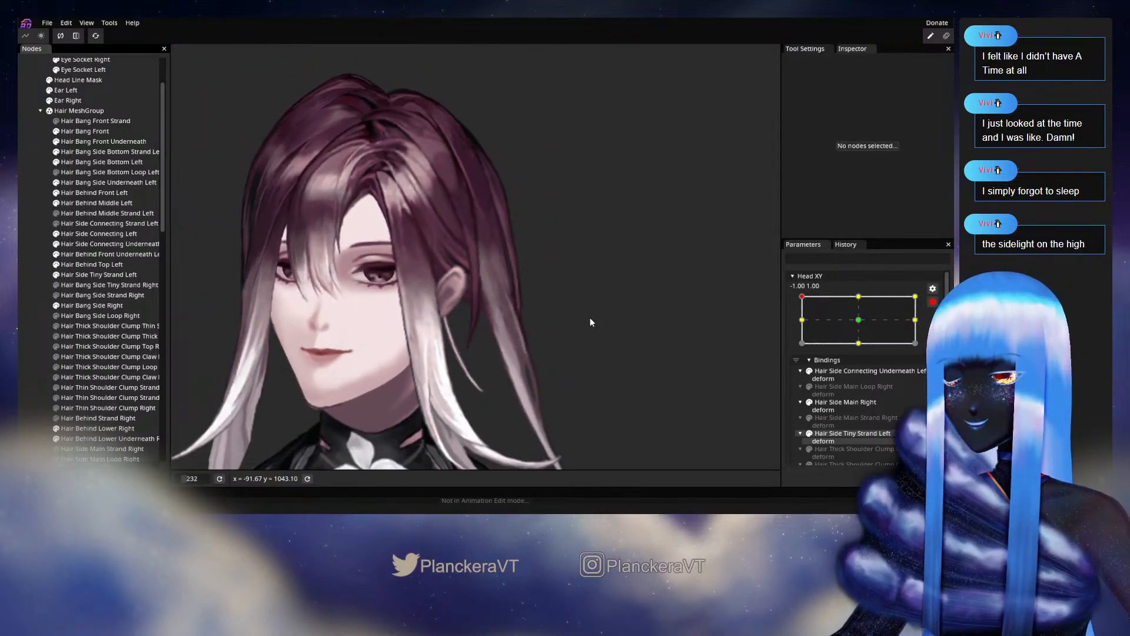
pyautogui.click(933, 302)
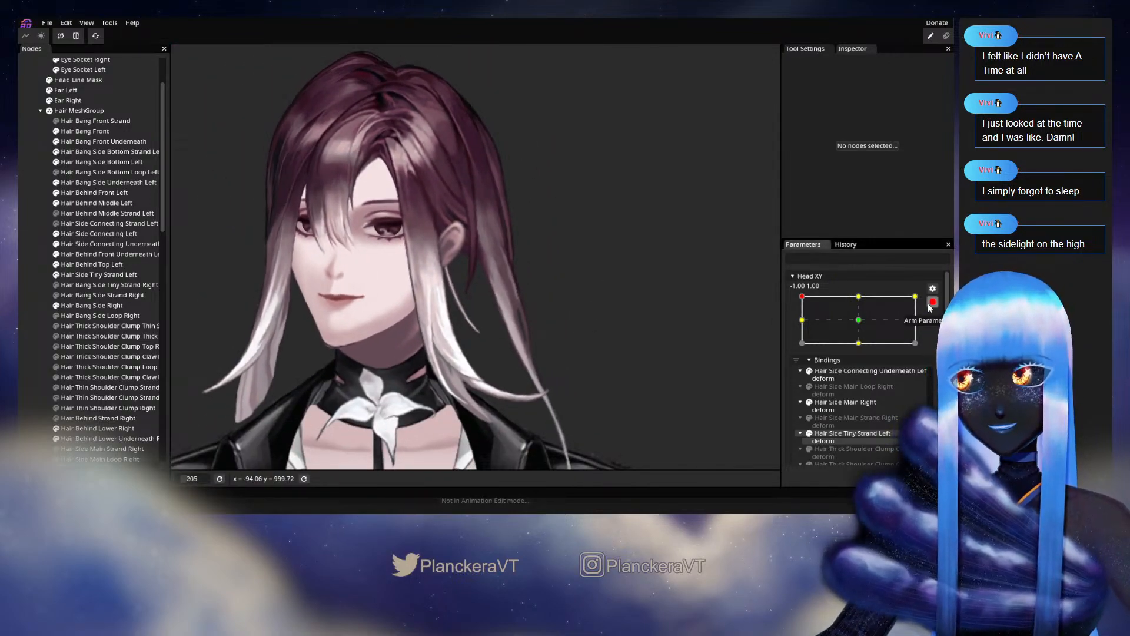
pyautogui.moveTo(801, 326)
pyautogui.mouseDown()
pyautogui.moveTo(862, 349)
pyautogui.moveTo(801, 328)
pyautogui.mouseUp()
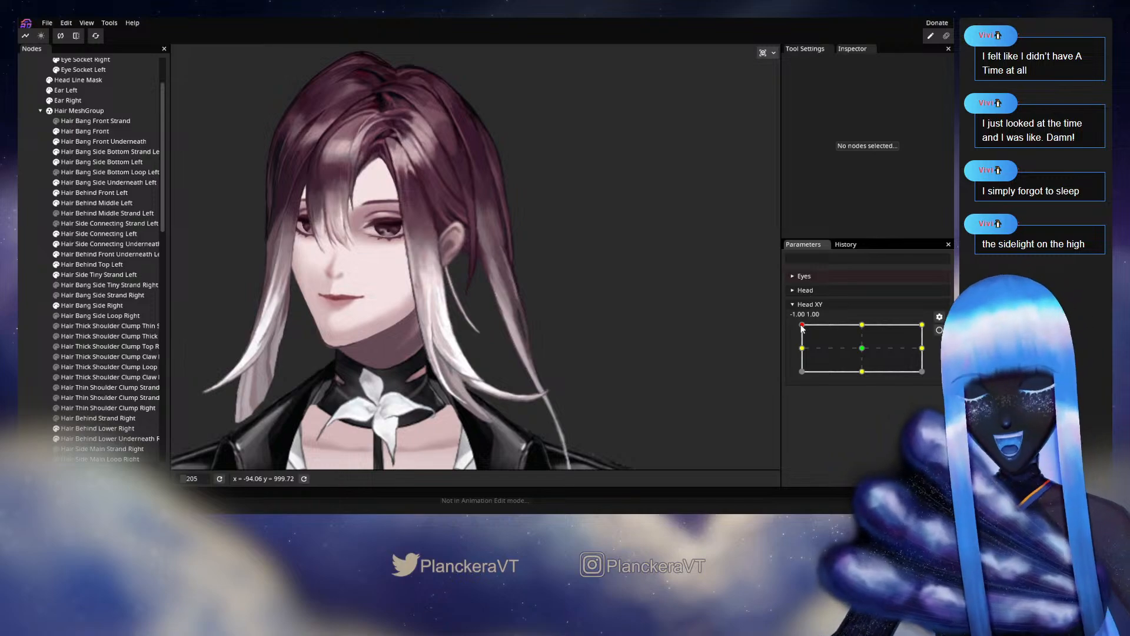
pyautogui.moveTo(801, 328)
pyautogui.mouseDown()
pyautogui.moveTo(862, 352)
pyautogui.moveTo(802, 325)
pyautogui.mouseUp()
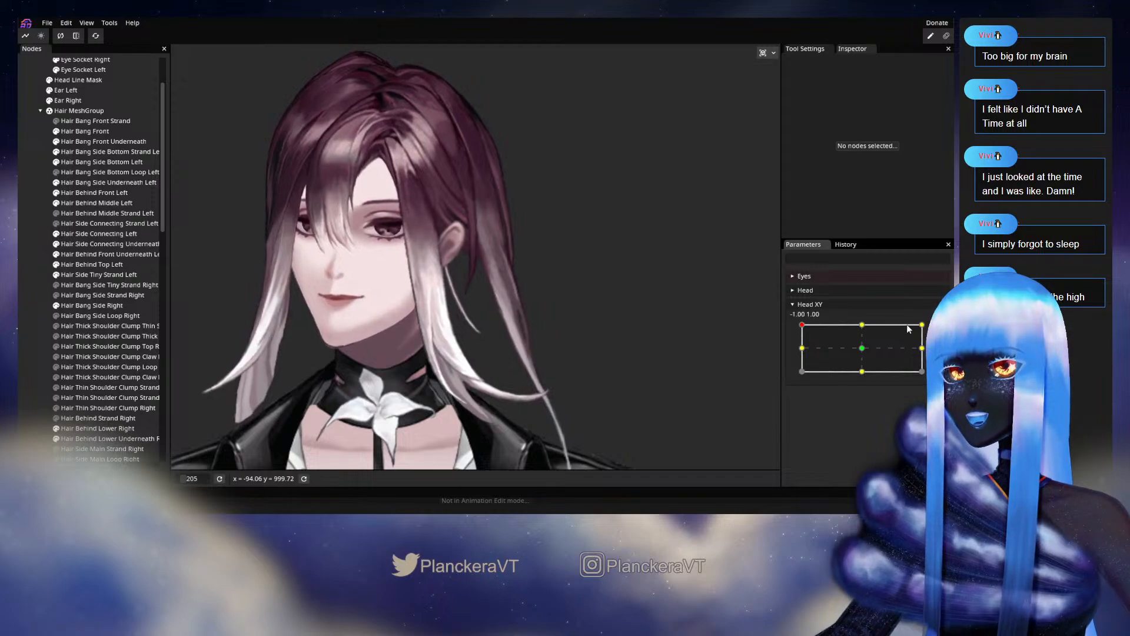
# - Resume editing Head XY at -1.00, 1.00 and lower Hair Behind Middle Left's centre and inner-edge vertices higher above the ear slightly
pyautogui.scroll(5, 413, 300)
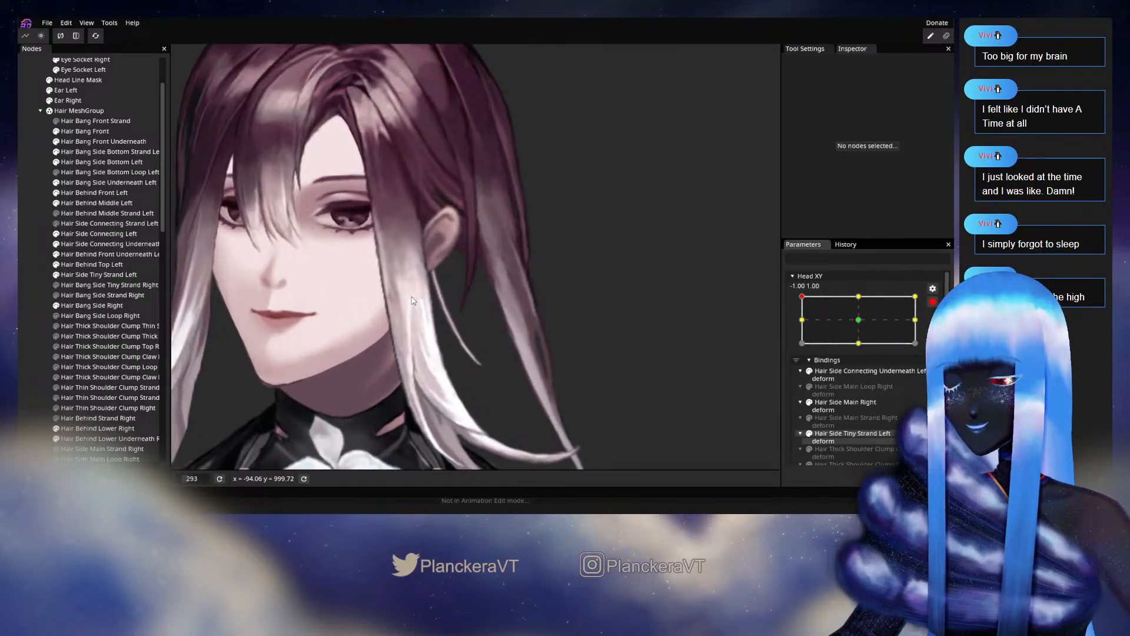
pyautogui.scroll(5, 401, 259)
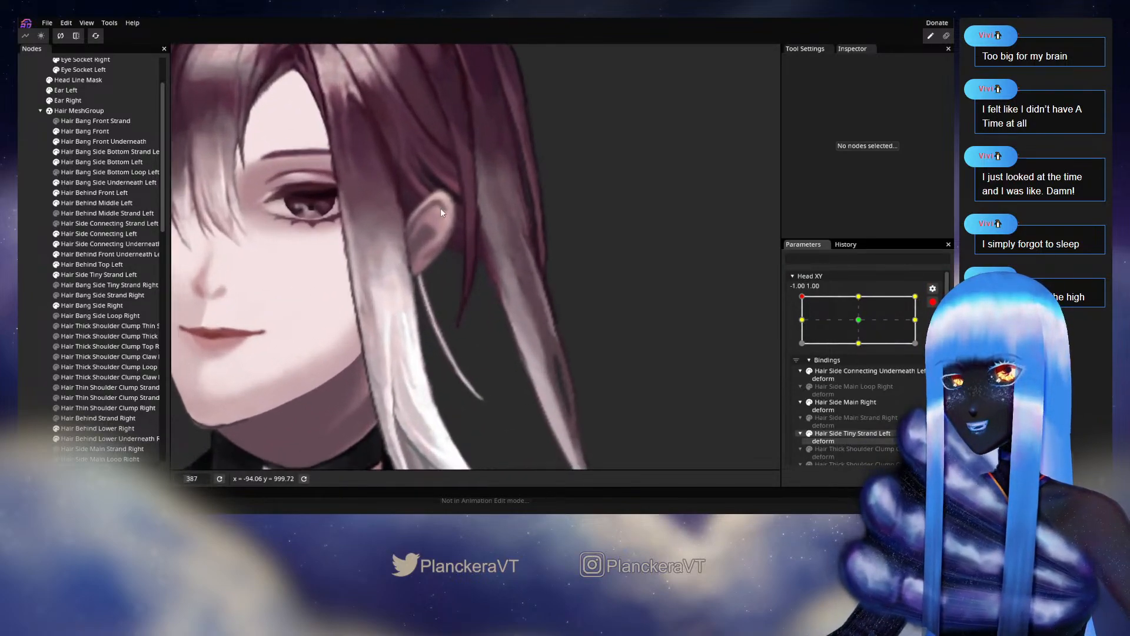
pyautogui.scroll(3, 463, 322)
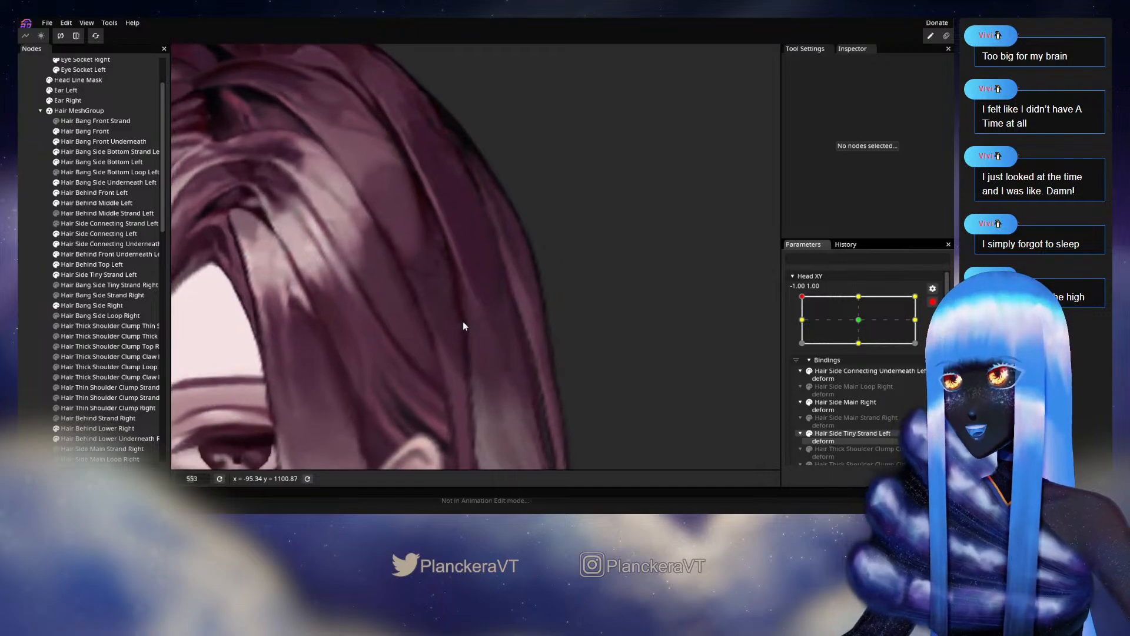
pyautogui.click(84, 205)
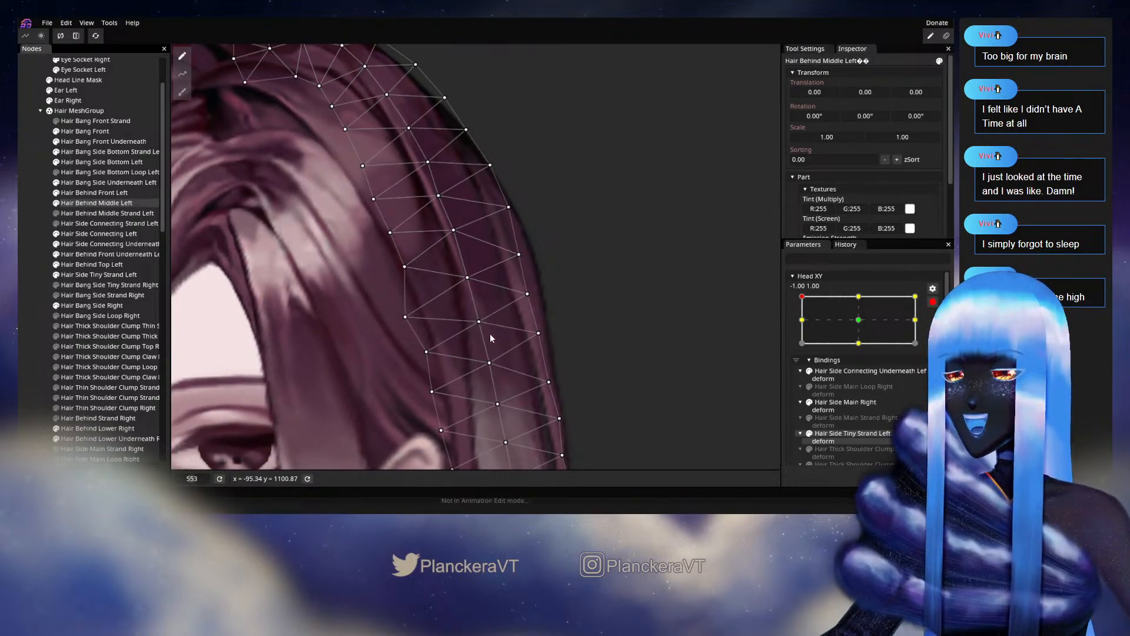
pyautogui.scroll(1, 490, 333)
pyautogui.scroll(-2, 530, 312)
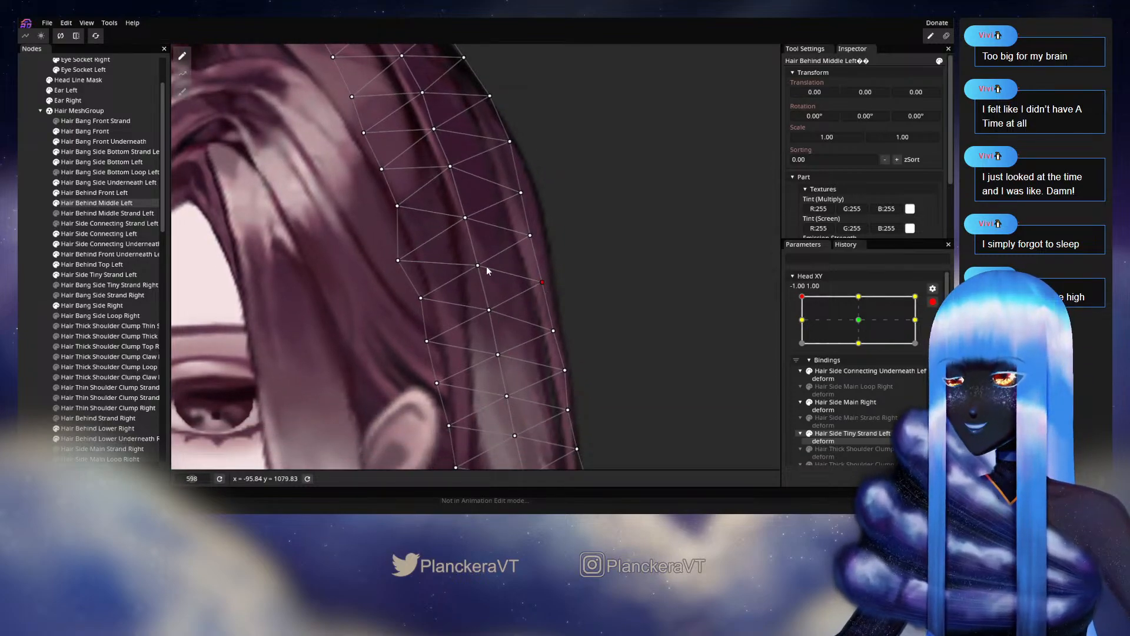
pyautogui.moveTo(478, 266); pyautogui.dragTo(480, 270)
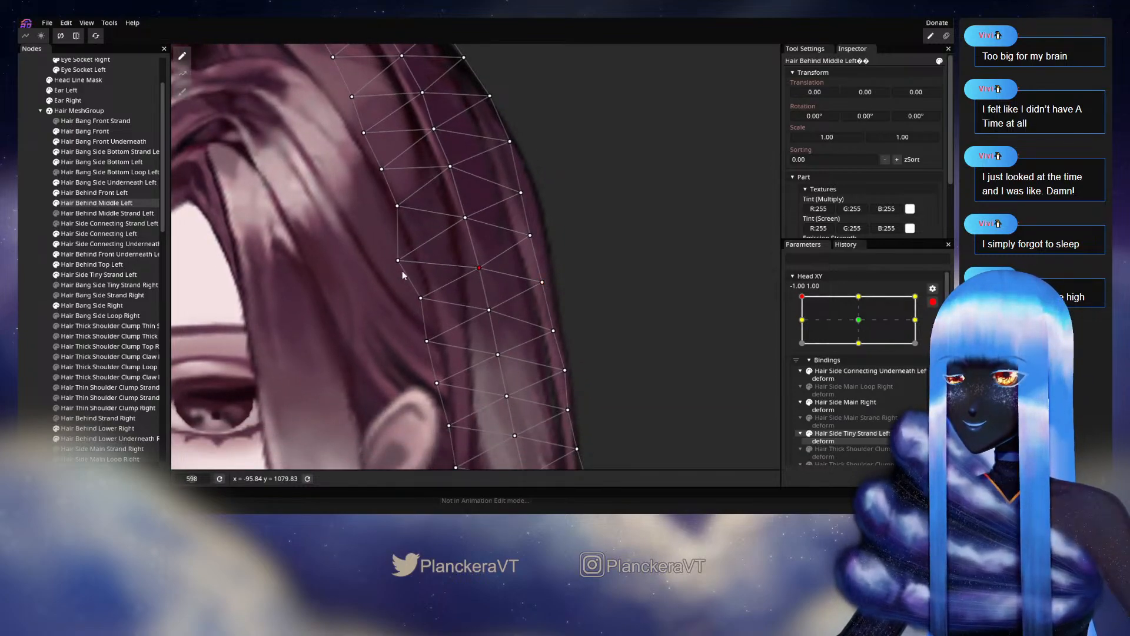
pyautogui.moveTo(399, 267); pyautogui.dragTo(402, 271)
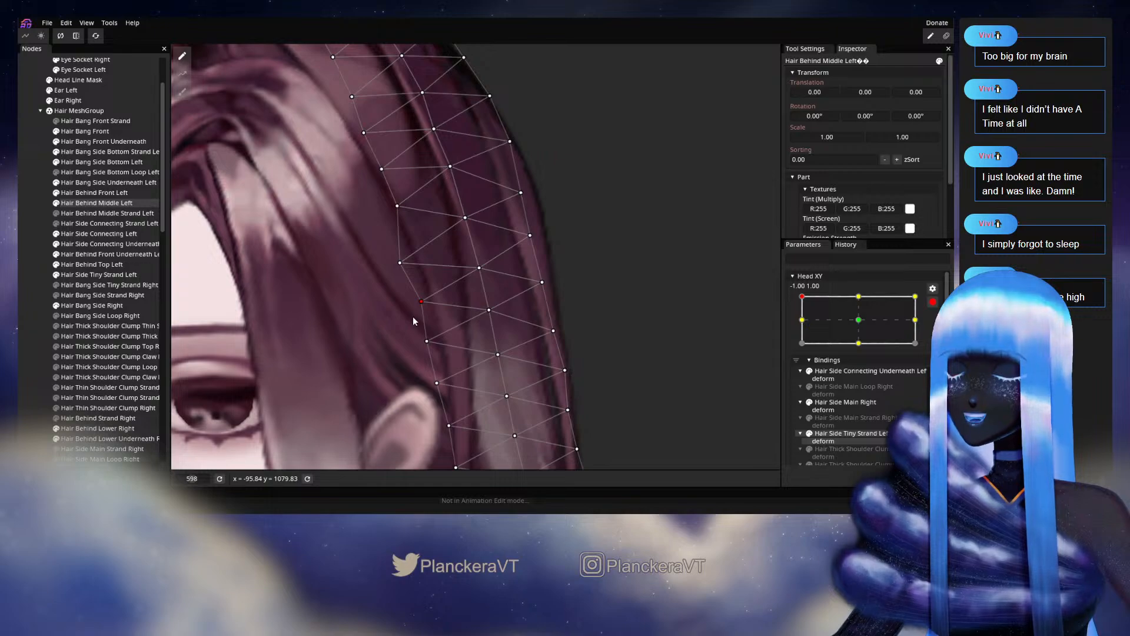
# - Deselect the strand, turn off Head XY keypoint editing and check the head turn again around -1.00, 1.00
pyautogui.click(580, 331)
pyautogui.scroll(-3, 588, 335)
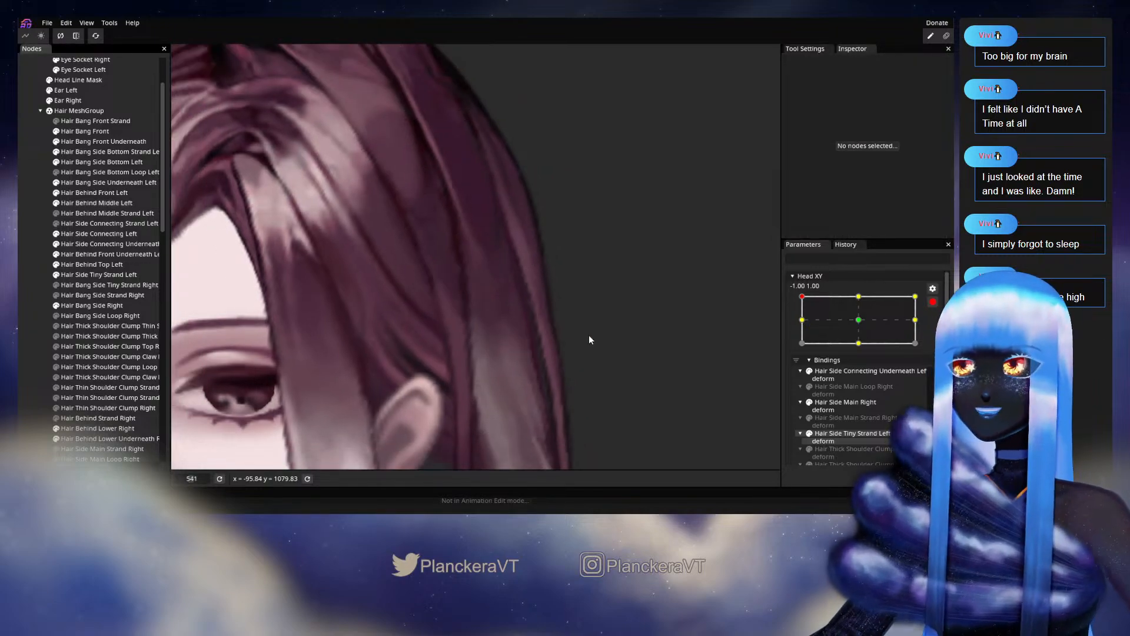
pyautogui.scroll(-5, 595, 332)
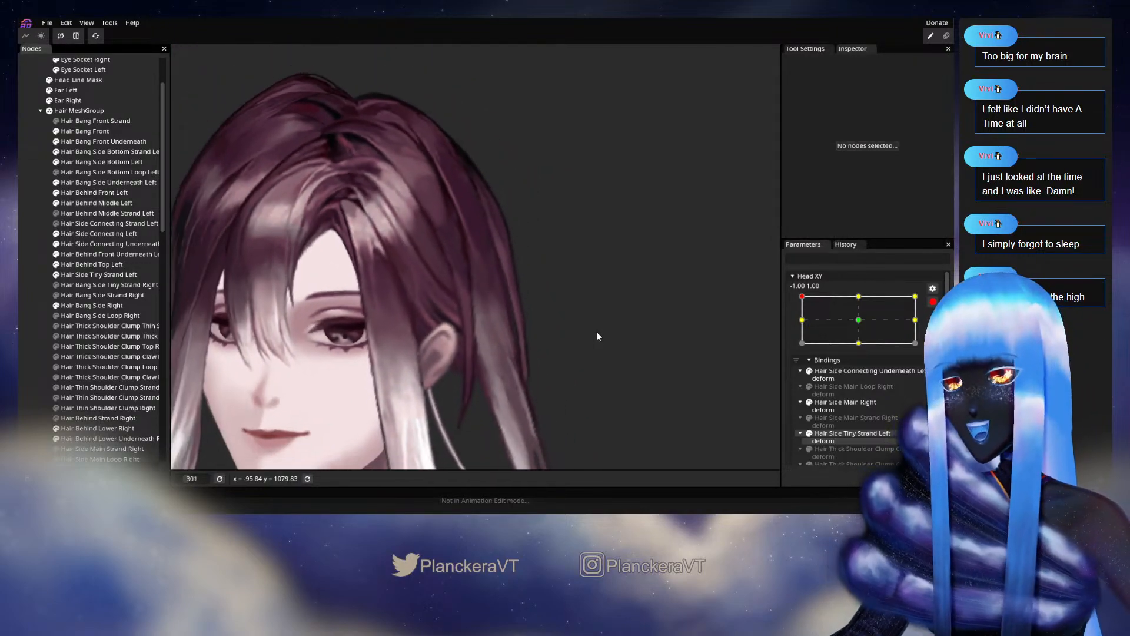
pyautogui.moveTo(598, 344); pyautogui.dragTo(585, 276)
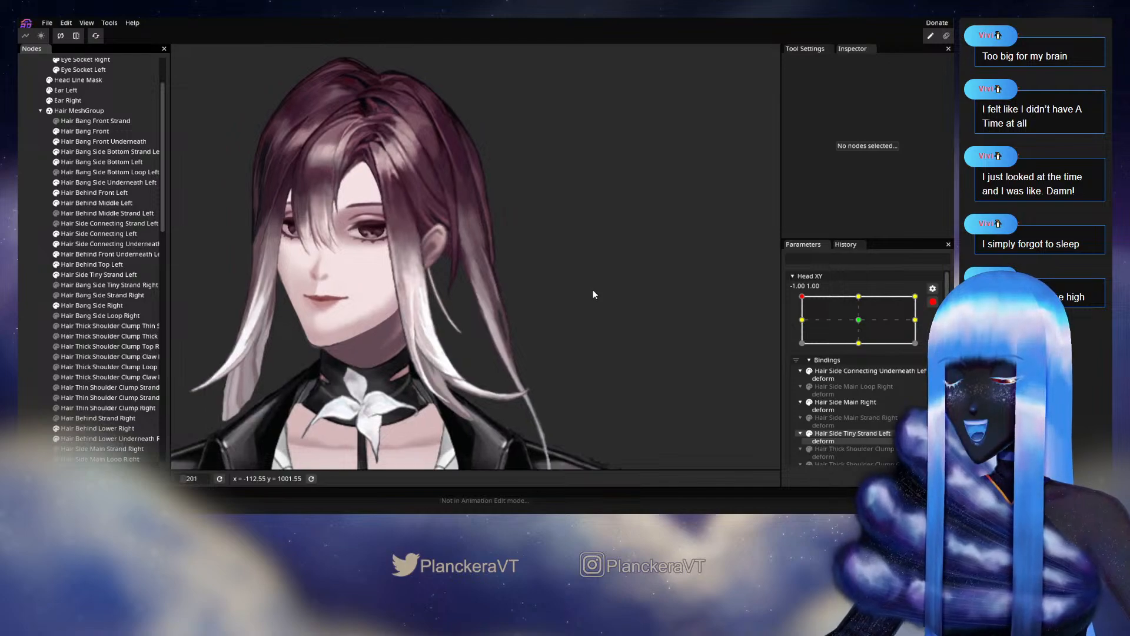
pyautogui.scroll(2, 895, 318)
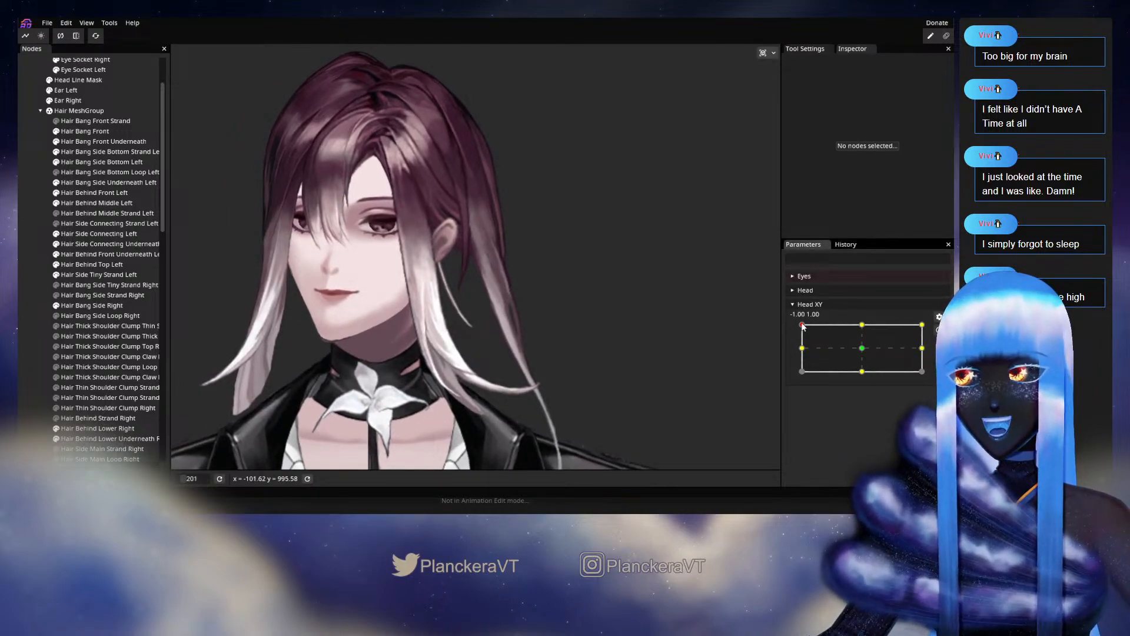
pyautogui.moveTo(803, 326)
pyautogui.mouseDown()
pyautogui.moveTo(864, 352)
pyautogui.moveTo(802, 325)
pyautogui.mouseUp()
# - Reopen the Head XY -1.00, 1.00 keypoint and shift Hair Behind Middle Left's centre vertices beside and below the ear slightly toward the face
pyautogui.click(939, 330)
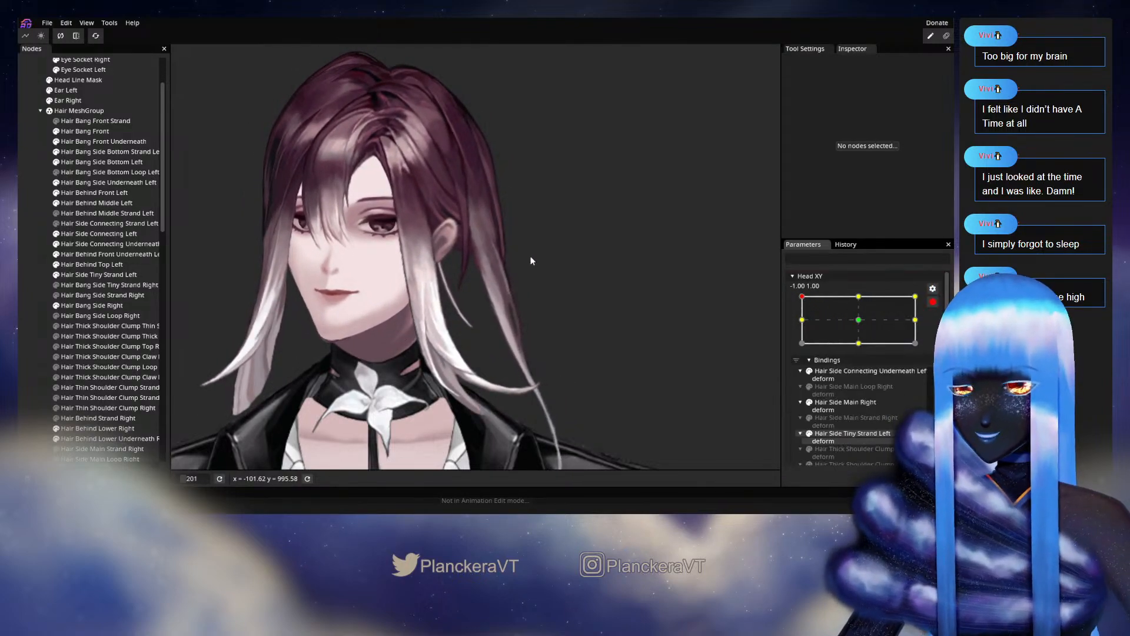
pyautogui.scroll(5, 485, 259)
pyautogui.scroll(3, 484, 259)
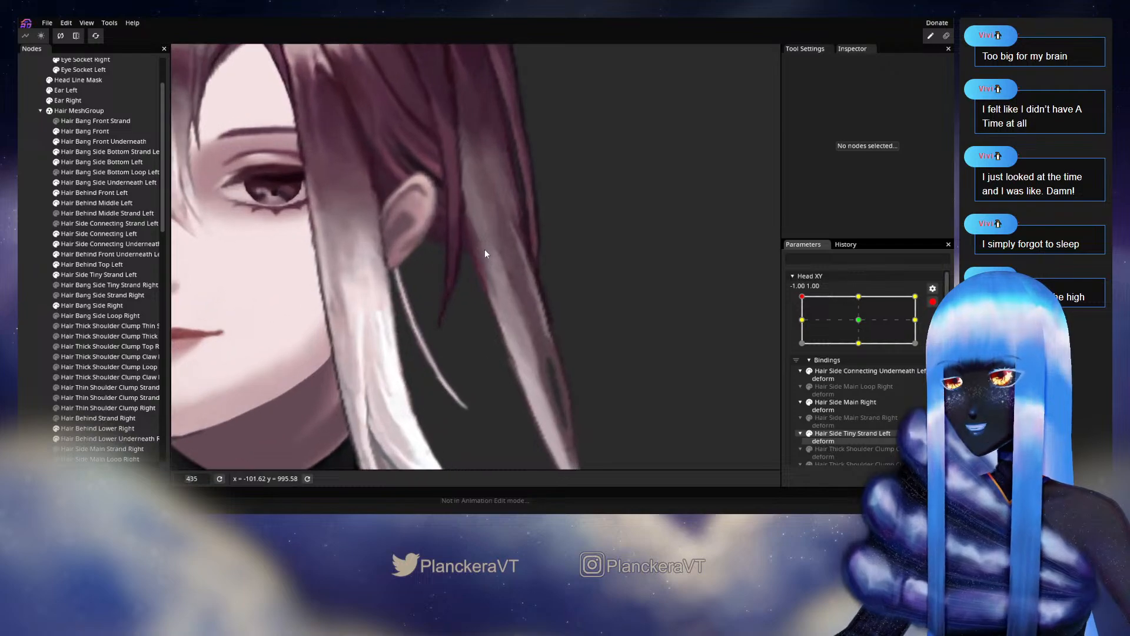
pyautogui.click(92, 203)
pyautogui.scroll(3, 555, 275)
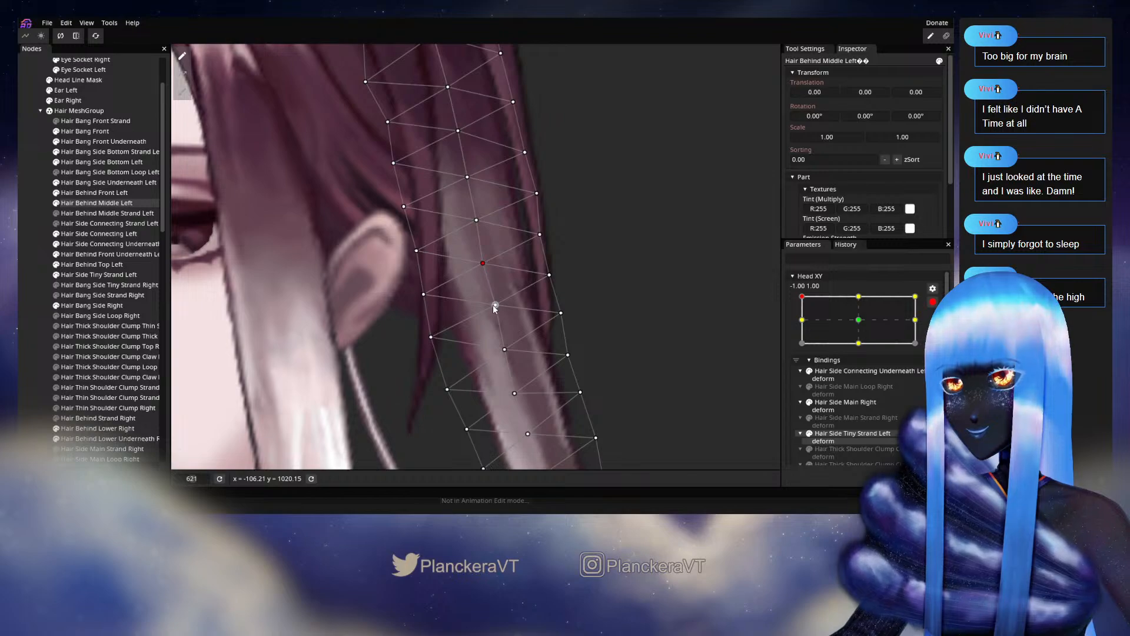
pyautogui.moveTo(489, 308); pyautogui.dragTo(517, 246)
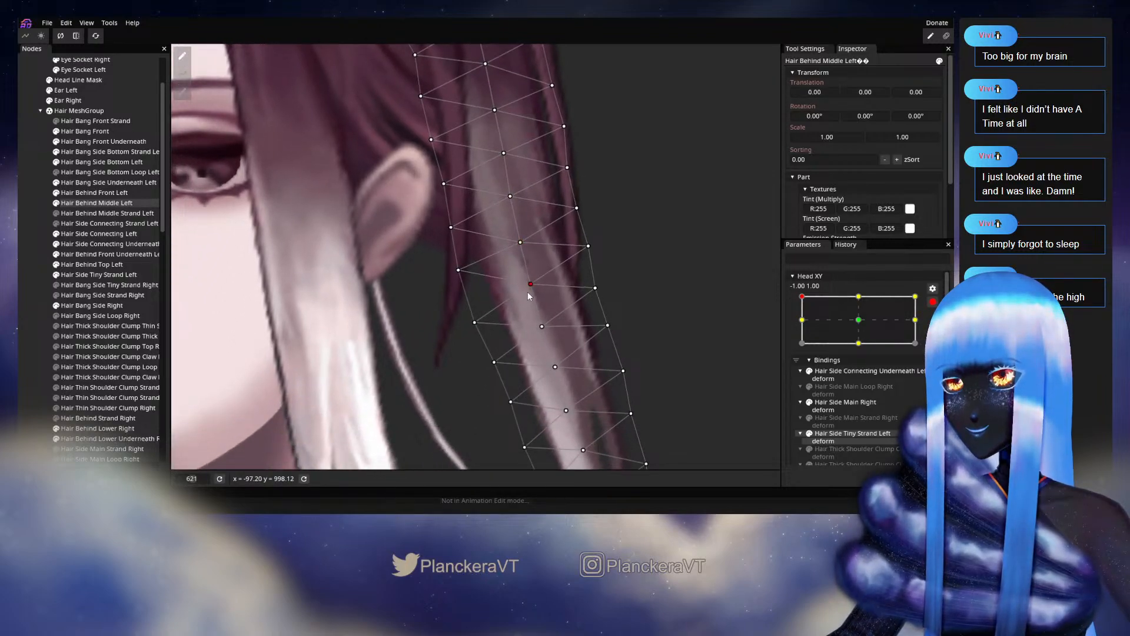
pyautogui.click(538, 328)
pyautogui.moveTo(538, 327); pyautogui.dragTo(569, 293)
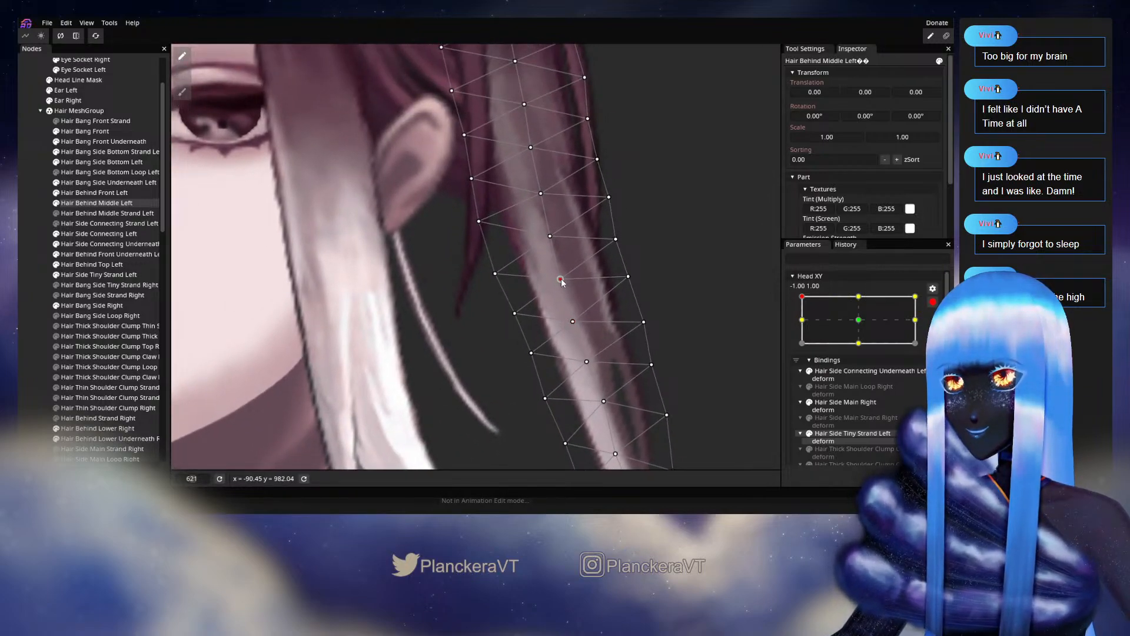
# - Fine-tune Hair Behind Middle Left's inner-edge vertices near the ear and shift its centre vertices below the ear slightly toward the face
pyautogui.click(478, 222)
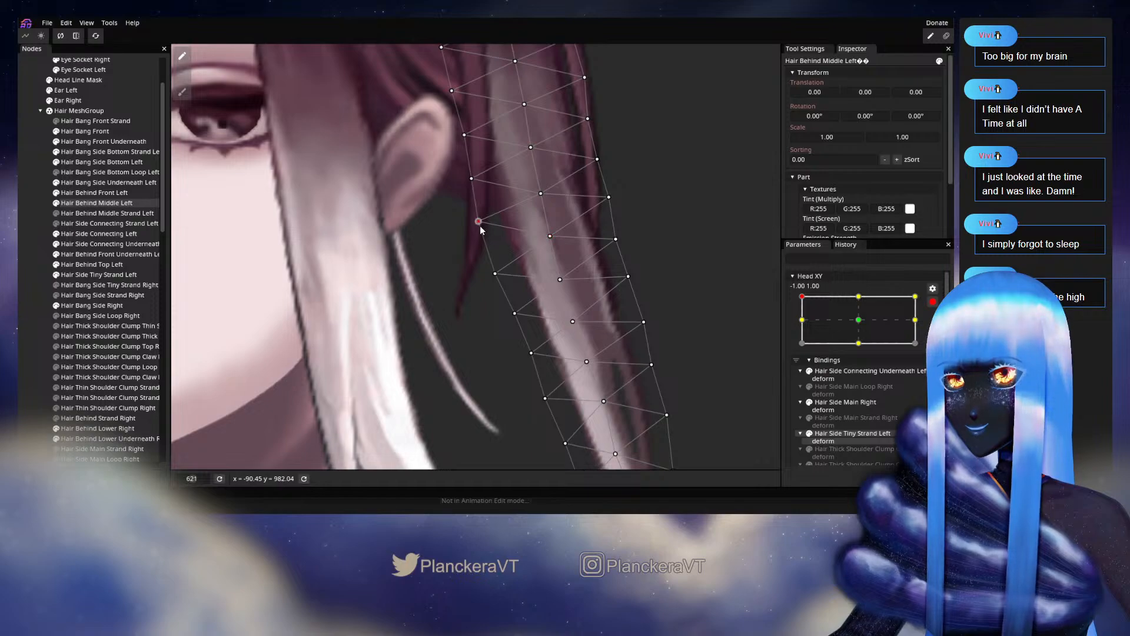
pyautogui.moveTo(498, 278); pyautogui.dragTo(499, 276)
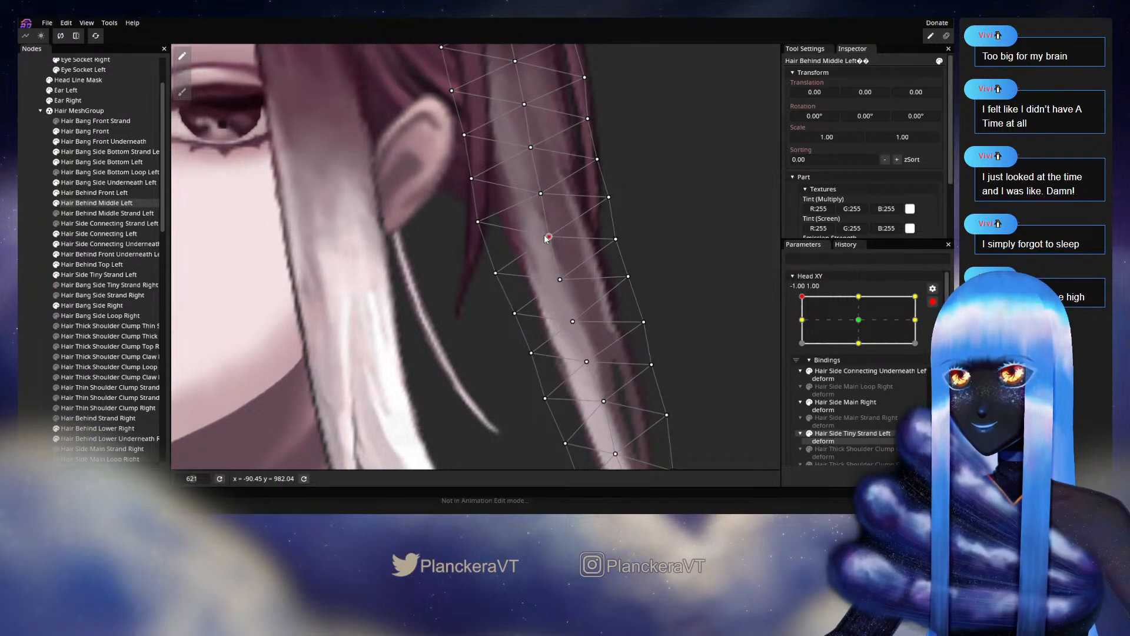
pyautogui.scroll(-3, 545, 236)
pyautogui.click(559, 220)
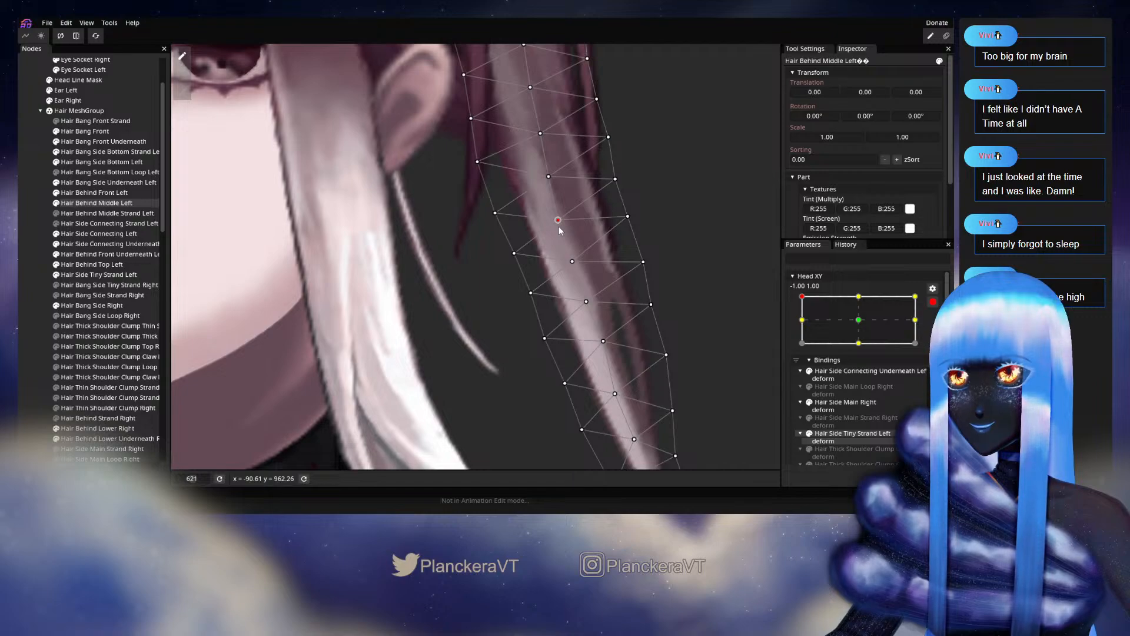
pyautogui.click(569, 269)
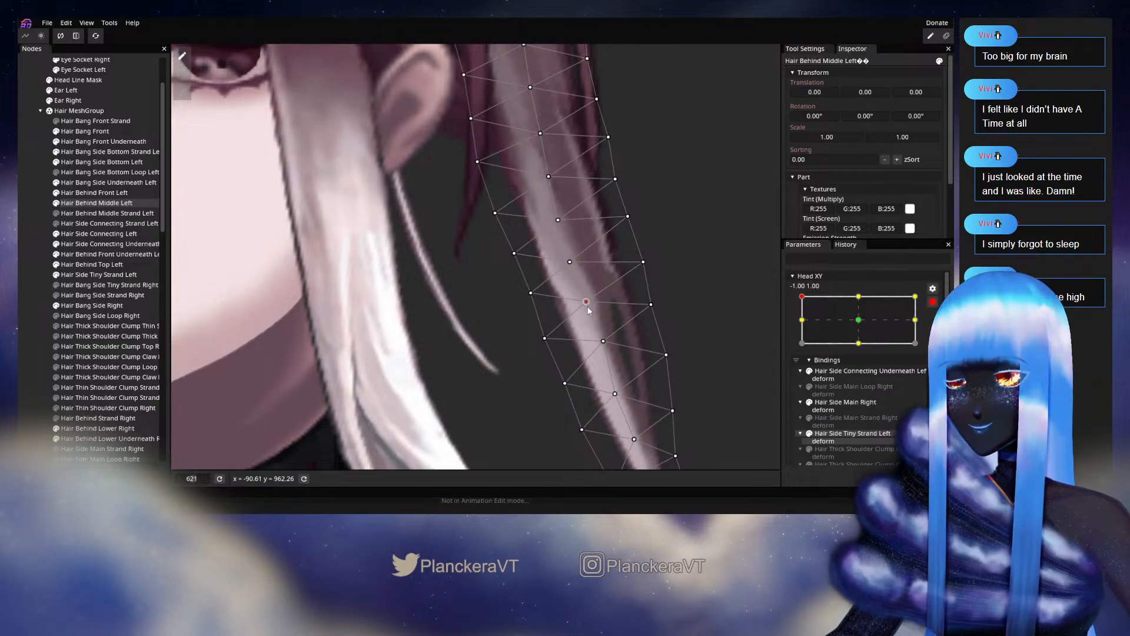
pyautogui.scroll(-2, 598, 313)
pyautogui.click(597, 270)
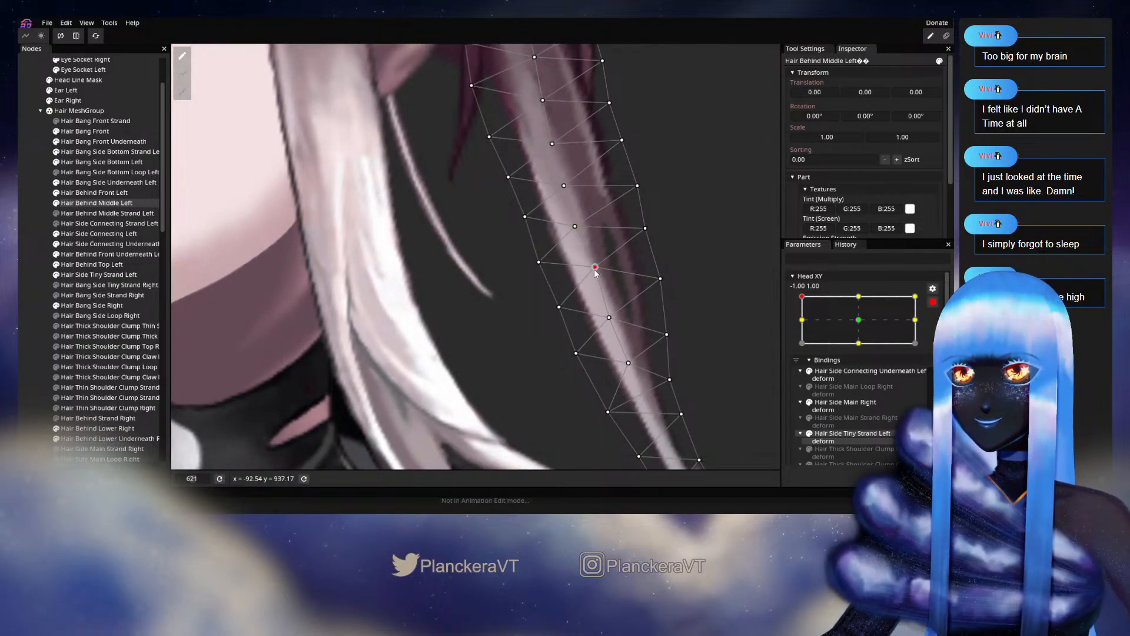
pyautogui.scroll(-5, 641, 263)
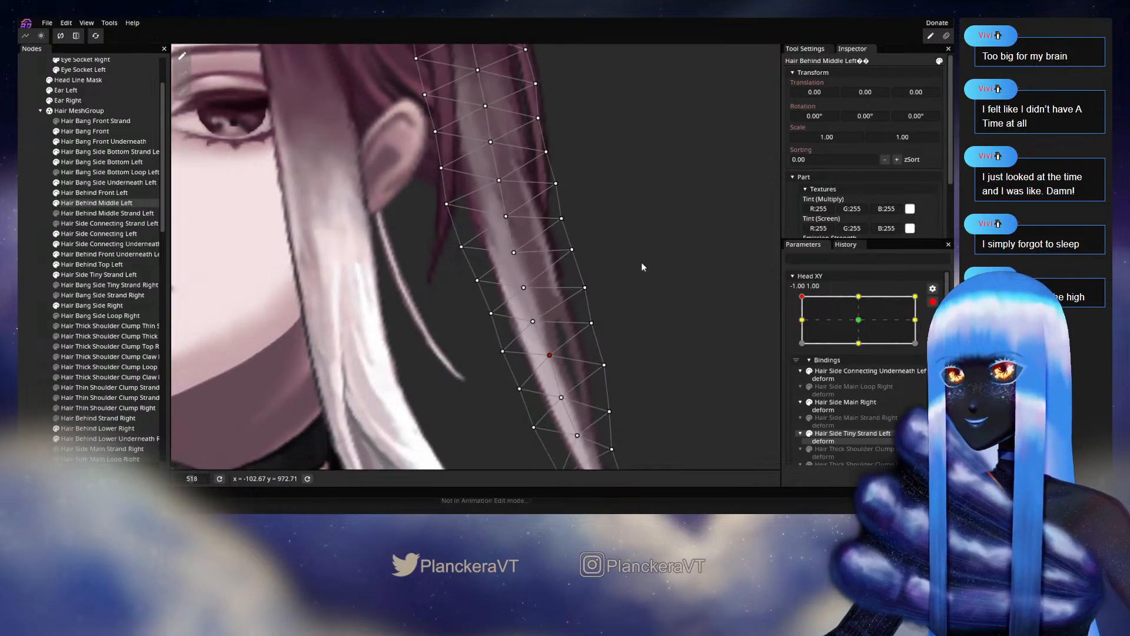
# - Deselect the strand, stop editing the Head XY keypoint and preview the whole head while moving Head XY between -1.00, 1.00 and the centre
pyautogui.scroll(-2, 639, 264)
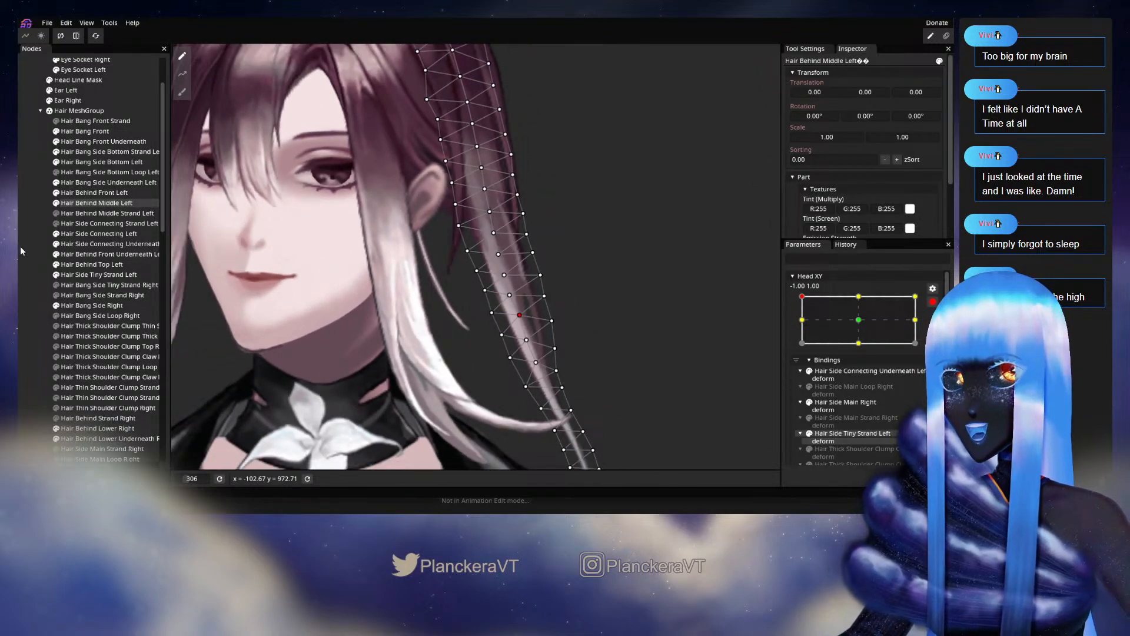
pyautogui.click(620, 265)
pyautogui.scroll(-2, 592, 309)
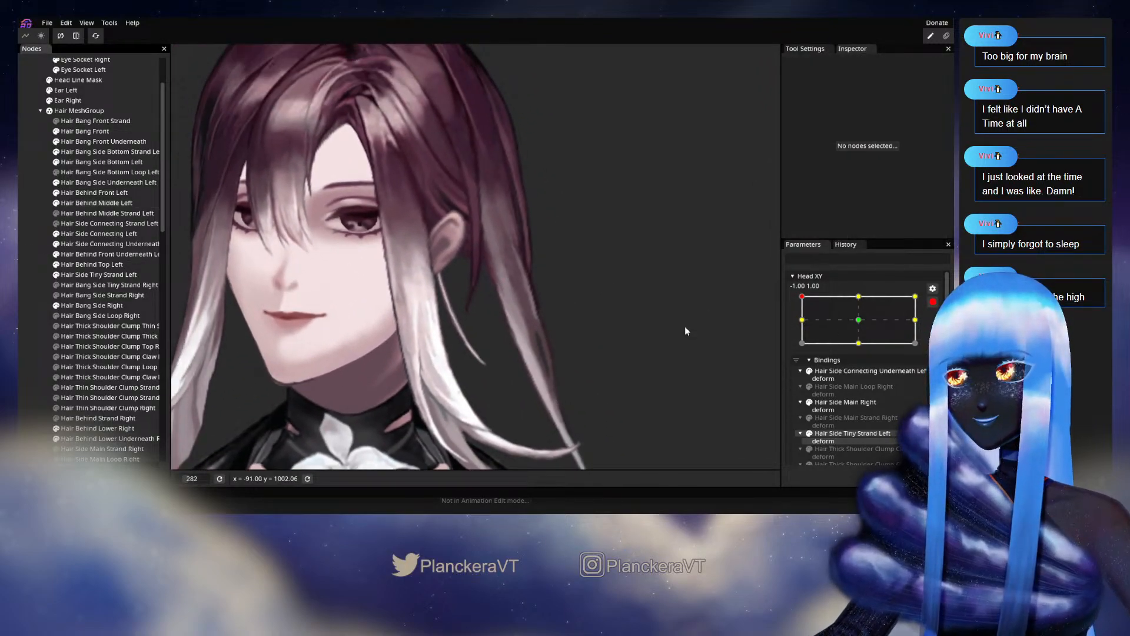
pyautogui.moveTo(685, 328); pyautogui.dragTo(664, 306)
pyautogui.click(932, 305)
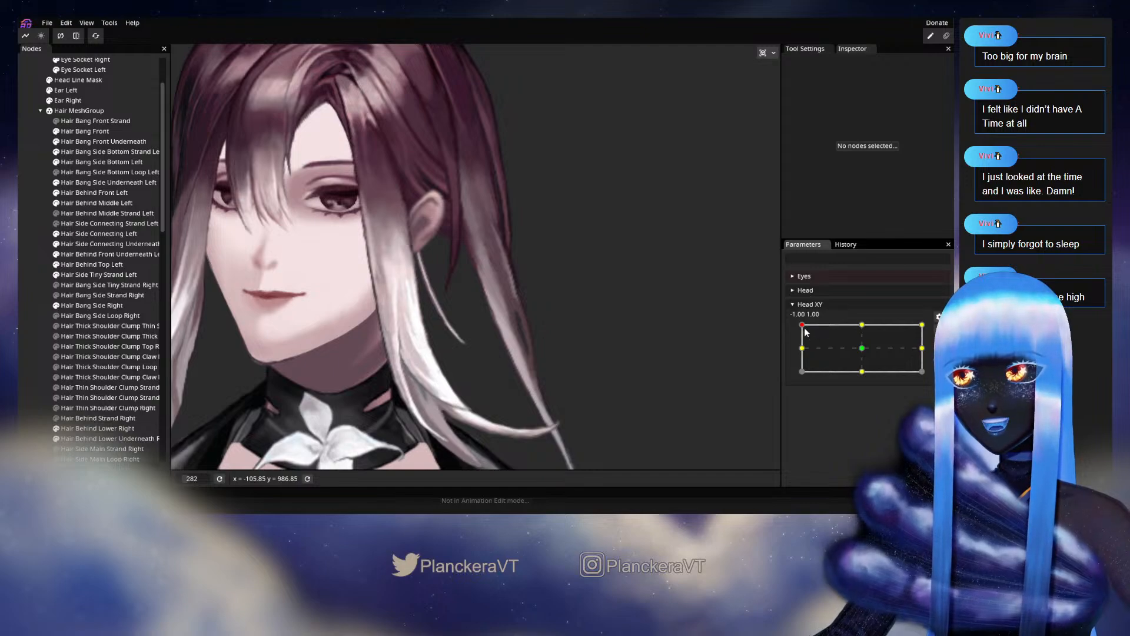
pyautogui.click(814, 330)
pyautogui.moveTo(815, 332); pyautogui.dragTo(852, 348)
pyautogui.moveTo(825, 337); pyautogui.dragTo(802, 325)
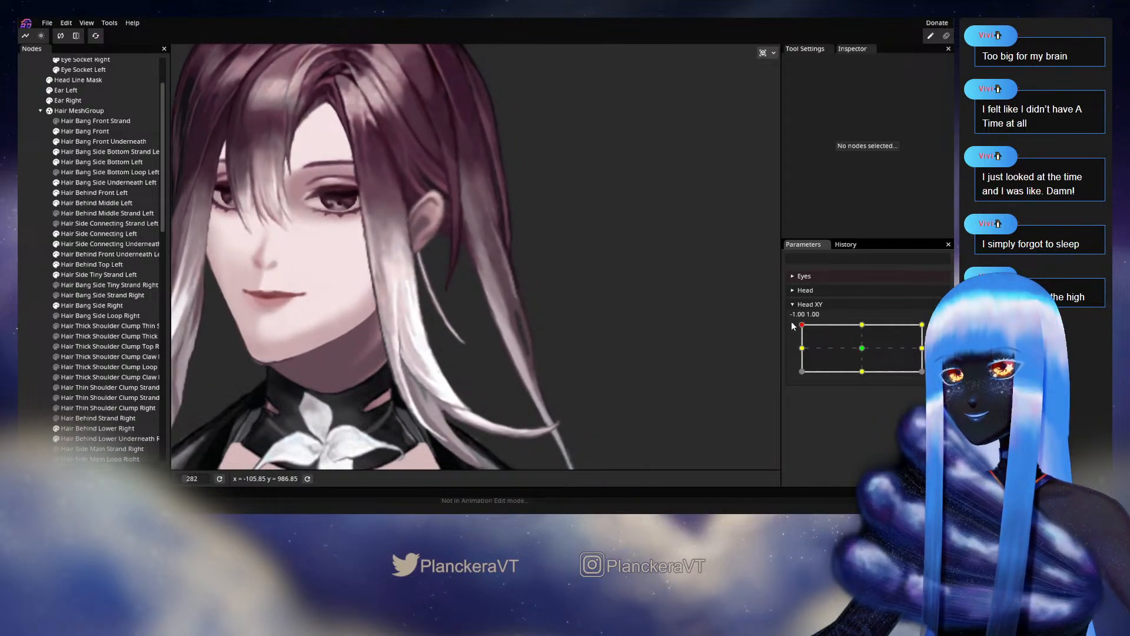
# - Resume editing Head XY at -1.00, 1.00 and nudge two of Hair Behind Middle Left's centre vertices beside the ear toward the face
pyautogui.click(931, 334)
pyautogui.scroll(5, 447, 298)
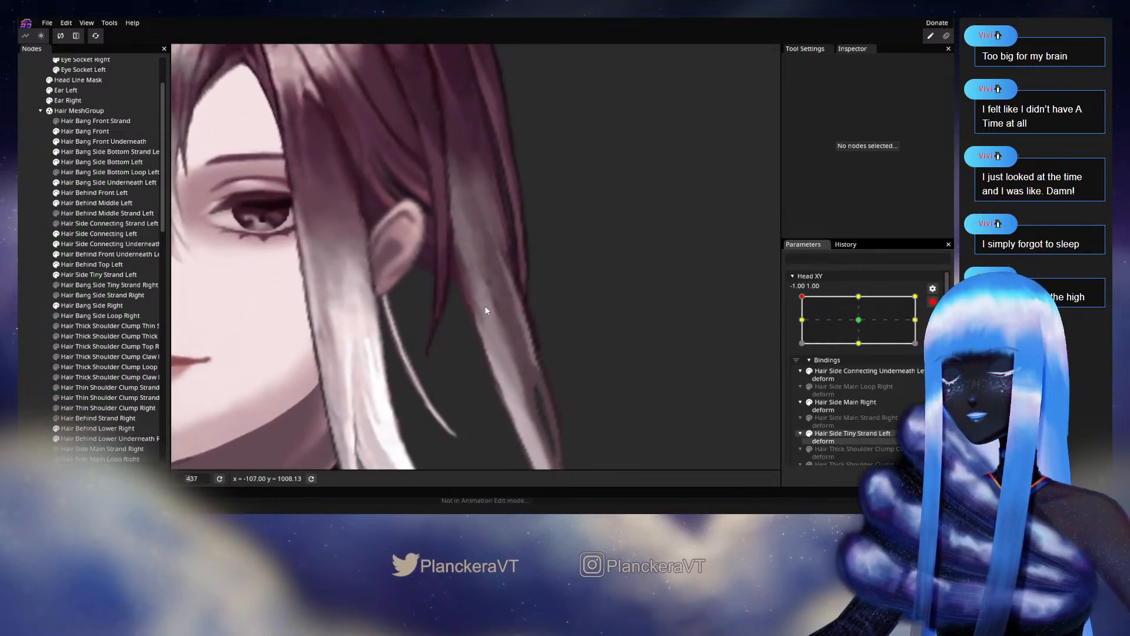
pyautogui.scroll(1, 487, 310)
pyautogui.scroll(1, 497, 281)
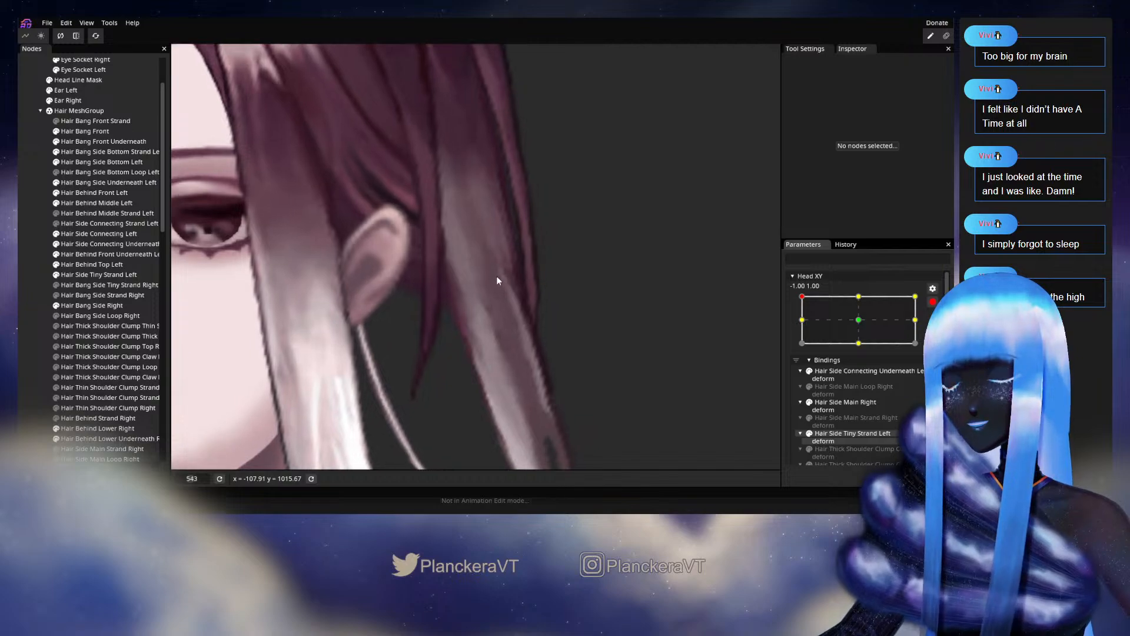
pyautogui.click(420, 322)
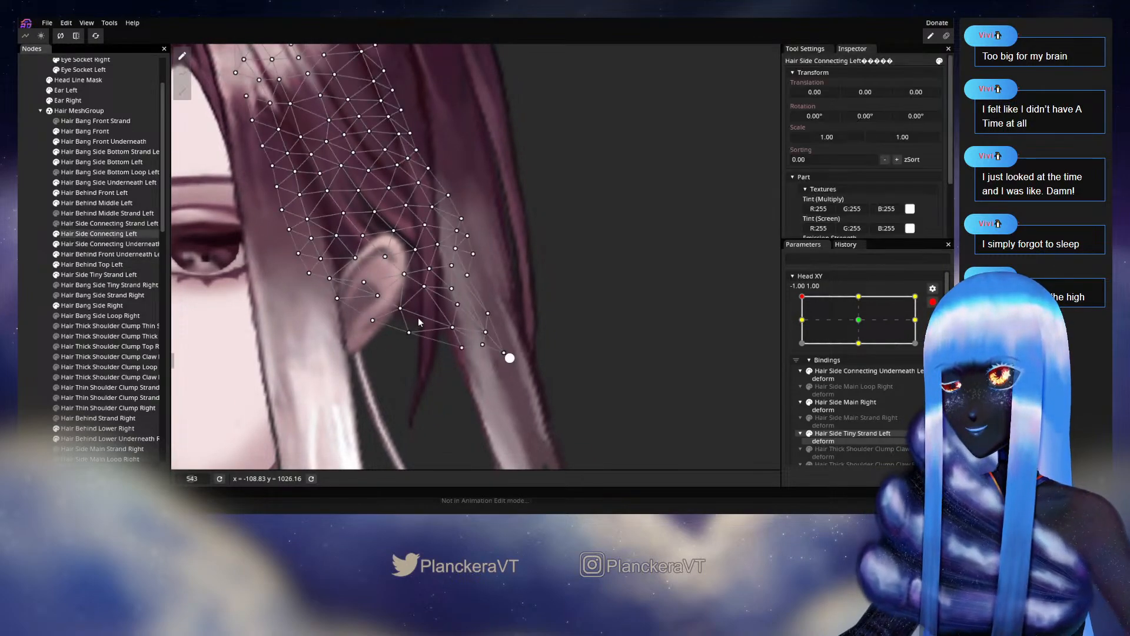
pyautogui.click(499, 299)
pyautogui.scroll(1, 498, 298)
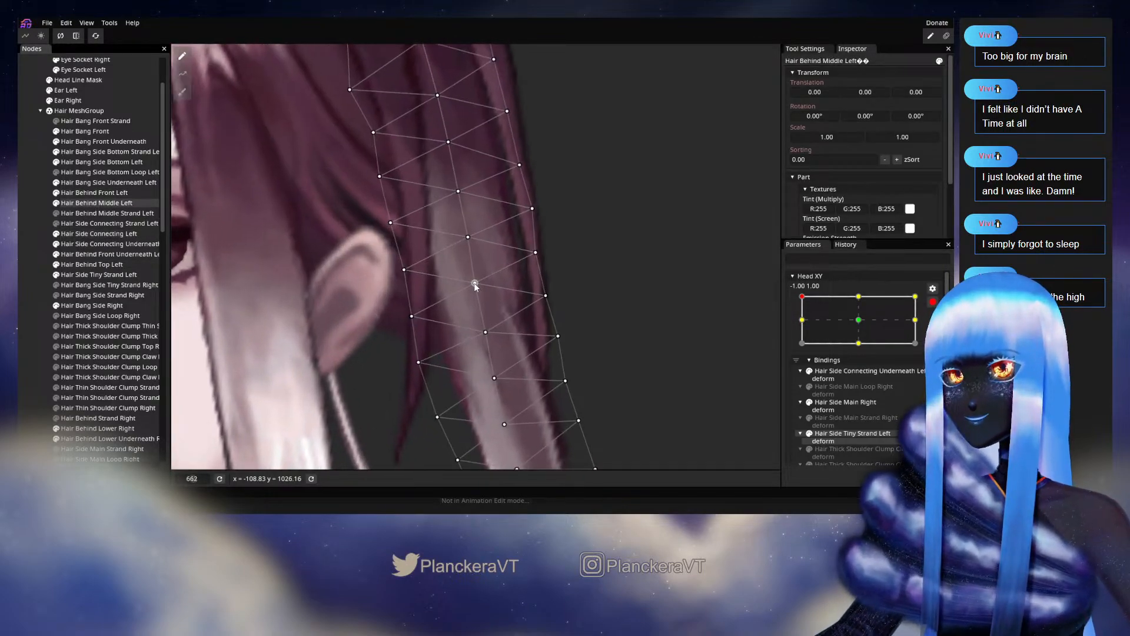
pyautogui.click(475, 284)
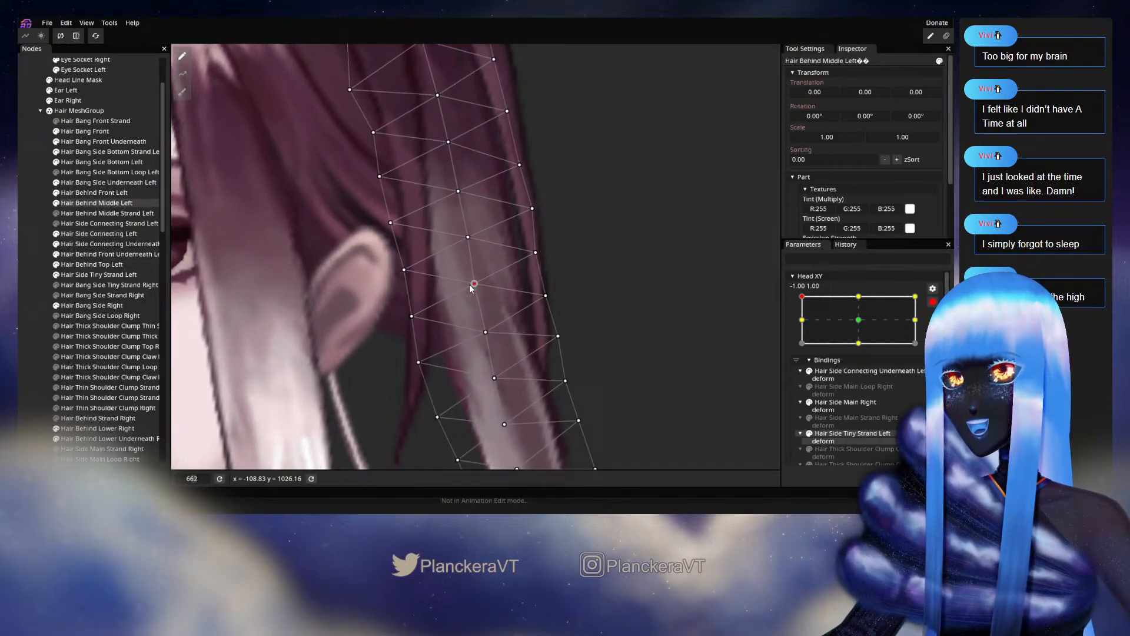
pyautogui.click(461, 240)
# - Deselect the mesh, turn off Head XY keypoint editing and check the hair beside the ear while moving Head XY around -1.00, 1.00
pyautogui.click(620, 305)
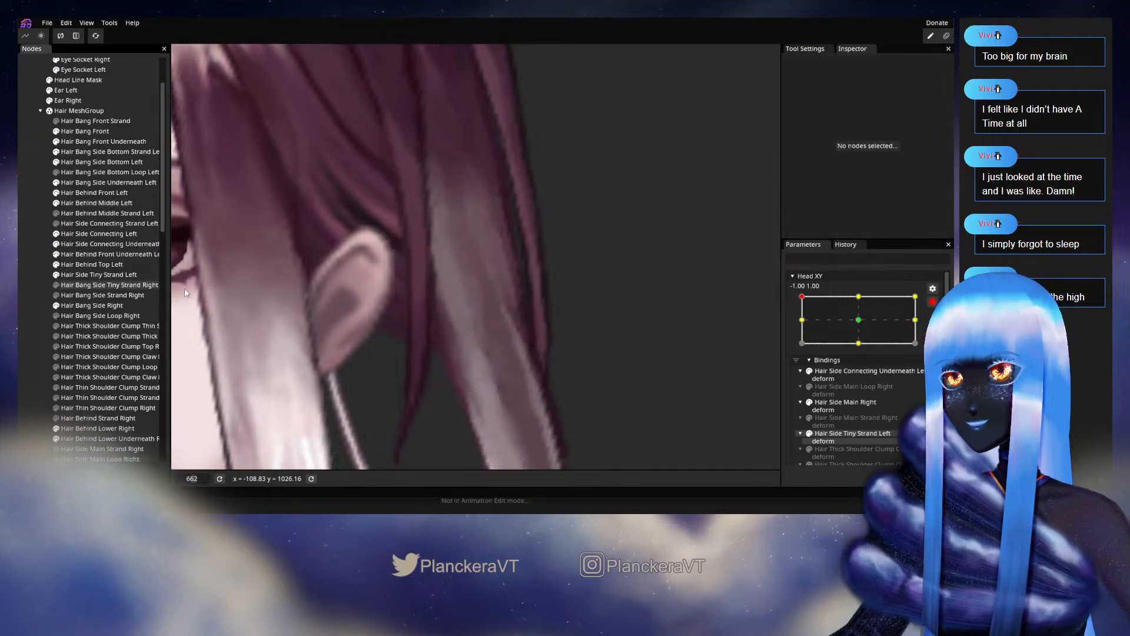
pyautogui.scroll(-3, 620, 305)
pyautogui.click(933, 301)
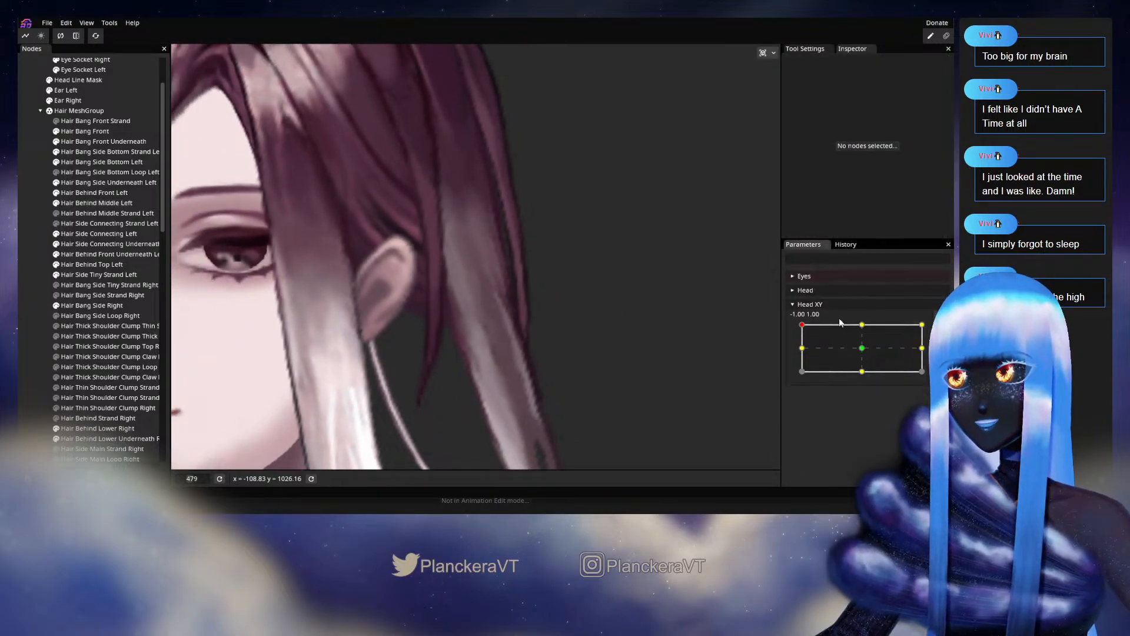
pyautogui.moveTo(804, 329); pyautogui.dragTo(727, 313)
# - Reopen the Head XY -1.00, 1.00 keypoint and fine-tune Hair Behind Middle Left's centre, inner-edge and outer-edge vertices level with the ear
pyautogui.scroll(3, 425, 295)
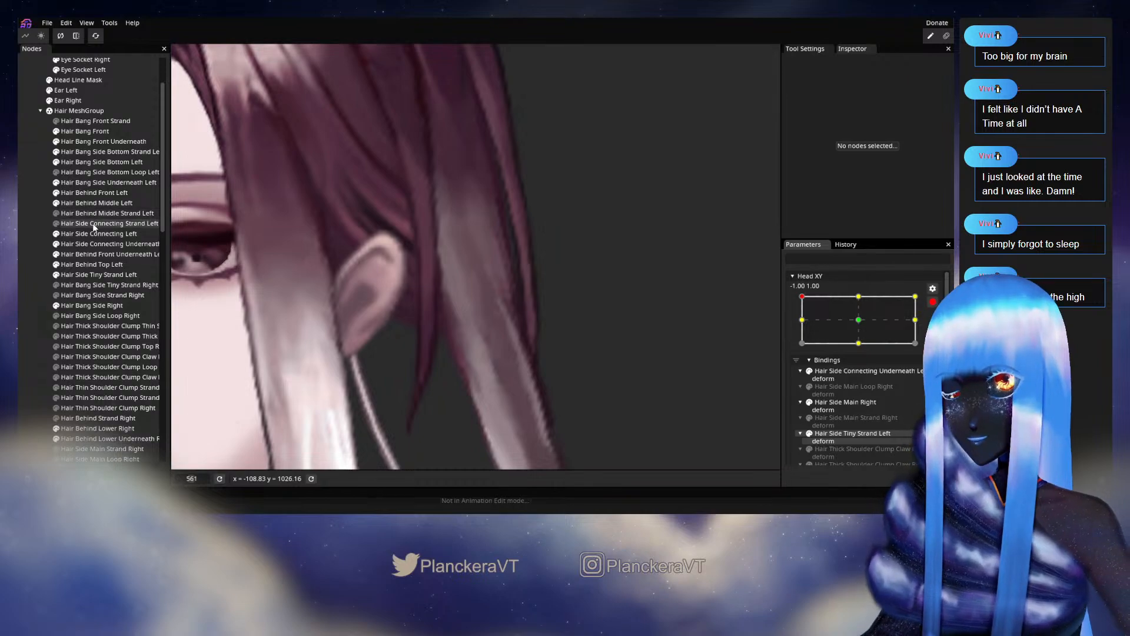
pyautogui.click(493, 316)
pyautogui.scroll(2, 484, 332)
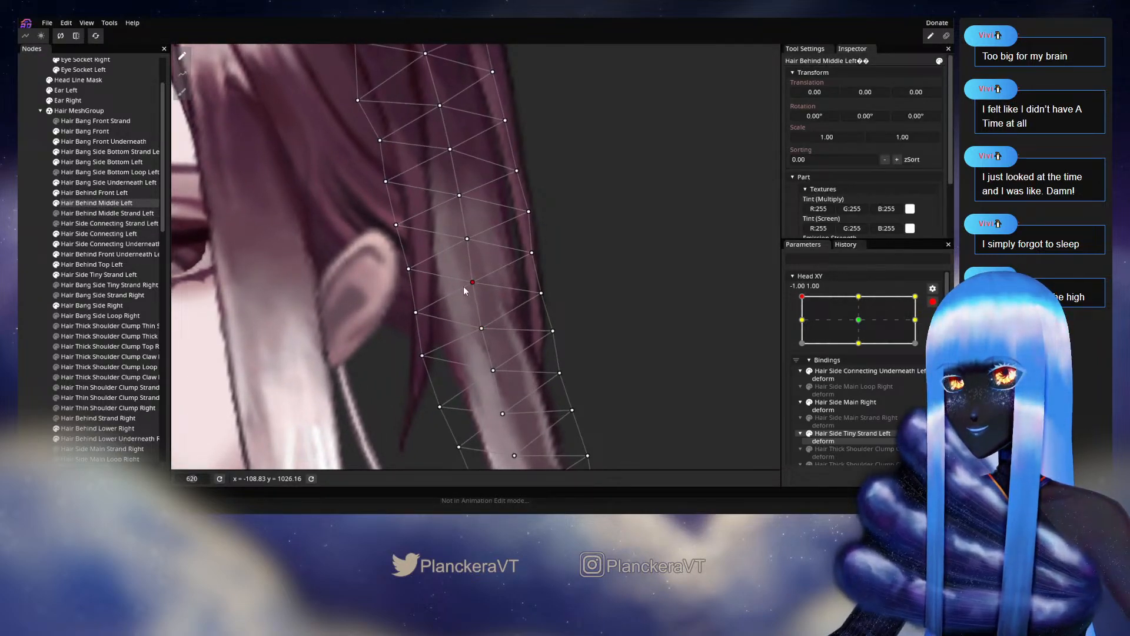
pyautogui.click(409, 269)
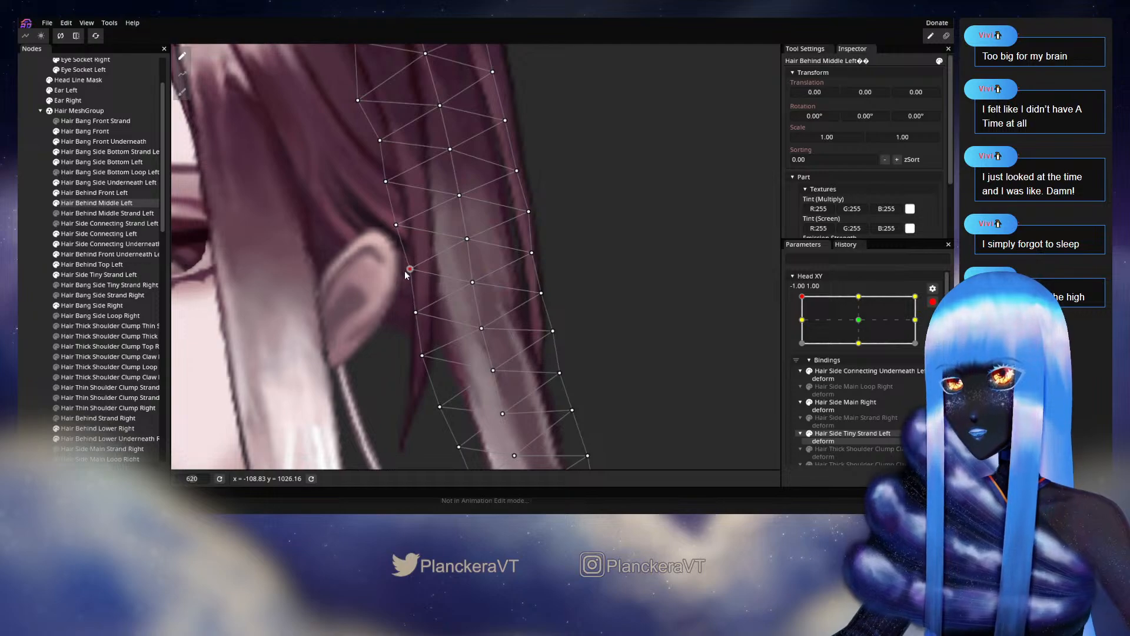
pyautogui.click(416, 313)
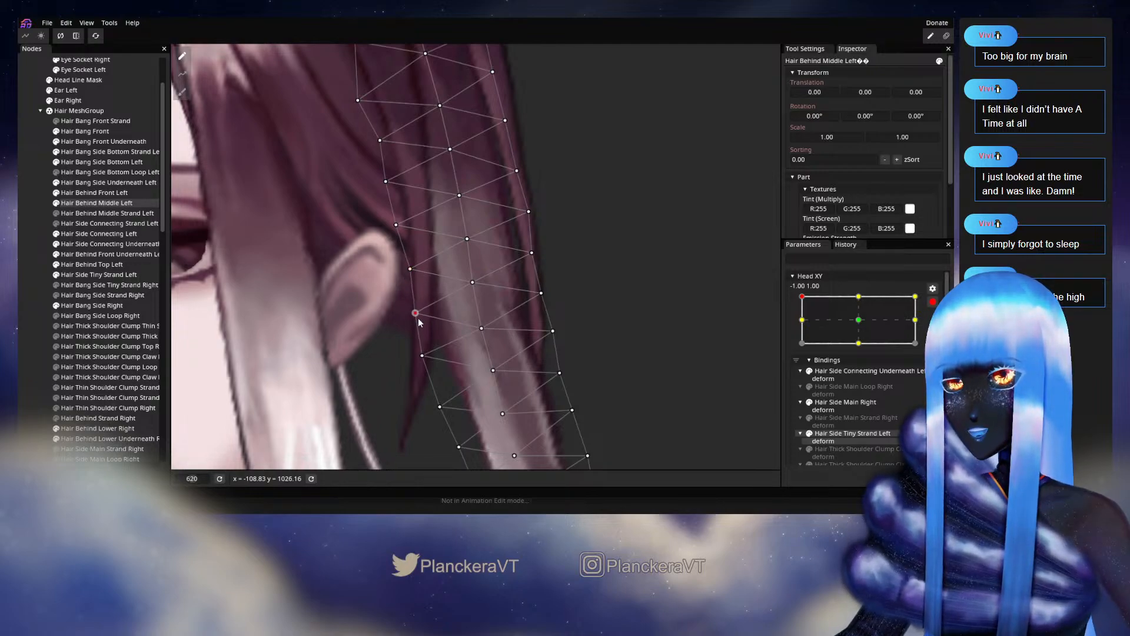
pyautogui.click(541, 293)
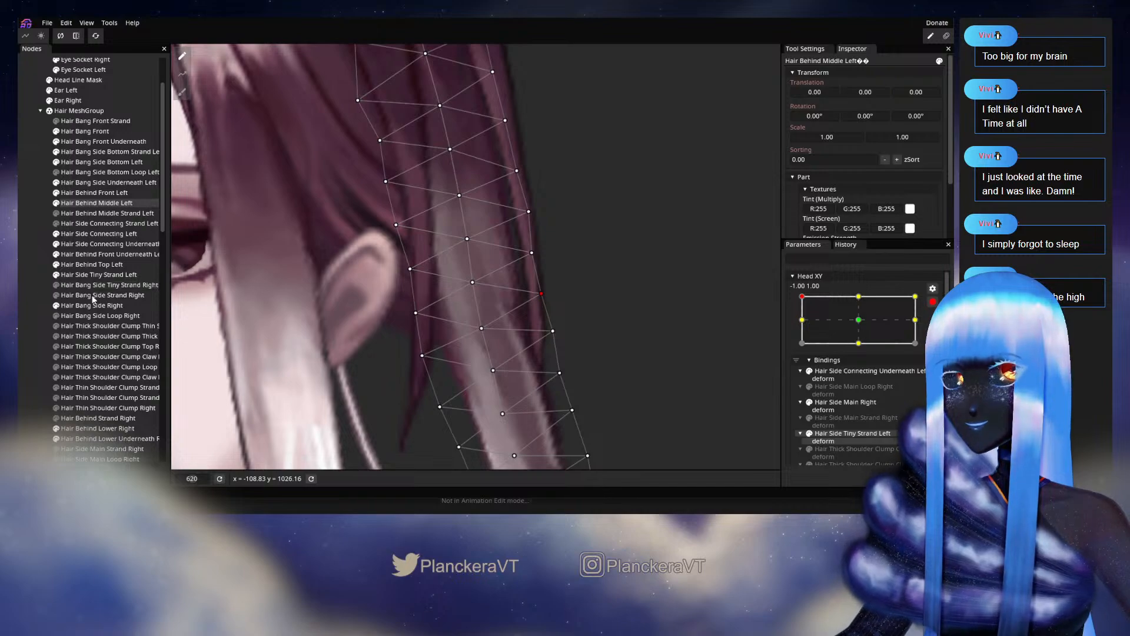
# - Stop editing the keypoint with Hair Behind Middle Left still selected and check its motion around Head XY -1.00, 1.00
pyautogui.scroll(-3, 824, 350)
pyautogui.scroll(-1, 669, 330)
pyautogui.scroll(3, 818, 357)
pyautogui.scroll(2, 819, 360)
pyautogui.scroll(-3, 605, 298)
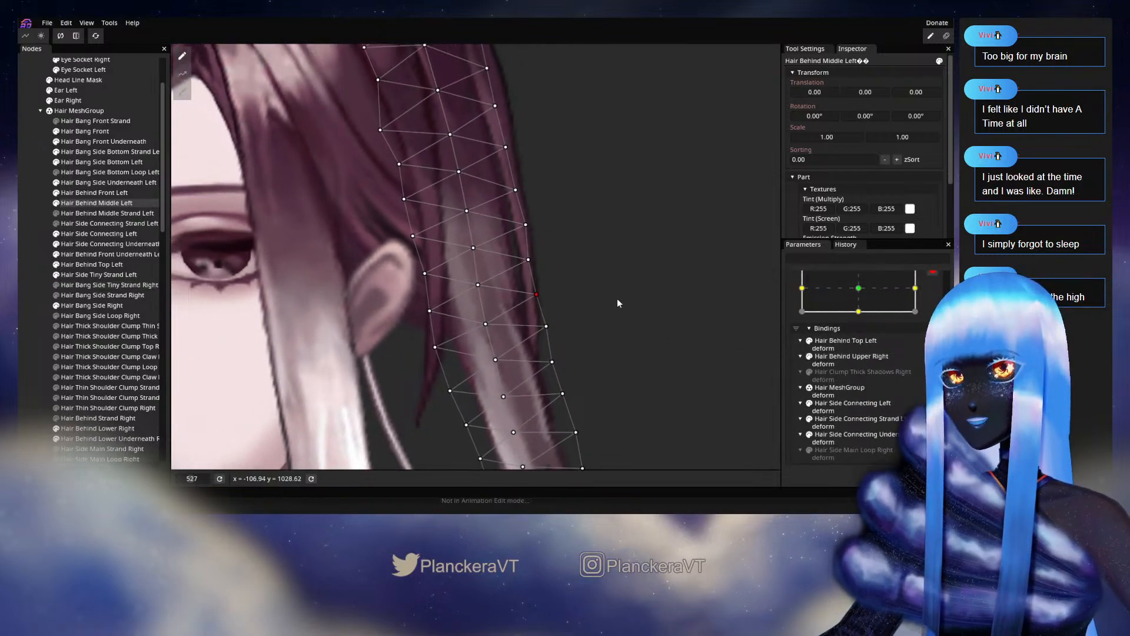
pyautogui.scroll(1, 932, 297)
pyautogui.click(932, 304)
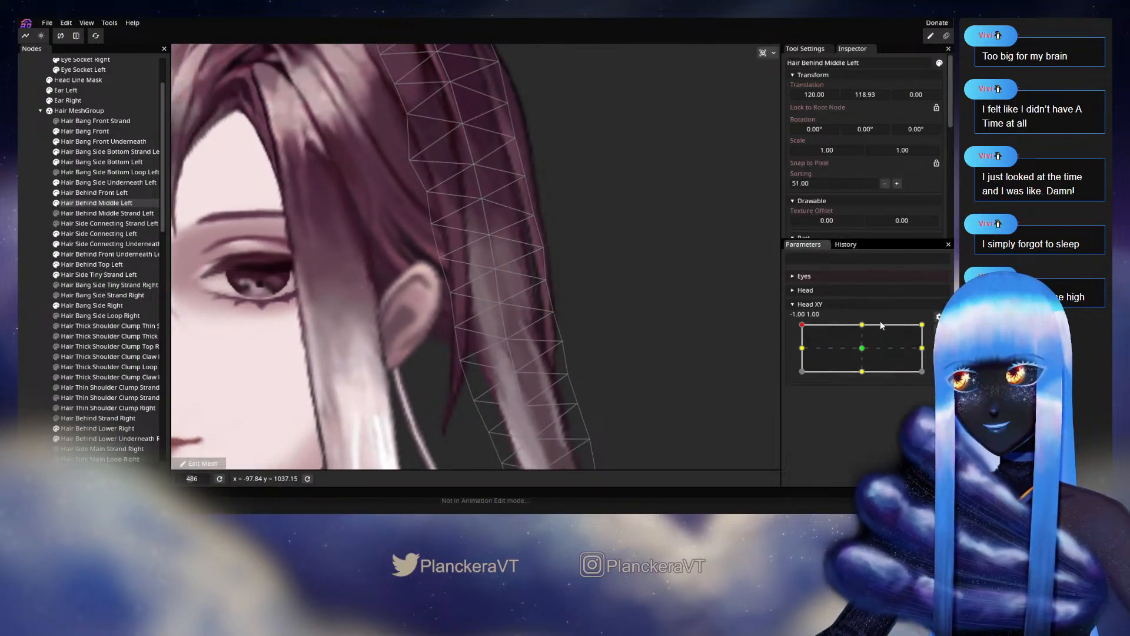
pyautogui.moveTo(804, 326)
pyautogui.mouseDown()
pyautogui.moveTo(863, 352)
pyautogui.moveTo(801, 322)
pyautogui.mouseUp()
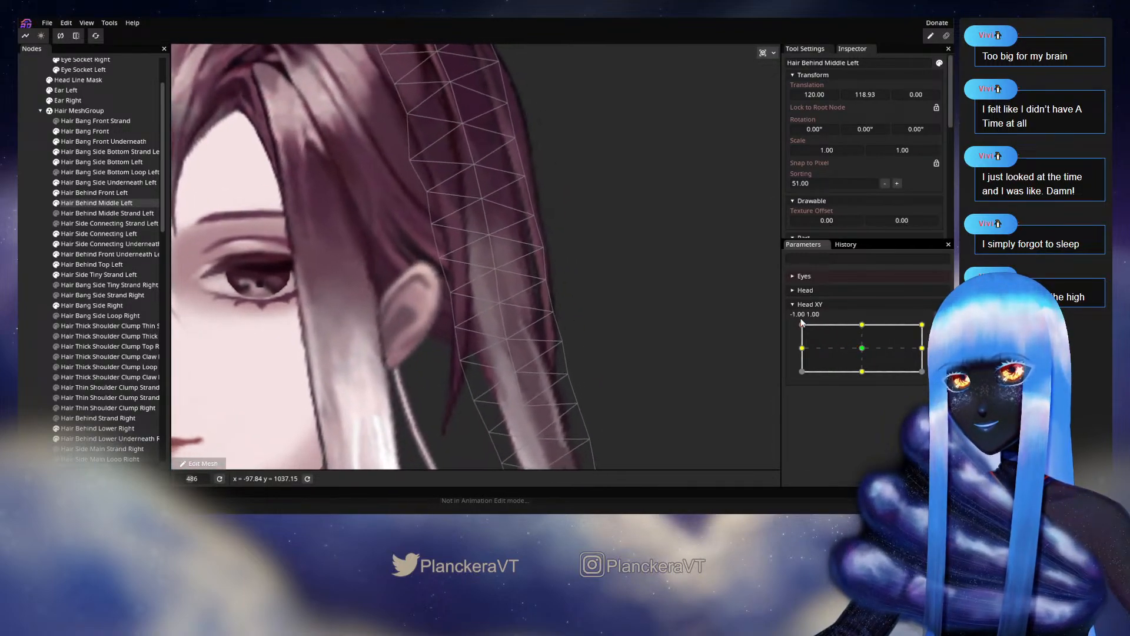
# - Edit the Head XY -1.00, 1.00 keypoint again and nudge Hair Behind Middle Left's centre and outer-edge vertices just above the ear
pyautogui.click(939, 330)
pyautogui.scroll(2, 509, 289)
pyautogui.click(497, 274)
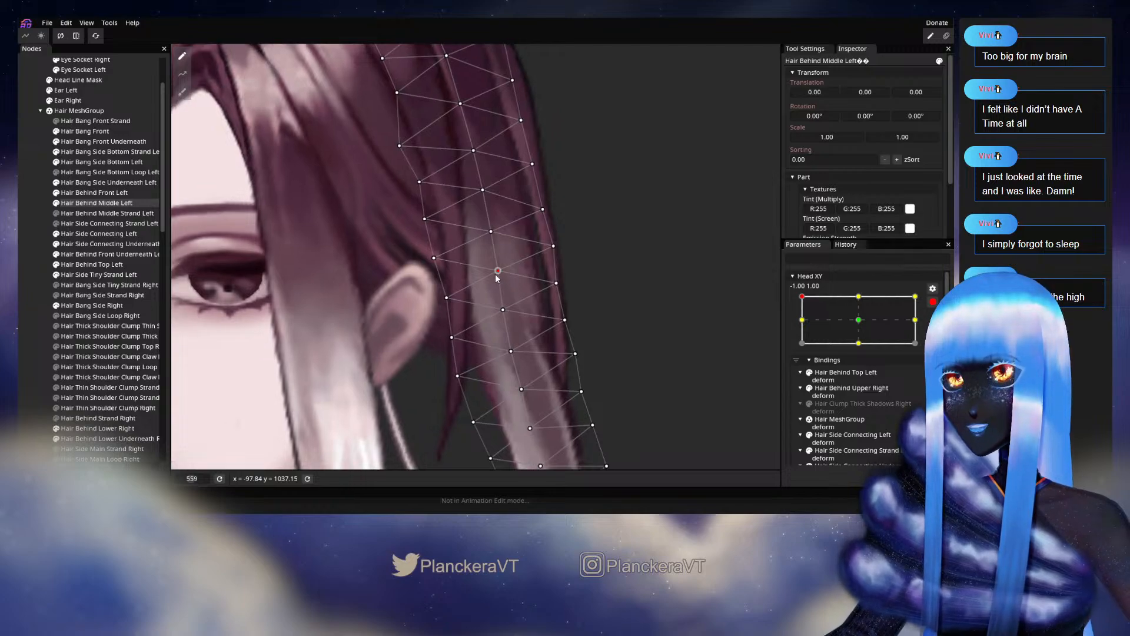
pyautogui.click(484, 234)
pyautogui.moveTo(483, 235); pyautogui.dragTo(481, 236)
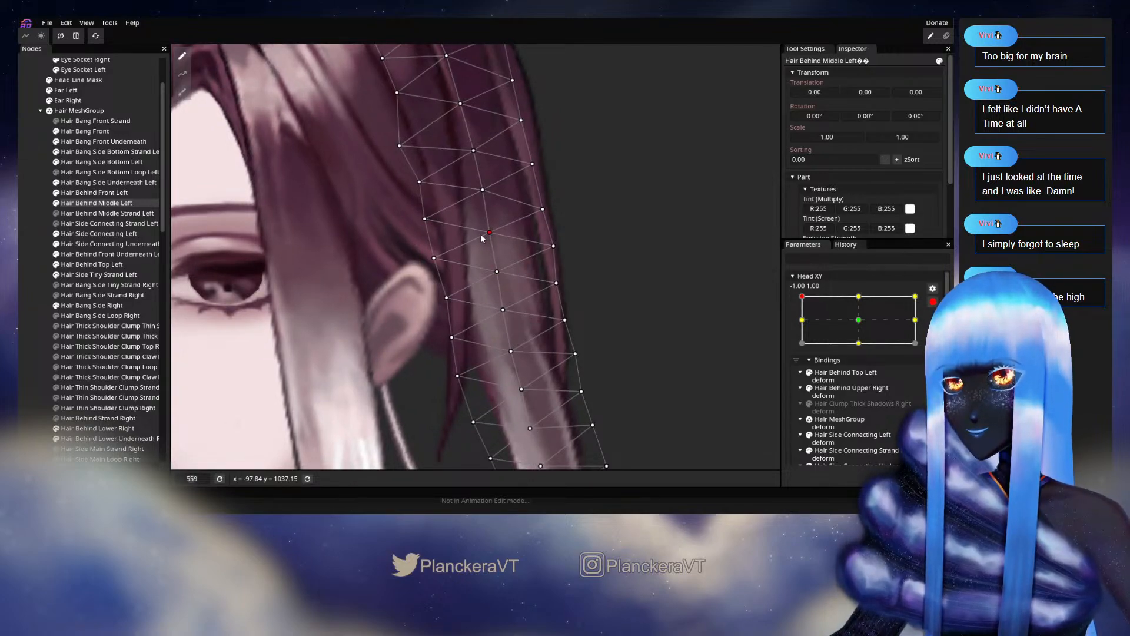
pyautogui.click(559, 247)
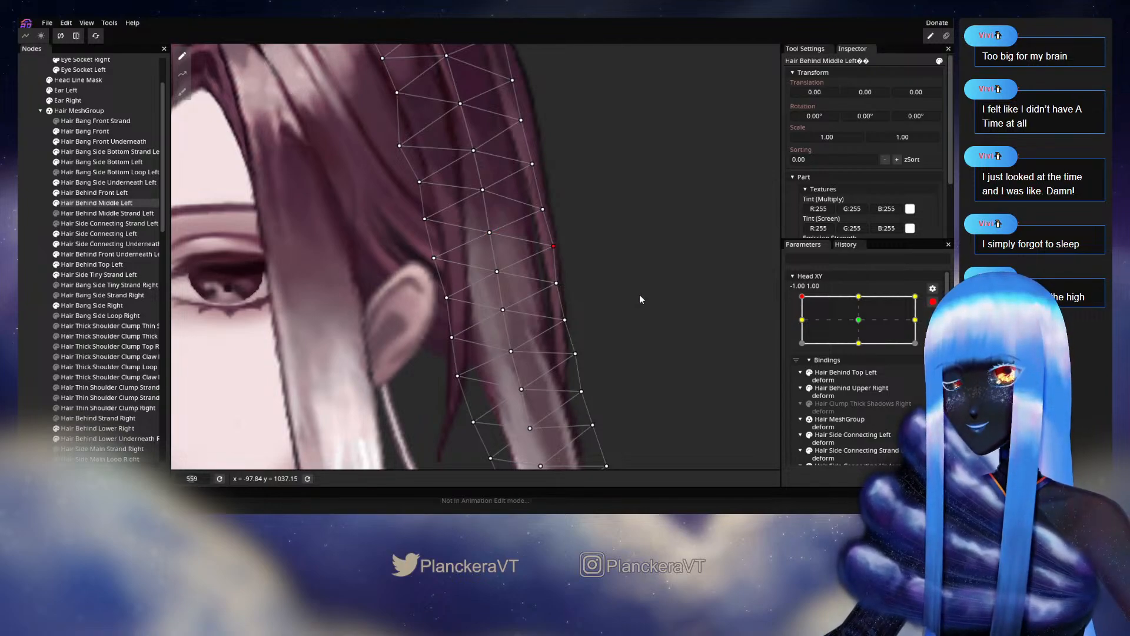
# - Deselect Hair Behind Middle Left, leave keypoint editing and review the face and side hair while moving Head XY near -1.00, 1.00
pyautogui.scroll(-2, 641, 305)
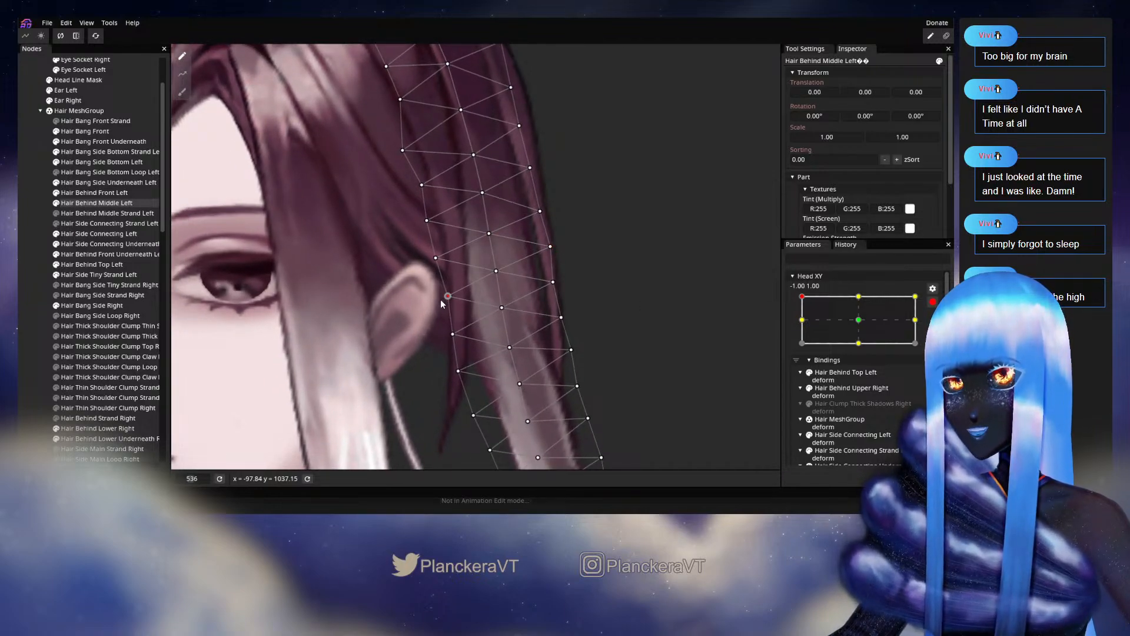
pyautogui.click(407, 335)
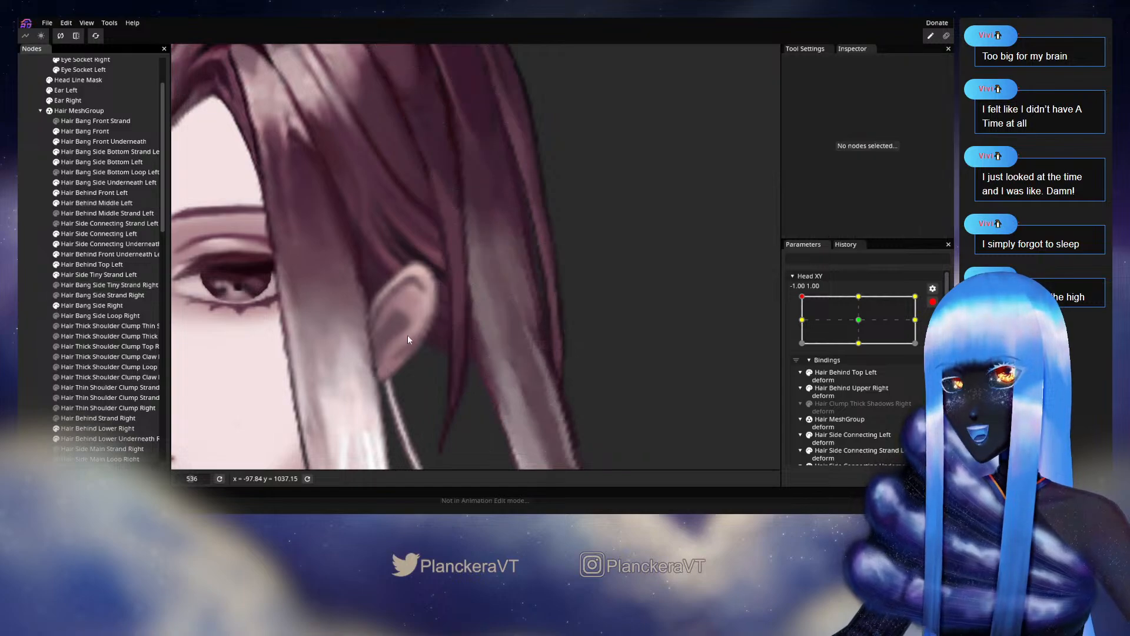
pyautogui.scroll(-5, 614, 352)
pyautogui.scroll(-4, 615, 351)
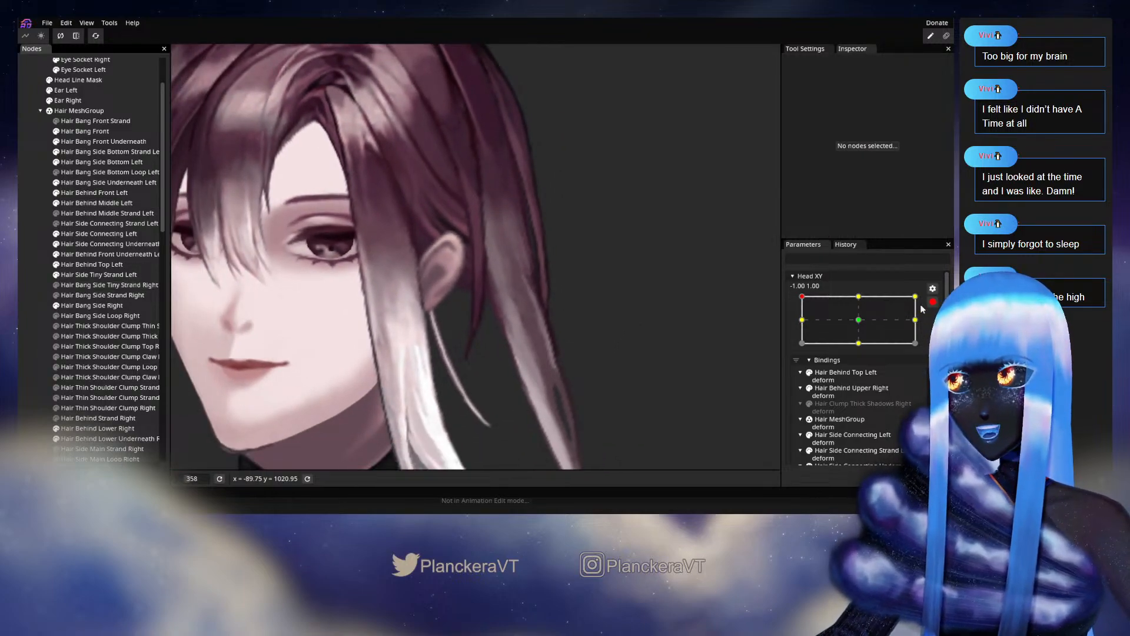
pyautogui.click(933, 302)
pyautogui.moveTo(803, 328)
pyautogui.mouseDown()
pyautogui.moveTo(833, 325)
pyautogui.moveTo(863, 352)
pyautogui.moveTo(797, 323)
pyautogui.mouseUp()
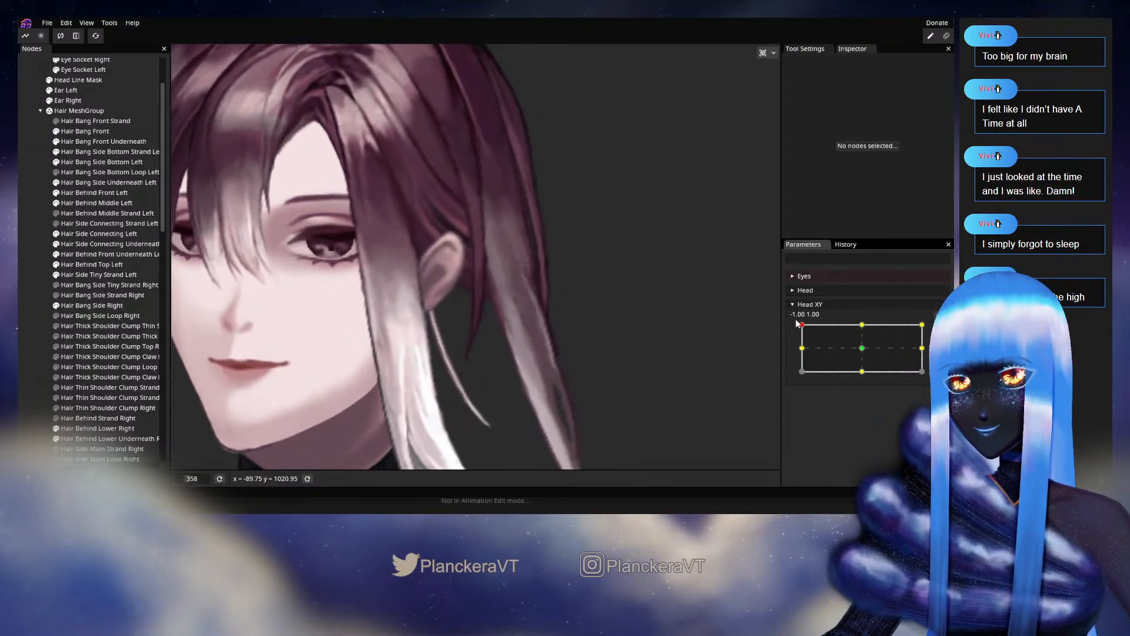
# - Edit the Head XY -1.00, 1.00 keypoint and nudge Hair Behind Middle Left's centre and inner-edge vertices beside and just below the ear
pyautogui.scroll(3, 578, 278)
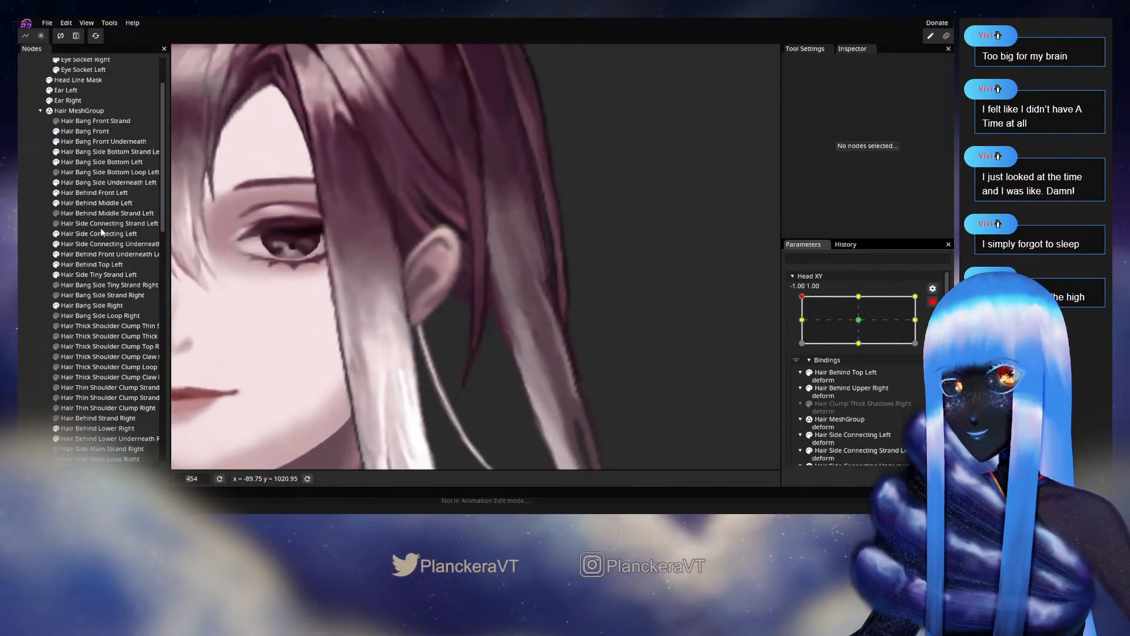
pyautogui.click(92, 204)
pyautogui.scroll(2, 468, 256)
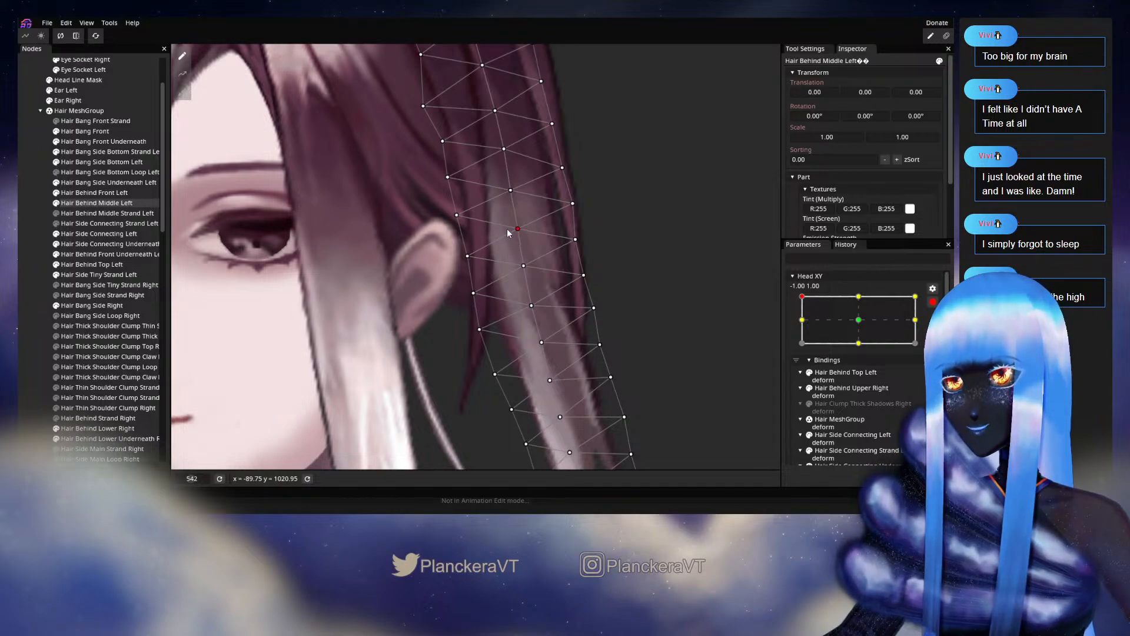
pyautogui.moveTo(531, 299); pyautogui.dragTo(542, 269)
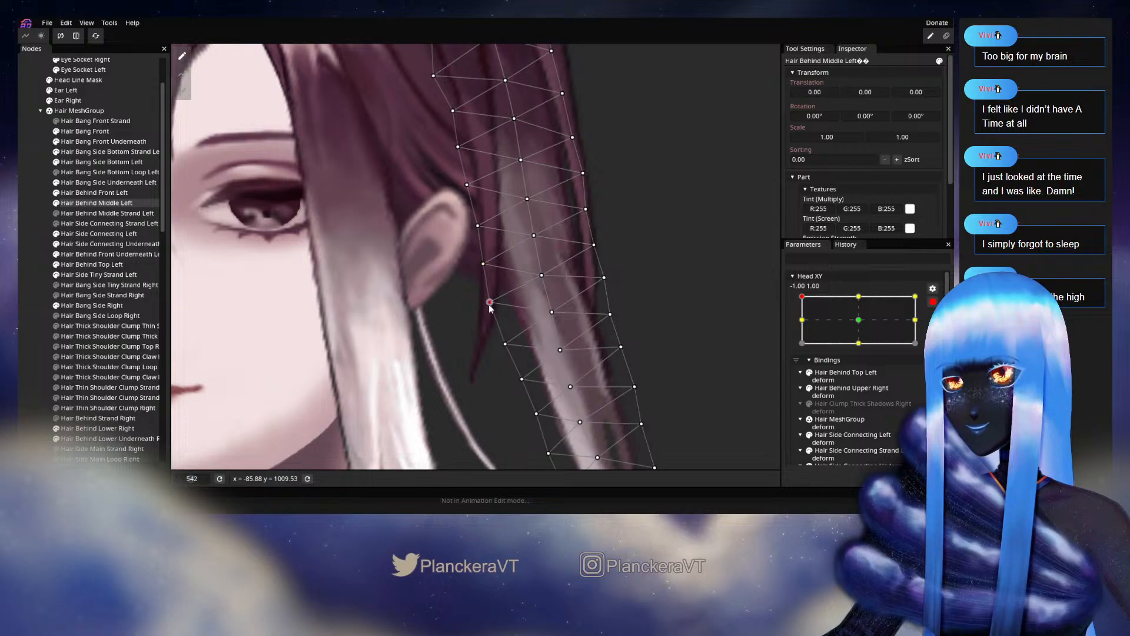
pyautogui.click(480, 274)
# - Deselect the hair part, leave keypoint editing and check the side hair's motion around Head XY -1.00, 1.00
pyautogui.scroll(-5, 563, 301)
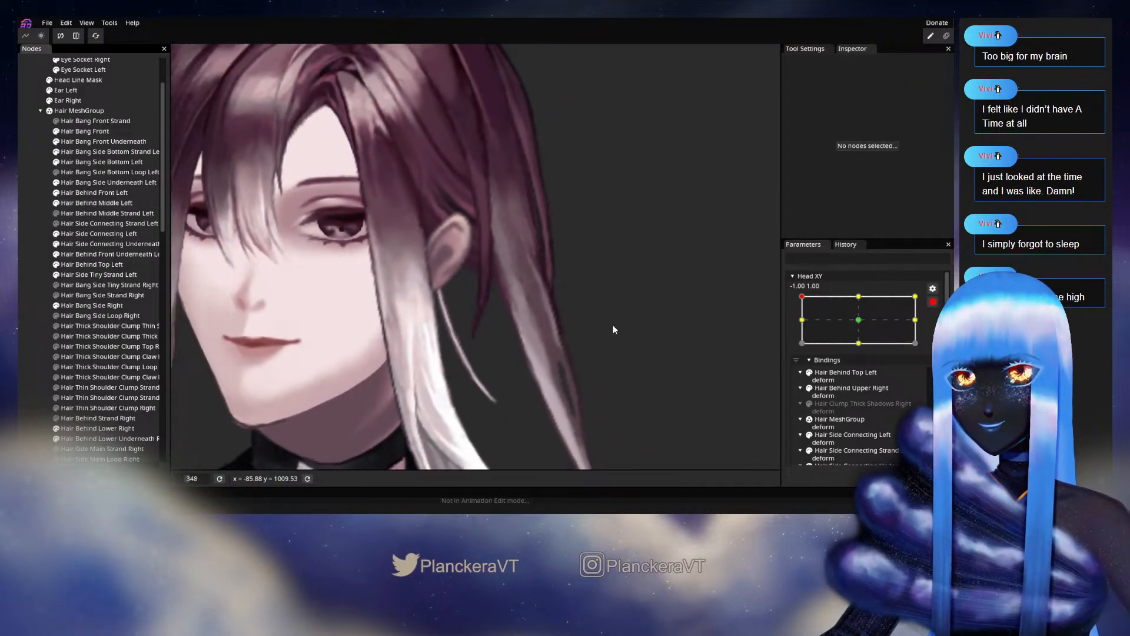
pyautogui.scroll(-4, 615, 327)
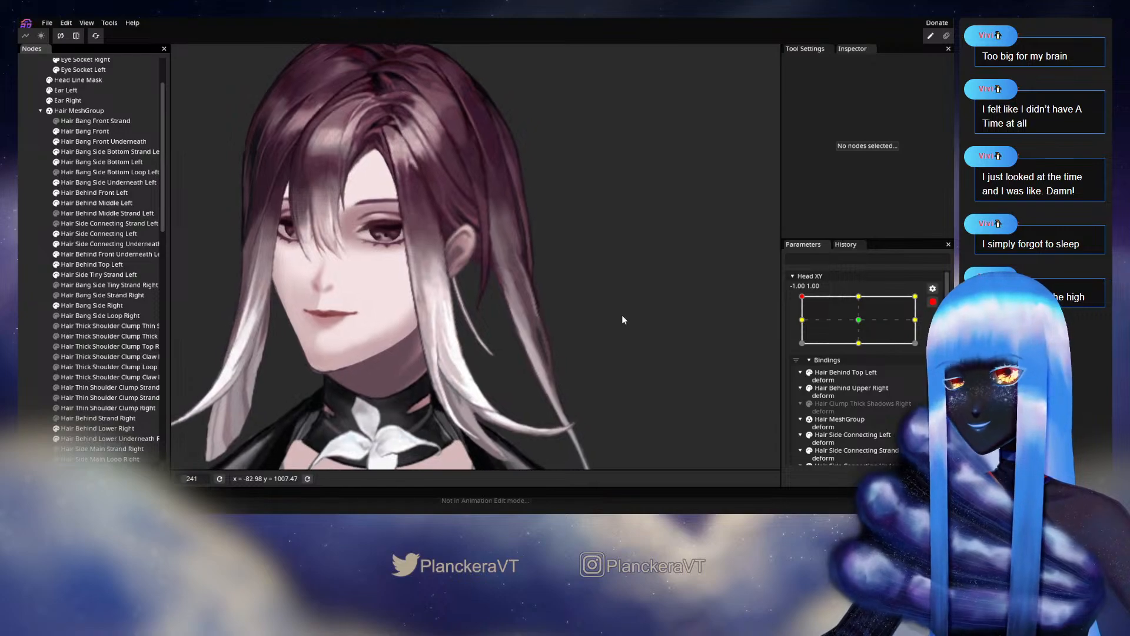
pyautogui.click(932, 302)
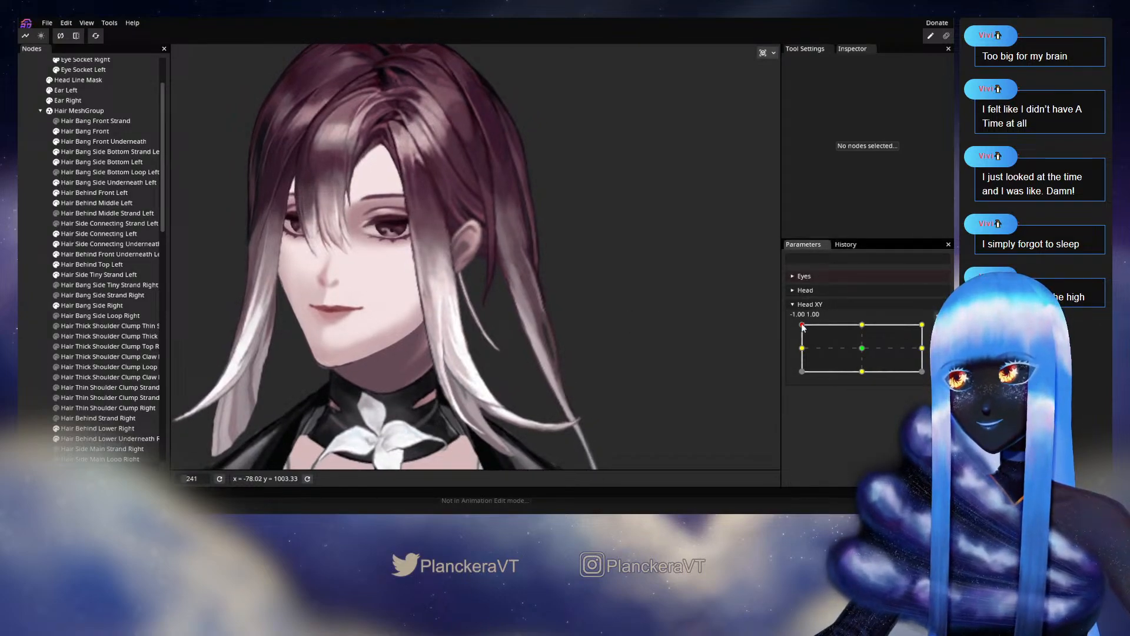
pyautogui.moveTo(803, 328)
pyautogui.mouseDown()
pyautogui.moveTo(863, 353)
pyautogui.moveTo(787, 327)
pyautogui.mouseUp()
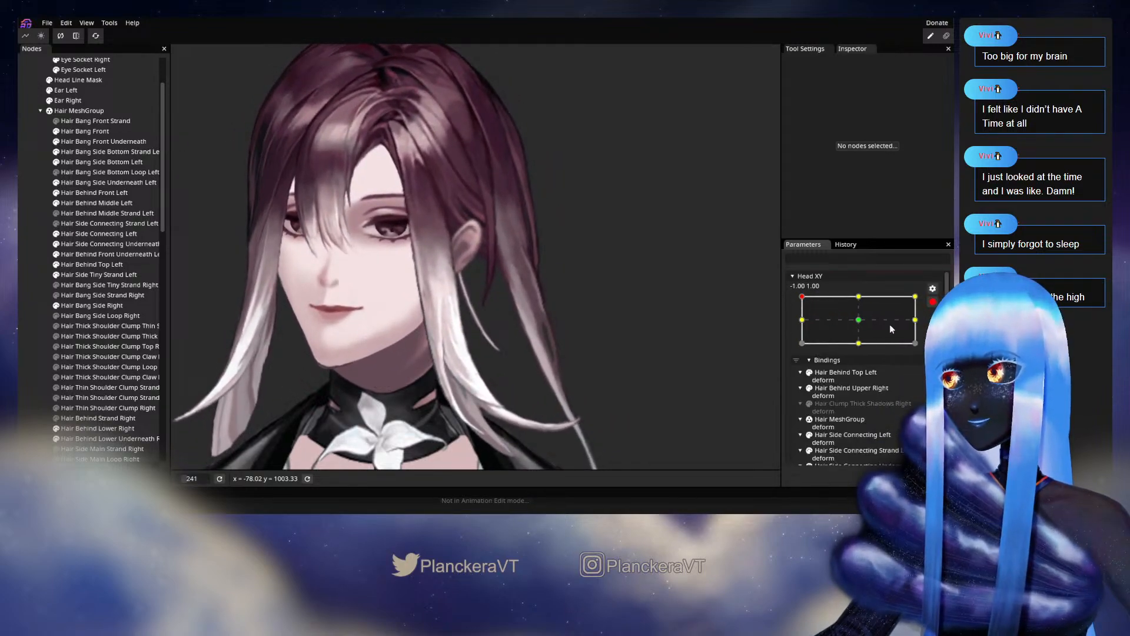
# - Reopen the Head XY -1.00, 1.00 keypoint and shift Hair Behind Middle Left's inner-edge and centre vertices level with the upper ear
pyautogui.scroll(5, 574, 289)
pyautogui.scroll(3, 566, 291)
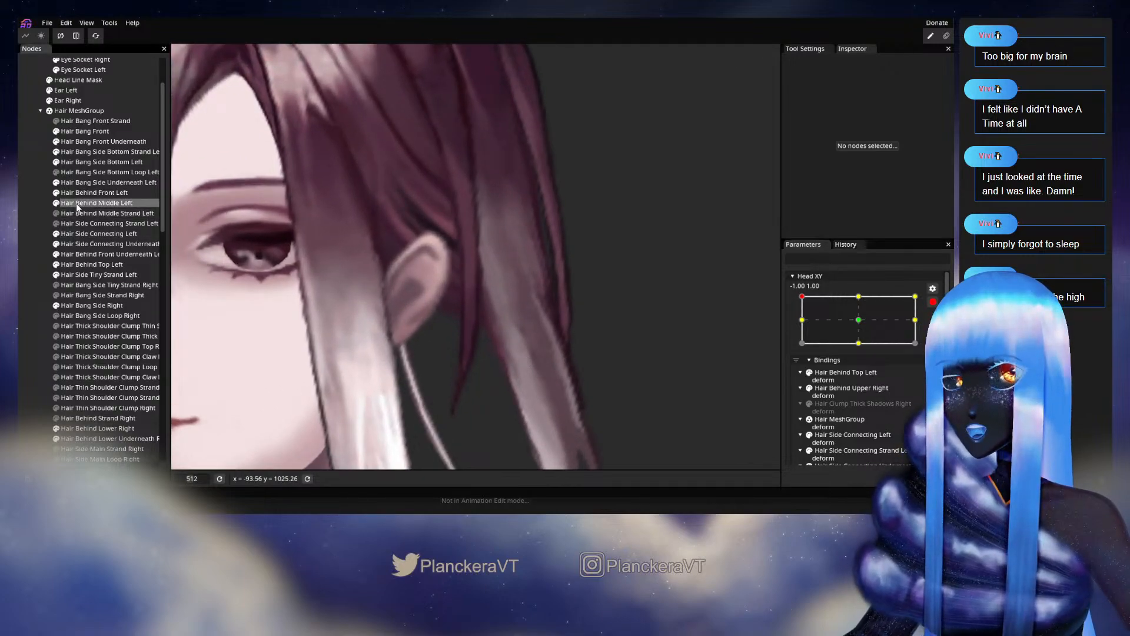
pyautogui.click(76, 203)
pyautogui.scroll(1, 465, 274)
pyautogui.click(455, 268)
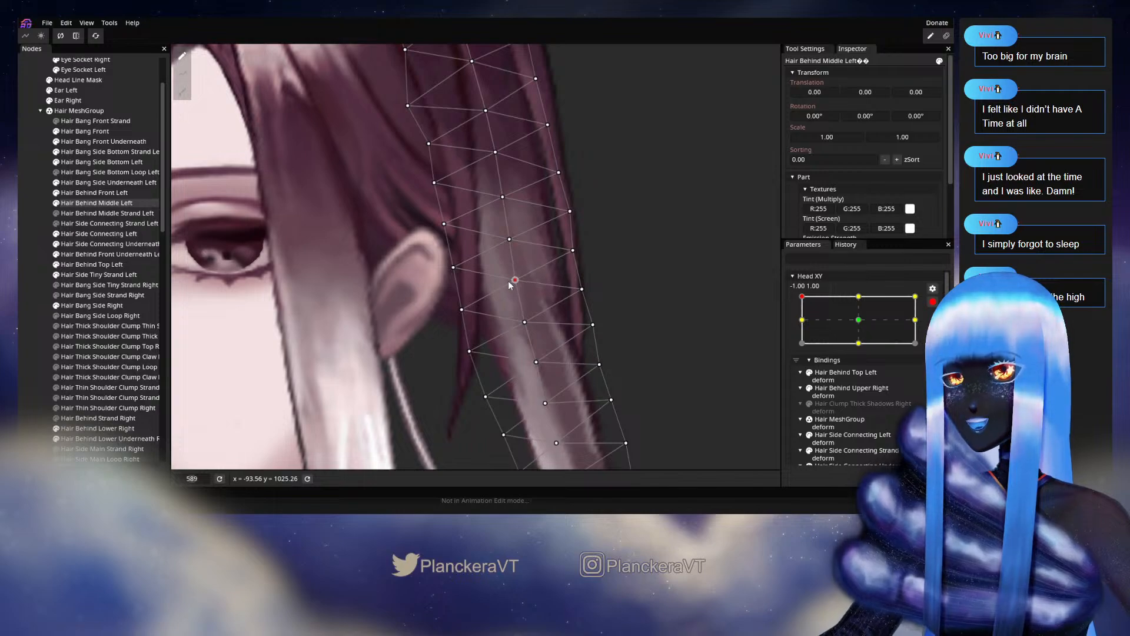
pyautogui.moveTo(513, 280); pyautogui.dragTo(508, 282)
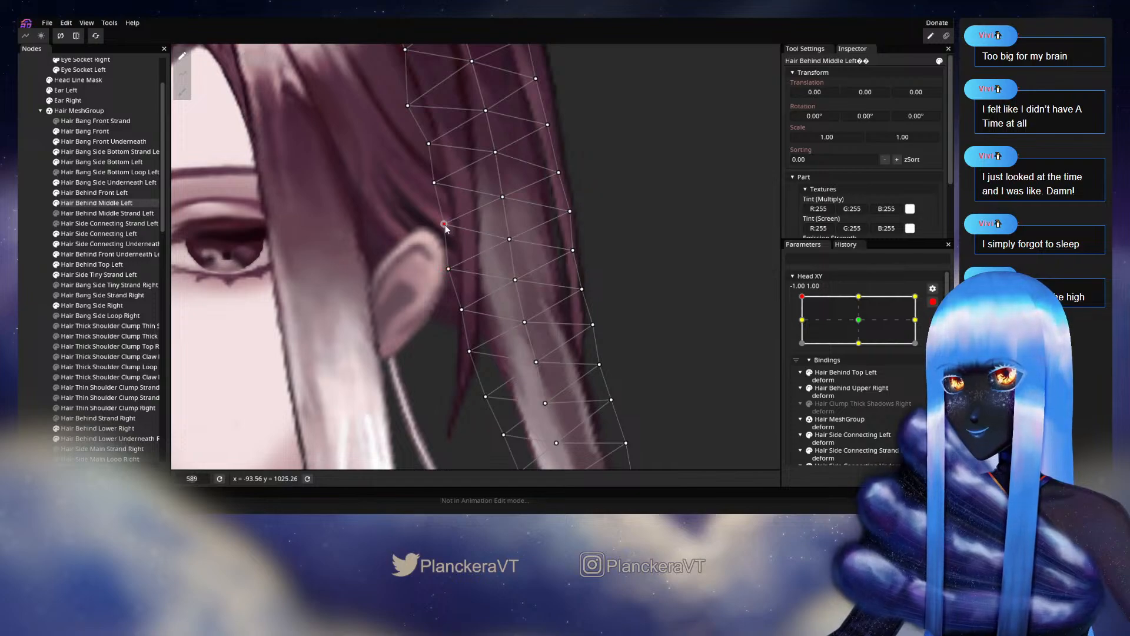
pyautogui.click(510, 241)
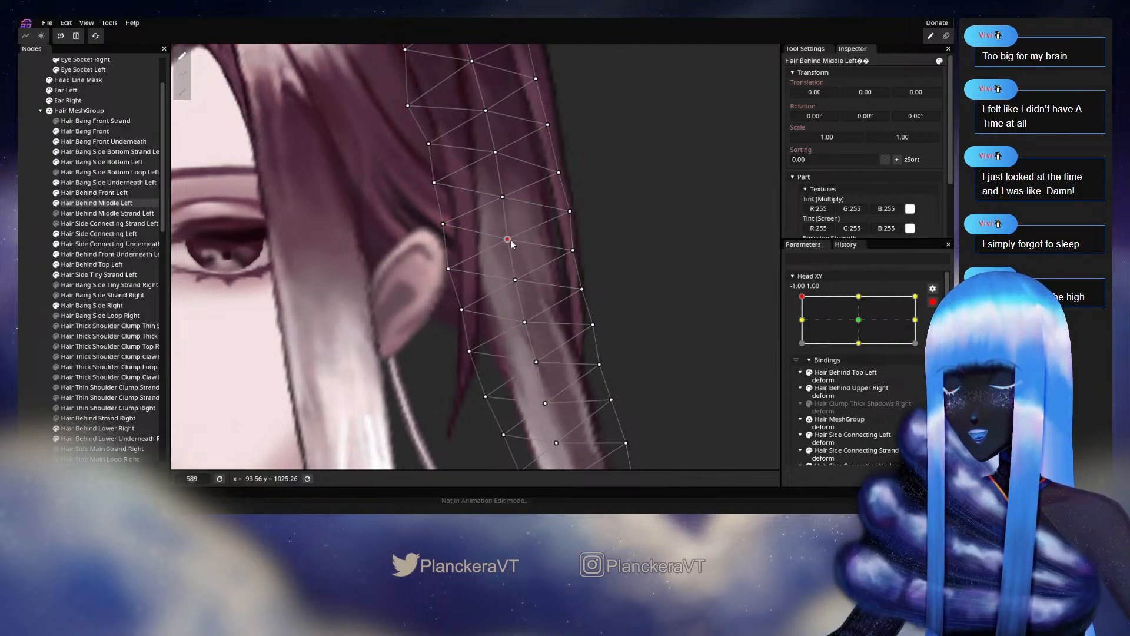
# - Smooth Hair Behind Middle Left's curve by nudging its centre, outer-edge and inner-edge vertices around and below the earlobe
pyautogui.scroll(-2, 542, 268)
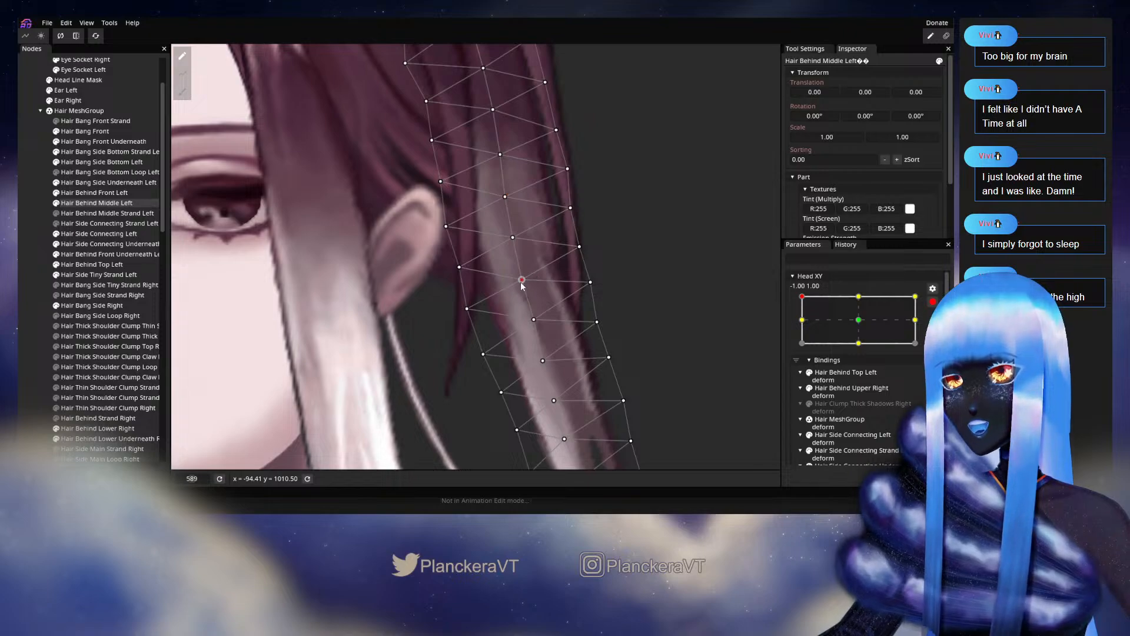
pyautogui.scroll(-2, 543, 299)
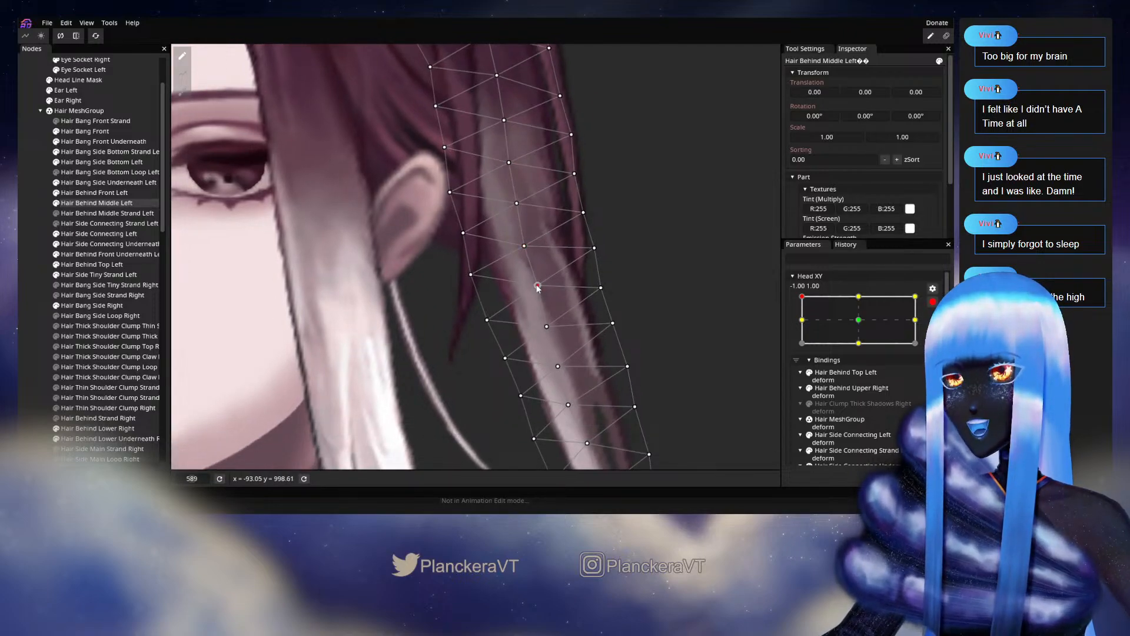
pyautogui.moveTo(538, 288); pyautogui.dragTo(536, 290)
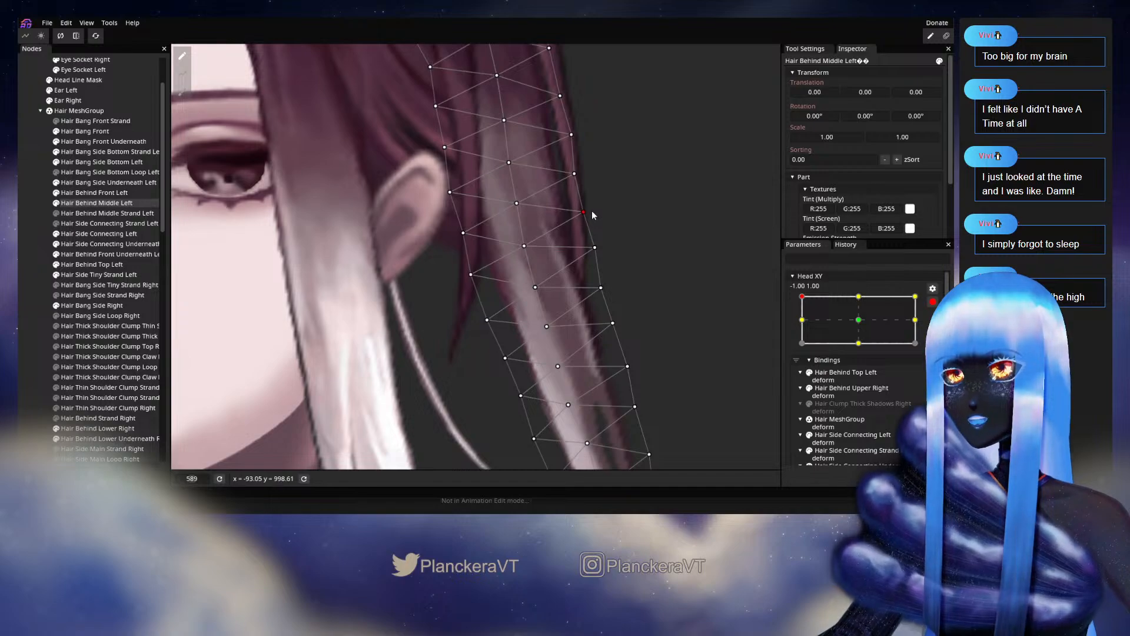
pyautogui.scroll(-2, 638, 242)
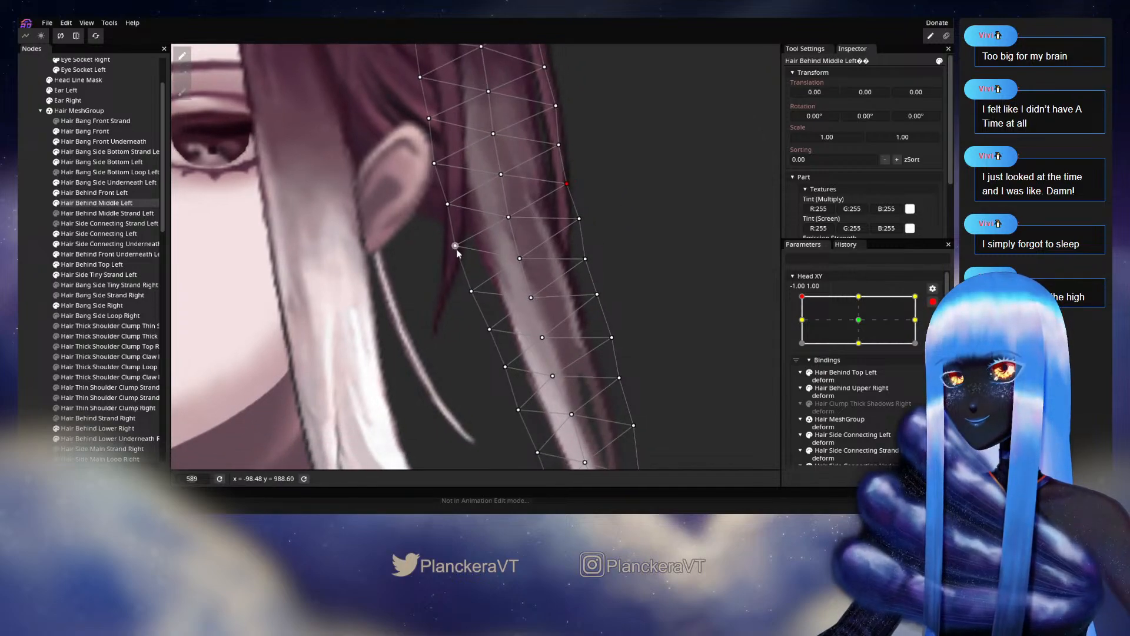
pyautogui.click(472, 291)
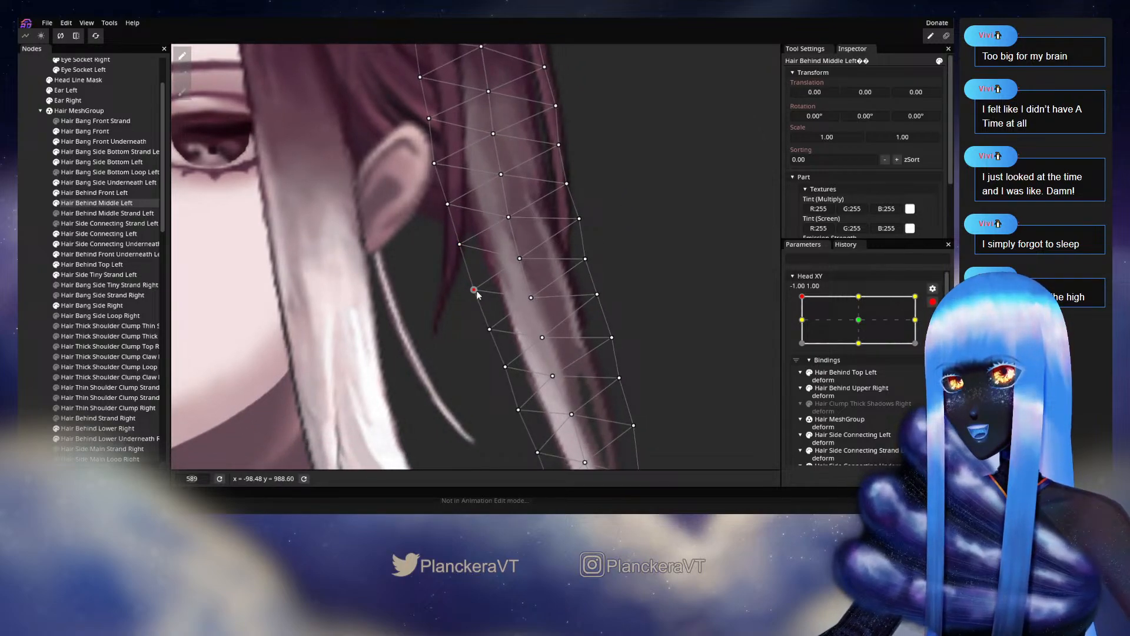
pyautogui.click(532, 298)
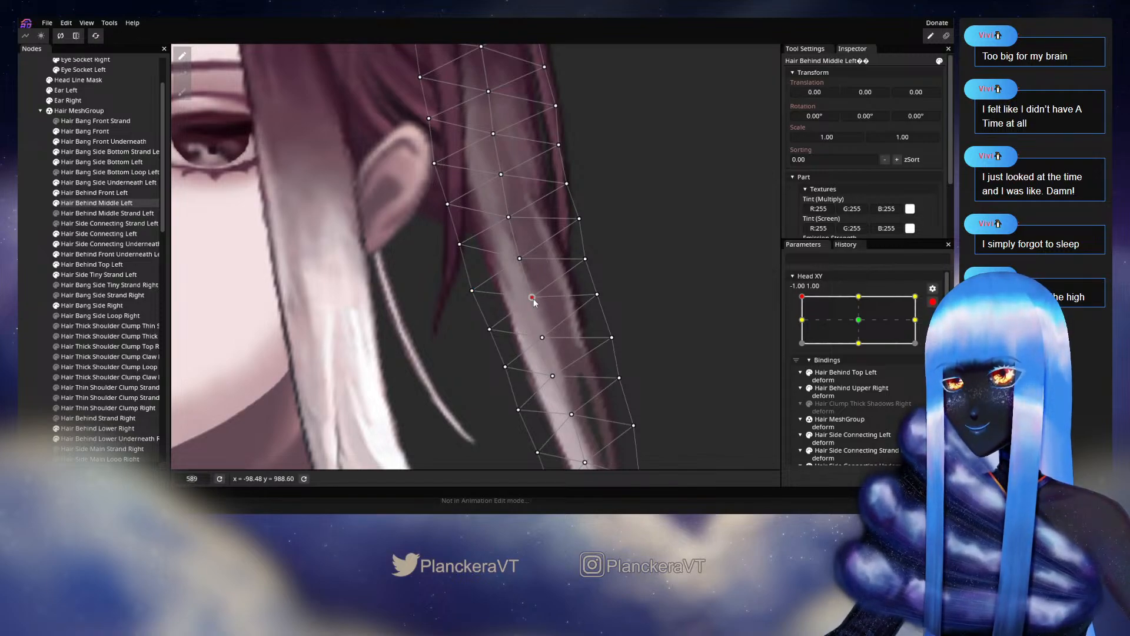
pyautogui.scroll(2, 514, 294)
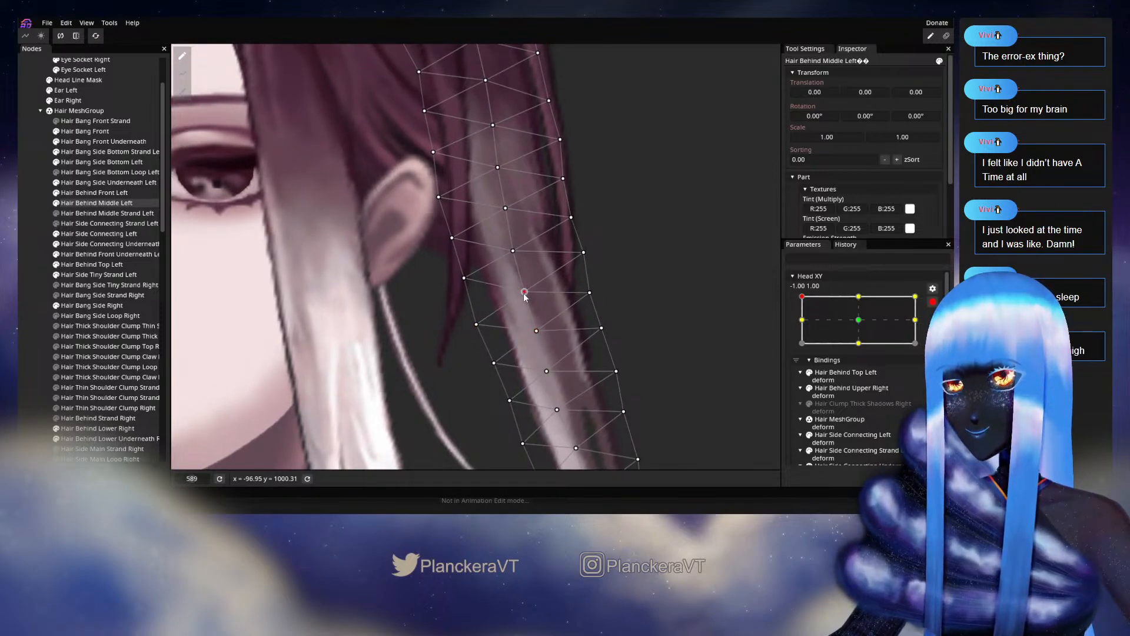
pyautogui.moveTo(452, 237); pyautogui.dragTo(457, 237)
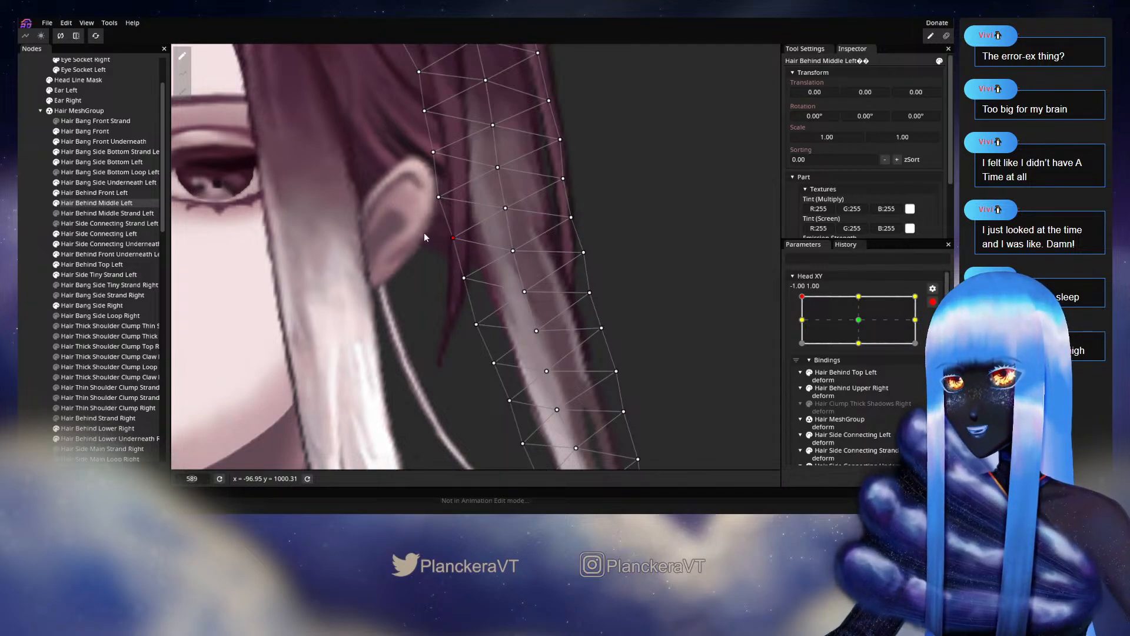
# - Deselect Hair Behind Middle Left, stop editing the keypoint and review the whole head while moving Head XY near -1.00, 1.00
pyautogui.click(30, 233)
pyautogui.scroll(-5, 665, 291)
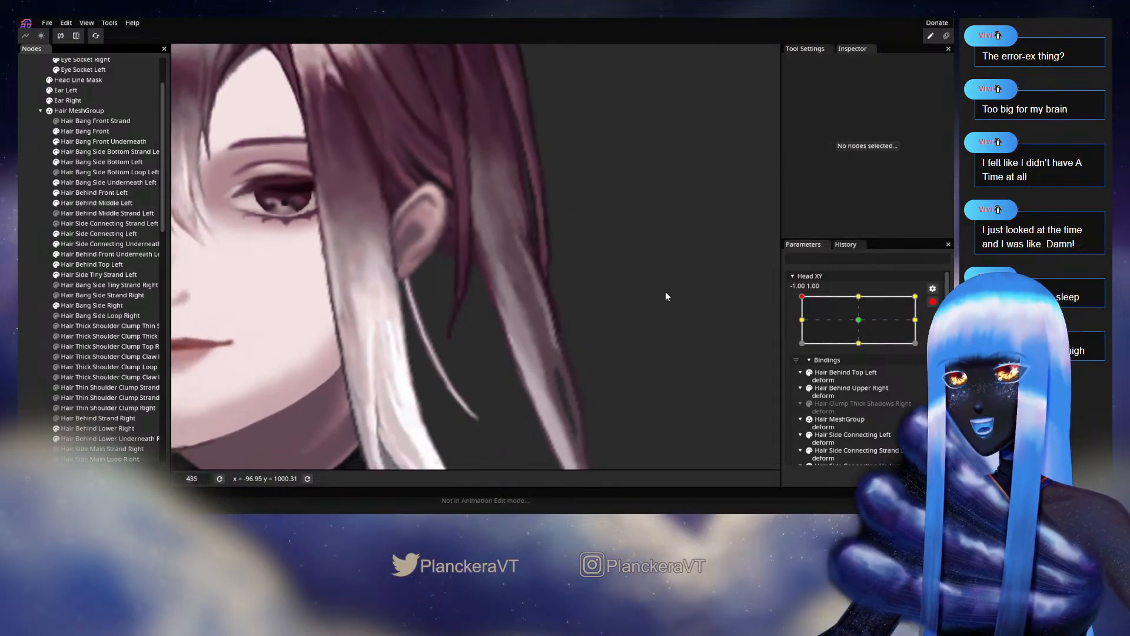
pyautogui.scroll(-4, 669, 296)
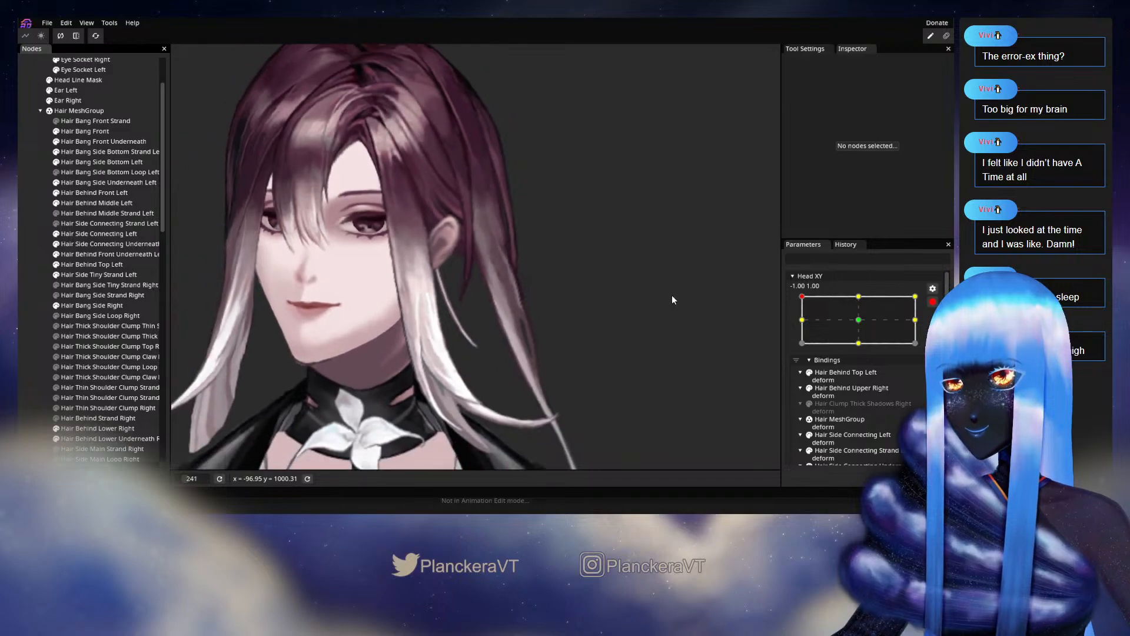
pyautogui.click(932, 302)
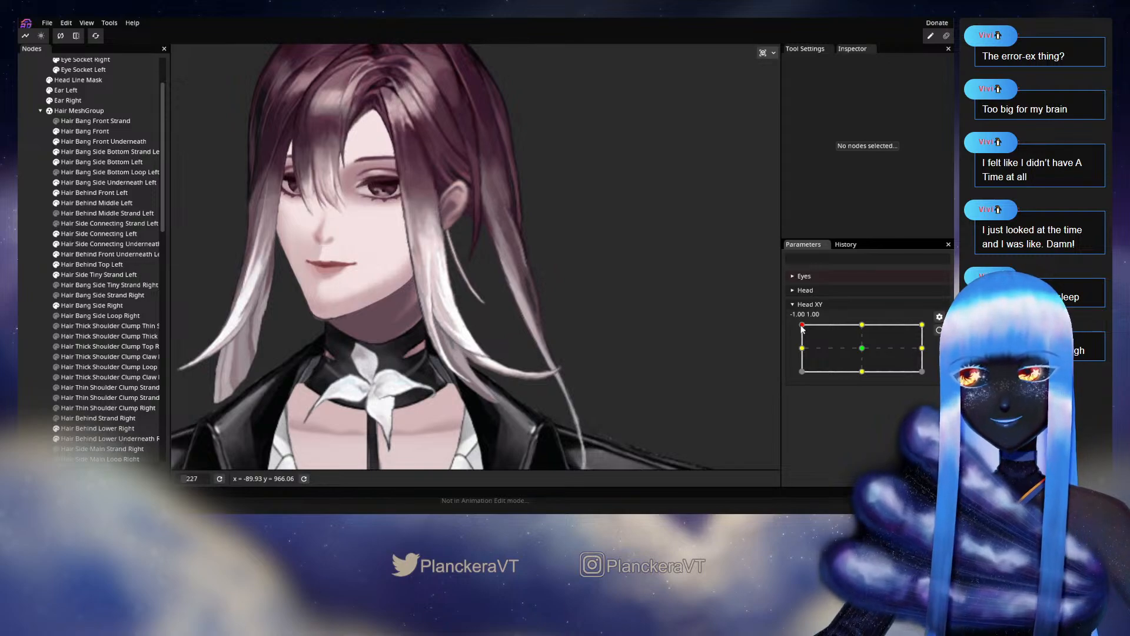
pyautogui.moveTo(802, 327)
pyautogui.mouseDown()
pyautogui.moveTo(868, 349)
pyautogui.moveTo(802, 324)
pyautogui.mouseUp()
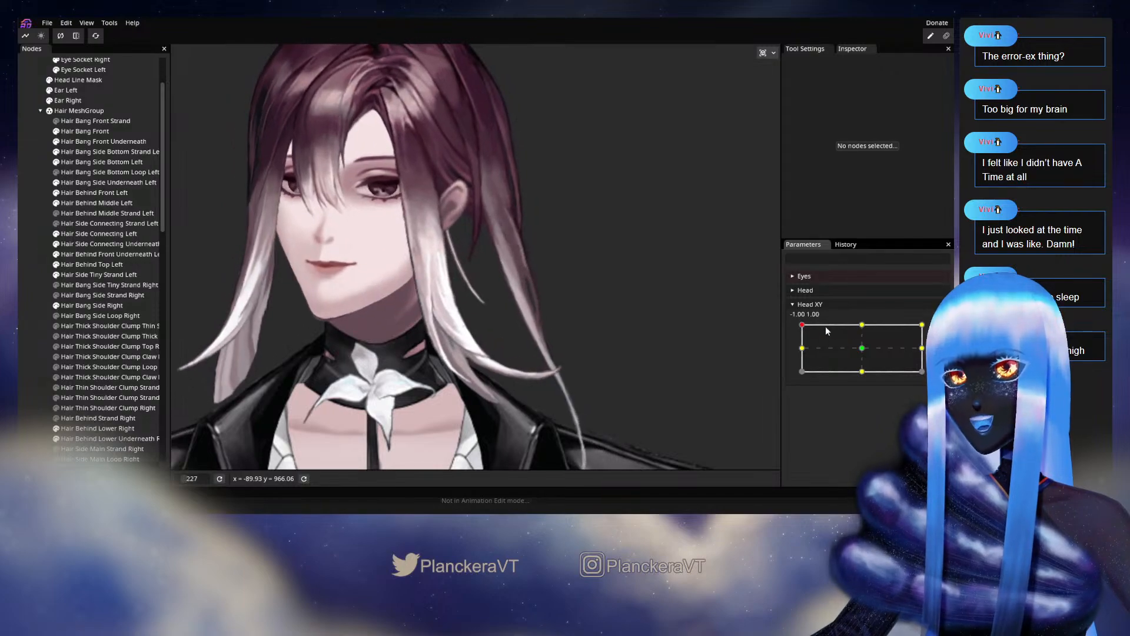
# - Edit the Head XY -1.00, 1.00 keypoint again and fine-tune Hair Behind Middle Left's outer-edge and centre vertices beside the ear
pyautogui.click(939, 329)
pyautogui.scroll(3, 541, 308)
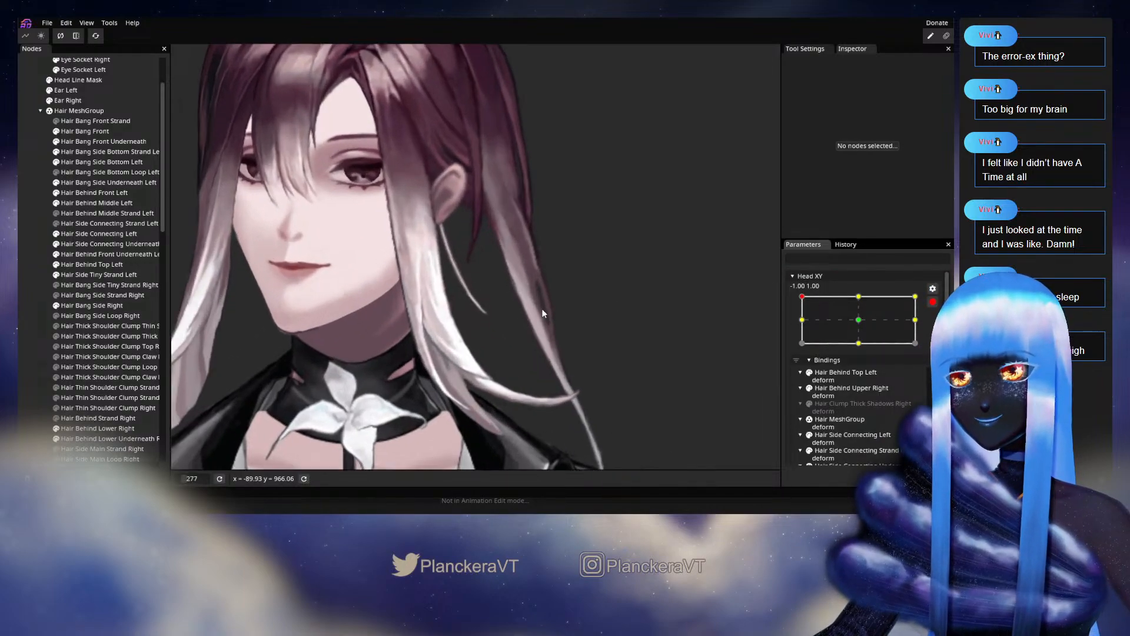
pyautogui.scroll(2, 470, 203)
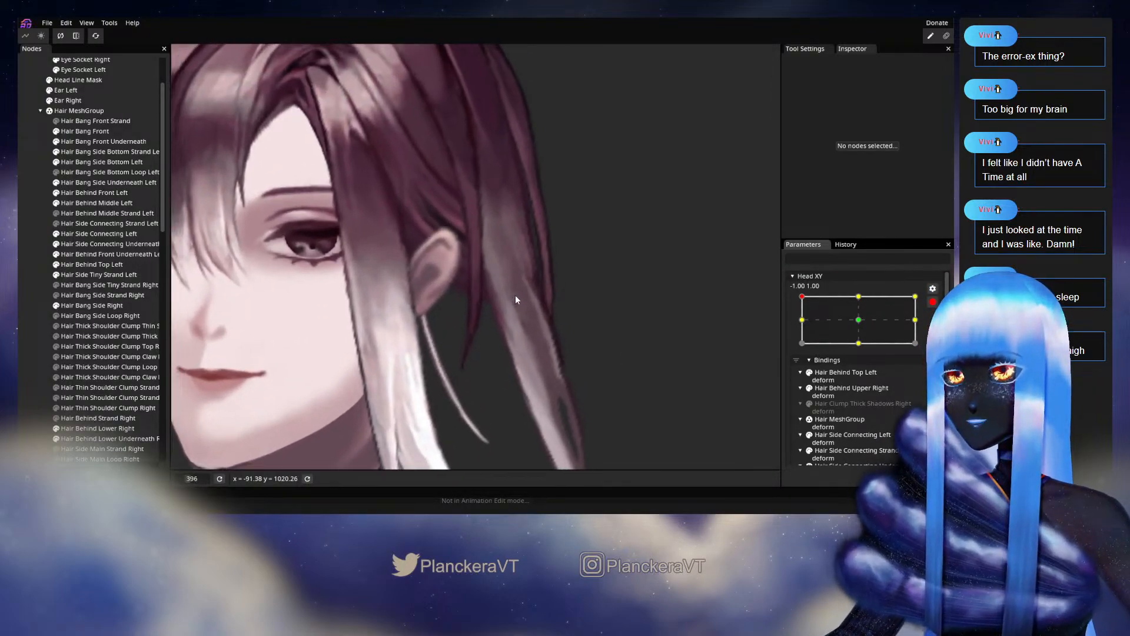
pyautogui.click(97, 204)
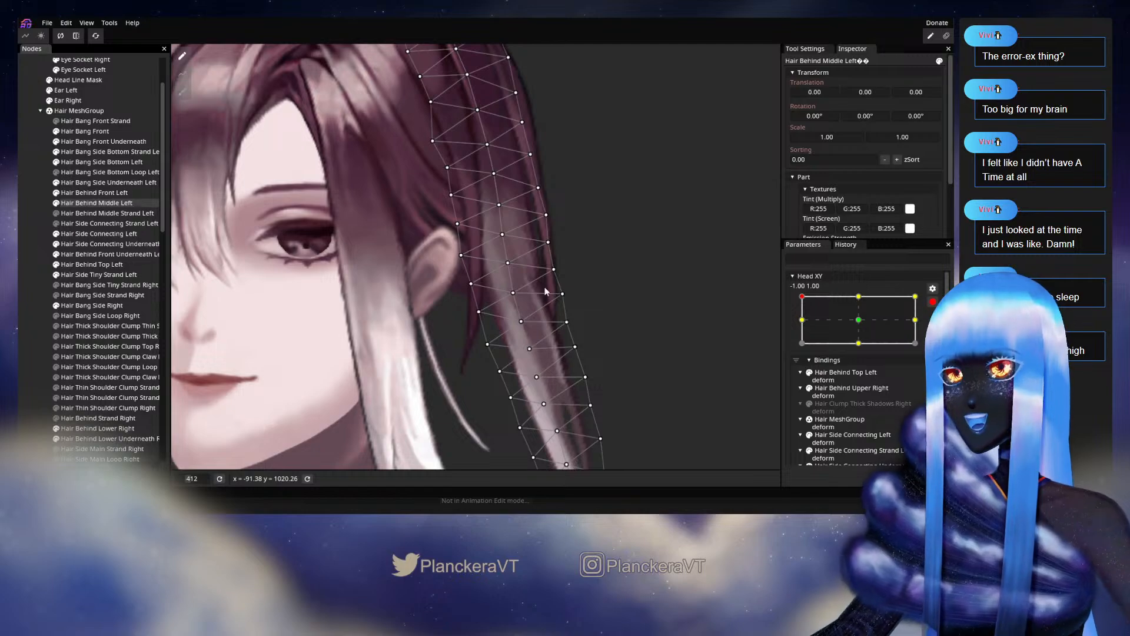
pyautogui.scroll(3, 546, 284)
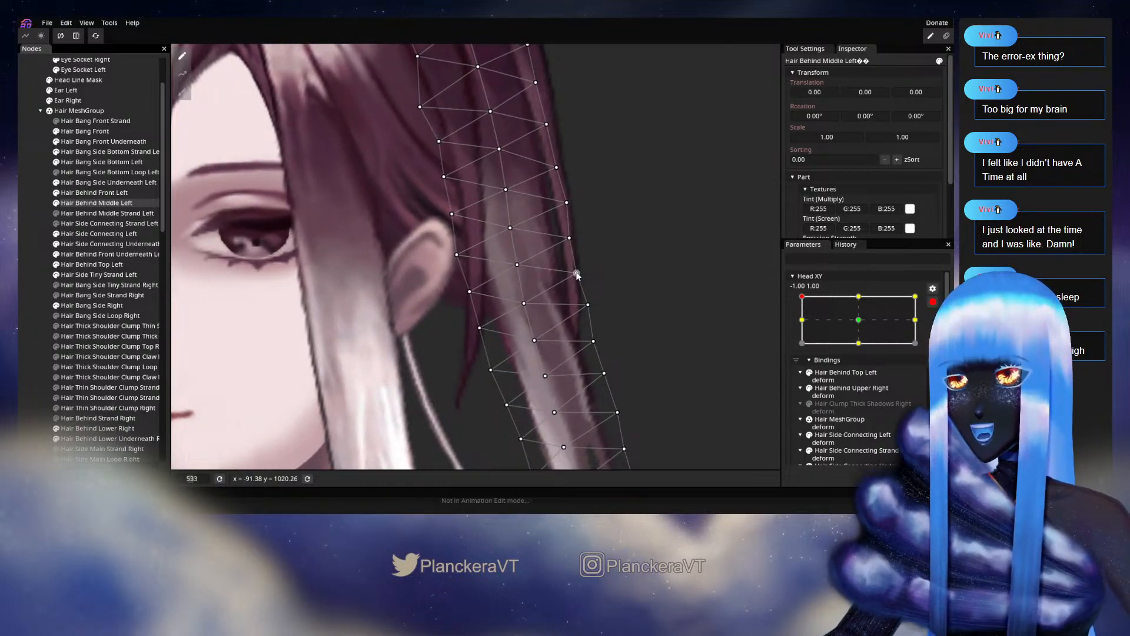
pyautogui.click(577, 274)
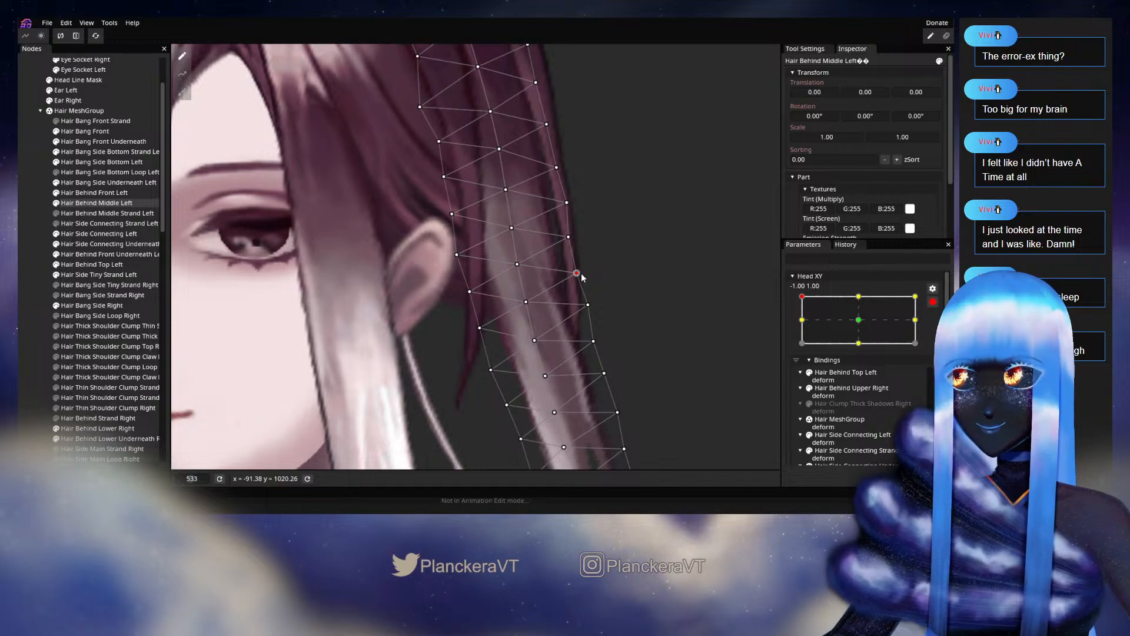
pyautogui.scroll(-2, 603, 249)
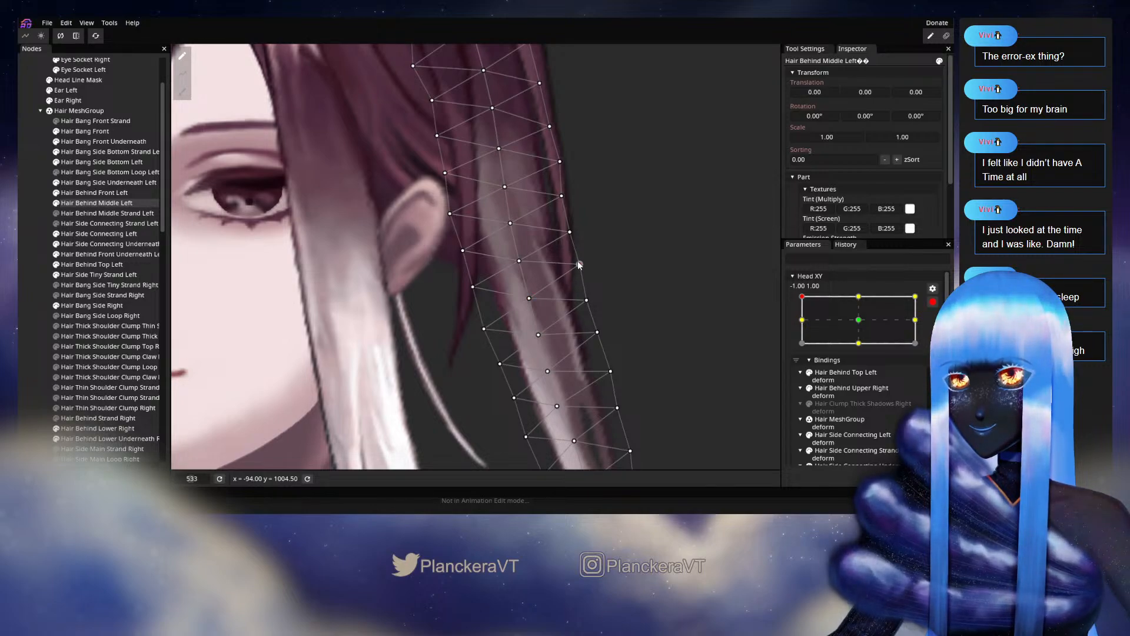
# - Clear the mesh selection, exit keypoint editing and inspect the hair silhouette while moving Head XY slightly away from -1.00, 1.00
pyautogui.press('Escape')
pyautogui.scroll(-6, 652, 332)
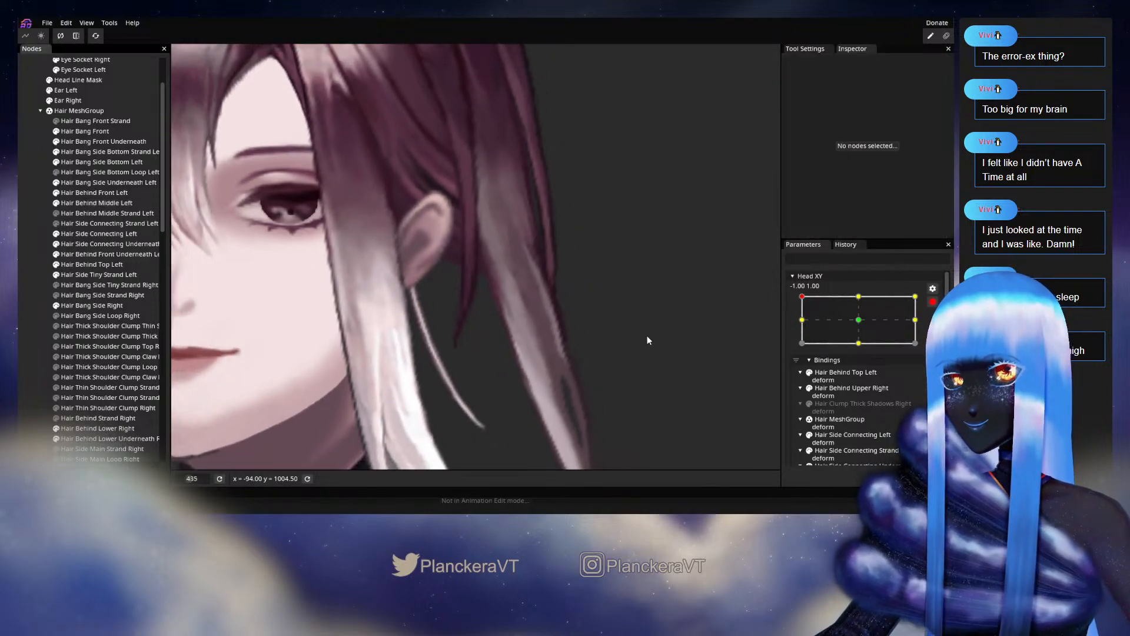
pyautogui.scroll(-3, 638, 334)
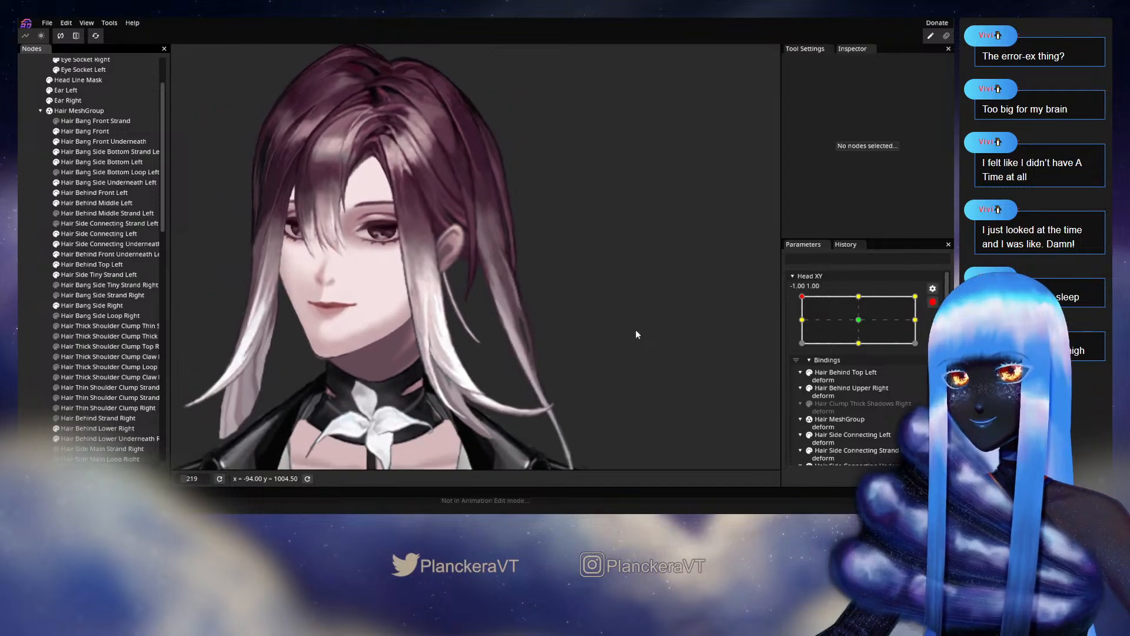
pyautogui.click(933, 301)
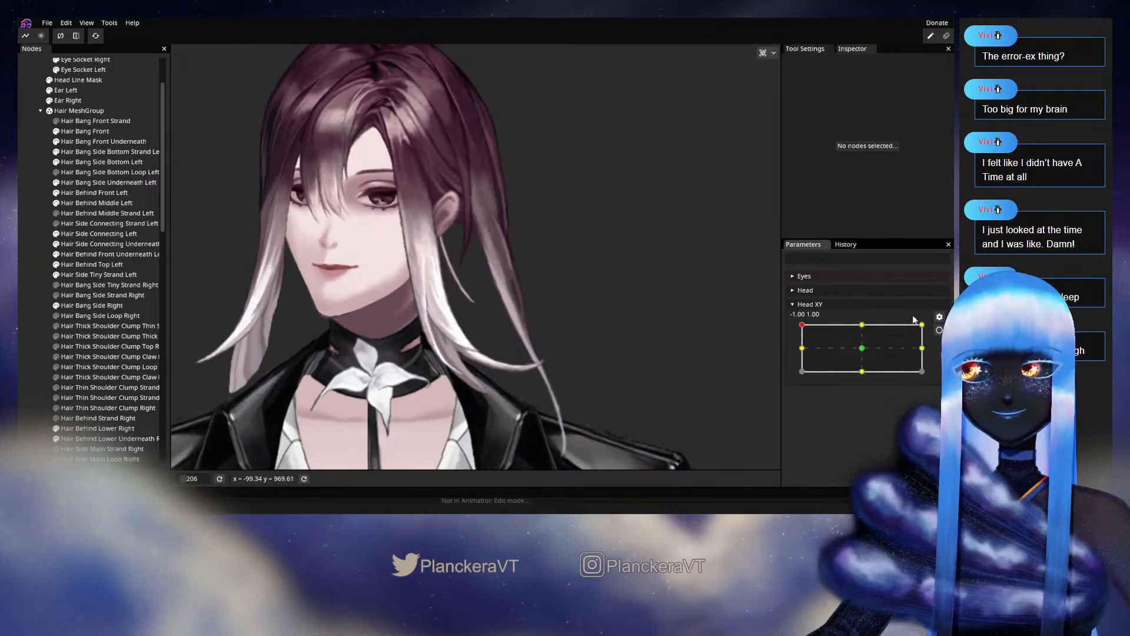
pyautogui.moveTo(803, 325)
pyautogui.mouseDown()
pyautogui.moveTo(860, 351)
pyautogui.moveTo(850, 332)
pyautogui.moveTo(865, 353)
pyautogui.moveTo(802, 324)
pyautogui.mouseUp()
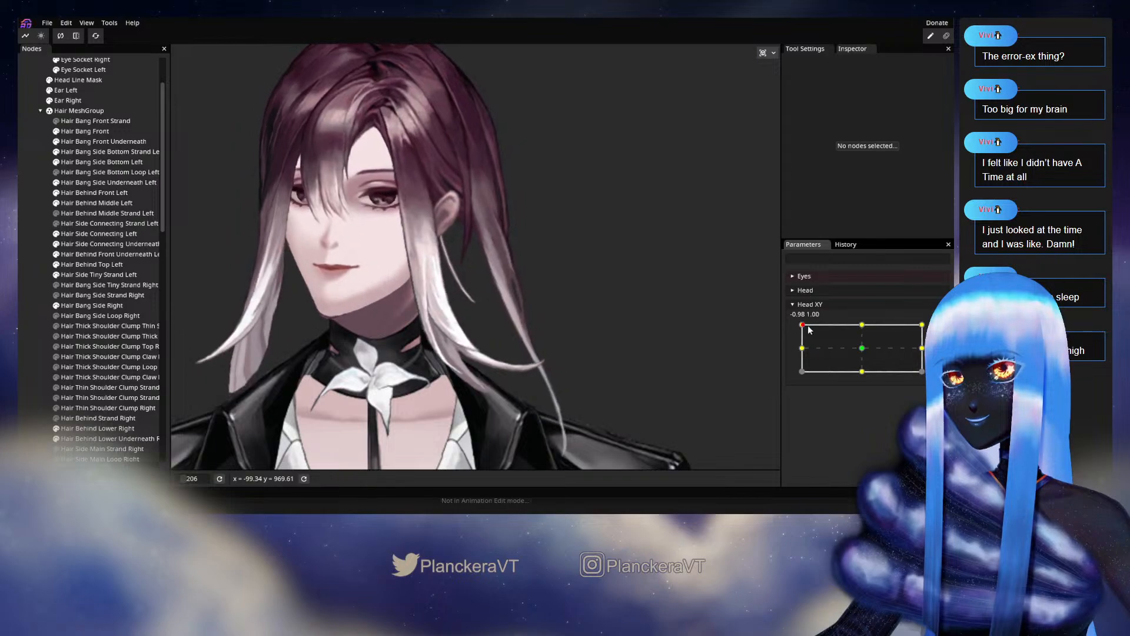
# - Edit the Head XY -1.00, 1.00 keypoint and adjust Hair Behind Middle Left's outer-edge and centre vertices just below earlobe level
pyautogui.scroll(3, 534, 260)
pyautogui.scroll(7, 534, 262)
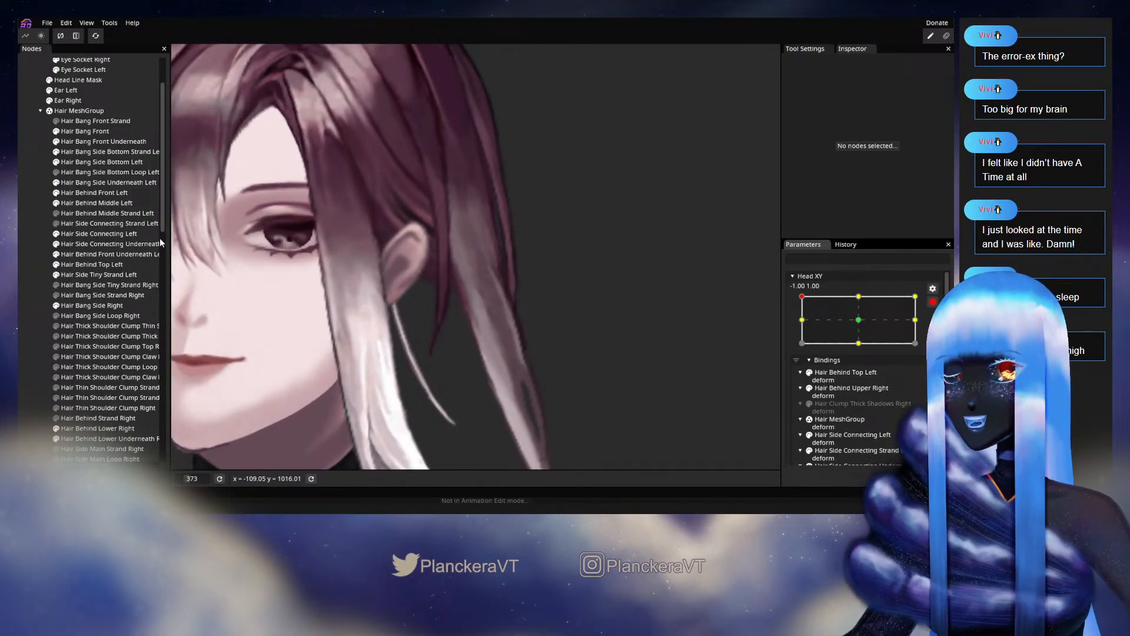
pyautogui.click(100, 203)
pyautogui.scroll(3, 568, 303)
pyautogui.scroll(1, 567, 290)
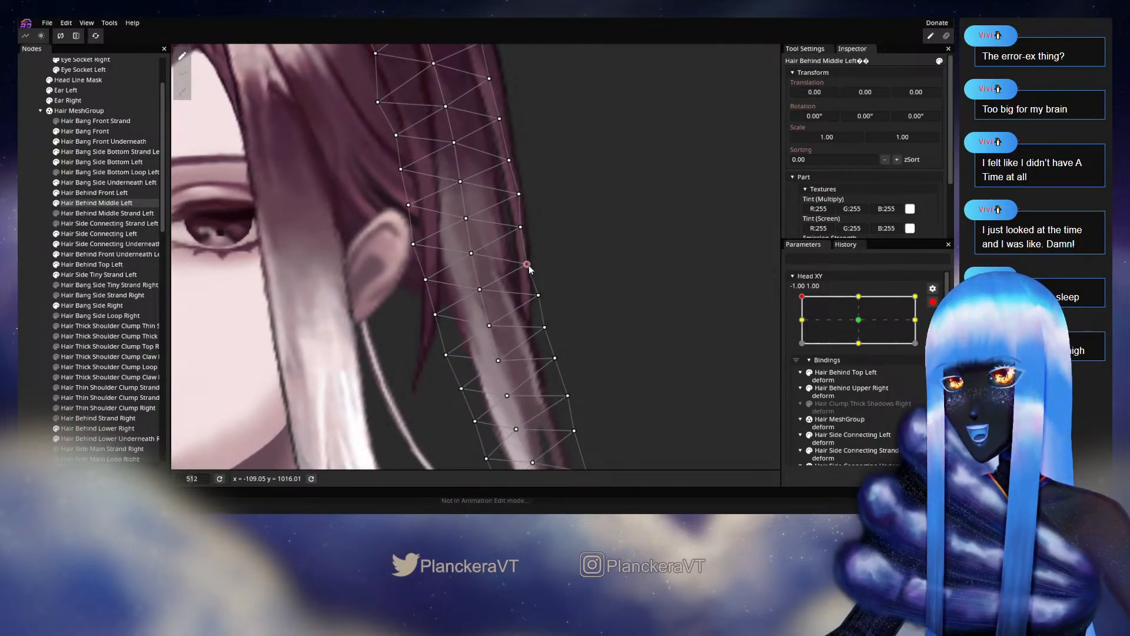
pyautogui.click(481, 291)
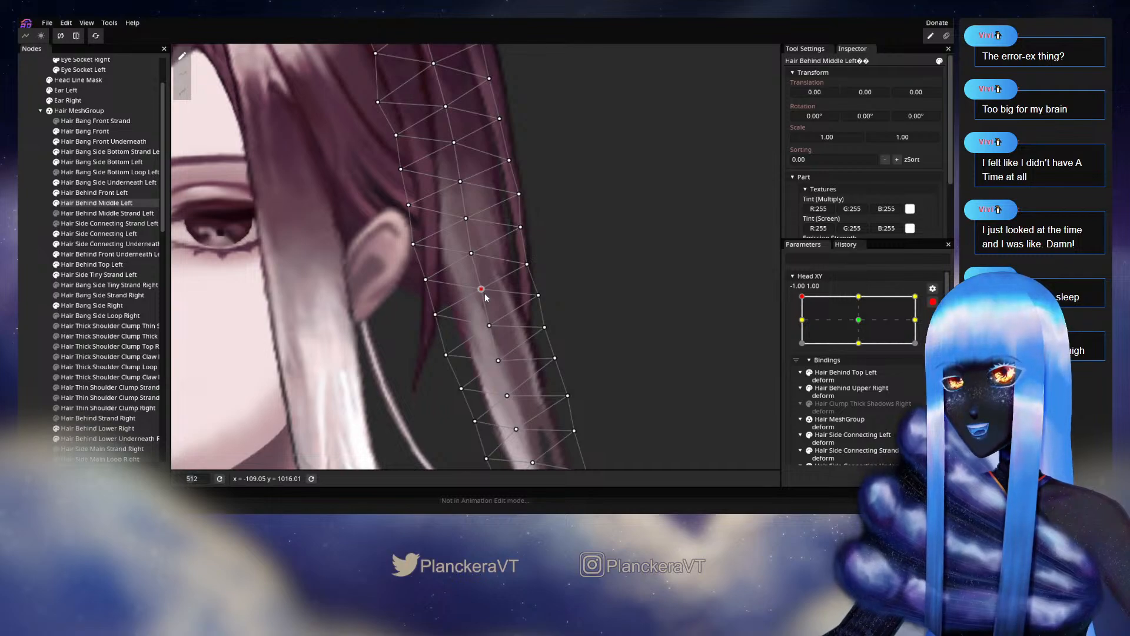
# - Deselect Hair Behind Middle Left, stop editing the keypoint and check the whole head while moving Head XY around -1.00, 1.00
pyautogui.click(654, 310)
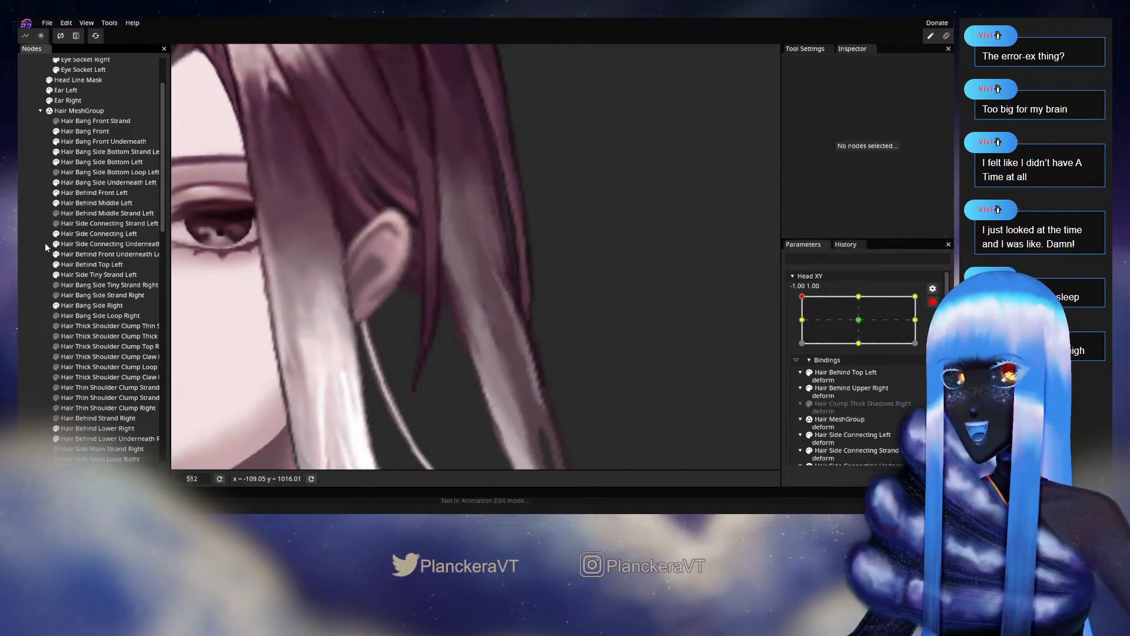
pyautogui.scroll(-1, 655, 311)
pyautogui.scroll(-3, 653, 312)
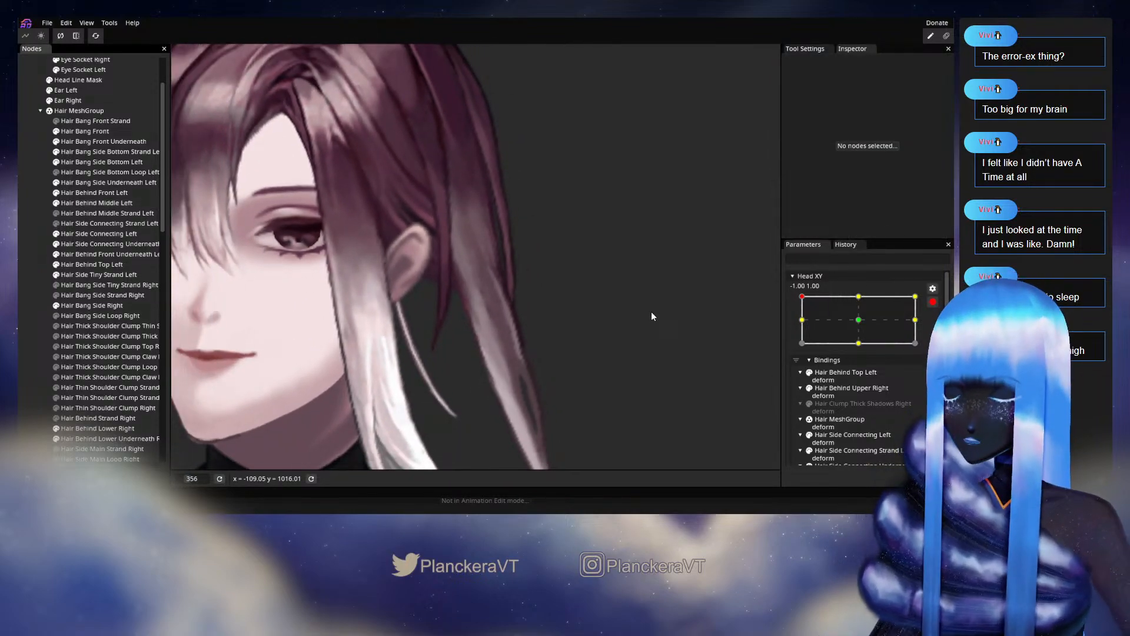
pyautogui.scroll(-5, 629, 321)
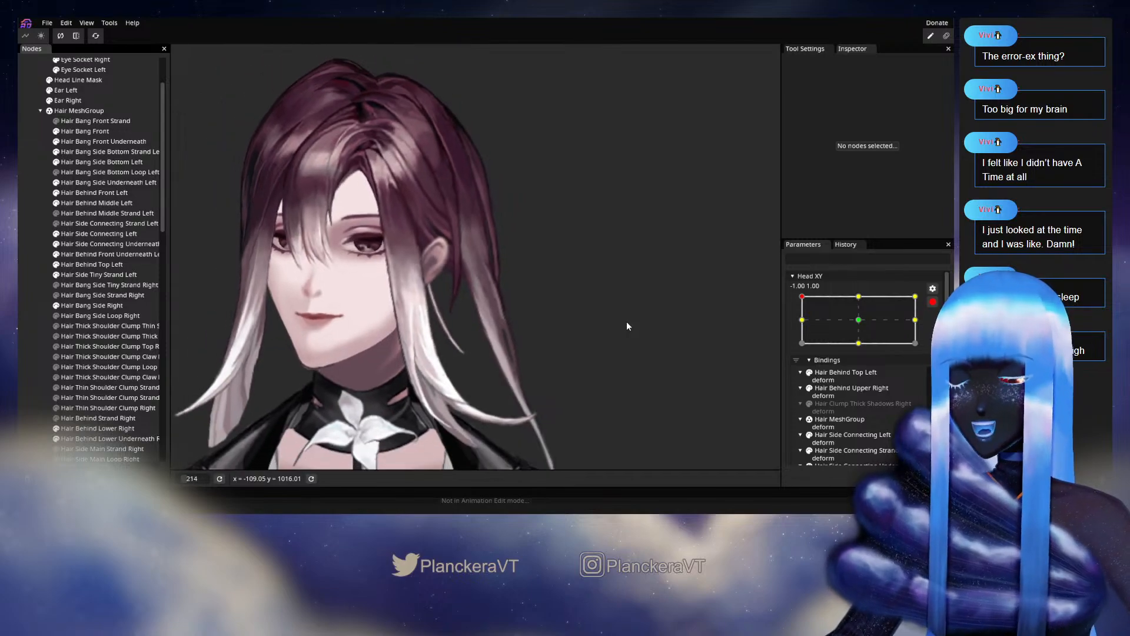
pyautogui.scroll(-1, 620, 285)
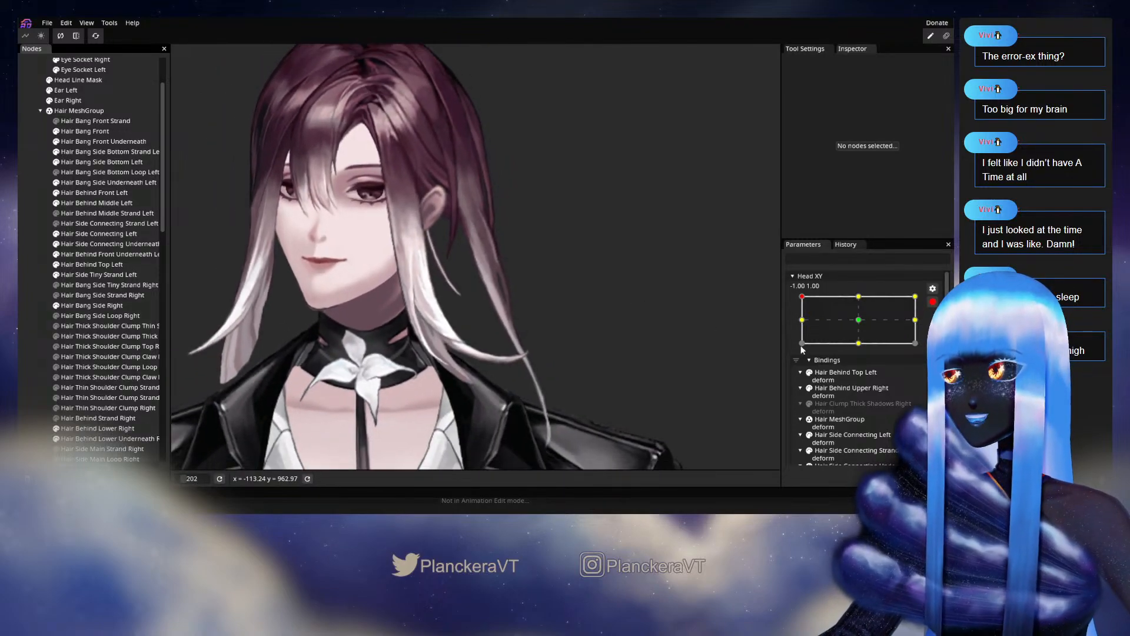
pyautogui.click(933, 301)
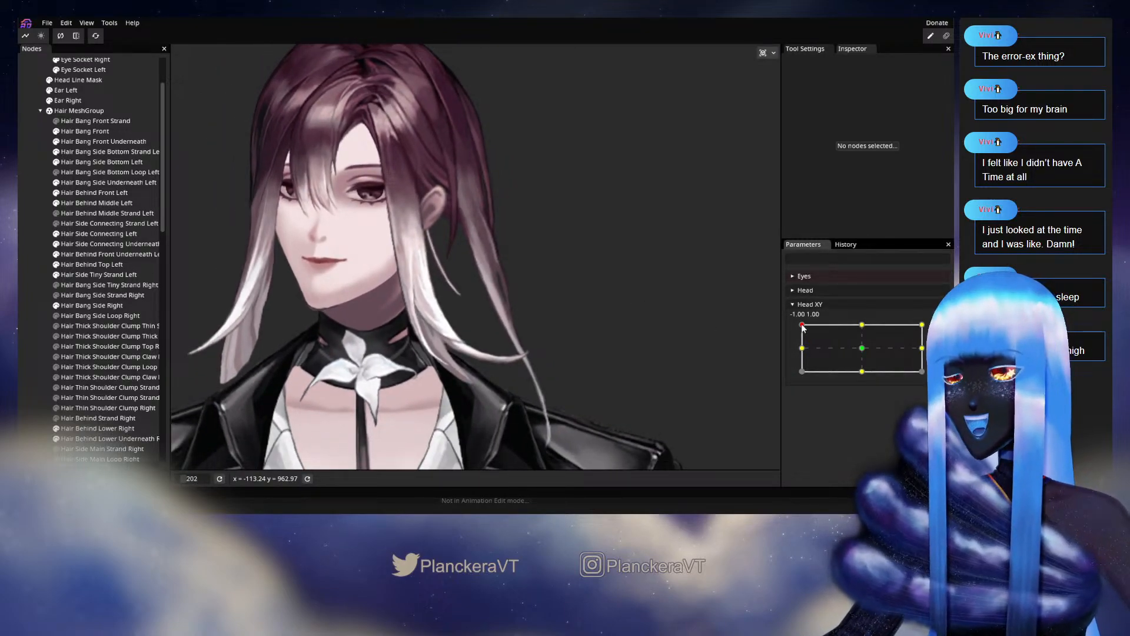
pyautogui.moveTo(803, 327)
pyautogui.mouseDown()
pyautogui.moveTo(861, 350)
pyautogui.moveTo(809, 330)
pyautogui.moveTo(849, 335)
pyautogui.moveTo(854, 346)
pyautogui.moveTo(802, 331)
pyautogui.moveTo(855, 352)
pyautogui.moveTo(796, 327)
pyautogui.mouseUp()
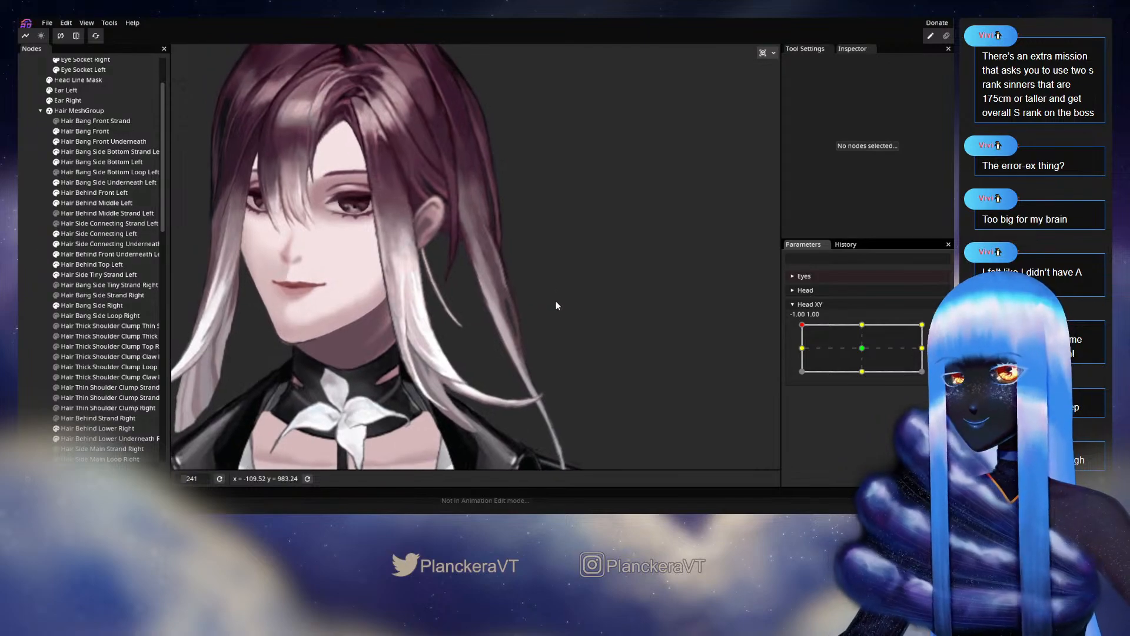
# - Edit the Head XY -1.00, 1.00 keypoint again and nudge Hair Behind Middle Left's outer-edge and centre vertices below the ear
pyautogui.scroll(5, 531, 267)
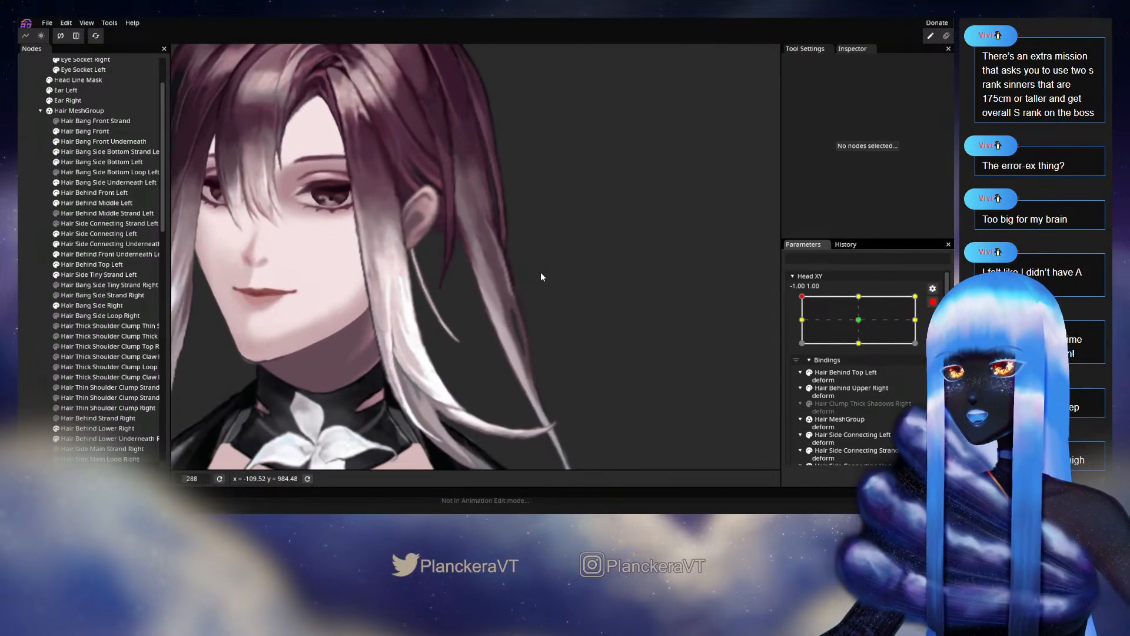
pyautogui.click(97, 203)
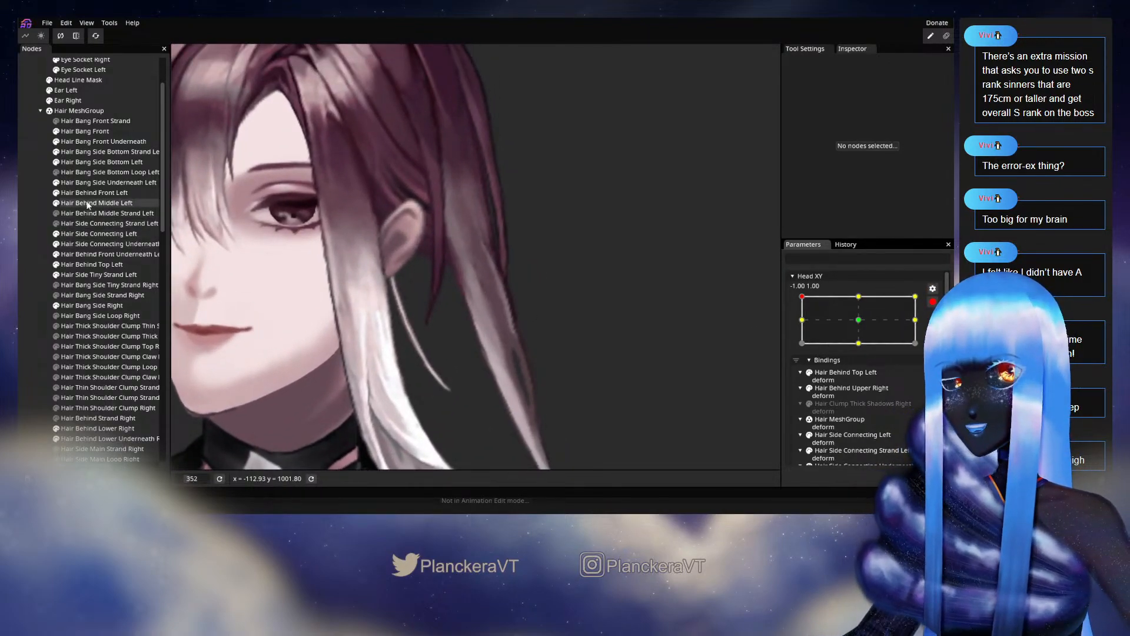
pyautogui.scroll(3, 579, 260)
pyautogui.scroll(3, 580, 265)
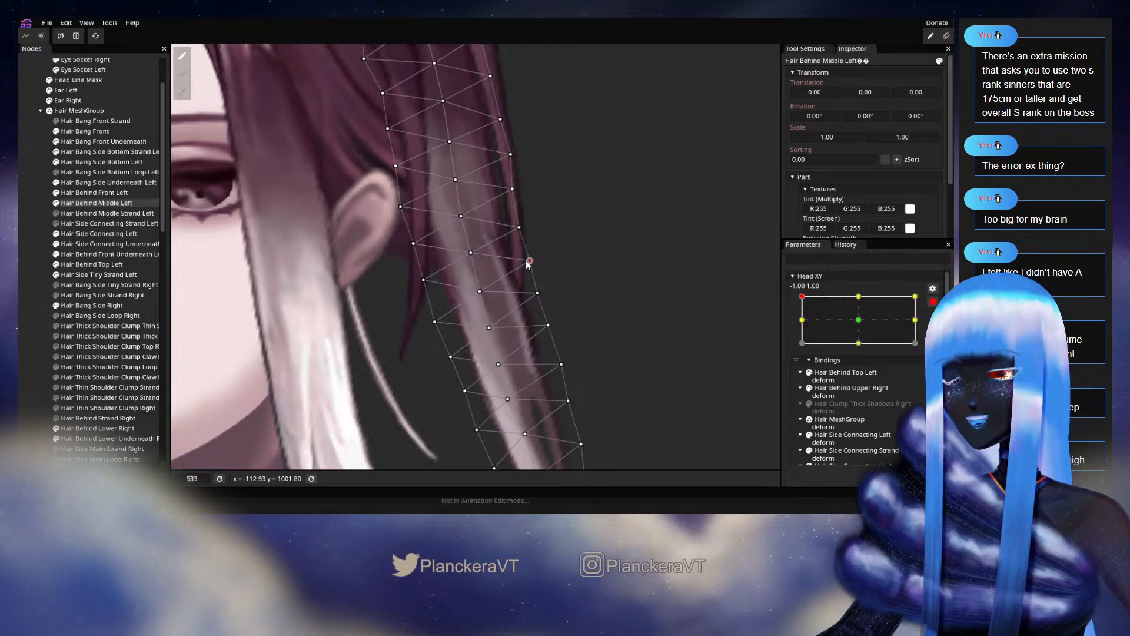
pyautogui.moveTo(542, 295); pyautogui.dragTo(550, 254)
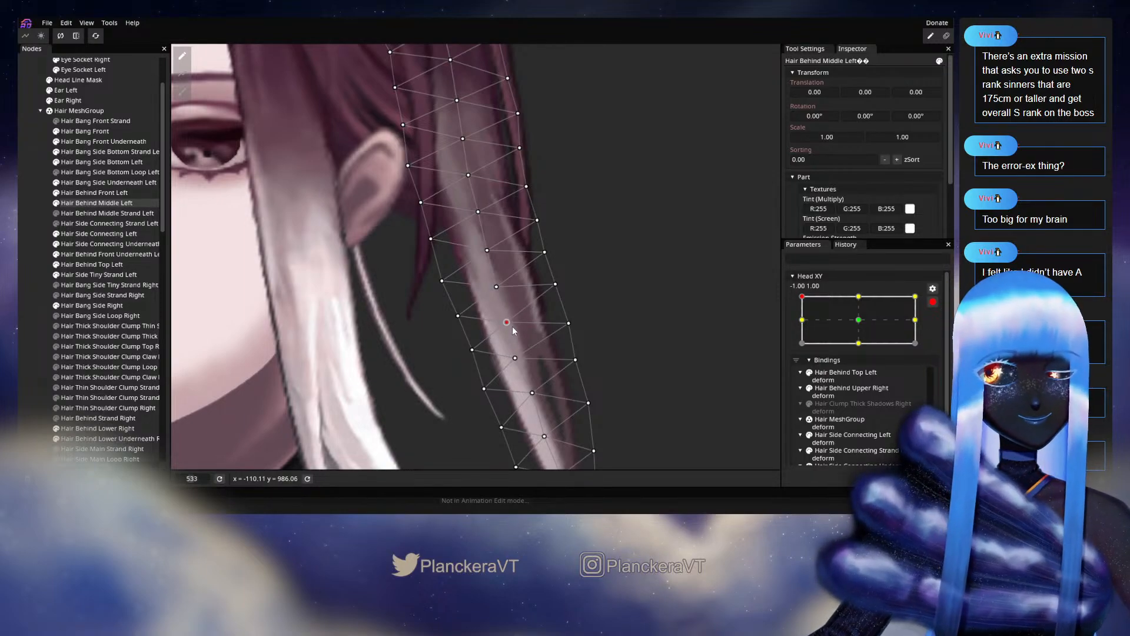
pyautogui.moveTo(541, 330); pyautogui.dragTo(569, 334)
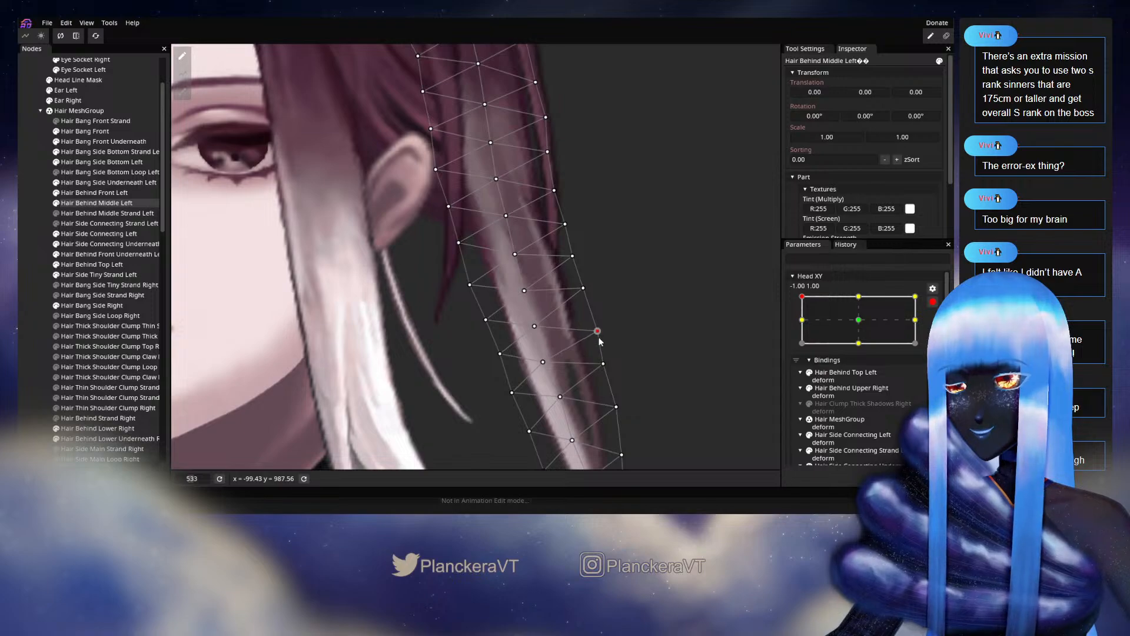
# - Even out Hair Behind Middle Left's lower curve by nudging its outer-edge, centre and inner-edge vertices slightly downward
pyautogui.moveTo(536, 358); pyautogui.dragTo(535, 304)
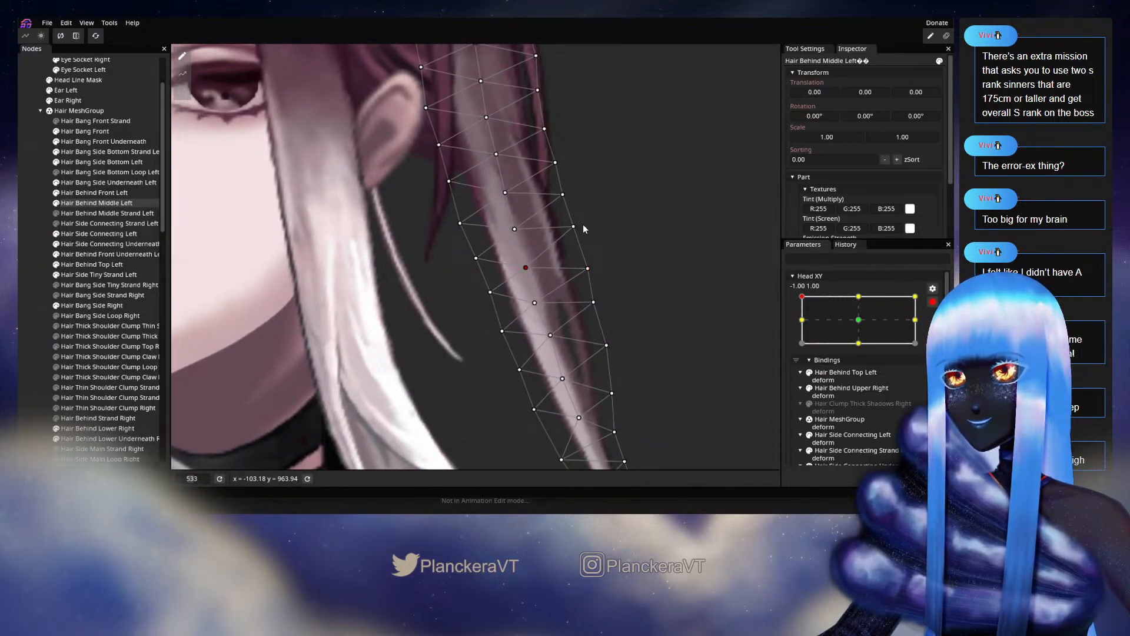
pyautogui.moveTo(574, 227); pyautogui.dragTo(575, 229)
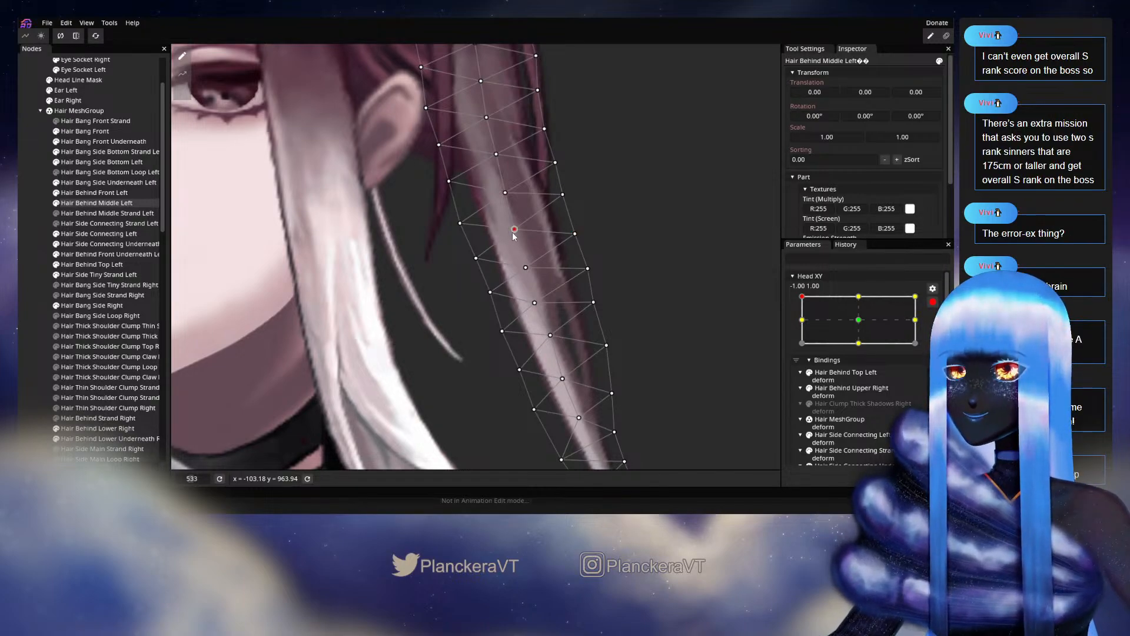
pyautogui.moveTo(514, 230); pyautogui.dragTo(514, 233)
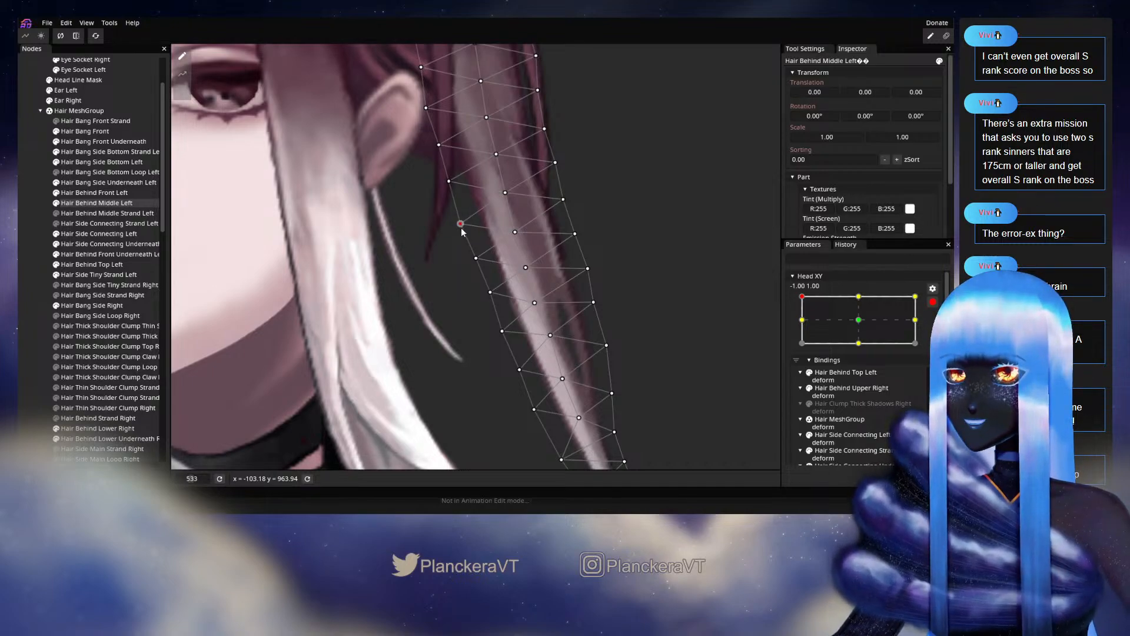
pyautogui.moveTo(476, 260); pyautogui.dragTo(504, 337)
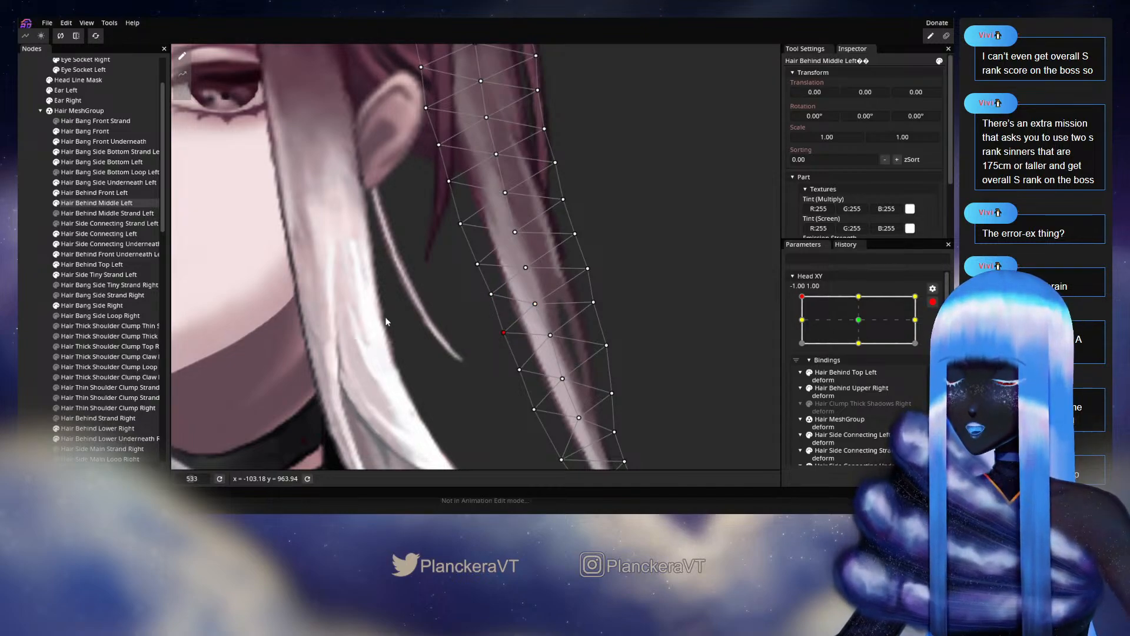
# - Clear the mesh selection, exit keypoint editing and review the hair's shape while moving Head XY near -1.00, 1.00
pyautogui.click(35, 278)
pyautogui.scroll(-5, 603, 292)
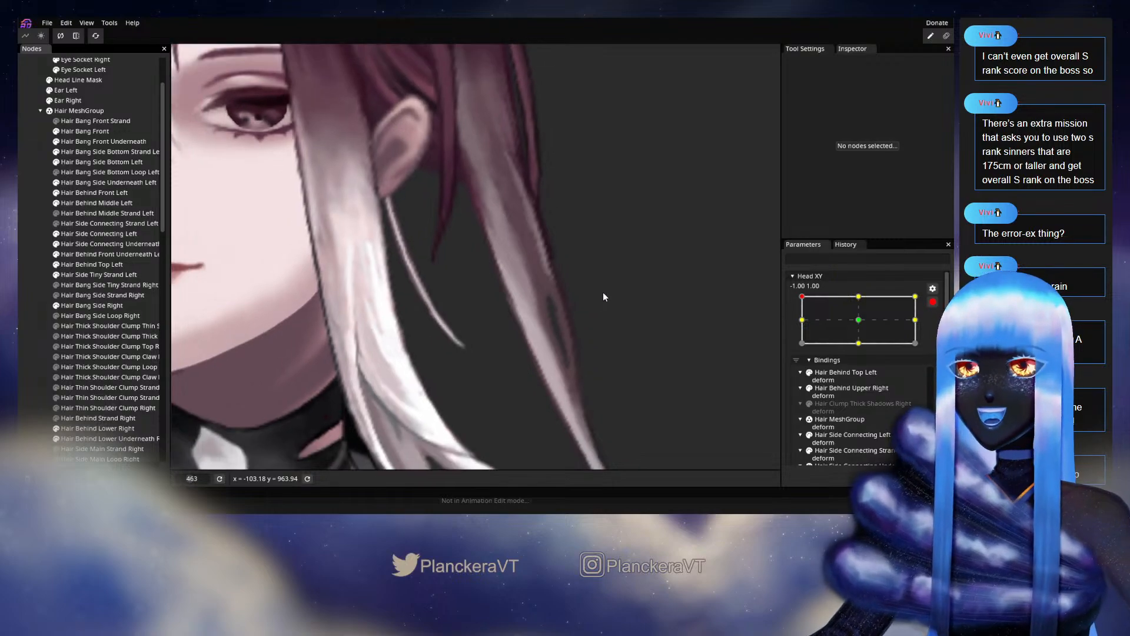
pyautogui.scroll(-5, 606, 292)
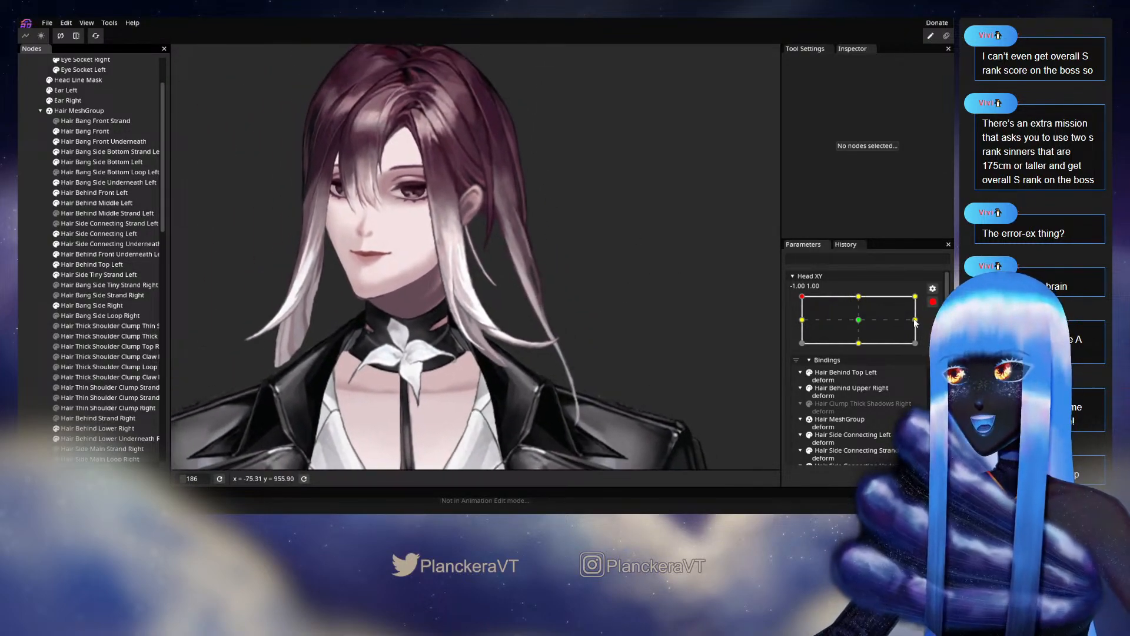
pyautogui.click(932, 301)
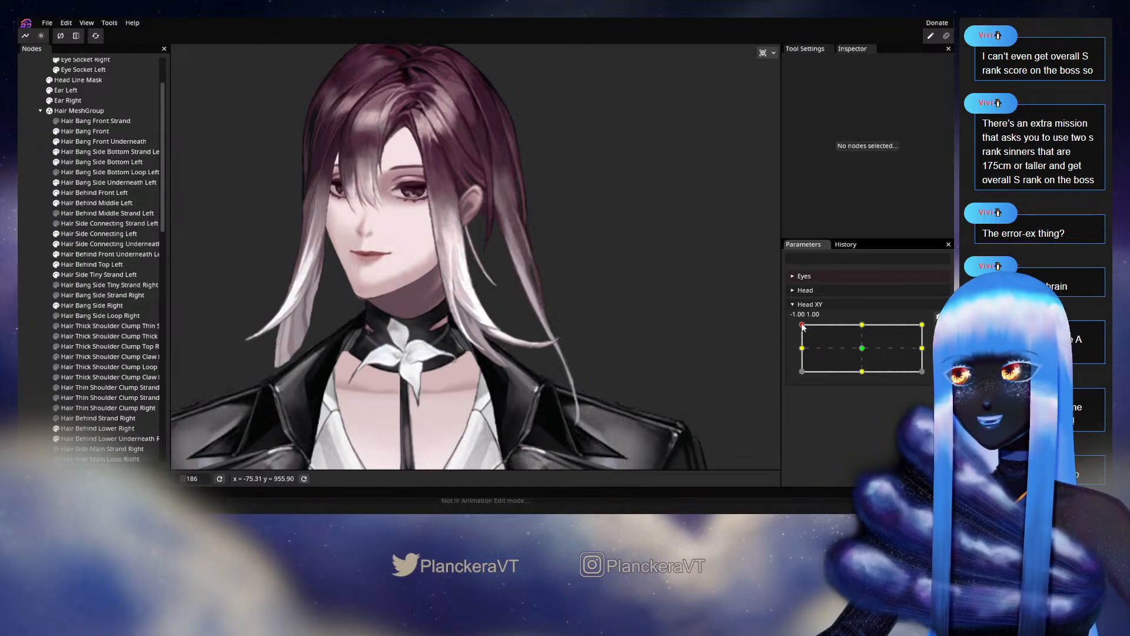
pyautogui.moveTo(802, 325)
pyautogui.mouseDown()
pyautogui.moveTo(863, 351)
pyautogui.moveTo(802, 326)
pyautogui.mouseUp()
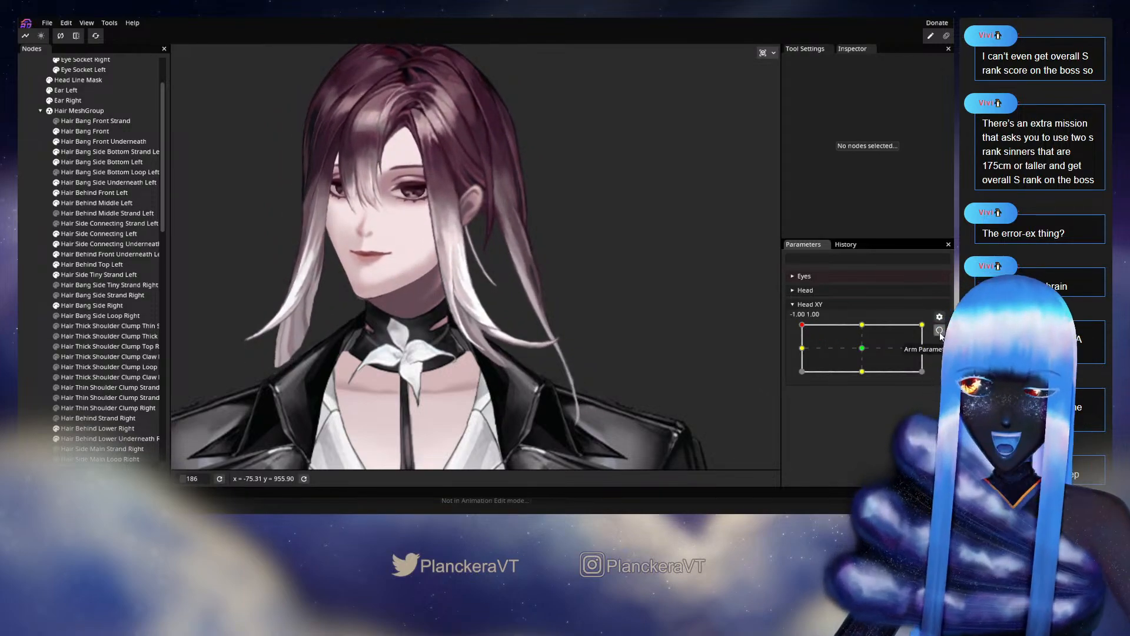
# - Reopen the Head XY -1.00, 1.00 keypoint and refine Hair Behind Middle Left's inner- and outer-edge vertices below the earlobe
pyautogui.click(940, 330)
pyautogui.scroll(3, 489, 313)
pyautogui.scroll(6, 489, 307)
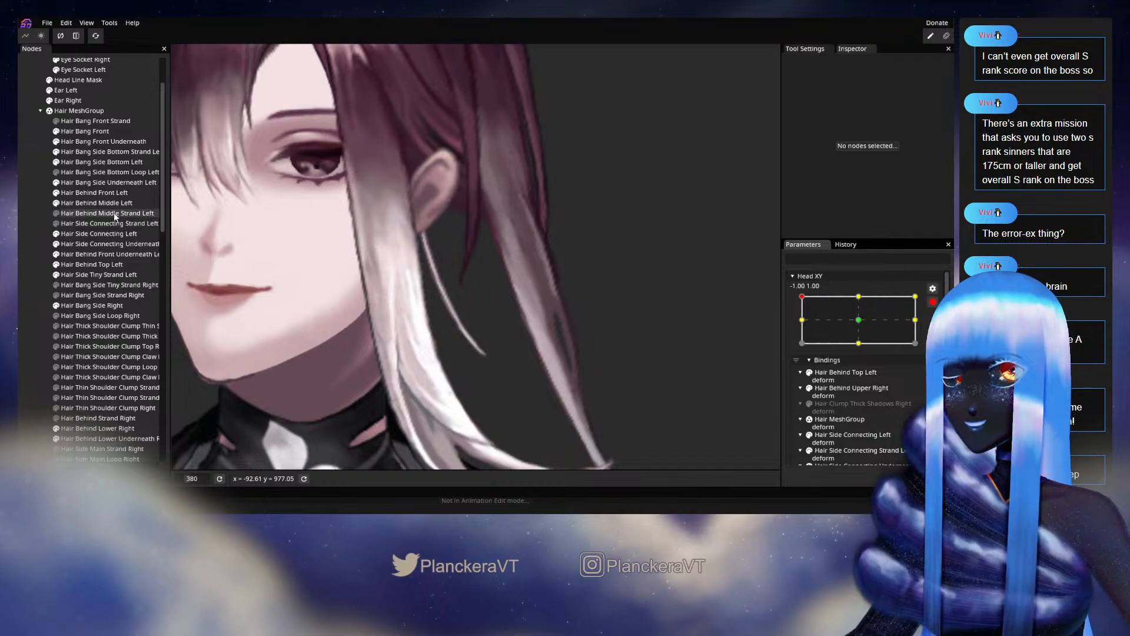
pyautogui.click(98, 203)
pyautogui.scroll(4, 502, 333)
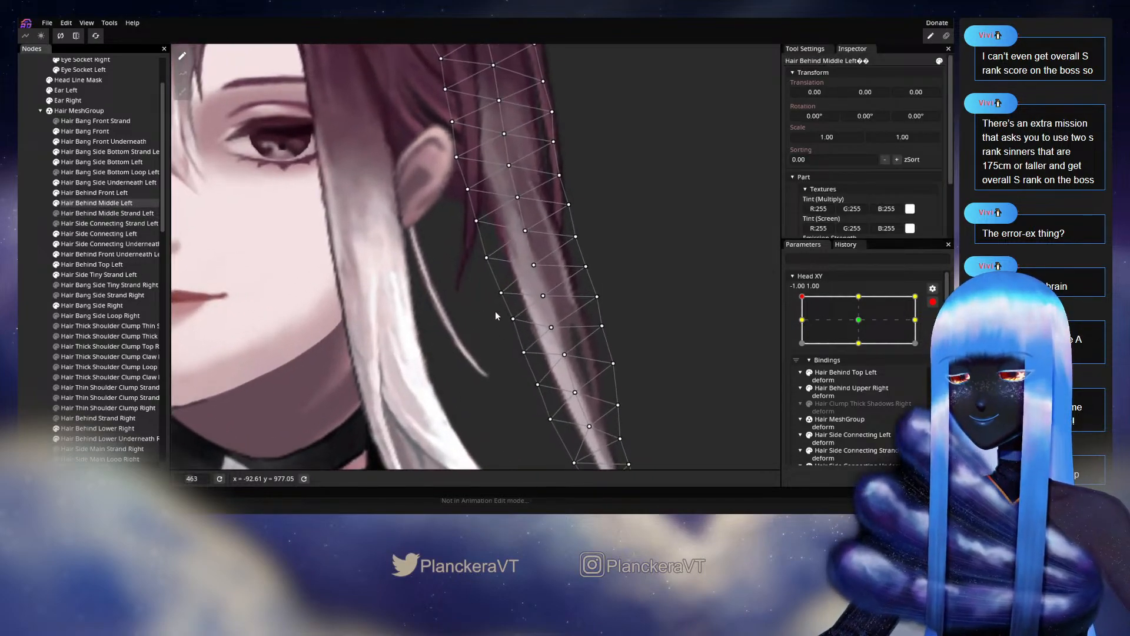
pyautogui.scroll(1, 474, 302)
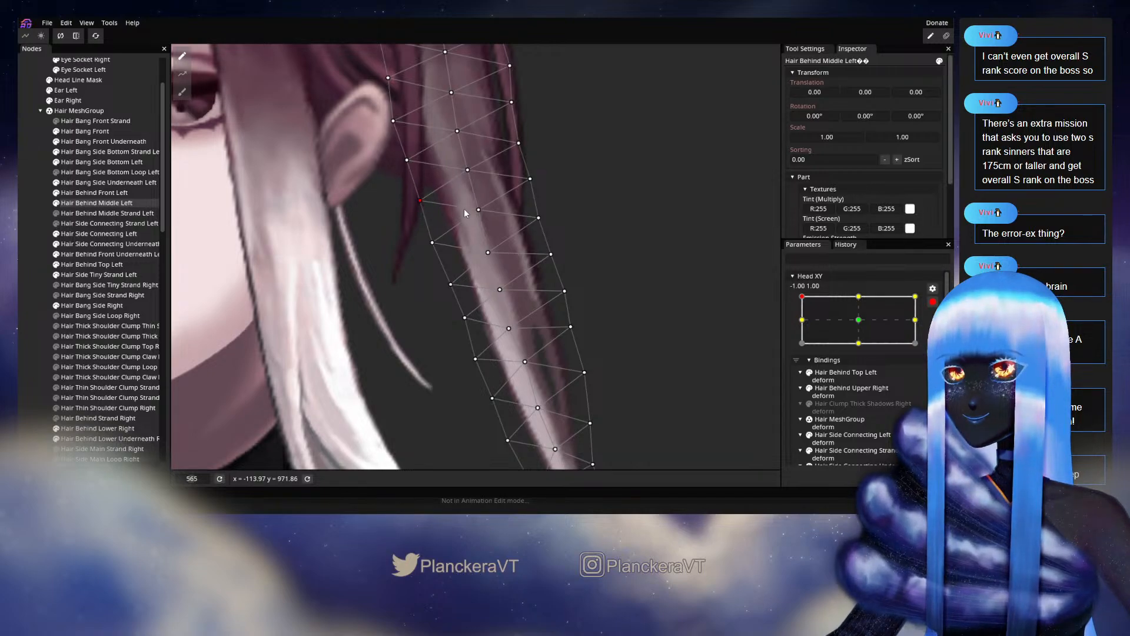
pyautogui.moveTo(464, 214); pyautogui.dragTo(481, 248)
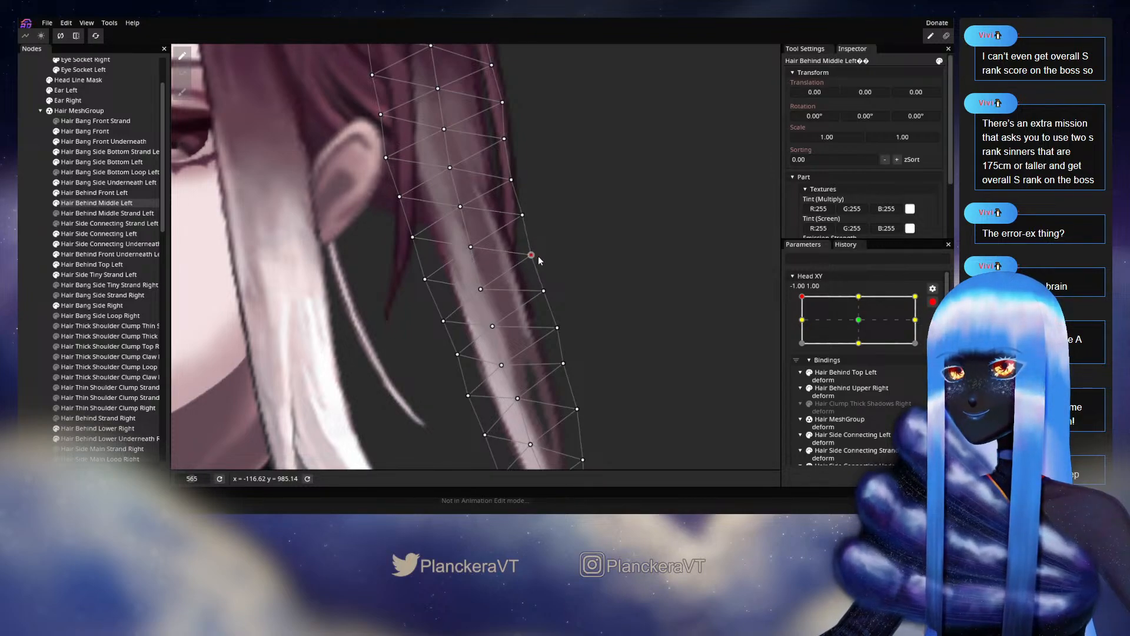
pyautogui.click(544, 291)
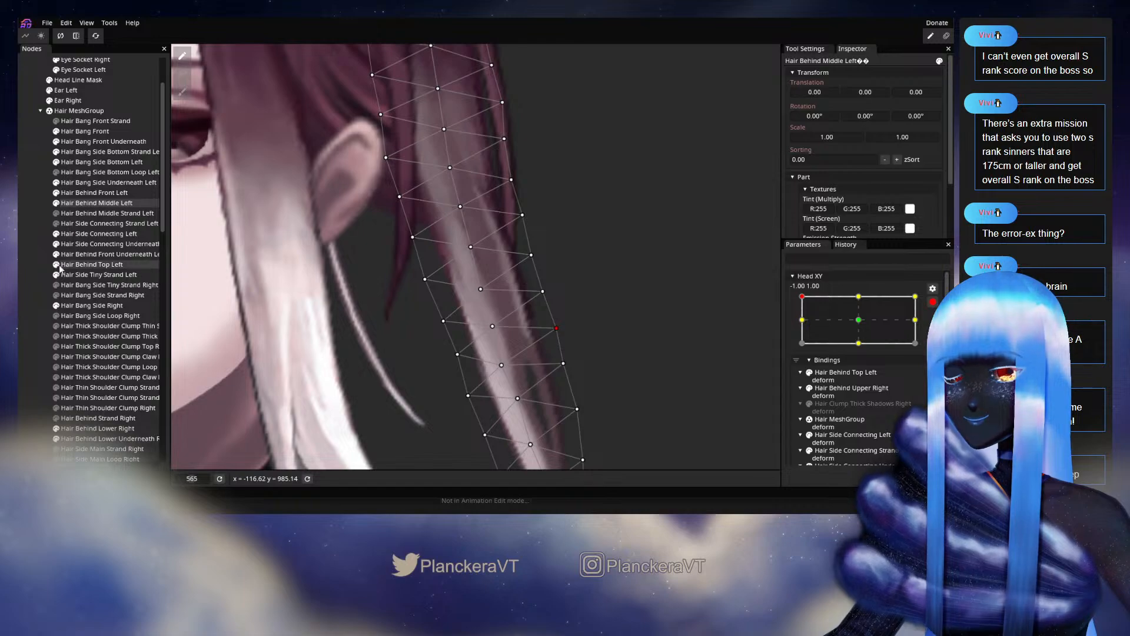
# - Deselect the hair mesh, stop editing the keypoint and compare the head turn between the Head XY centre and -1.00, 1.00
pyautogui.click(669, 313)
pyautogui.scroll(-4, 669, 313)
pyautogui.scroll(-5, 627, 317)
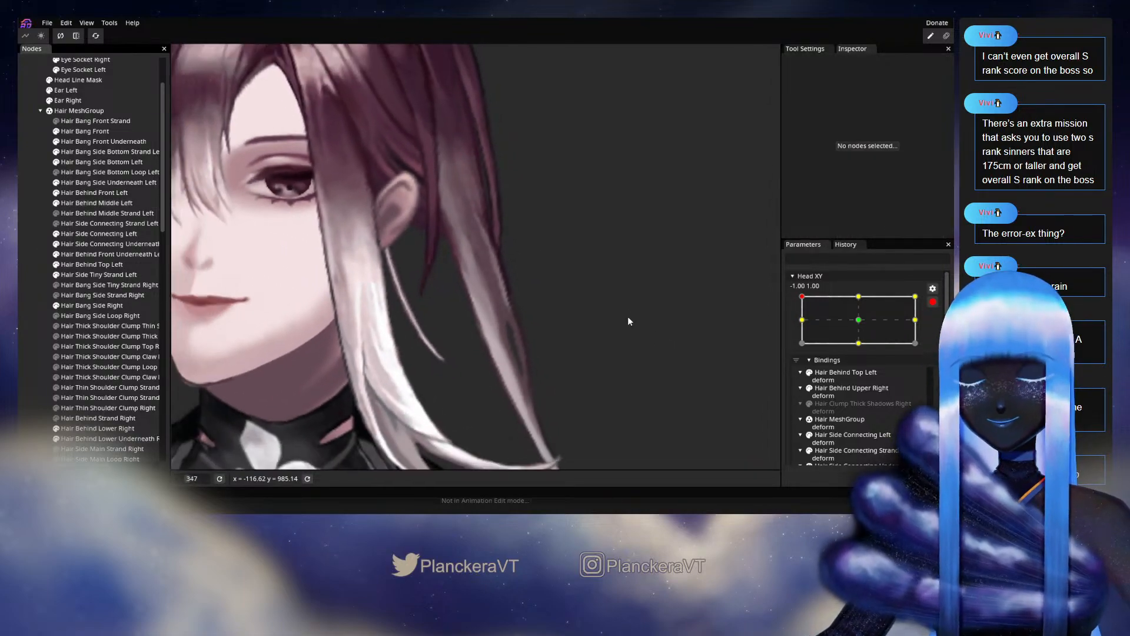
pyautogui.scroll(-2, 606, 318)
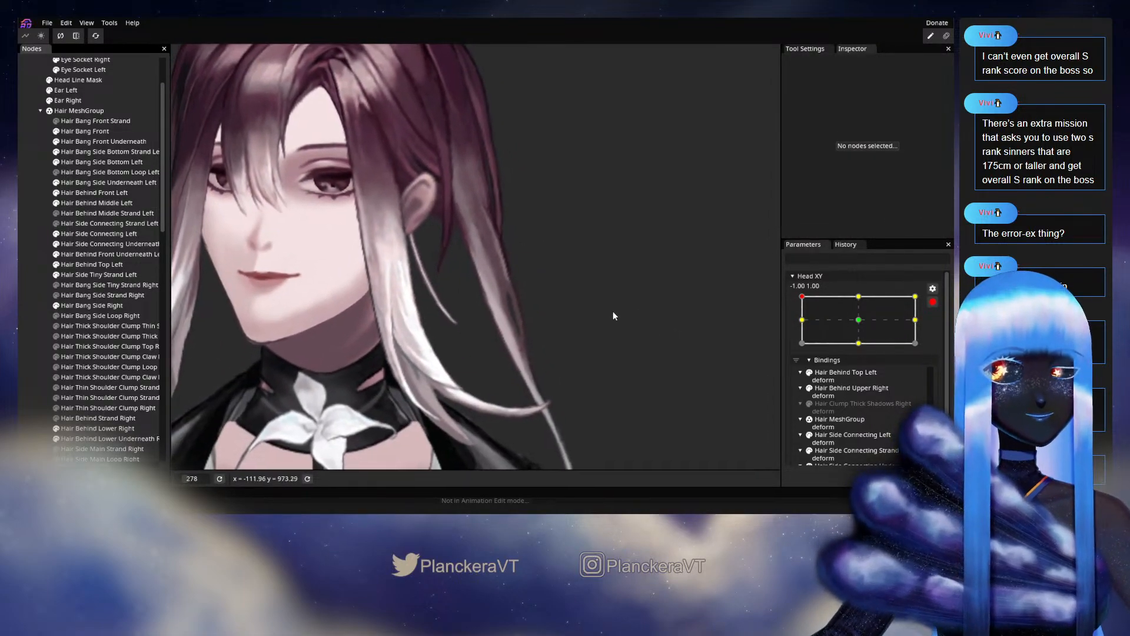
pyautogui.click(933, 302)
pyautogui.moveTo(803, 328)
pyautogui.mouseDown()
pyautogui.moveTo(863, 353)
pyautogui.moveTo(798, 326)
pyautogui.mouseUp()
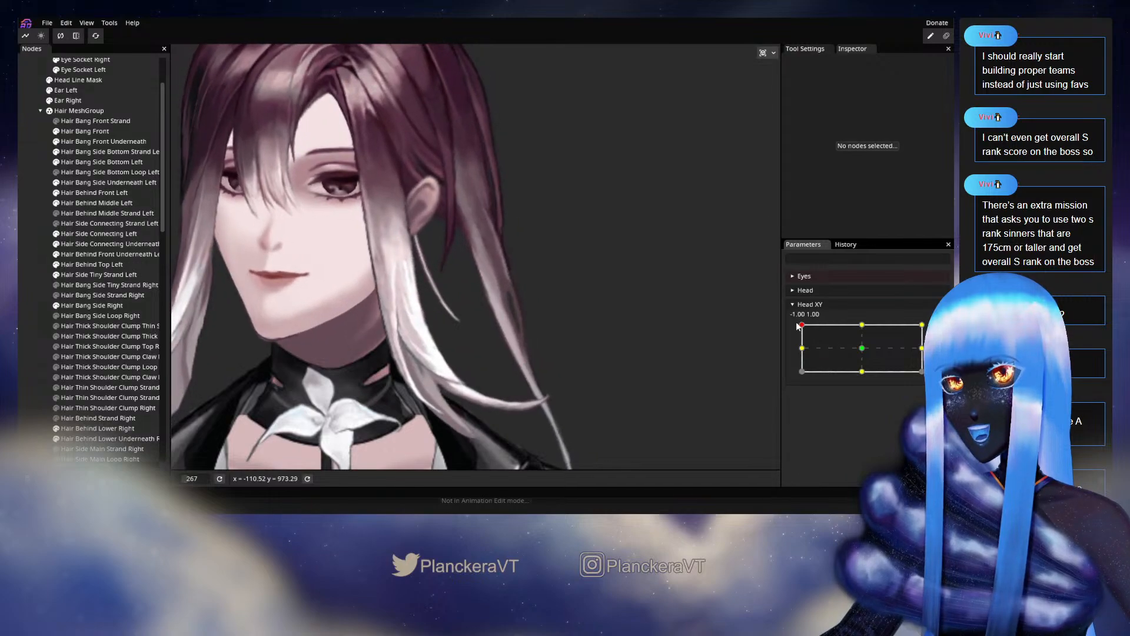
pyautogui.moveTo(856, 350); pyautogui.dragTo(813, 323)
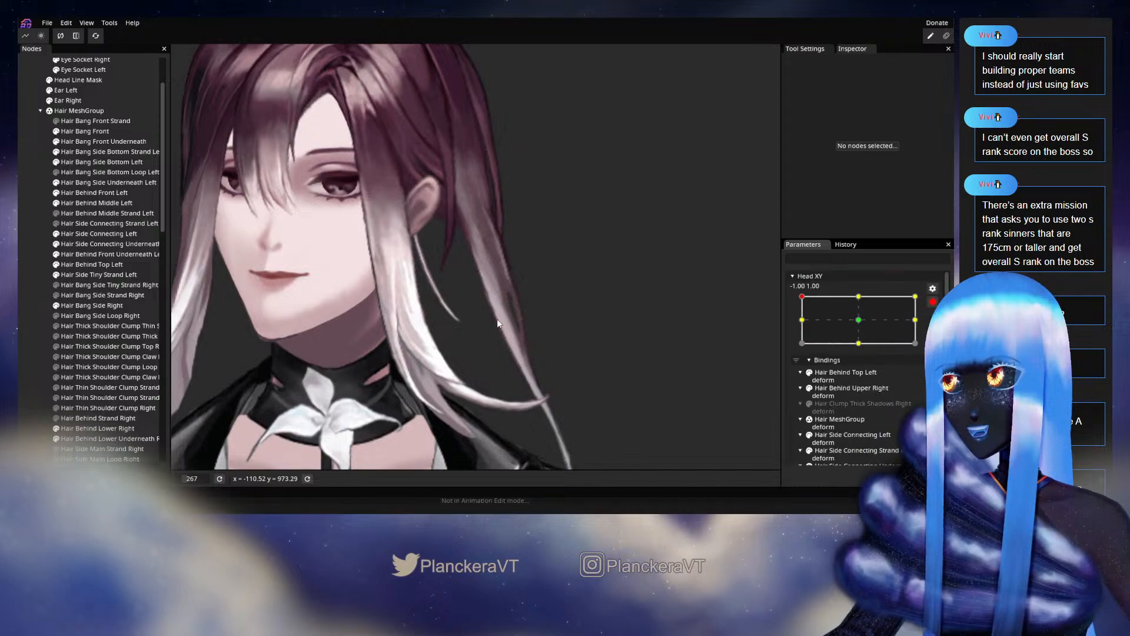
# - Refine Hair Behind Middle Left below the ear by nudging its outer-edge and centre vertices slightly downward and outward
pyautogui.scroll(5, 497, 319)
pyautogui.scroll(3, 555, 302)
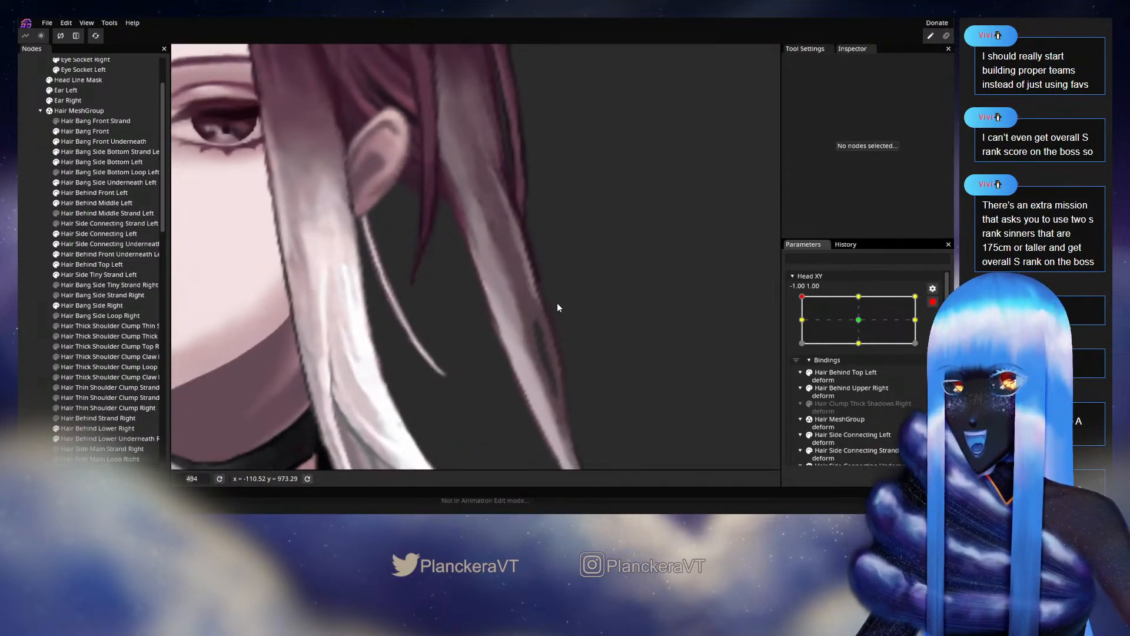
pyautogui.click(136, 206)
pyautogui.scroll(1, 503, 283)
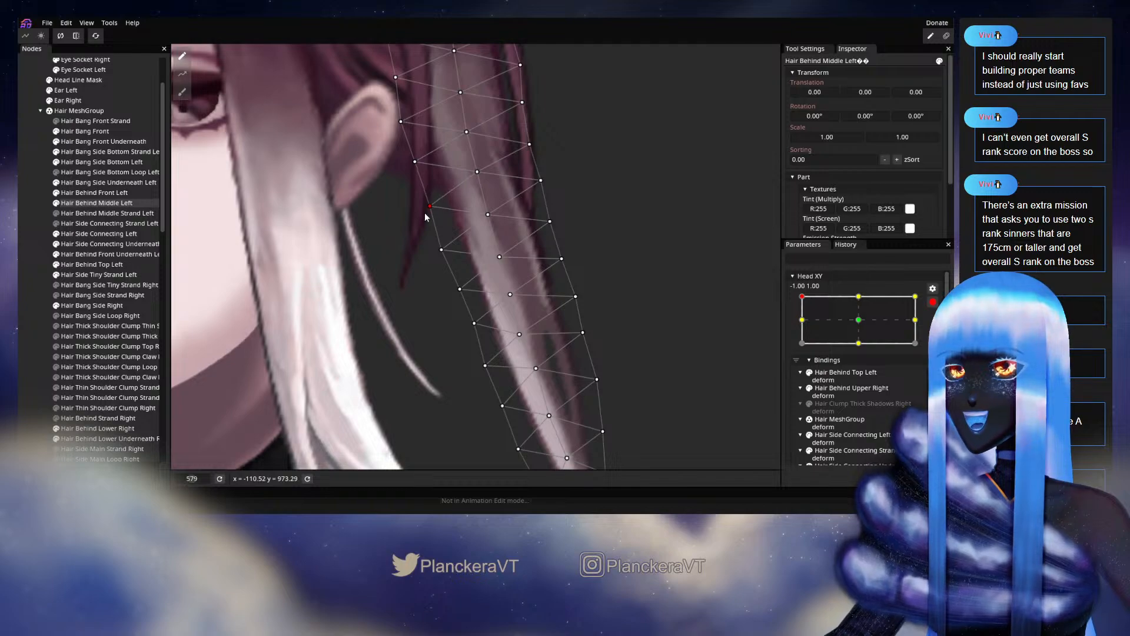
pyautogui.moveTo(551, 223); pyautogui.dragTo(553, 233)
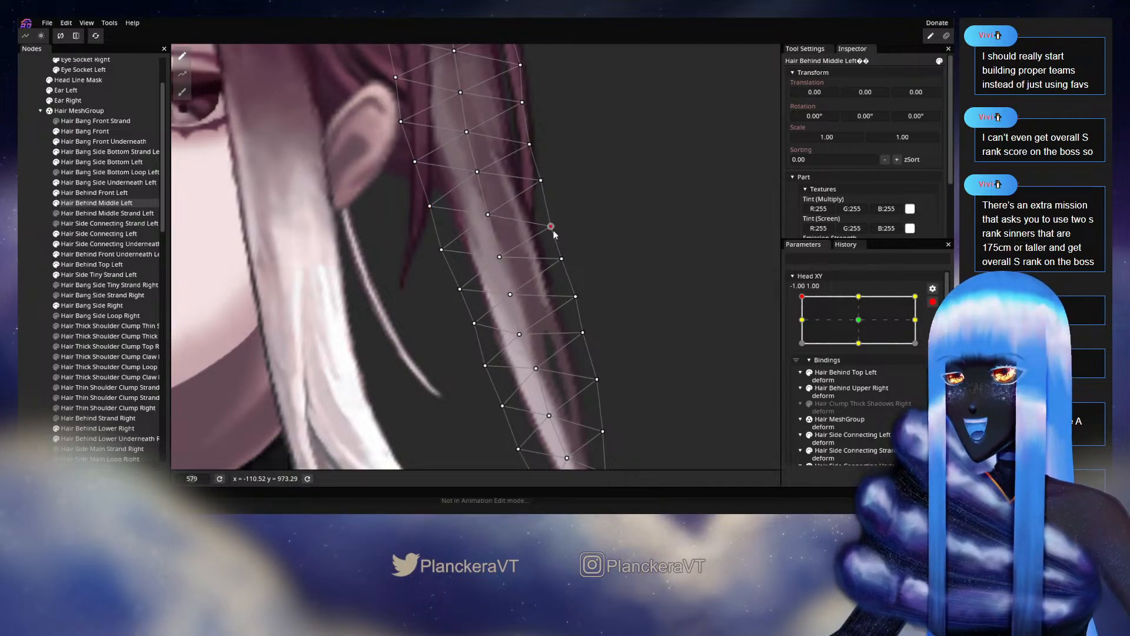
pyautogui.moveTo(542, 180); pyautogui.dragTo(545, 186)
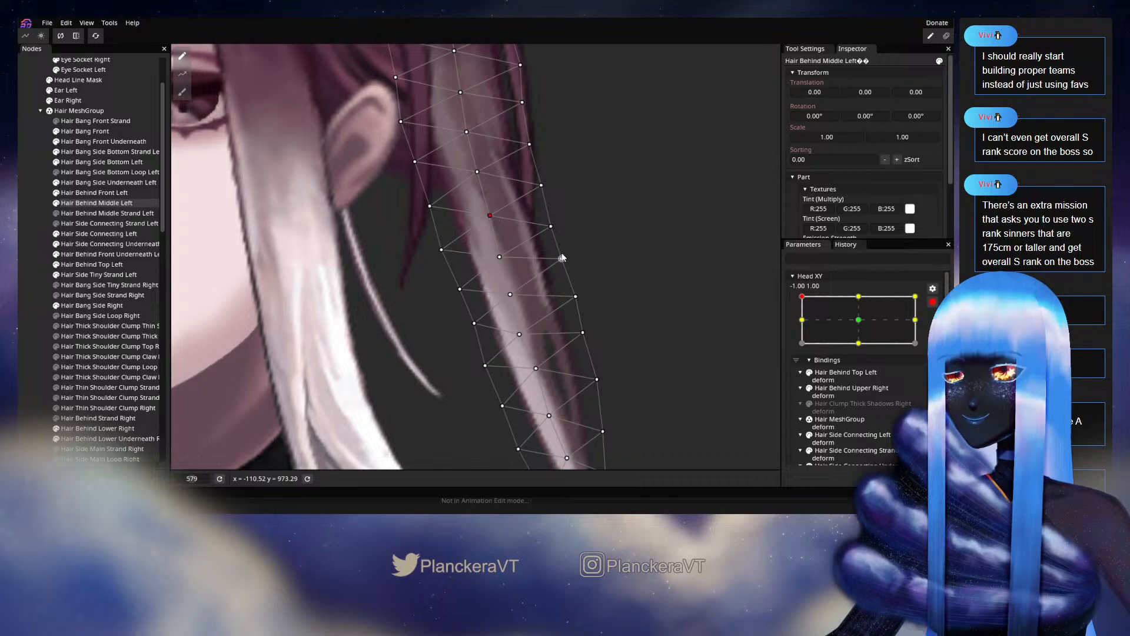
pyautogui.moveTo(562, 257); pyautogui.dragTo(565, 264)
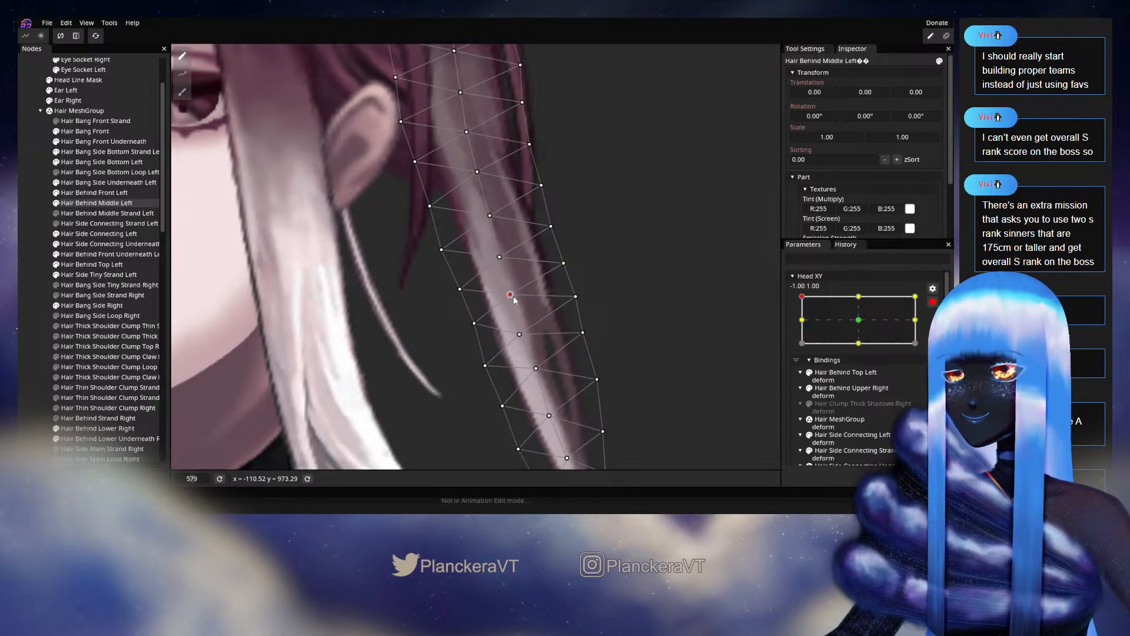
pyautogui.moveTo(513, 297); pyautogui.dragTo(515, 301)
# - Smooth the lower inner edge of Hair Behind Middle Left by making small adjustments to its inner-edge, centre and outer-edge vertices
pyautogui.moveTo(563, 263); pyautogui.dragTo(465, 272)
pyautogui.scroll(-3, 569, 275)
pyautogui.moveTo(455, 227); pyautogui.dragTo(458, 233)
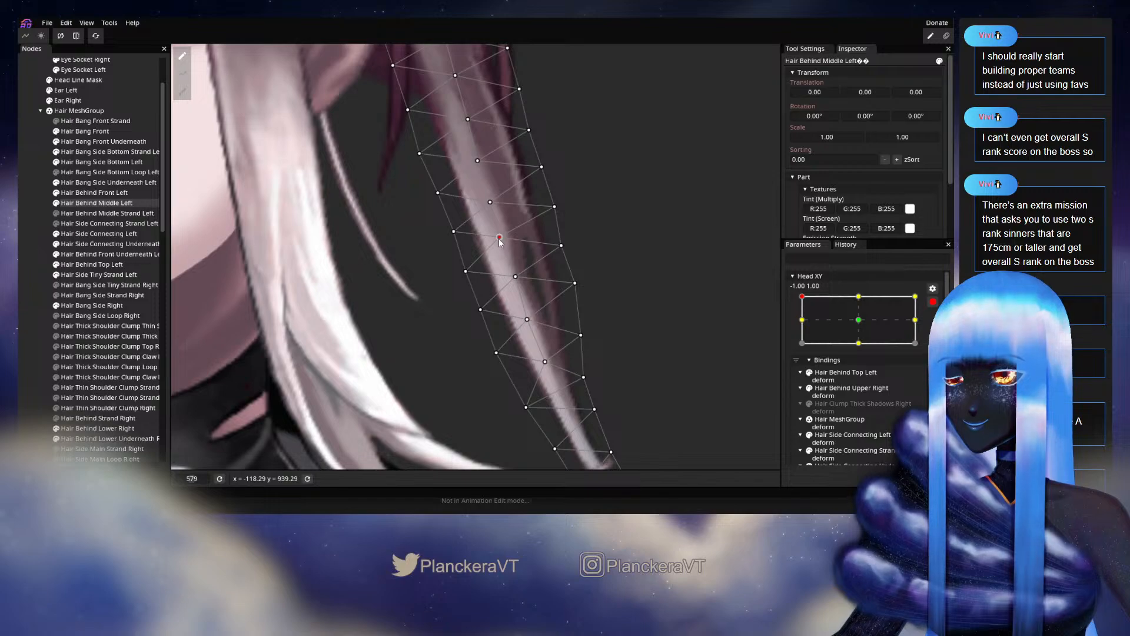
pyautogui.moveTo(468, 277); pyautogui.dragTo(472, 274)
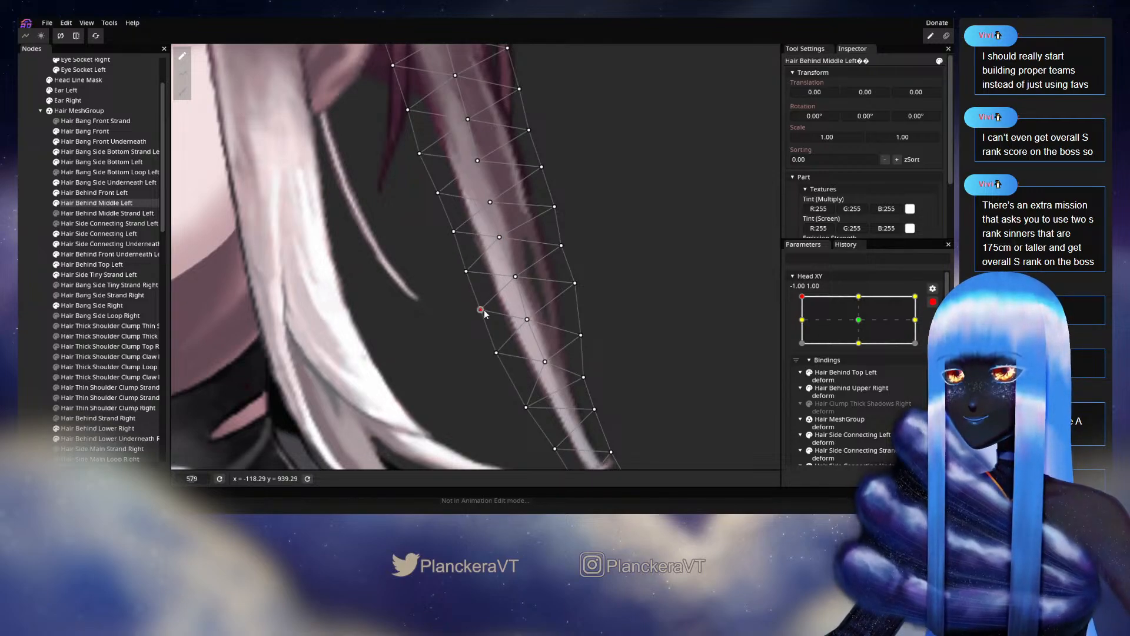
pyautogui.scroll(3, 471, 303)
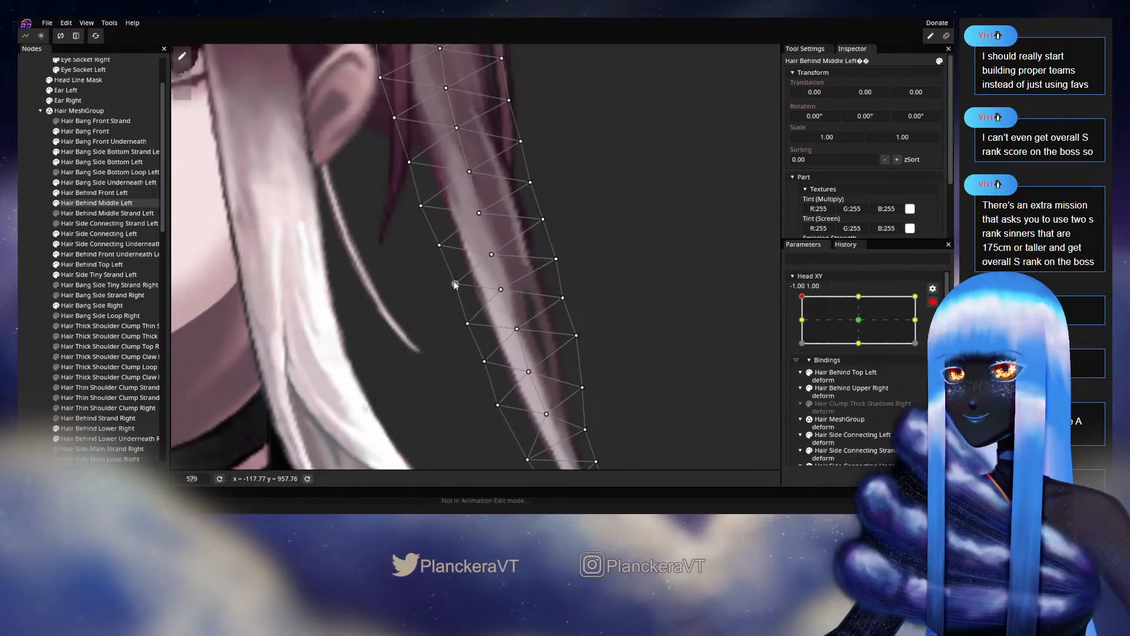
pyautogui.moveTo(459, 285); pyautogui.dragTo(465, 284)
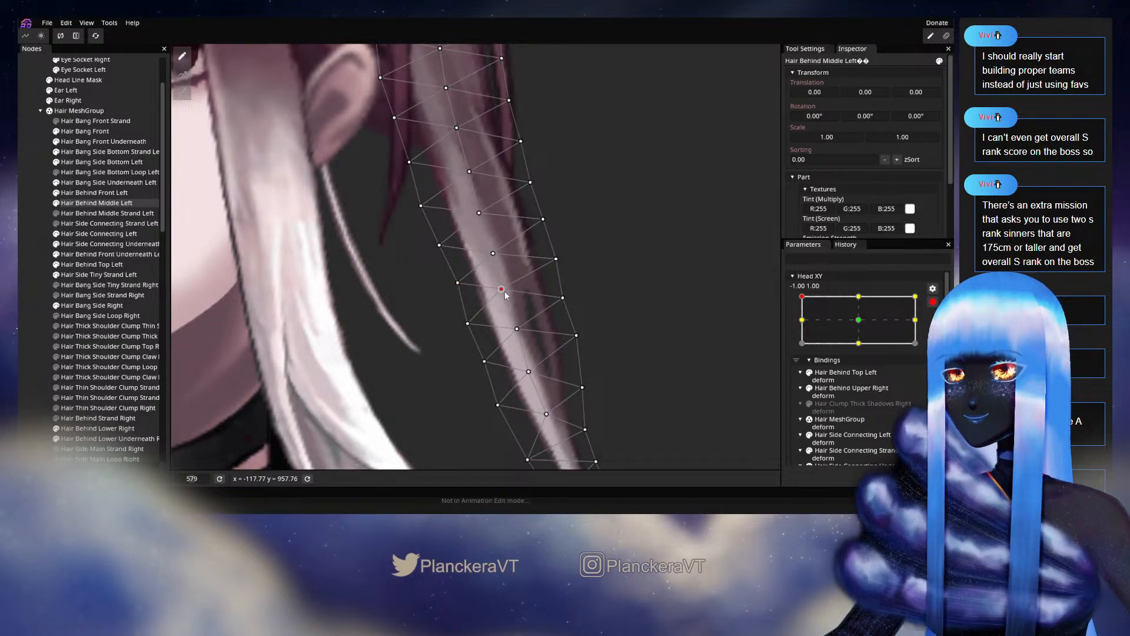
pyautogui.click(458, 283)
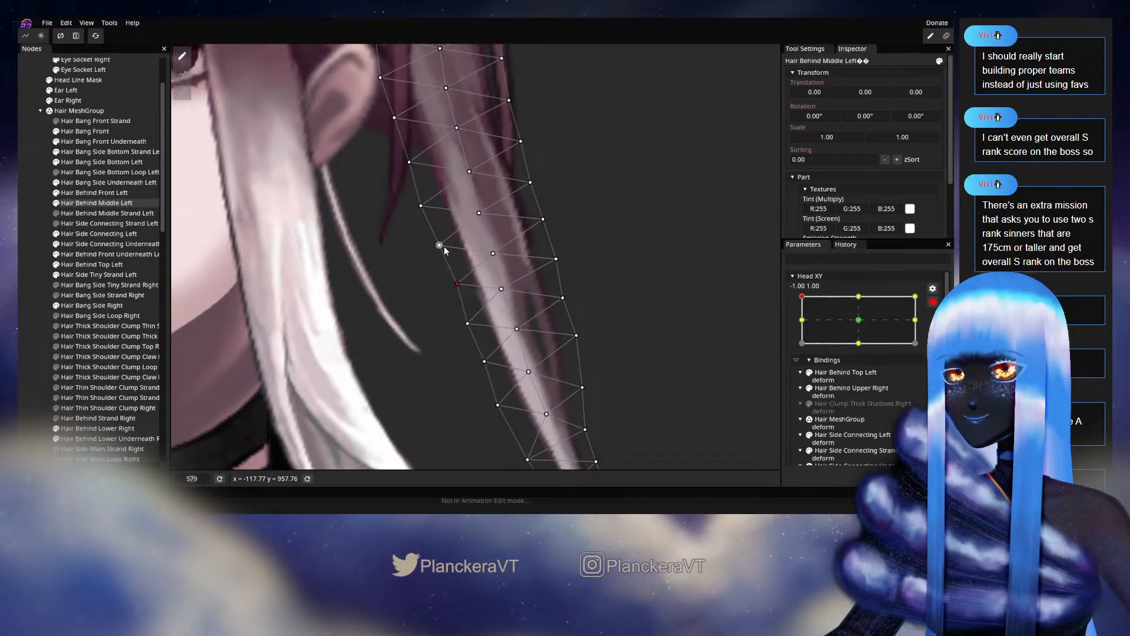
pyautogui.click(543, 220)
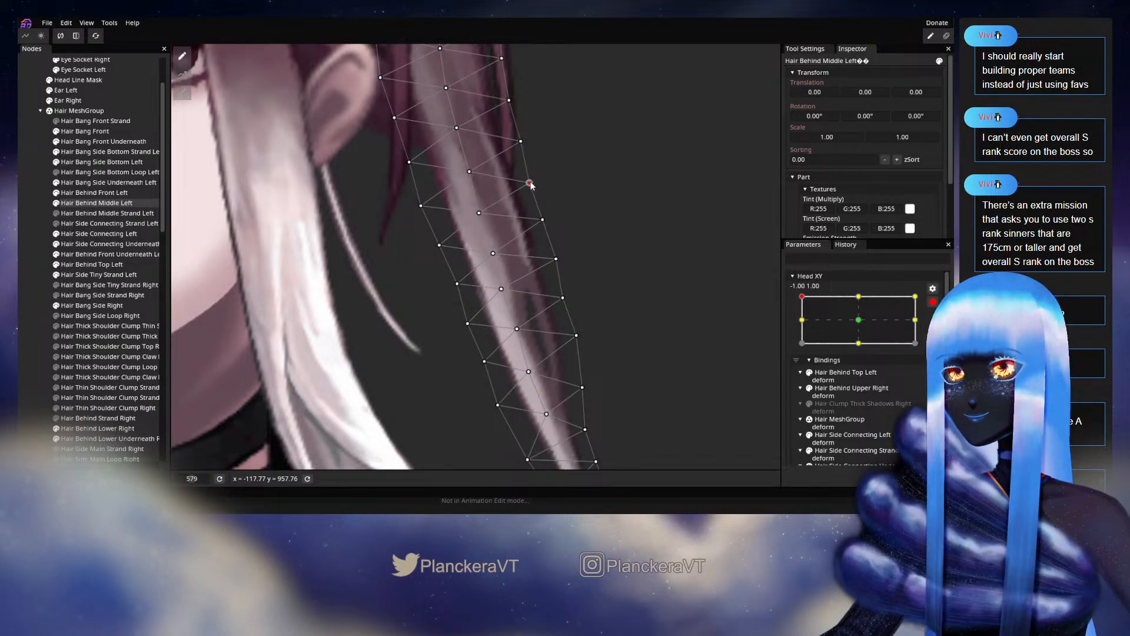
# - Deselect Hair Behind Middle Left, stop editing the keypoint and preview the head turn by moving Head XY around -1.00, 1.00
pyautogui.click(441, 275)
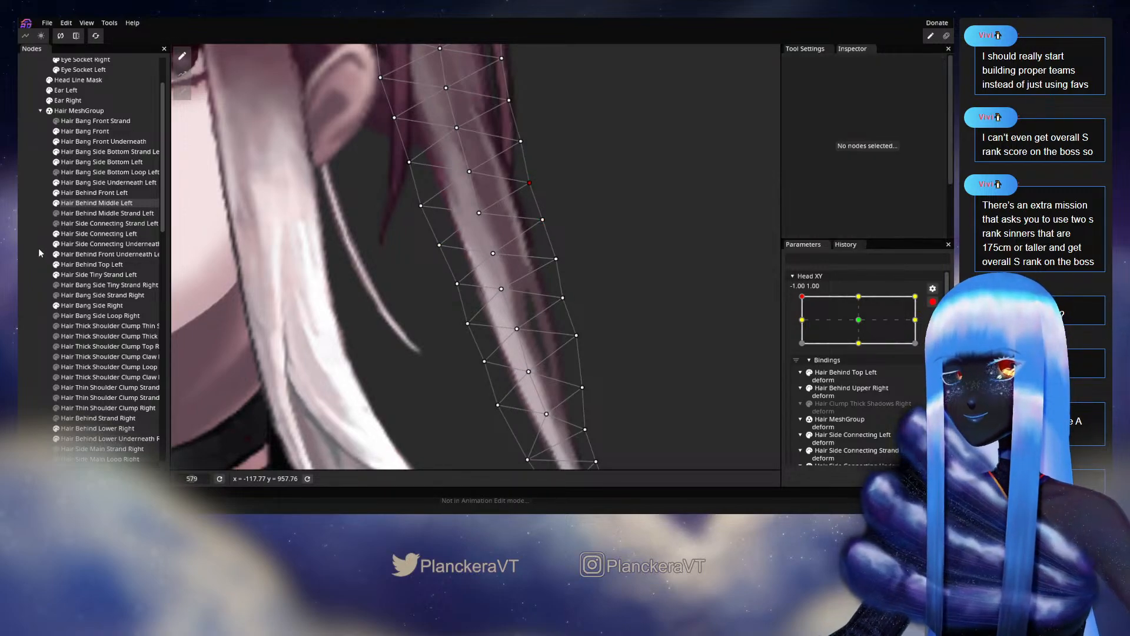
pyautogui.scroll(-4, 606, 294)
pyautogui.scroll(-5, 589, 284)
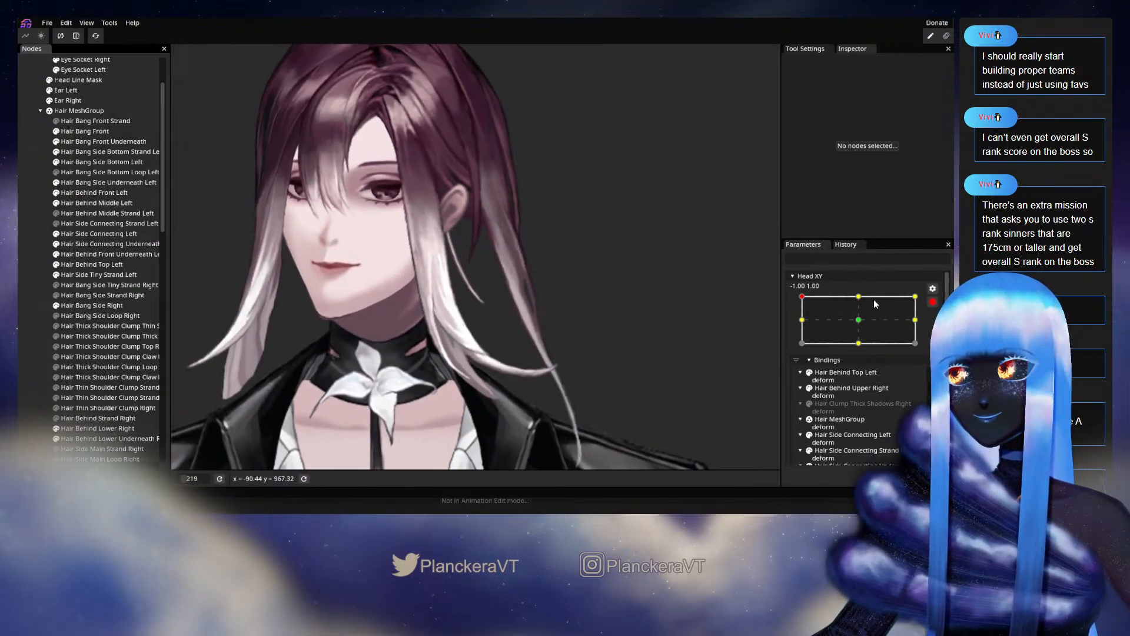
pyautogui.click(932, 301)
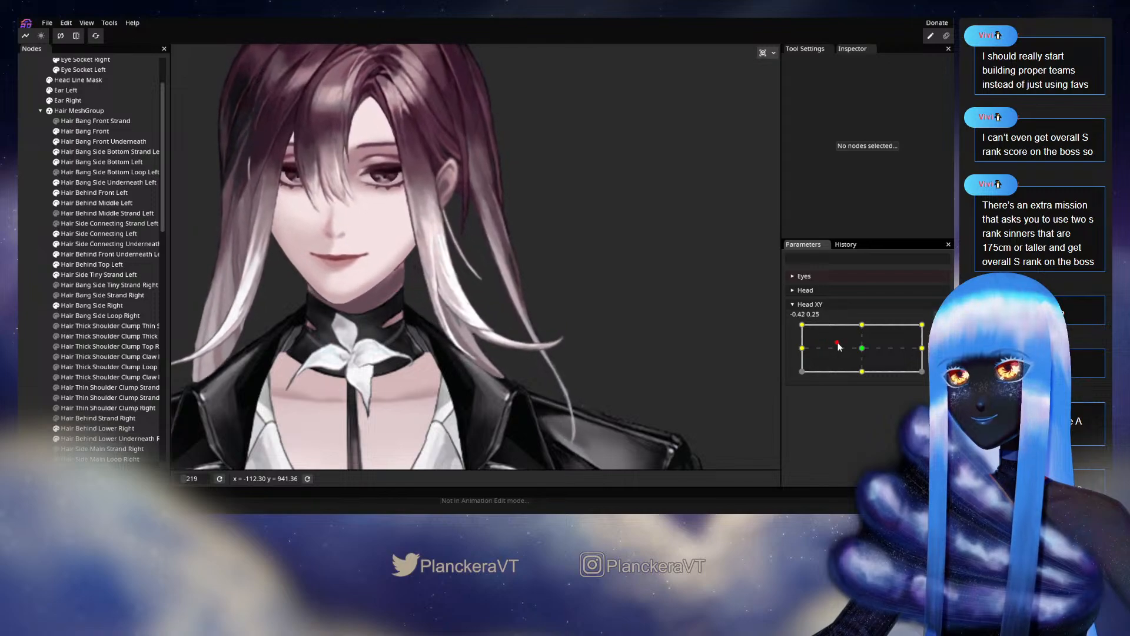
pyautogui.moveTo(803, 326)
pyautogui.mouseDown()
pyautogui.moveTo(863, 351)
pyautogui.moveTo(802, 328)
pyautogui.mouseUp()
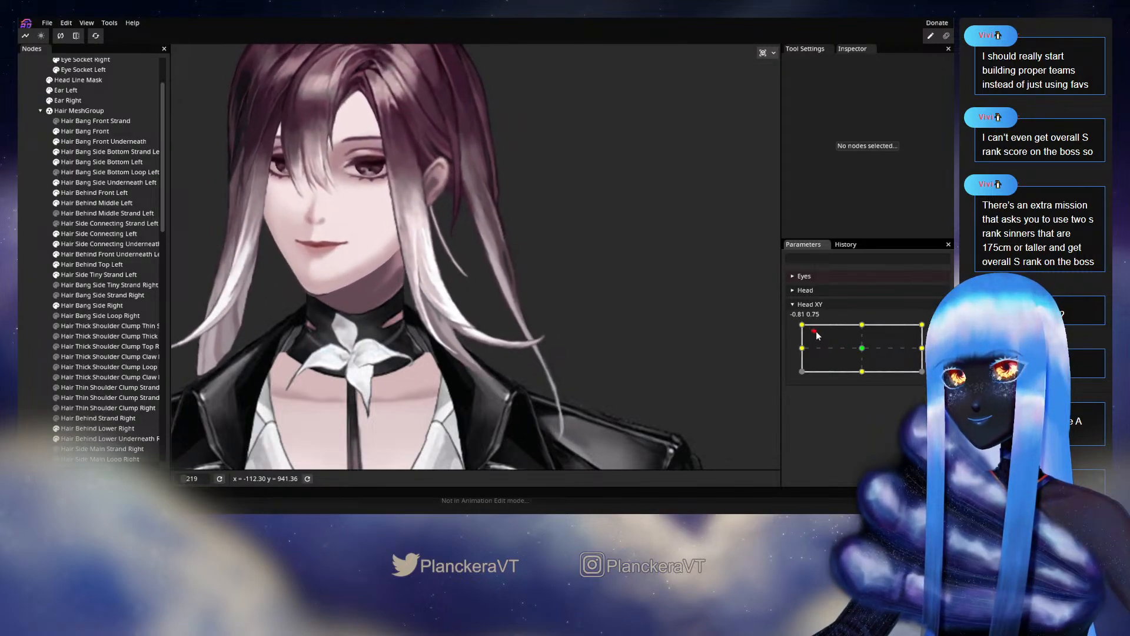
# - Examine the hair behind the ear up close, with and without Hair Behind Middle Left's mesh, while varying Head XY near -1.00, 1.00
pyautogui.scroll(3, 540, 282)
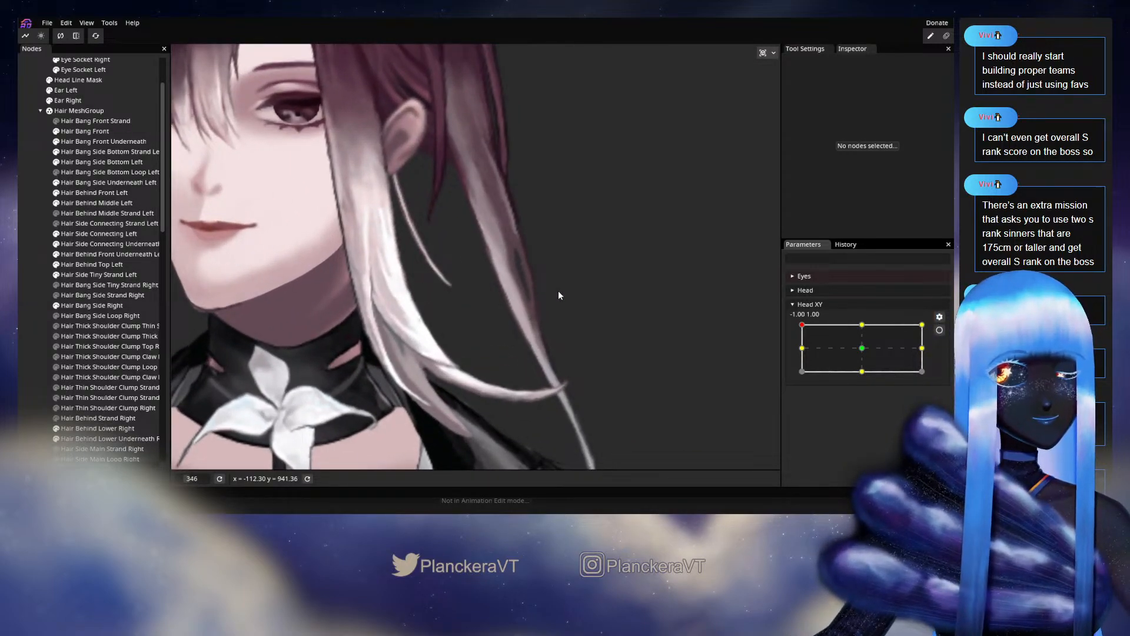
pyautogui.moveTo(564, 284); pyautogui.dragTo(584, 348)
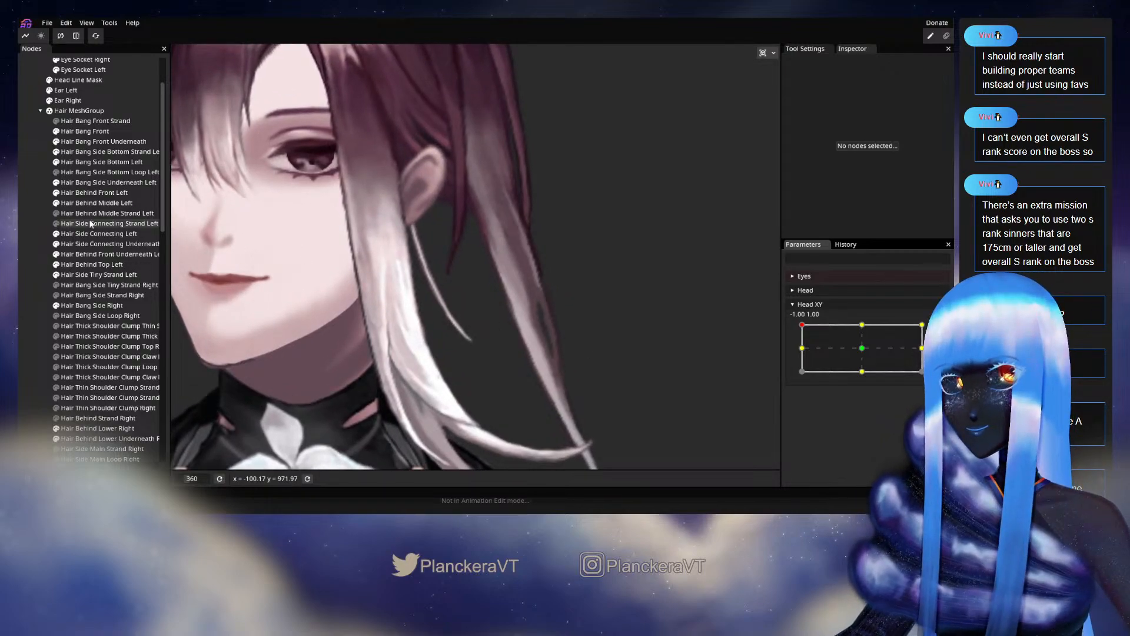
pyautogui.click(95, 202)
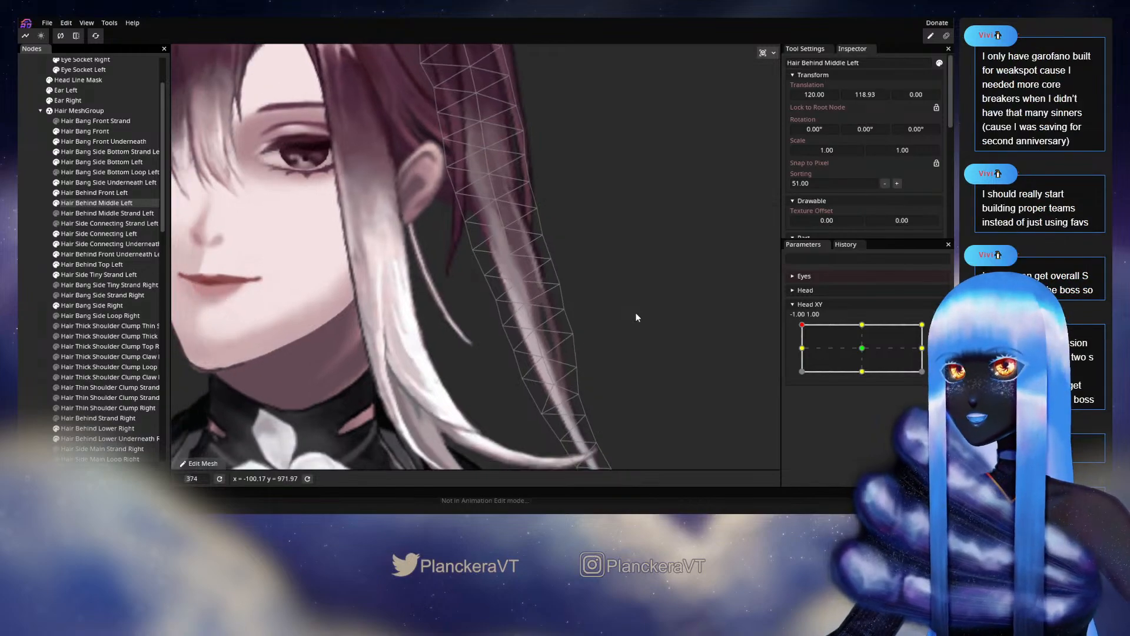
pyautogui.moveTo(802, 325)
pyautogui.mouseDown()
pyautogui.moveTo(864, 351)
pyautogui.moveTo(792, 318)
pyautogui.mouseUp()
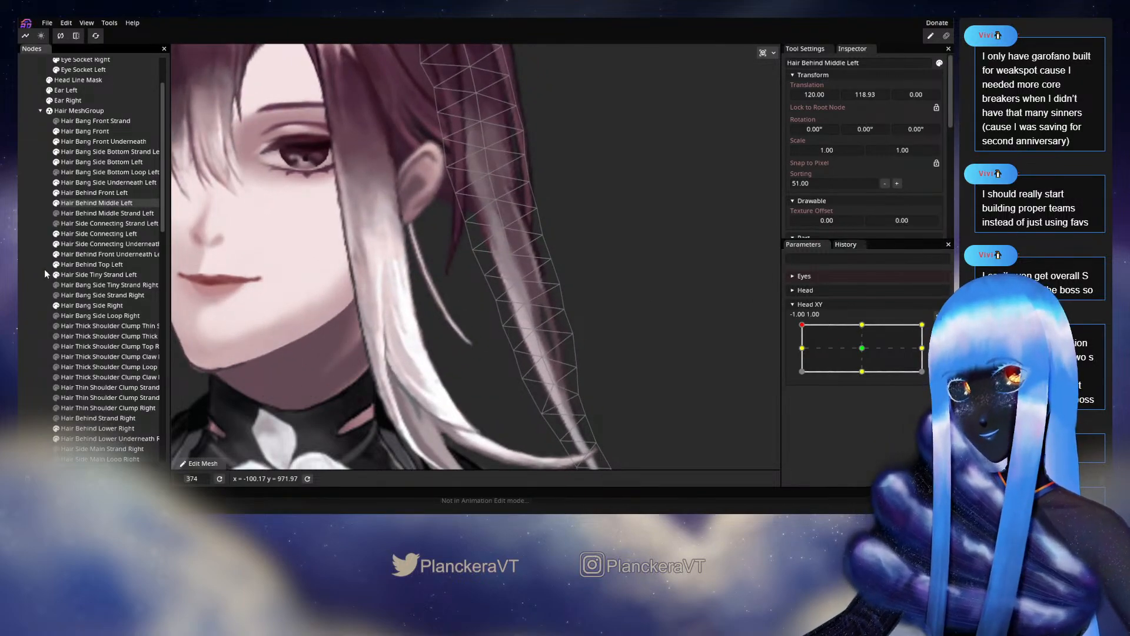
pyautogui.click(26, 288)
pyautogui.scroll(3, 606, 285)
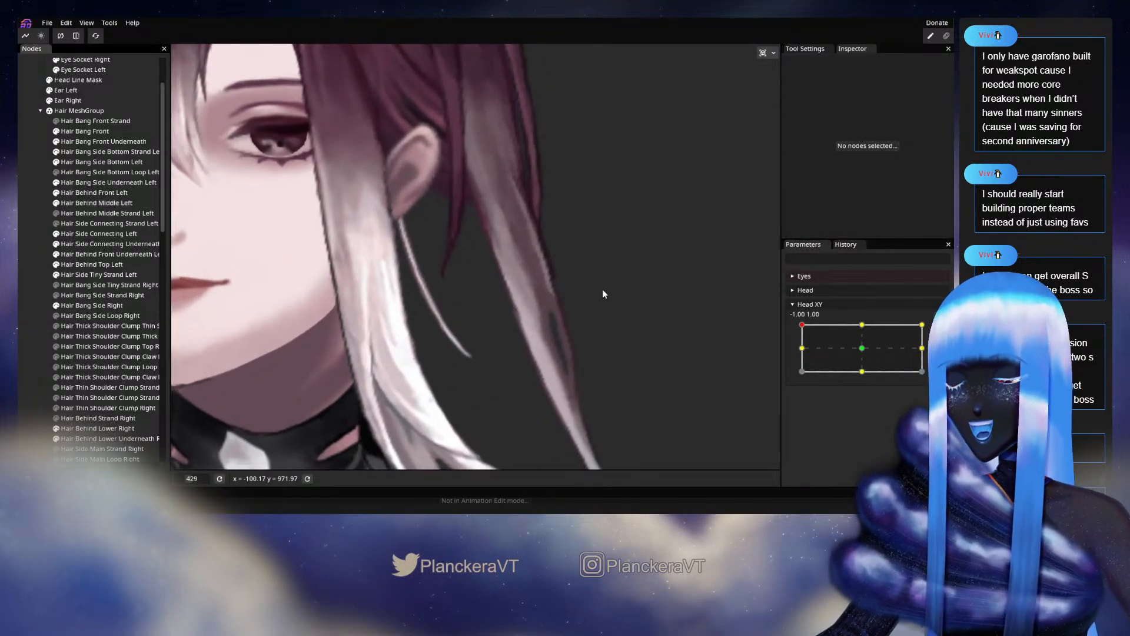
pyautogui.moveTo(653, 247); pyautogui.dragTo(676, 314)
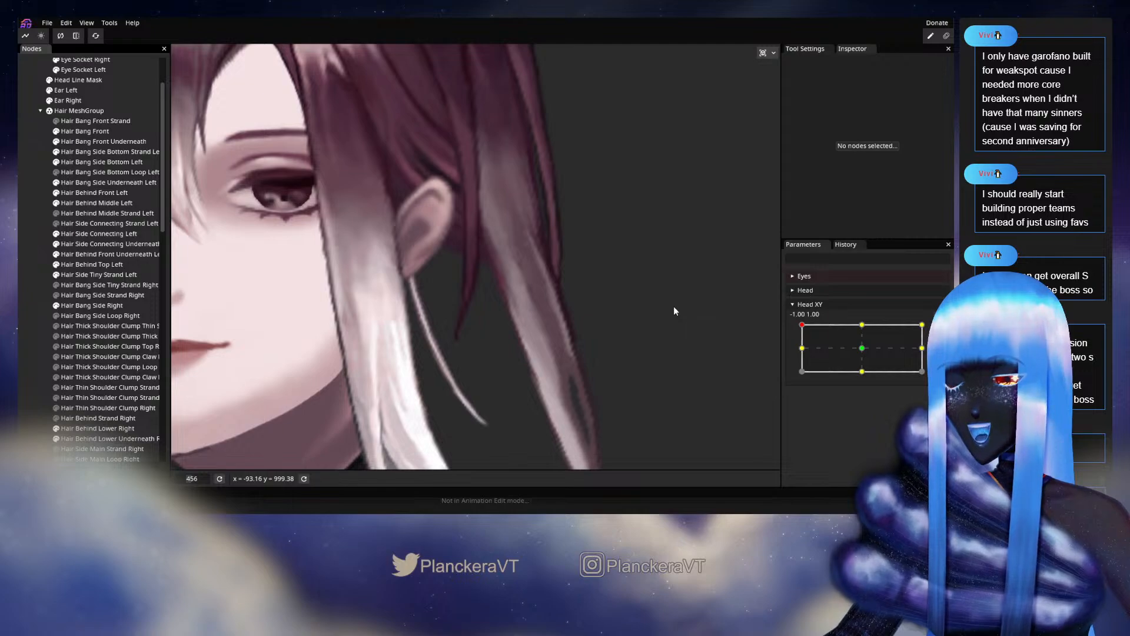
pyautogui.scroll(-2, 664, 303)
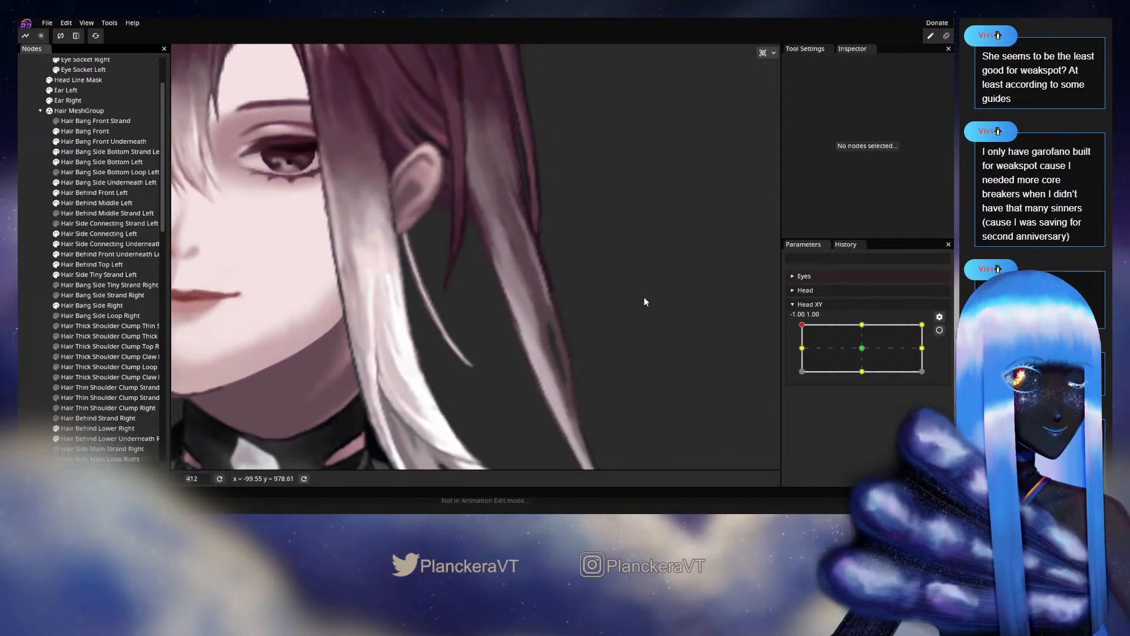
pyautogui.moveTo(638, 300); pyautogui.dragTo(654, 311)
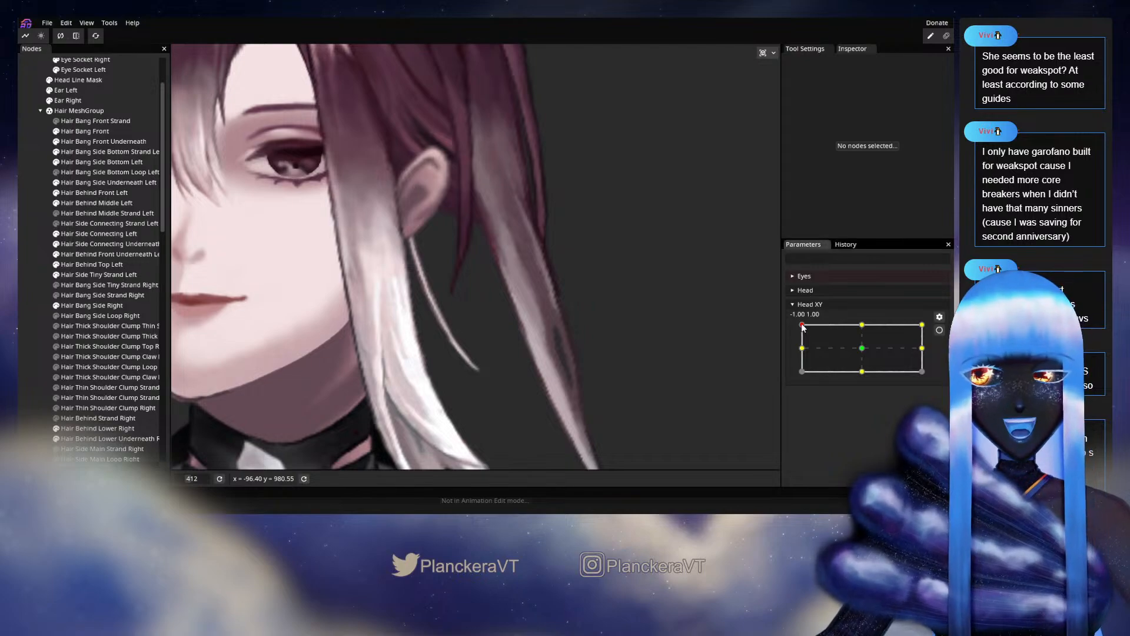
pyautogui.moveTo(802, 325)
pyautogui.mouseDown()
pyautogui.moveTo(862, 350)
pyautogui.moveTo(802, 325)
pyautogui.mouseUp()
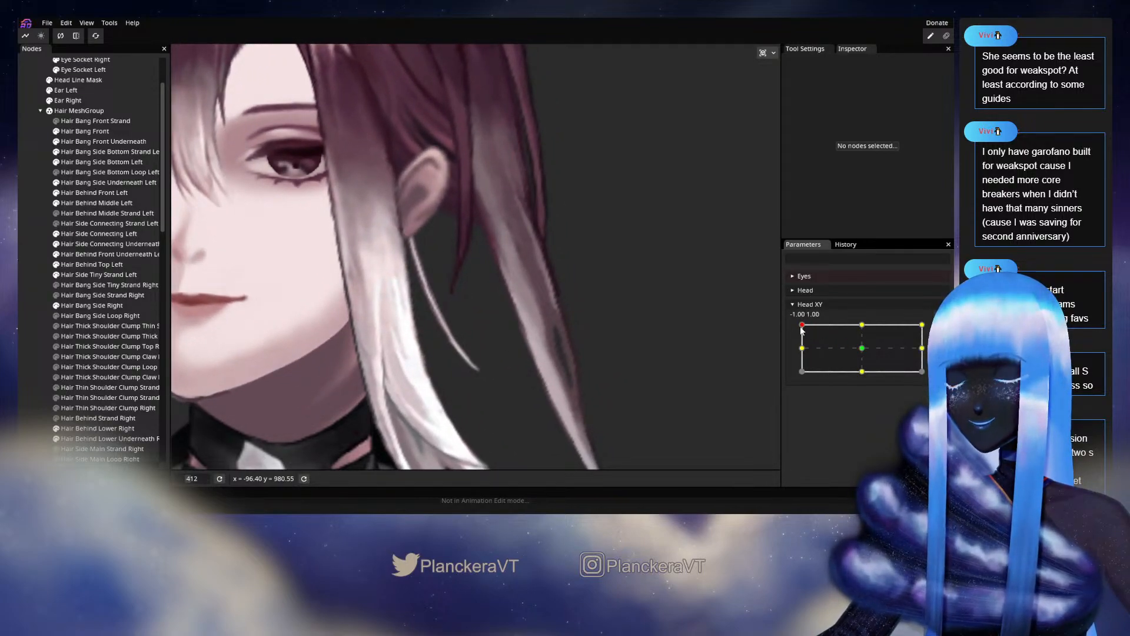
pyautogui.moveTo(801, 330)
pyautogui.mouseDown()
pyautogui.moveTo(863, 350)
pyautogui.moveTo(800, 324)
pyautogui.mouseUp()
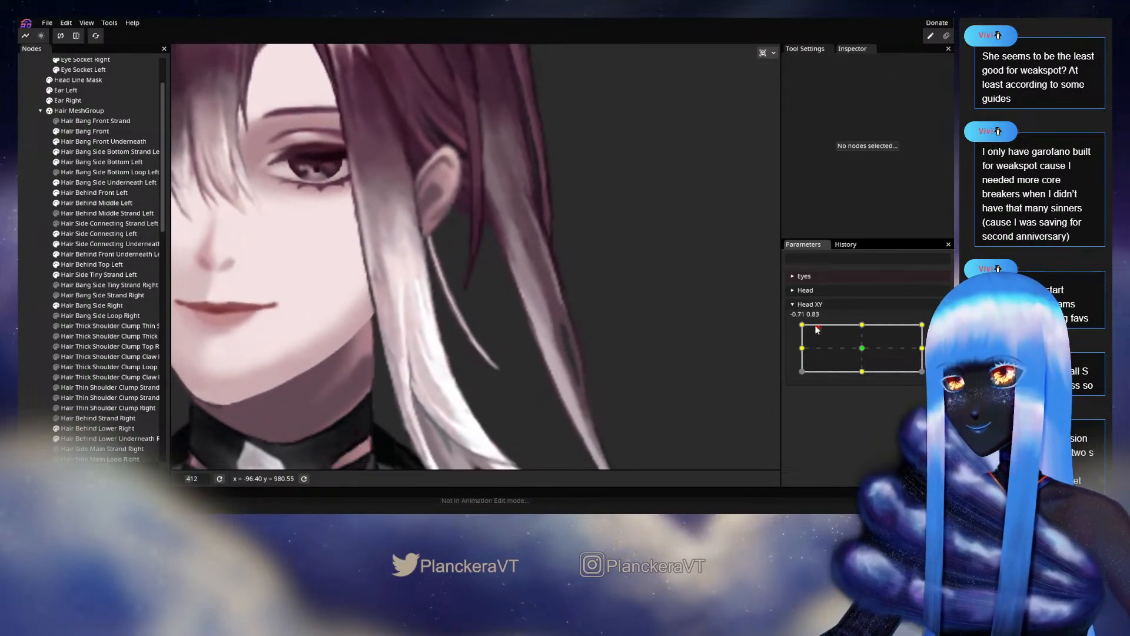
# - Reopen the Head XY -1.00, 1.00 keypoint and fine-tune Hair Behind Middle Left's edge and centre vertices around earlobe height
pyautogui.scroll(4, 539, 231)
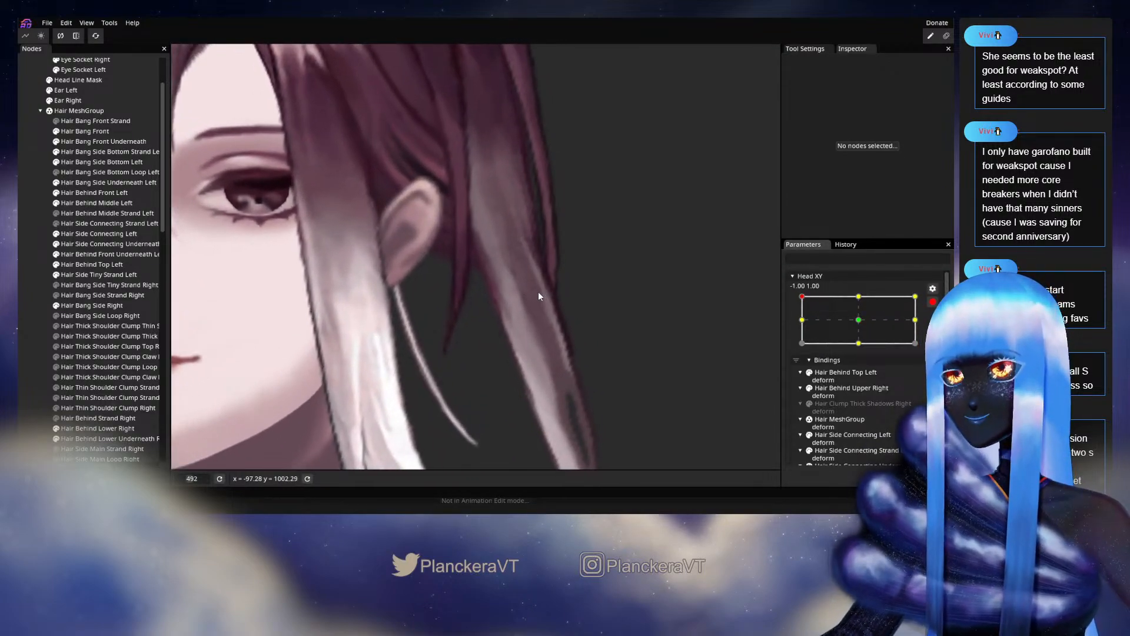
pyautogui.click(93, 204)
pyautogui.scroll(4, 524, 263)
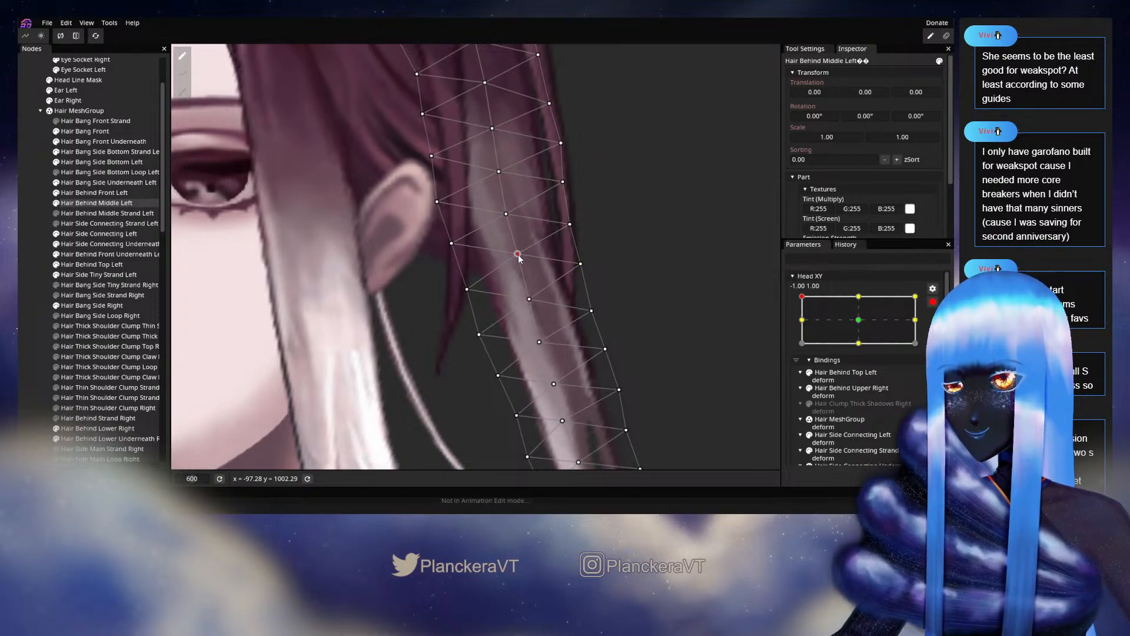
pyautogui.click(570, 225)
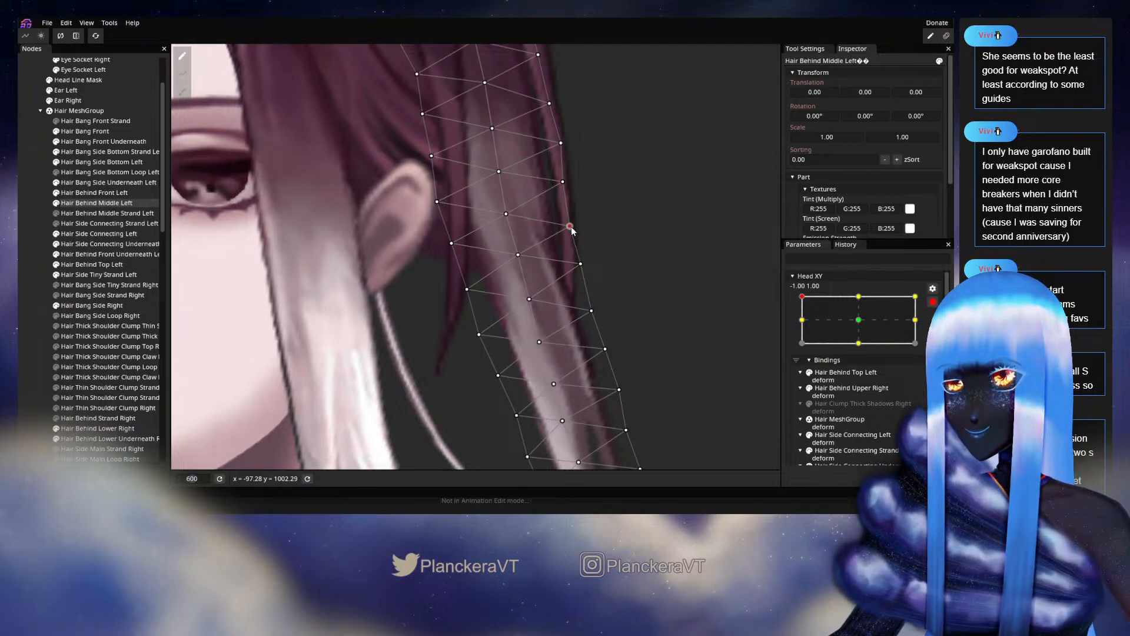
pyautogui.scroll(-2, 548, 231)
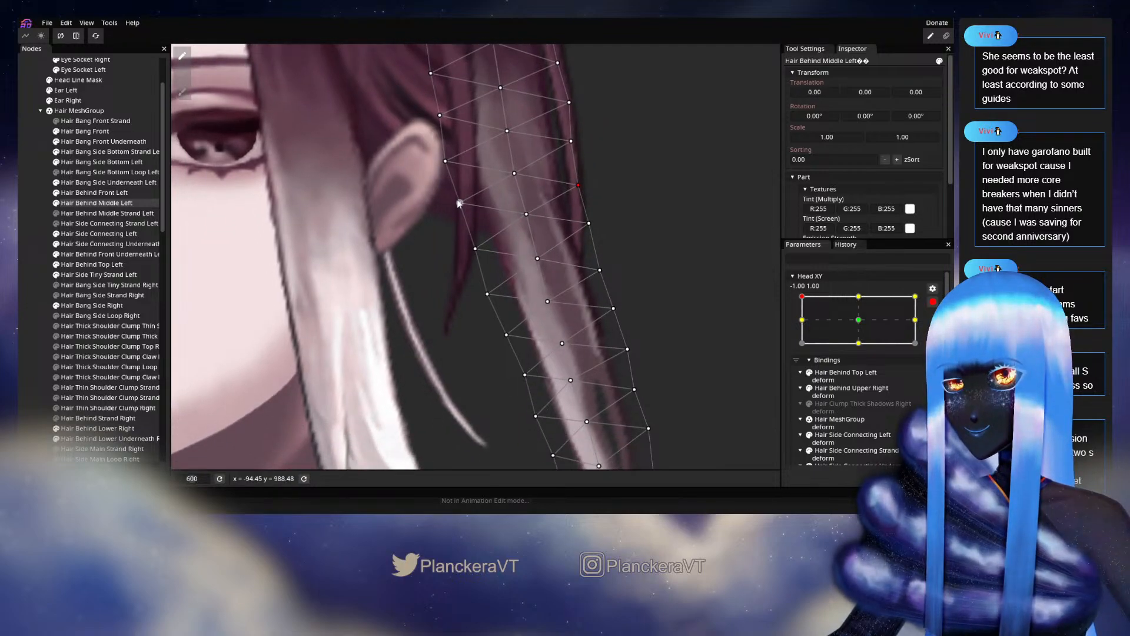
pyautogui.click(461, 205)
pyautogui.click(536, 257)
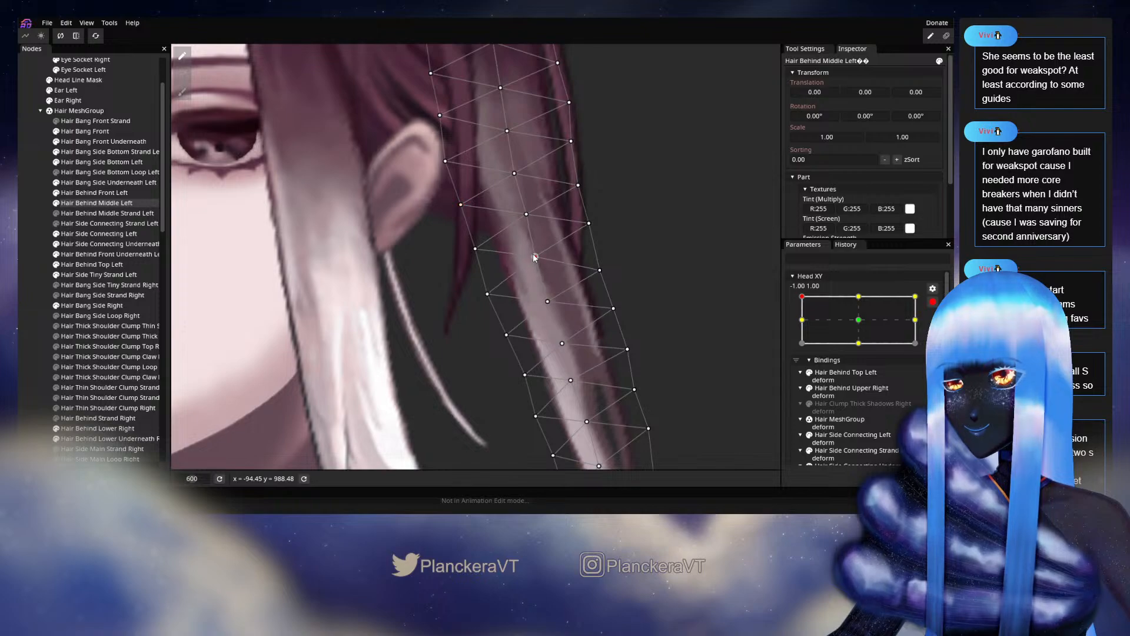
pyautogui.click(589, 224)
pyautogui.click(491, 292)
# - Clear the mesh selection, leave keypoint editing and check the hair behind the ear while moving Head XY around -1.00, 1.00
pyautogui.scroll(-3, 596, 285)
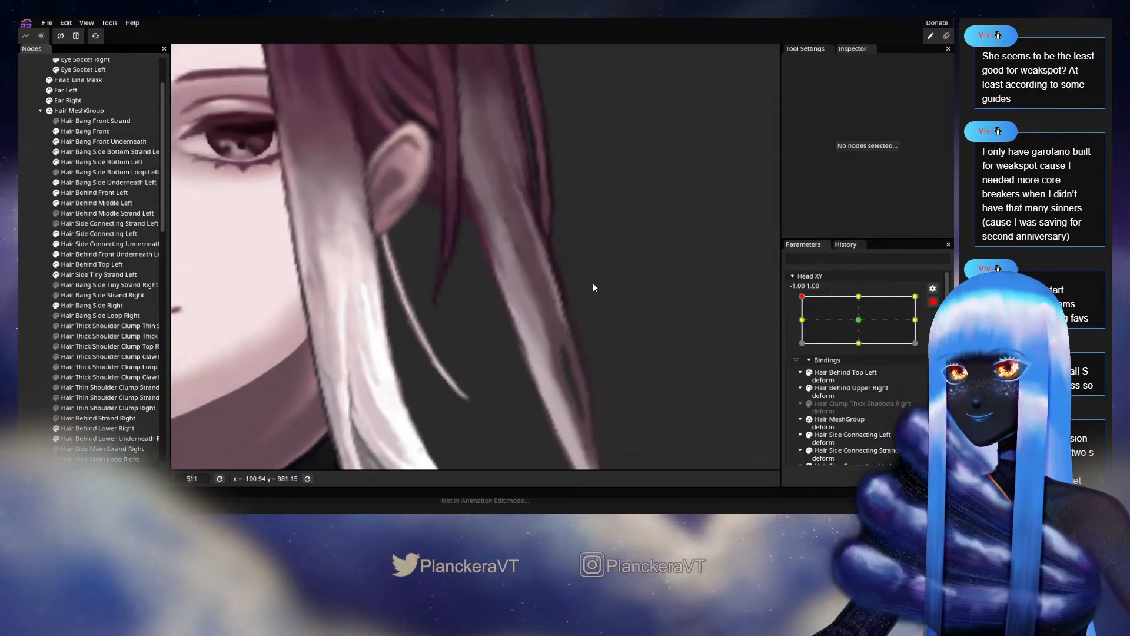
pyautogui.scroll(-2, 598, 278)
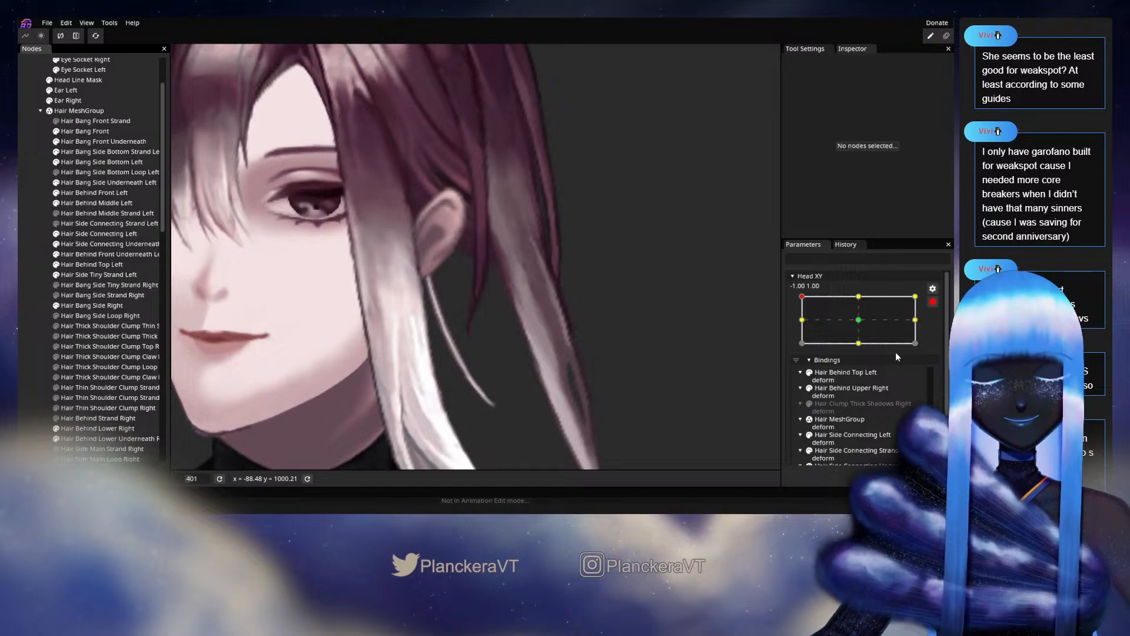
pyautogui.click(932, 303)
pyautogui.moveTo(802, 324)
pyautogui.mouseDown()
pyautogui.moveTo(865, 347)
pyautogui.moveTo(801, 324)
pyautogui.mouseUp()
# - Edit the Head XY -1.00, 1.00 keypoint again and adjust Hair Behind Middle Left's centre vertex beside the earlobe
pyautogui.click(940, 330)
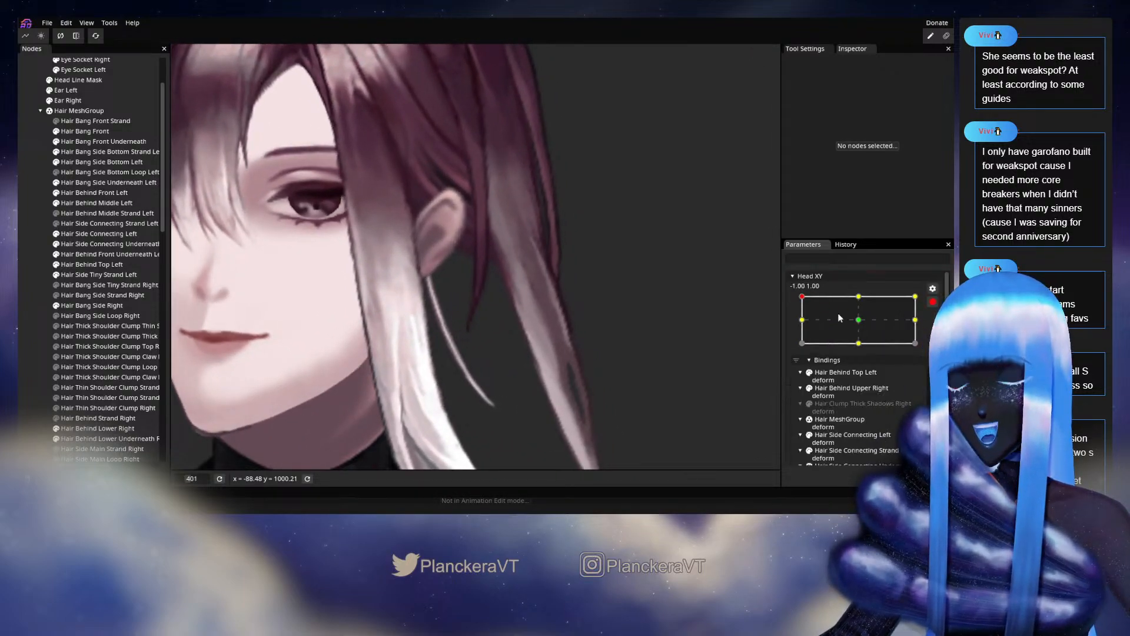
pyautogui.scroll(2, 547, 272)
pyautogui.click(606, 253)
pyautogui.scroll(3, 606, 253)
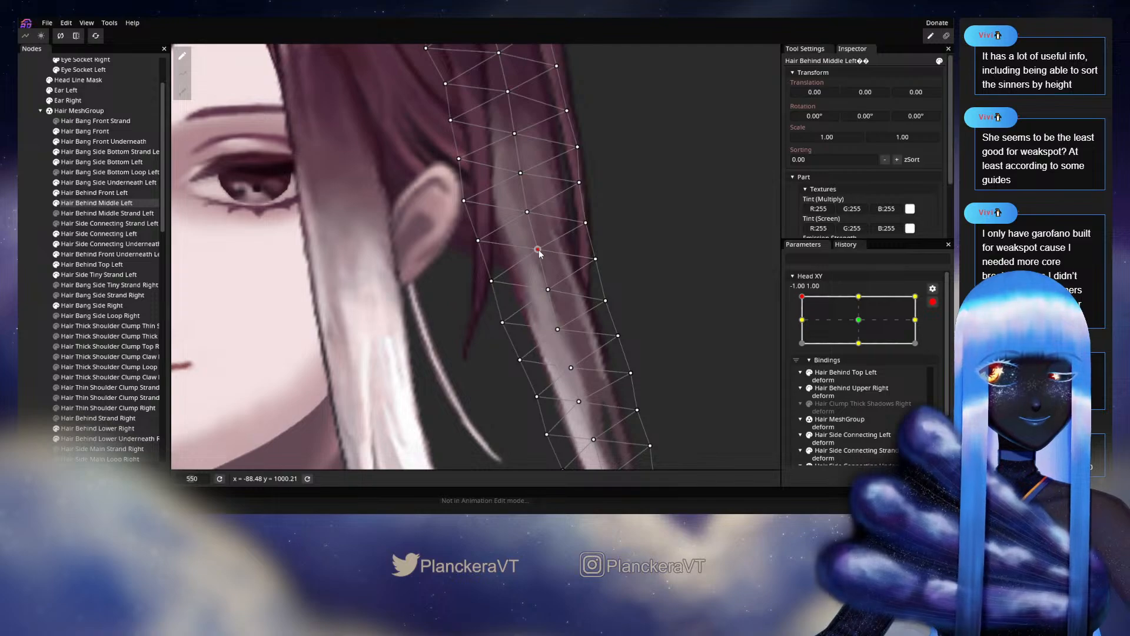
pyautogui.scroll(-5, 436, 259)
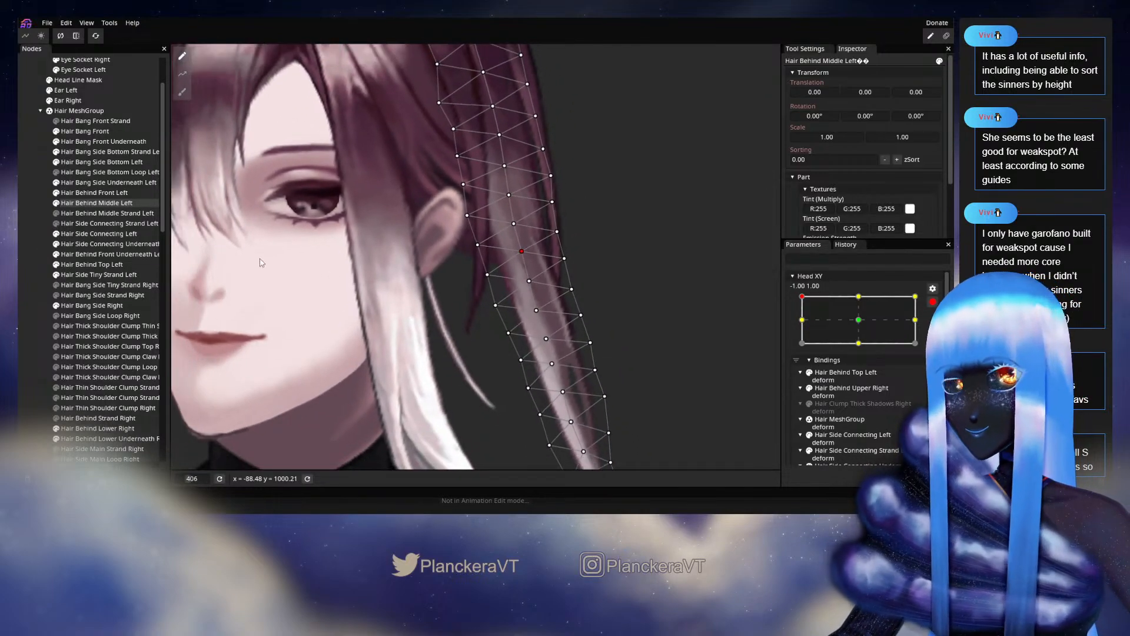
# - Clear the mesh selection, stop keypoint editing and check the hair below the ear around Head XY -1.00, 1.00
pyautogui.click(33, 283)
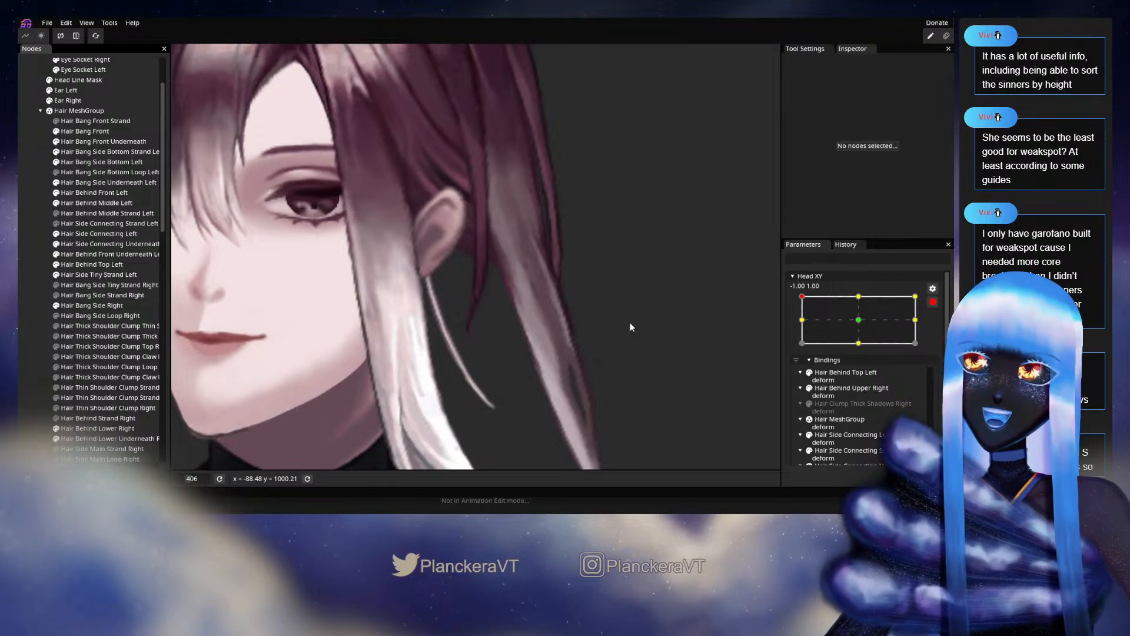
pyautogui.click(934, 303)
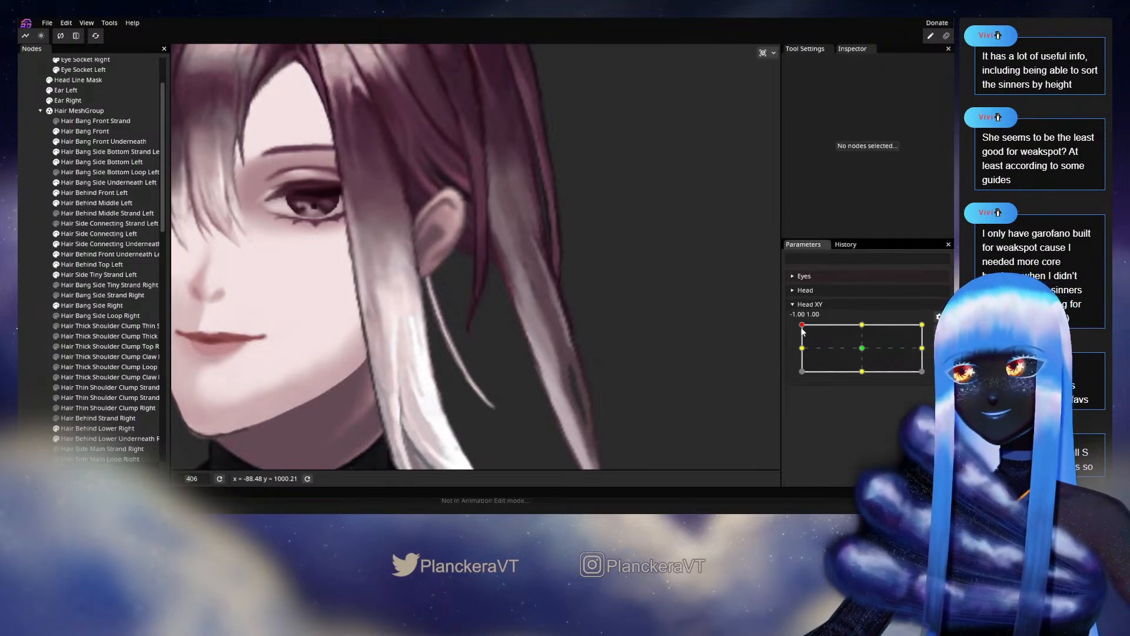
pyautogui.moveTo(803, 326)
pyautogui.mouseDown()
pyautogui.moveTo(857, 351)
pyautogui.moveTo(802, 324)
pyautogui.mouseUp()
# - Edit the Head XY -1.00, 1.00 keypoint, nudge Hair Behind Middle Left's vertices beside the earlobe and save the model
pyautogui.click(934, 330)
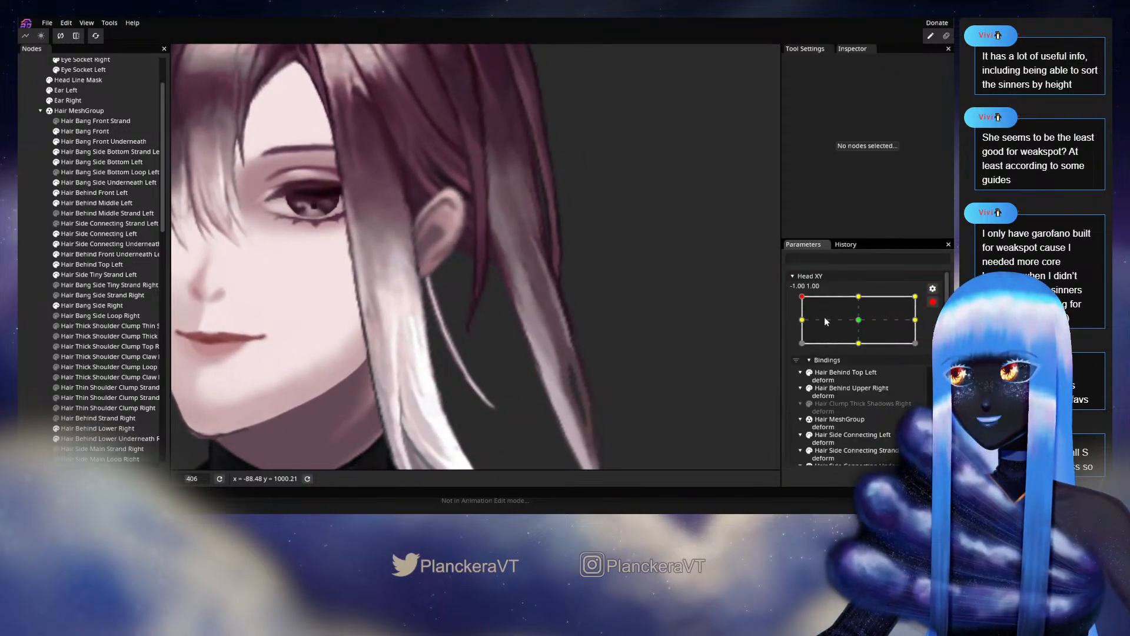
pyautogui.scroll(3, 547, 305)
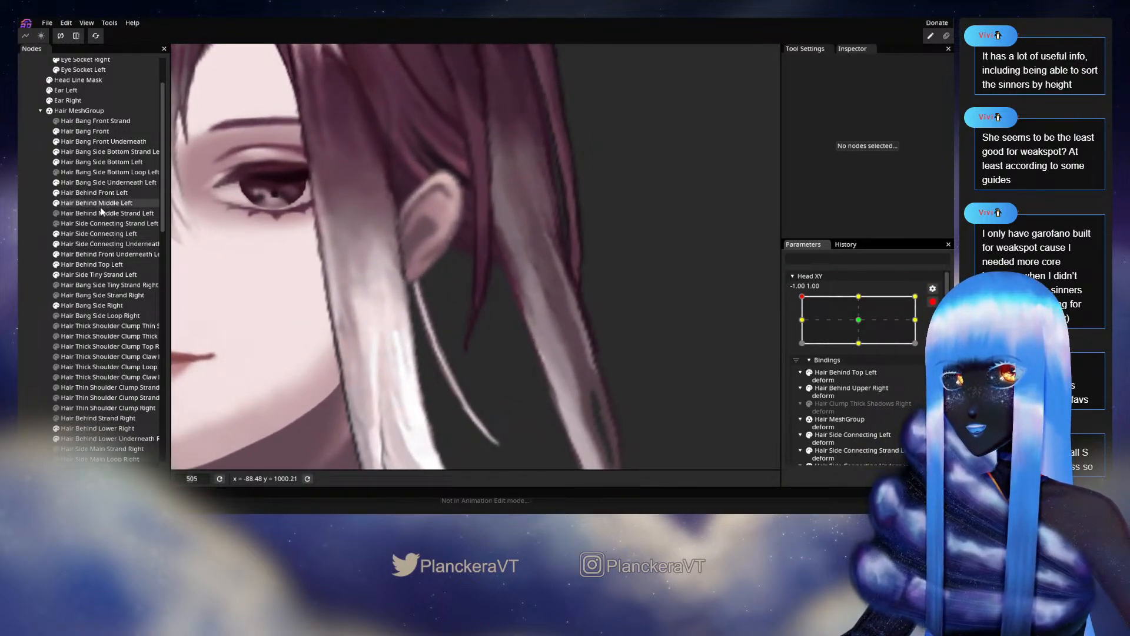
pyautogui.click(100, 202)
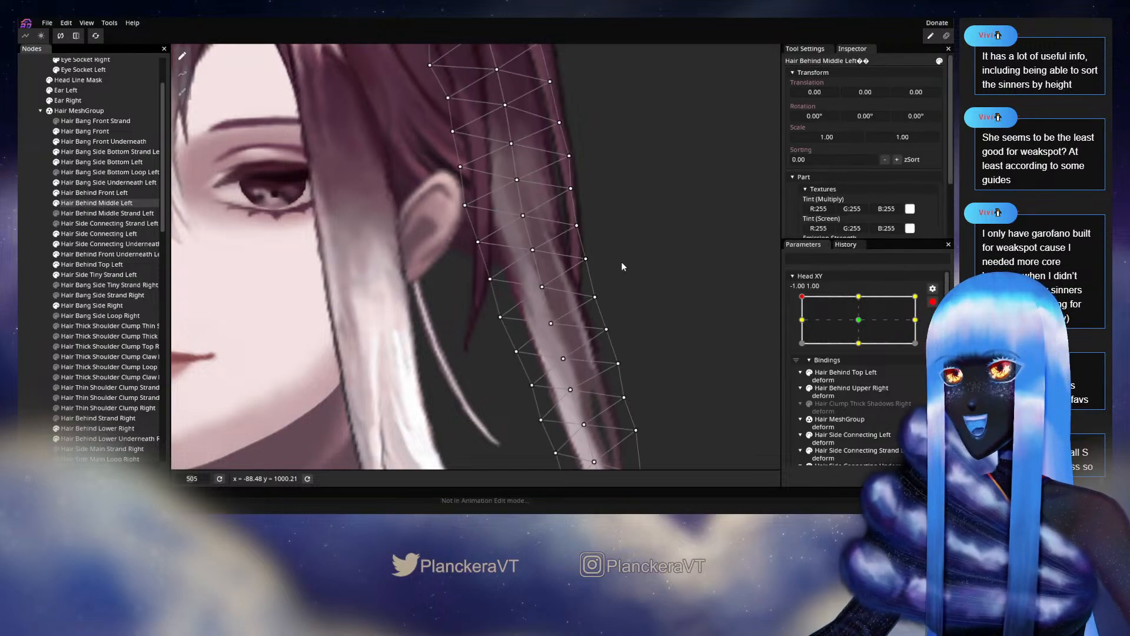
pyautogui.scroll(1, 607, 261)
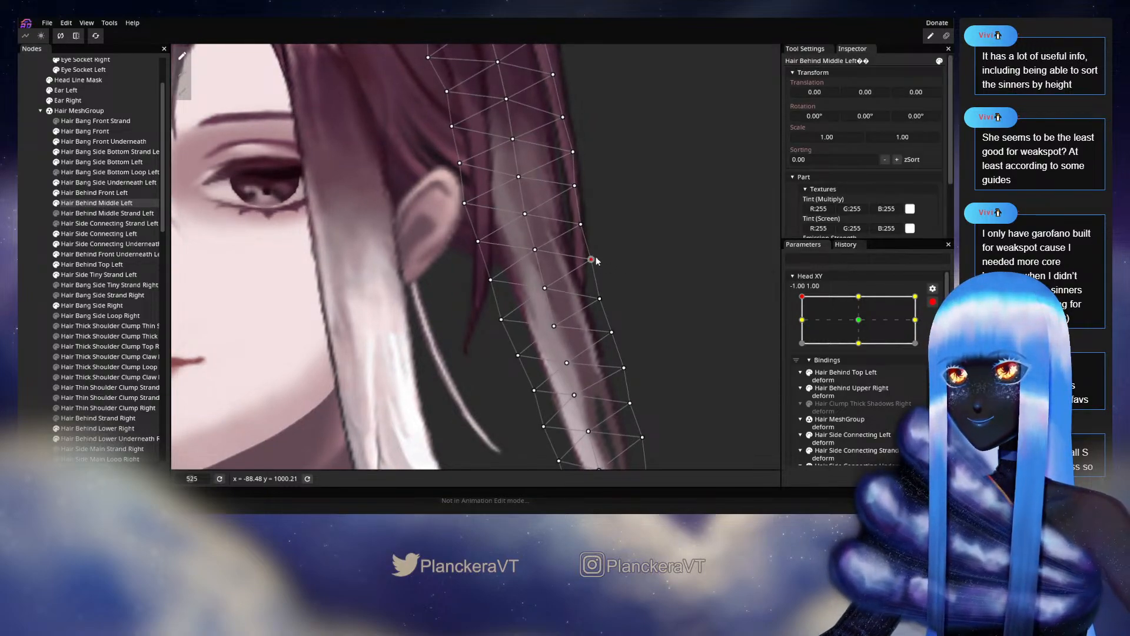
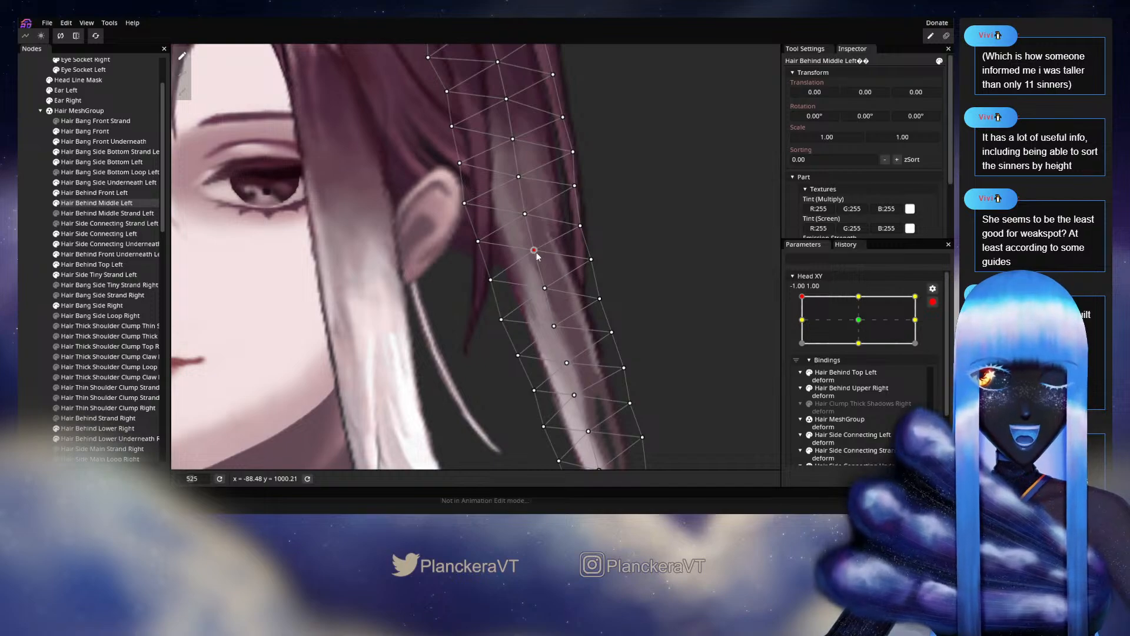
pyautogui.hotkey('ctrl', 's')
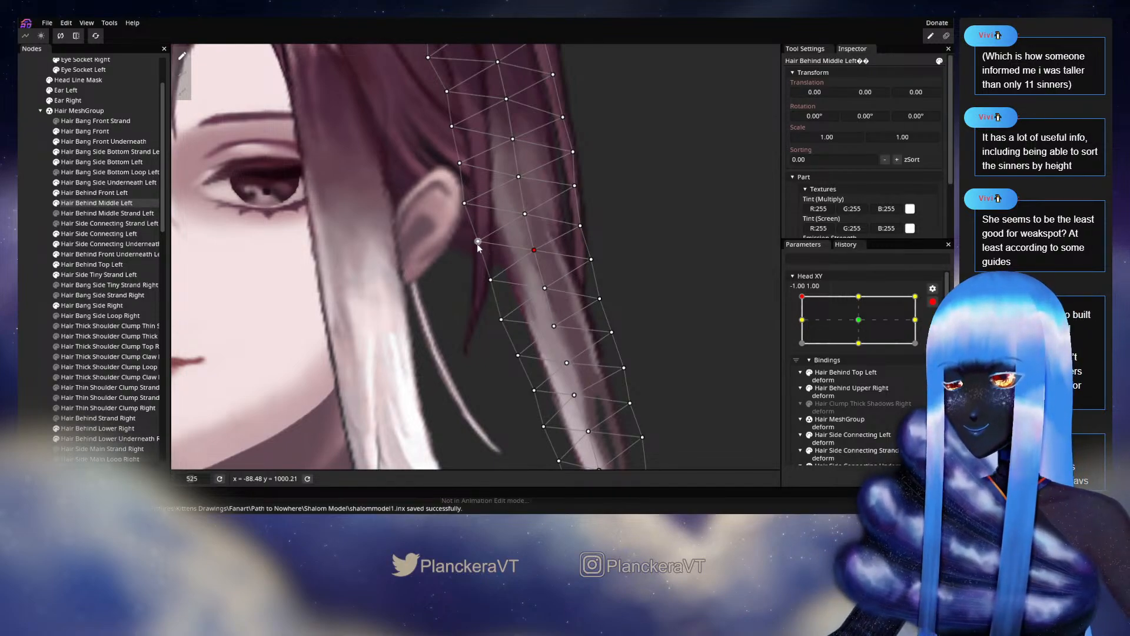
# - Deselect Hair Behind Middle Left, disarm Head XY and compare the strand's shape close to the -1.00, 1.00 keypoint
pyautogui.click(630, 311)
pyautogui.scroll(-3, 630, 311)
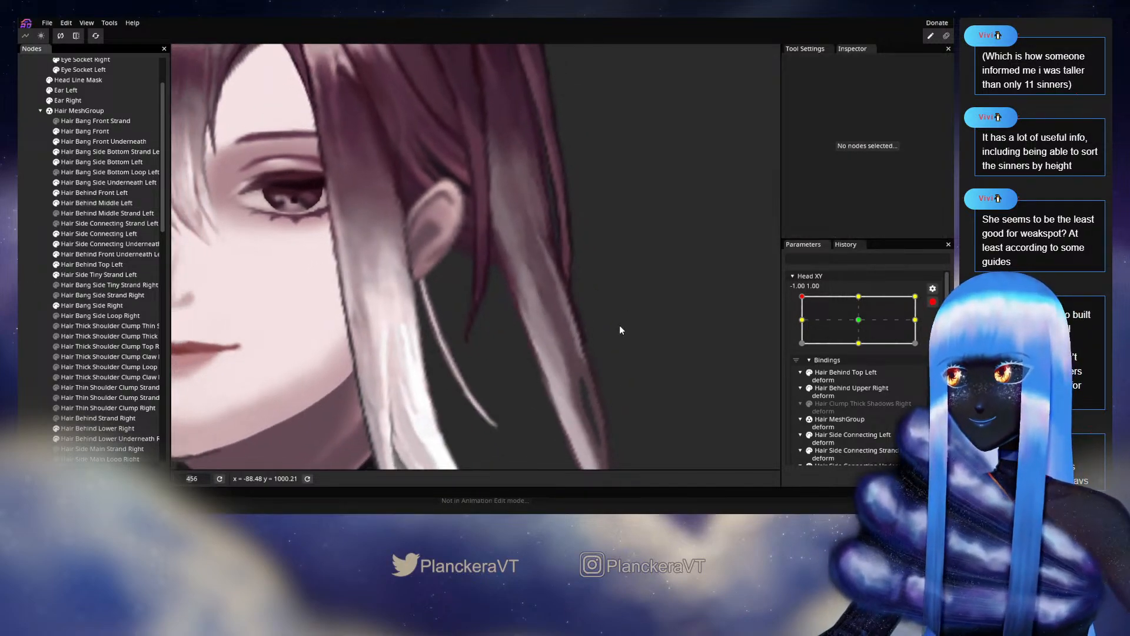
pyautogui.click(934, 302)
pyautogui.moveTo(802, 324)
pyautogui.mouseDown()
pyautogui.moveTo(863, 352)
pyautogui.moveTo(802, 324)
pyautogui.mouseUp()
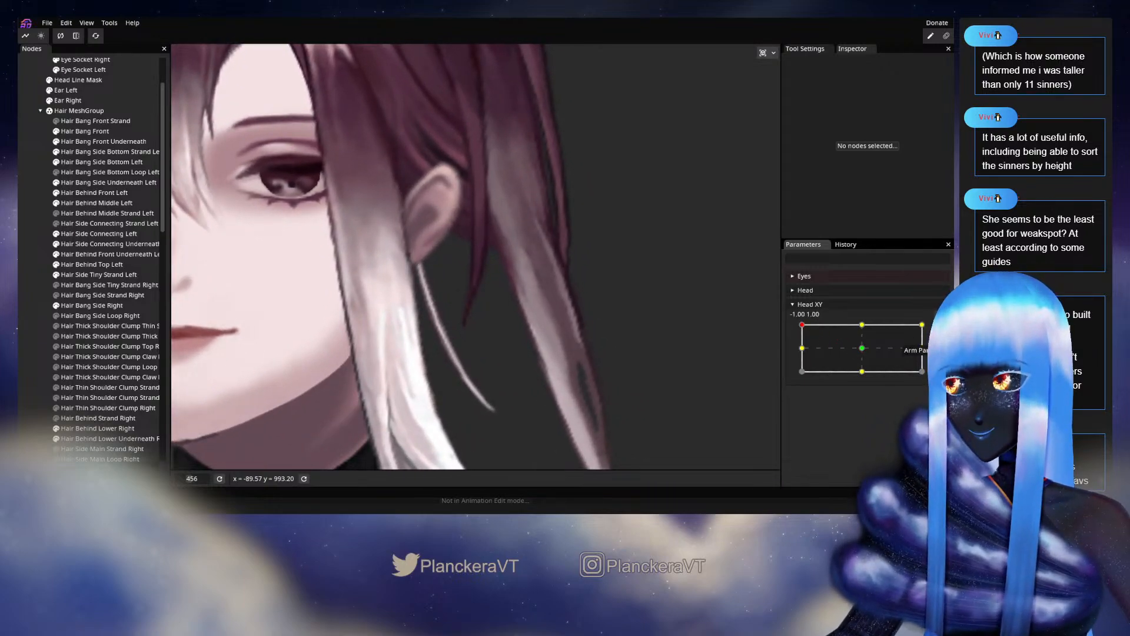
# - Rearm Head XY at -1.00, 1.00 and adjust Hair Behind Middle Left's outer-edge, centre and inner-edge vertices around earlobe height
pyautogui.click(98, 203)
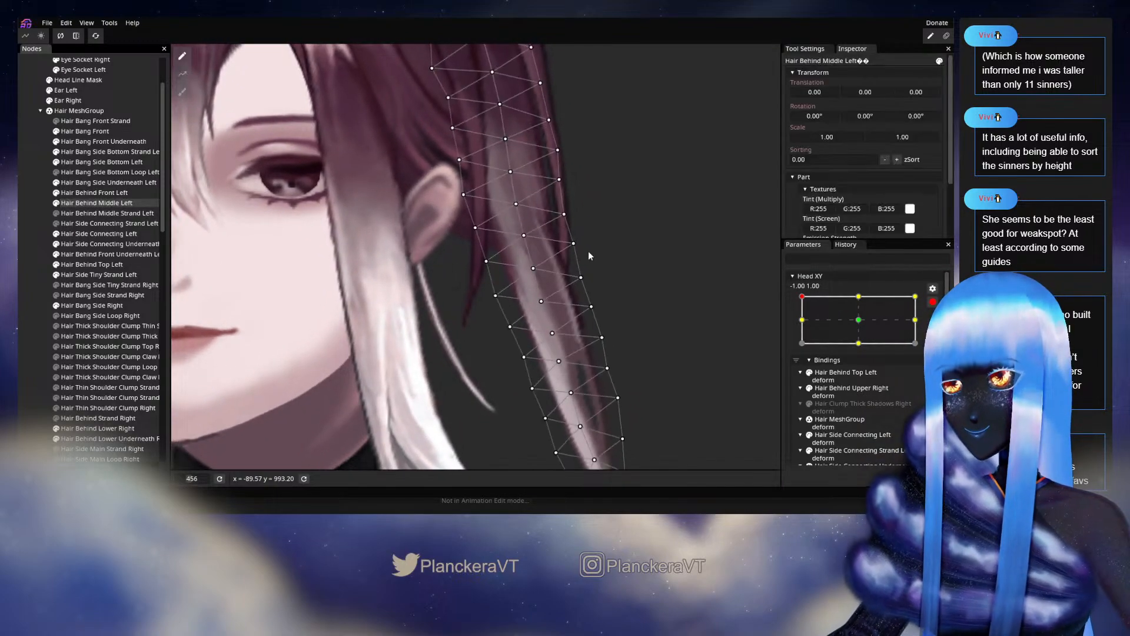
pyautogui.scroll(2, 591, 254)
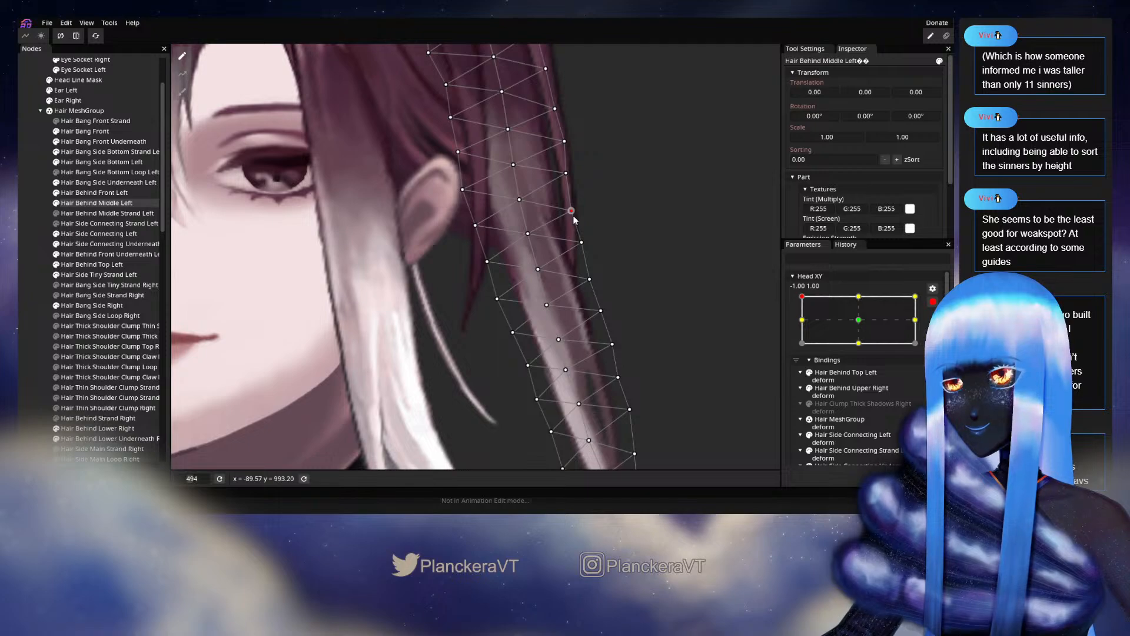
pyautogui.moveTo(572, 211); pyautogui.dragTo(573, 212)
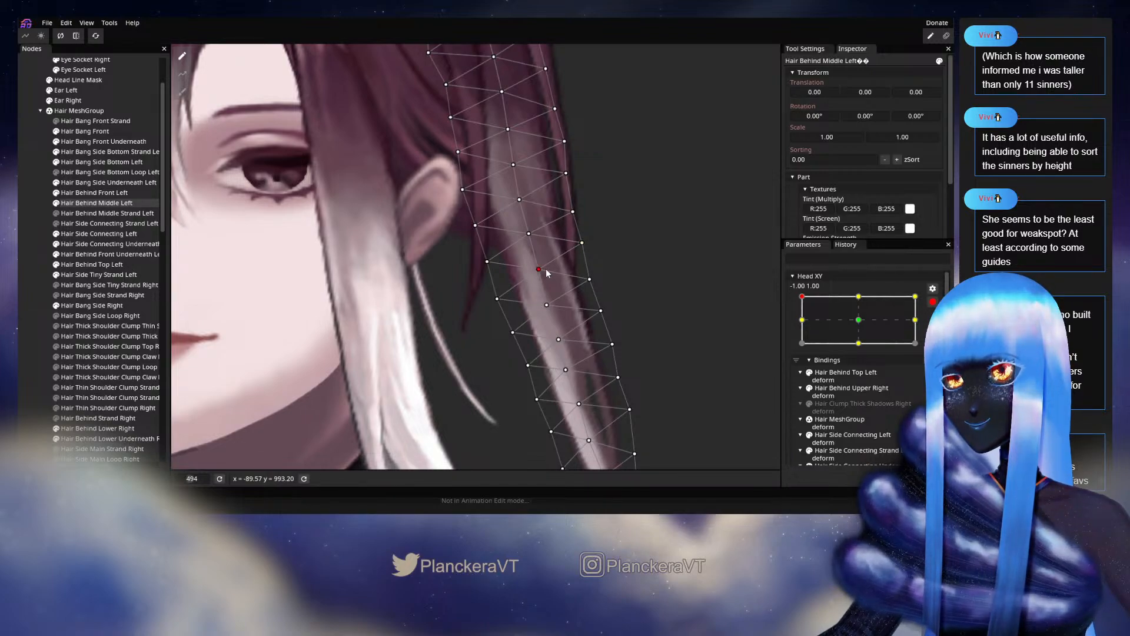
pyautogui.click(487, 262)
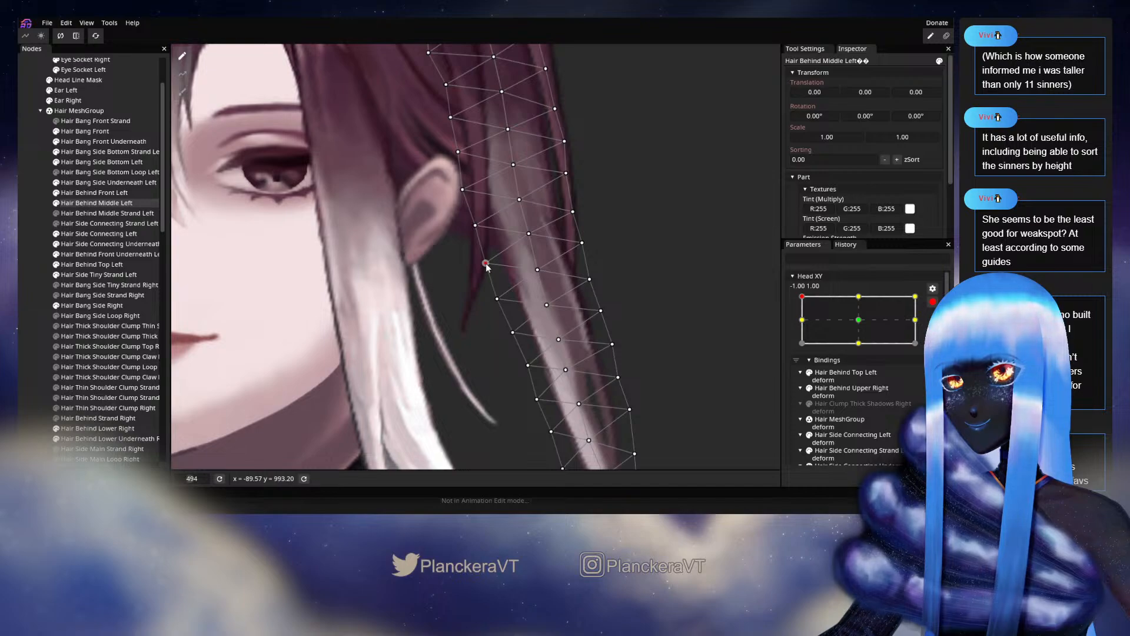
pyautogui.moveTo(570, 266); pyautogui.dragTo(560, 229)
pyautogui.click(487, 263)
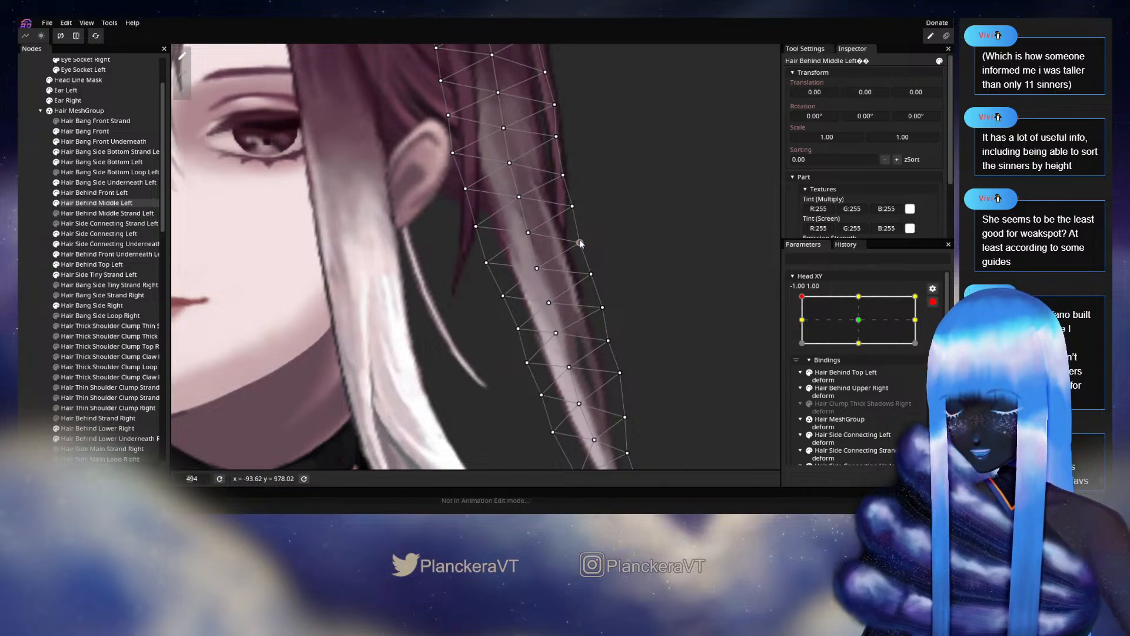
# - Hide the mesh, leave keypoint editing and check the hair behind the ear with small Head XY movements near -1.00, 1.00
pyautogui.click(597, 318)
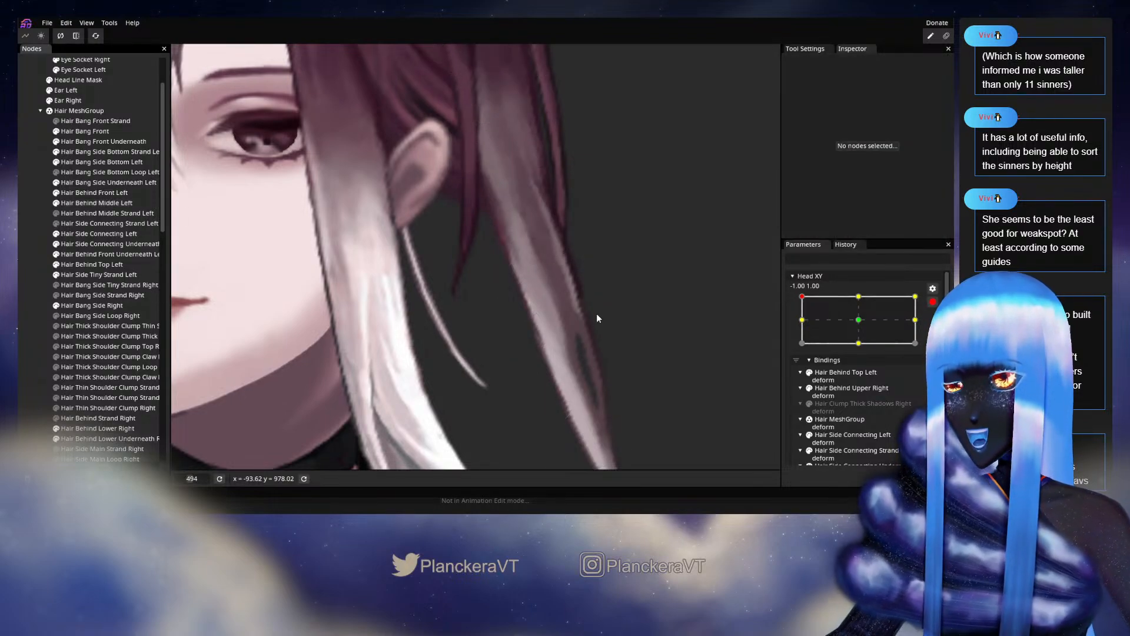
pyautogui.scroll(-3, 597, 318)
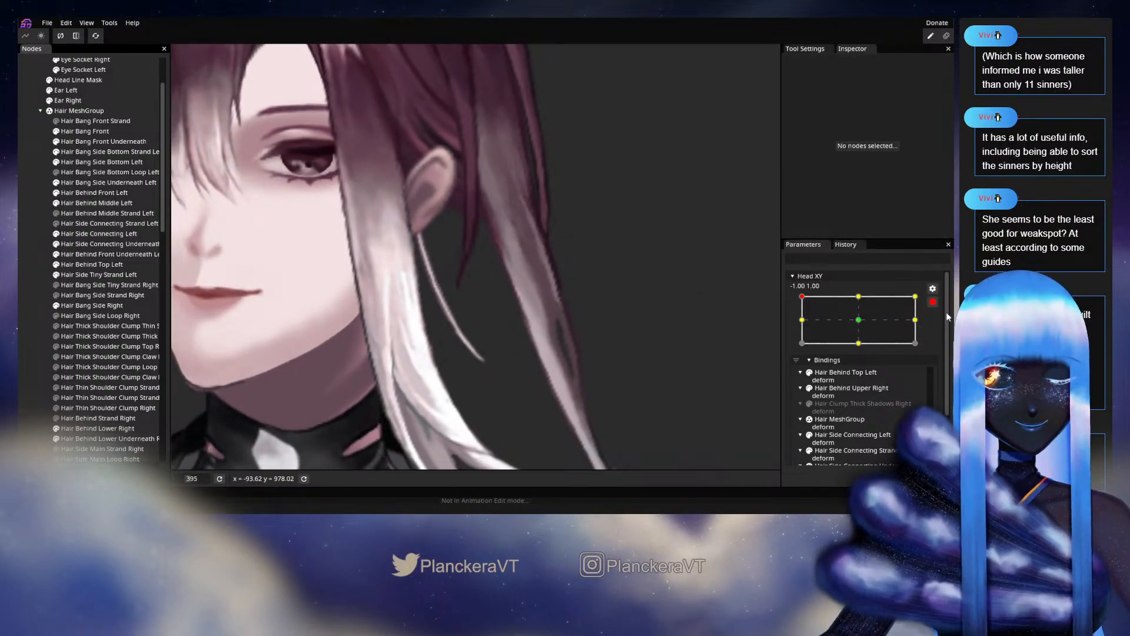
pyautogui.scroll(2, 949, 317)
pyautogui.click(806, 328)
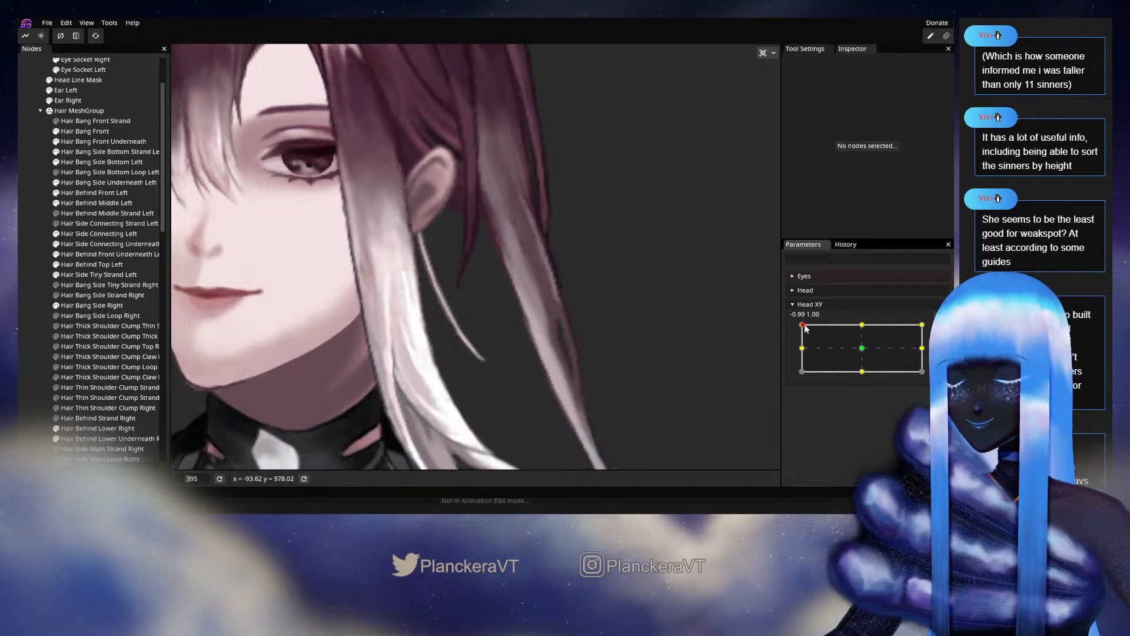
pyautogui.moveTo(805, 328)
pyautogui.mouseDown()
pyautogui.moveTo(864, 351)
pyautogui.moveTo(793, 312)
pyautogui.mouseUp()
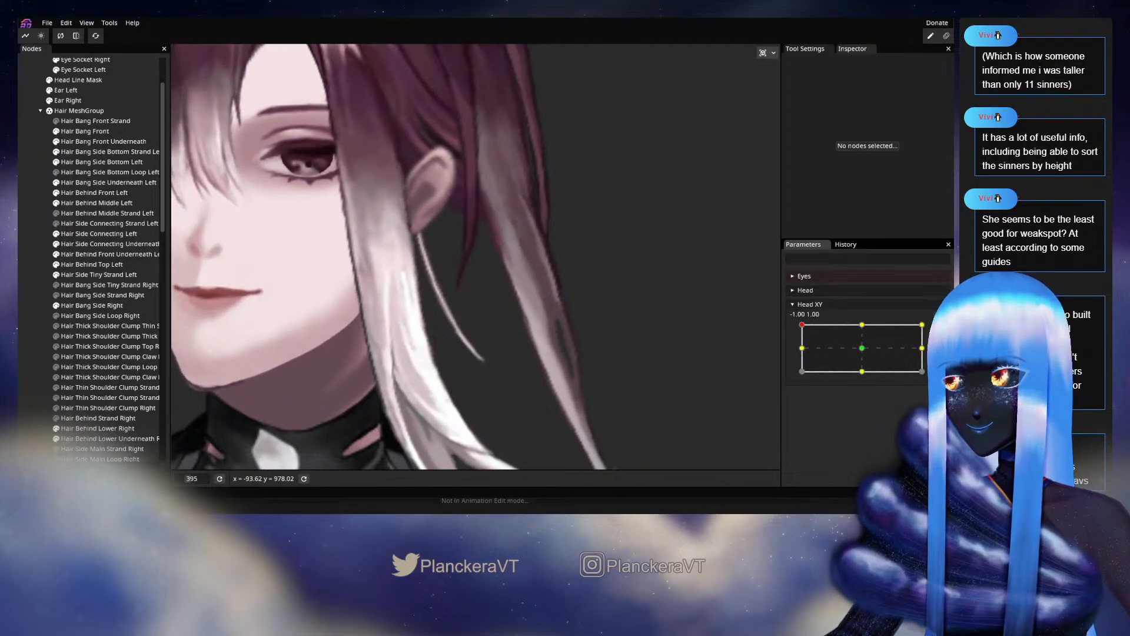
pyautogui.scroll(-2, 824, 330)
pyautogui.scroll(2, 485, 275)
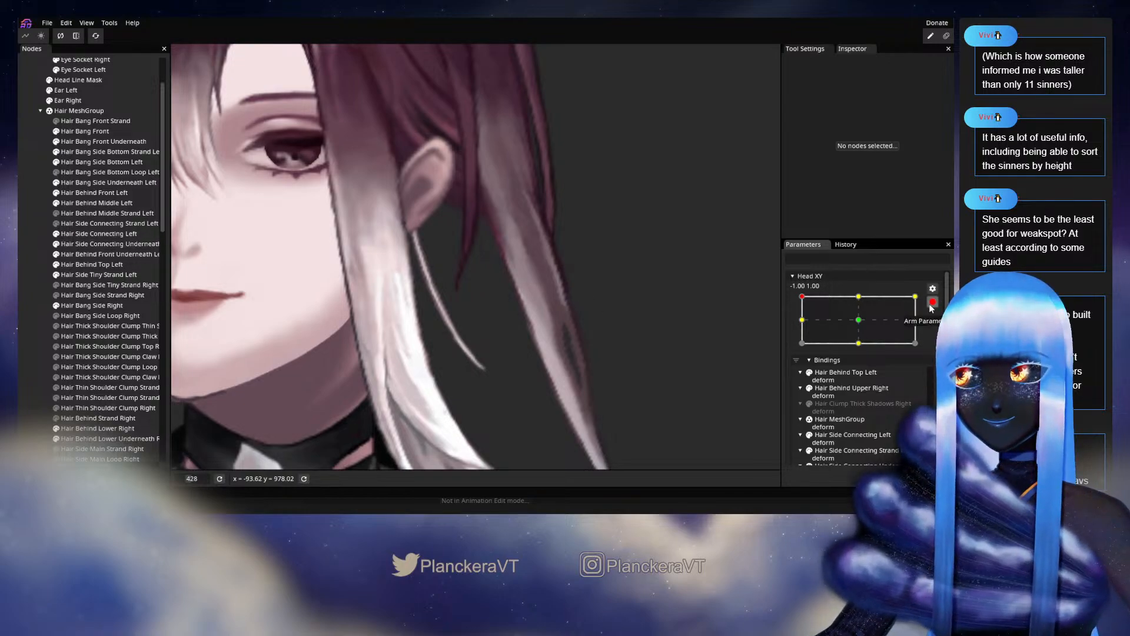
# - Check how the hair behind the ear moves as Head XY goes between -1.00, 1.00 and 0.00, 1.00
pyautogui.click(857, 299)
pyautogui.moveTo(674, 227); pyautogui.dragTo(608, 353)
pyautogui.click(933, 302)
pyautogui.click(804, 324)
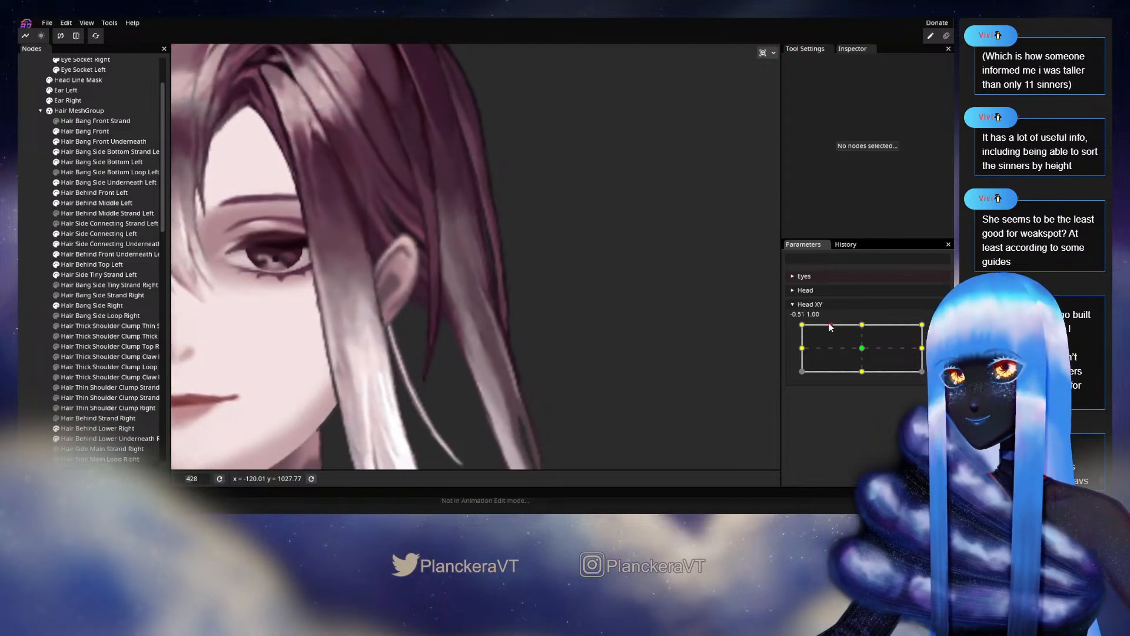
pyautogui.moveTo(808, 323); pyautogui.dragTo(854, 314)
# - Edit the Head XY 0.00, 1.00 keypoint and adjust Hair Behind Middle Left's outer-edge and centre vertices above and beside the ear
pyautogui.click(933, 302)
pyautogui.scroll(1, 626, 283)
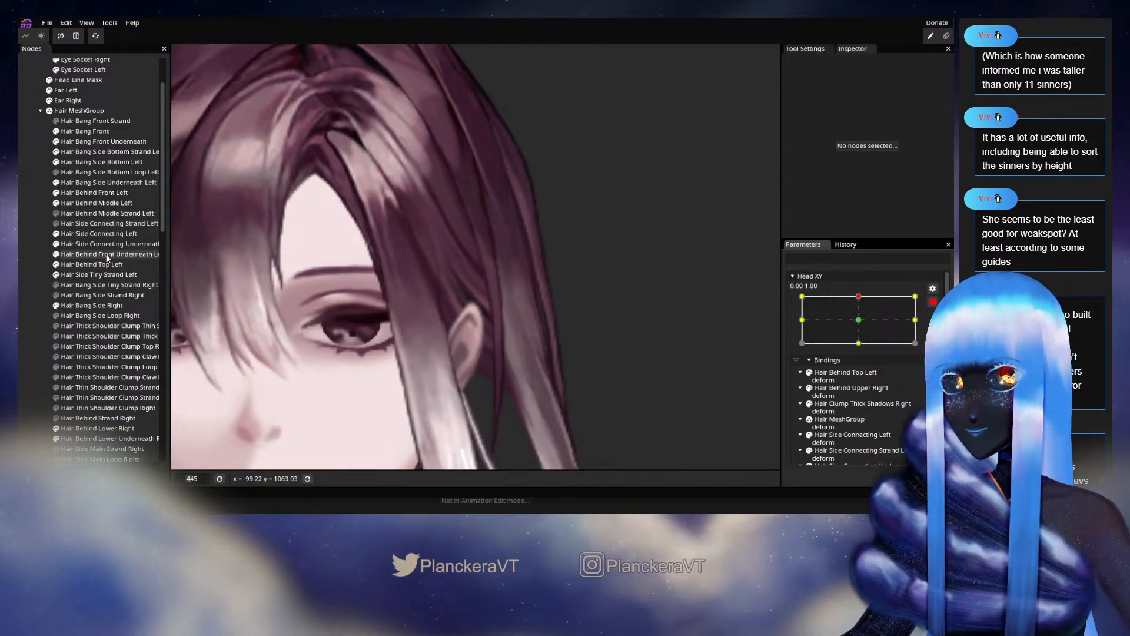
pyautogui.click(84, 202)
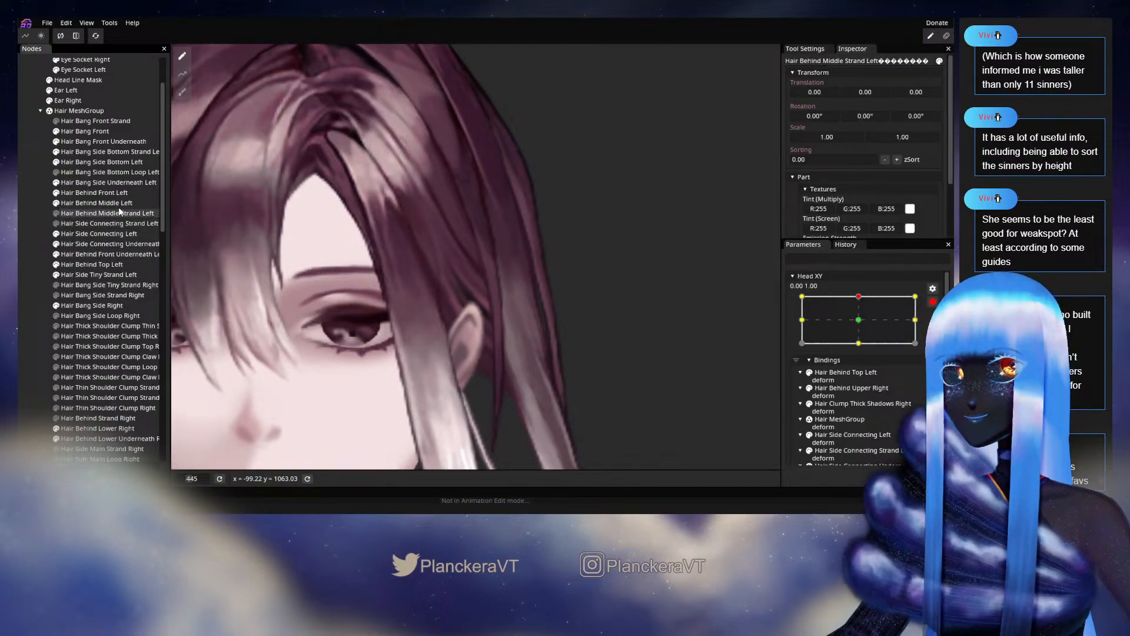
pyautogui.scroll(4, 471, 213)
pyautogui.scroll(1, 488, 222)
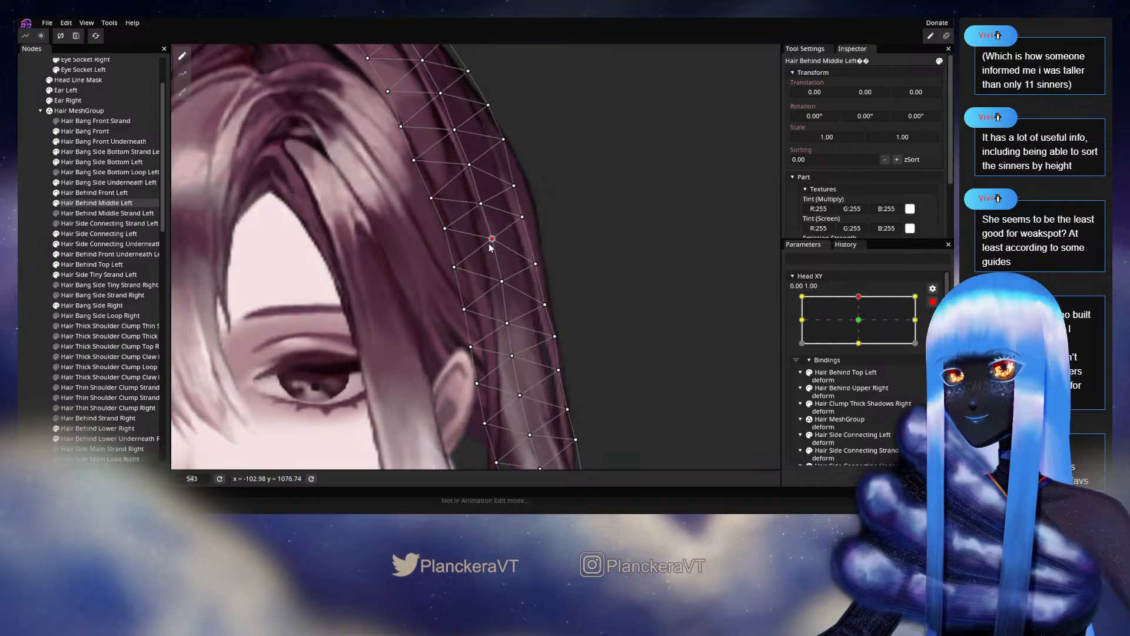
pyautogui.moveTo(524, 217); pyautogui.dragTo(525, 189)
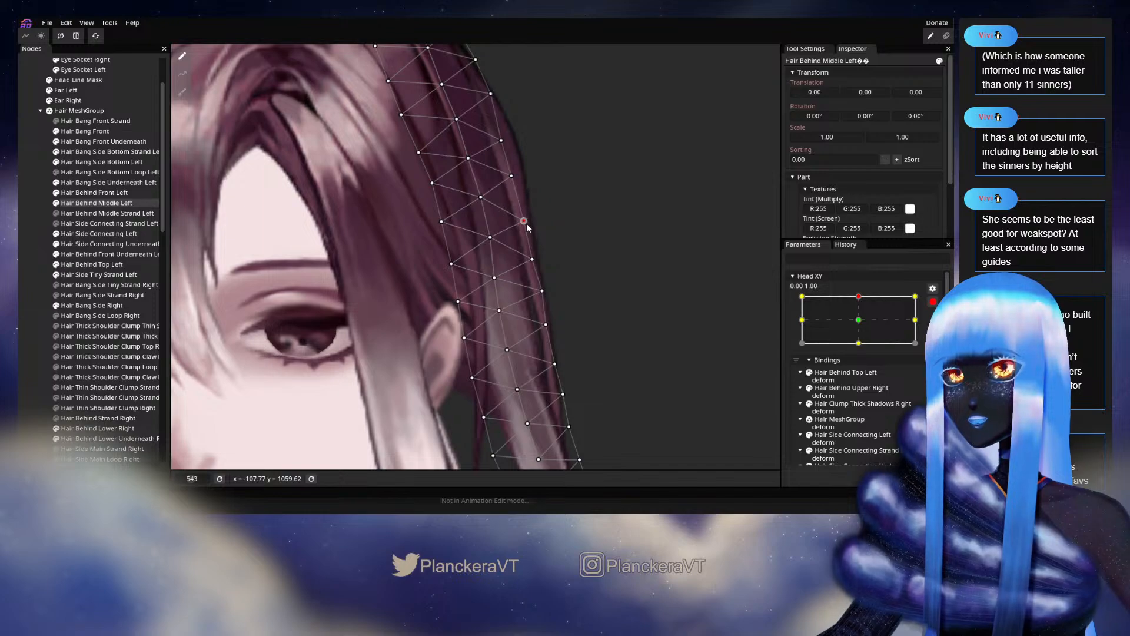
pyautogui.moveTo(526, 224); pyautogui.dragTo(540, 189)
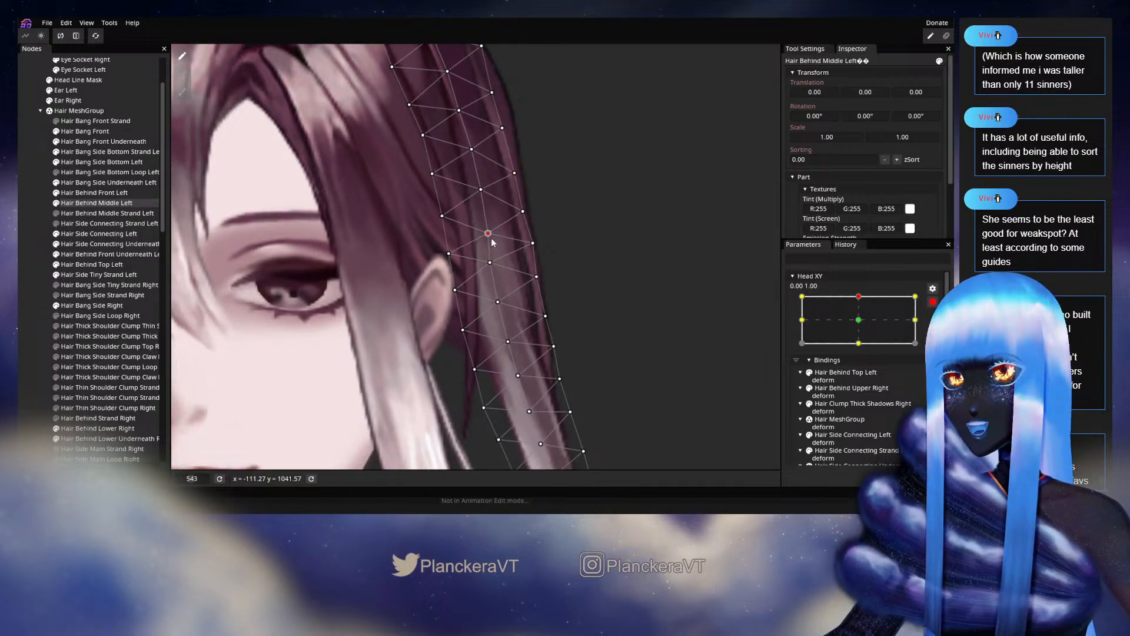
pyautogui.moveTo(524, 211); pyautogui.dragTo(527, 220)
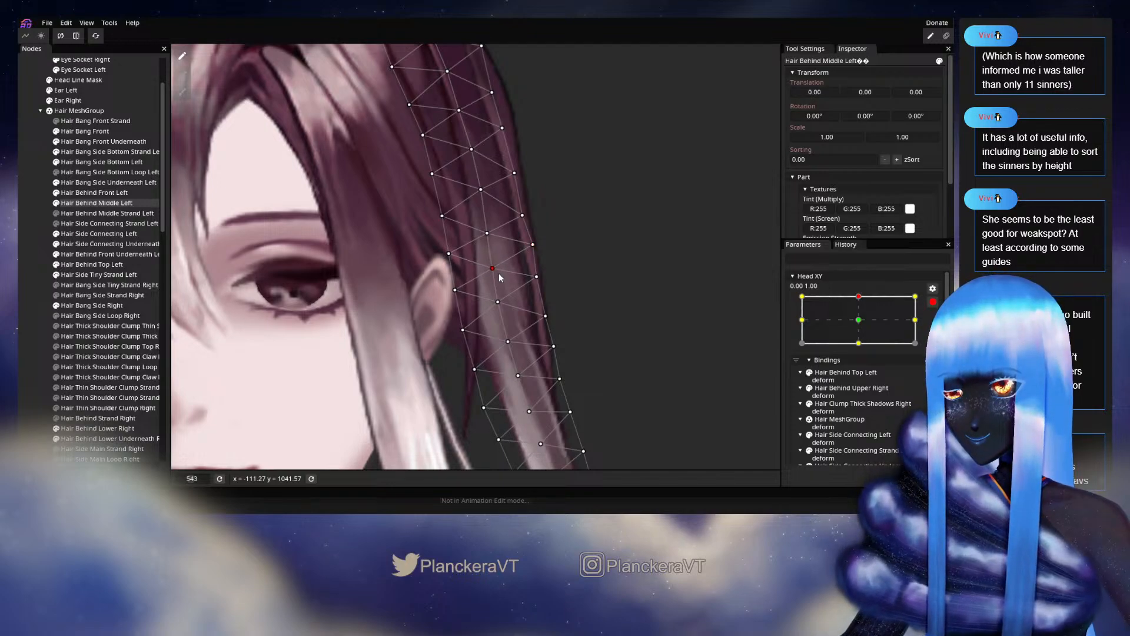
# - Adjust Hair Behind Middle Left's inner-edge vertices alongside the ear at Head XY 0.00, 1.00
pyautogui.moveTo(545, 290); pyautogui.dragTo(509, 247)
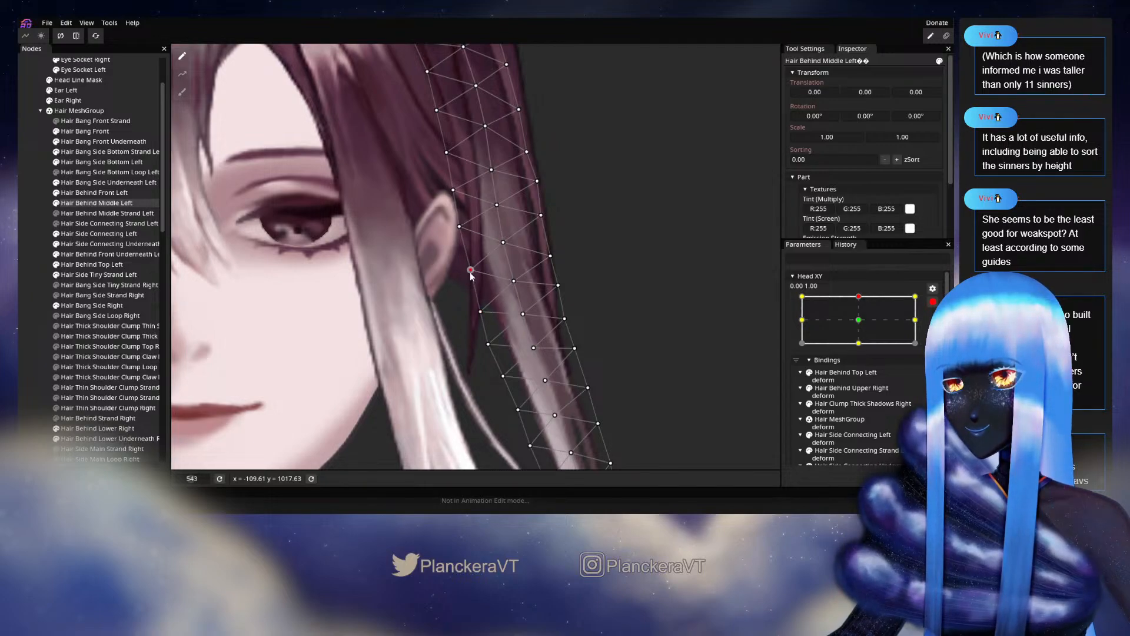
pyautogui.moveTo(462, 239); pyautogui.dragTo(463, 281)
pyautogui.click(455, 240)
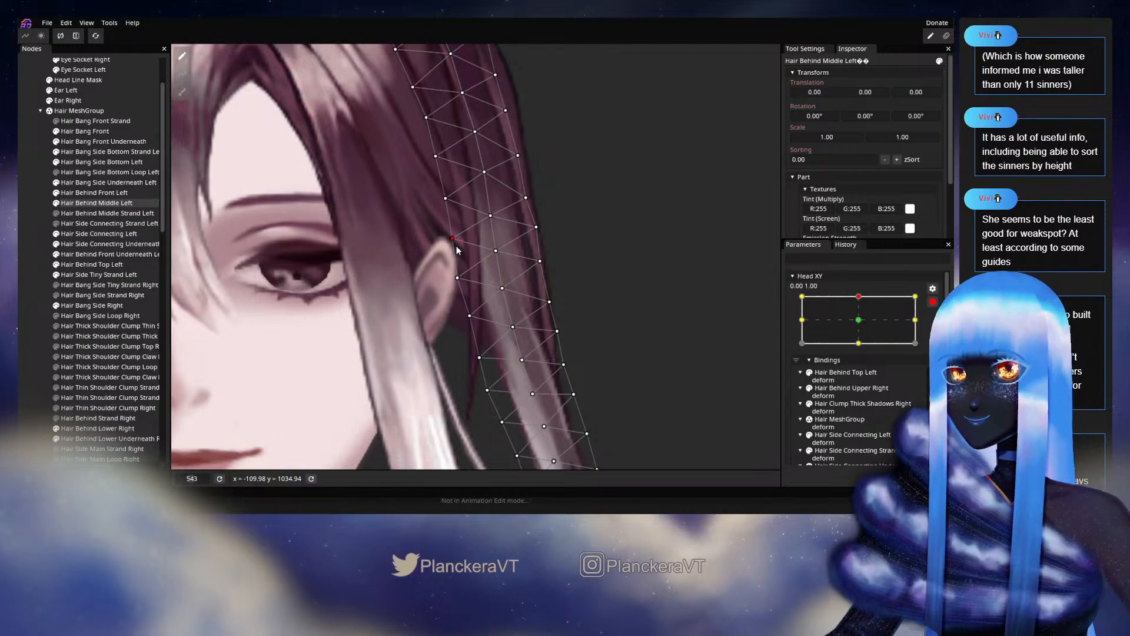
# - Clear the mesh selection, stop keypoint editing and check the hair while moving Head XY around 0.00, 1.00
pyautogui.click(34, 267)
pyautogui.scroll(-4, 679, 315)
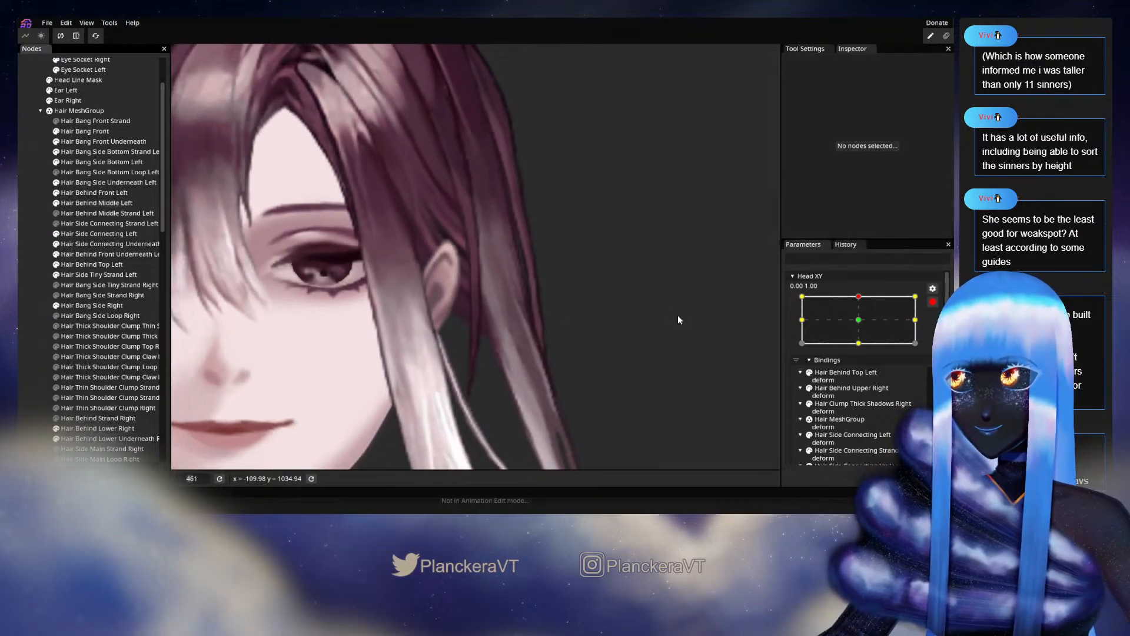
pyautogui.click(932, 302)
pyautogui.moveTo(862, 324)
pyautogui.mouseDown()
pyautogui.moveTo(802, 326)
pyautogui.moveTo(855, 320)
pyautogui.moveTo(827, 323)
pyautogui.moveTo(846, 314)
pyautogui.mouseUp()
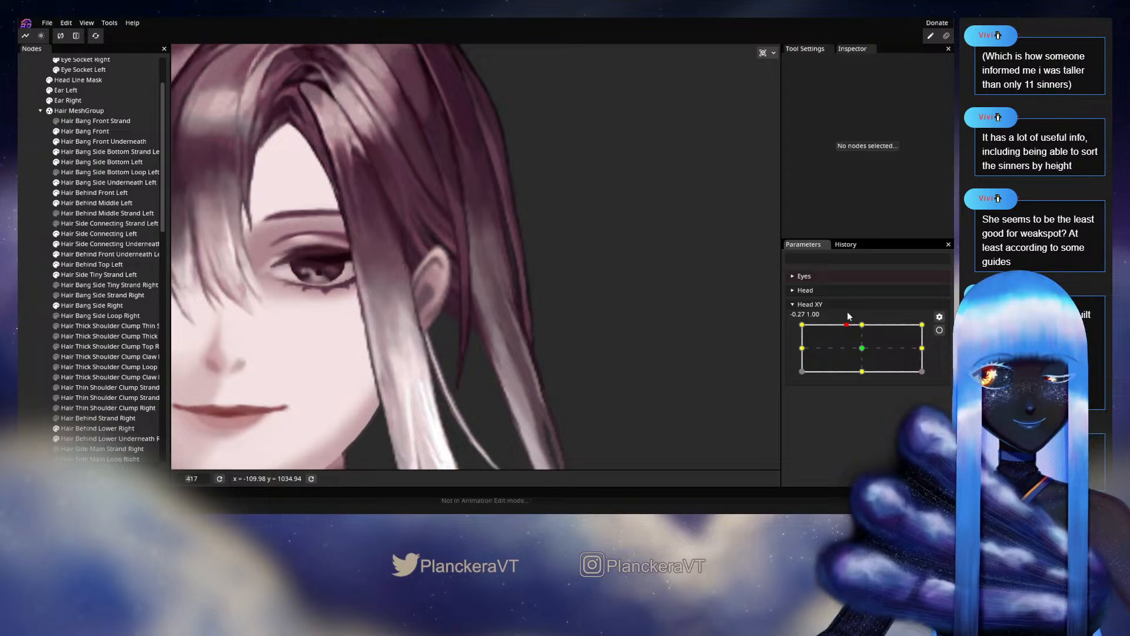
pyautogui.moveTo(848, 316)
pyautogui.mouseDown()
pyautogui.moveTo(861, 309)
pyautogui.moveTo(863, 327)
pyautogui.moveTo(804, 323)
pyautogui.moveTo(863, 322)
pyautogui.mouseUp()
# - Edit the Head XY 0.00, 1.00 keypoint and nudge Hair Behind Middle Left's inner, centre and outer vertices above the ear
pyautogui.scroll(3, 627, 274)
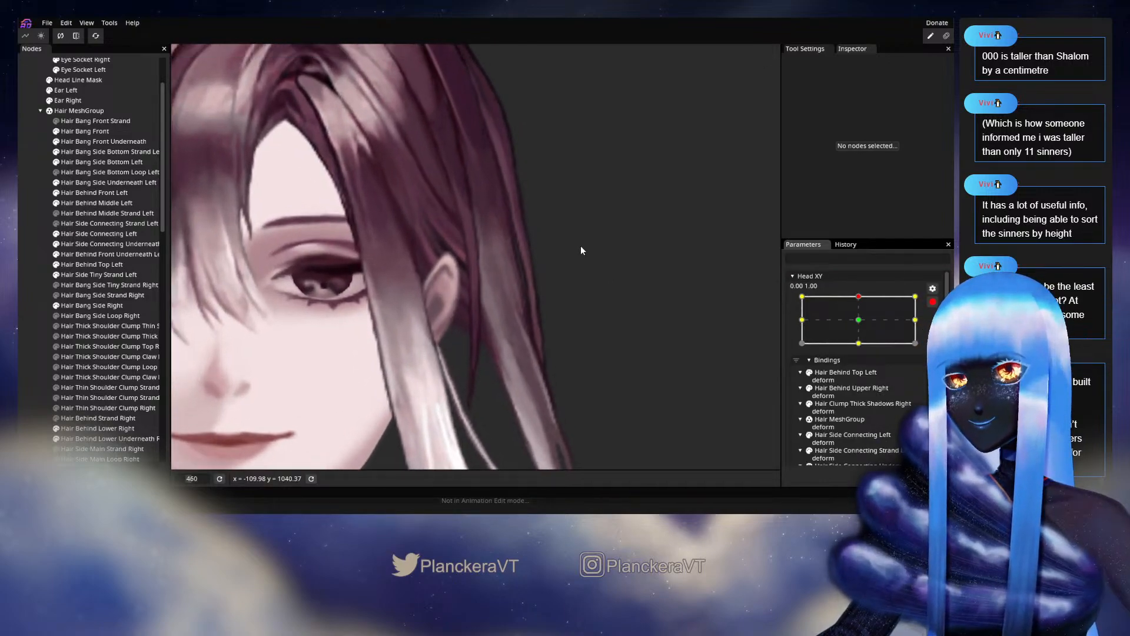
pyautogui.scroll(2, 609, 319)
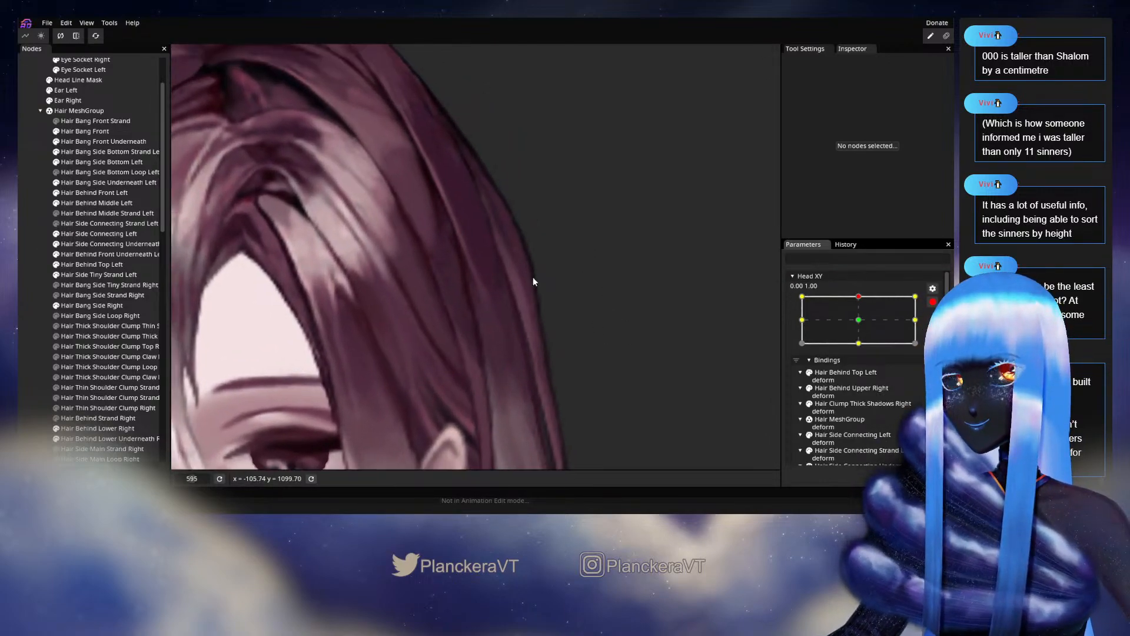
pyautogui.click(102, 203)
pyautogui.scroll(2, 515, 277)
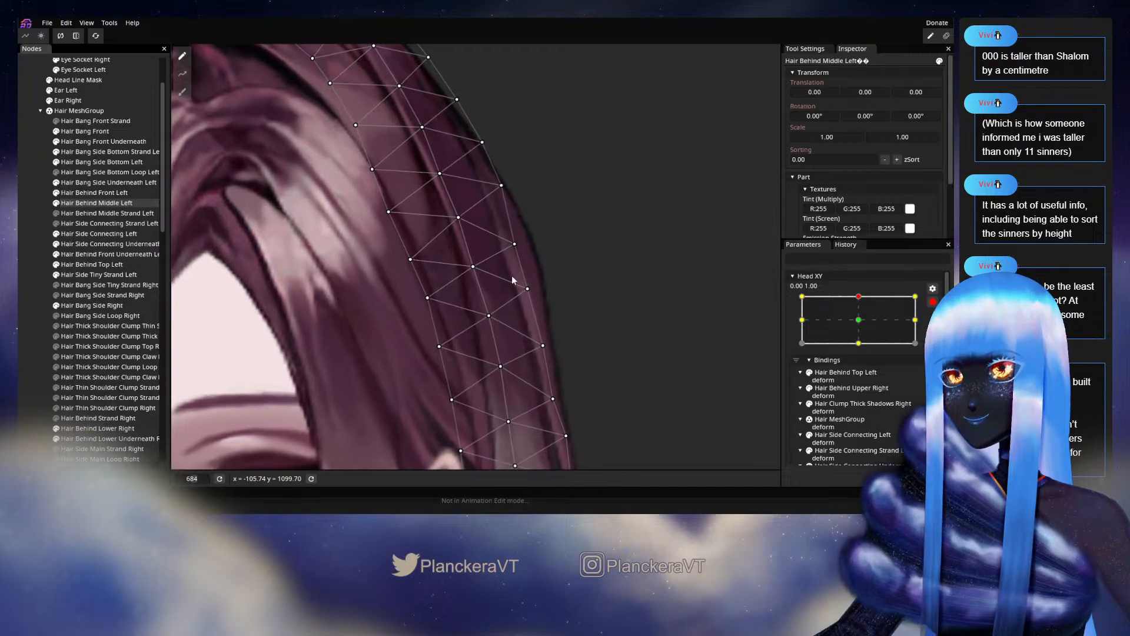
pyautogui.moveTo(474, 272); pyautogui.dragTo(478, 271)
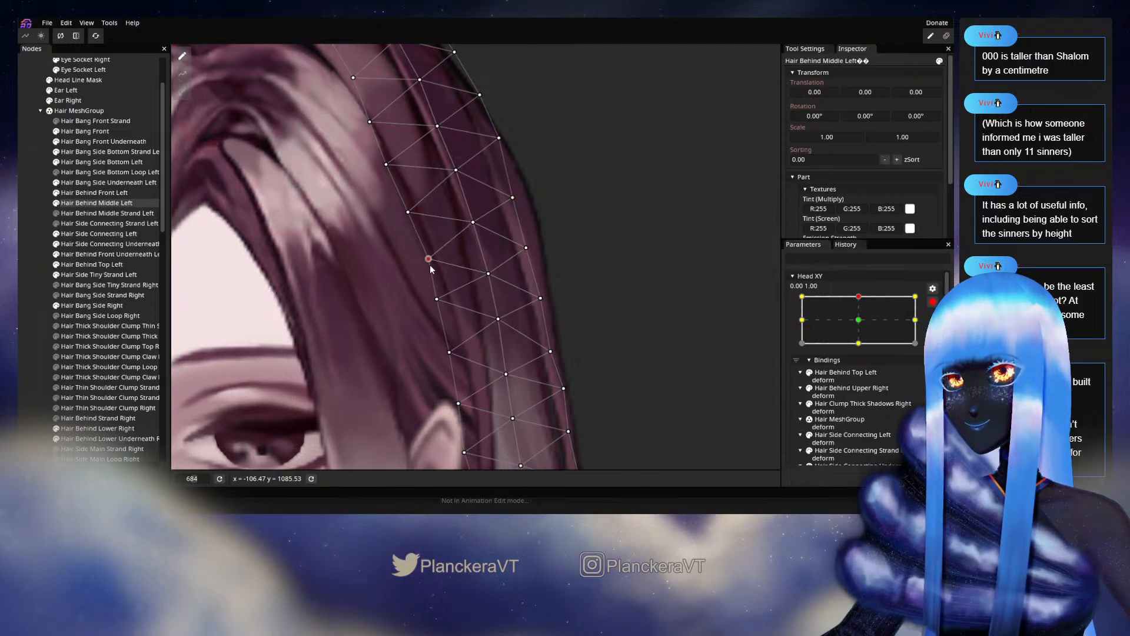
pyautogui.moveTo(431, 275); pyautogui.dragTo(441, 233)
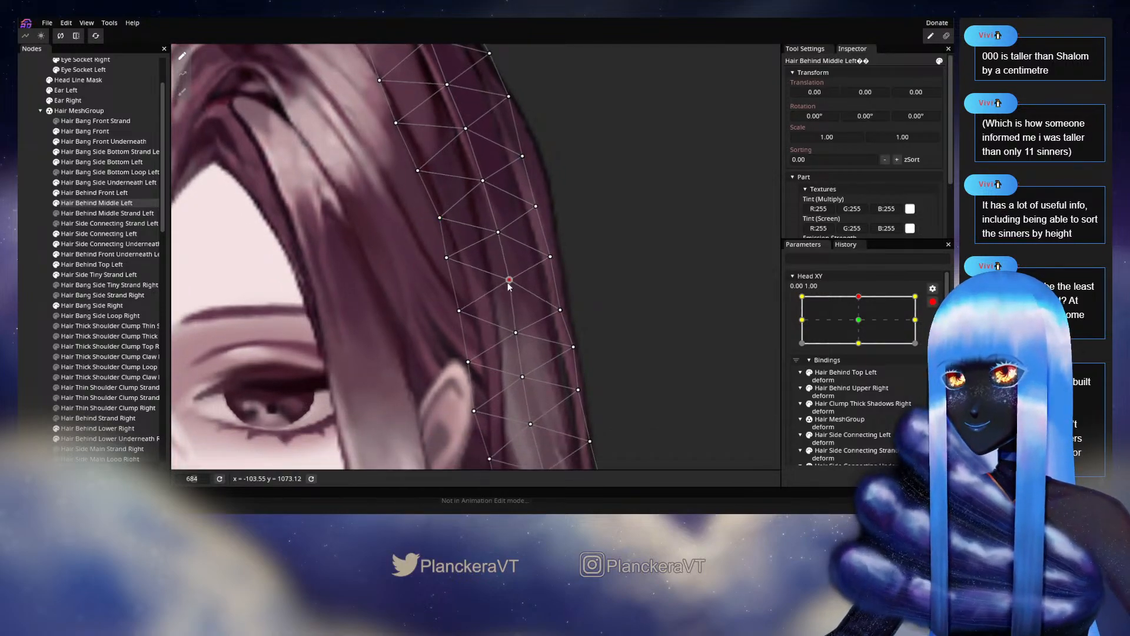
pyautogui.click(550, 257)
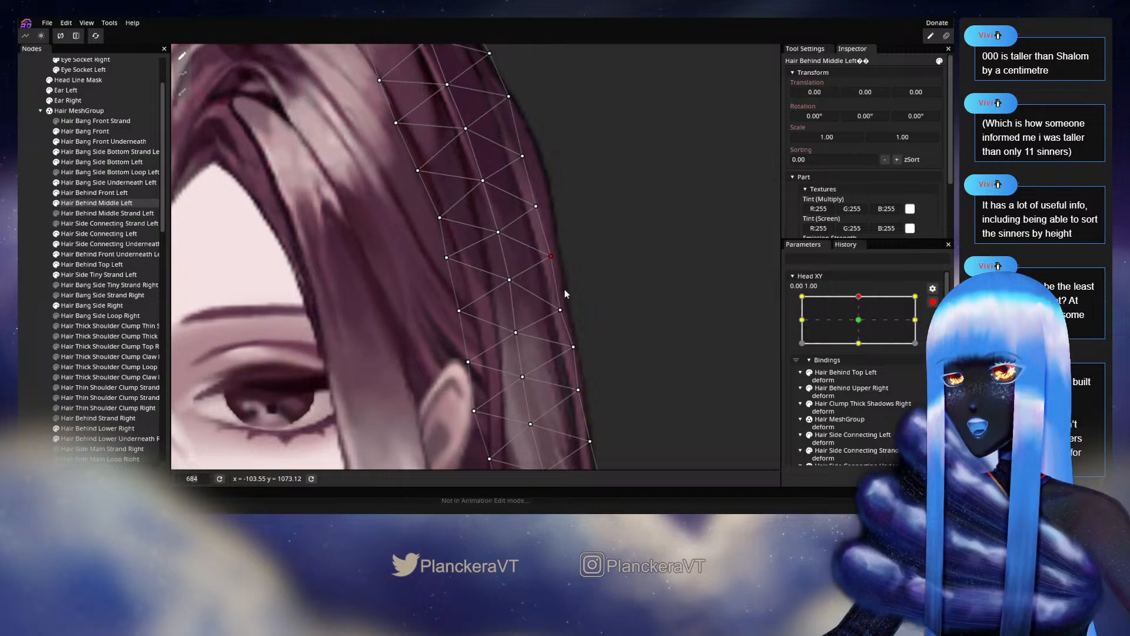
# - Adjust Hair Behind Middle Left's vertices from just above the ear down alongside it, and clear the mesh selection
pyautogui.scroll(-3, 542, 291)
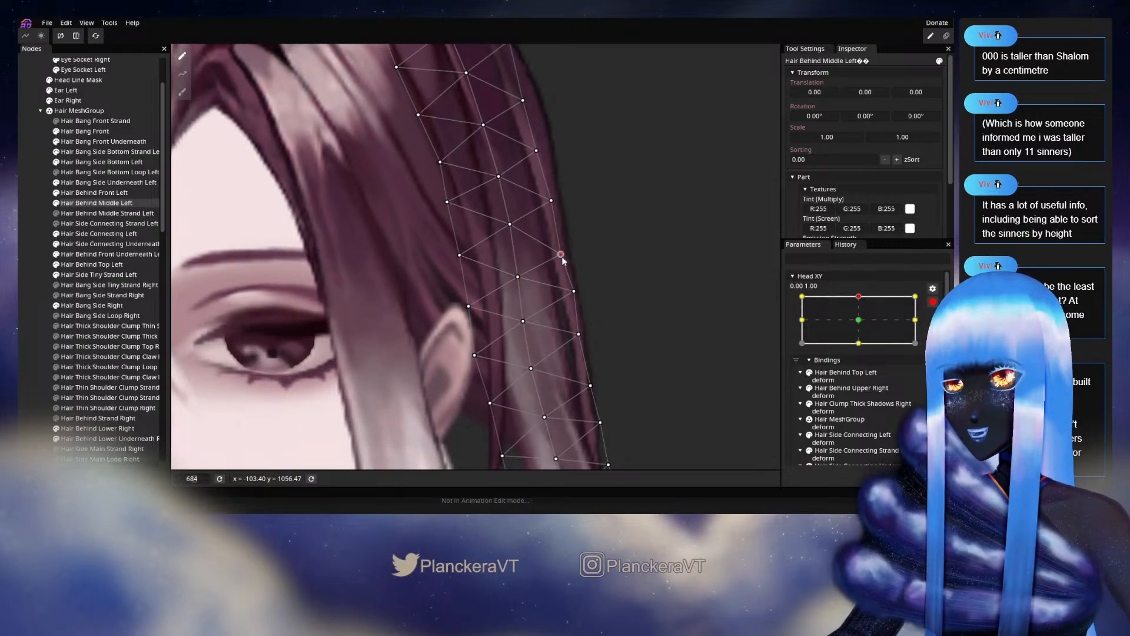
pyautogui.click(461, 255)
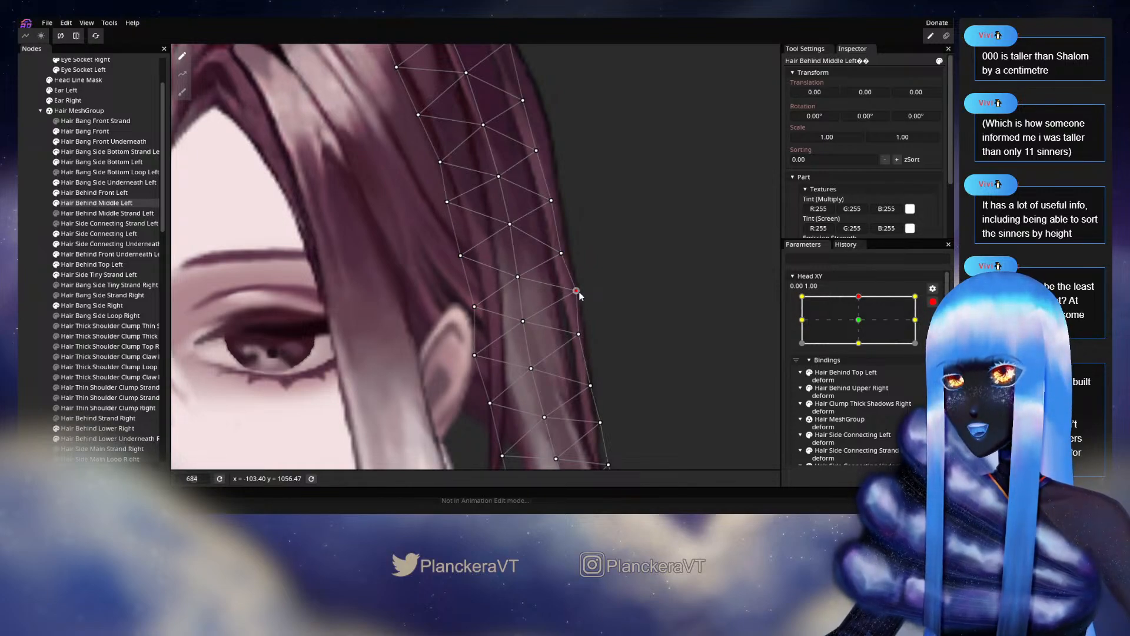
pyautogui.moveTo(579, 292); pyautogui.dragTo(580, 238)
pyautogui.moveTo(529, 267); pyautogui.dragTo(531, 267)
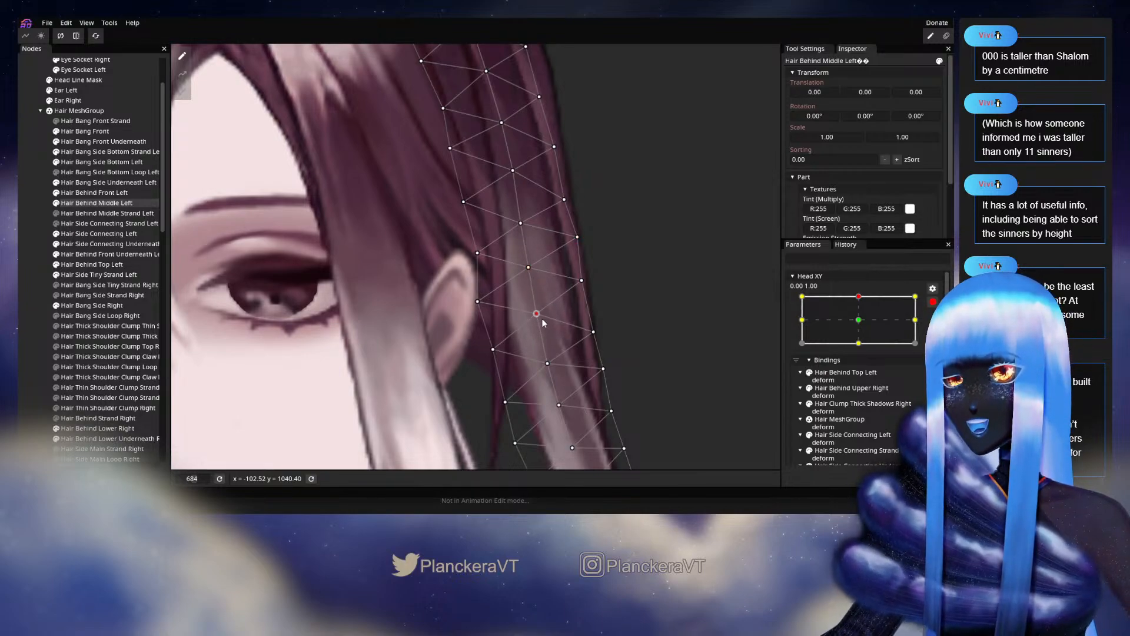
pyautogui.click(582, 284)
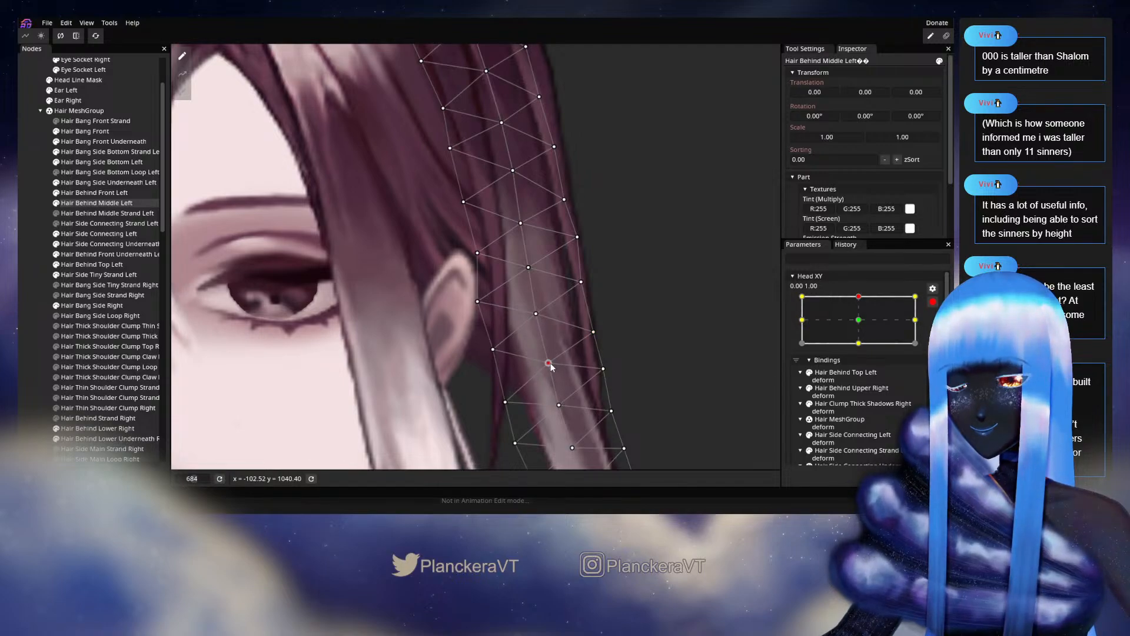
pyautogui.click(536, 314)
pyautogui.click(591, 333)
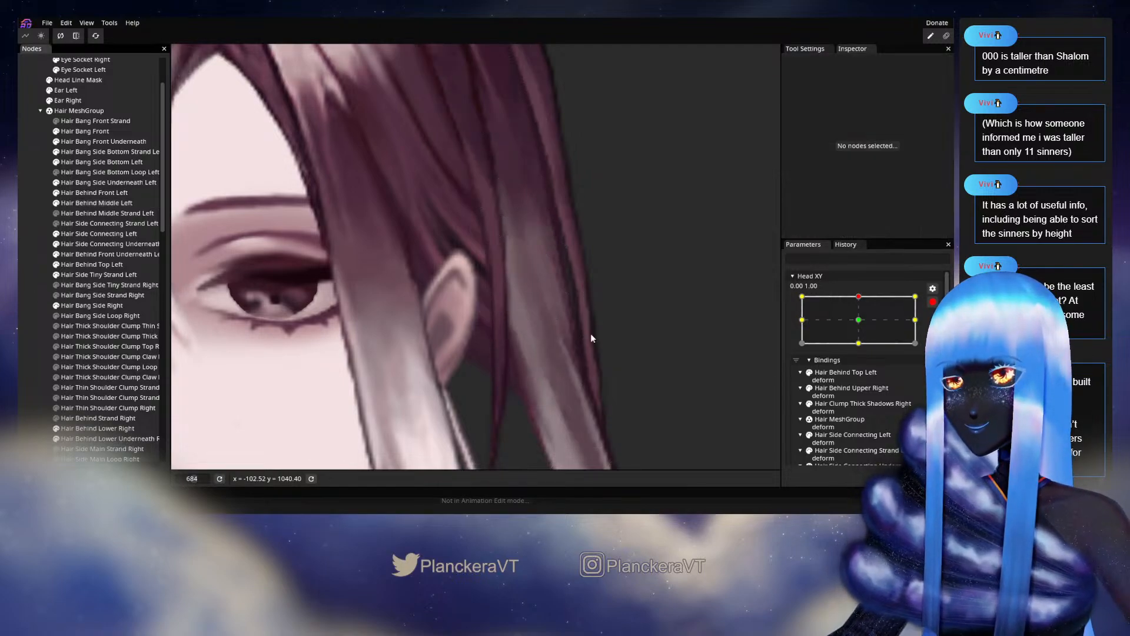
# - Stop keypoint editing and check the overall hair shape while moving Head XY around 0.00, 1.00
pyautogui.scroll(-5, 627, 340)
pyautogui.scroll(-5, 626, 339)
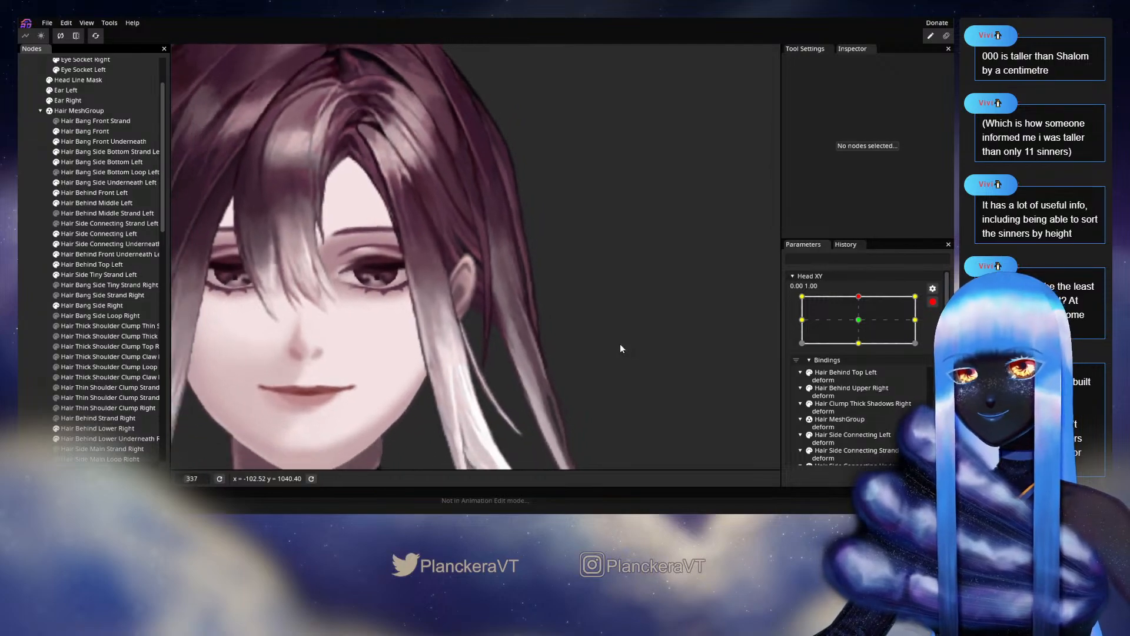
pyautogui.moveTo(609, 348); pyautogui.dragTo(618, 318)
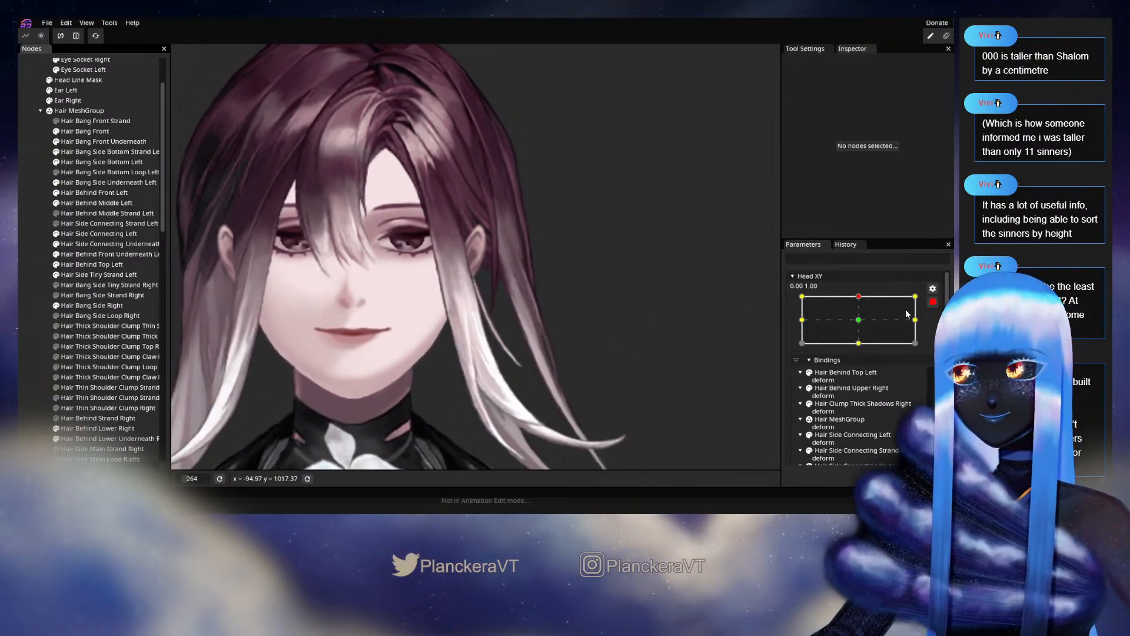
pyautogui.scroll(2, 926, 305)
pyautogui.moveTo(870, 325)
pyautogui.mouseDown()
pyautogui.moveTo(801, 320)
pyautogui.moveTo(862, 324)
pyautogui.mouseUp()
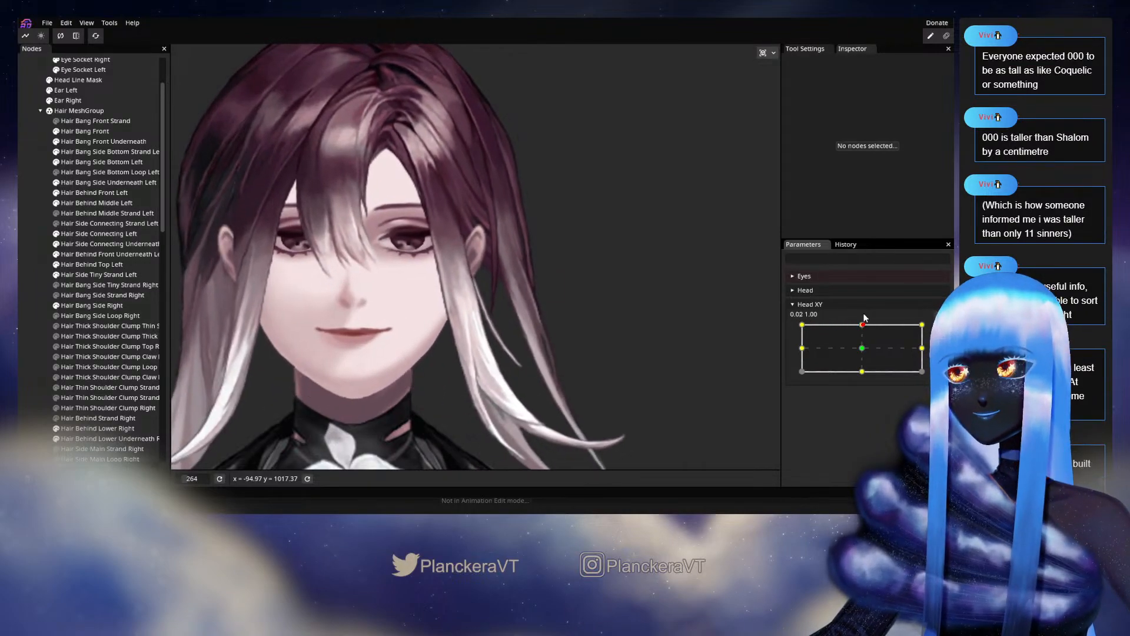
# - Resume editing the Head XY 0.00, 1.00 keypoint and refine Hair Behind Middle Left's upper vertices along the side of the head
pyautogui.click(940, 330)
pyautogui.scroll(5, 531, 281)
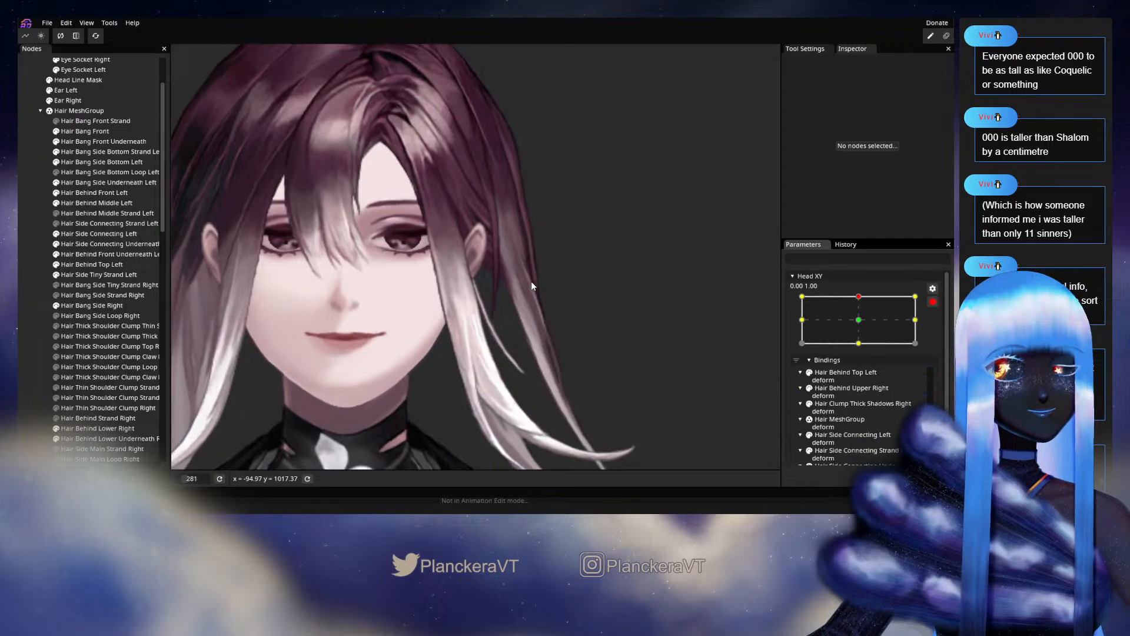
pyautogui.scroll(3, 561, 282)
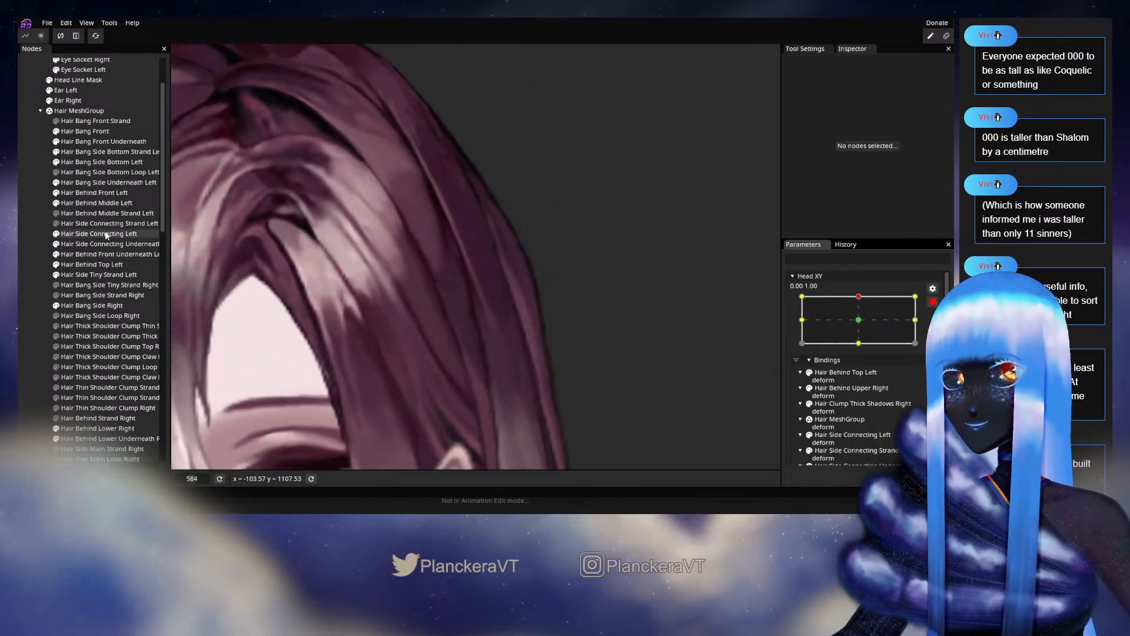
pyautogui.click(94, 203)
pyautogui.scroll(3, 514, 355)
pyautogui.scroll(1, 513, 353)
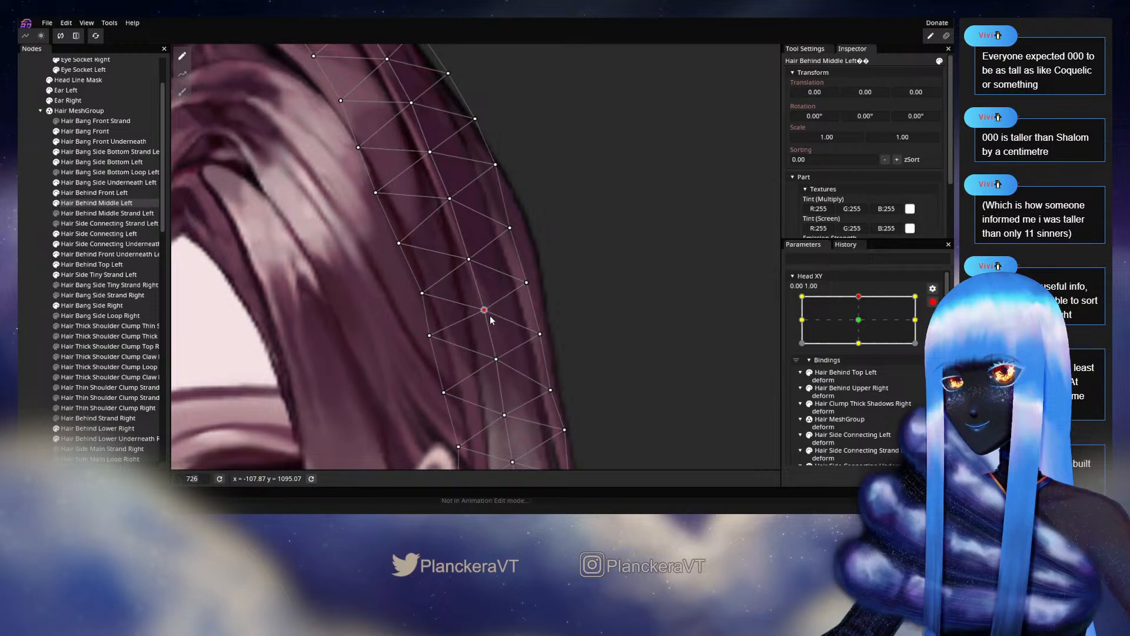
pyautogui.moveTo(491, 312); pyautogui.dragTo(491, 319)
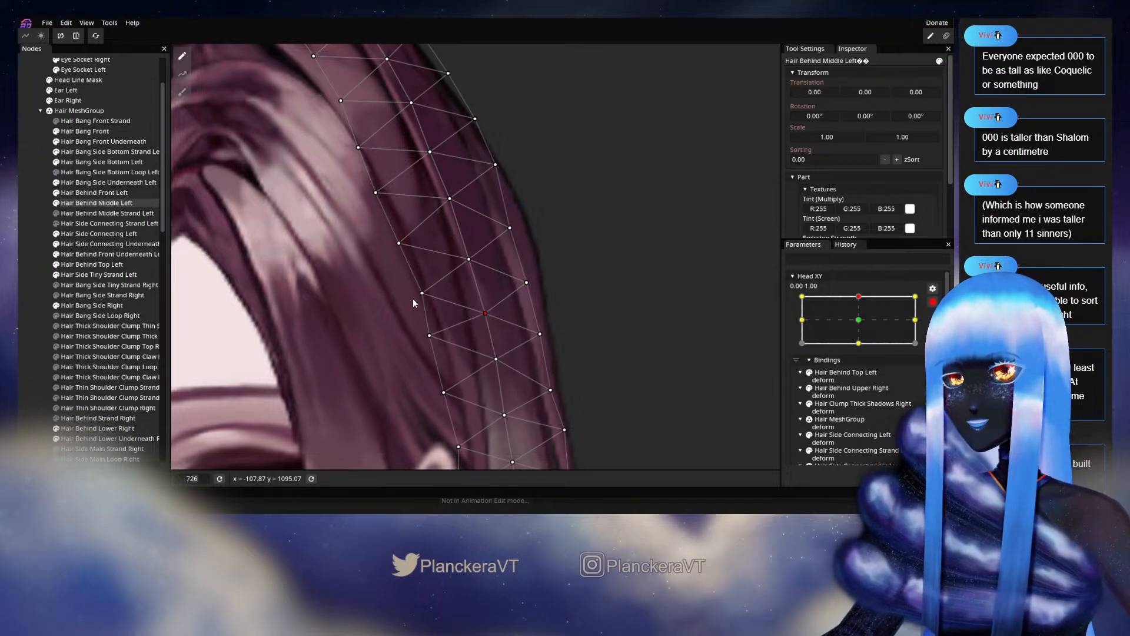
pyautogui.moveTo(421, 293); pyautogui.dragTo(426, 297)
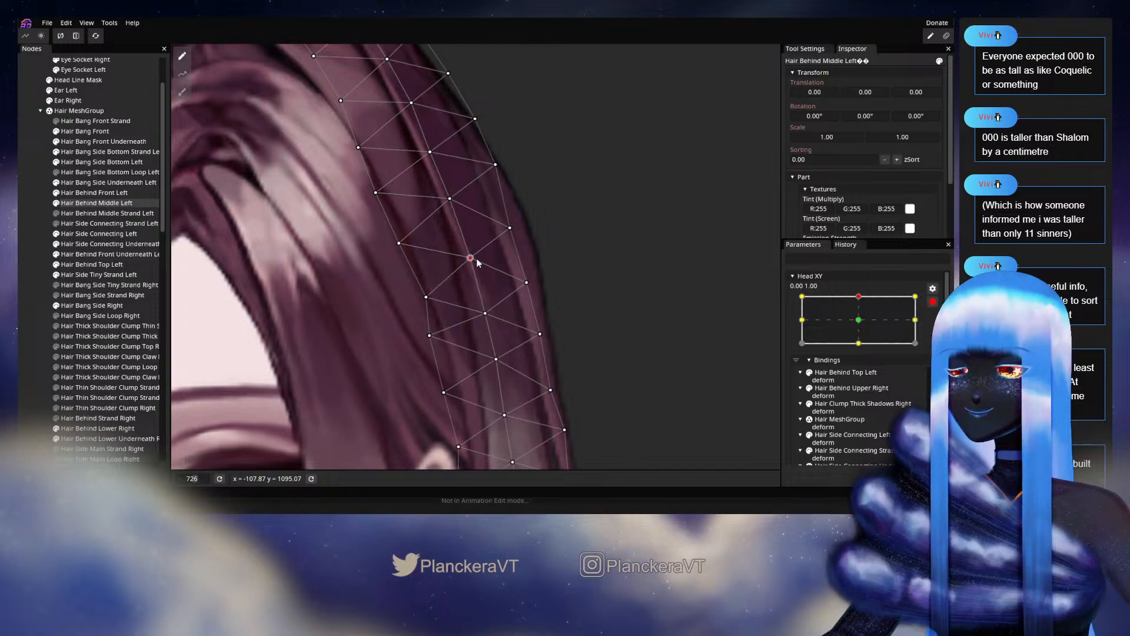
pyautogui.click(511, 227)
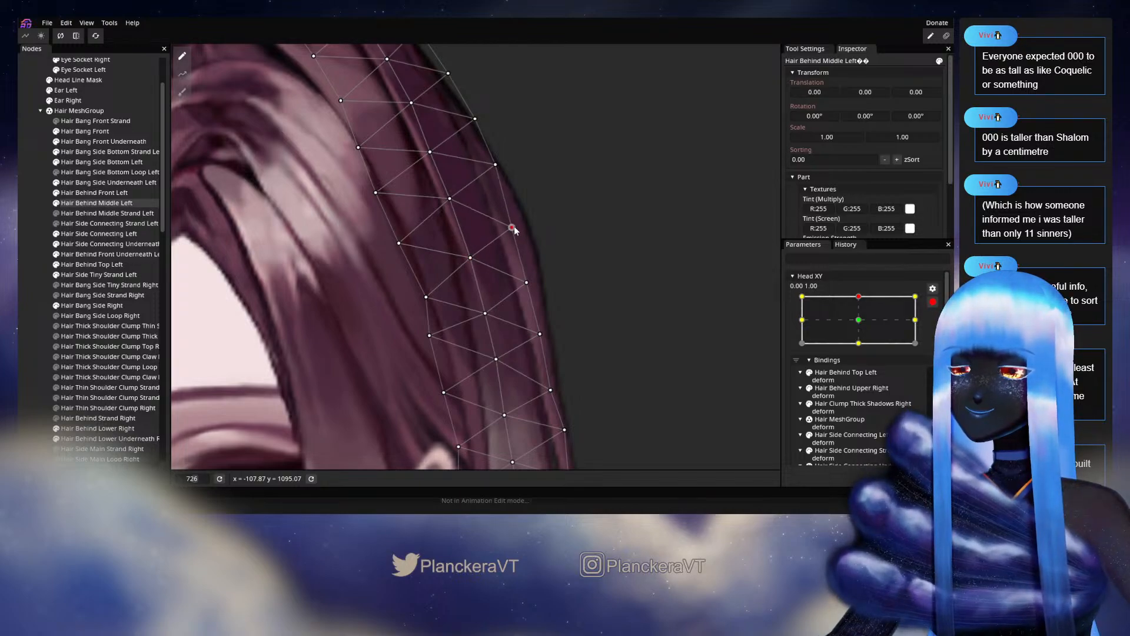
pyautogui.click(486, 313)
# - Shift Hair Behind Middle Left's inner-edge, centre and outer-edge vertices between the brow and the top of the ear
pyautogui.scroll(-3, 485, 288)
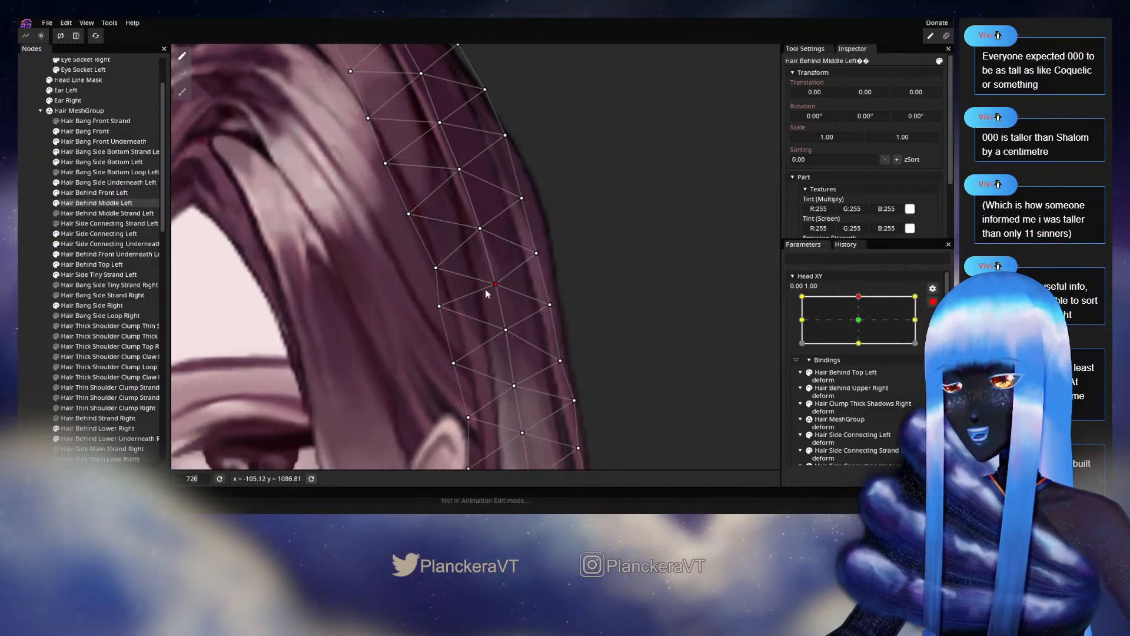
pyautogui.moveTo(435, 263); pyautogui.dragTo(441, 274)
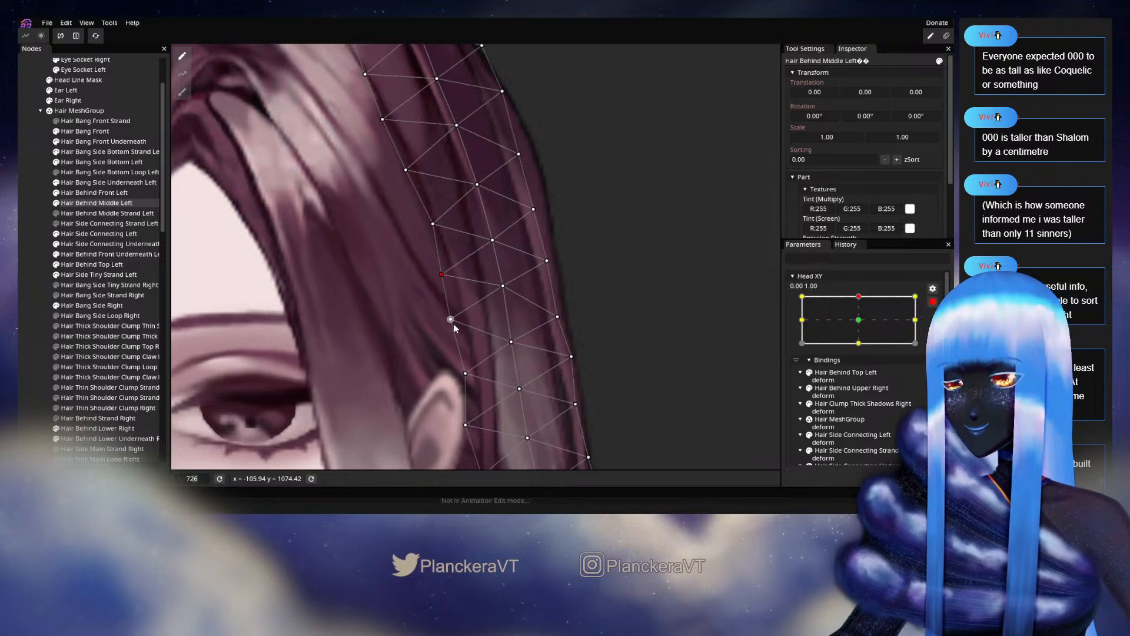
pyautogui.click(504, 286)
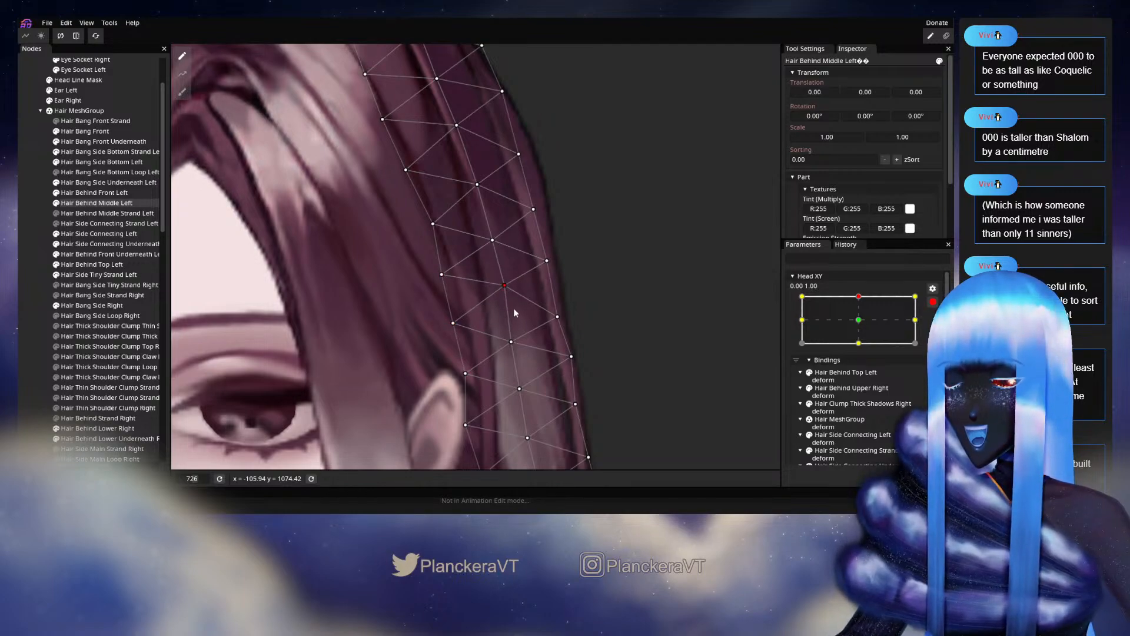
pyautogui.scroll(-3, 512, 301)
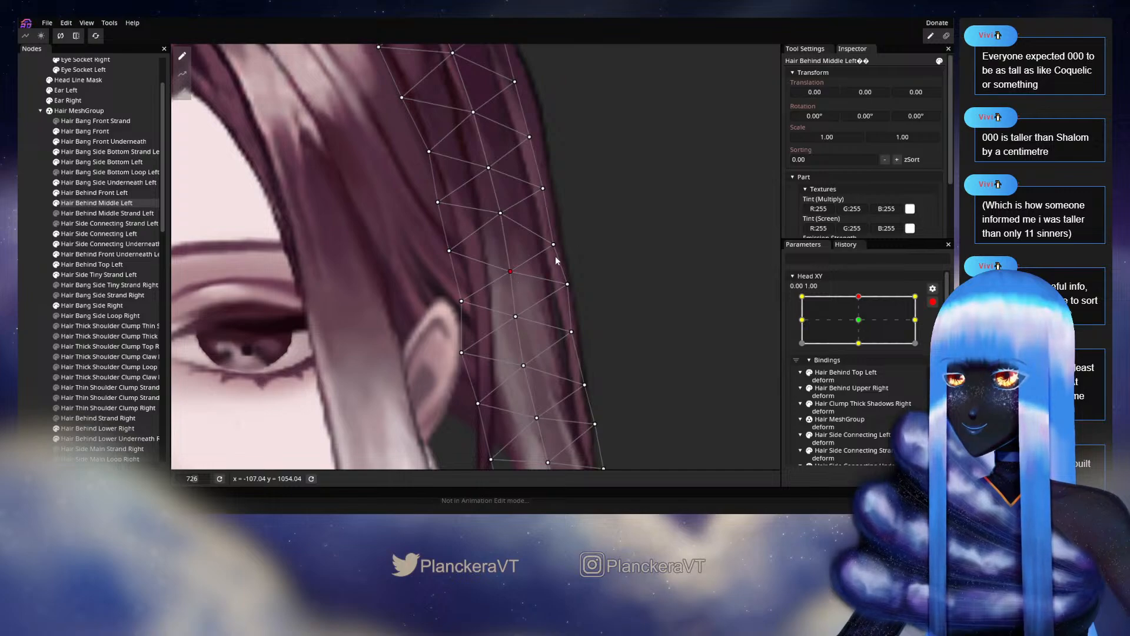
pyautogui.moveTo(566, 285); pyautogui.dragTo(568, 292)
pyautogui.scroll(-2, 570, 270)
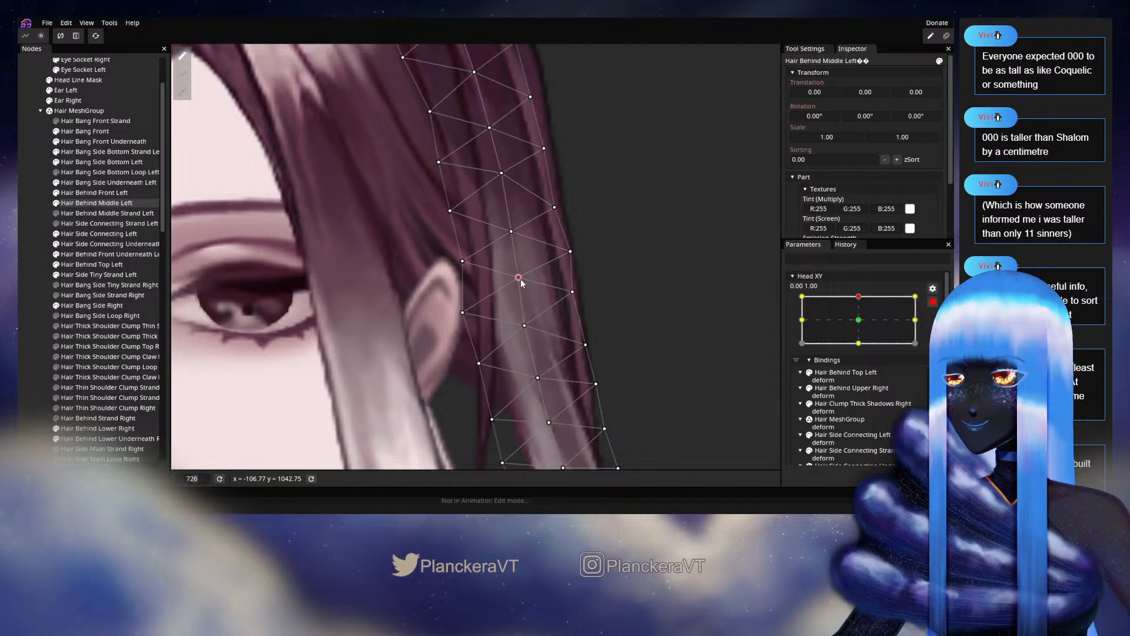
# - Fine-tune Hair Behind Middle Left's vertices beside and just below the ear, and deselect the mesh
pyautogui.click(462, 262)
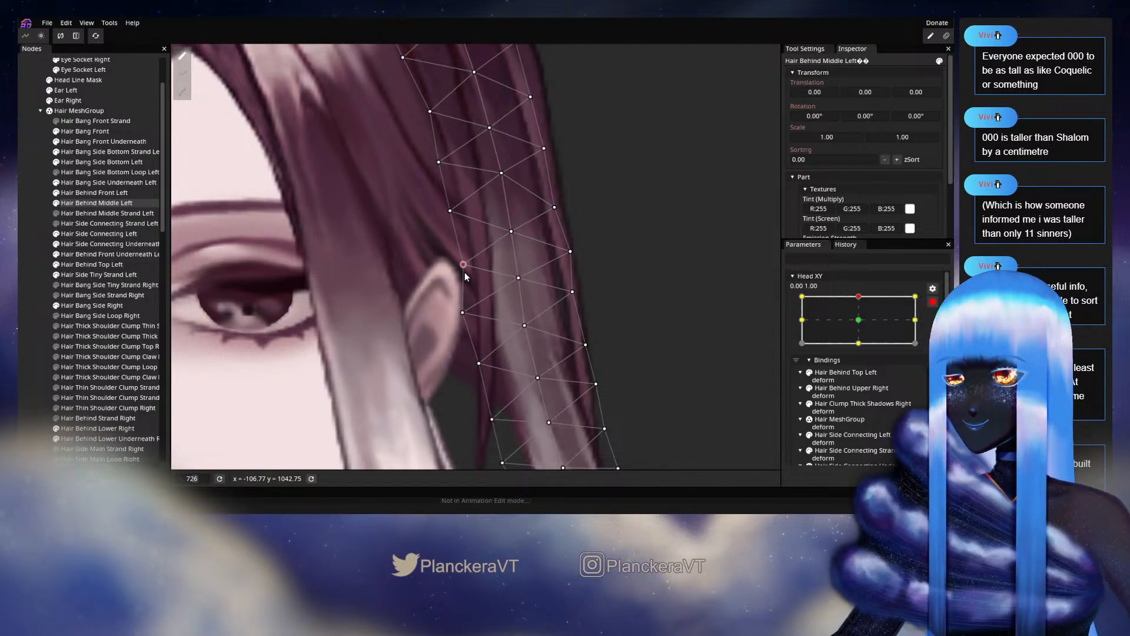
pyautogui.moveTo(463, 313); pyautogui.dragTo(465, 312)
pyautogui.click(524, 326)
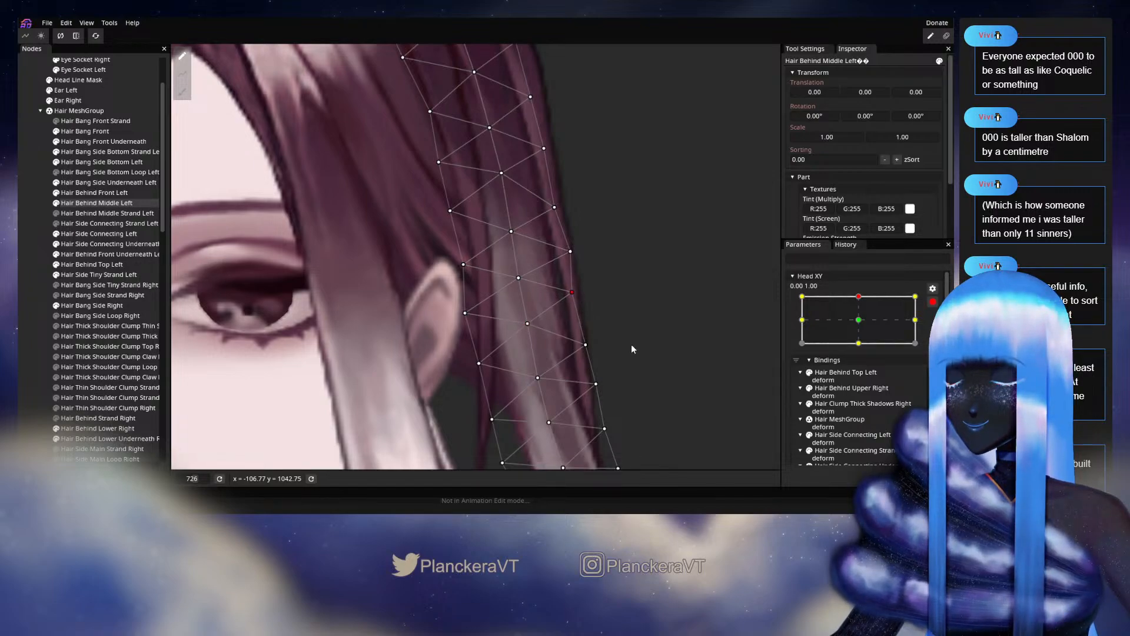
pyautogui.scroll(-3, 631, 343)
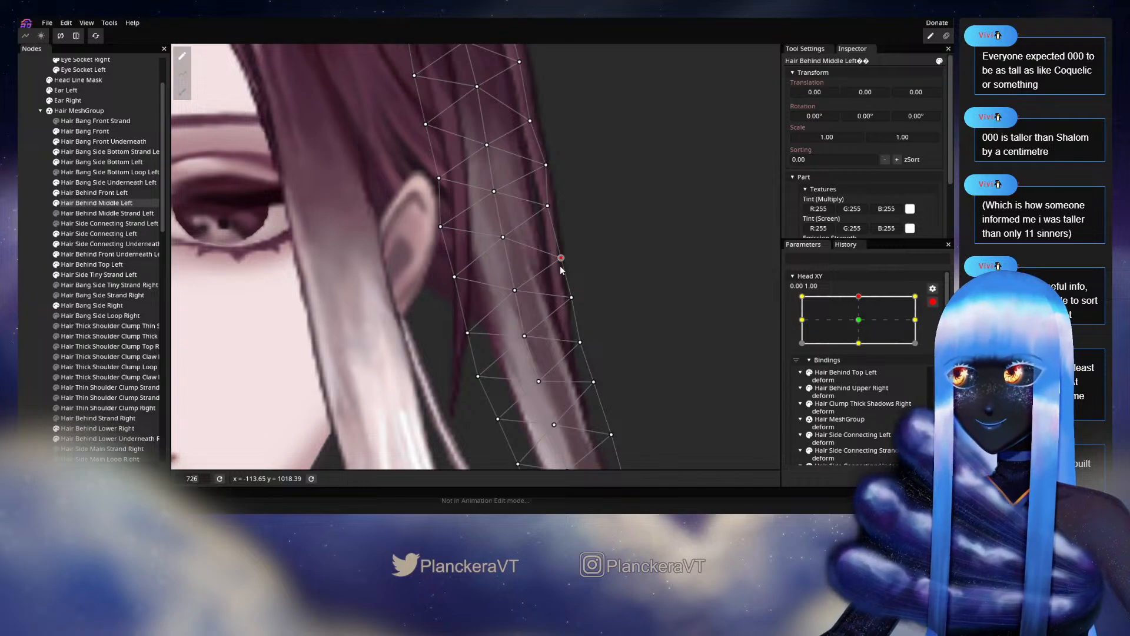
pyautogui.click(526, 336)
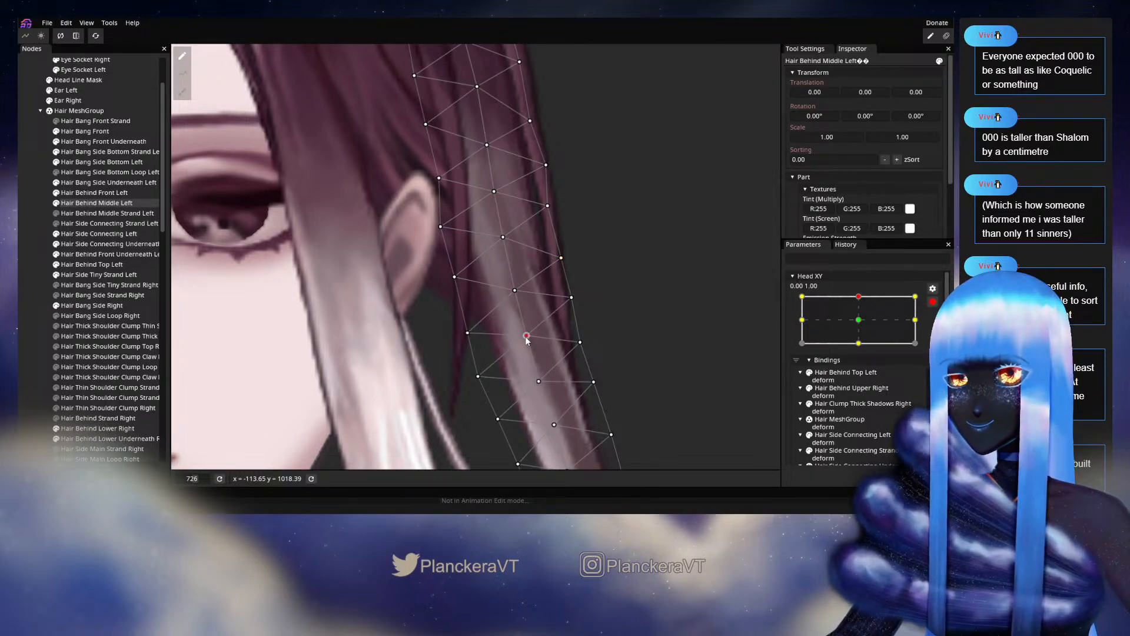
pyautogui.click(467, 333)
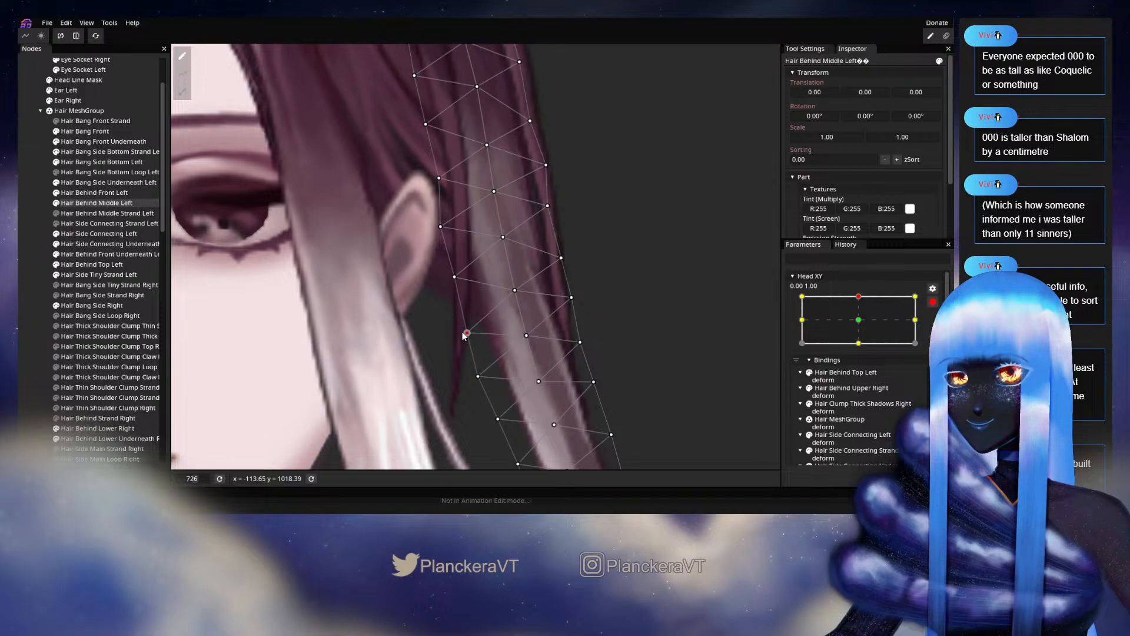
pyautogui.scroll(-3, 515, 281)
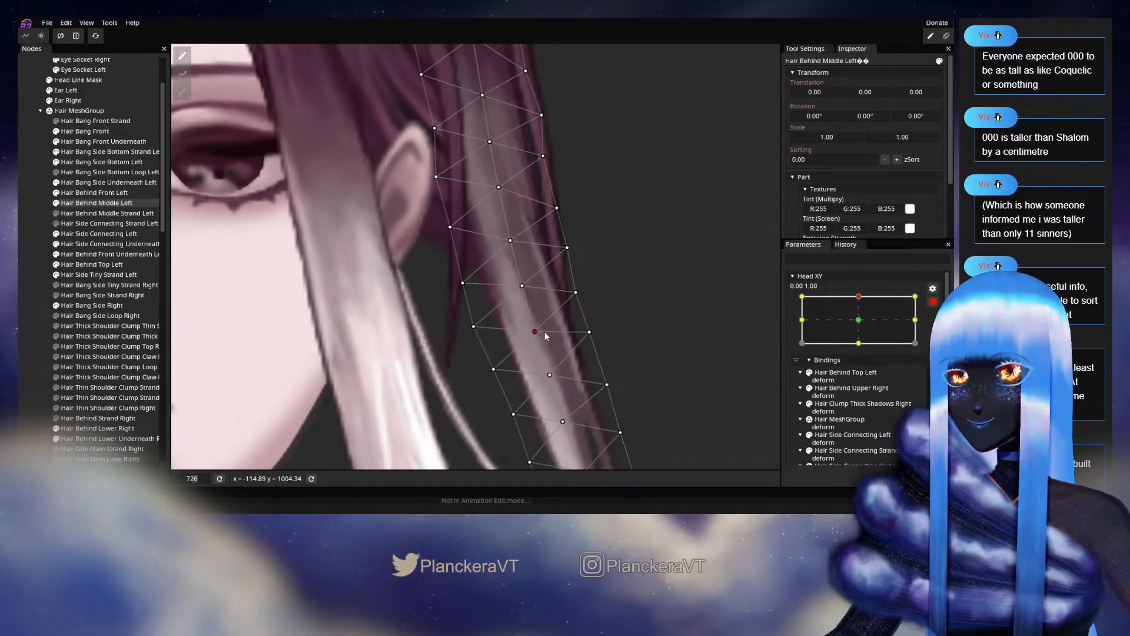
pyautogui.click(589, 332)
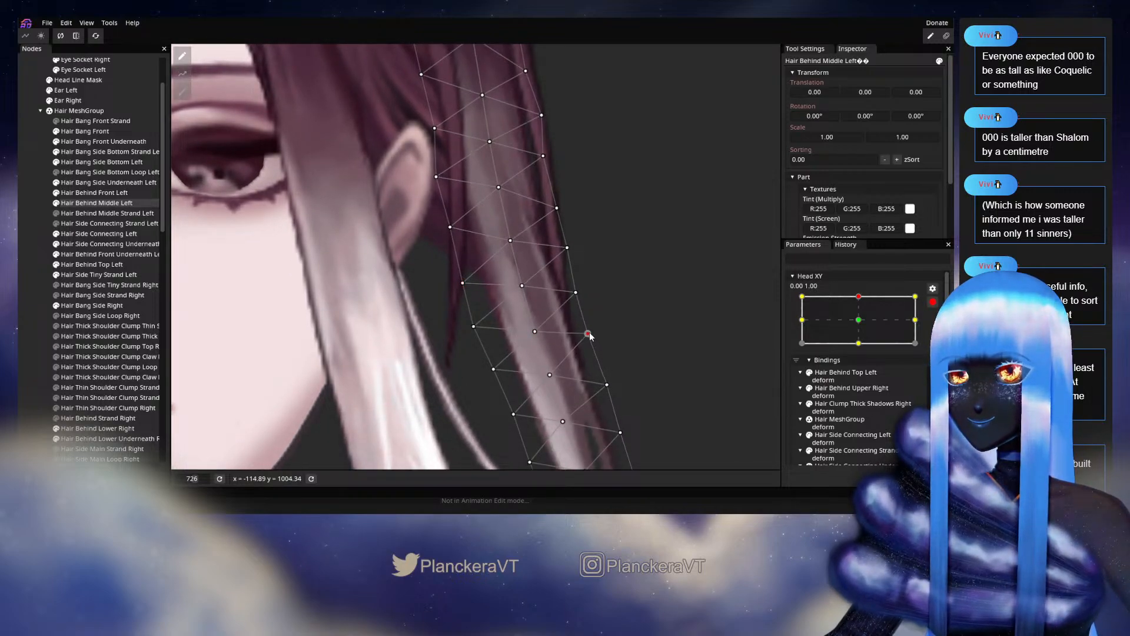
pyautogui.click(640, 298)
# - Stop keypoint editing and check how the hair moves as Head XY goes between 0.00, 1.00 and -1.00, 1.00
pyautogui.scroll(-5, 639, 297)
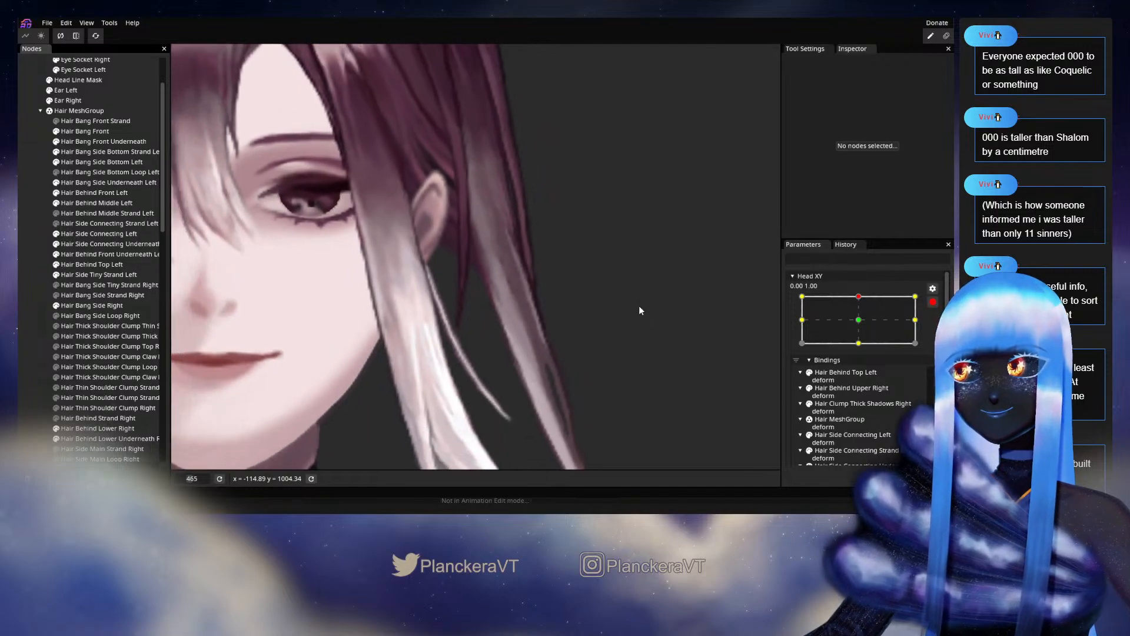
pyautogui.scroll(-3, 636, 306)
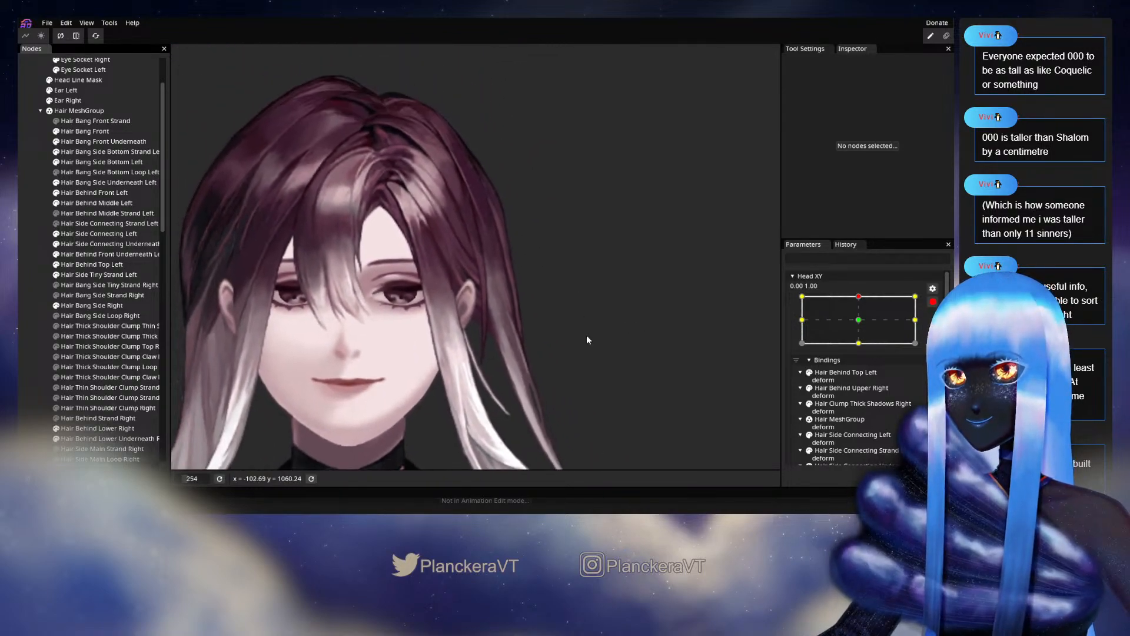
pyautogui.scroll(1, 596, 330)
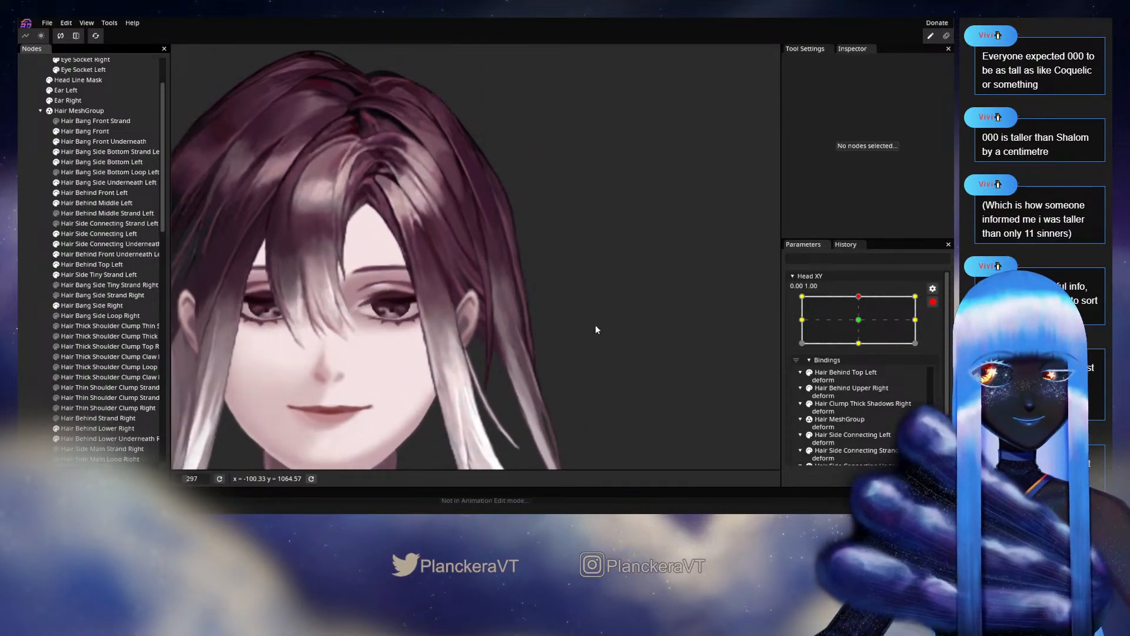
pyautogui.click(933, 301)
pyautogui.moveTo(863, 326); pyautogui.dragTo(802, 315)
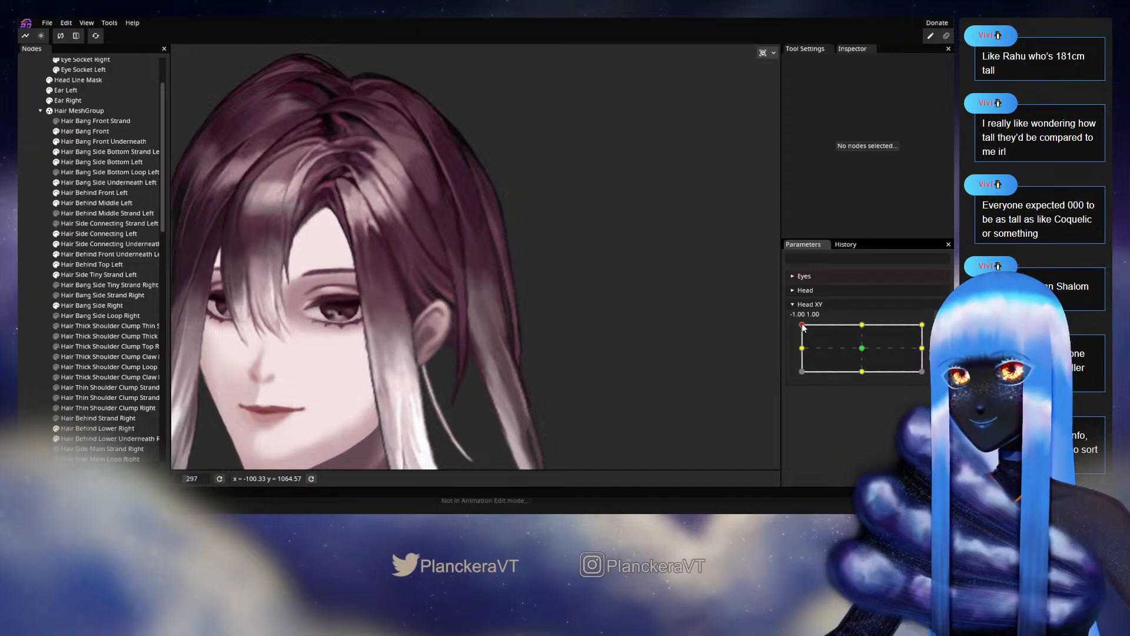
pyautogui.moveTo(802, 326); pyautogui.dragTo(863, 326)
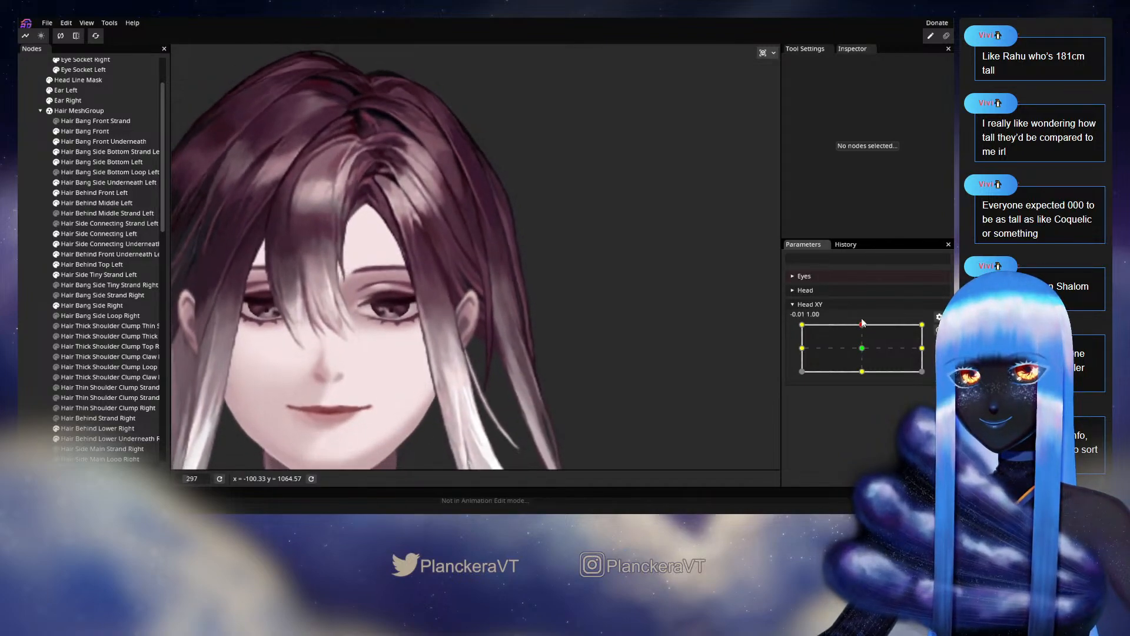
# - Reopen the Head XY 0.00, 1.00 keypoint for editing
pyautogui.click(938, 329)
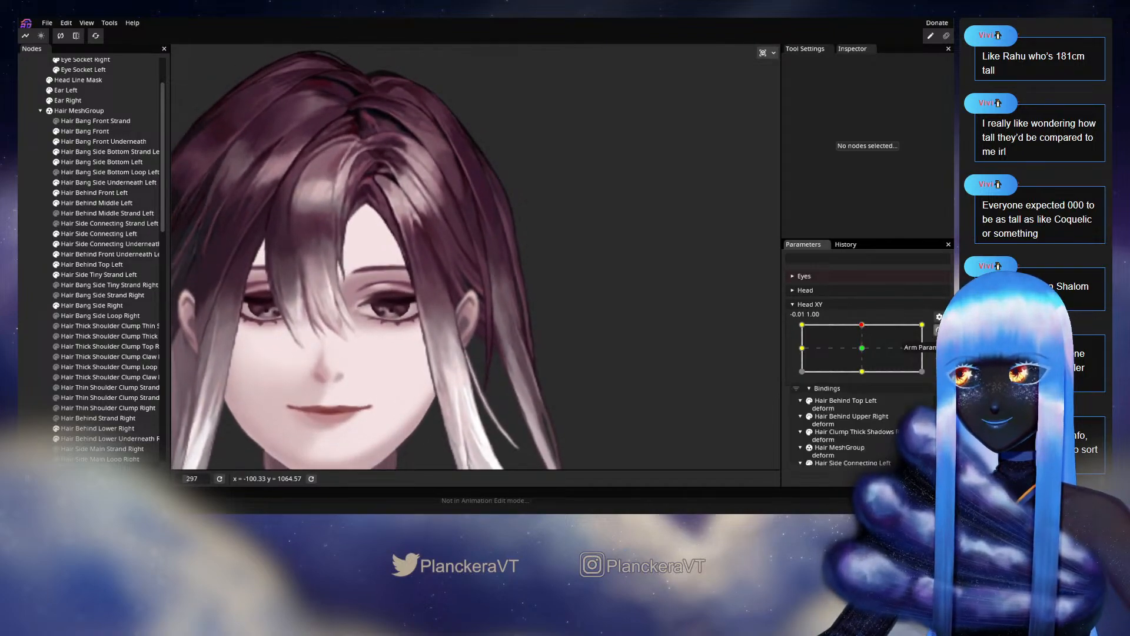
# - Nudge the Hair Behind Middle Left mesh vertices just above the ear for the Head XY 0.00, 1.00 keypoint
pyautogui.scroll(5, 436, 327)
pyautogui.scroll(1, 479, 312)
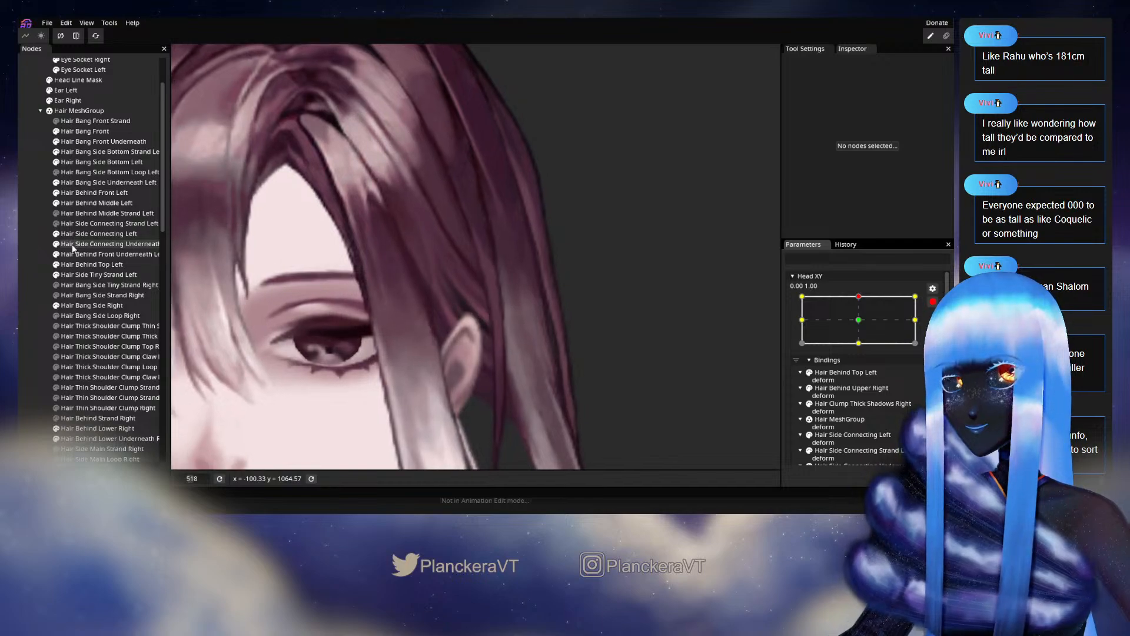
pyautogui.click(100, 233)
pyautogui.click(123, 205)
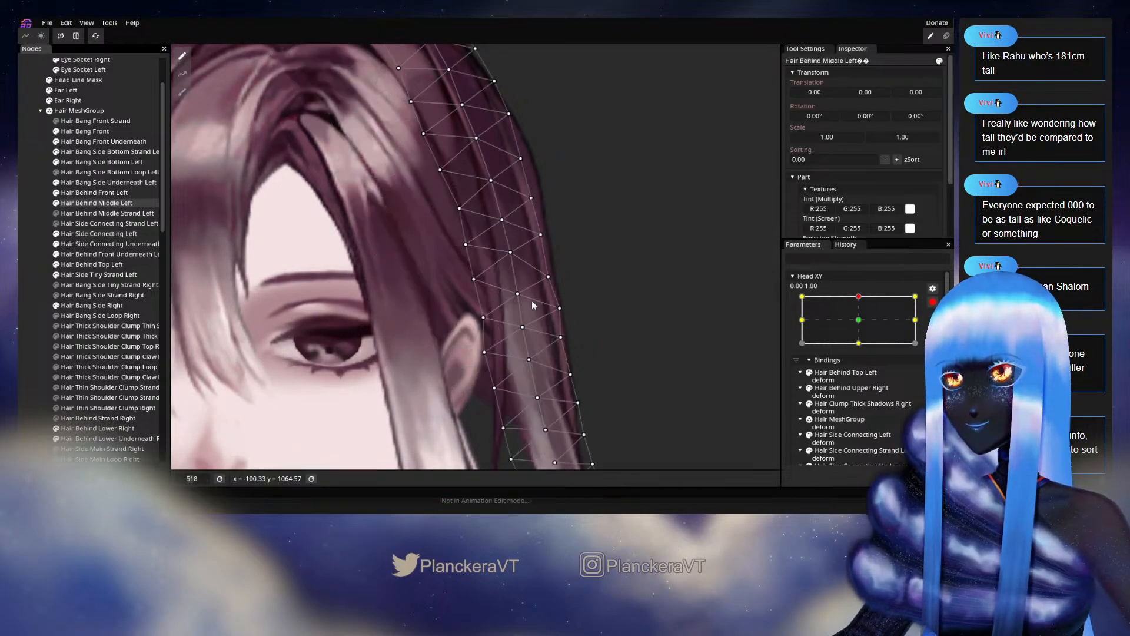
pyautogui.scroll(3, 531, 300)
pyautogui.click(474, 285)
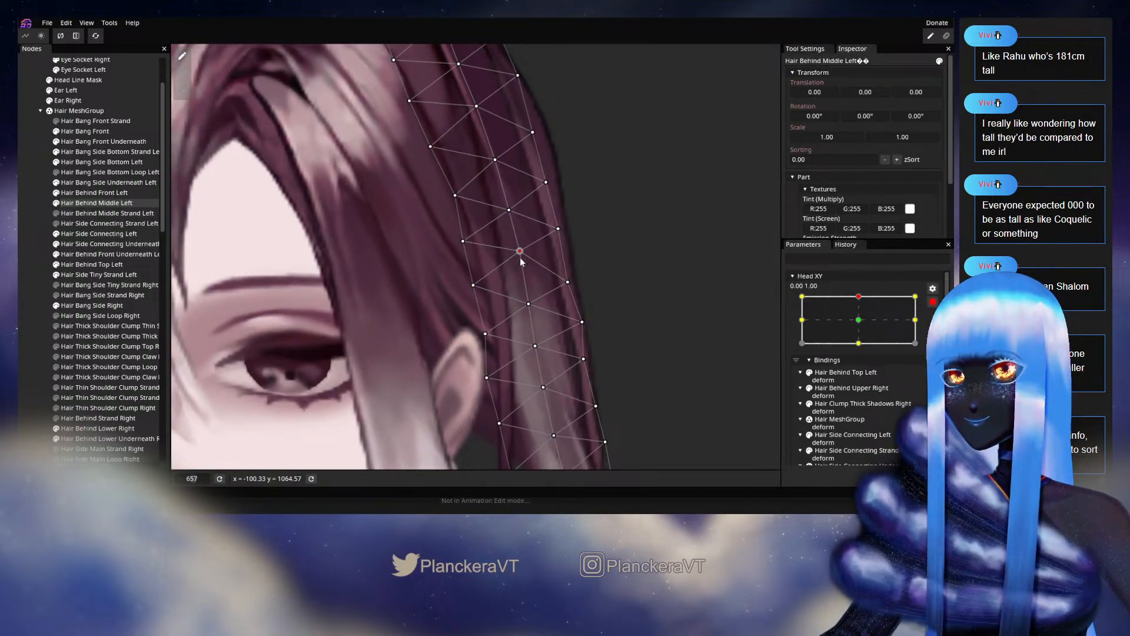
pyautogui.click(519, 253)
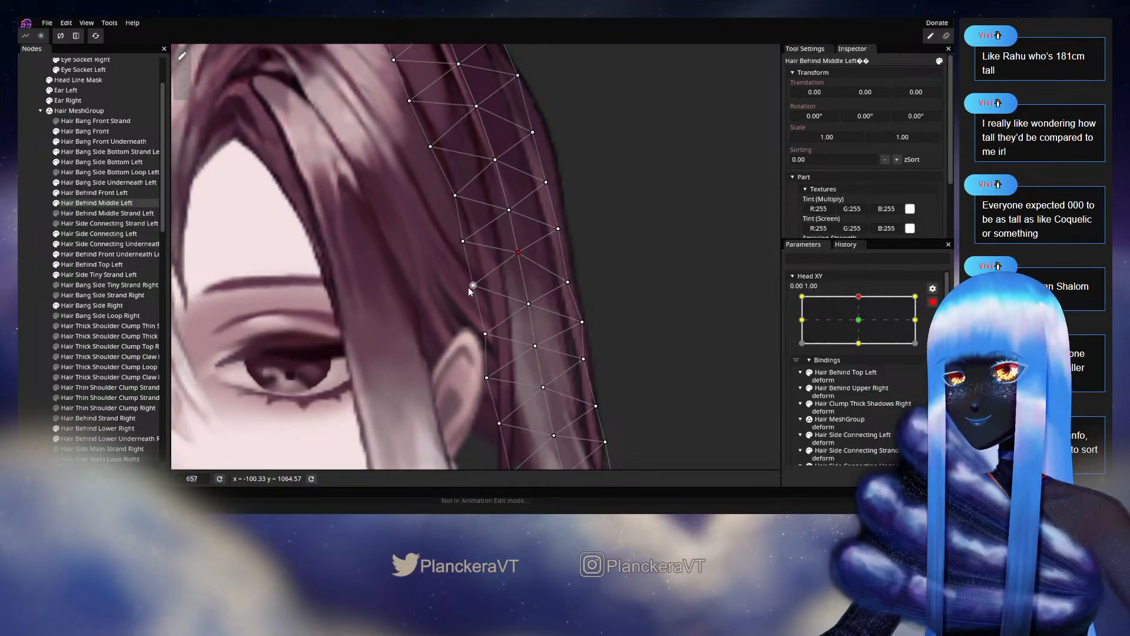
pyautogui.click(526, 304)
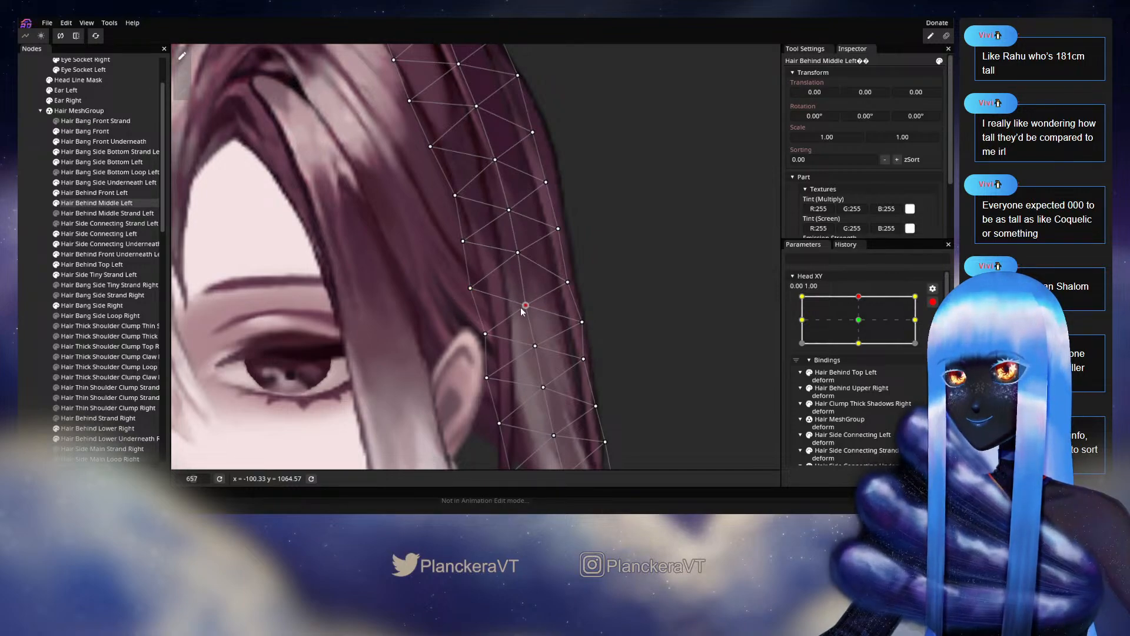
pyautogui.moveTo(569, 285); pyautogui.dragTo(572, 283)
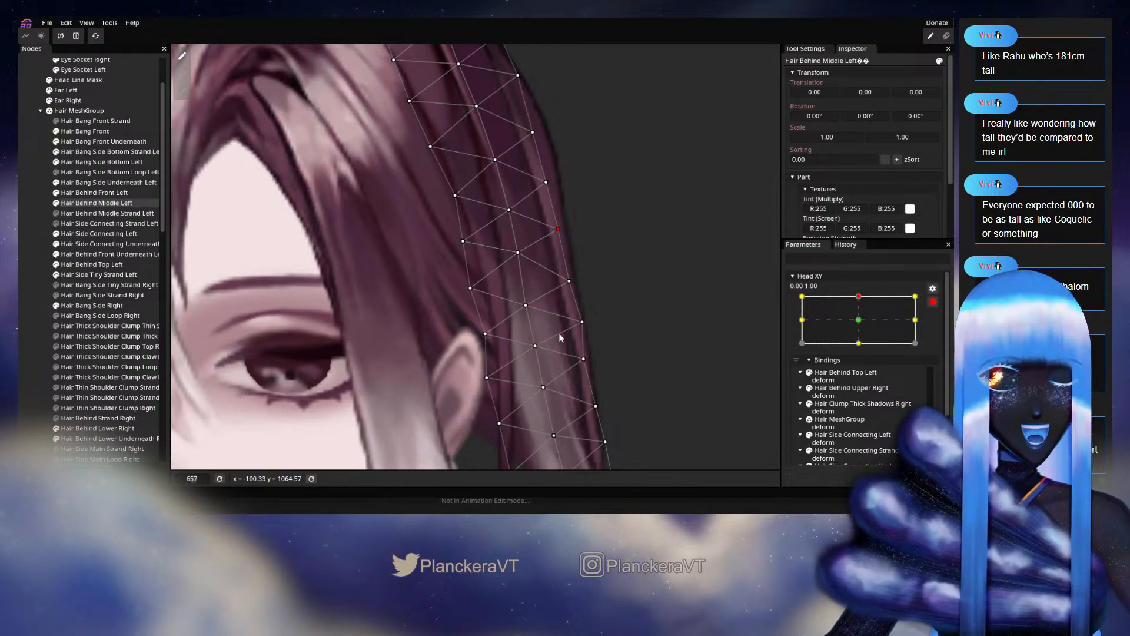
# - Shift the hair strand's centre and inner-edge vertices just above the ear slightly to smooth its contour
pyautogui.scroll(2, 558, 330)
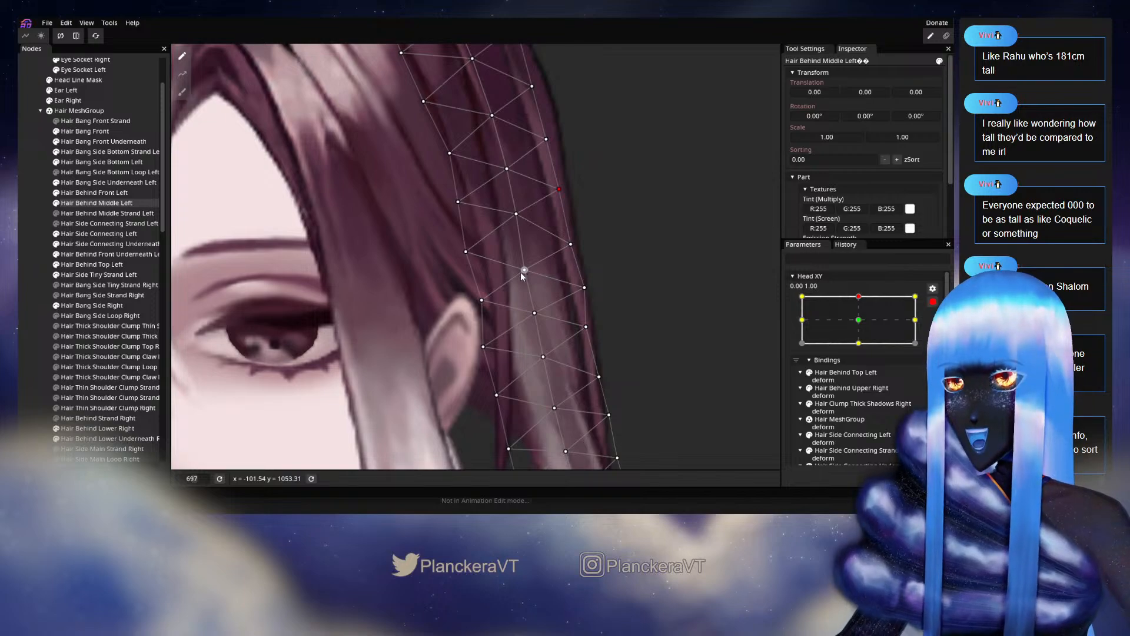
pyautogui.moveTo(509, 214); pyautogui.dragTo(514, 226)
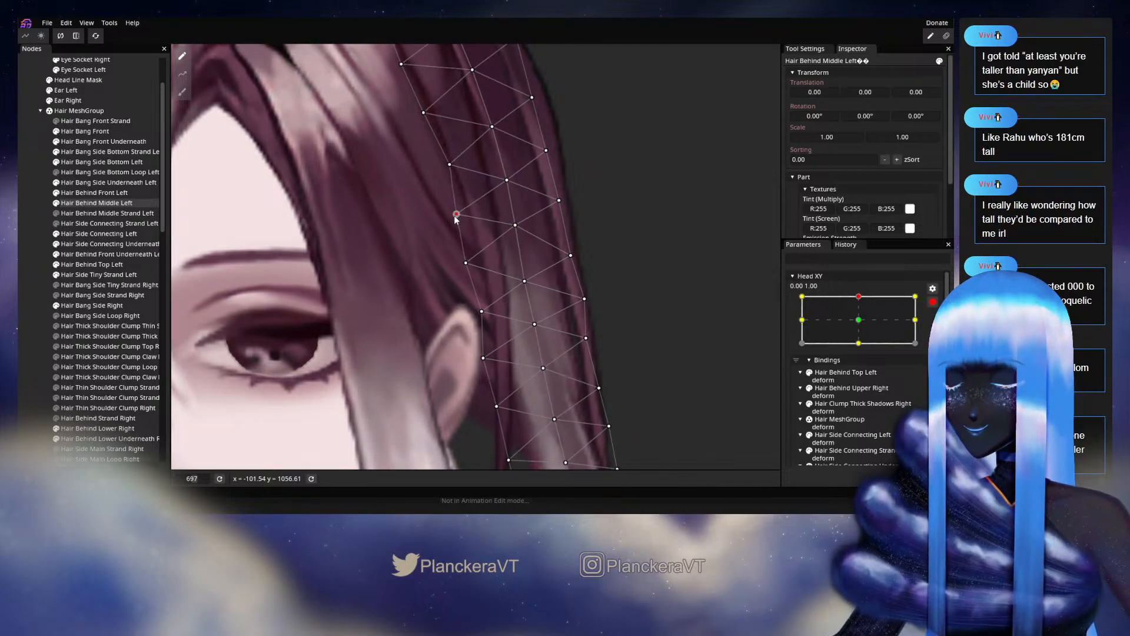
pyautogui.click(466, 262)
pyautogui.moveTo(468, 263); pyautogui.dragTo(462, 266)
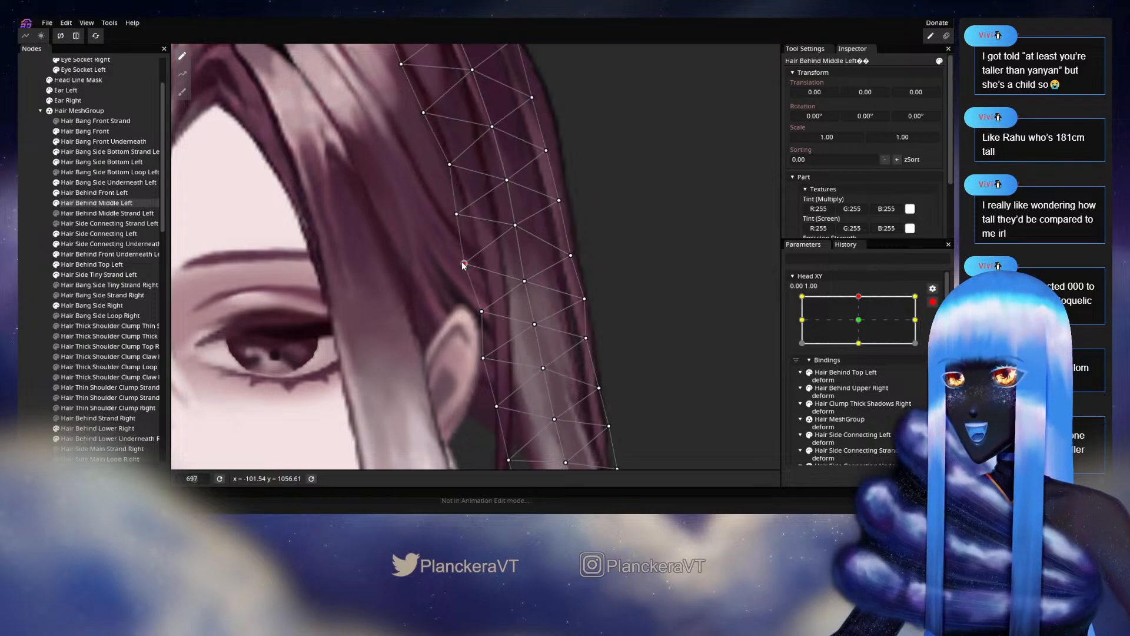
# - Refine the strand's centre-line and outer-edge vertices alongside the ear with small moves
pyautogui.scroll(-2, 546, 268)
pyautogui.click(535, 292)
pyautogui.moveTo(541, 297); pyautogui.dragTo(537, 297)
pyautogui.scroll(-4, 547, 276)
pyautogui.click(545, 277)
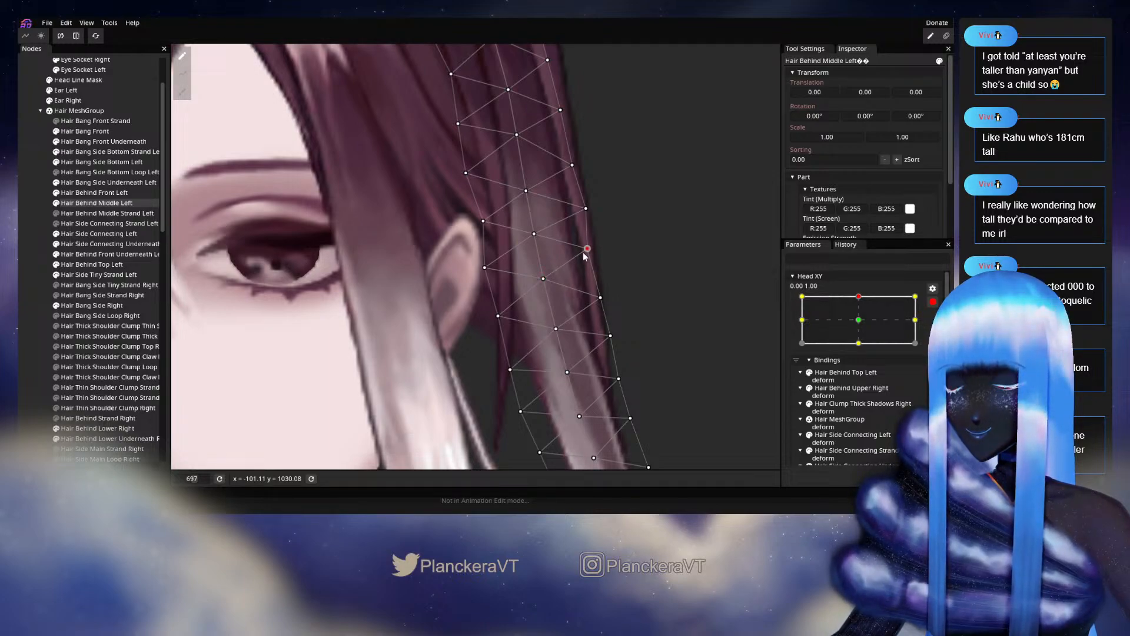
pyautogui.click(600, 297)
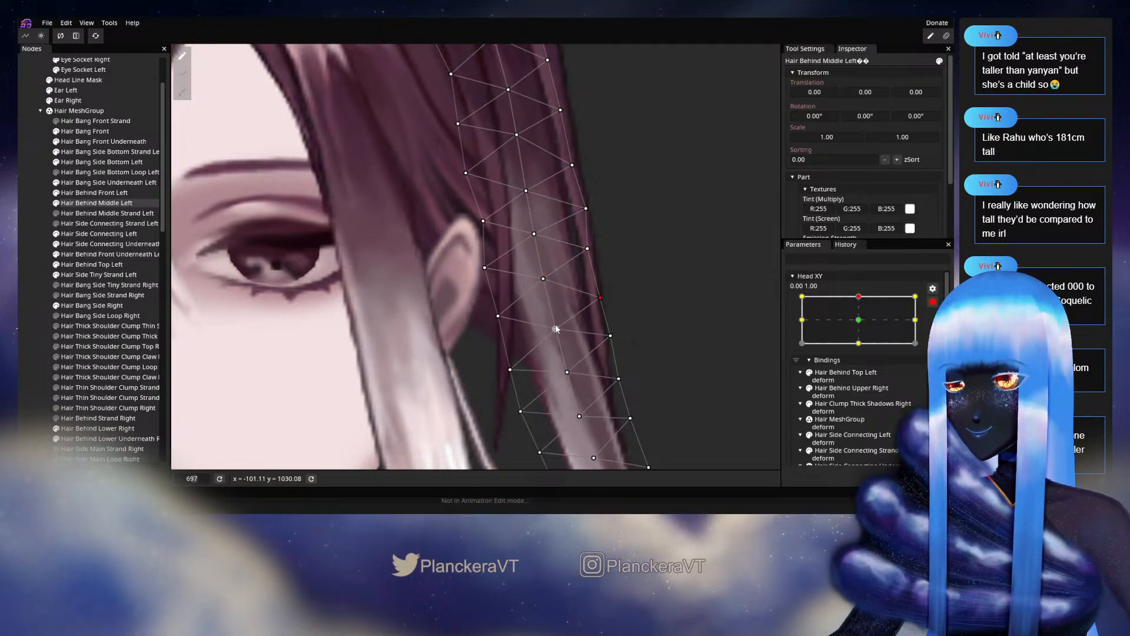
# - Adjust the strand's centre-line vertices below the ear, and deselect the part to view the whole head
pyautogui.scroll(-5, 560, 312)
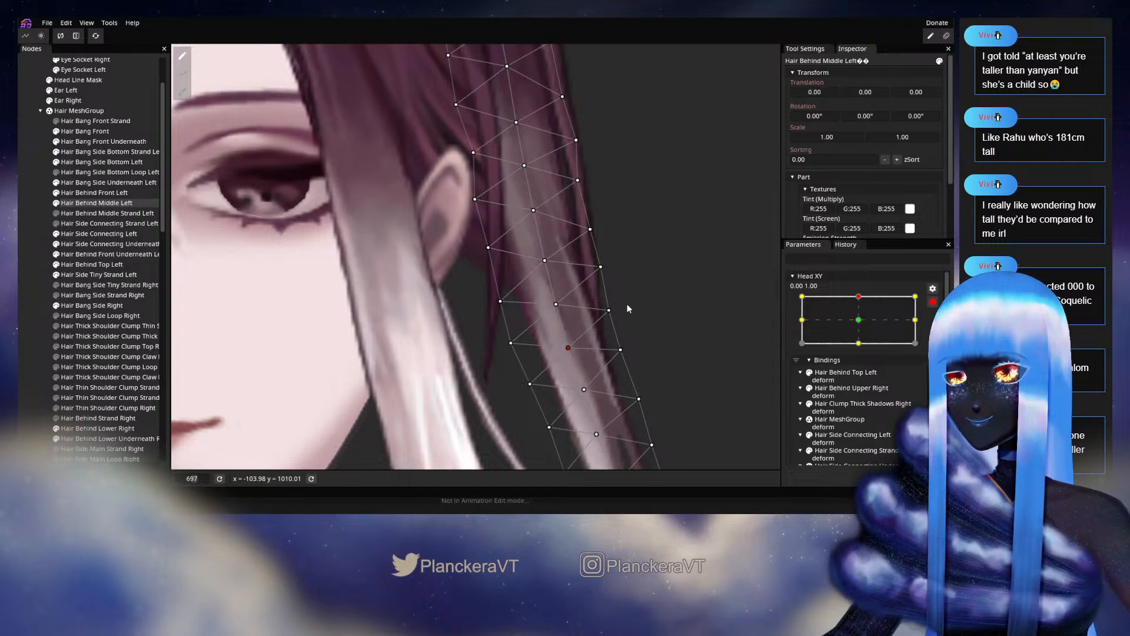
pyautogui.scroll(-4, 567, 362)
pyautogui.moveTo(590, 326); pyautogui.dragTo(587, 330)
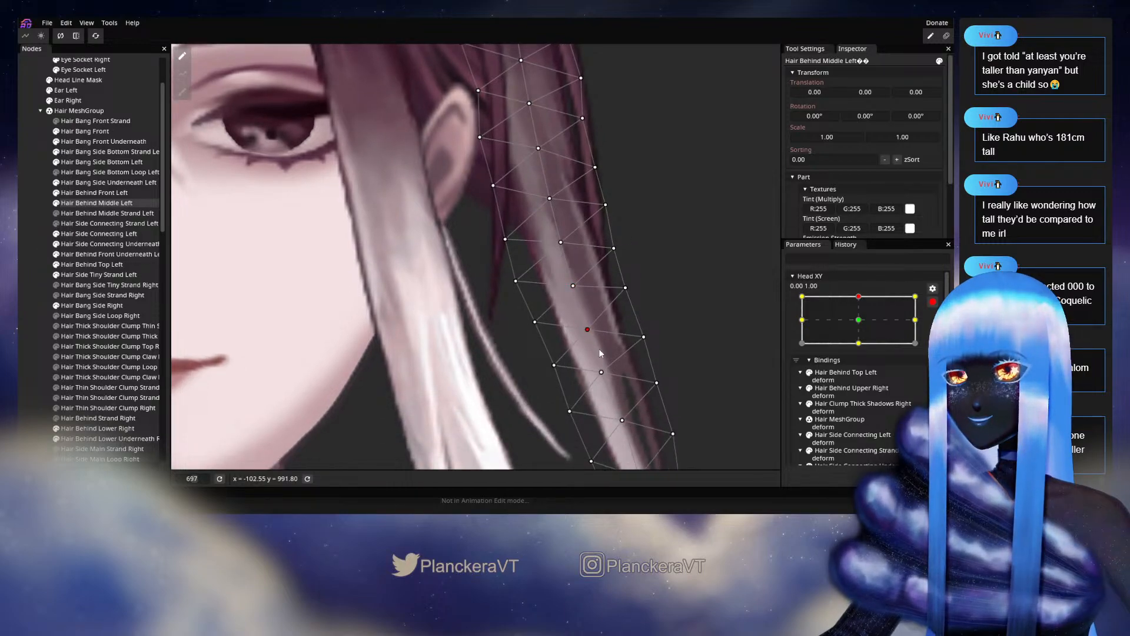
pyautogui.scroll(-5, 599, 352)
pyautogui.scroll(-2, 588, 300)
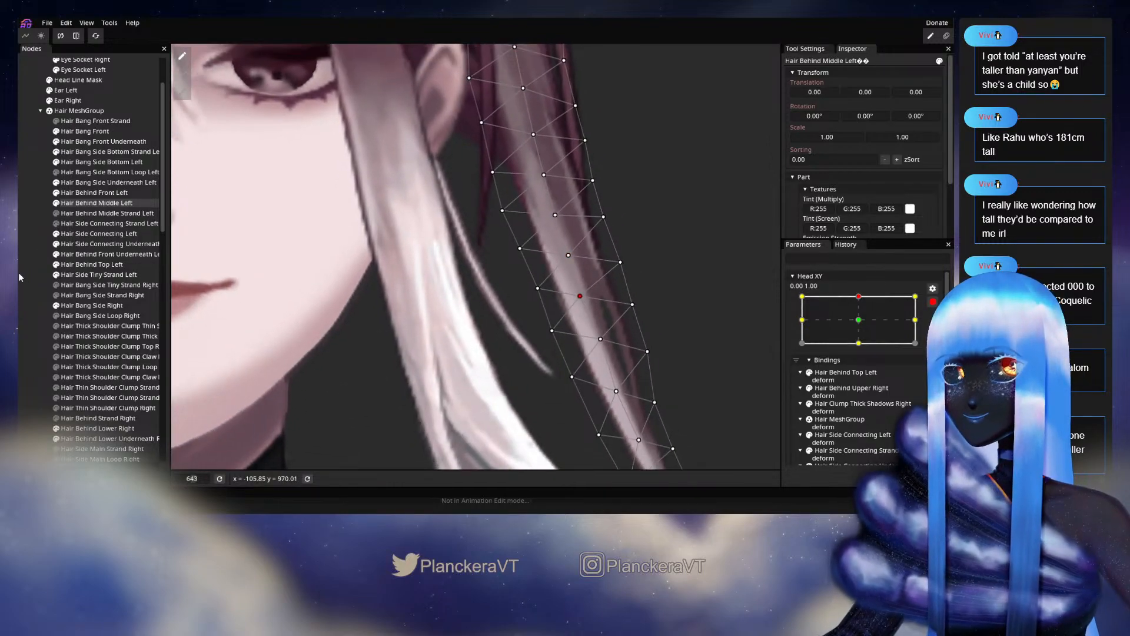
pyautogui.click(580, 315)
pyautogui.scroll(-2, 575, 323)
pyautogui.scroll(-5, 574, 324)
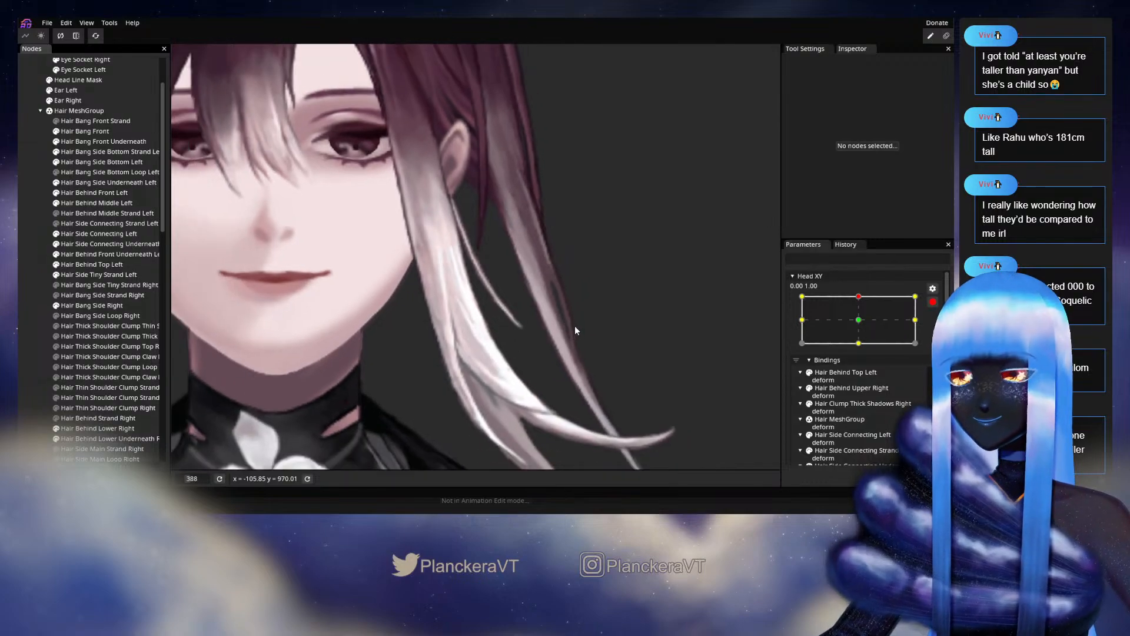
pyautogui.scroll(3, 574, 330)
pyautogui.scroll(-1, 594, 323)
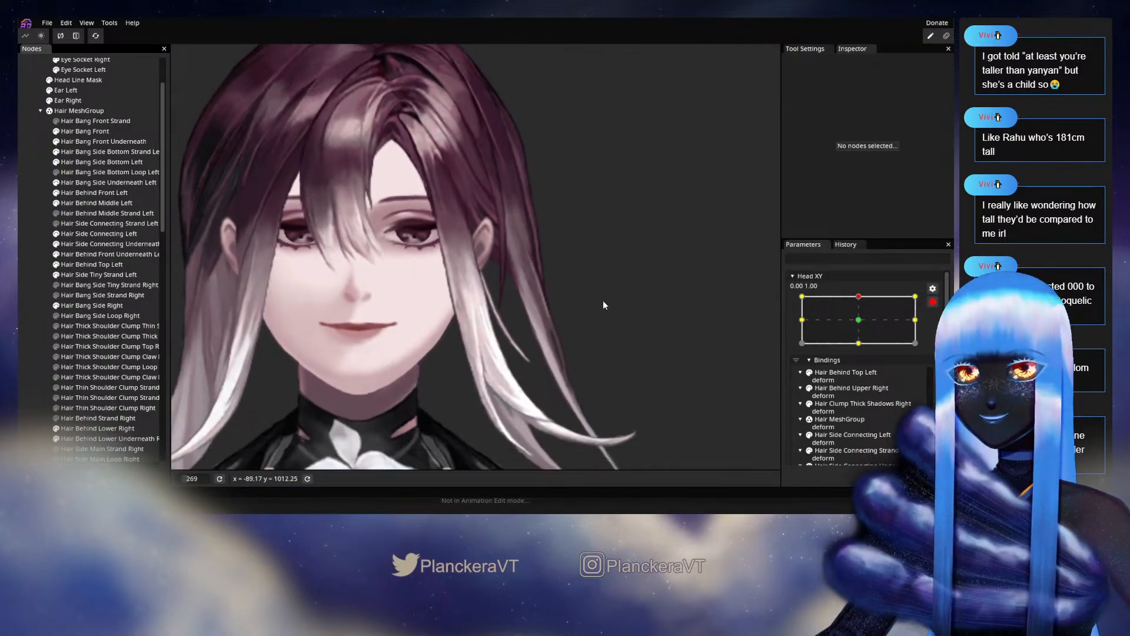
# - Stop editing the keypoint, scrub Head XY around 0.00, 1.00 to check the hair deformation, and resume editing there
pyautogui.click(932, 302)
pyautogui.moveTo(862, 325)
pyautogui.mouseDown()
pyautogui.moveTo(800, 325)
pyautogui.moveTo(858, 321)
pyautogui.moveTo(805, 323)
pyautogui.moveTo(857, 325)
pyautogui.moveTo(862, 347)
pyautogui.moveTo(860, 327)
pyautogui.mouseUp()
pyautogui.click(932, 330)
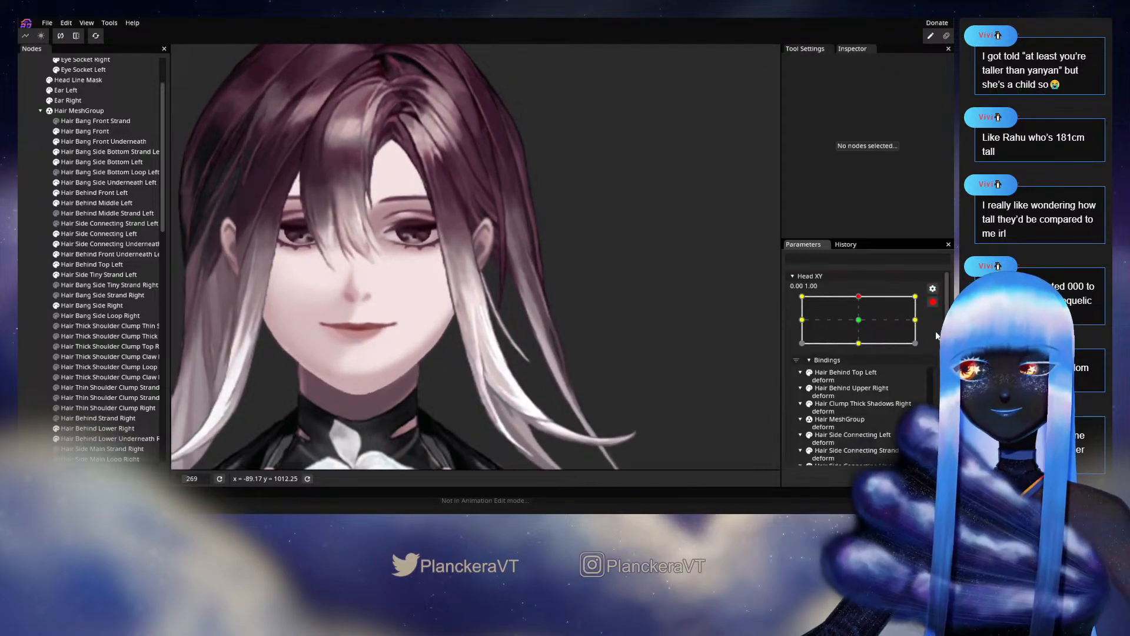
# - Reselect Hair Behind Middle Left, move its centre-line vertices beside and below the ear slightly inward, and deselect it
pyautogui.scroll(5, 535, 299)
pyautogui.scroll(3, 541, 296)
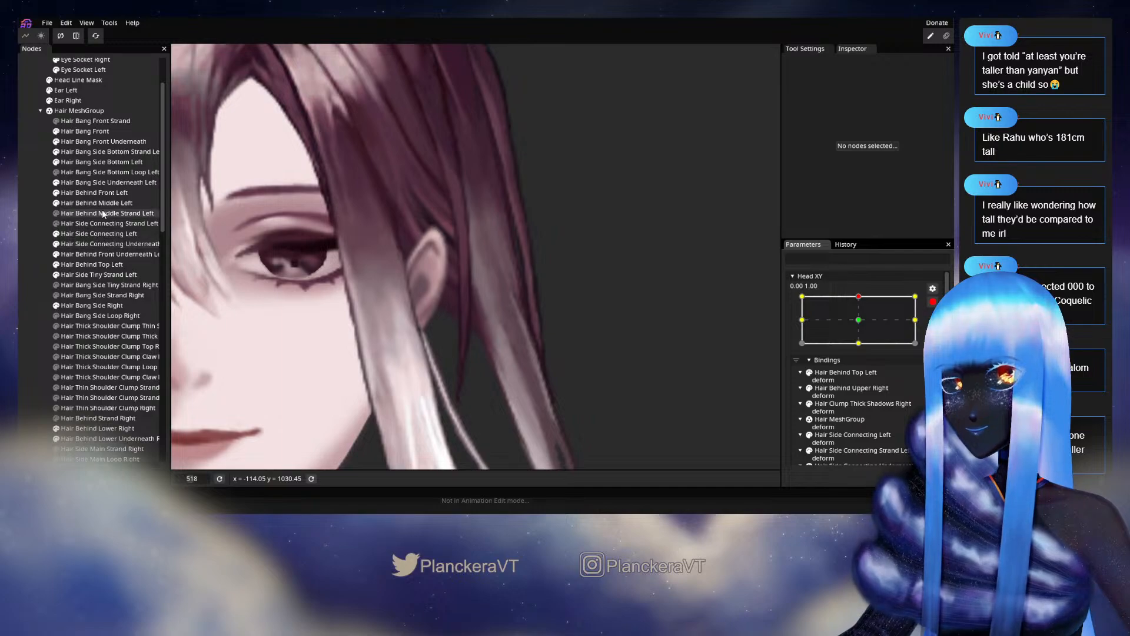
pyautogui.click(97, 202)
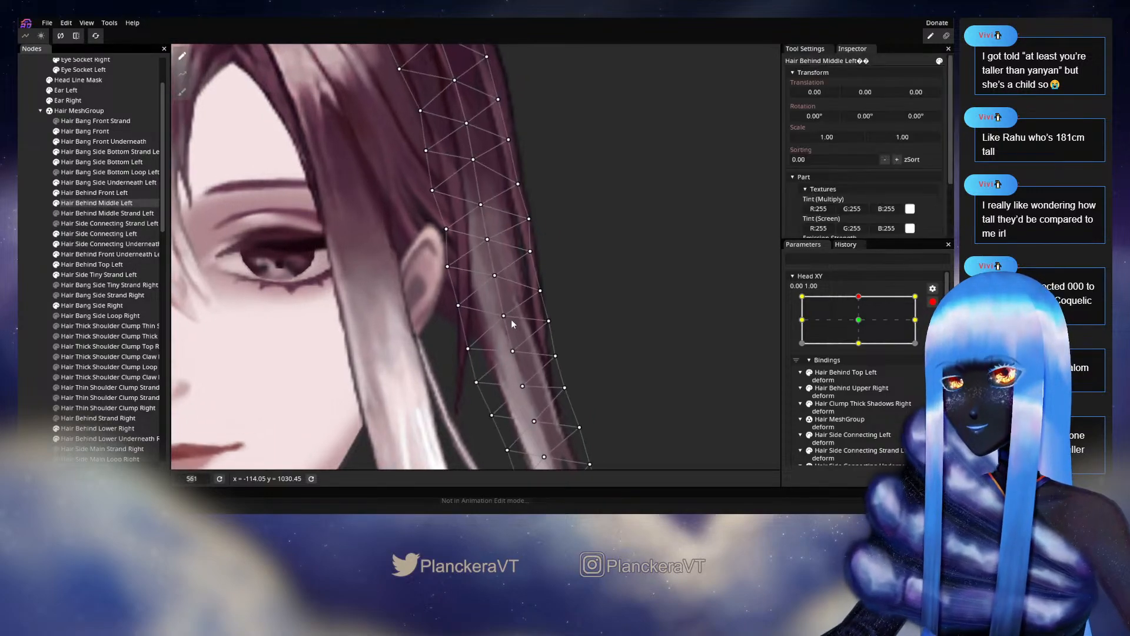
pyautogui.scroll(3, 509, 318)
pyautogui.click(498, 280)
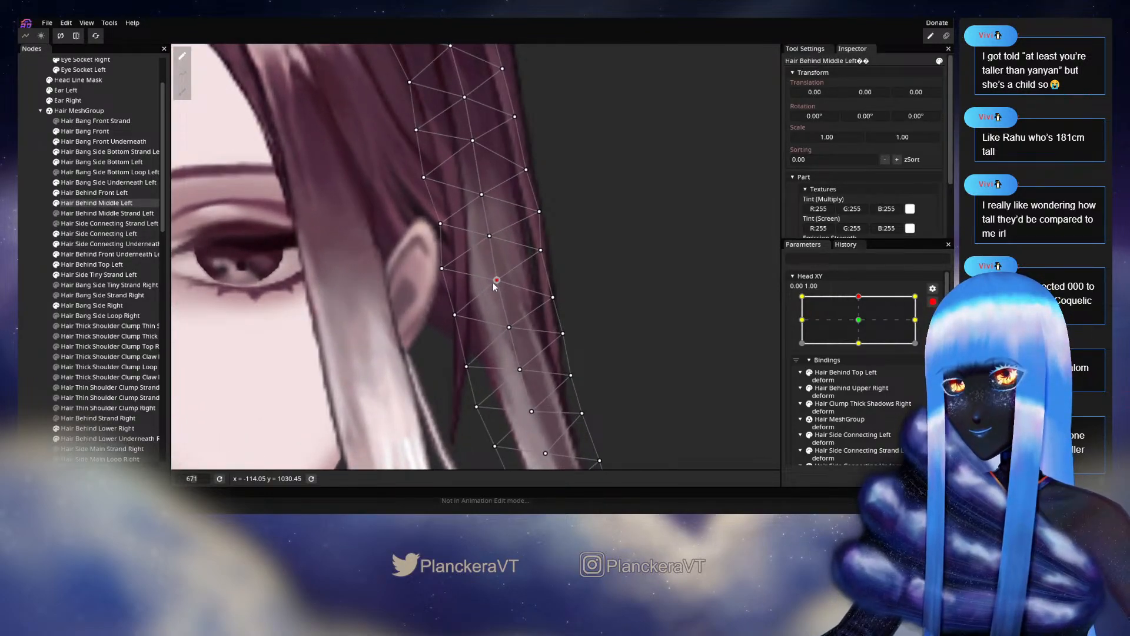
pyautogui.scroll(-3, 509, 282)
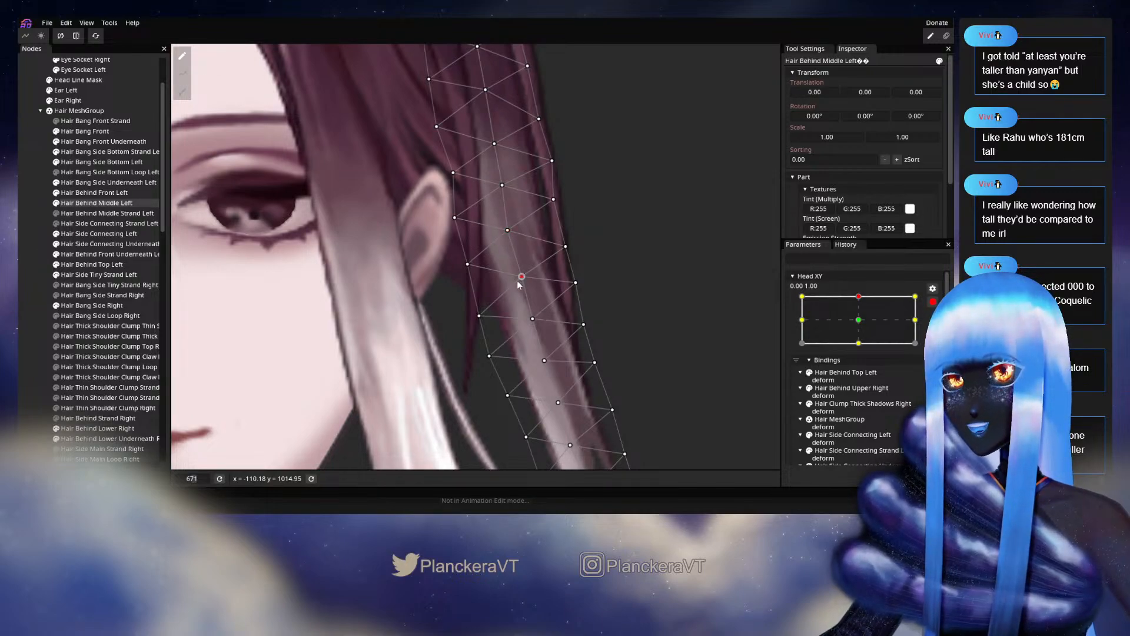
pyautogui.click(532, 319)
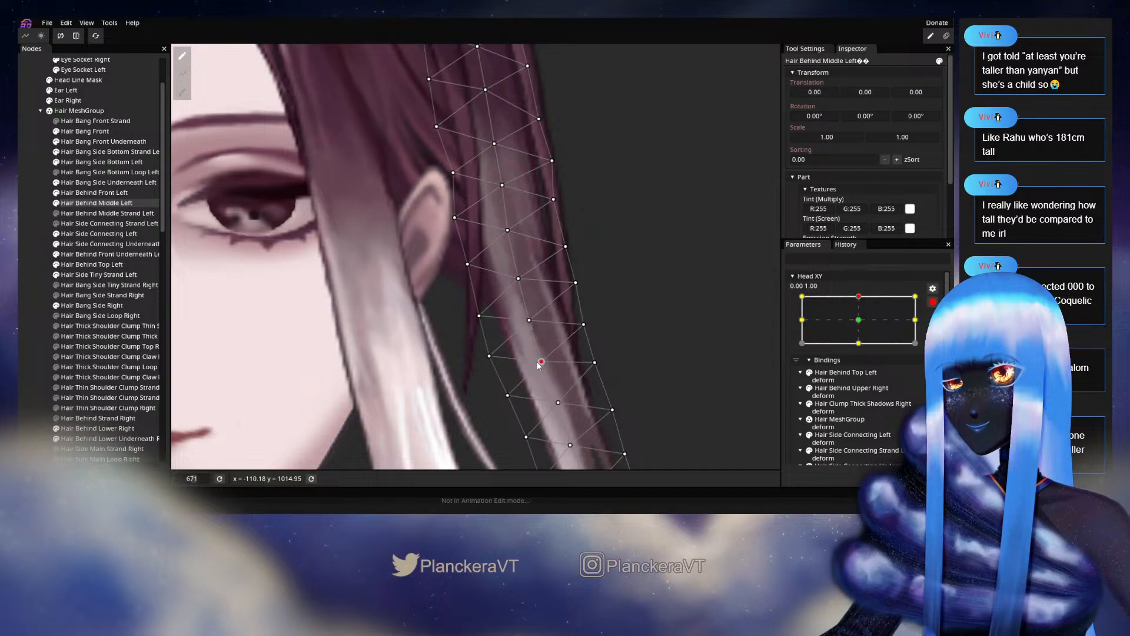
pyautogui.click(564, 315)
pyautogui.scroll(-3, 577, 311)
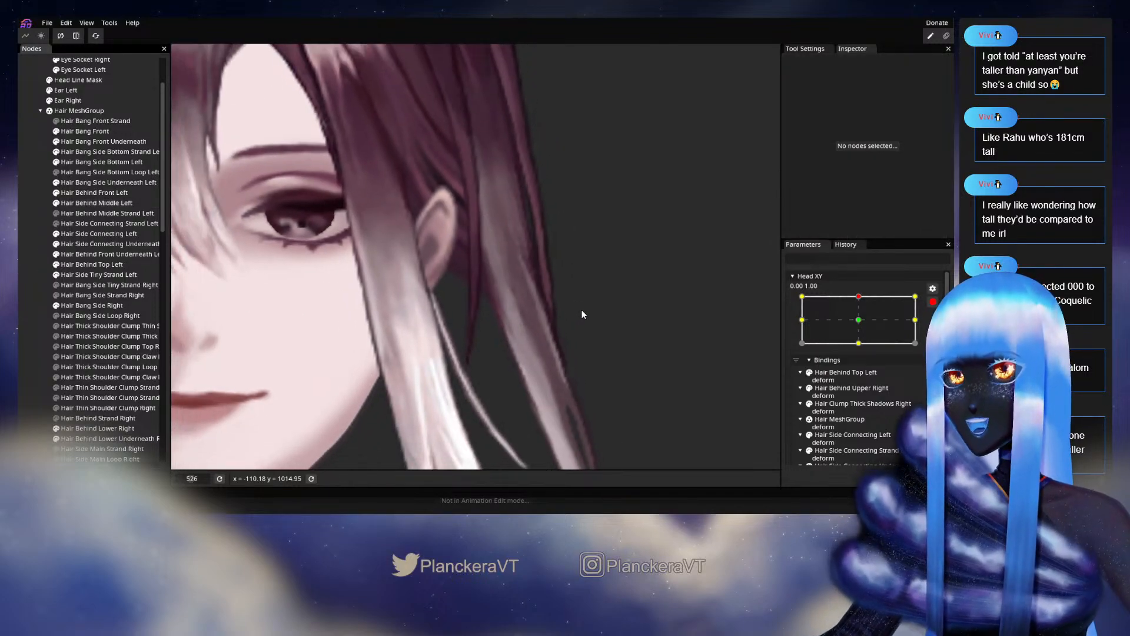
# - Check the revised strand by scrubbing Head XY near its upper centre keypoint, and re-enable editing at 0.00, 1.00
pyautogui.click(932, 302)
pyautogui.moveTo(863, 327)
pyautogui.mouseDown()
pyautogui.moveTo(864, 353)
pyautogui.moveTo(859, 323)
pyautogui.mouseUp()
pyautogui.click(935, 330)
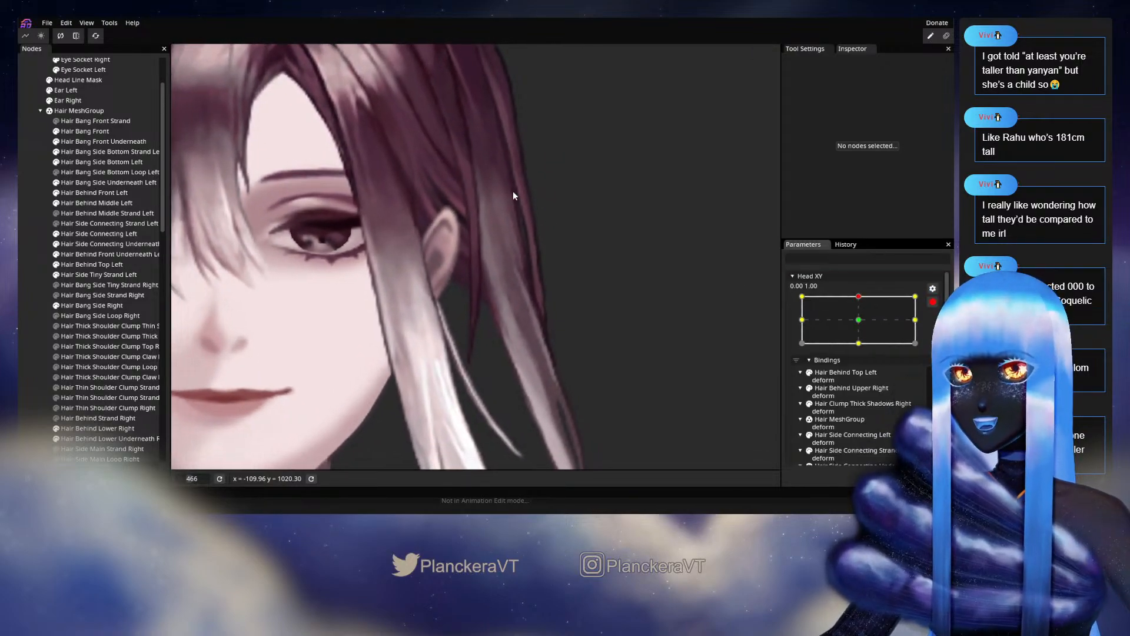
# - Nudge one inner-edge and one centre vertex of Hair Behind Middle Left near the top of the ear, and deselect it
pyautogui.scroll(2, 514, 248)
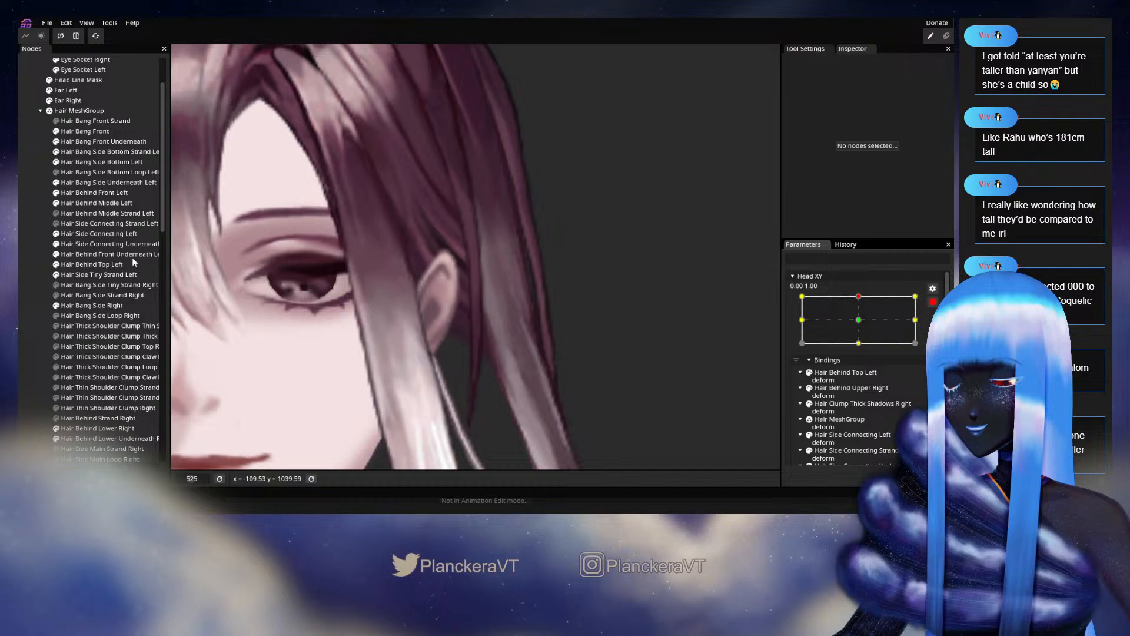
pyautogui.click(99, 235)
pyautogui.click(97, 204)
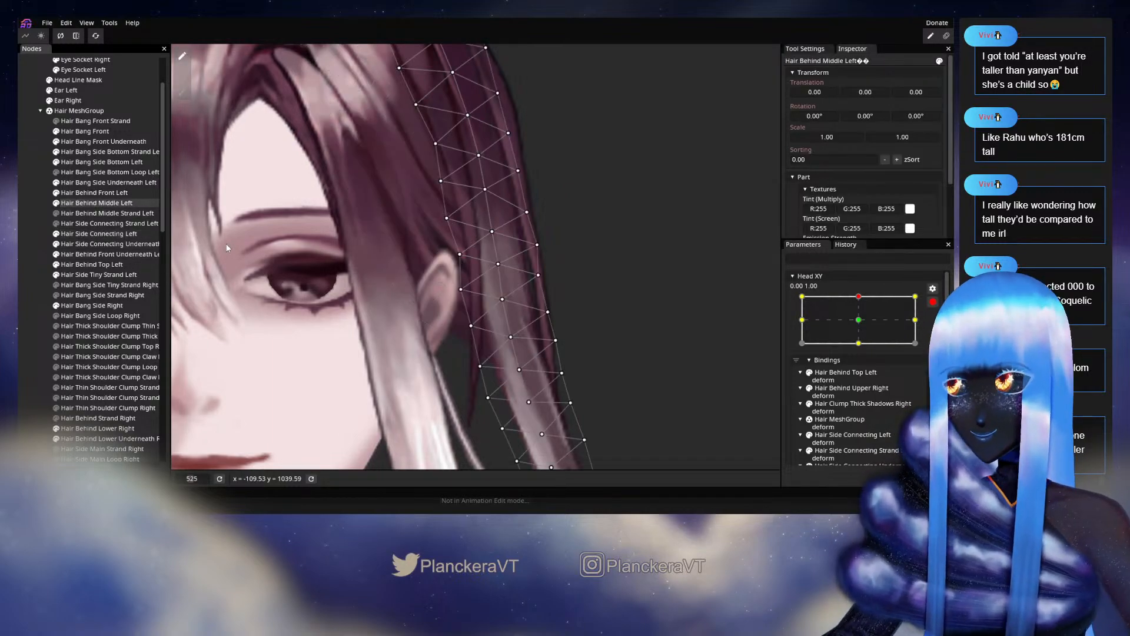
pyautogui.scroll(2, 461, 301)
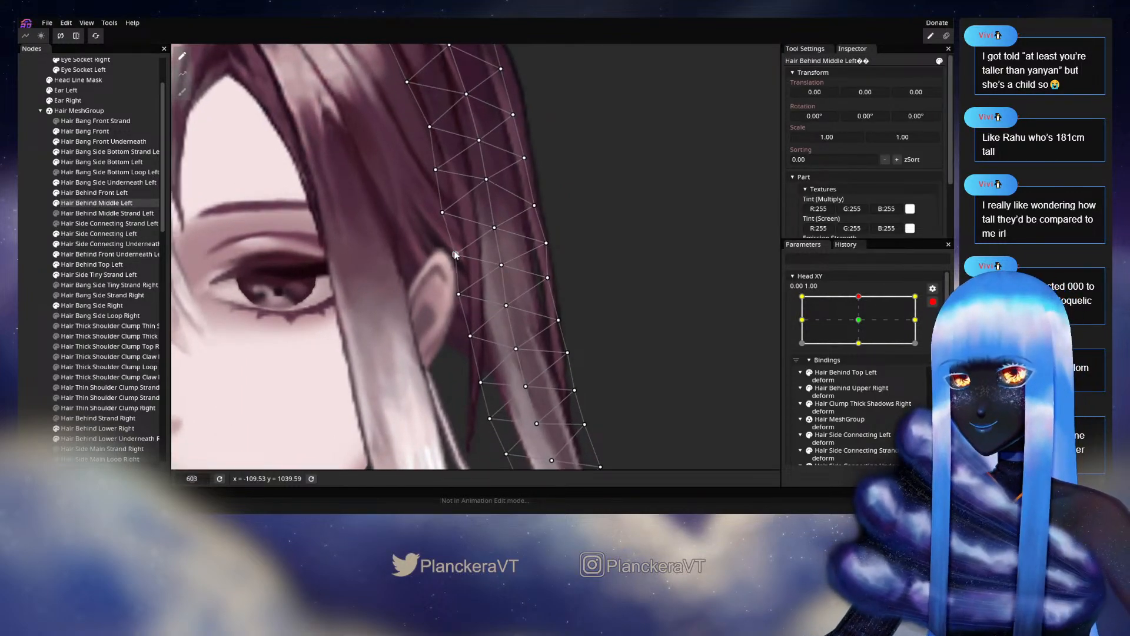
pyautogui.click(453, 254)
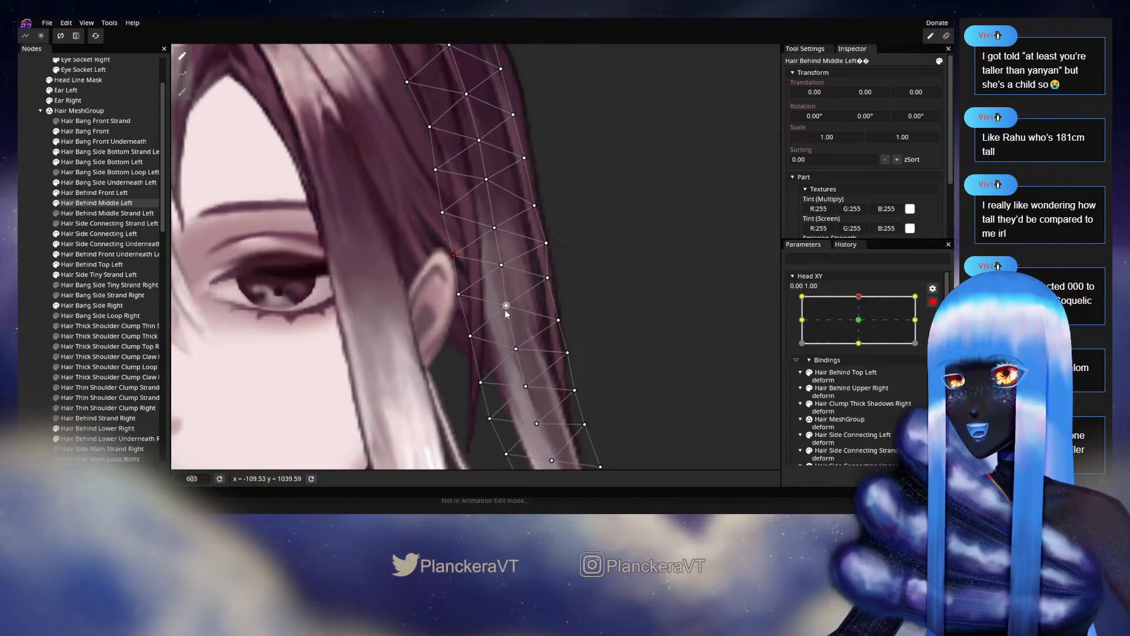
pyautogui.click(500, 265)
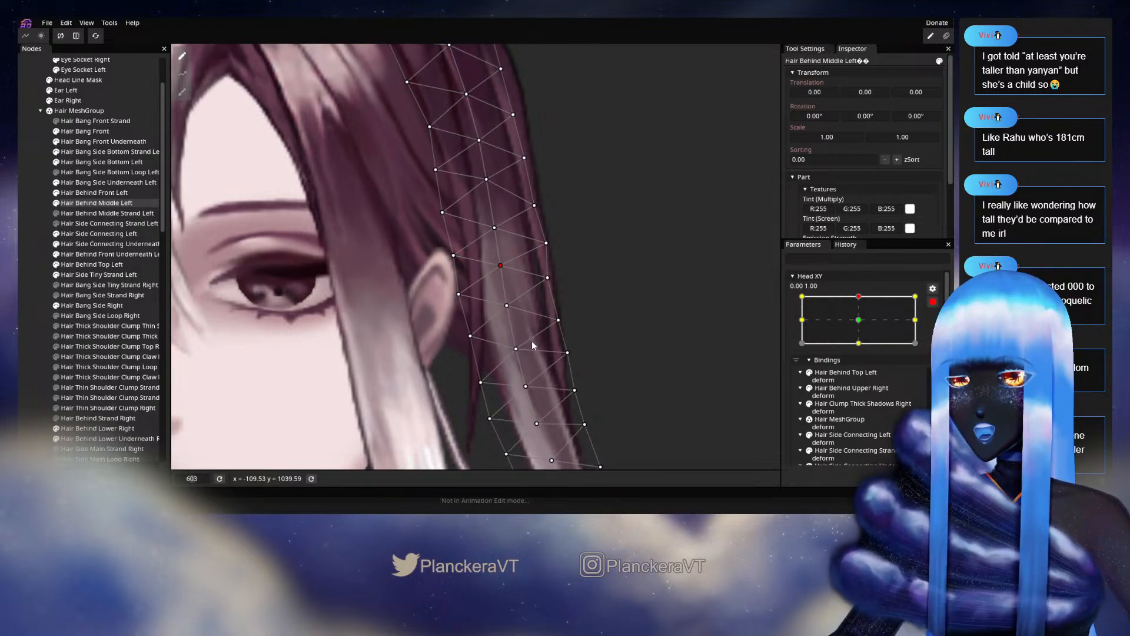
pyautogui.click(655, 338)
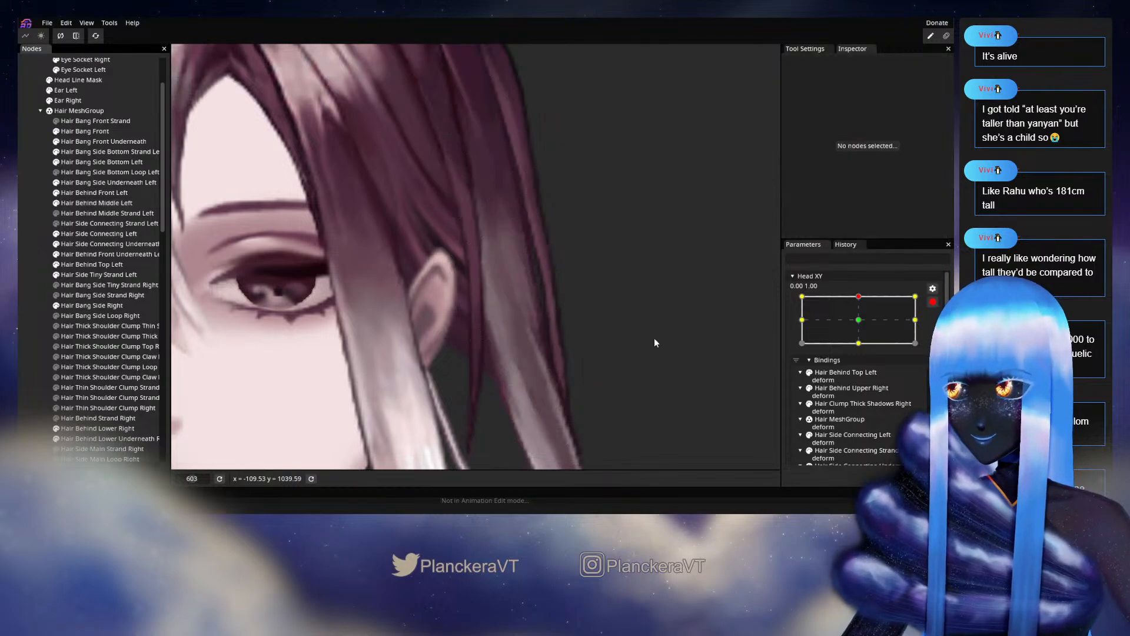
pyautogui.scroll(-2, 554, 358)
# - Stop editing the keypoint and scrub Head XY slightly away from 0.00, 1.00 to examine the strand's motion
pyautogui.click(938, 301)
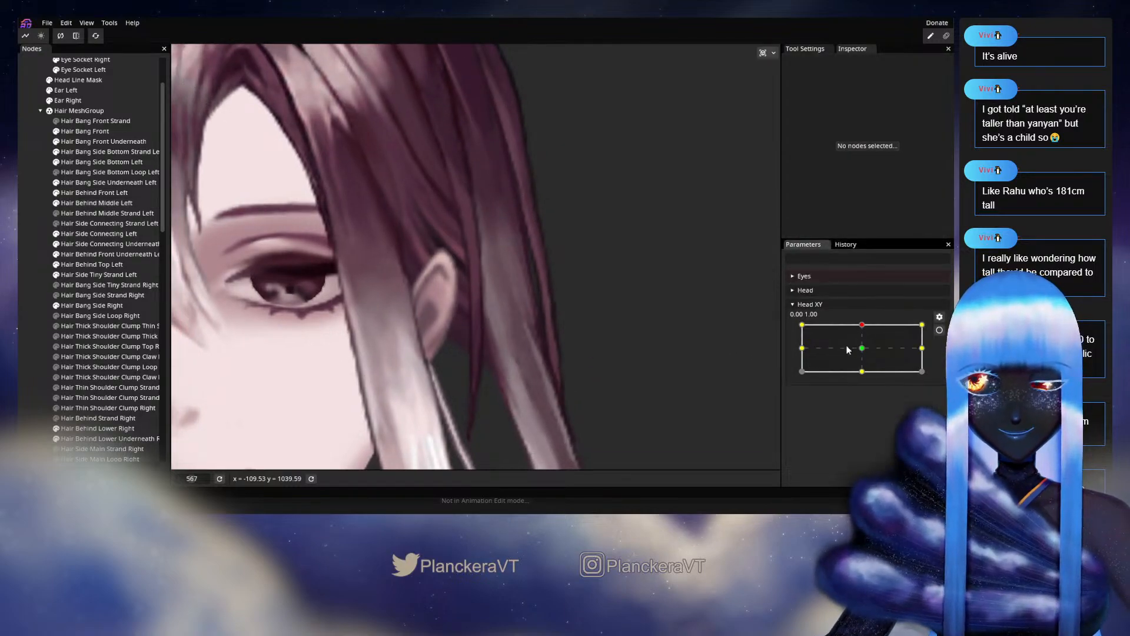
pyautogui.moveTo(862, 328)
pyautogui.mouseDown()
pyautogui.moveTo(861, 350)
pyautogui.moveTo(857, 328)
pyautogui.mouseUp()
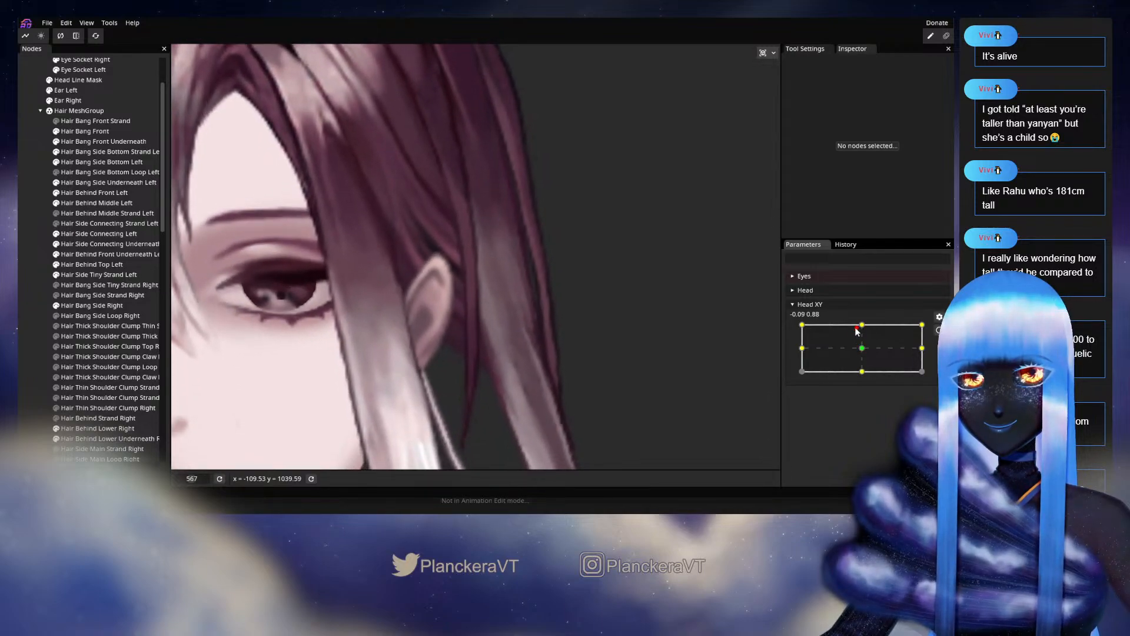
# - Return to editing Hair Behind Middle Left at Head XY 0.00, 1.00 and move its centre vertices beside the ear slightly inward
pyautogui.click(97, 234)
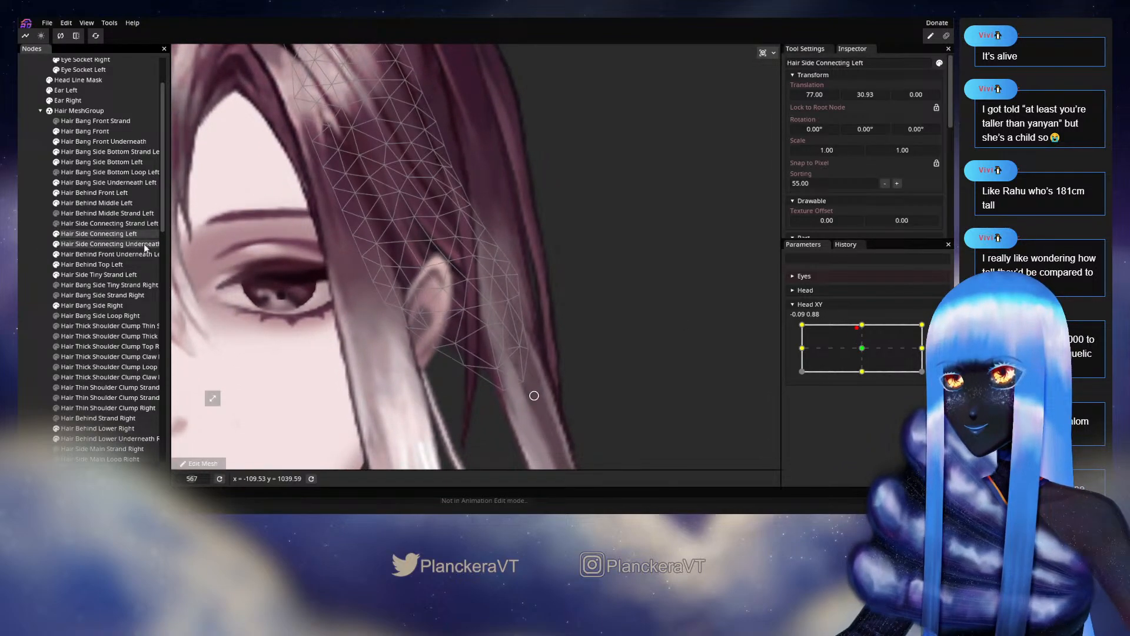
pyautogui.click(97, 202)
pyautogui.moveTo(857, 327); pyautogui.dragTo(863, 348)
pyautogui.click(862, 348)
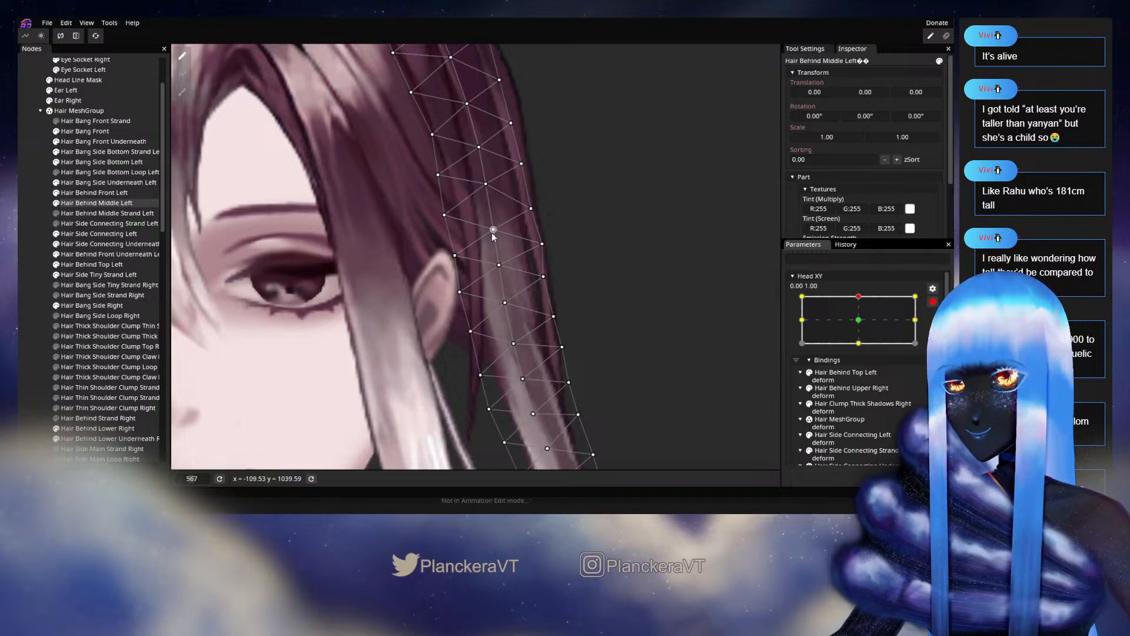
pyautogui.moveTo(492, 231); pyautogui.dragTo(489, 231)
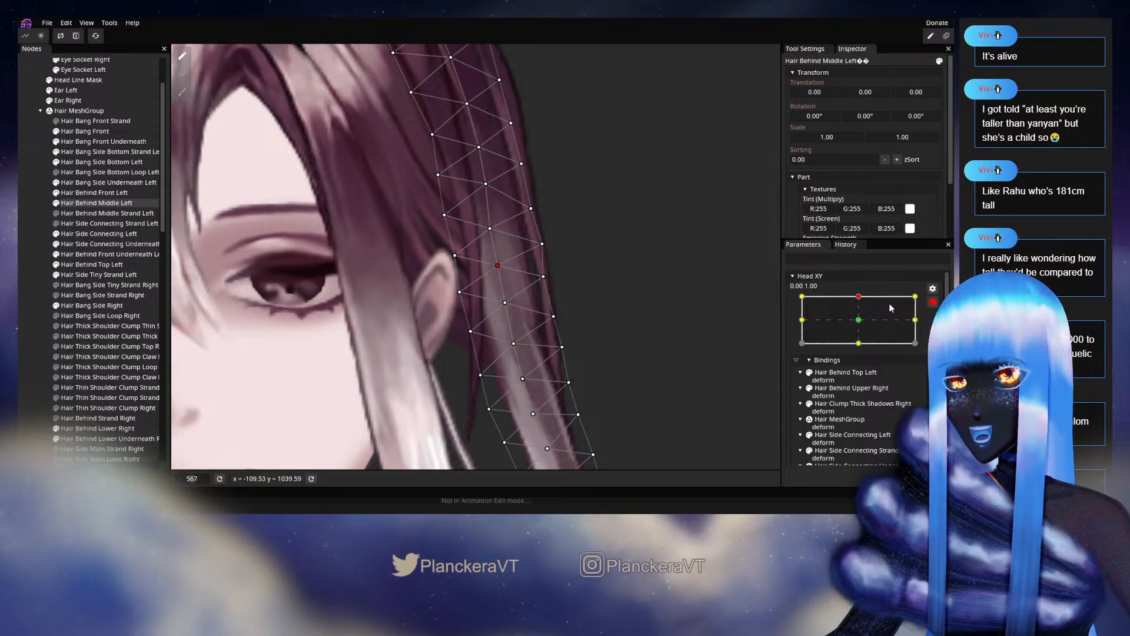
# - Stop editing the keypoint, scrub Head XY near its upper centre to examine the strand, and resume mesh editing at 0.00, 1.00
pyautogui.click(932, 301)
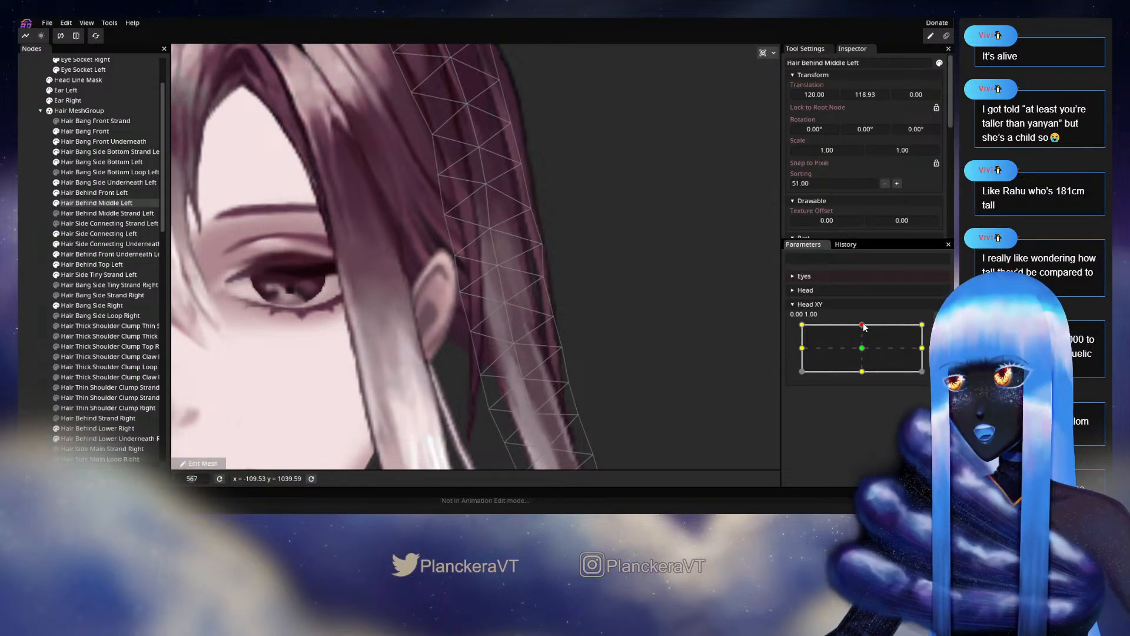
pyautogui.moveTo(882, 334); pyautogui.dragTo(861, 325)
pyautogui.click(199, 463)
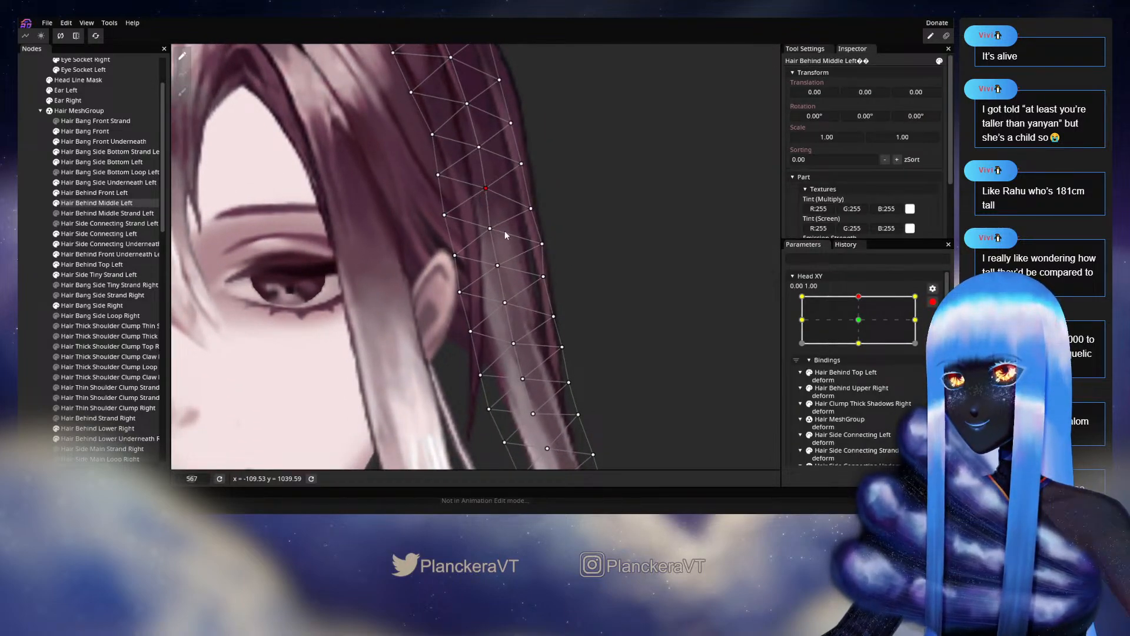
# - Adjust centre vertices beside the ear and an inner-edge vertex below it on Hair Behind Middle Left, and deselect the strand
pyautogui.moveTo(505, 235); pyautogui.dragTo(497, 208)
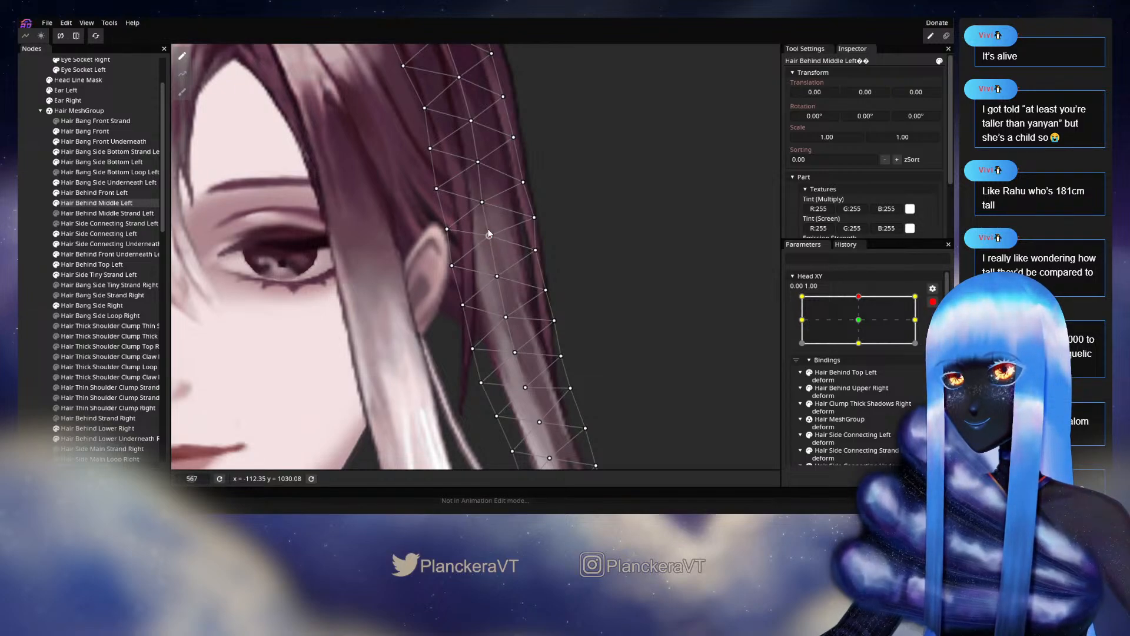
pyautogui.click(497, 277)
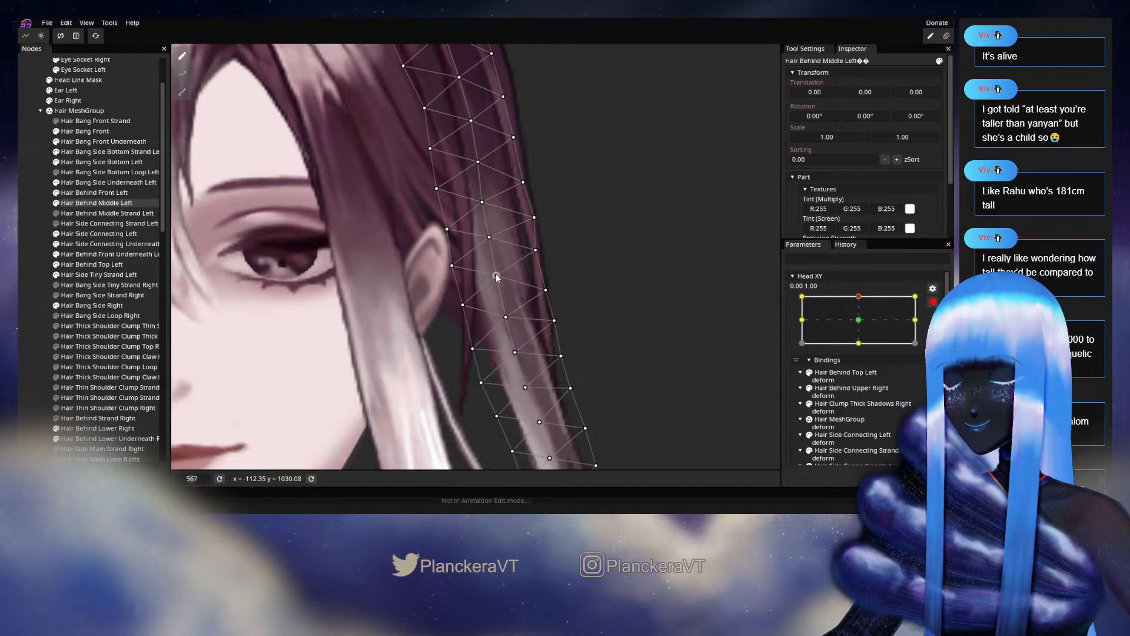
pyautogui.moveTo(526, 298); pyautogui.dragTo(513, 257)
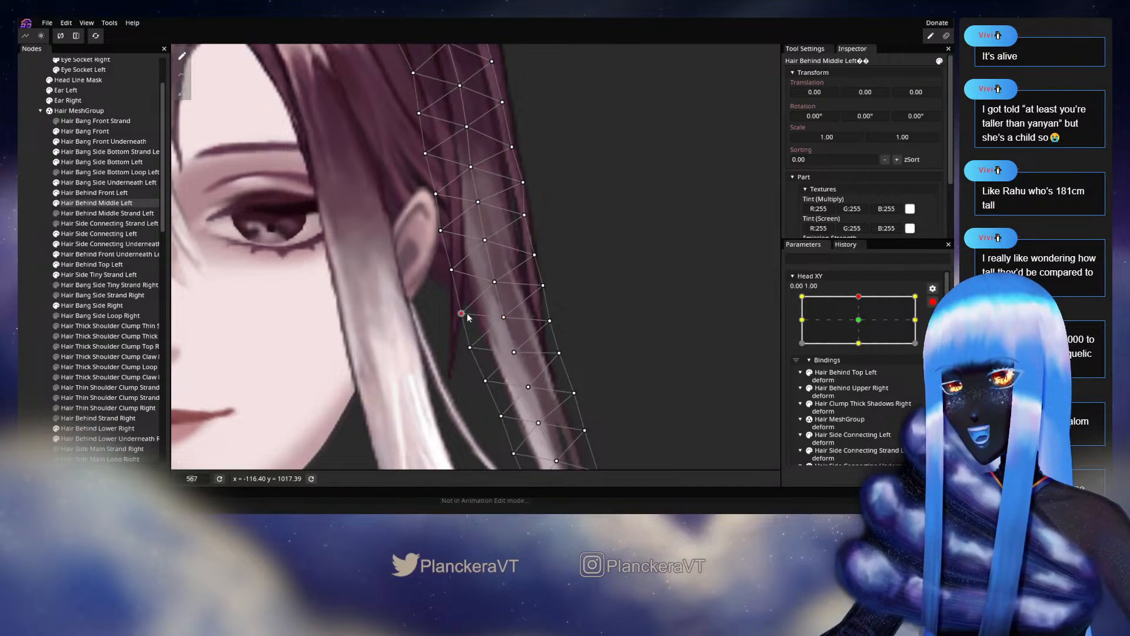
pyautogui.click(643, 301)
# - Examine the wider hair motion by scrubbing Head XY around 0.00, 1.00 with editing off, and re-enable editing at that keypoint
pyautogui.scroll(-5, 643, 302)
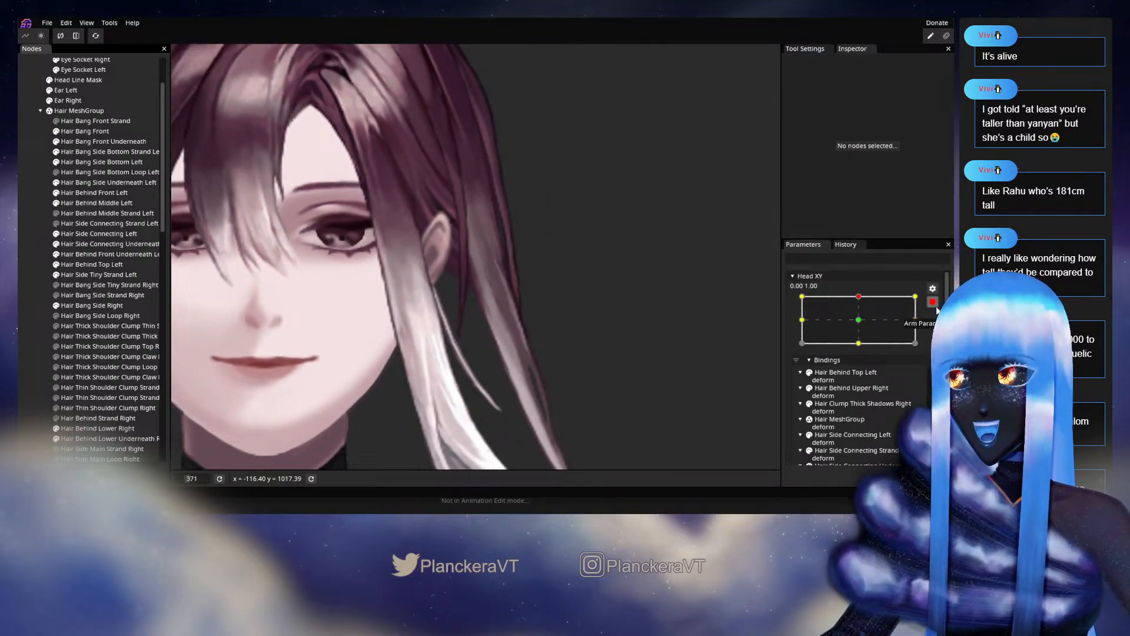
pyautogui.moveTo(861, 325)
pyautogui.mouseDown()
pyautogui.moveTo(860, 354)
pyautogui.moveTo(862, 323)
pyautogui.mouseUp()
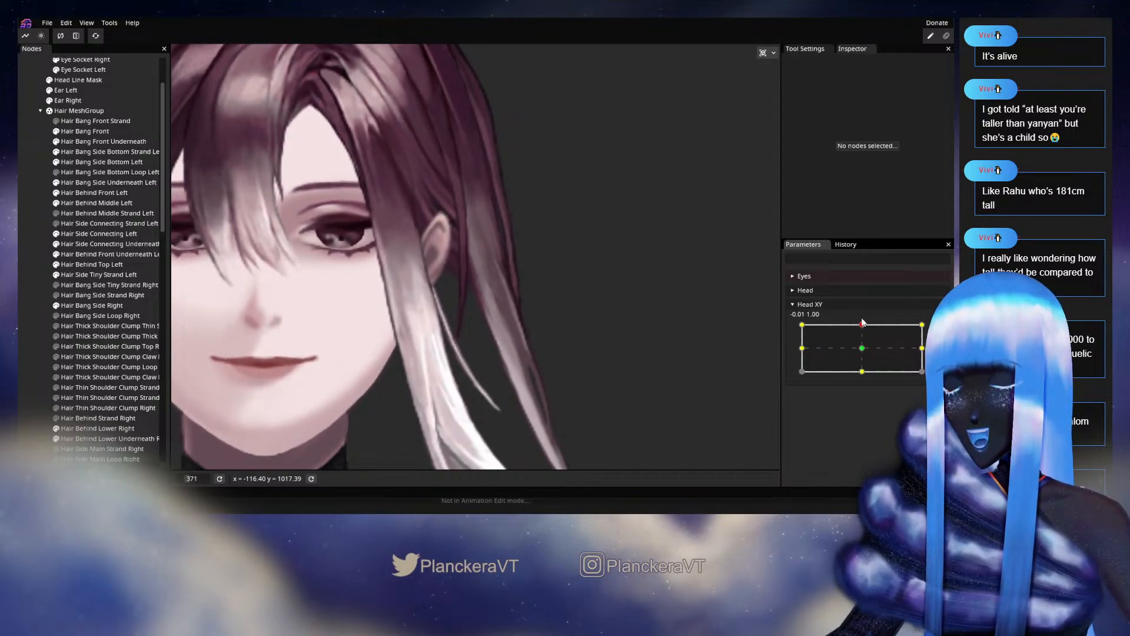
pyautogui.moveTo(863, 322)
pyautogui.mouseDown()
pyautogui.moveTo(862, 350)
pyautogui.moveTo(870, 330)
pyautogui.mouseUp()
pyautogui.click(940, 329)
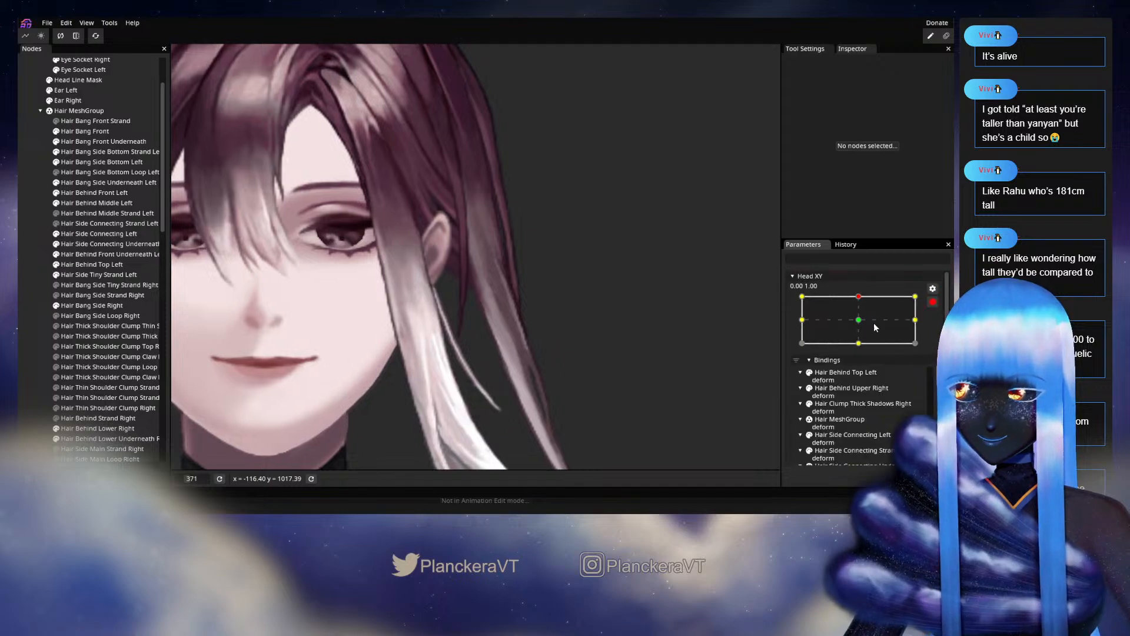
# - Reselect Hair Behind Middle Left, refine its centre and outer-edge vertices beside and below the ear, and deselect it
pyautogui.scroll(5, 440, 264)
pyautogui.click(96, 202)
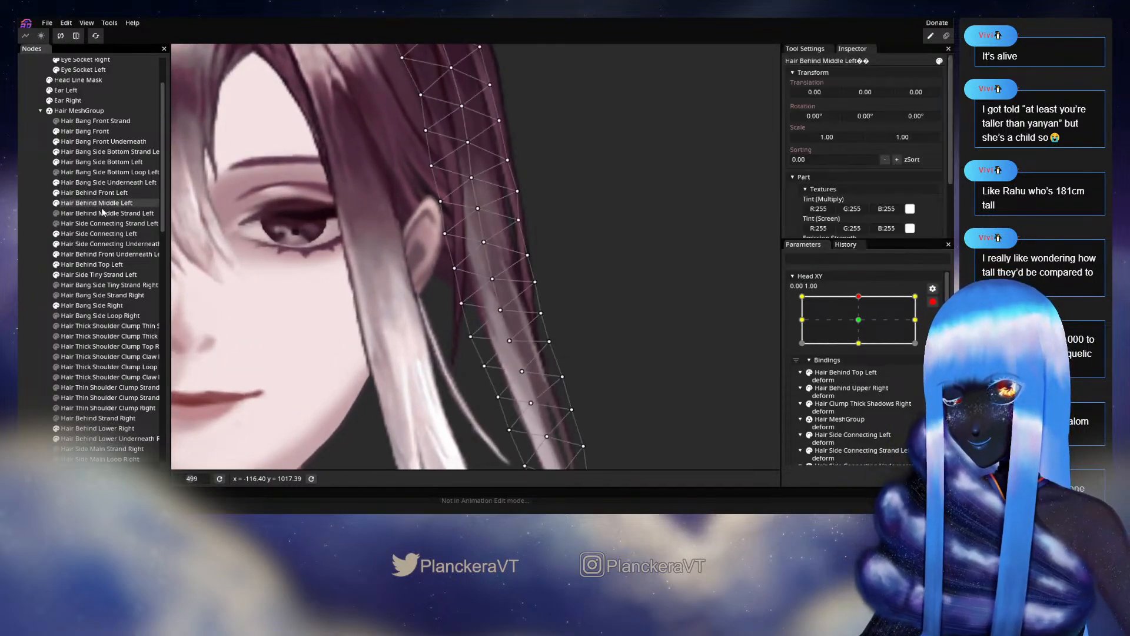
pyautogui.scroll(4, 497, 290)
pyautogui.moveTo(449, 273); pyautogui.dragTo(445, 277)
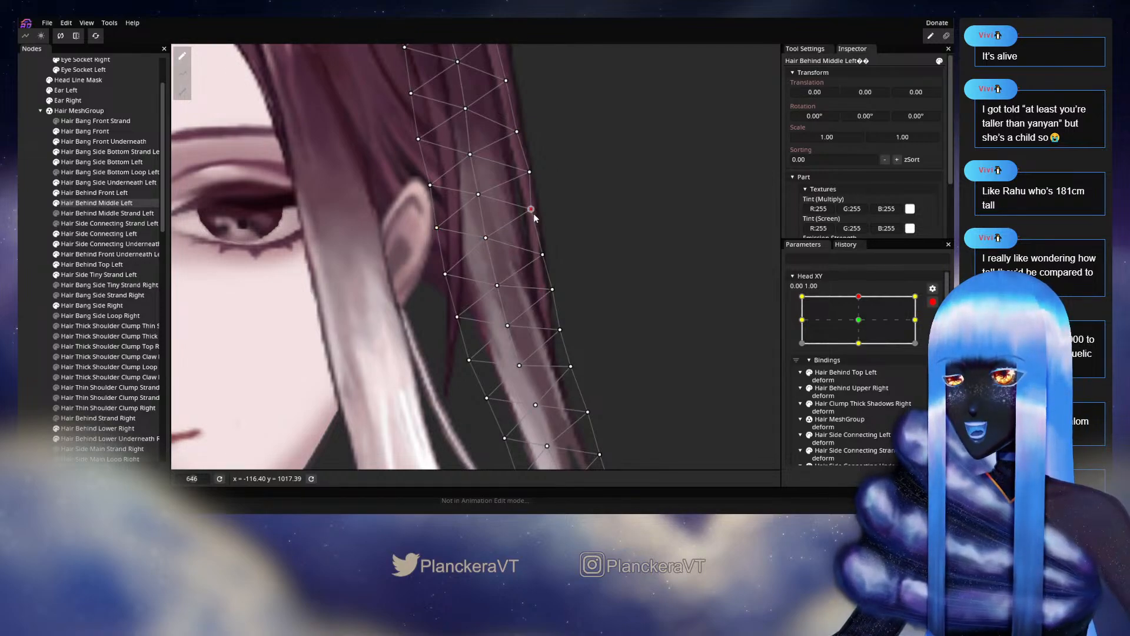
pyautogui.click(486, 238)
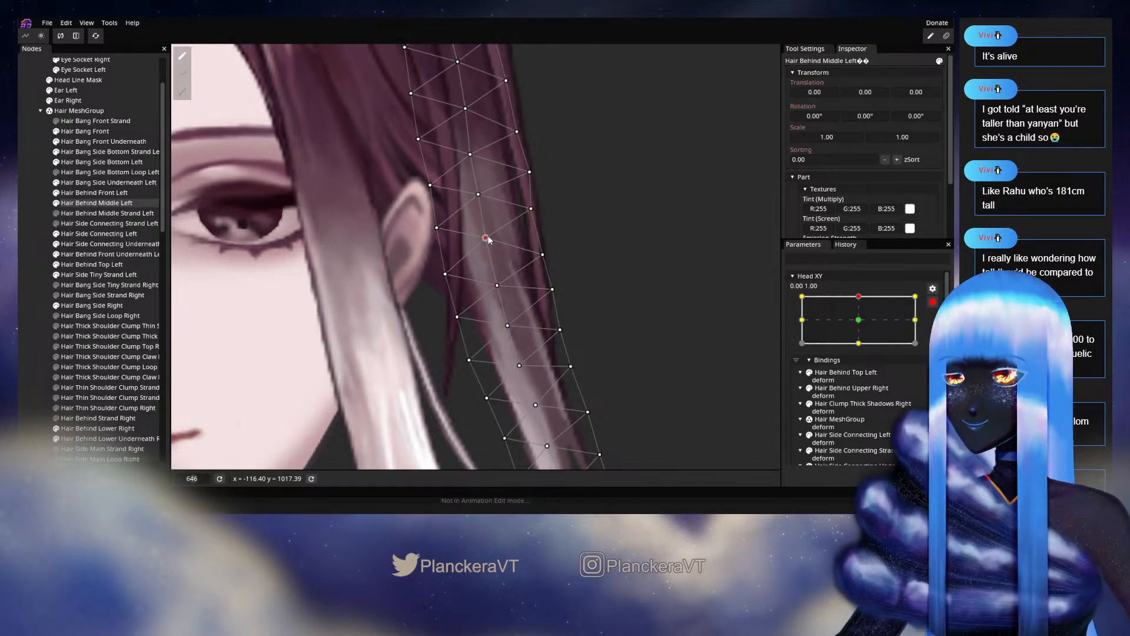
pyautogui.moveTo(514, 272); pyautogui.dragTo(523, 242)
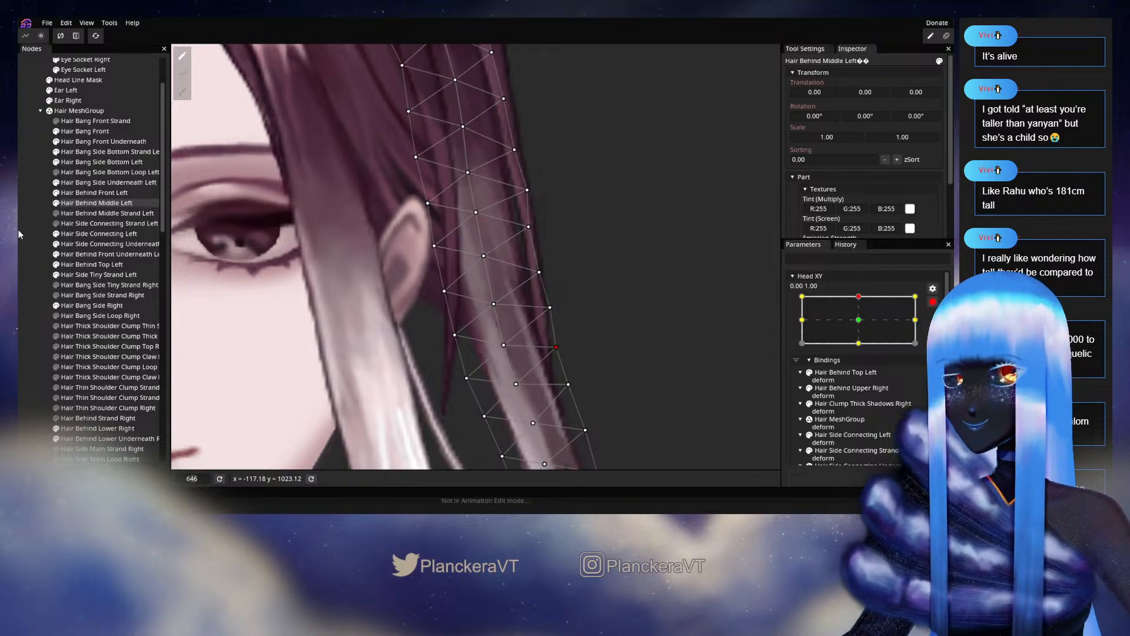
pyautogui.click(679, 305)
# - Review the whole side hair while scrubbing Head XY slightly around 0.00, 1.00, and return to editing the keypoint
pyautogui.scroll(-5, 677, 277)
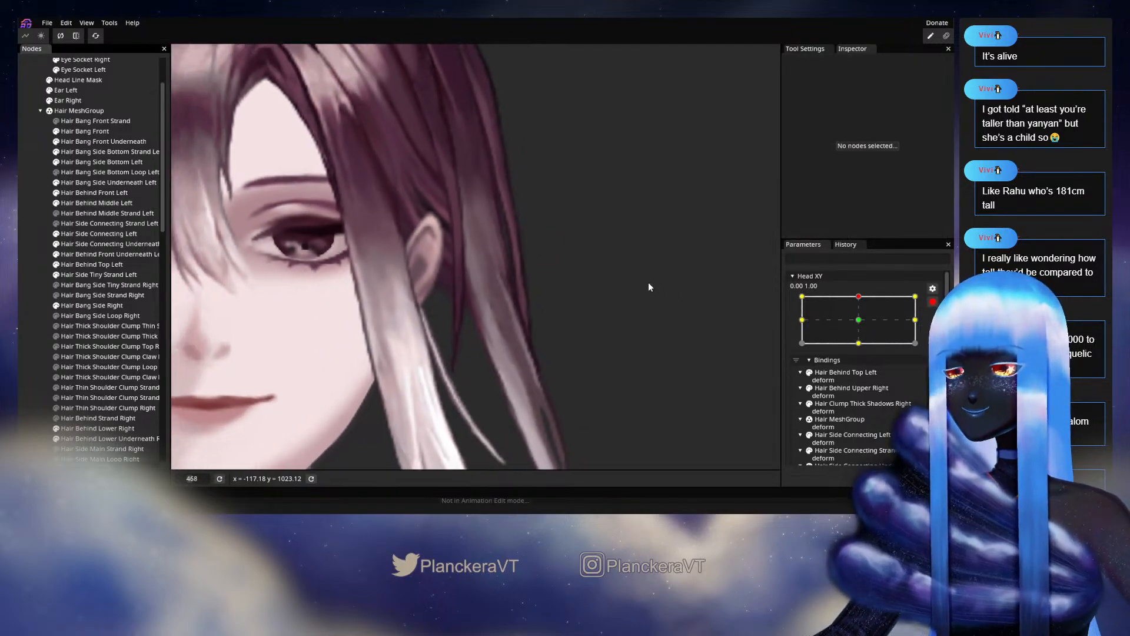
pyautogui.scroll(-2, 616, 262)
pyautogui.scroll(2, 878, 328)
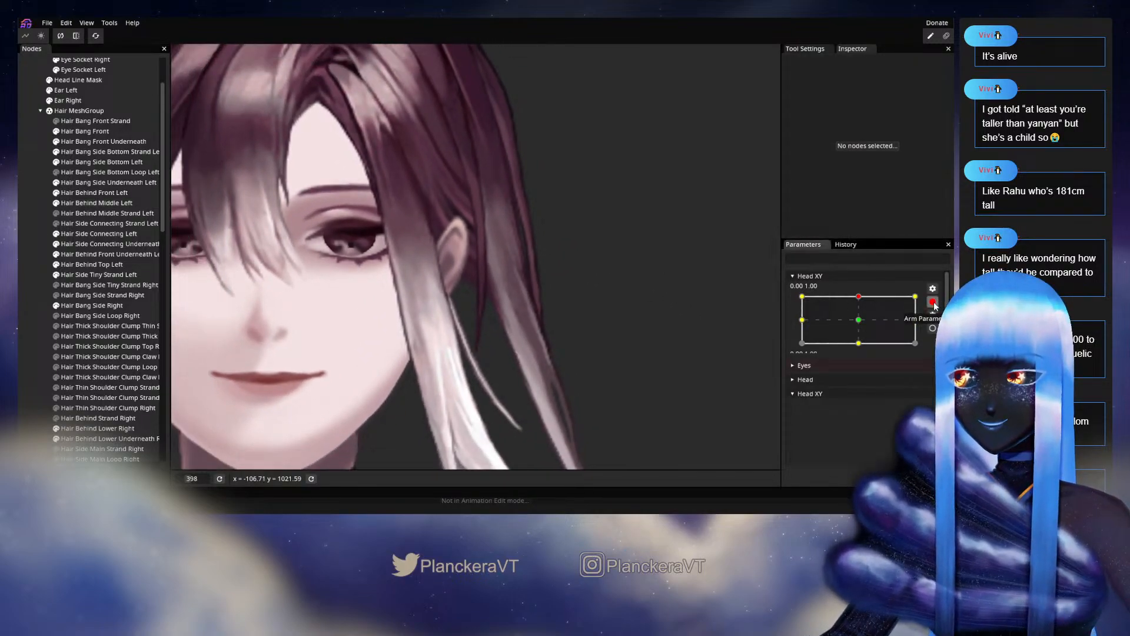
pyautogui.click(863, 326)
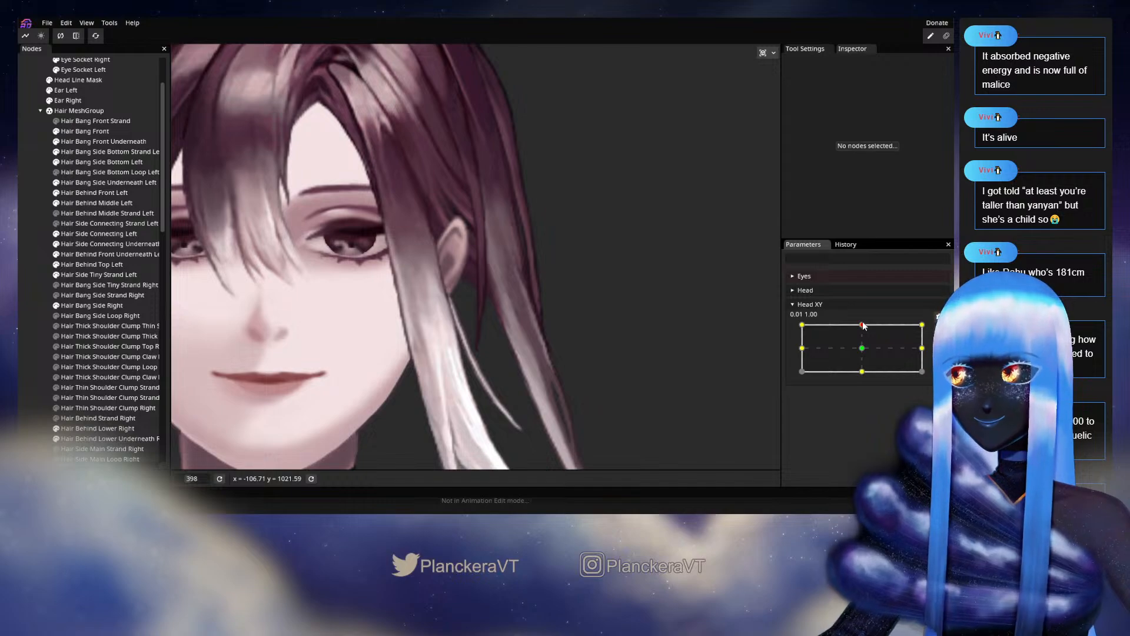
pyautogui.moveTo(863, 326)
pyautogui.mouseDown()
pyautogui.moveTo(864, 352)
pyautogui.moveTo(861, 325)
pyautogui.mouseUp()
pyautogui.scroll(-3, 926, 333)
pyautogui.scroll(4, 522, 302)
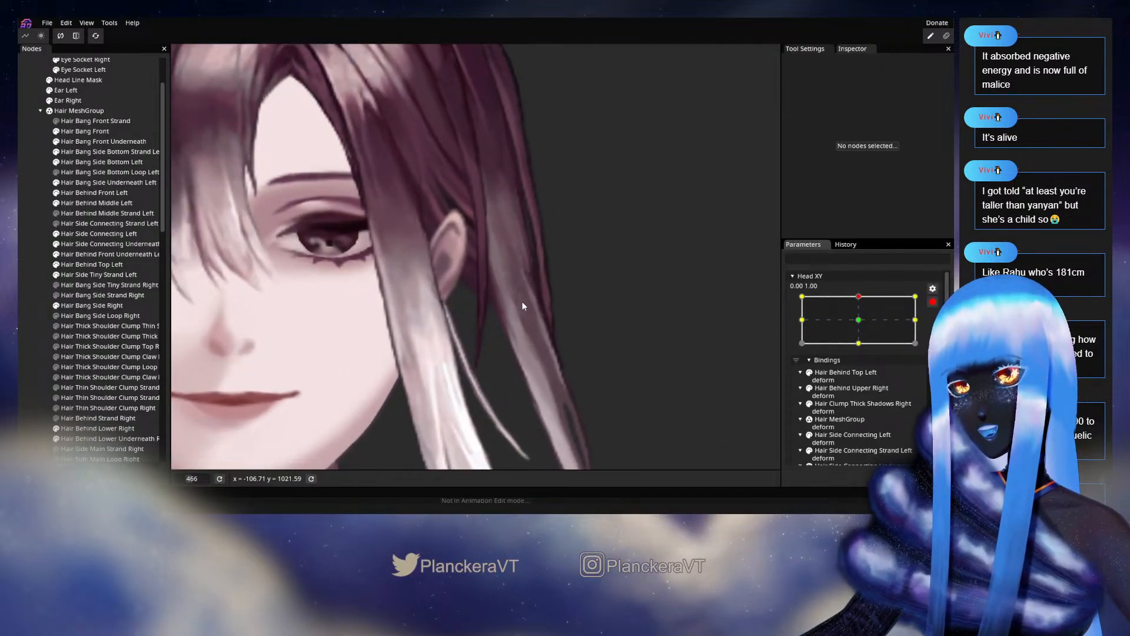
# - Reselect Hair Behind Middle Left, adjust its inner-edge vertex below the ear, and check the motion by scrubbing Head XY below 0.00, 1.00
pyautogui.click(95, 203)
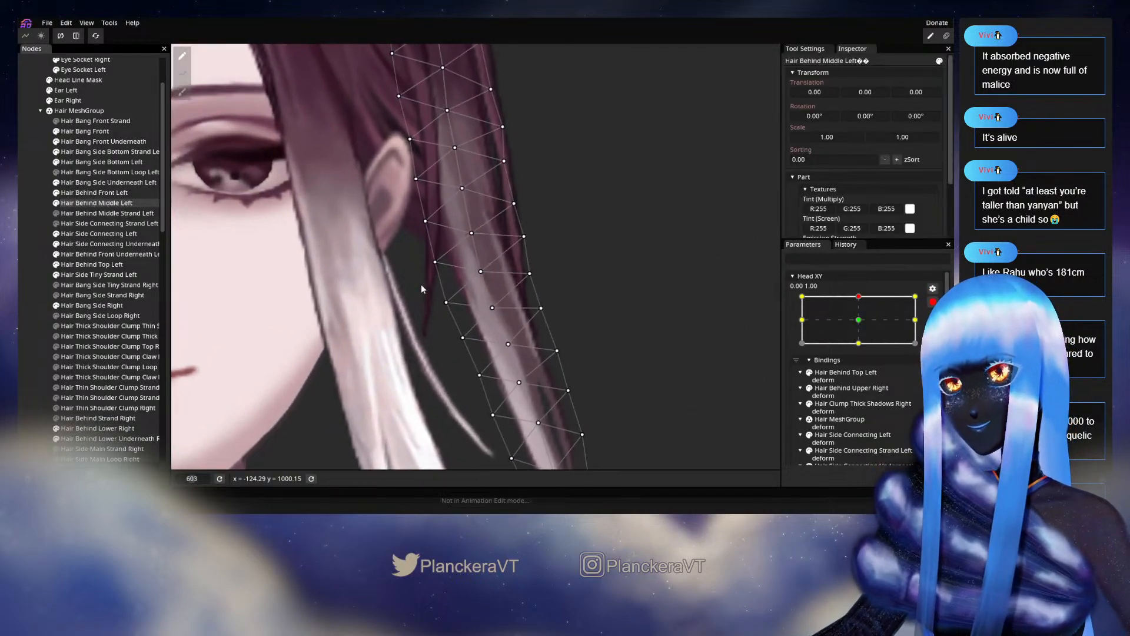
pyautogui.scroll(2, 471, 277)
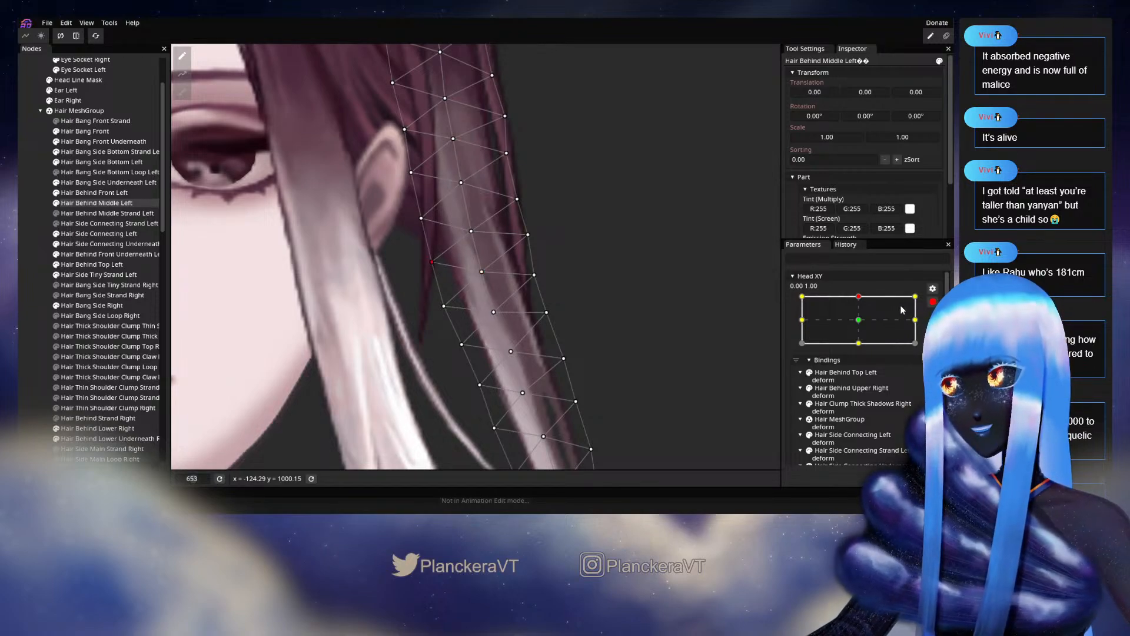
pyautogui.click(932, 302)
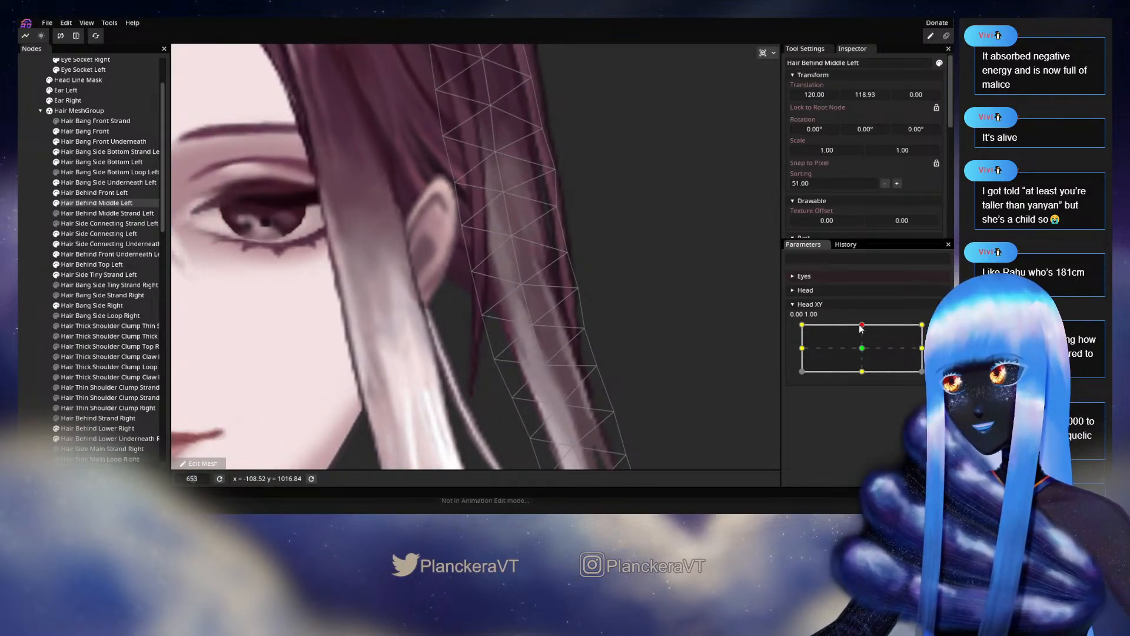
pyautogui.moveTo(862, 325)
pyautogui.mouseDown()
pyautogui.moveTo(863, 352)
pyautogui.moveTo(863, 333)
pyautogui.mouseUp()
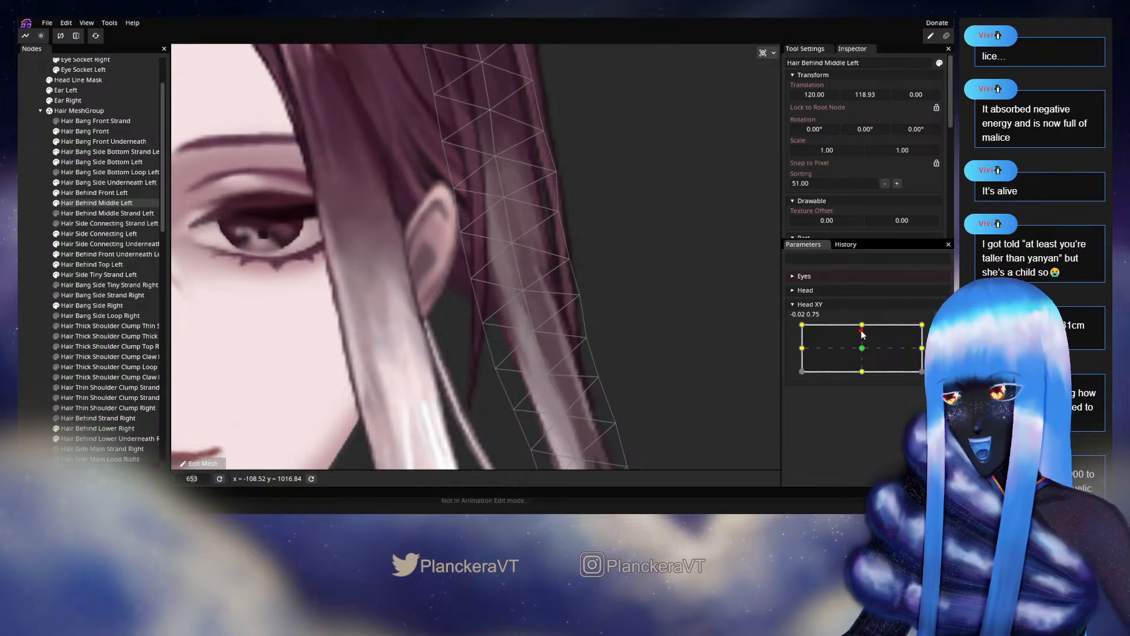
pyautogui.moveTo(862, 334)
pyautogui.mouseDown()
pyautogui.moveTo(863, 324)
pyautogui.moveTo(863, 353)
pyautogui.moveTo(862, 322)
pyautogui.mouseUp()
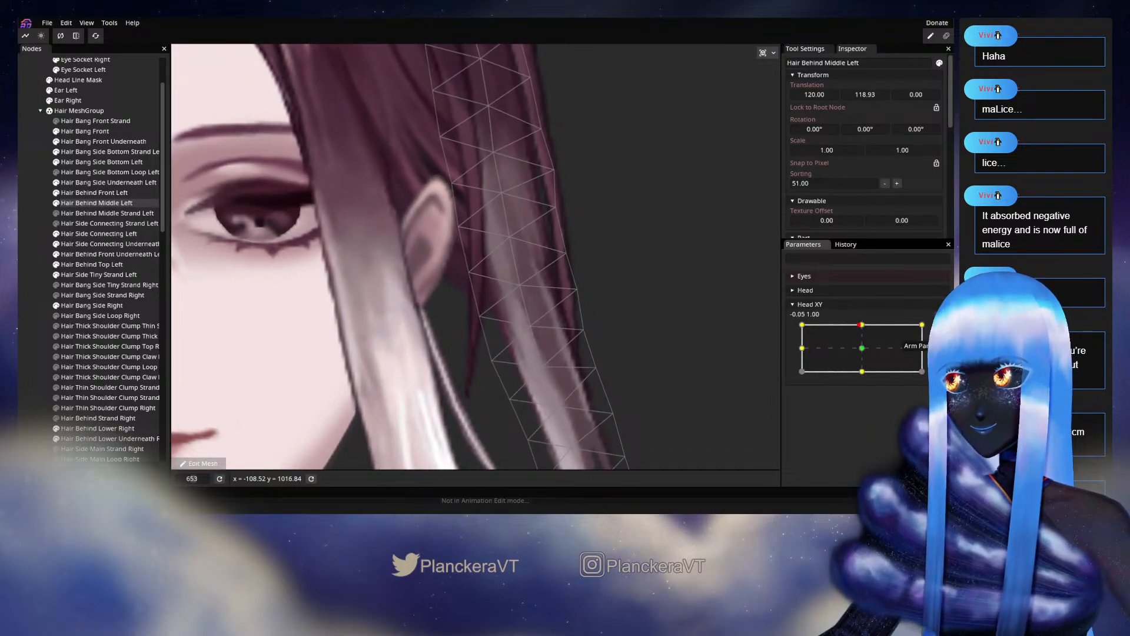
pyautogui.click(933, 330)
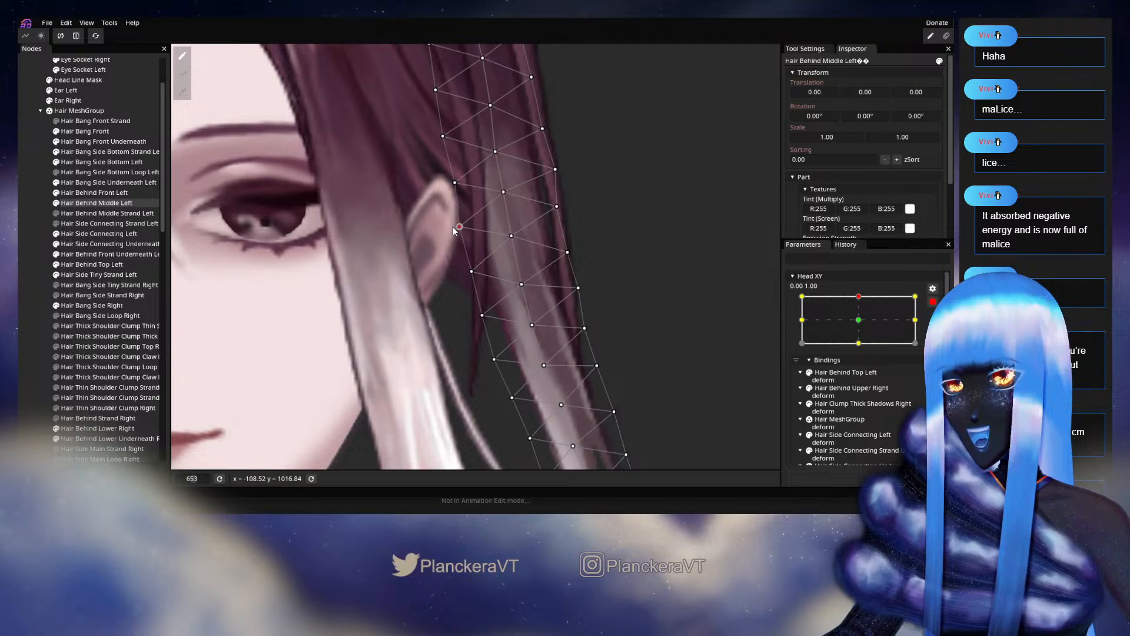
# - Move the strand's inner-edge and centre vertices beside the ear and earlobe slightly toward the face
pyautogui.moveTo(440, 231); pyautogui.dragTo(448, 227)
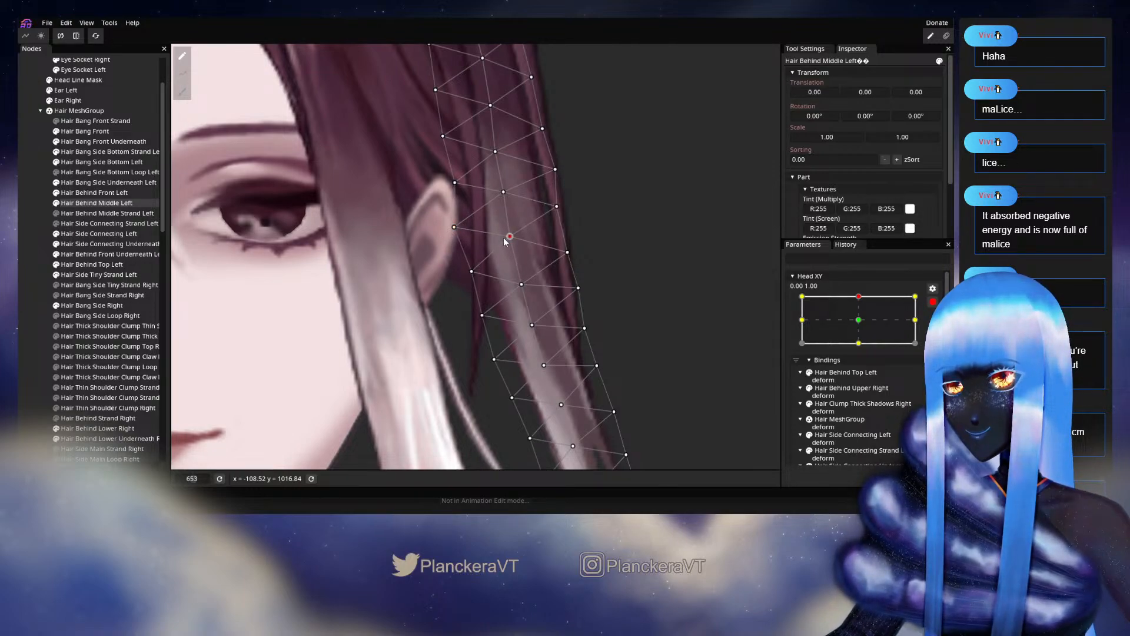
pyautogui.click(521, 285)
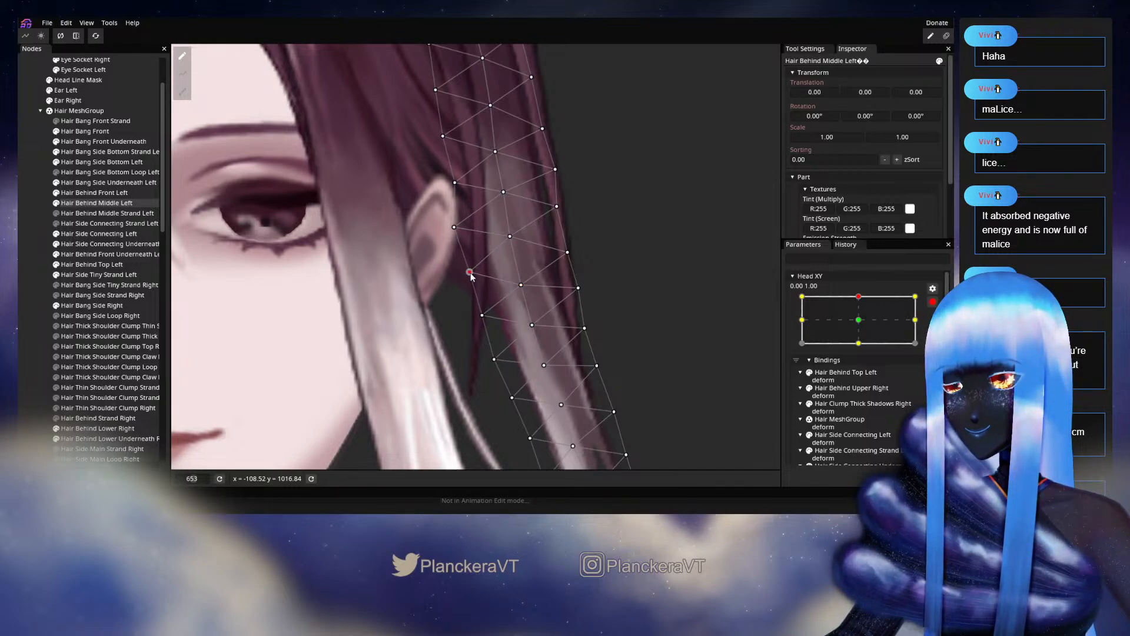
pyautogui.scroll(-2, 518, 258)
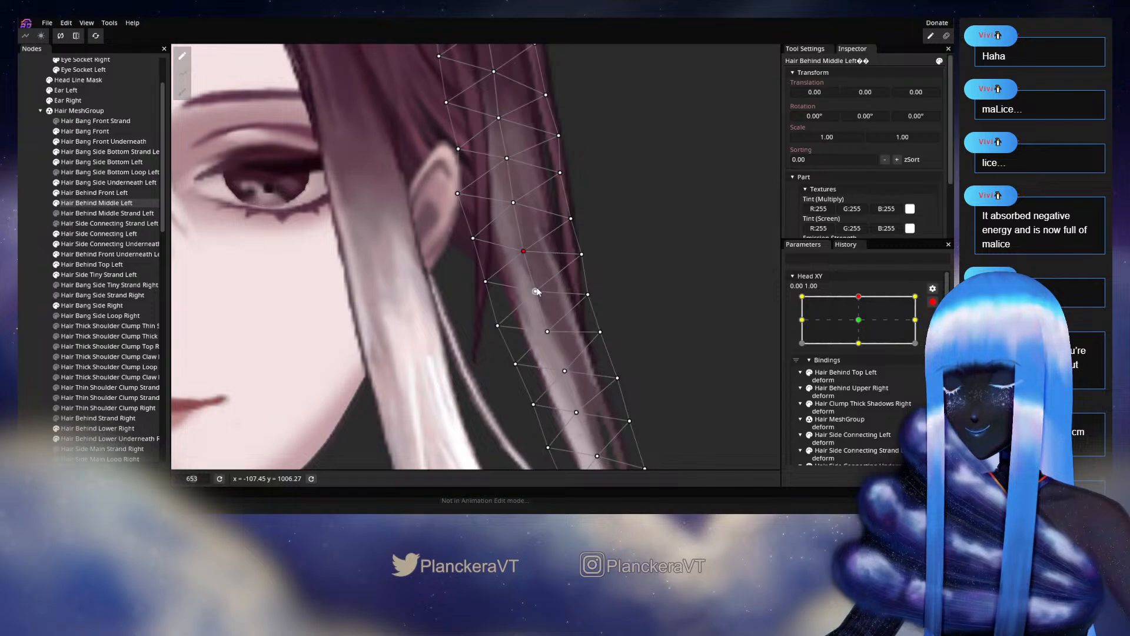
# - Scrub Head XY around 0.00, 1.00 to check the strand, and shift one centre vertex below the ear slightly outward
pyautogui.click(933, 301)
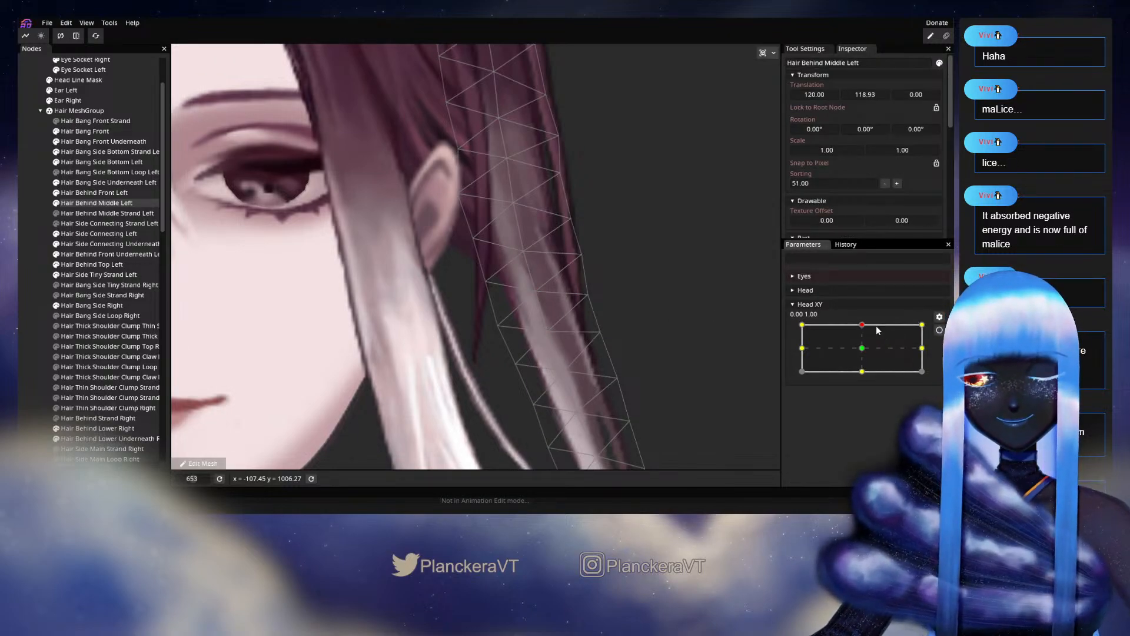
pyautogui.moveTo(862, 325); pyautogui.dragTo(863, 333)
pyautogui.moveTo(862, 338)
pyautogui.mouseDown()
pyautogui.moveTo(863, 352)
pyautogui.moveTo(862, 328)
pyautogui.moveTo(865, 354)
pyautogui.moveTo(867, 329)
pyautogui.mouseUp()
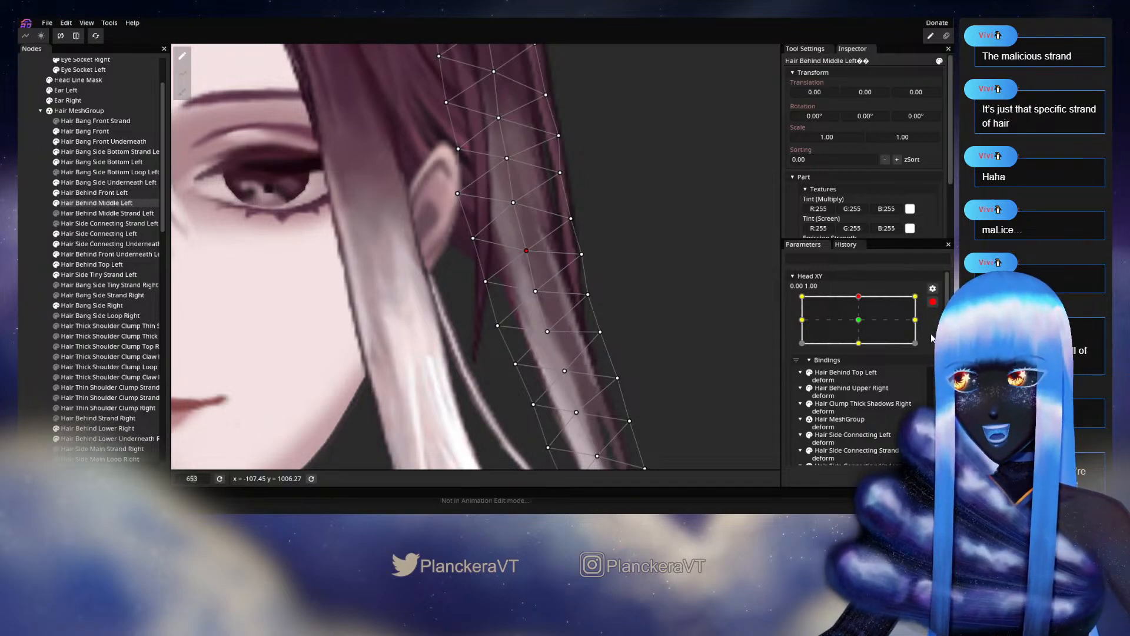
pyautogui.click(934, 303)
pyautogui.moveTo(863, 327)
pyautogui.mouseDown()
pyautogui.moveTo(863, 351)
pyautogui.moveTo(865, 328)
pyautogui.mouseUp()
pyautogui.click(938, 331)
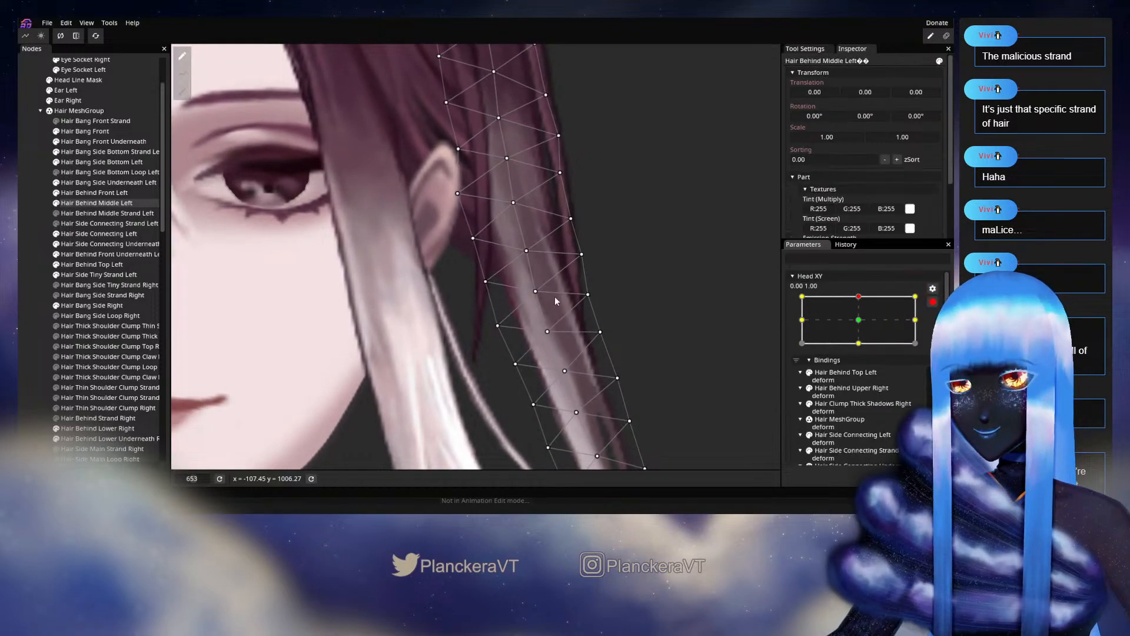
# - Nudge two lower centre vertices of the strand slightly outward, and examine the result by scrubbing Head XY near 0.00, 1.00
pyautogui.click(541, 293)
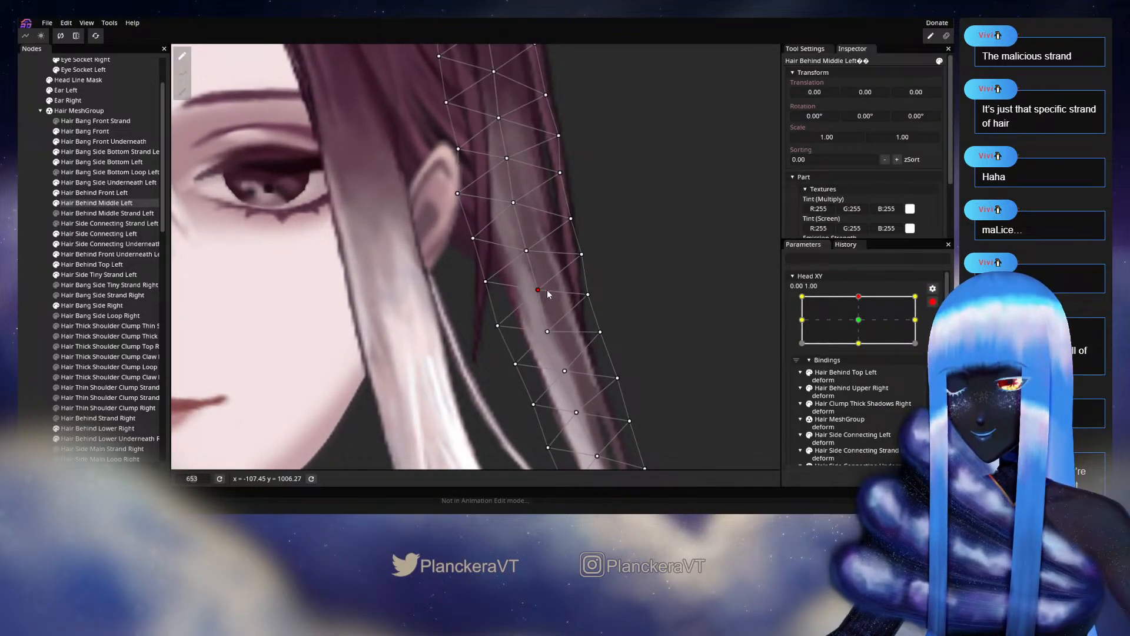
pyautogui.click(548, 331)
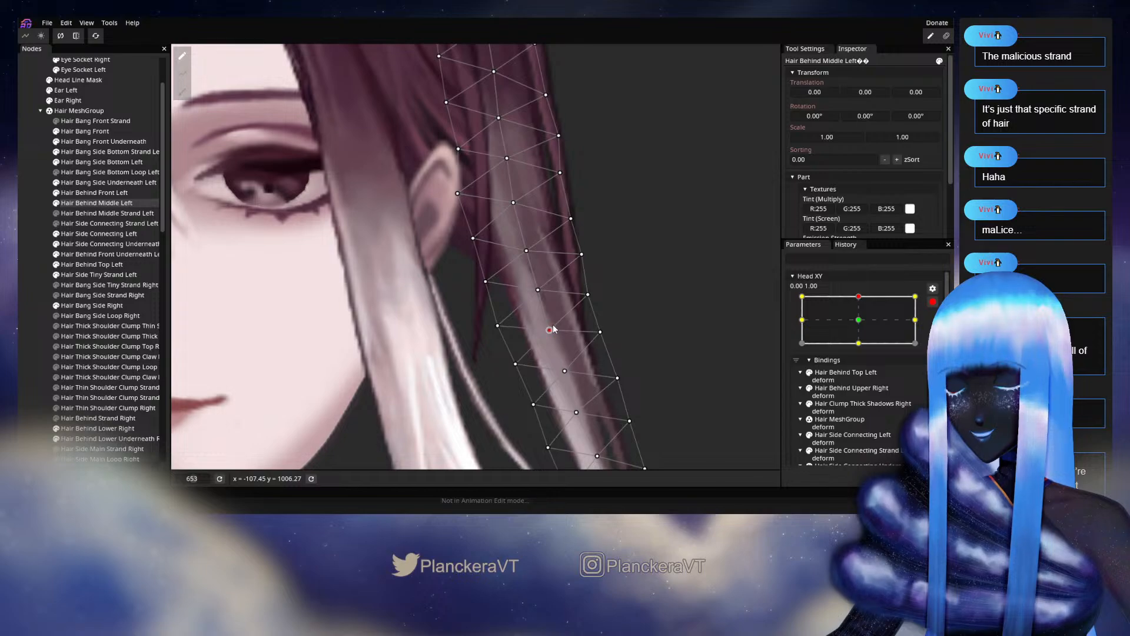
pyautogui.click(932, 302)
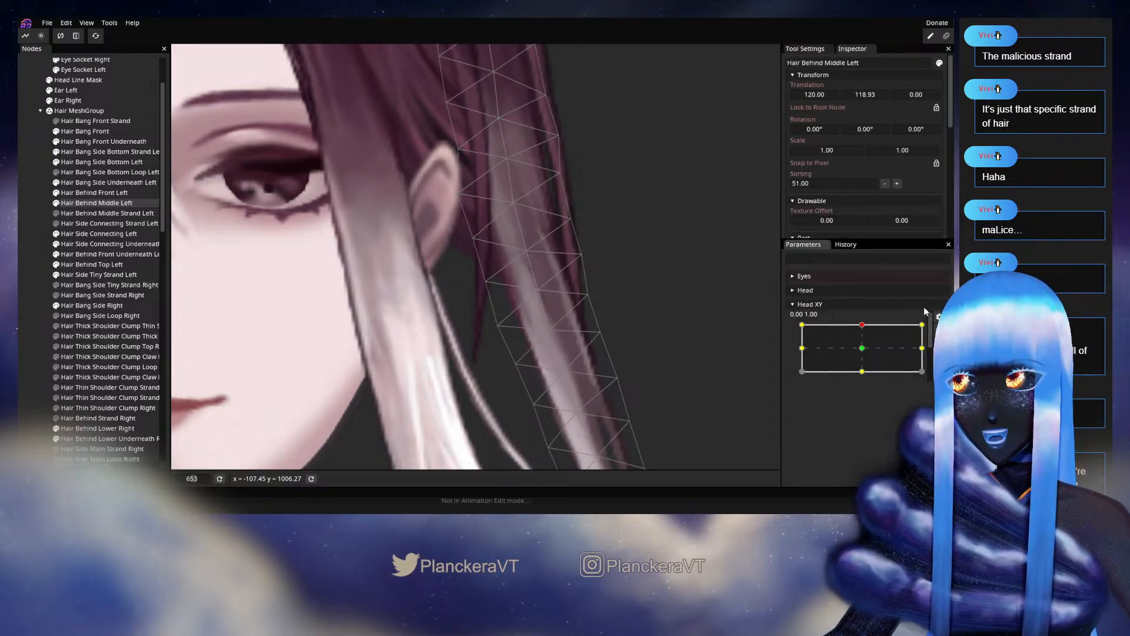
pyautogui.moveTo(683, 252); pyautogui.dragTo(694, 293)
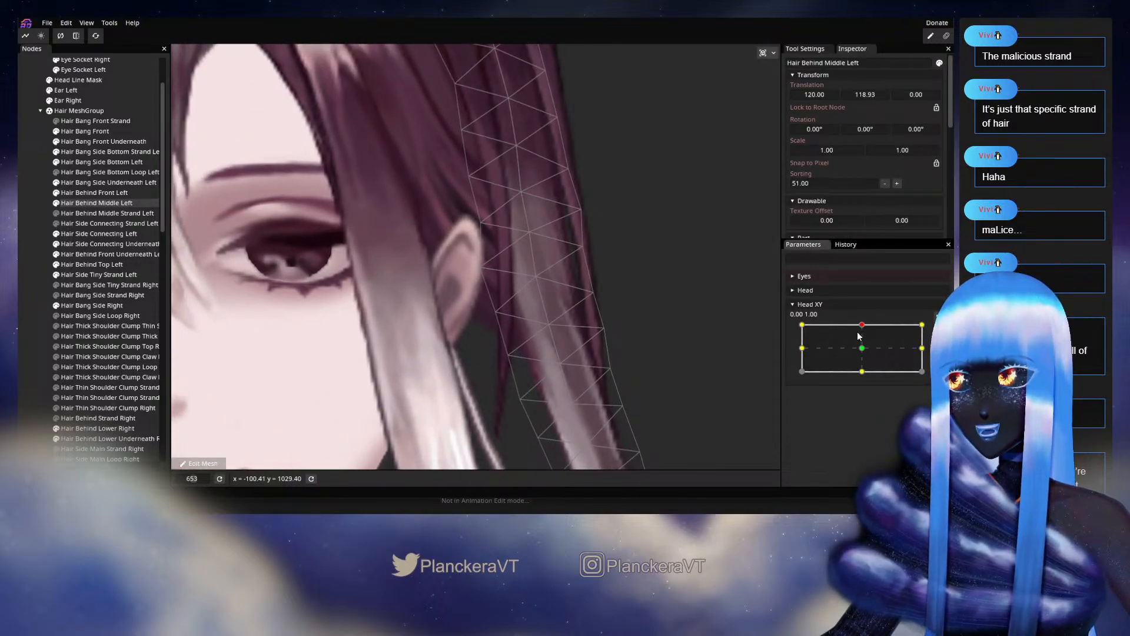
pyautogui.moveTo(859, 336)
pyautogui.mouseDown()
pyautogui.moveTo(862, 355)
pyautogui.moveTo(865, 321)
pyautogui.mouseUp()
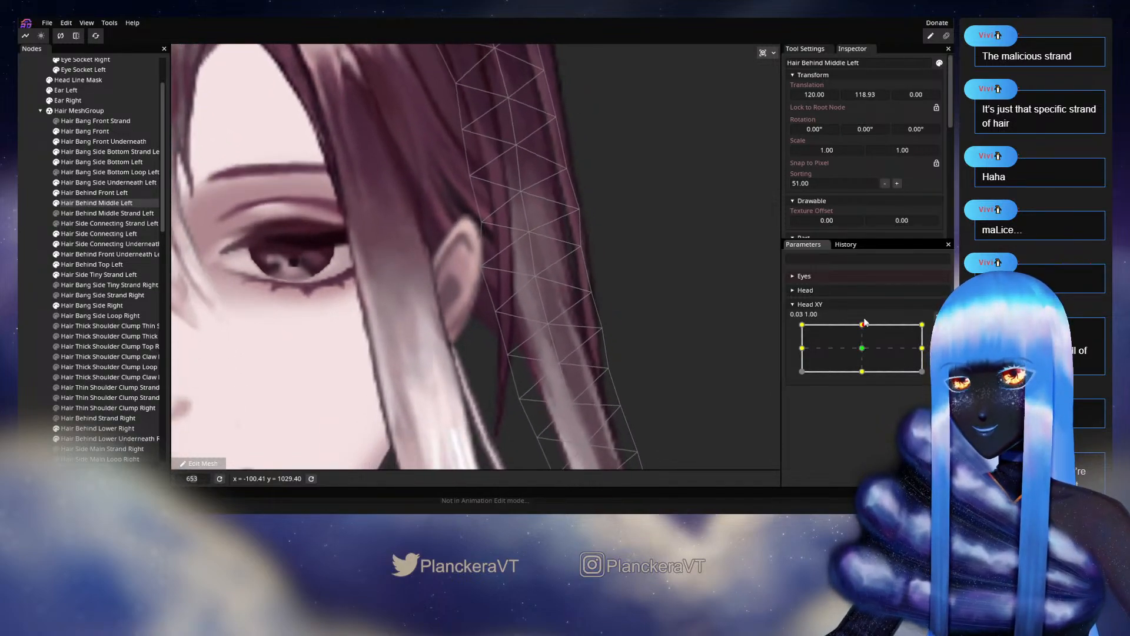
# - Shift the strand's centre vertex beside the ear toward the face, raise its neighbouring outer-edge vertex slightly, and check the motion by scrubbing Head XY
pyautogui.click(933, 330)
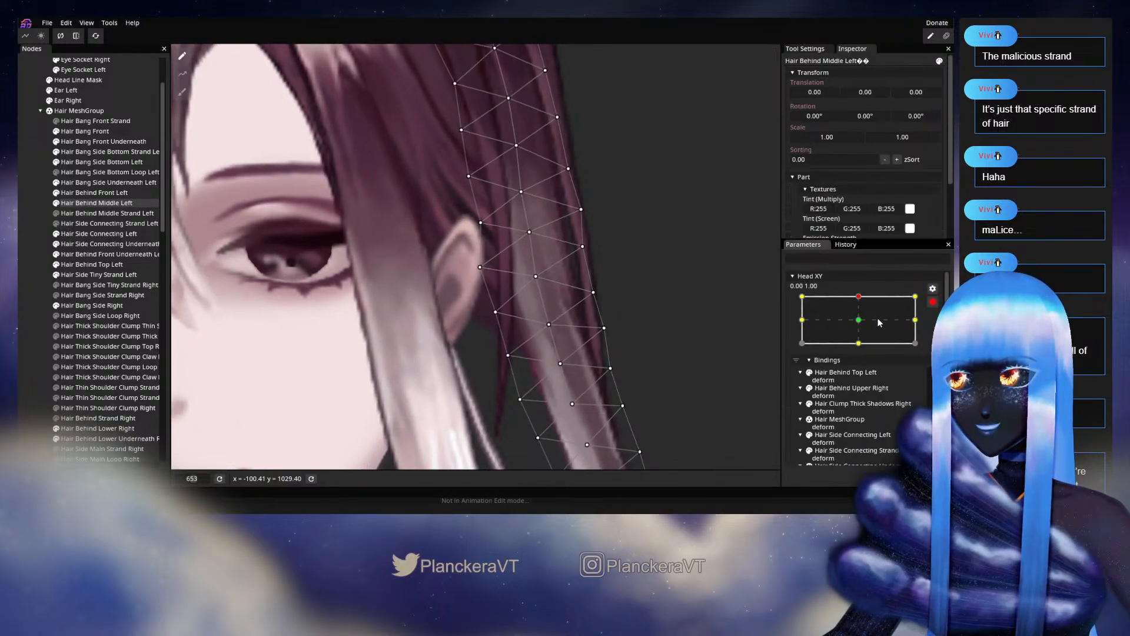
pyautogui.click(519, 192)
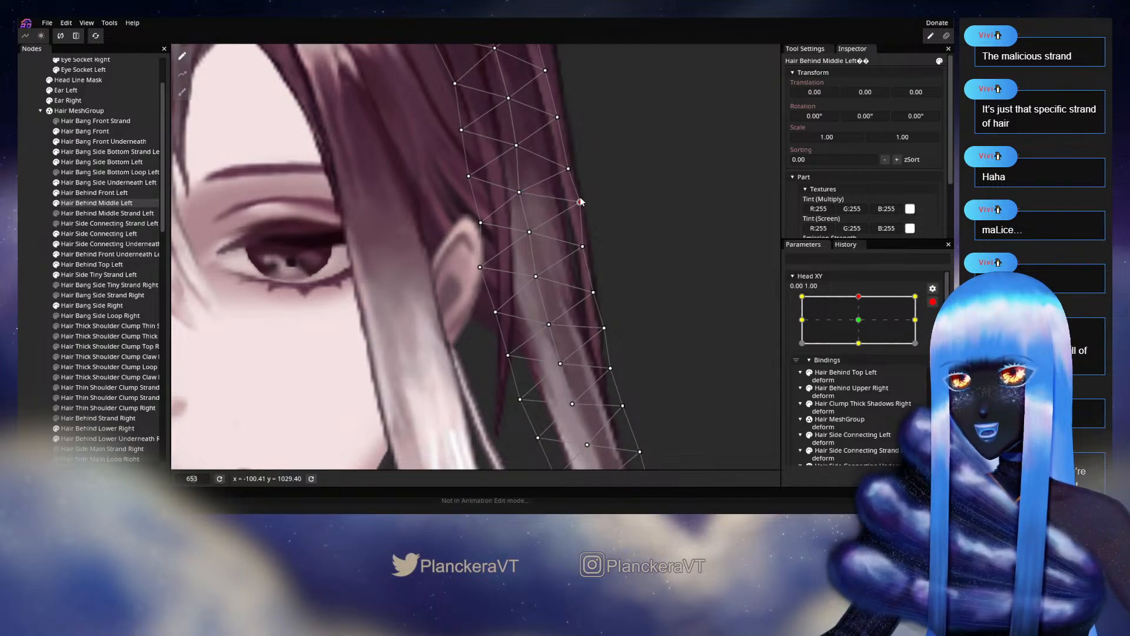
pyautogui.moveTo(697, 284); pyautogui.dragTo(712, 261)
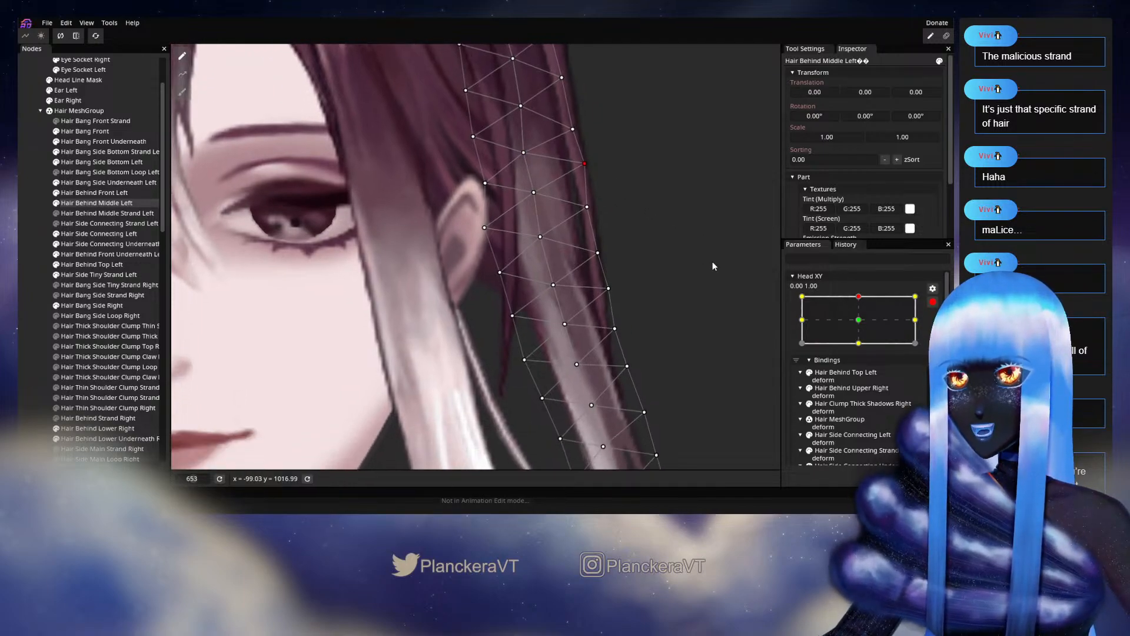
pyautogui.click(933, 301)
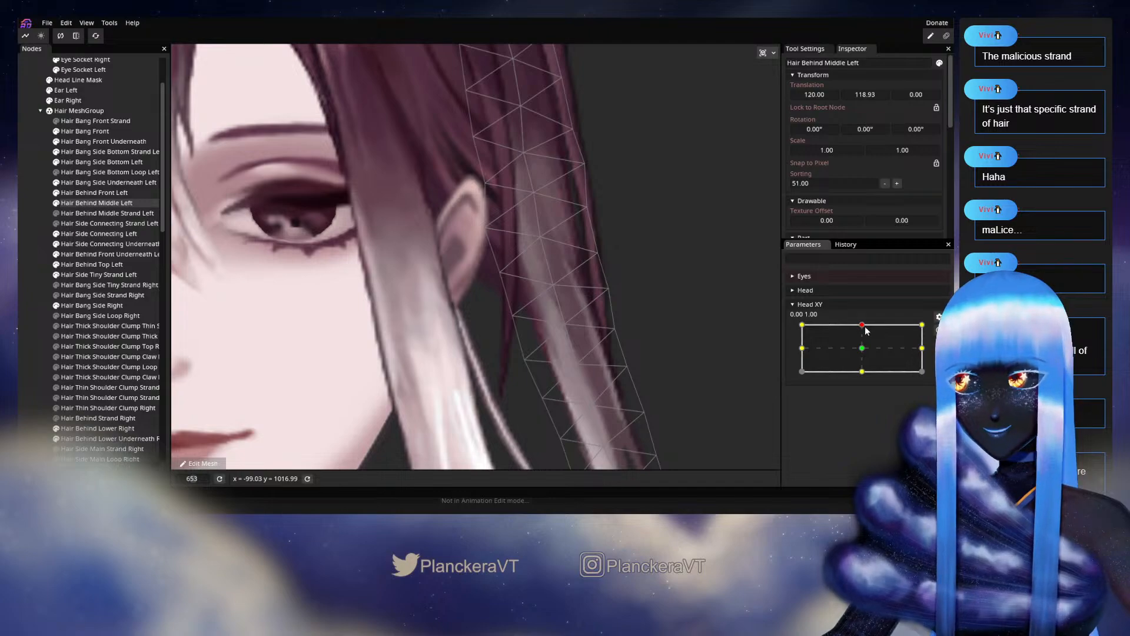
pyautogui.click(861, 325)
pyautogui.moveTo(861, 327); pyautogui.dragTo(862, 350)
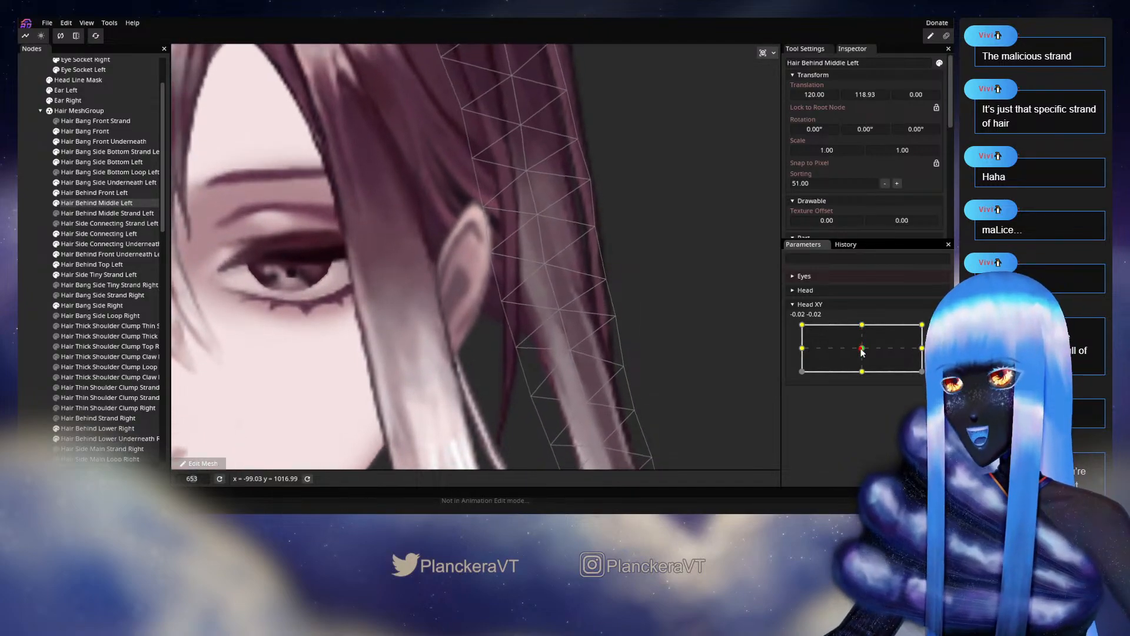
pyautogui.hotkey('ctrl', 'z')
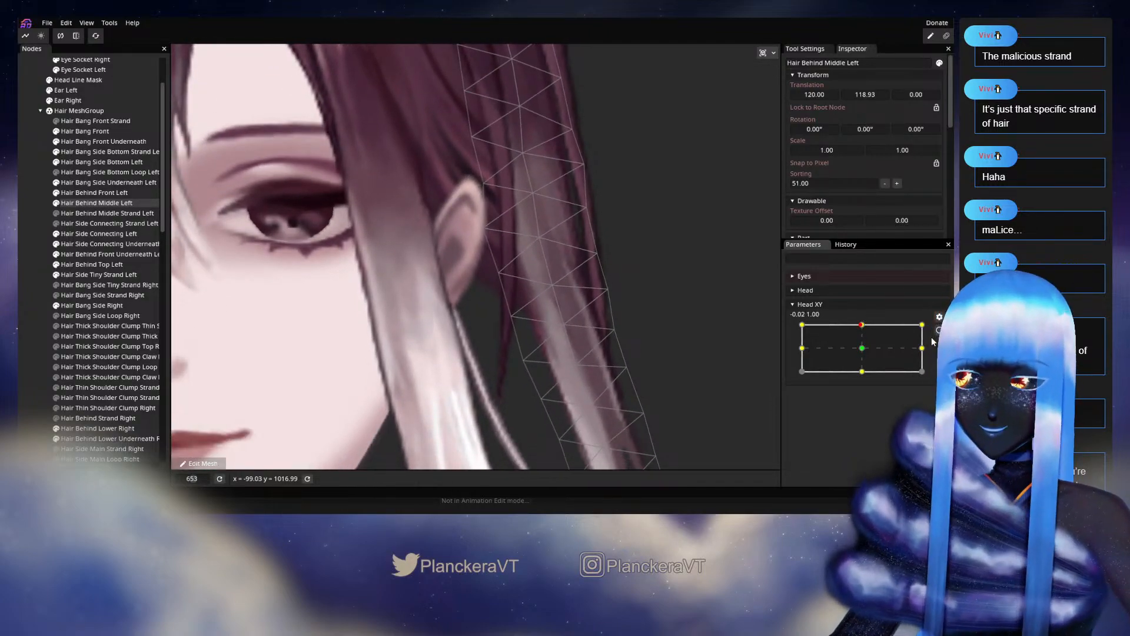
# - Nudge a centre vertex beside the earlobe toward the face, adjust the outer-edge vertex beside it, and scrub Head XY with the strand deselected
pyautogui.moveTo(551, 272); pyautogui.dragTo(557, 275)
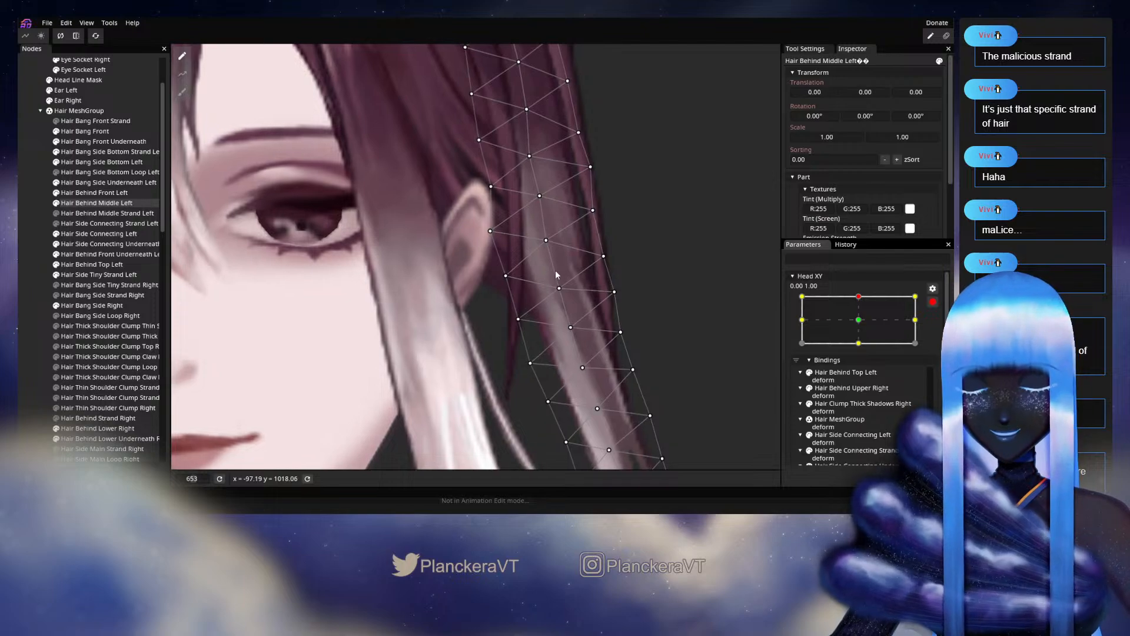
pyautogui.click(546, 245)
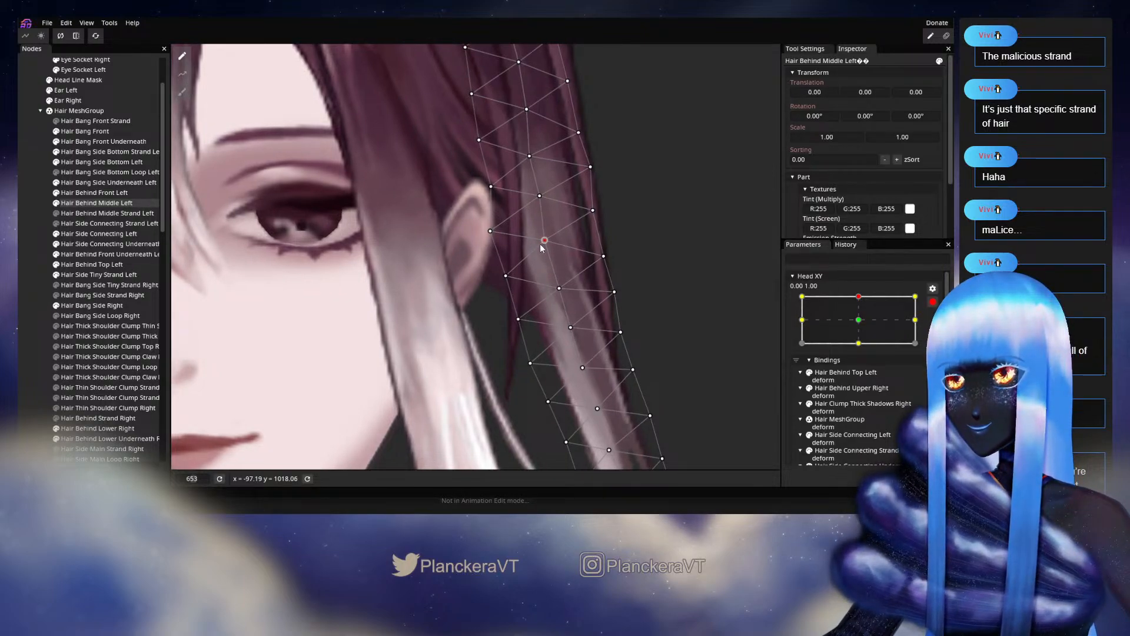
pyautogui.click(539, 195)
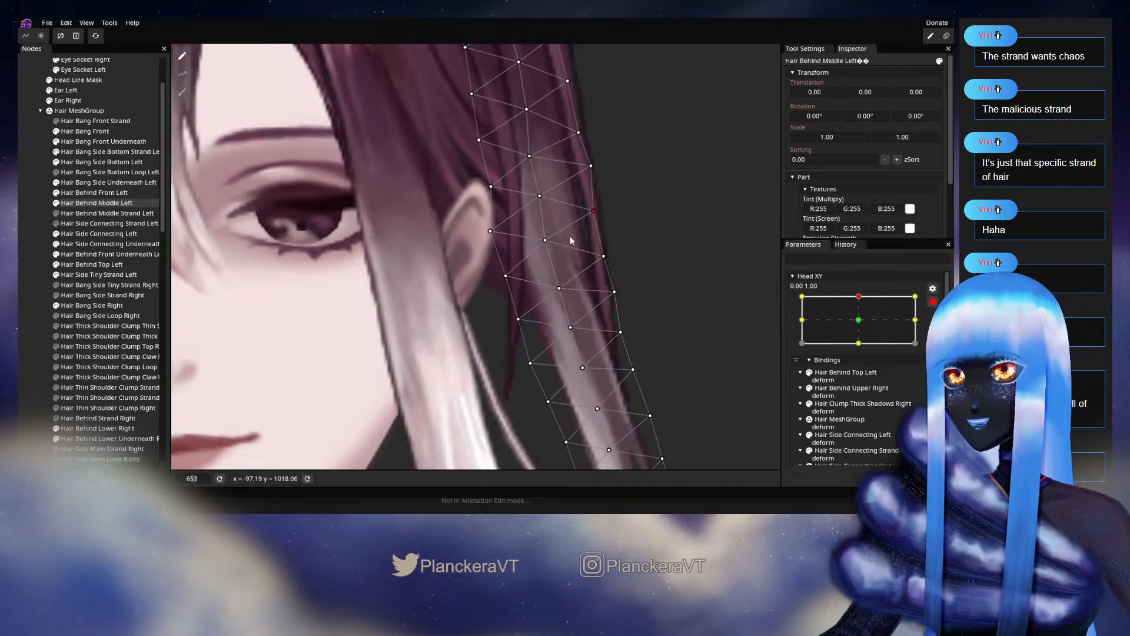
pyautogui.click(745, 297)
pyautogui.click(933, 302)
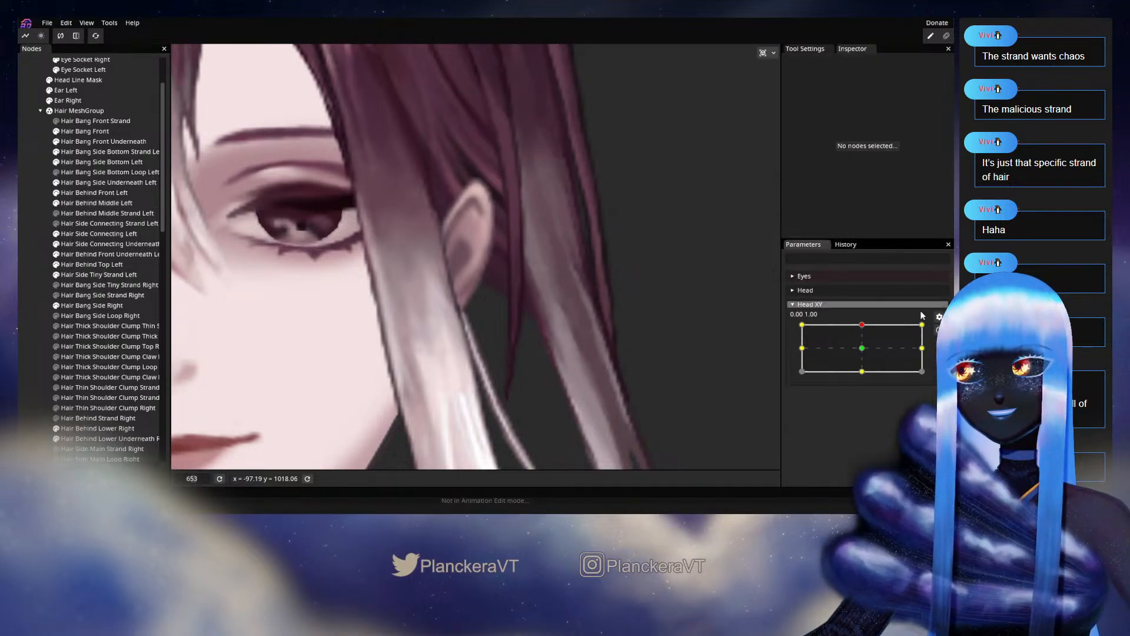
pyautogui.moveTo(864, 328)
pyautogui.mouseDown()
pyautogui.moveTo(857, 349)
pyautogui.moveTo(858, 327)
pyautogui.mouseUp()
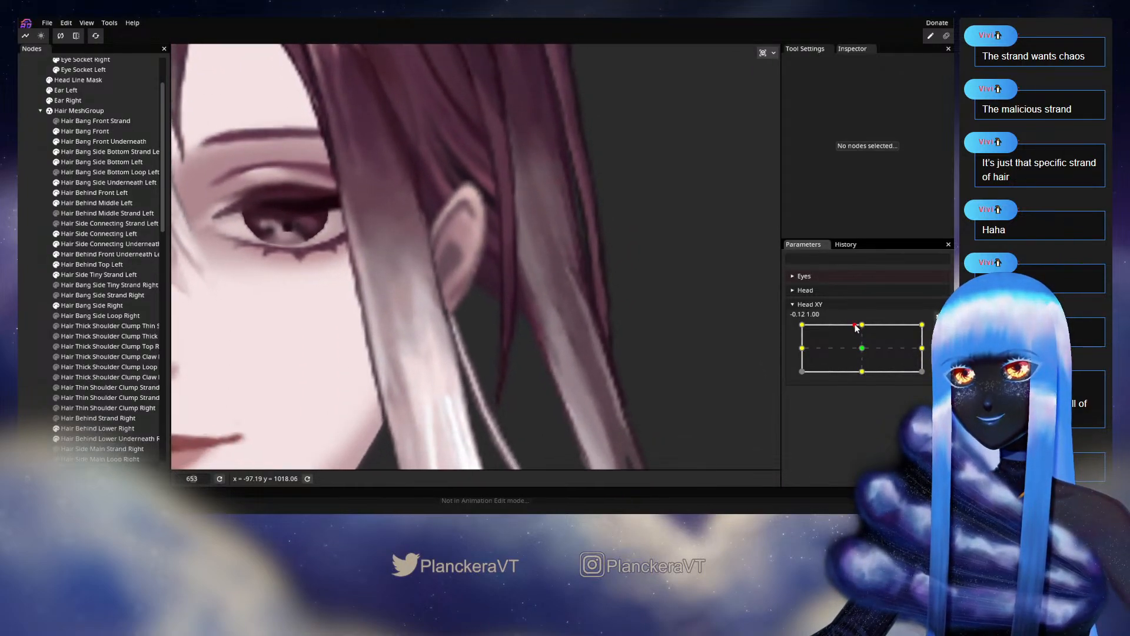
# - Reselect Hair Behind Middle Left, raise a centre vertex below the ear slightly at Head XY 0.00, 1.00, and scrub to check it
pyautogui.moveTo(534, 336); pyautogui.dragTo(500, 288)
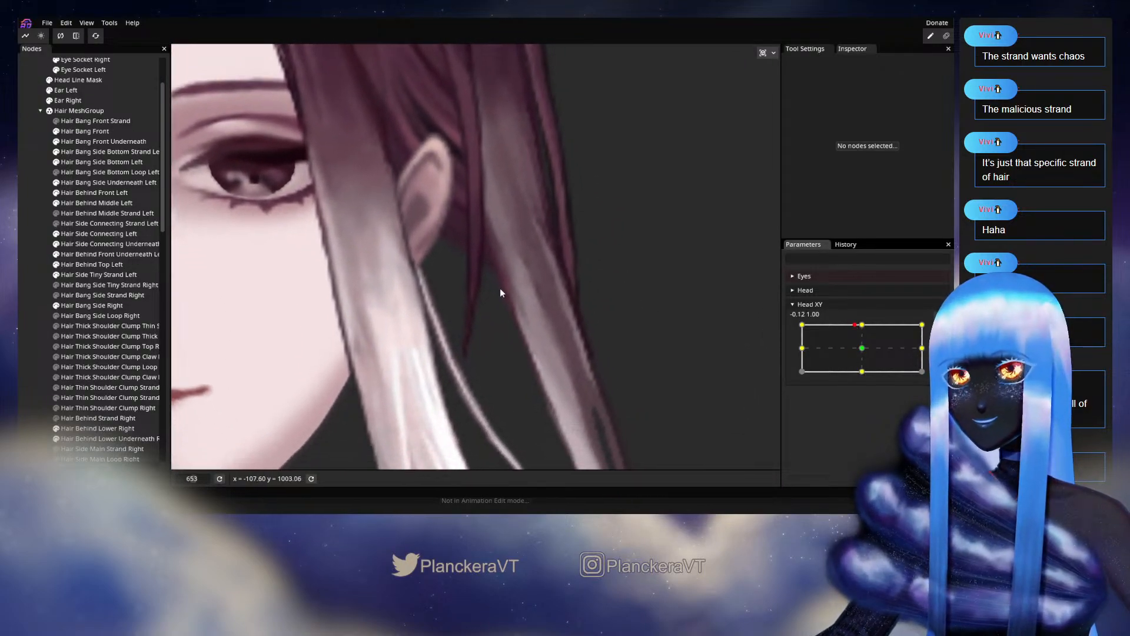
pyautogui.click(96, 203)
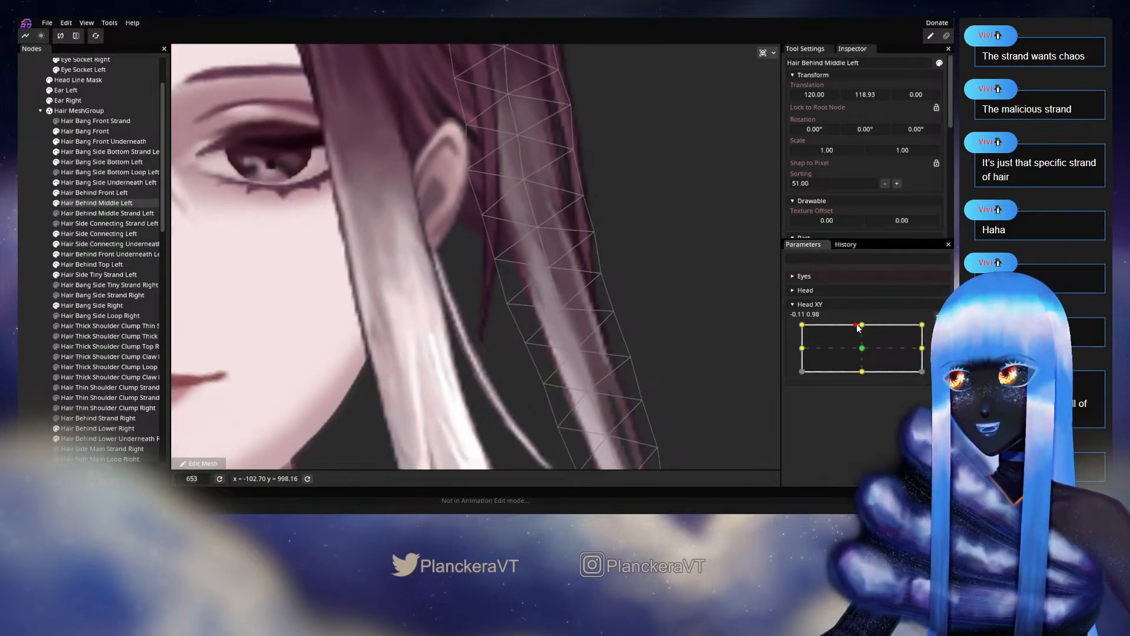
pyautogui.moveTo(854, 325)
pyautogui.mouseDown()
pyautogui.moveTo(864, 352)
pyautogui.moveTo(860, 323)
pyautogui.mouseUp()
pyautogui.click(933, 332)
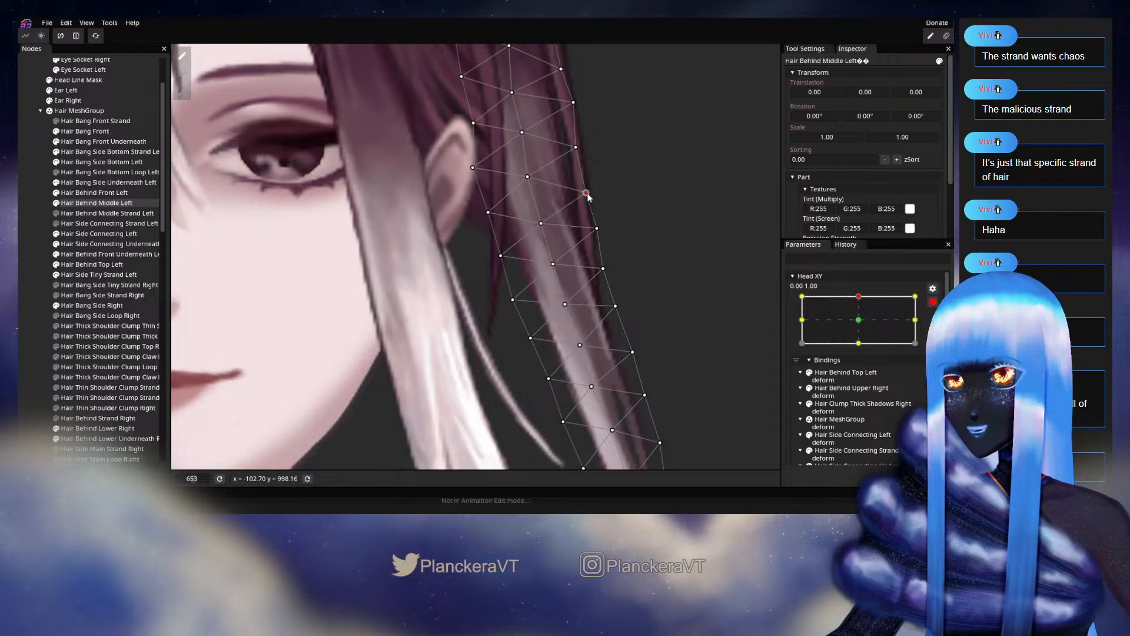
pyautogui.click(552, 263)
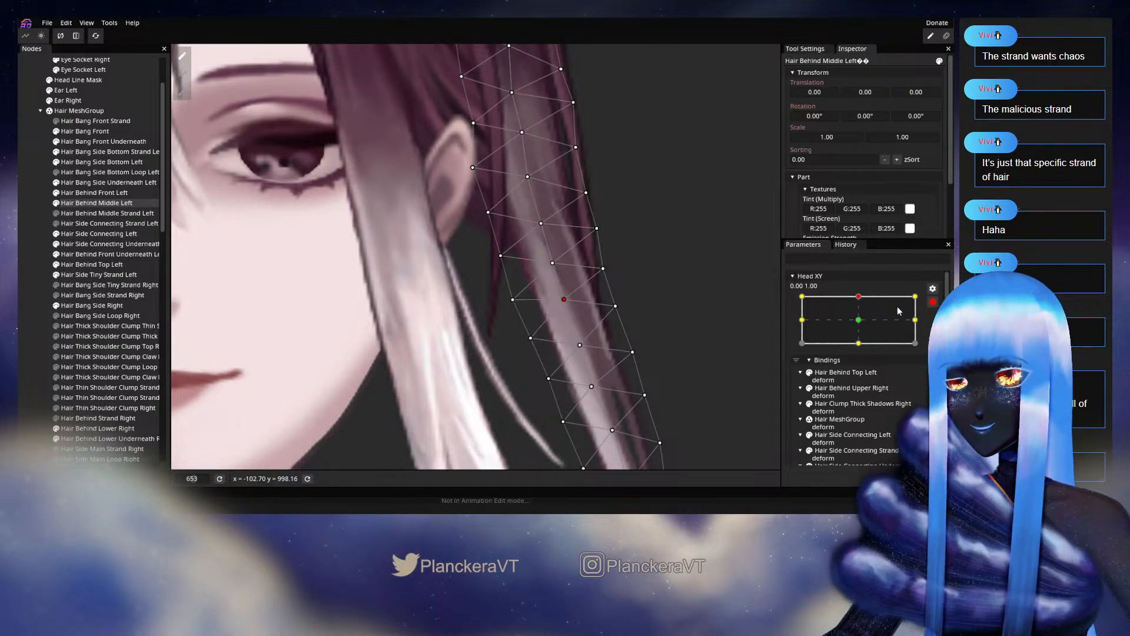
pyautogui.click(933, 301)
pyautogui.moveTo(861, 340); pyautogui.dragTo(861, 324)
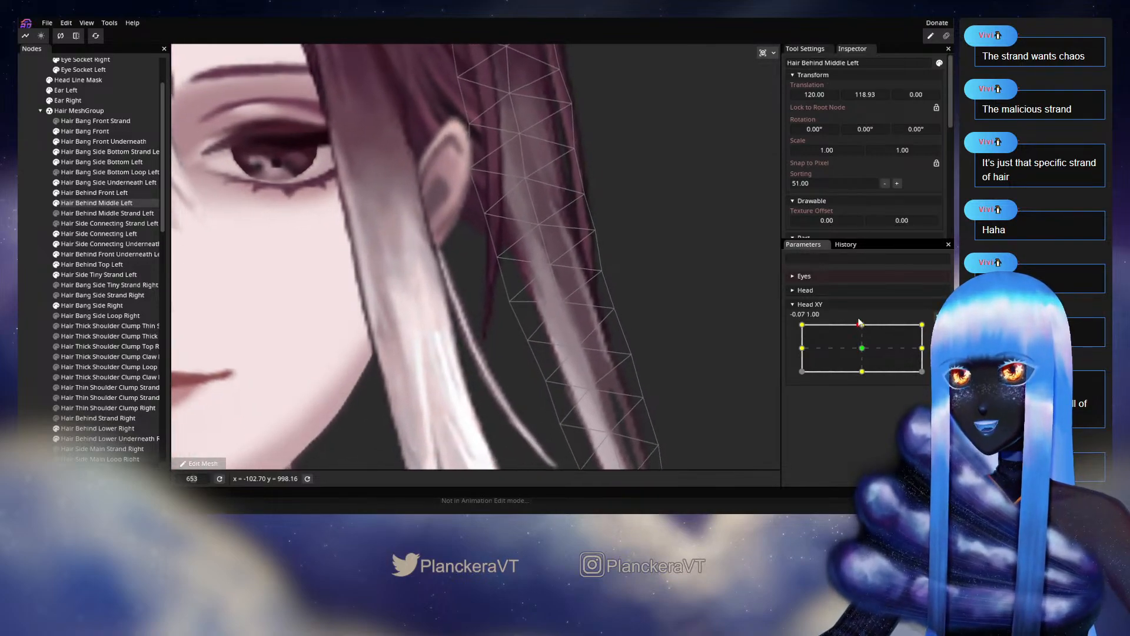
# - Lower the centre vertex below the ear and its outer-edge neighbour slightly, and check the strand by scrubbing Head XY around 0.00, 1.00
pyautogui.click(932, 329)
pyautogui.moveTo(563, 300); pyautogui.dragTo(565, 301)
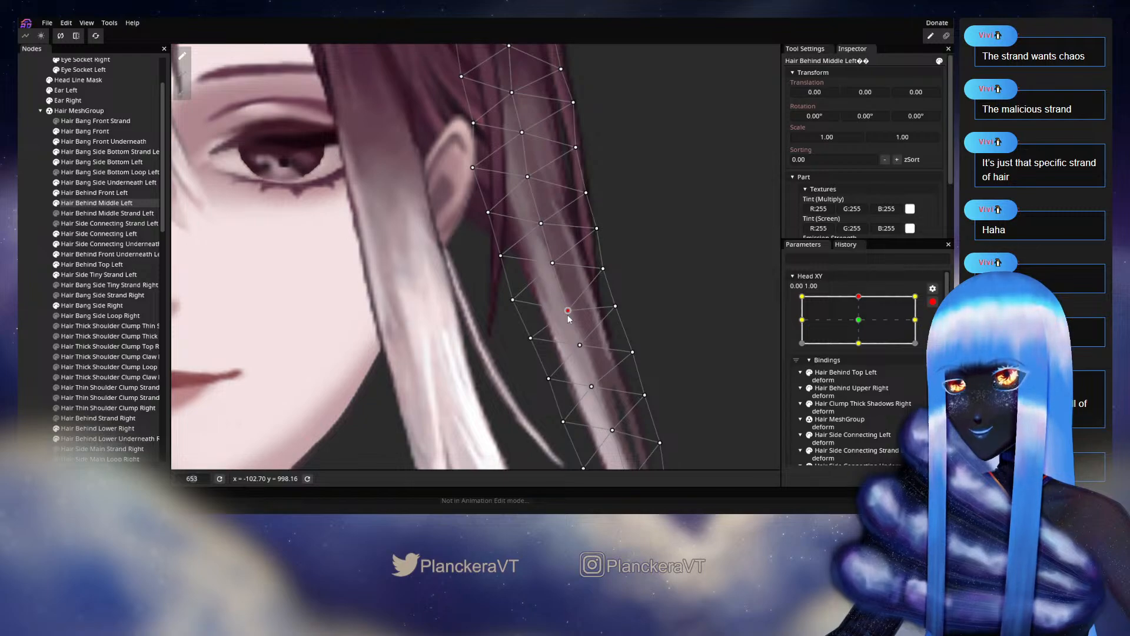
pyautogui.moveTo(605, 275); pyautogui.dragTo(607, 279)
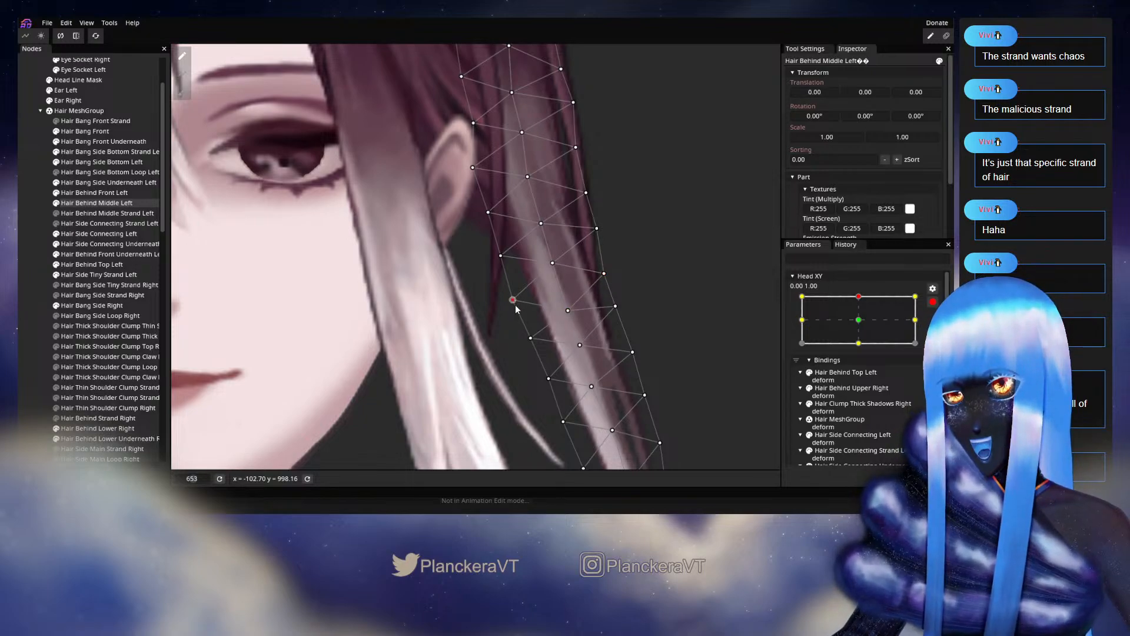
pyautogui.click(932, 302)
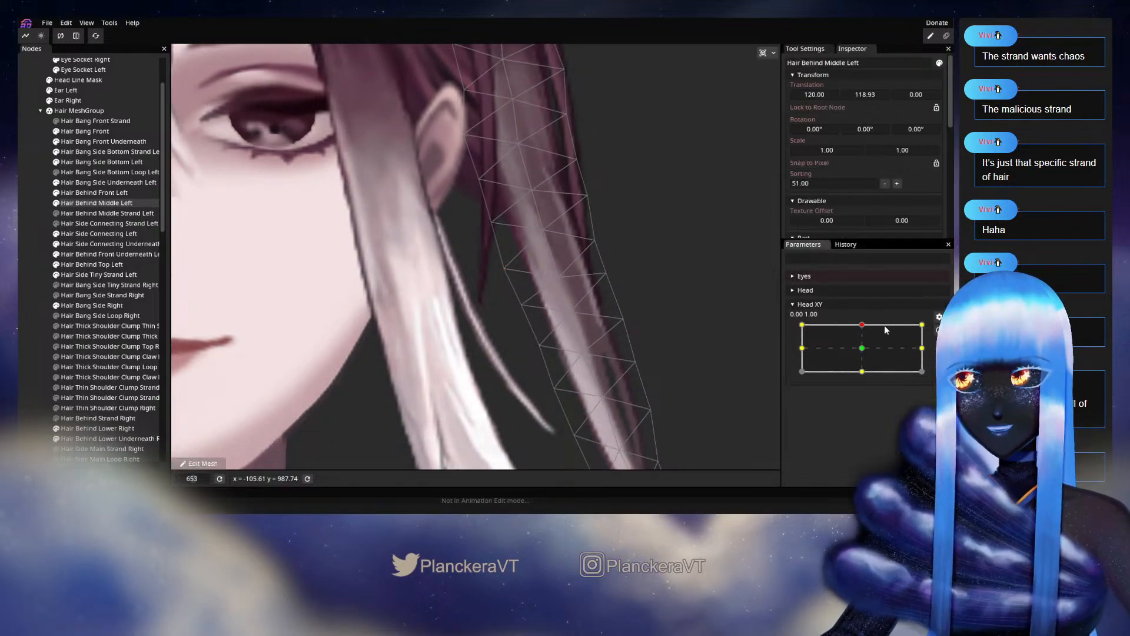
pyautogui.moveTo(864, 331)
pyautogui.mouseDown()
pyautogui.moveTo(863, 352)
pyautogui.moveTo(849, 320)
pyautogui.mouseUp()
# - Lower the centre, outer-edge and inner-edge vertices level with the mouth slightly at Head XY 0.00, 1.00, and check by scrubbing
pyautogui.click(932, 329)
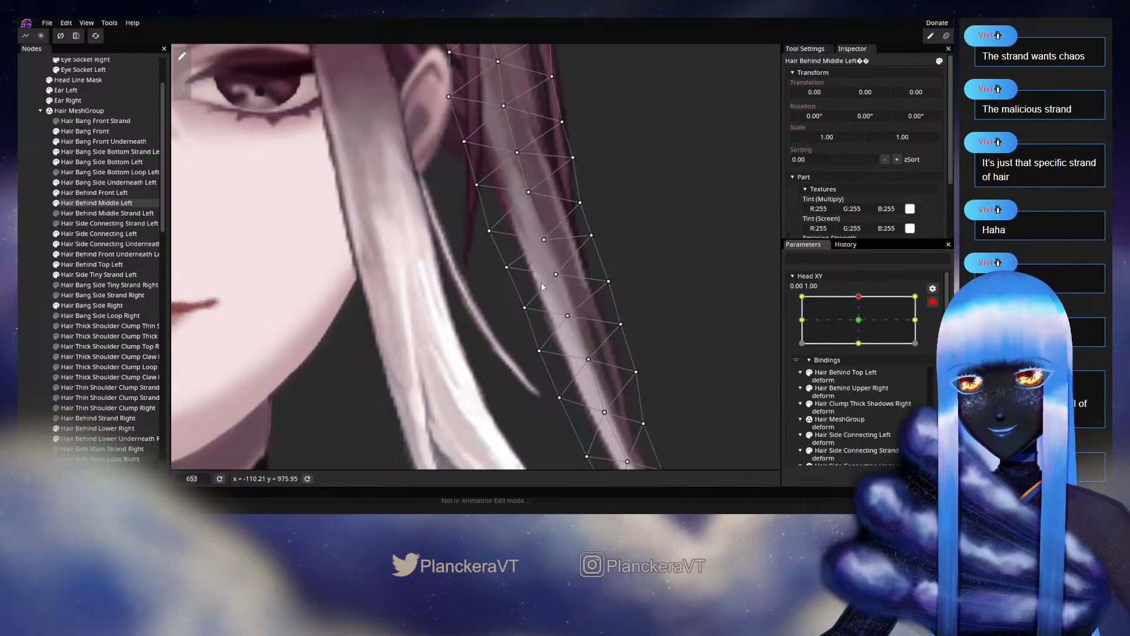
pyautogui.moveTo(556, 274); pyautogui.dragTo(595, 242)
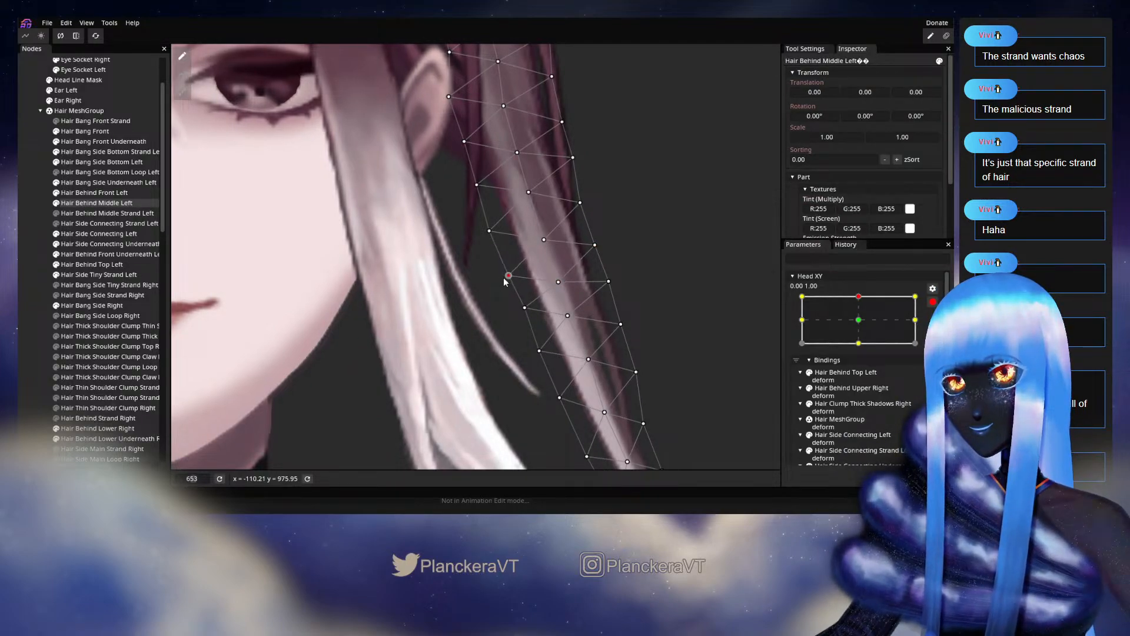
pyautogui.moveTo(525, 312); pyautogui.dragTo(531, 266)
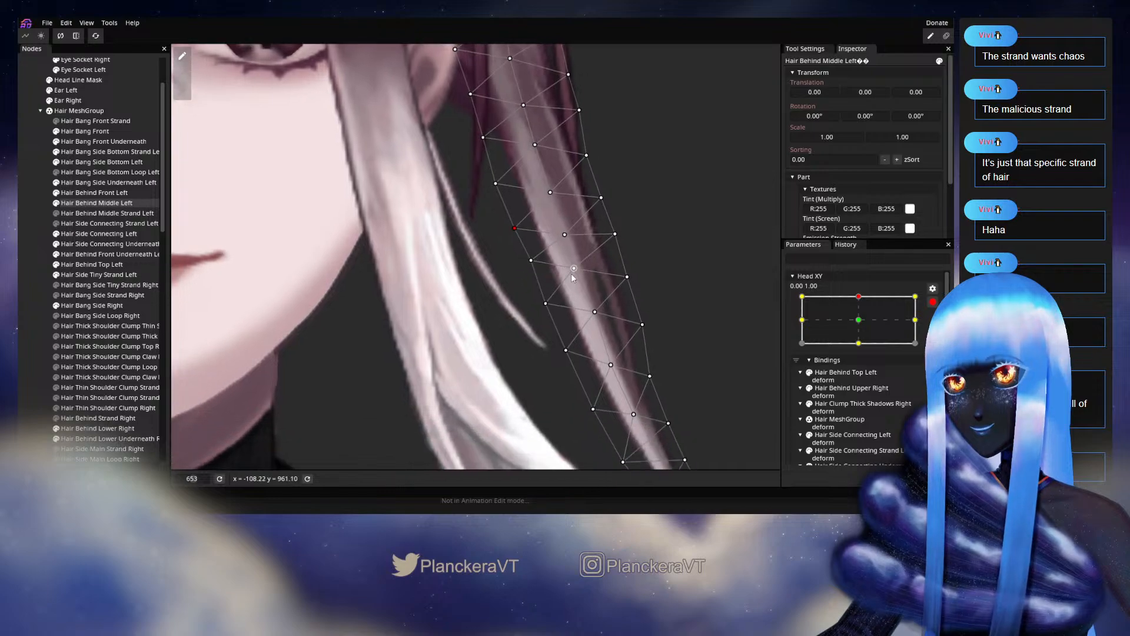
pyautogui.click(933, 302)
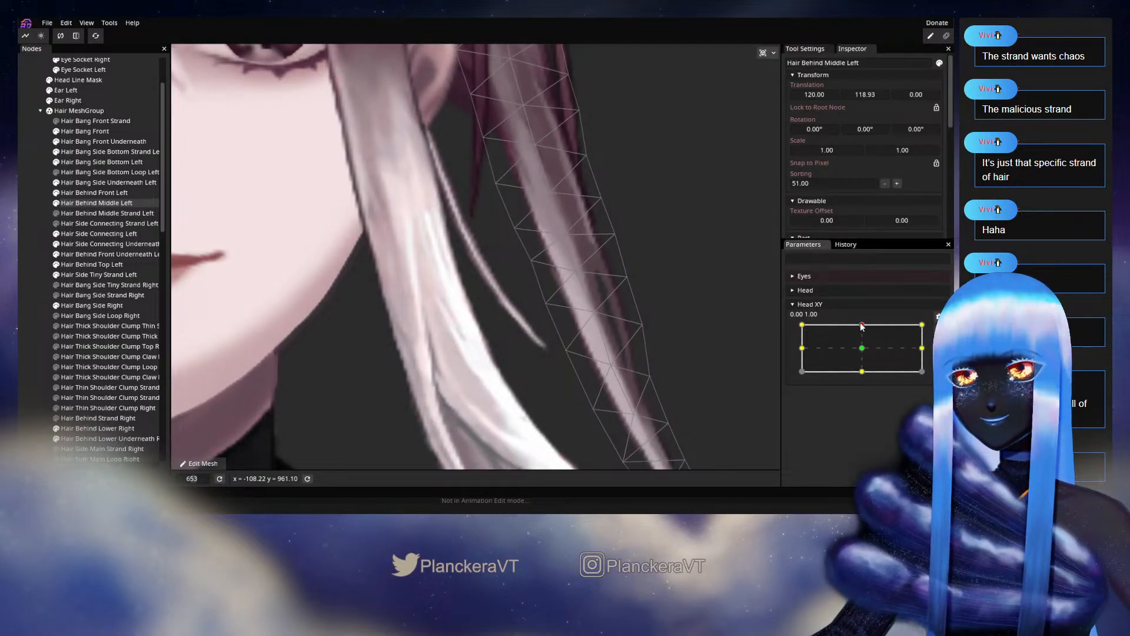
pyautogui.moveTo(862, 326)
pyautogui.mouseDown()
pyautogui.moveTo(862, 348)
pyautogui.moveTo(859, 324)
pyautogui.mouseUp()
# - Shift the next row of centre, outer-edge and inner-edge vertices just below mouth level slightly down and outward, and scrub Head XY to check
pyautogui.click(937, 329)
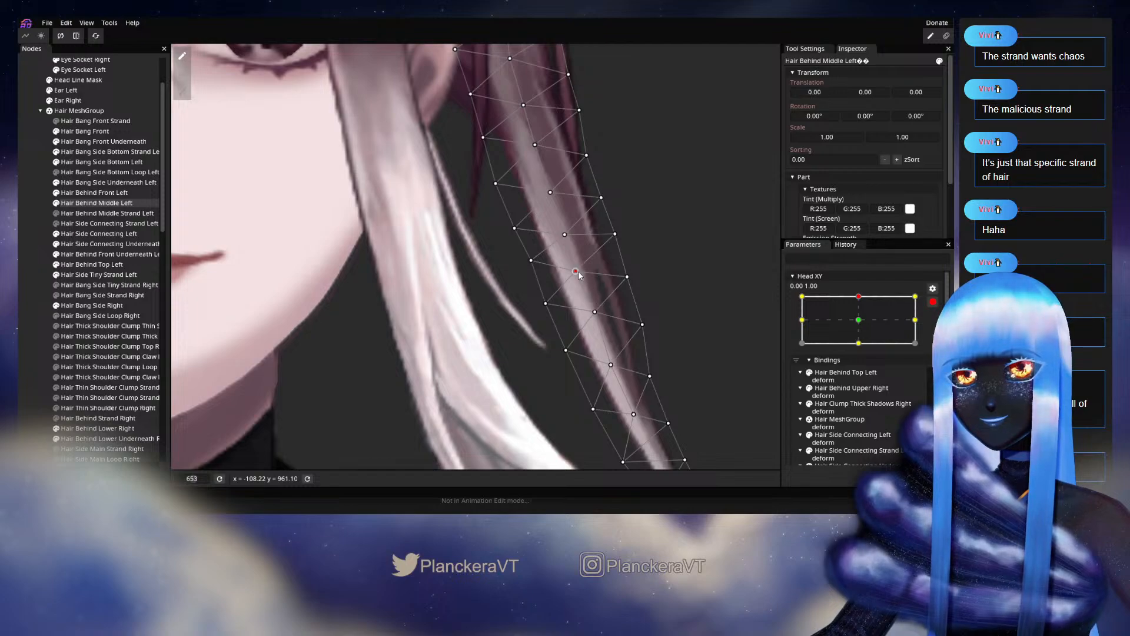
pyautogui.moveTo(616, 235); pyautogui.dragTo(615, 246)
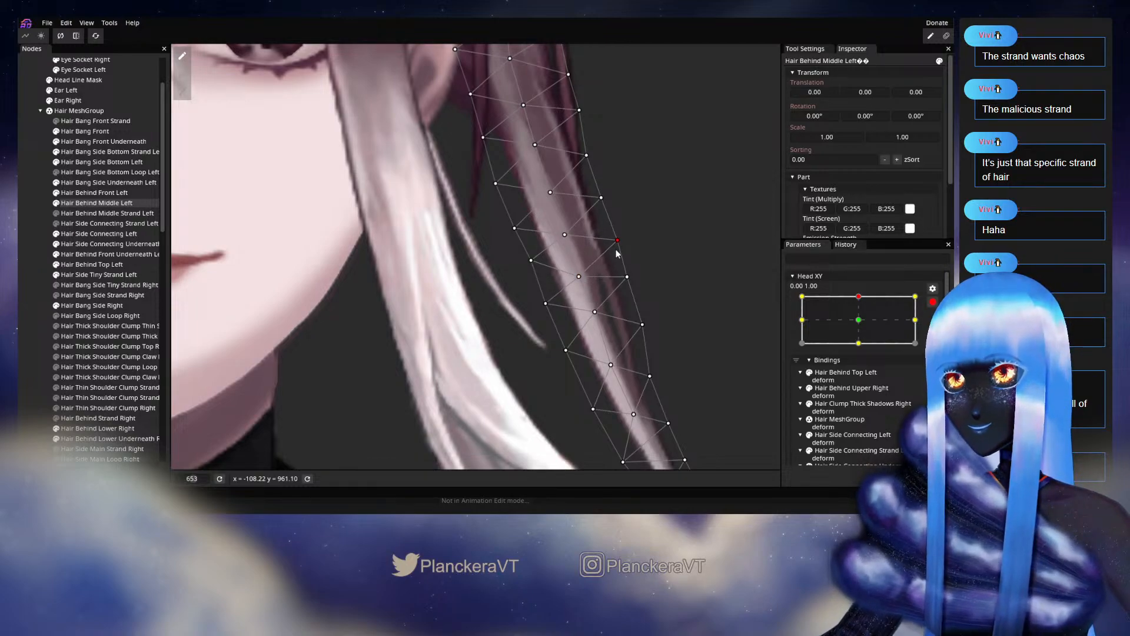
pyautogui.moveTo(527, 266); pyautogui.dragTo(526, 274)
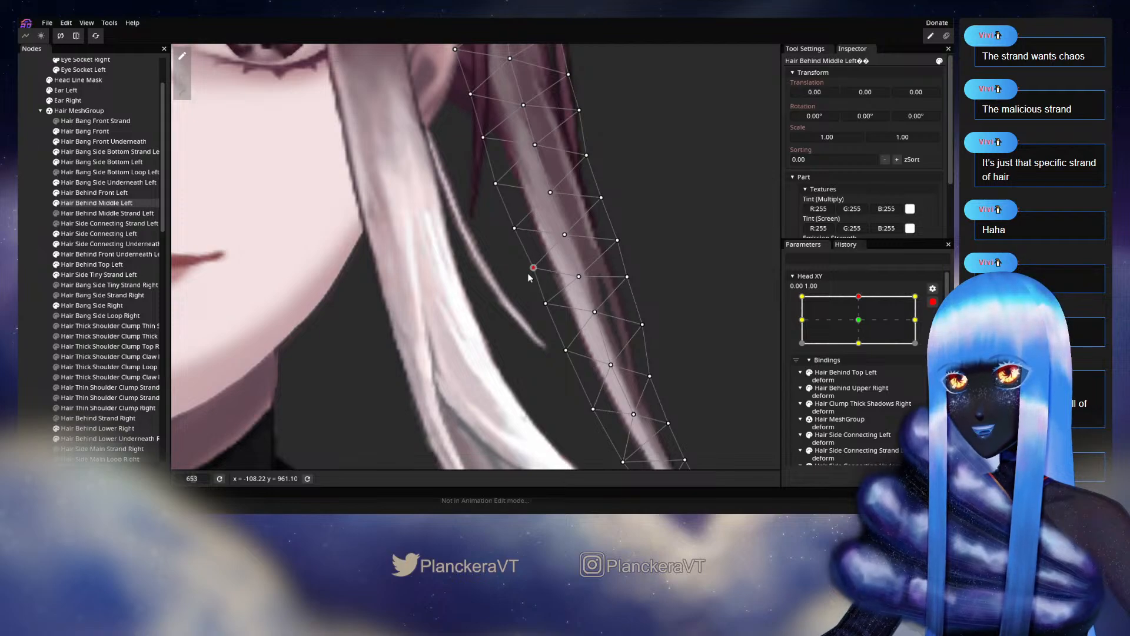
pyautogui.click(932, 302)
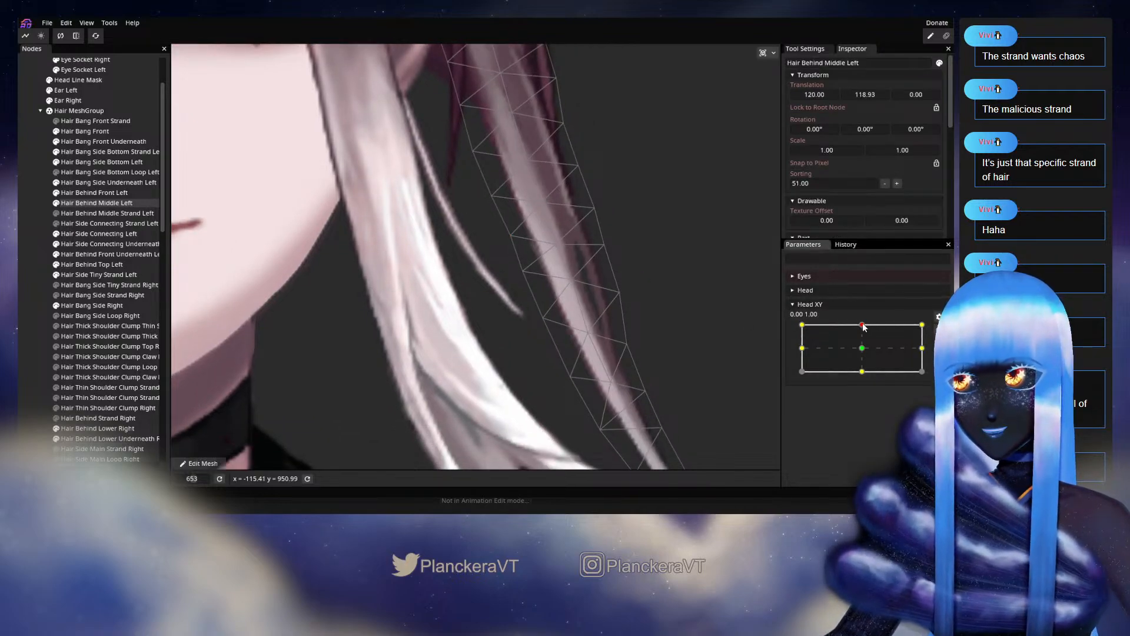
pyautogui.moveTo(862, 325)
pyautogui.mouseDown()
pyautogui.moveTo(864, 352)
pyautogui.moveTo(860, 324)
pyautogui.mouseUp()
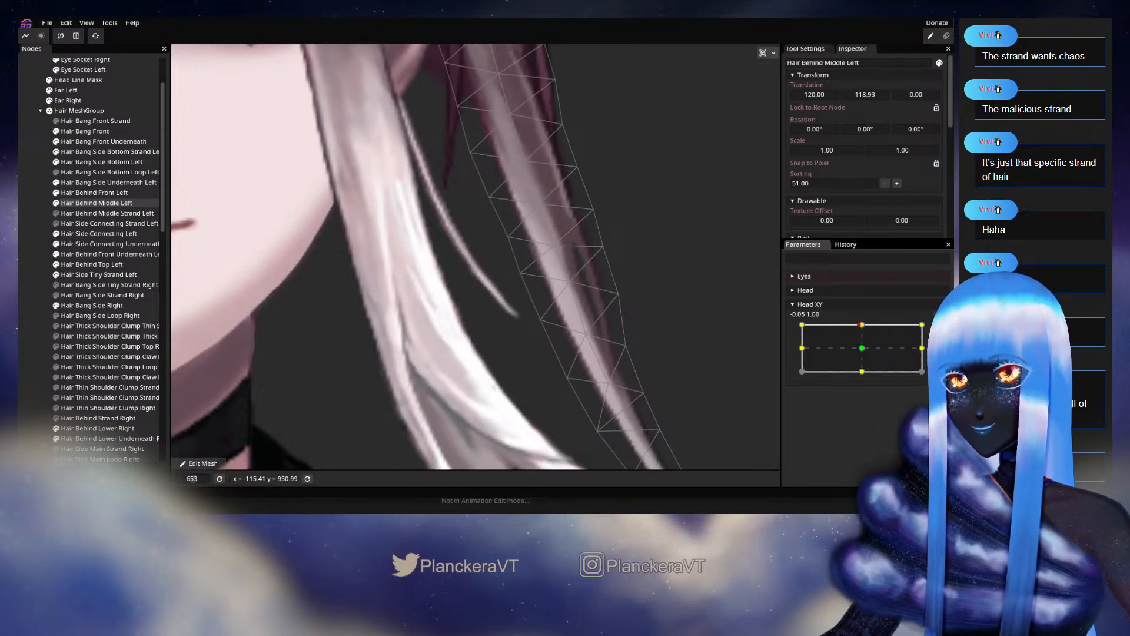
# - Lower the strand's centre, outer-edge and inner-edge vertices level with the chin slightly, and examine the motion near Head XY 0.00, 1.00
pyautogui.click(933, 330)
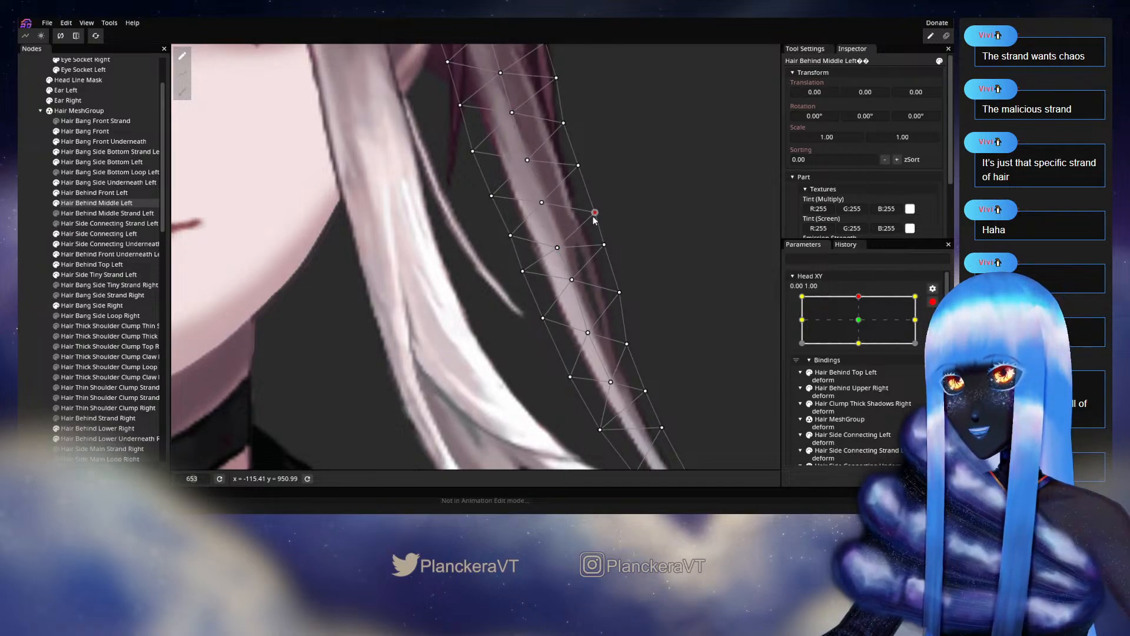
pyautogui.click(510, 236)
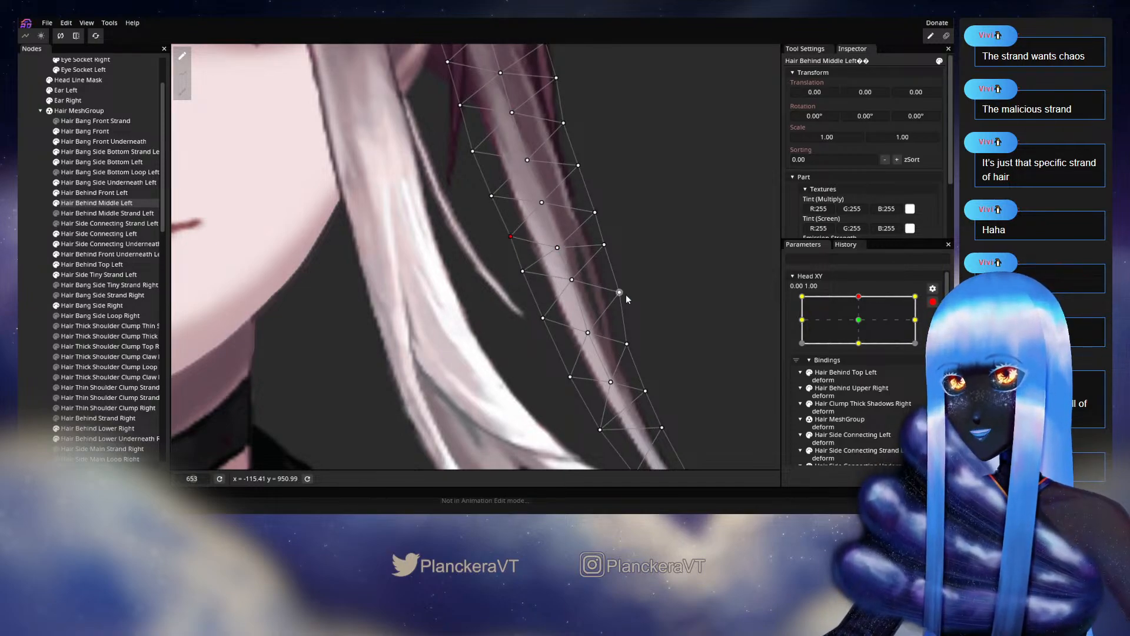
pyautogui.moveTo(626, 295); pyautogui.dragTo(605, 256)
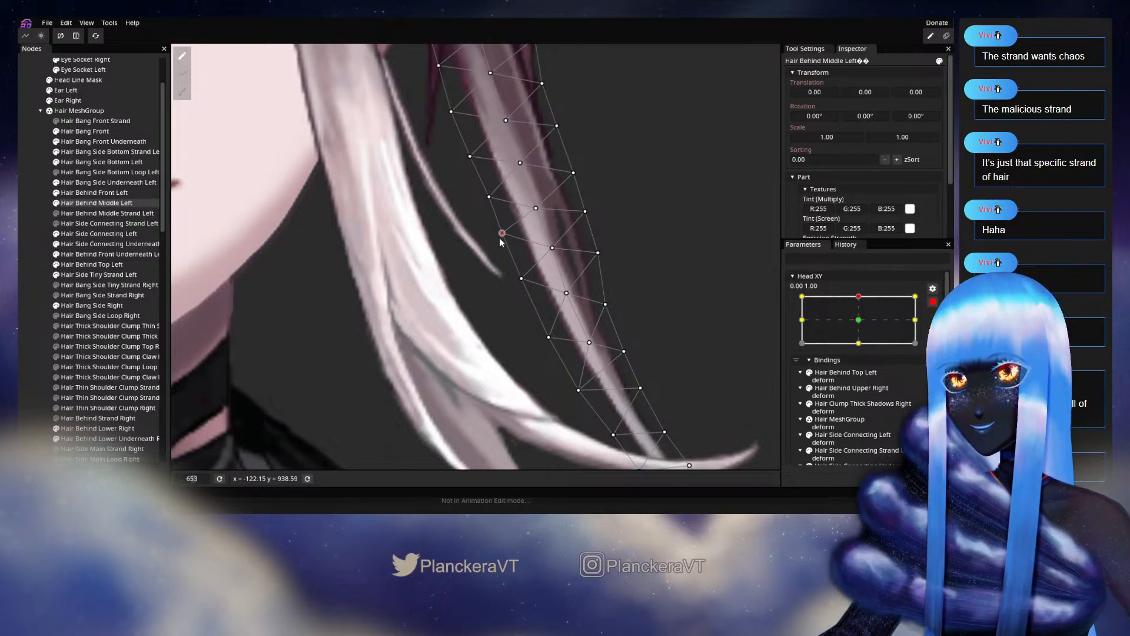
pyautogui.click(932, 302)
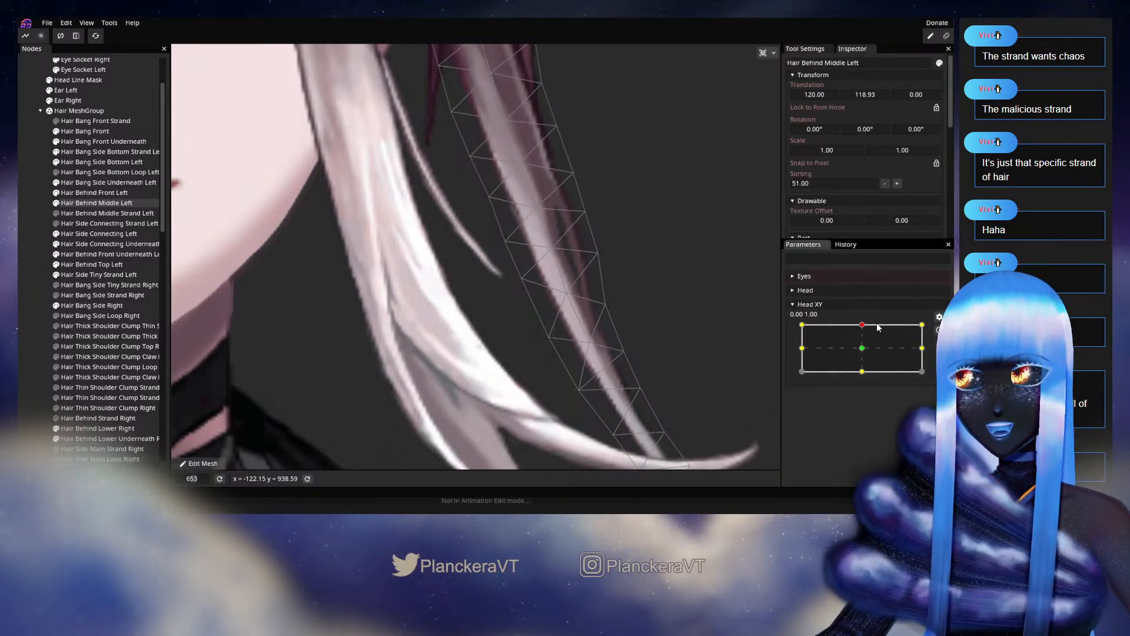
pyautogui.moveTo(863, 327)
pyautogui.mouseDown()
pyautogui.moveTo(865, 353)
pyautogui.moveTo(863, 327)
pyautogui.mouseUp()
# - Move the centre, outer-edge and inner-edge vertices in the row beside the neck slightly down and outward at Head XY 0.00, 1.00
pyautogui.click(936, 315)
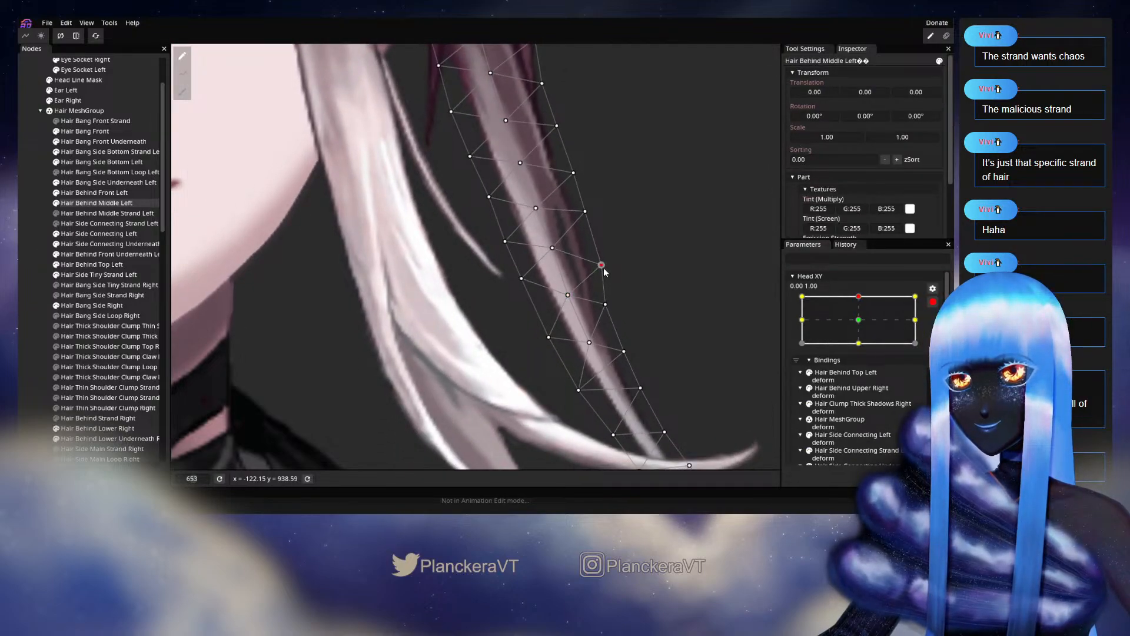
pyautogui.click(601, 264)
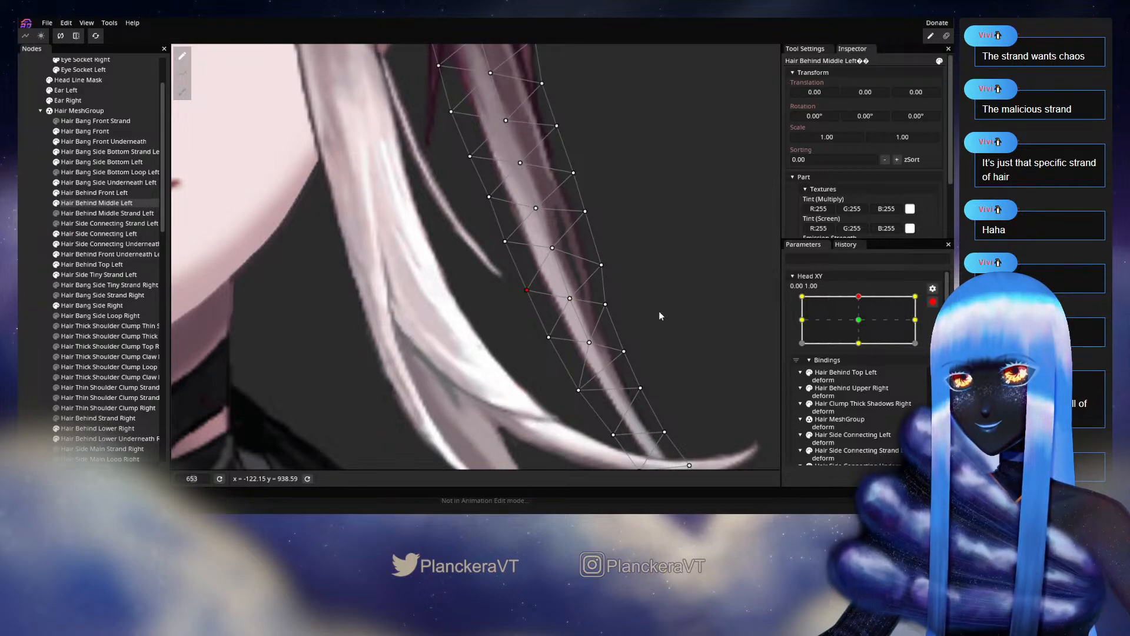
pyautogui.click(932, 301)
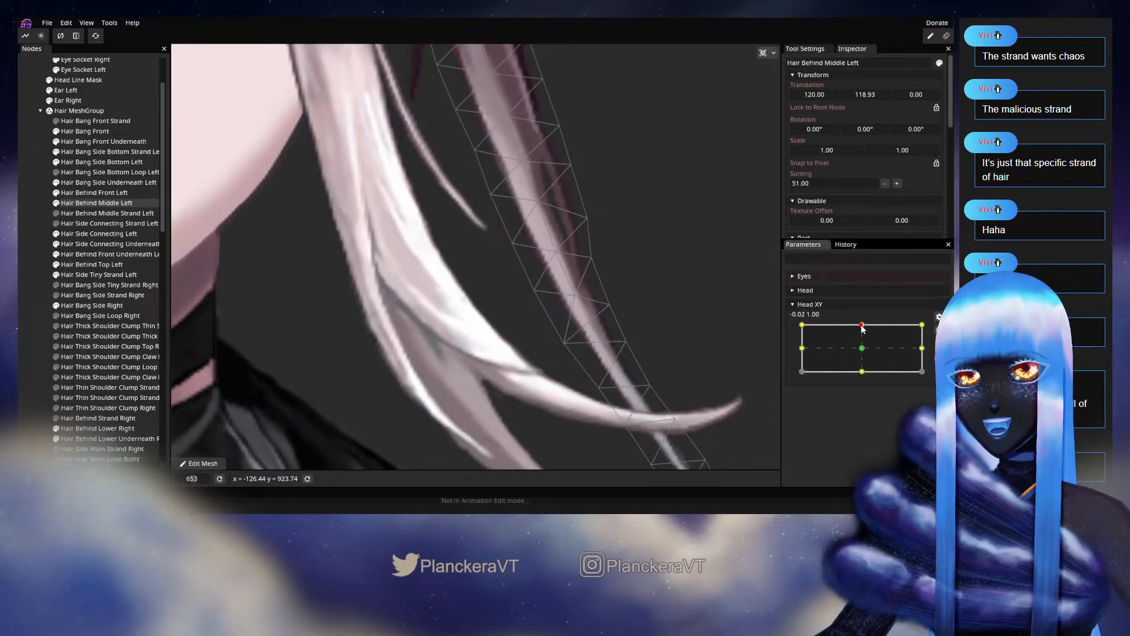
# - Move the strand vertices beside the collar, above the crossing with the curled hair tip, slightly down and outward at Head XY 0.00, 1.00, and scrub to check
pyautogui.moveTo(863, 329)
pyautogui.mouseDown()
pyautogui.moveTo(862, 345)
pyautogui.moveTo(858, 323)
pyautogui.mouseUp()
pyautogui.click(931, 327)
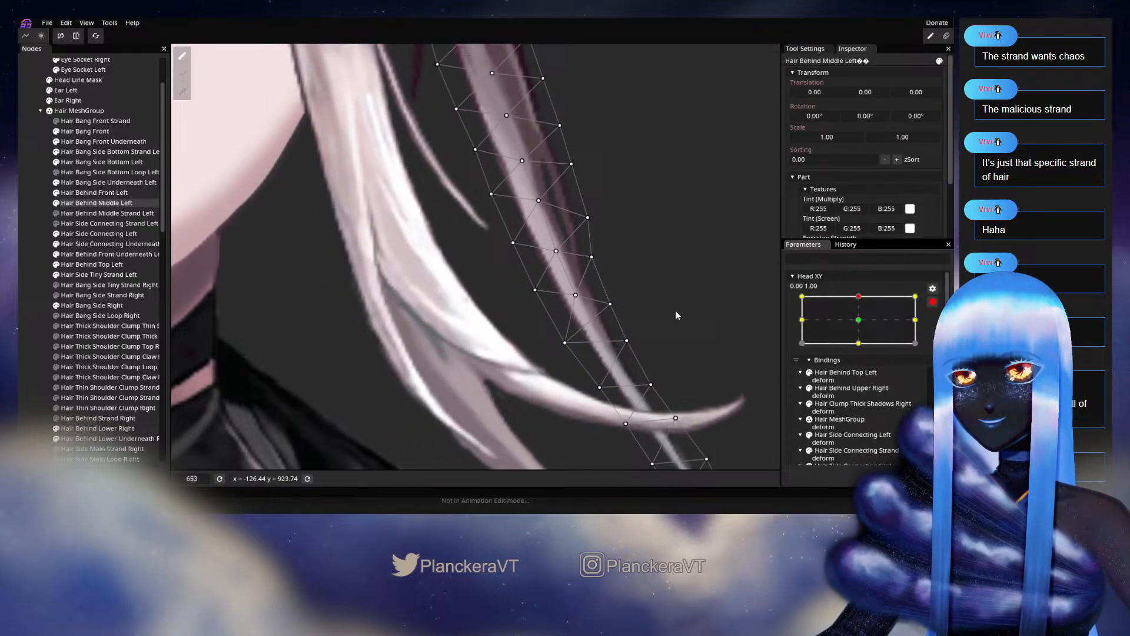
pyautogui.click(574, 296)
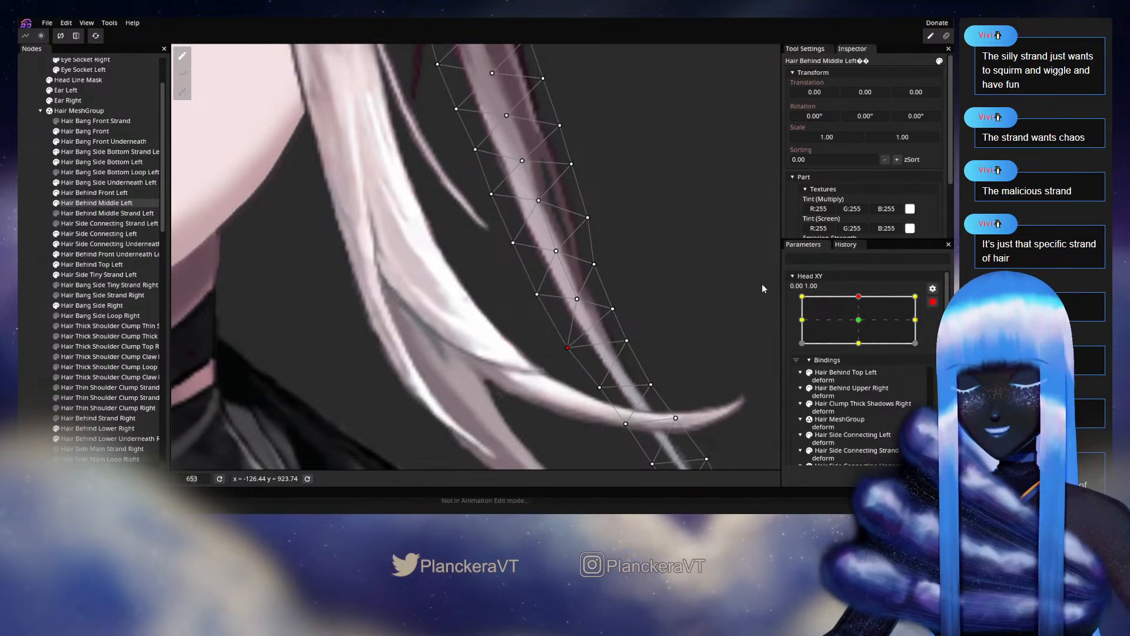
pyautogui.moveTo(684, 324); pyautogui.dragTo(659, 301)
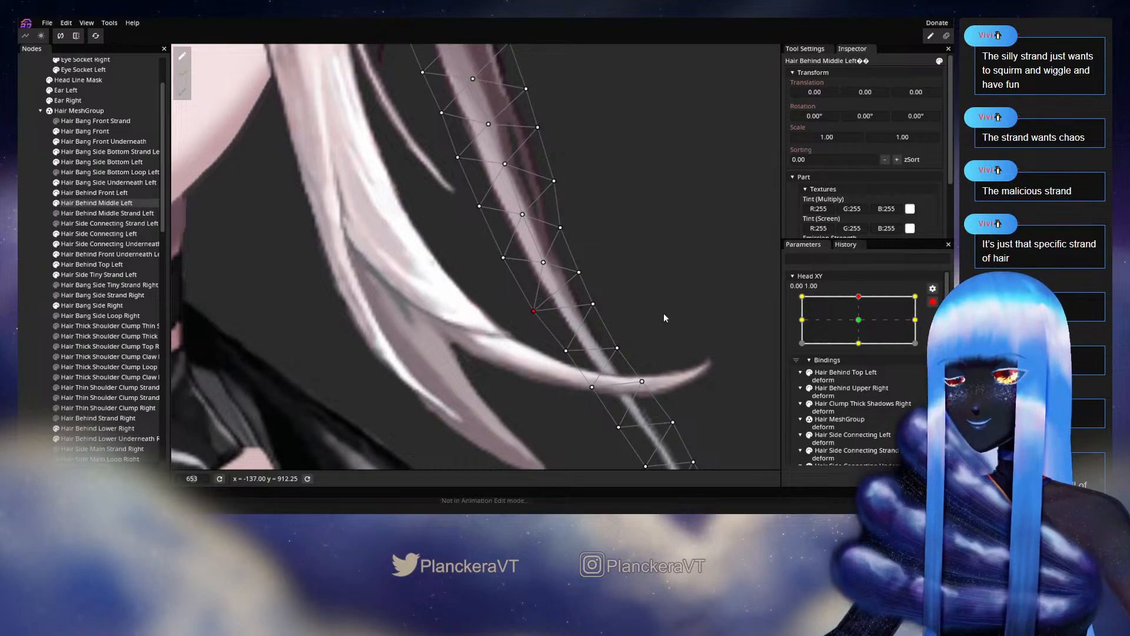
pyautogui.scroll(-1, 663, 313)
pyautogui.click(933, 302)
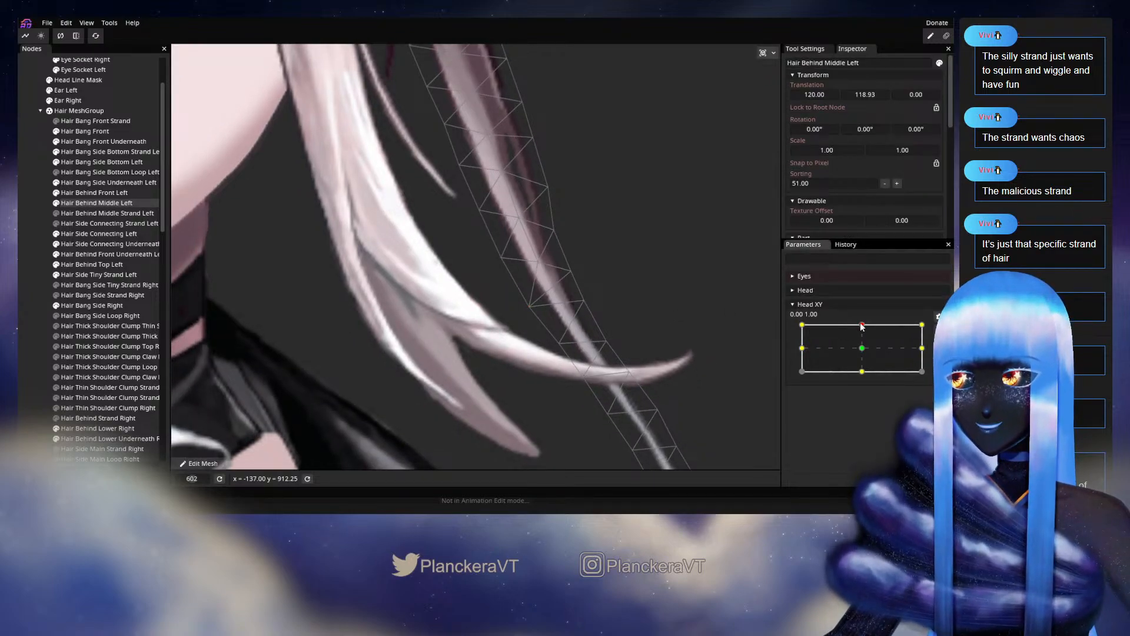
pyautogui.moveTo(862, 325)
pyautogui.mouseDown()
pyautogui.moveTo(862, 352)
pyautogui.moveTo(862, 326)
pyautogui.mouseUp()
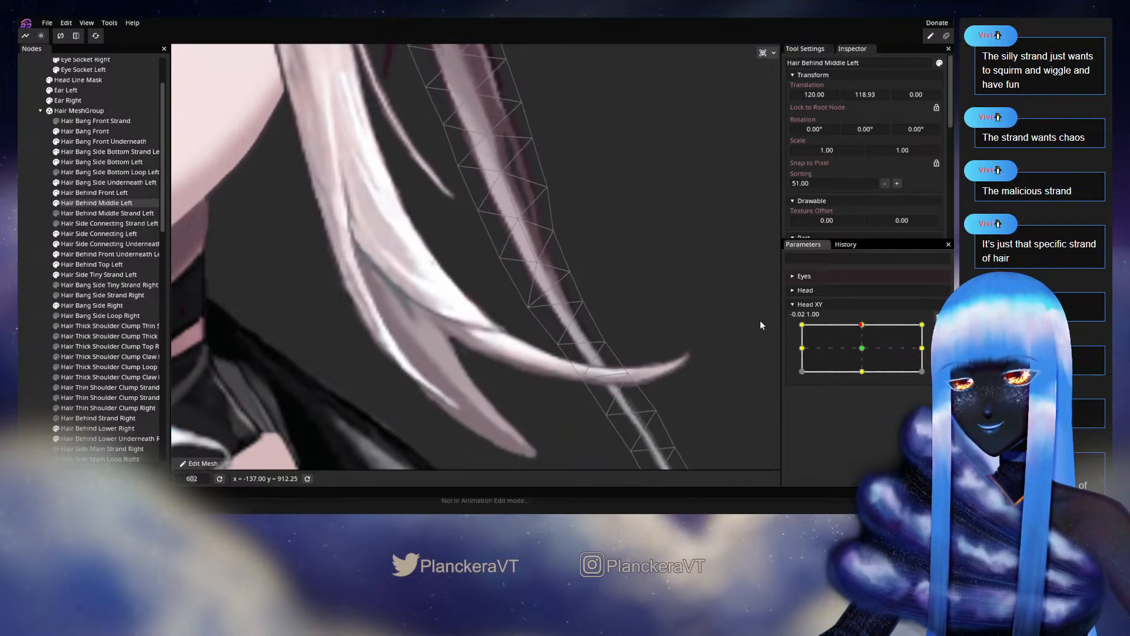
# - Shift the vertices where the strand crosses the curled hair tip slightly down and outward, and check by scrubbing Head XY from centre to 1.00
pyautogui.click(939, 331)
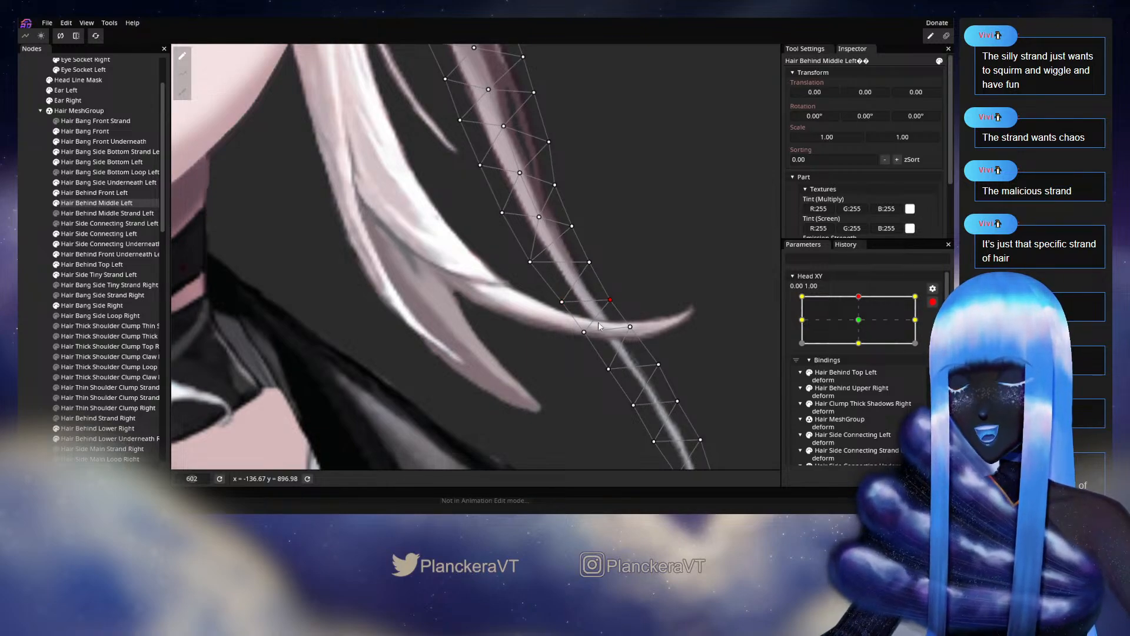
pyautogui.moveTo(633, 329); pyautogui.dragTo(640, 334)
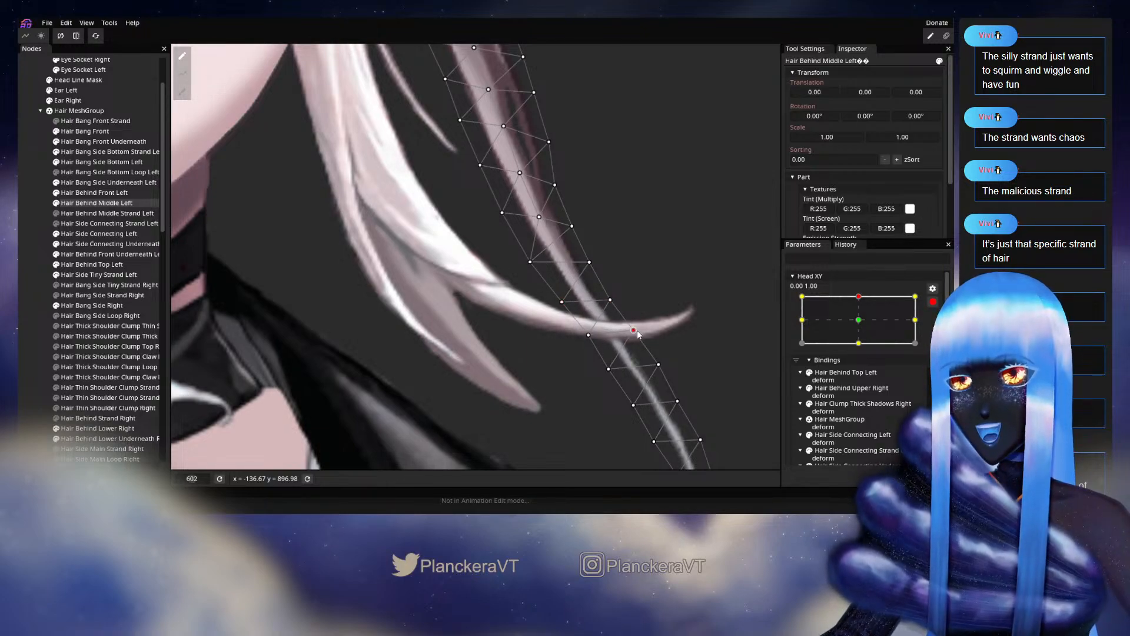
pyautogui.click(932, 301)
pyautogui.click(861, 349)
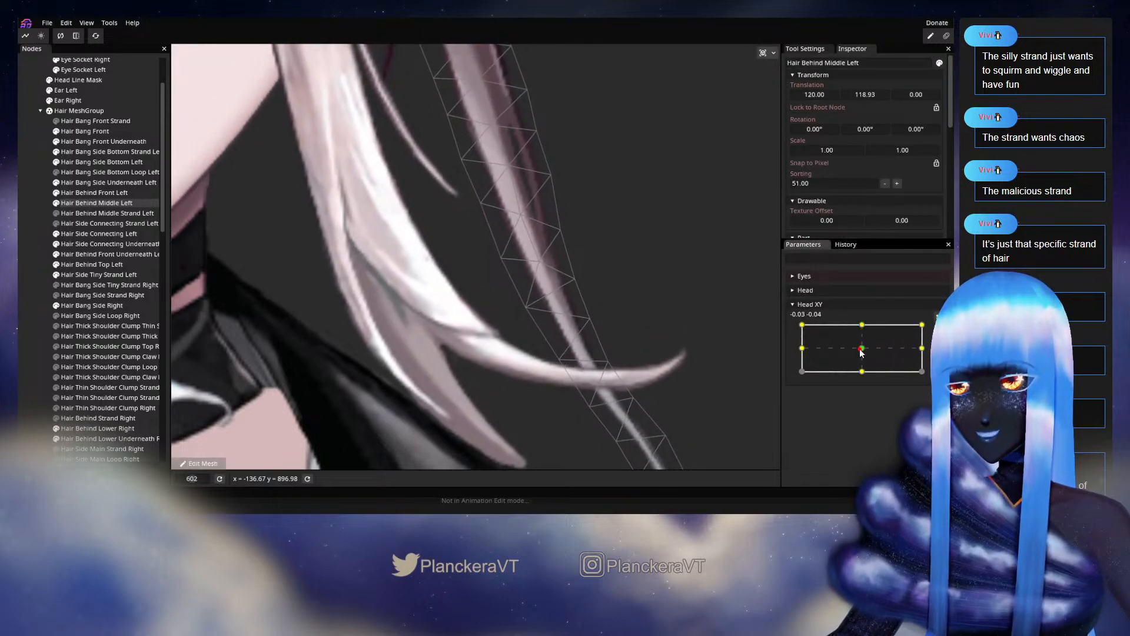
pyautogui.moveTo(860, 352); pyautogui.dragTo(856, 324)
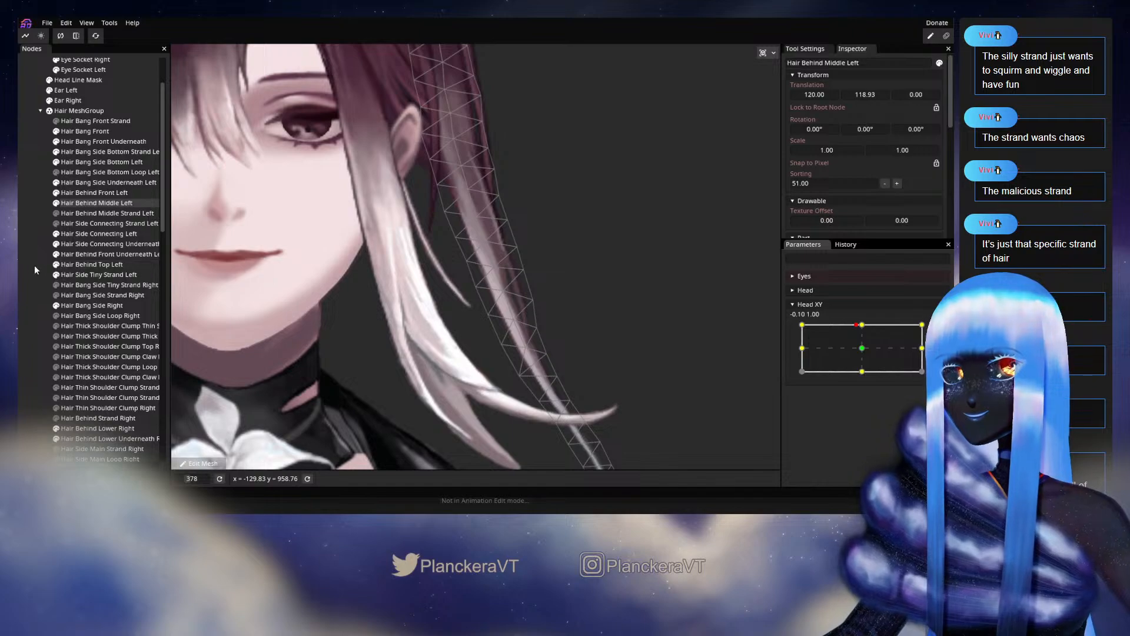
# - Examine the whole hairstyle and the strand behind the ear while scrubbing Head XY around 0.00, 1.00
pyautogui.click(591, 242)
pyautogui.scroll(-3, 577, 263)
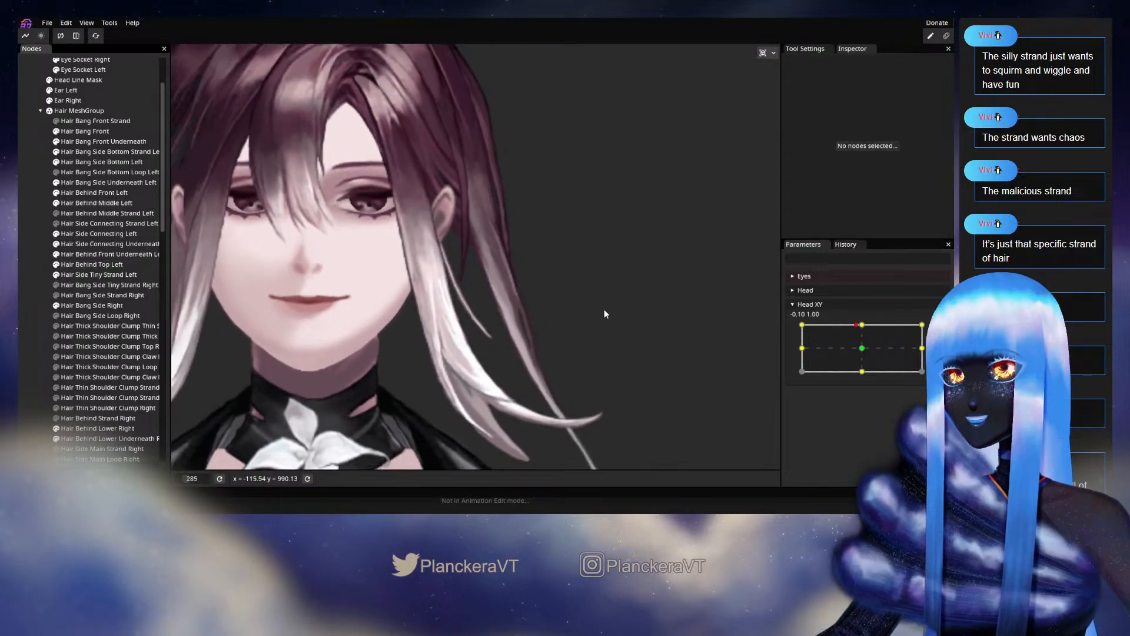
pyautogui.scroll(-3, 605, 288)
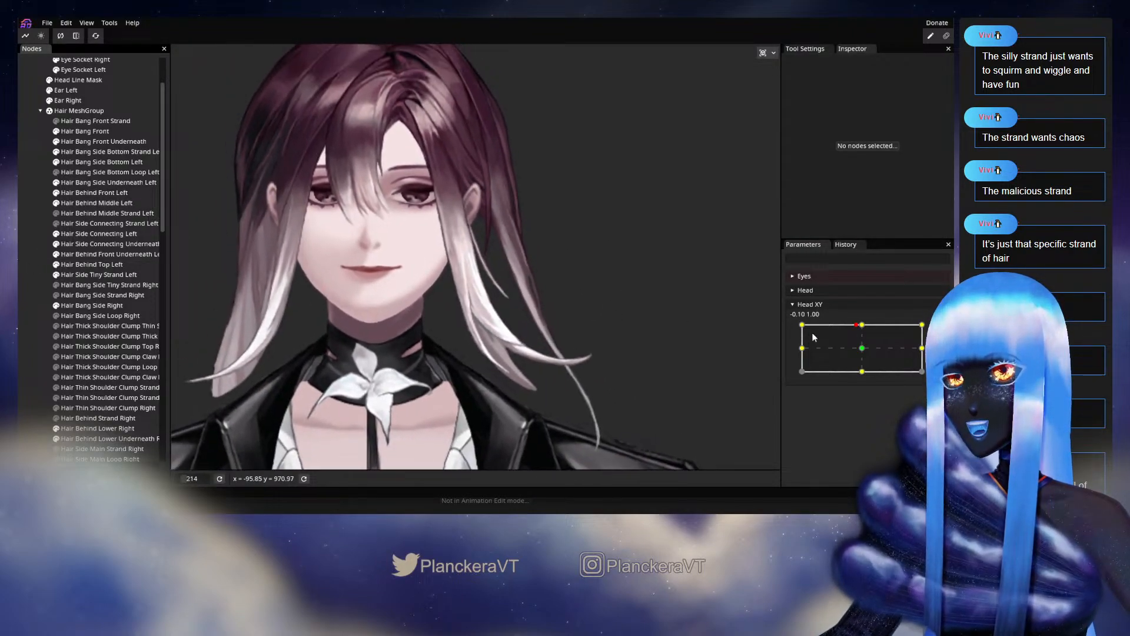
pyautogui.moveTo(866, 332)
pyautogui.mouseDown()
pyautogui.moveTo(864, 351)
pyautogui.moveTo(863, 325)
pyautogui.mouseUp()
pyautogui.scroll(5, 534, 288)
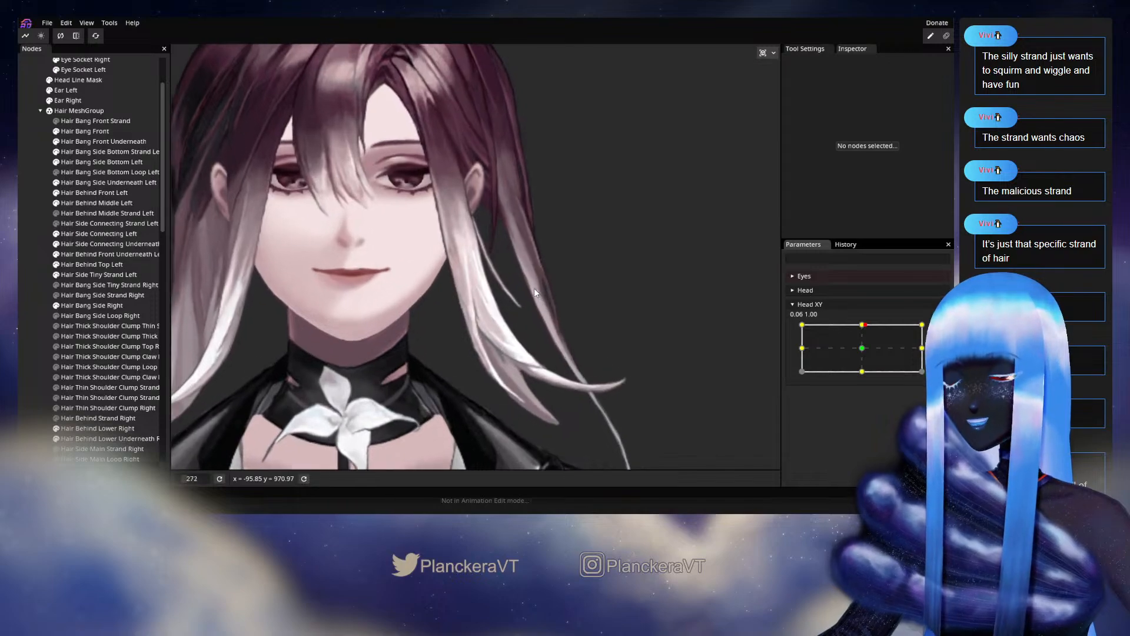
pyautogui.scroll(6, 545, 318)
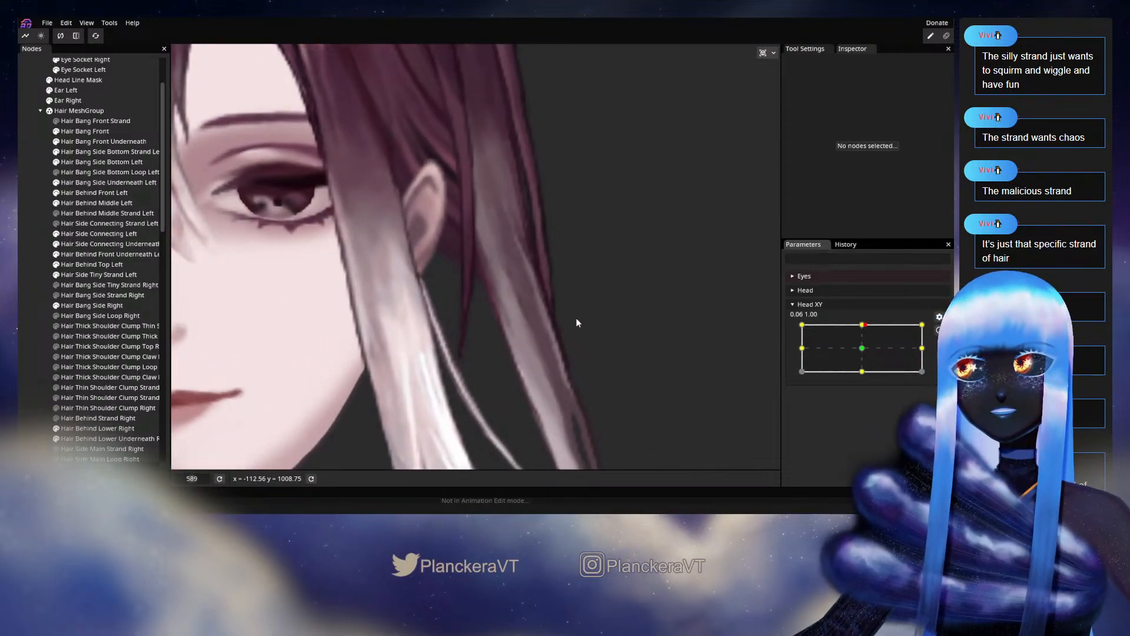
pyautogui.scroll(1, 586, 290)
pyautogui.scroll(1, 585, 288)
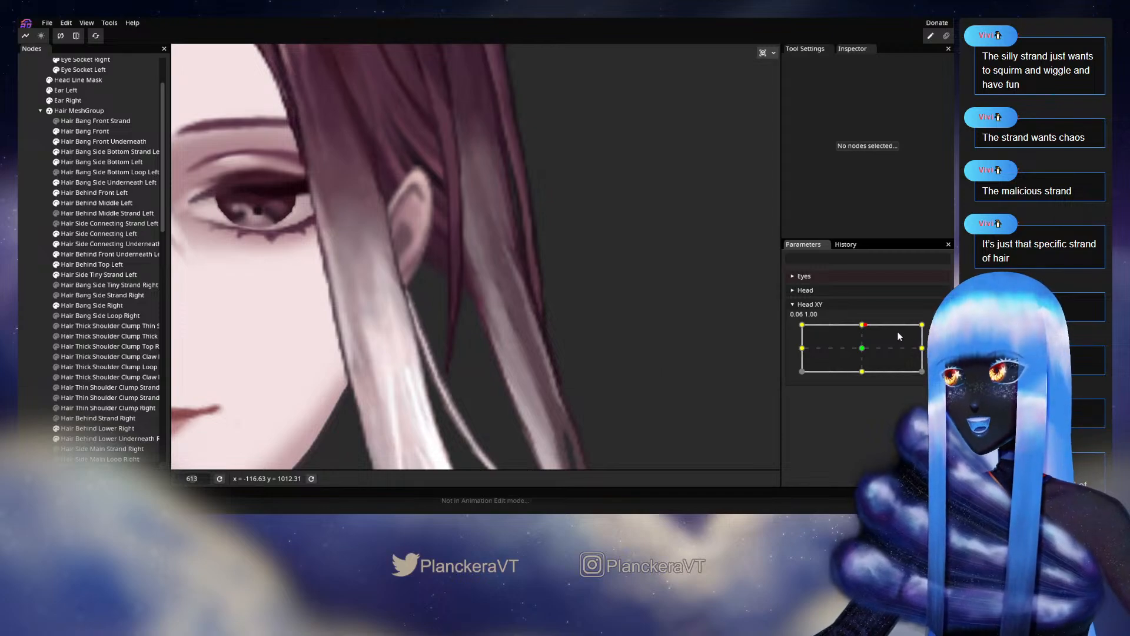
pyautogui.moveTo(865, 325)
pyautogui.mouseDown()
pyautogui.moveTo(864, 352)
pyautogui.moveTo(864, 325)
pyautogui.mouseUp()
pyautogui.scroll(-5, 712, 312)
pyautogui.scroll(1, 577, 321)
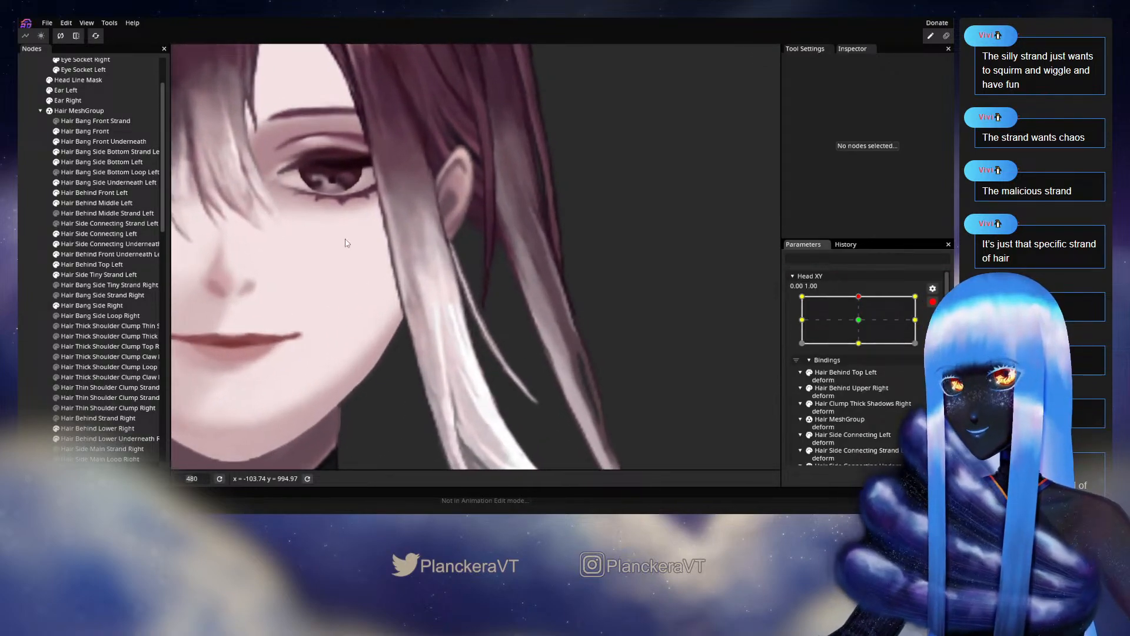
# - Nudge the Hair Behind Middle Left vertices just below ear level at Head XY 0.00, 1.00, and scrub to check the motion
pyautogui.click(112, 202)
pyautogui.scroll(1, 527, 270)
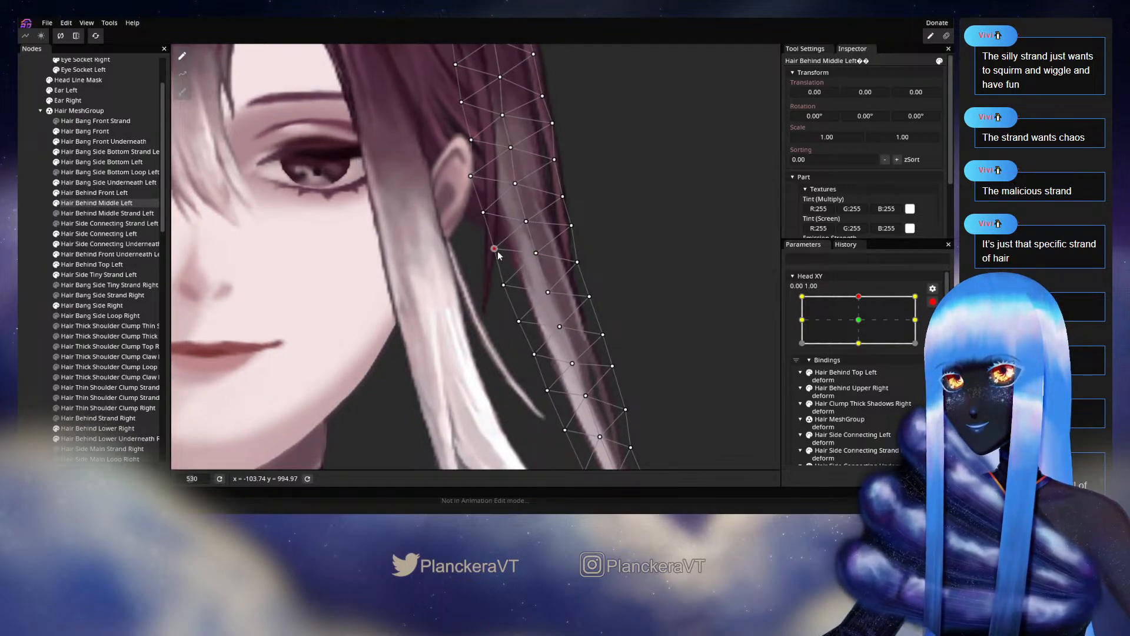
pyautogui.click(536, 252)
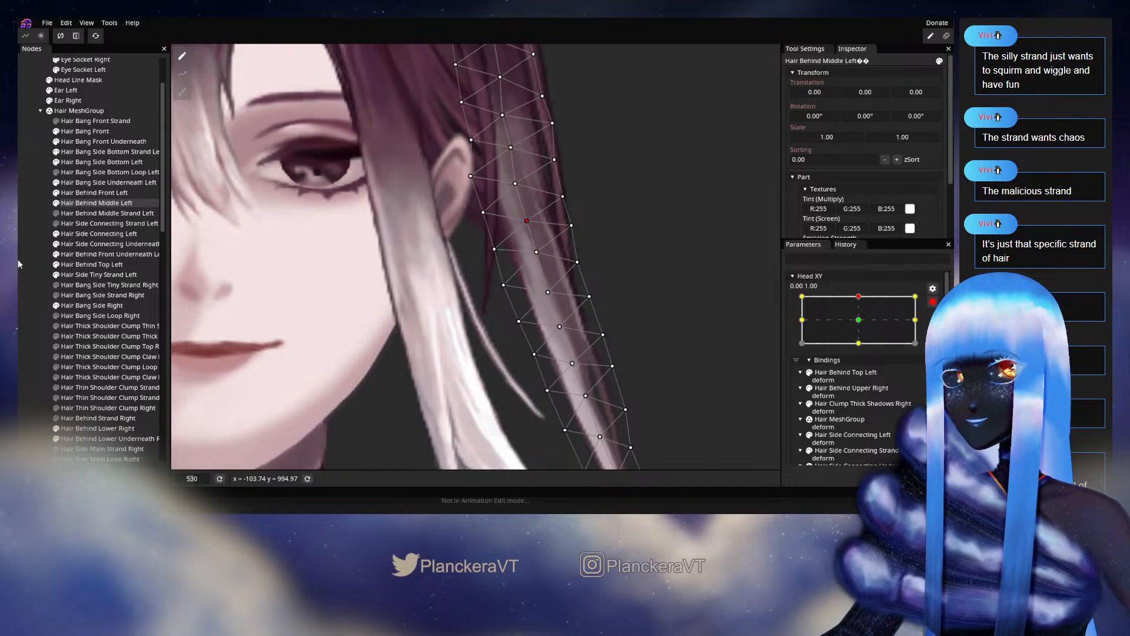
pyautogui.click(637, 296)
pyautogui.scroll(-1, 628, 309)
pyautogui.click(933, 301)
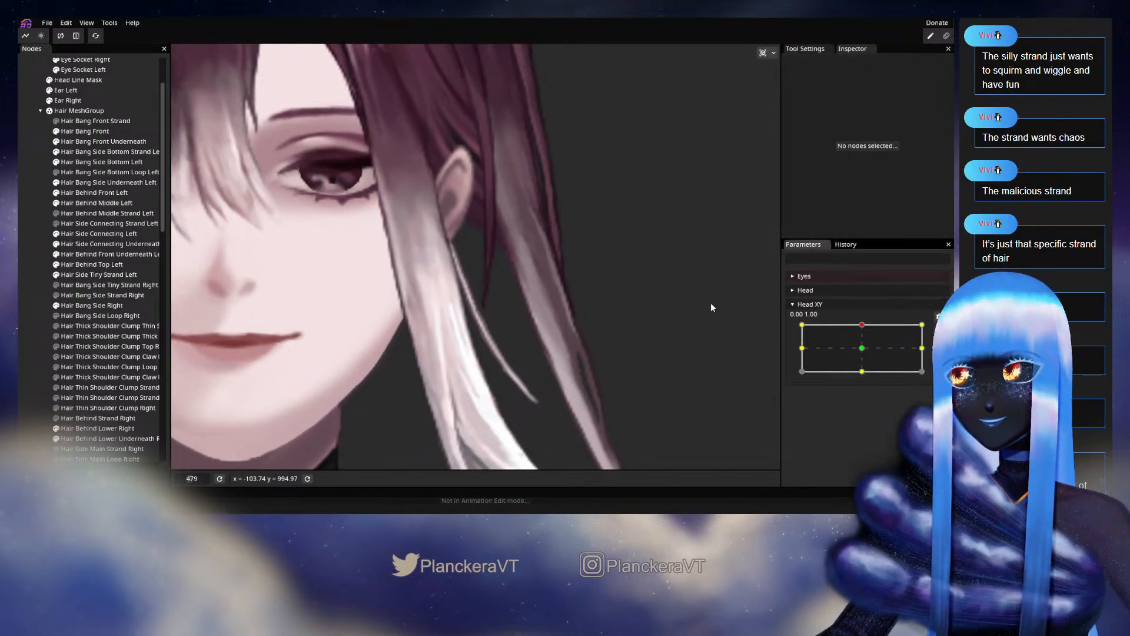
pyautogui.scroll(-2, 711, 302)
pyautogui.moveTo(862, 328)
pyautogui.mouseDown()
pyautogui.moveTo(863, 350)
pyautogui.moveTo(861, 325)
pyautogui.mouseUp()
pyautogui.scroll(2, 618, 297)
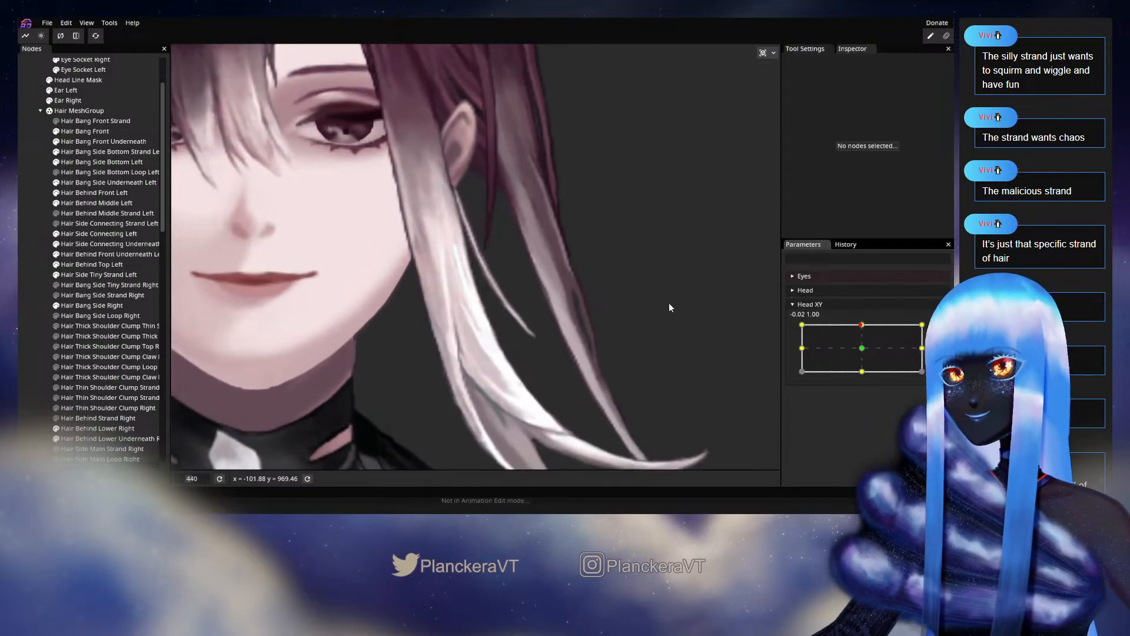
# - Fine-tune the Hair Behind Middle Left vertices around mouth level at Head XY 0.00, 1.00, and check the strand by scrubbing
pyautogui.click(939, 330)
pyautogui.moveTo(578, 293); pyautogui.dragTo(521, 317)
pyautogui.scroll(2, 521, 316)
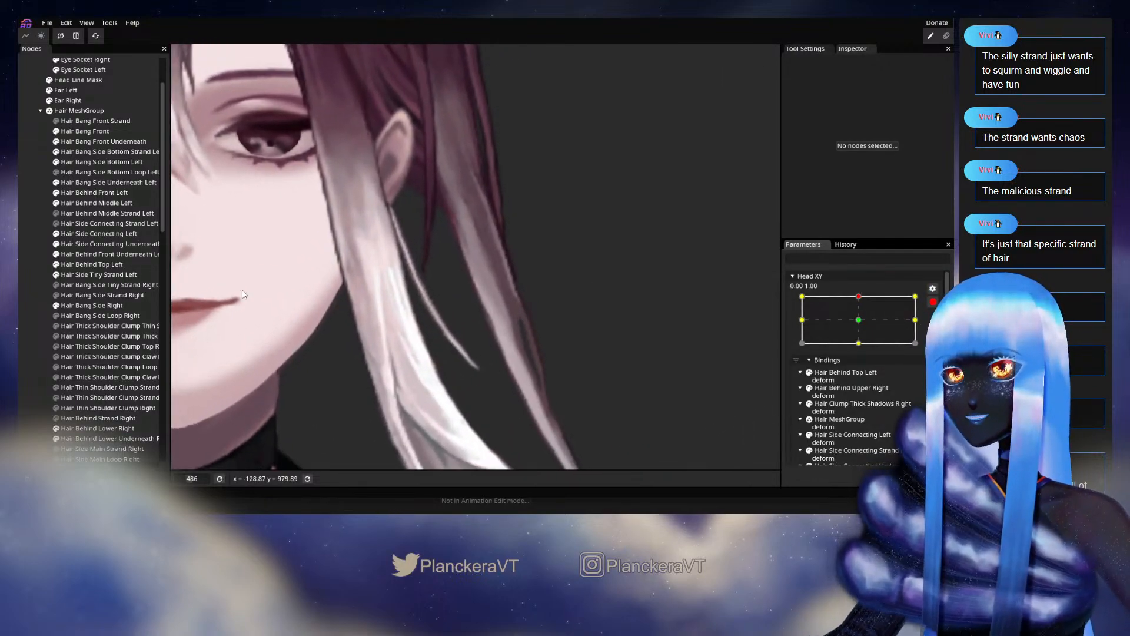
pyautogui.click(93, 202)
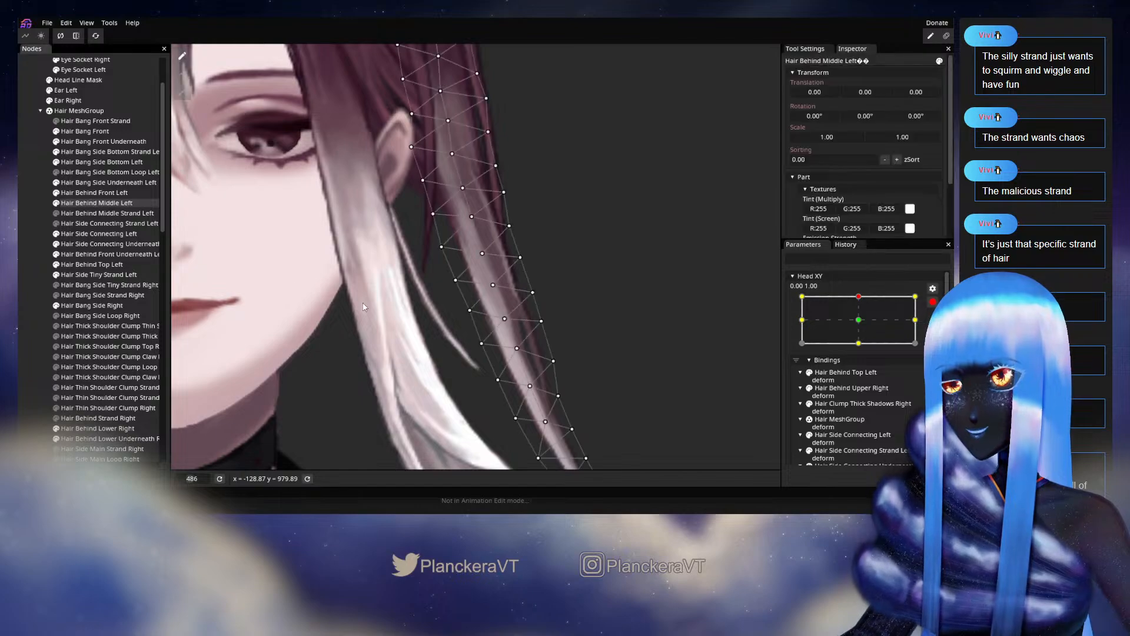
pyautogui.scroll(3, 443, 313)
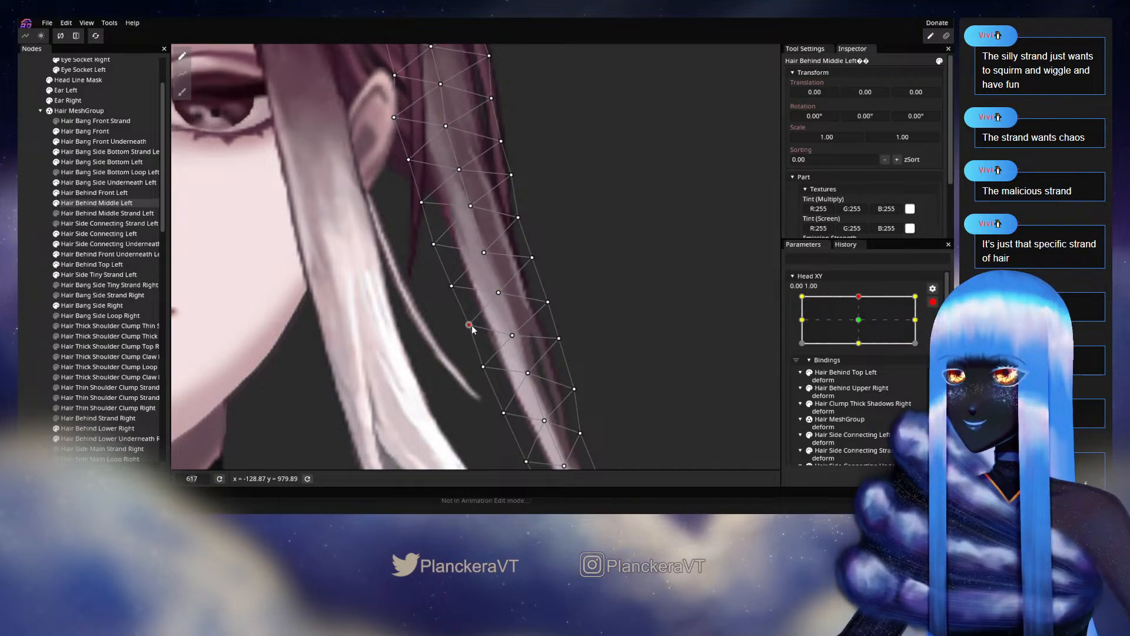
pyautogui.scroll(-3, 426, 323)
pyautogui.click(645, 323)
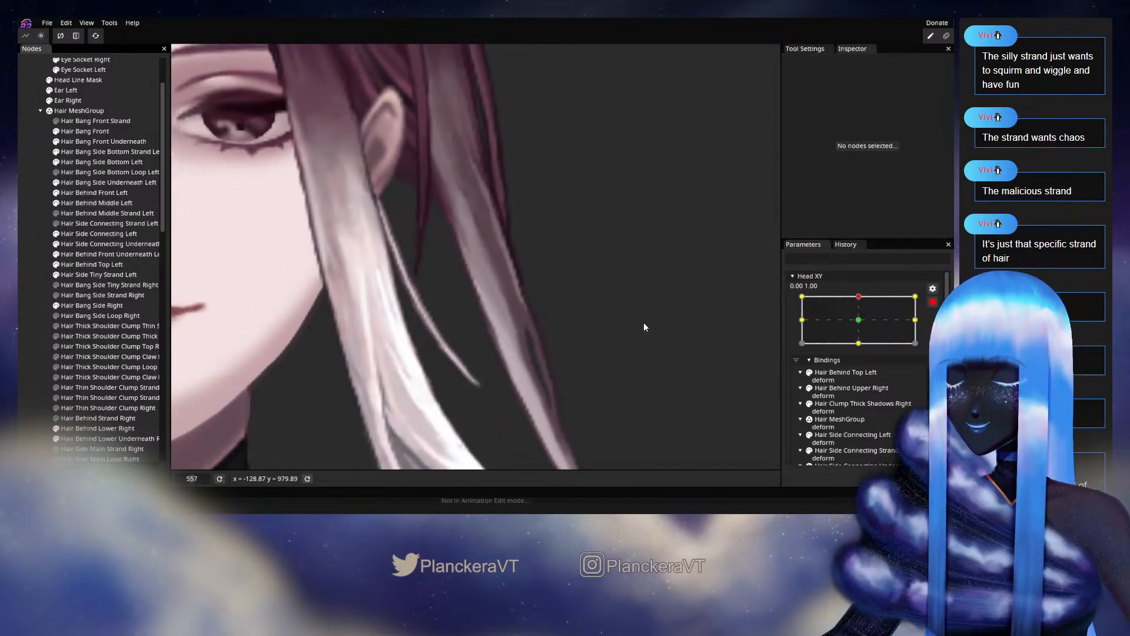
pyautogui.scroll(-3, 641, 316)
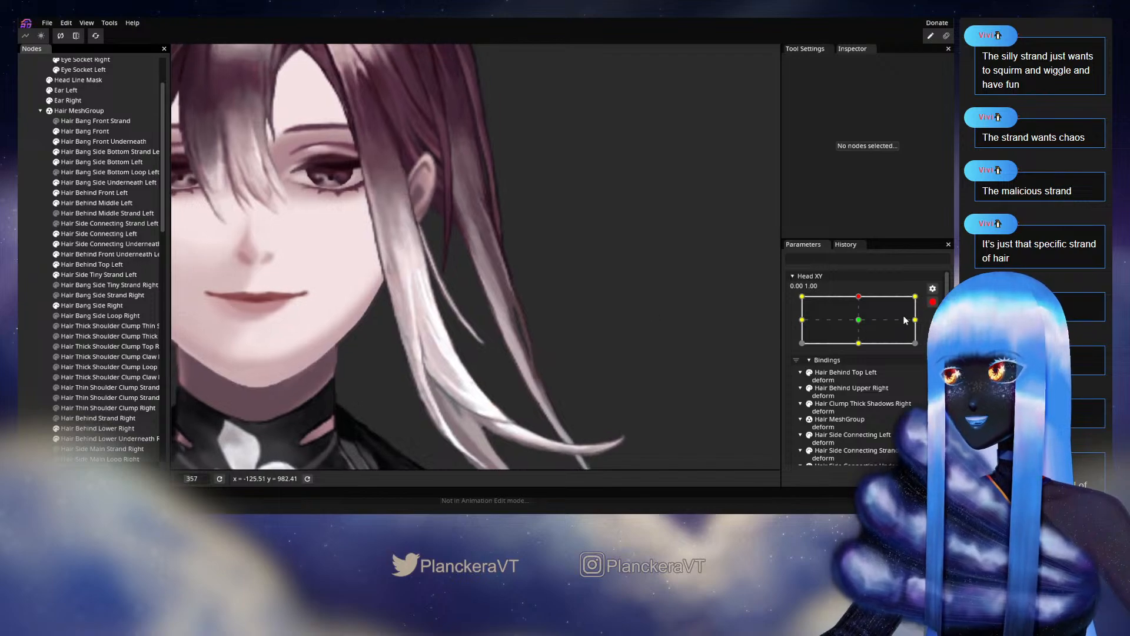
pyautogui.click(934, 302)
pyautogui.moveTo(862, 325)
pyautogui.mouseDown()
pyautogui.moveTo(863, 352)
pyautogui.moveTo(862, 325)
pyautogui.mouseUp()
pyautogui.scroll(5, 675, 293)
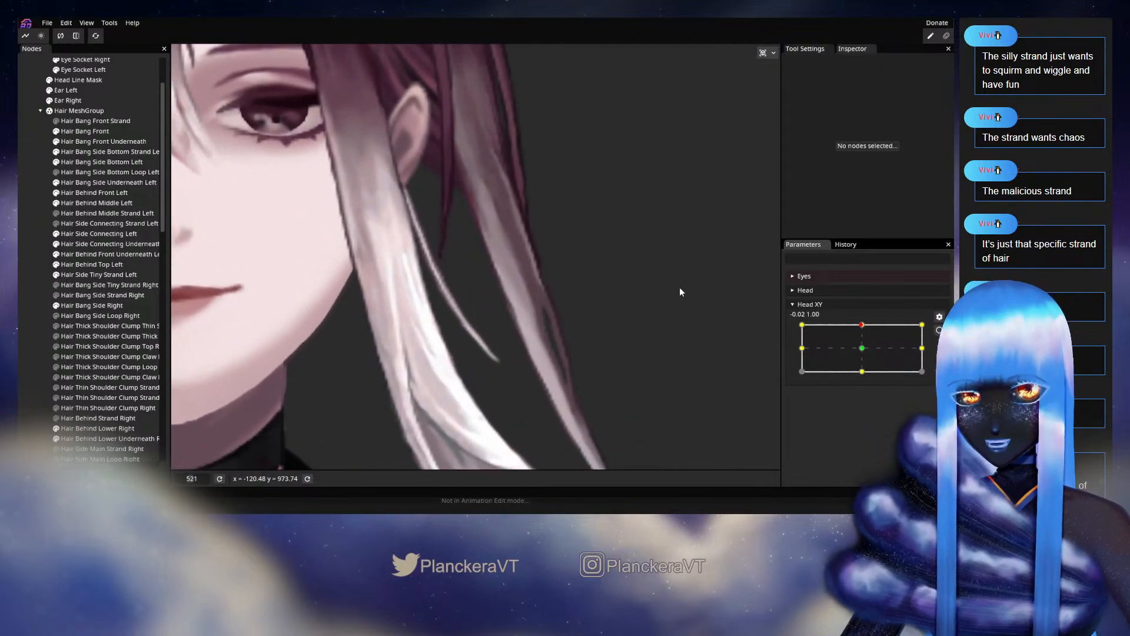
# - Adjust the strand's centre vertices between ear and mouth level at Head XY 0.00, 1.00, save the model, and scrub Head XY to check
pyautogui.click(939, 330)
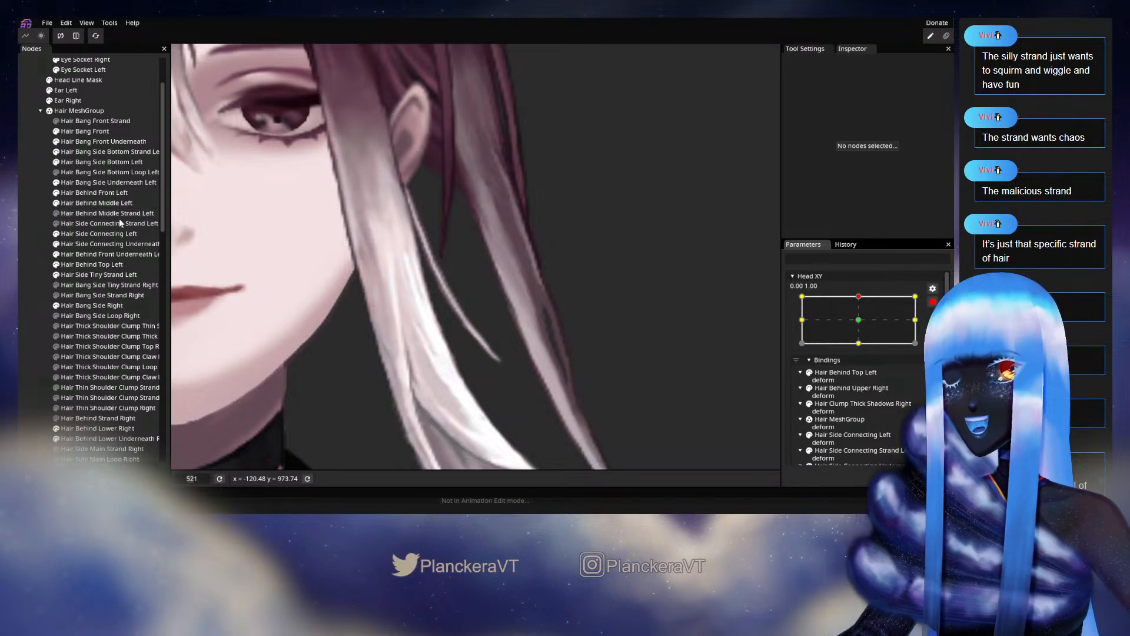
pyautogui.click(109, 204)
pyautogui.scroll(2, 478, 272)
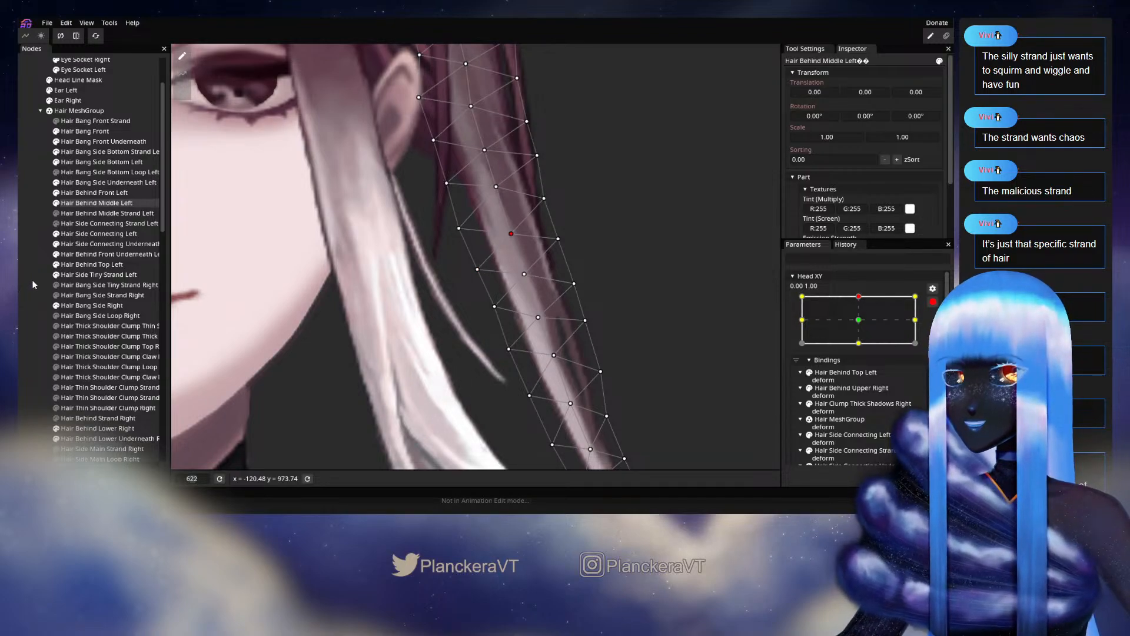
pyautogui.click(676, 321)
pyautogui.scroll(-4, 663, 309)
pyautogui.scroll(-1, 641, 300)
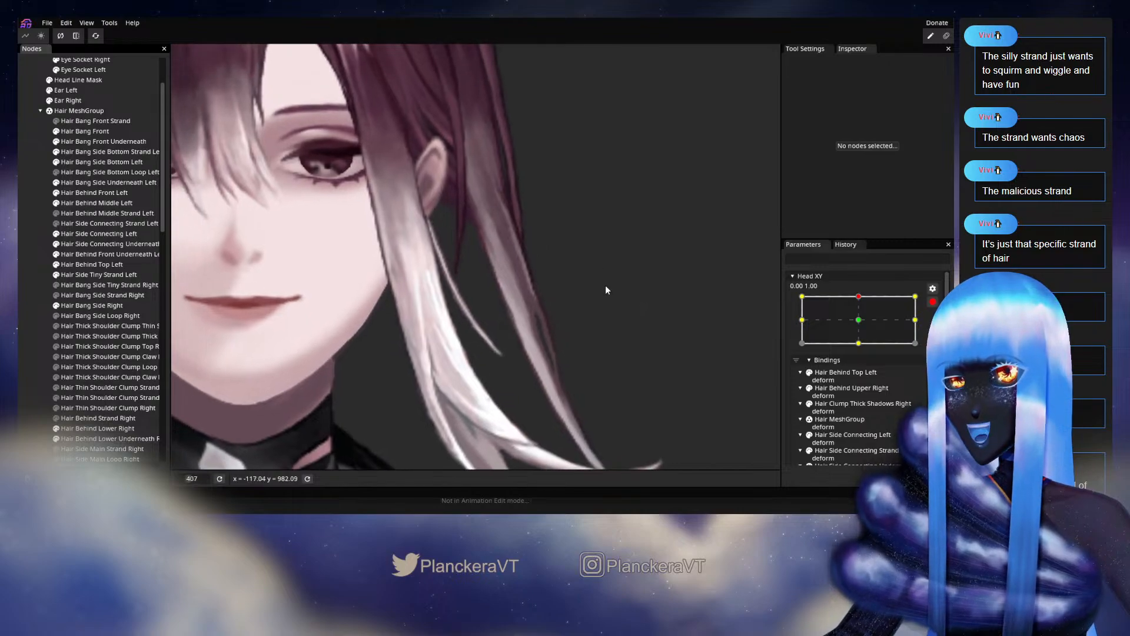
pyautogui.click(934, 303)
pyautogui.click(863, 304)
pyautogui.click(864, 325)
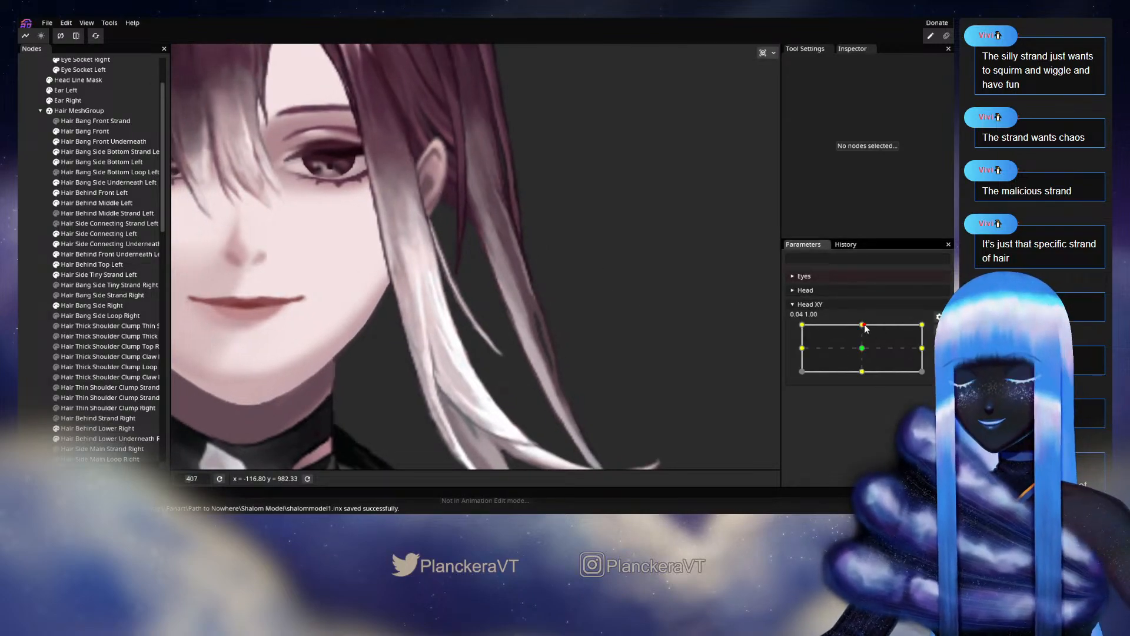
pyautogui.moveTo(865, 327)
pyautogui.mouseDown()
pyautogui.moveTo(861, 353)
pyautogui.moveTo(862, 325)
pyautogui.mouseUp()
# - Nudge the strand's outer-edge vertices just above mouth level slightly inward at Head XY 0.00, 1.00, and deselect the part to view the result
pyautogui.click(939, 330)
pyautogui.scroll(4, 533, 289)
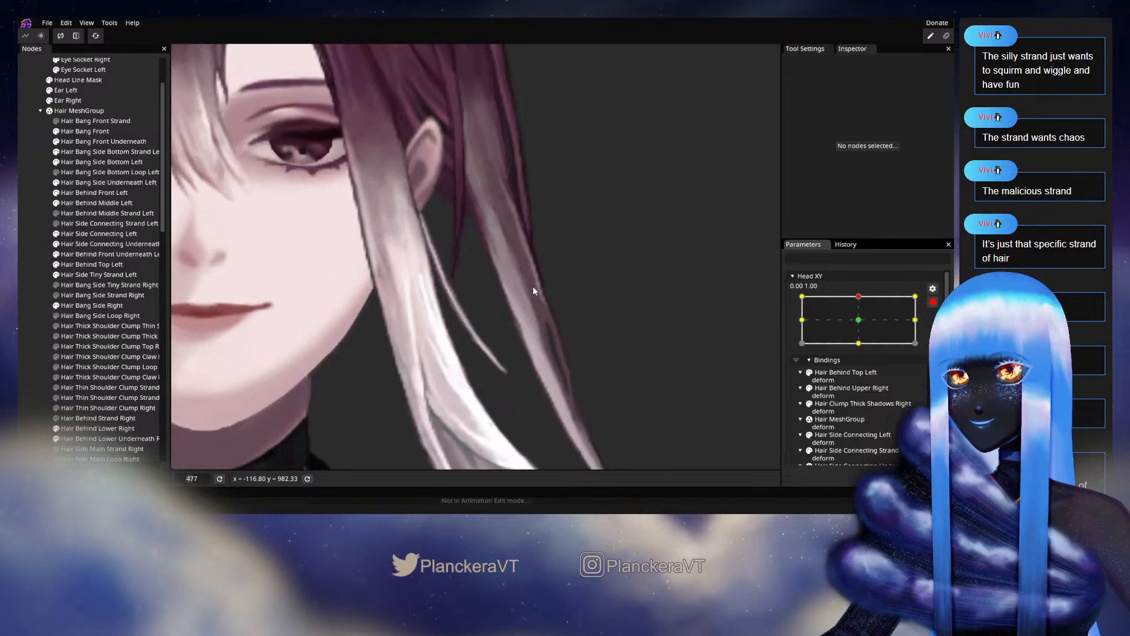
pyautogui.scroll(2, 534, 290)
pyautogui.click(97, 203)
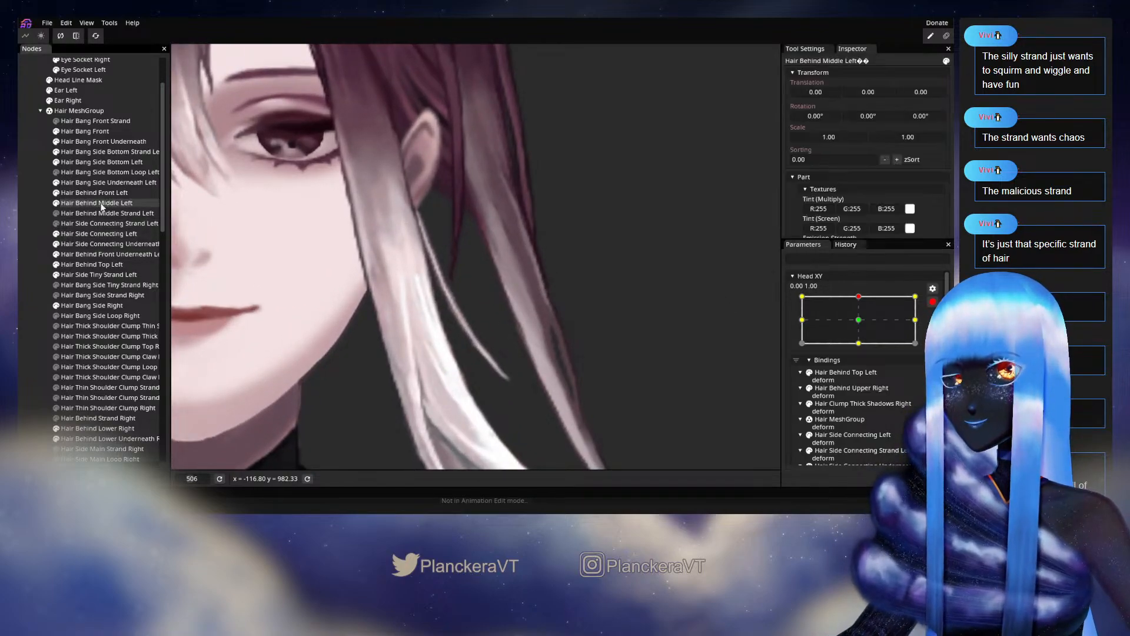
pyautogui.scroll(6, 581, 284)
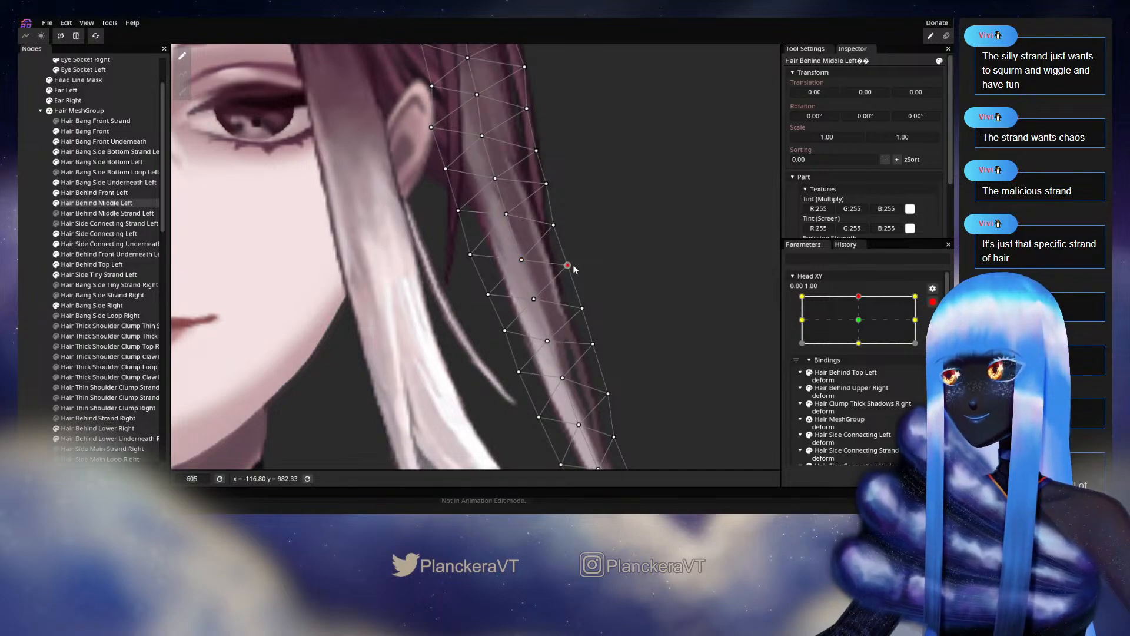
pyautogui.scroll(-1, 628, 279)
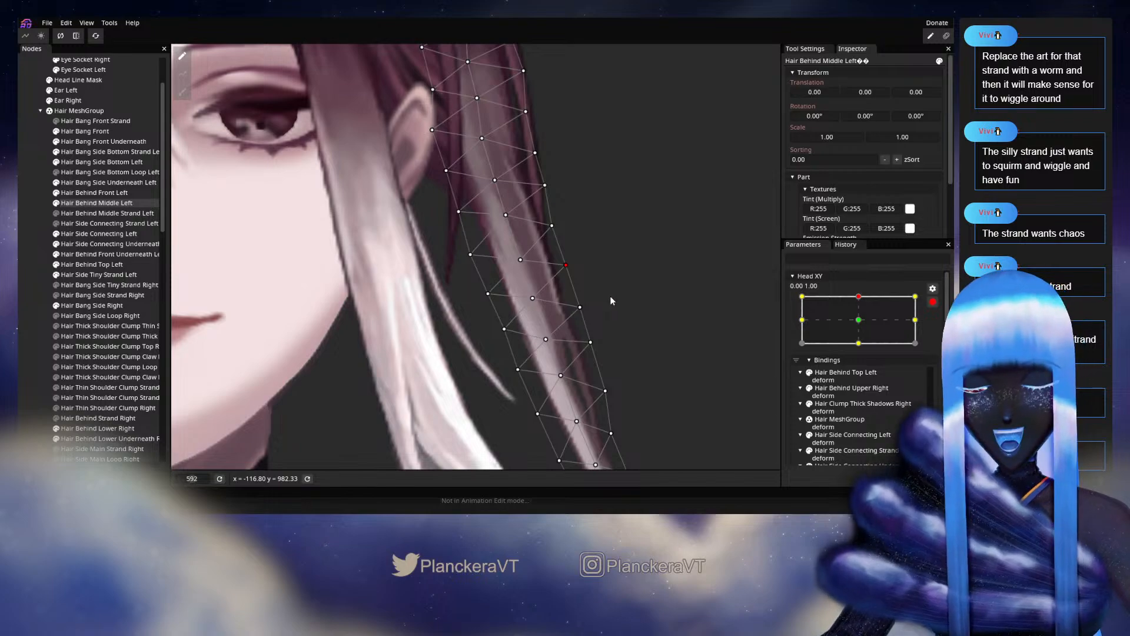
pyautogui.scroll(-1, 588, 252)
pyautogui.scroll(3, 591, 262)
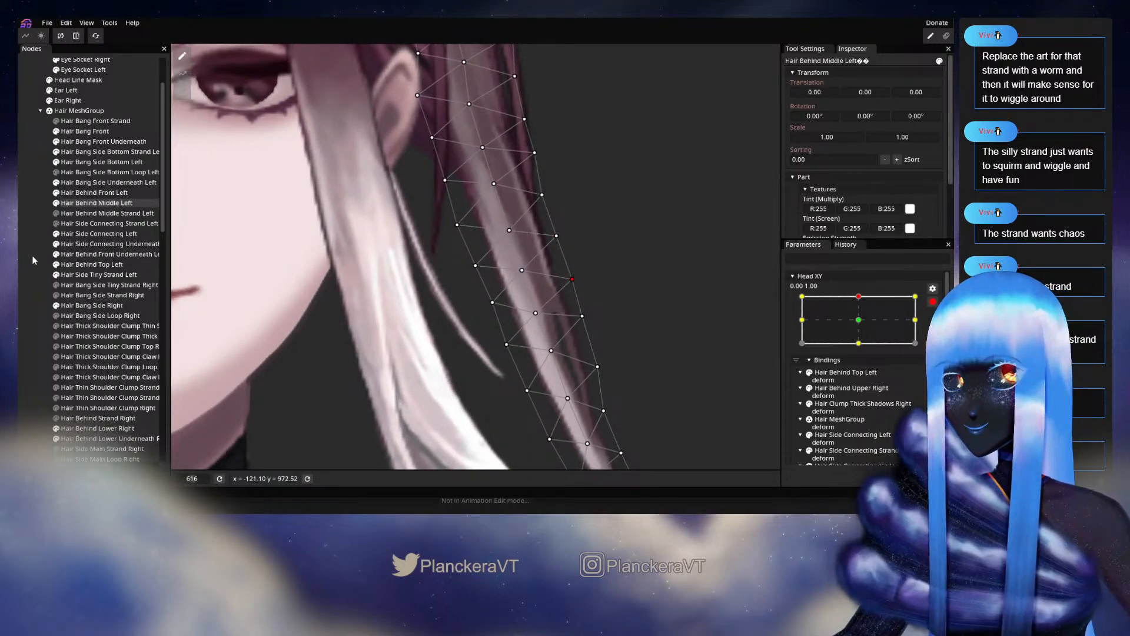
pyautogui.click(672, 313)
pyautogui.scroll(-20, 670, 310)
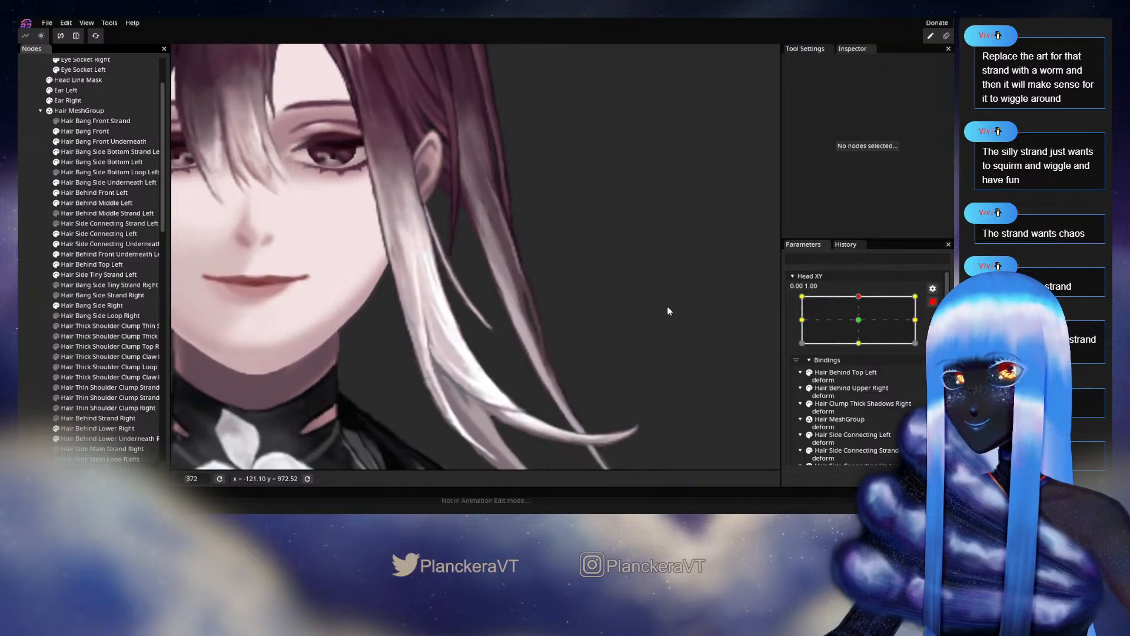
# - Scrub Head XY around 0.00, 1.00 with nothing selected to check the hair motion, and resume recording at that keypoint
pyautogui.scroll(-5, 667, 311)
pyautogui.click(933, 303)
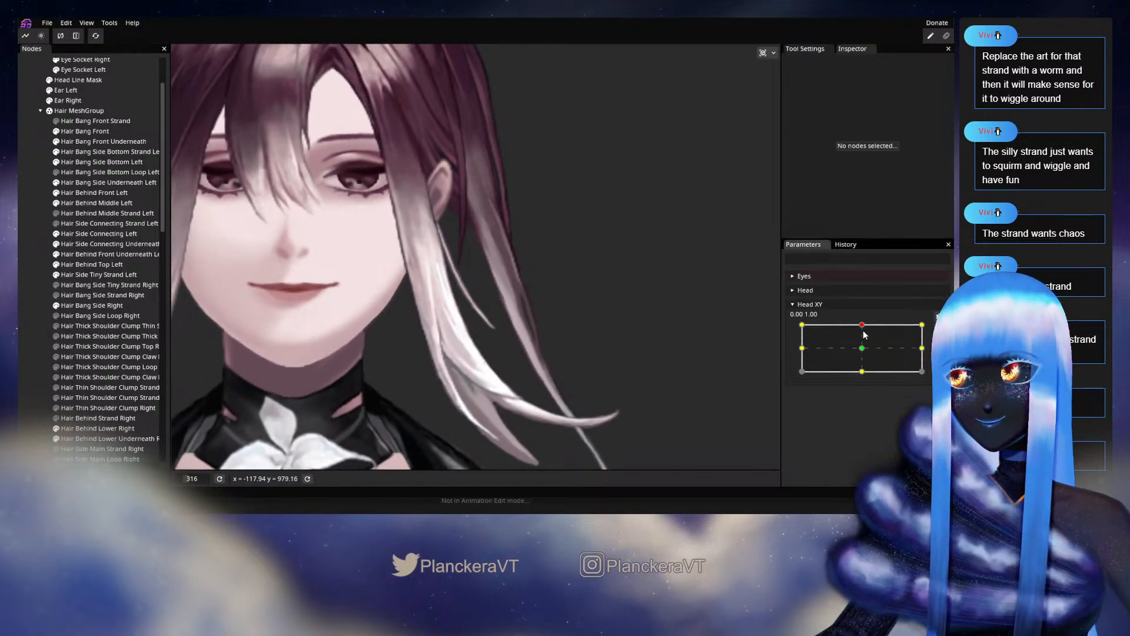
pyautogui.moveTo(862, 326)
pyautogui.mouseDown()
pyautogui.moveTo(861, 349)
pyautogui.moveTo(859, 324)
pyautogui.mouseUp()
pyautogui.click(933, 331)
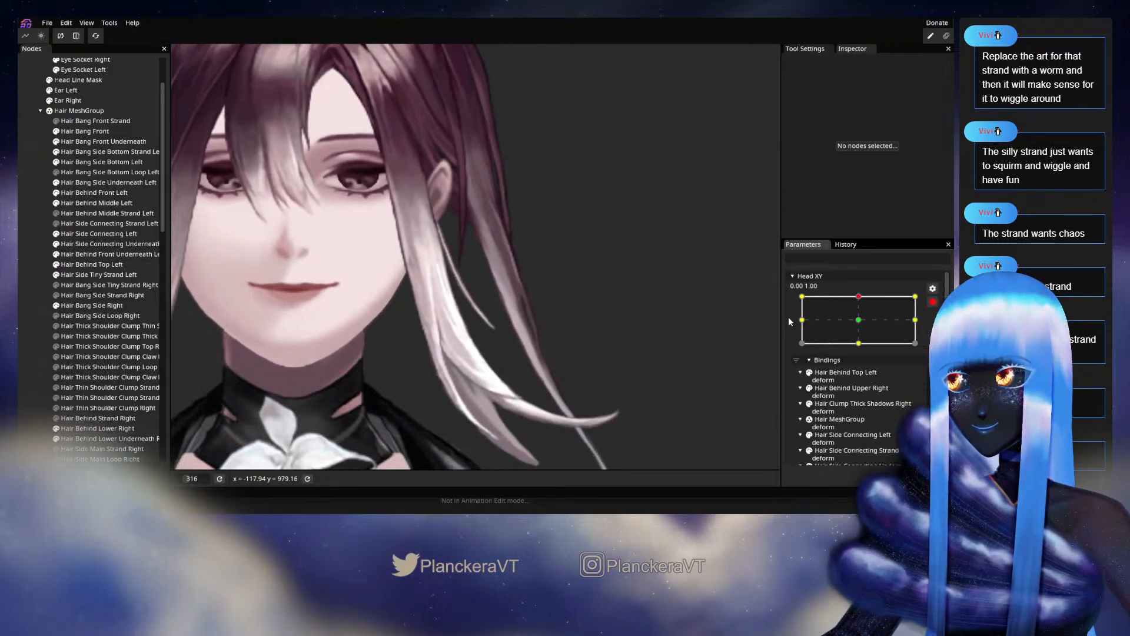
# - Nudge the outer-edge vertex of Hair Behind Middle Left between ear and mouth level at Head XY 0.00, 1.00, and deselect the part
pyautogui.scroll(5, 565, 294)
pyautogui.scroll(1, 564, 299)
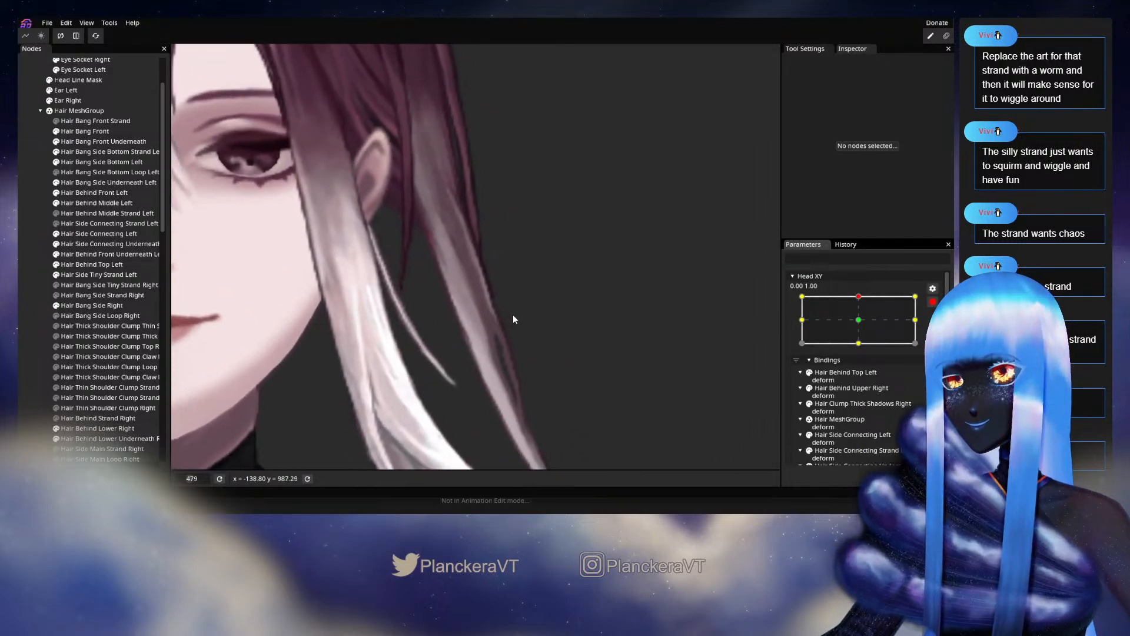
pyautogui.click(104, 203)
pyautogui.scroll(2, 496, 246)
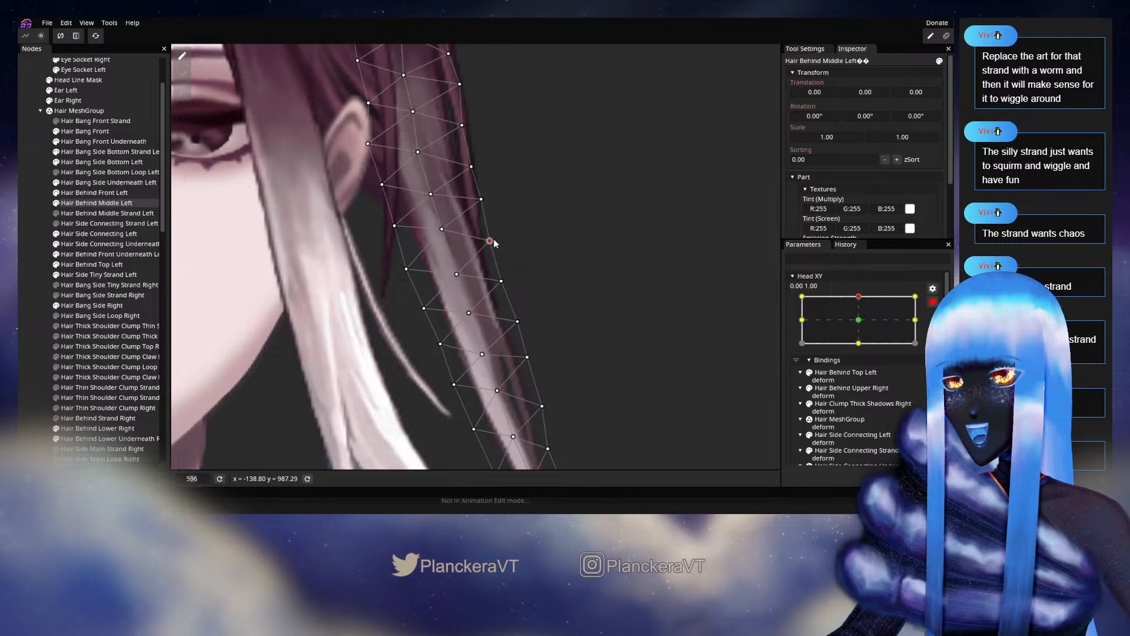
pyautogui.click(24, 252)
pyautogui.scroll(-5, 568, 292)
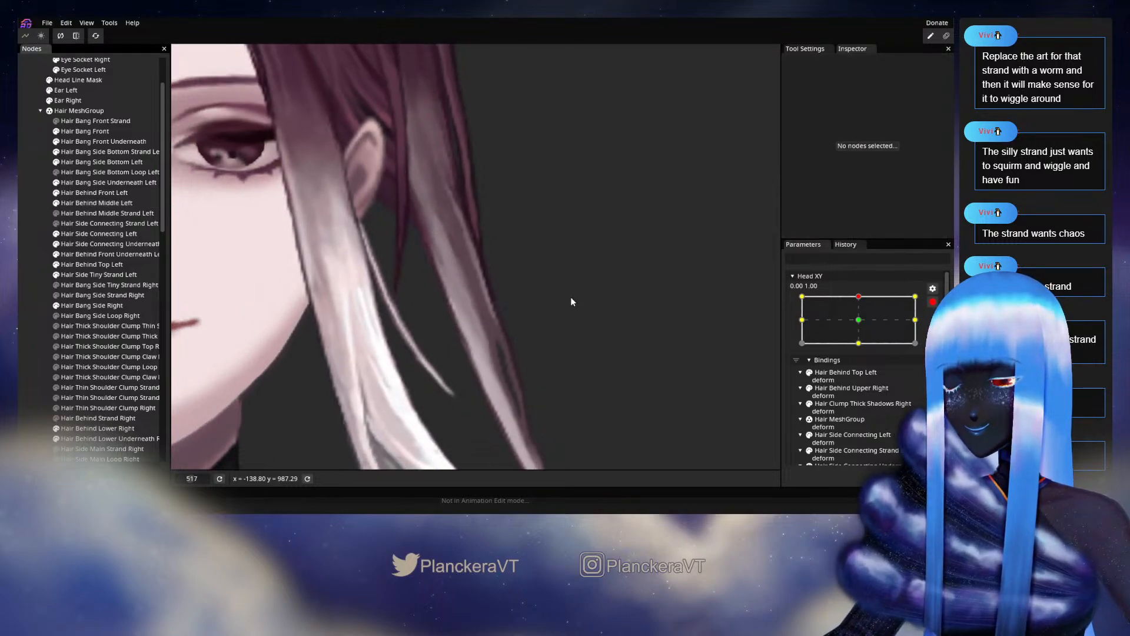
pyautogui.scroll(-3, 568, 289)
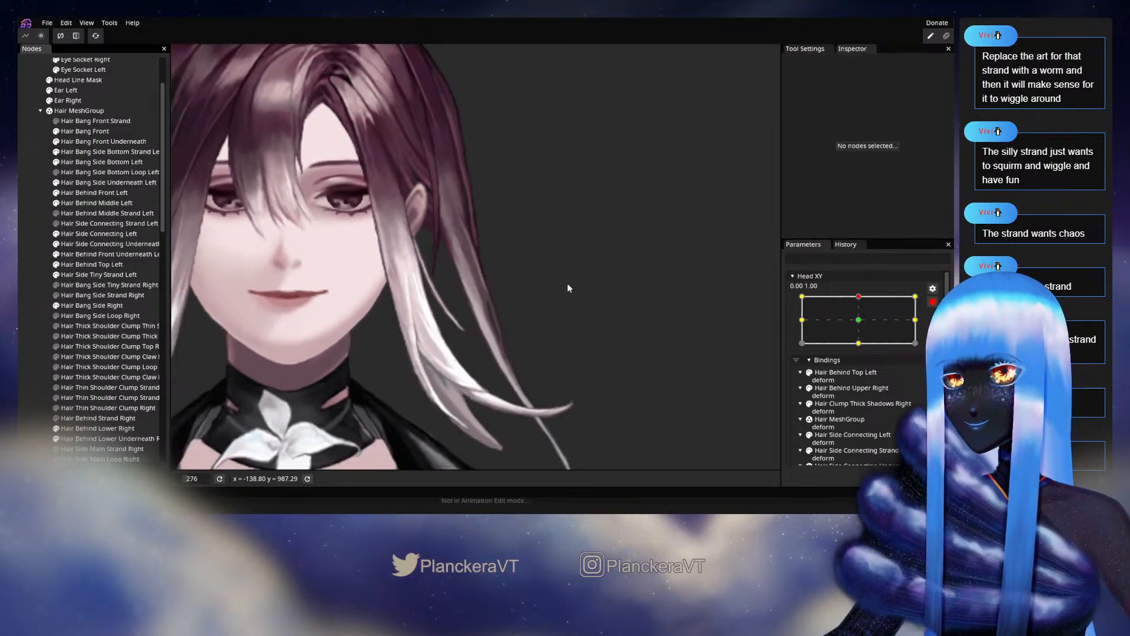
pyautogui.scroll(1, 612, 295)
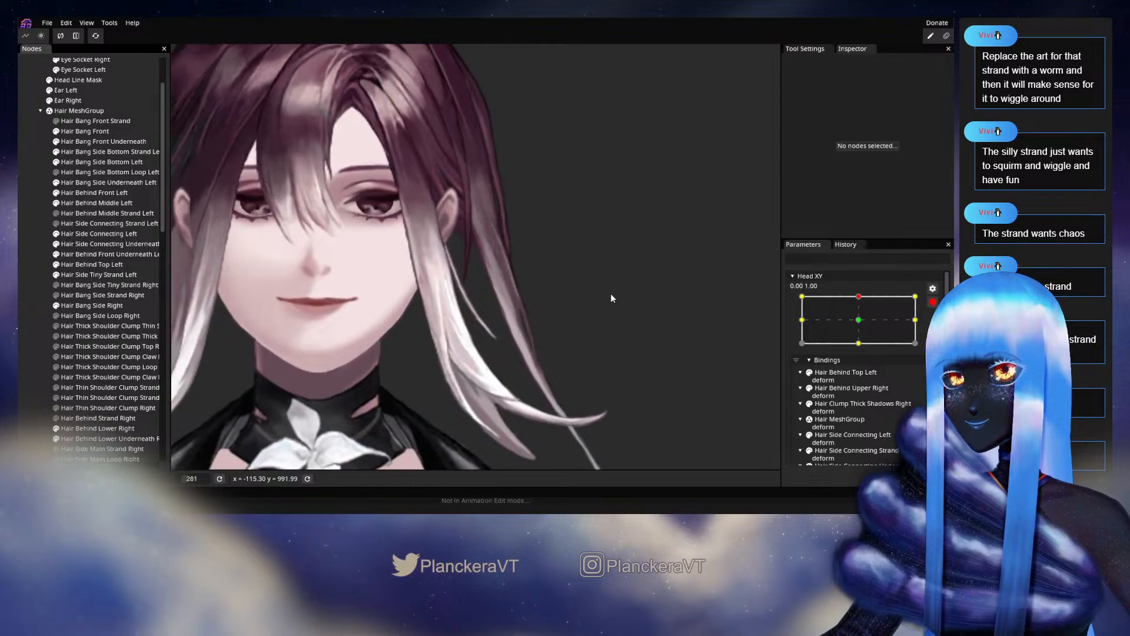
# - Scrub Head XY between the centre and 0.00, 1.00 to check the strand's motion at several zoom levels
pyautogui.click(931, 304)
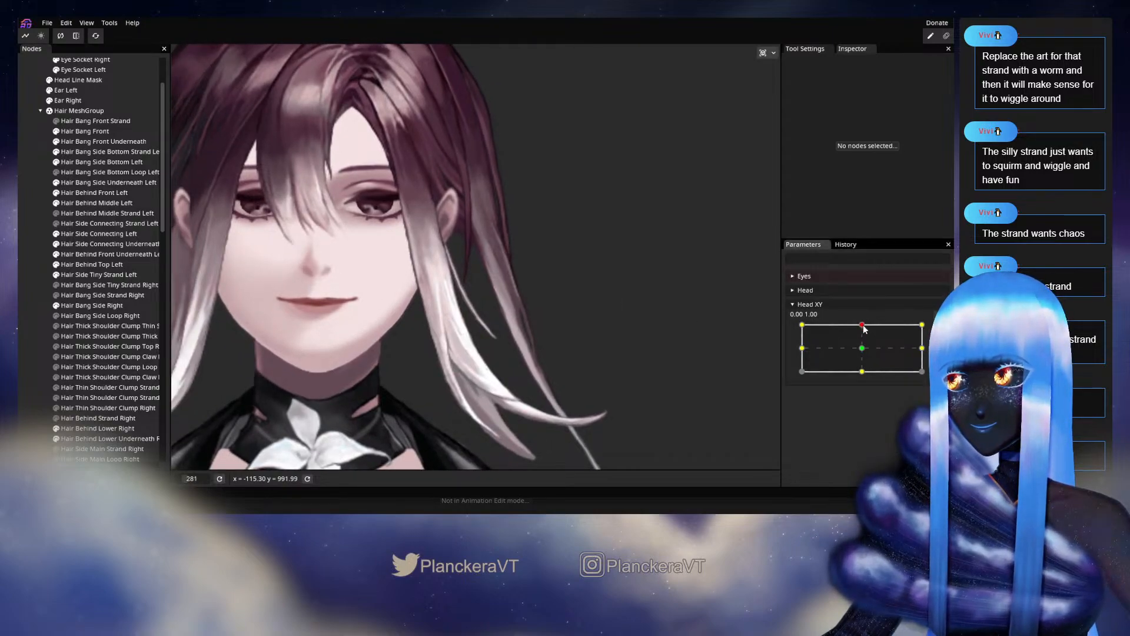
pyautogui.moveTo(864, 329)
pyautogui.mouseDown()
pyautogui.moveTo(864, 352)
pyautogui.moveTo(860, 331)
pyautogui.mouseUp()
pyautogui.scroll(3, 689, 305)
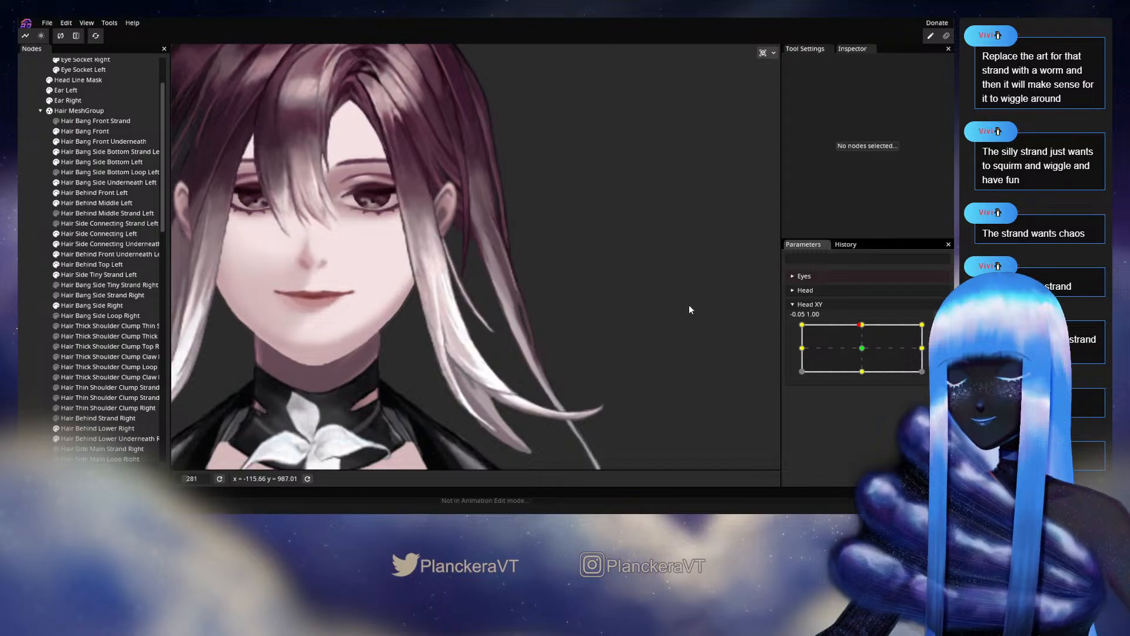
pyautogui.scroll(2, 665, 295)
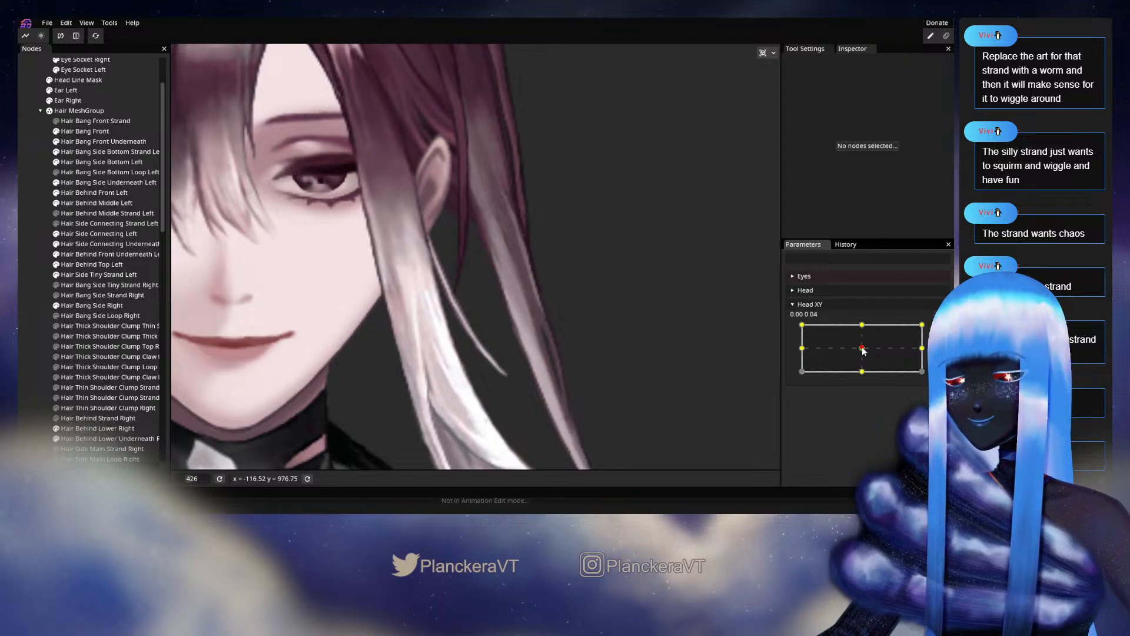
pyautogui.moveTo(861, 352); pyautogui.dragTo(858, 329)
pyautogui.scroll(3, 599, 277)
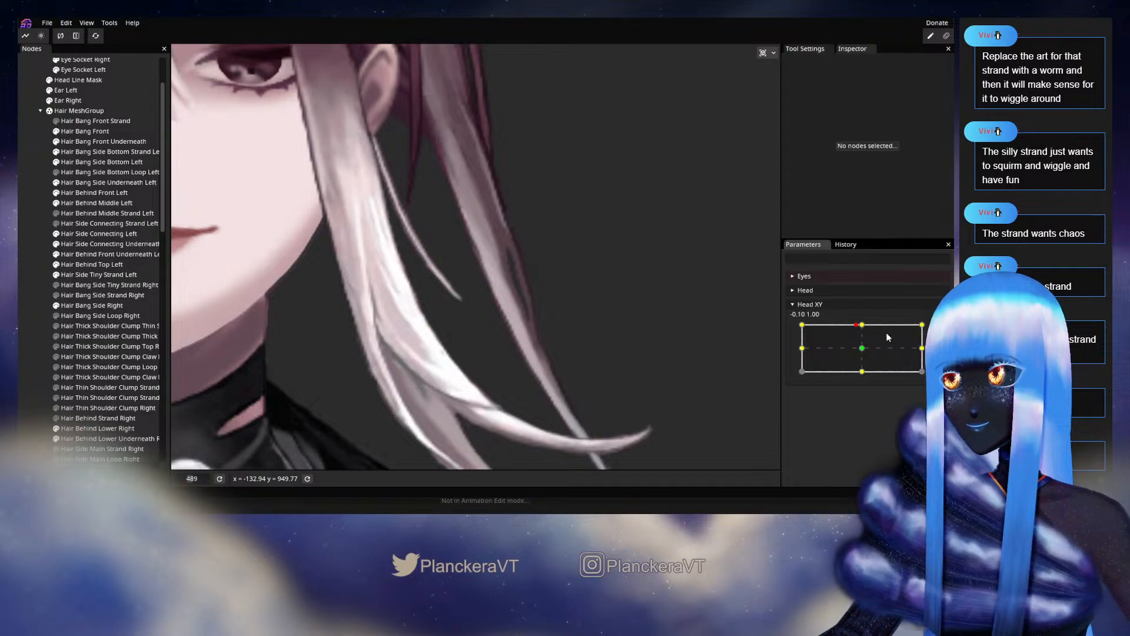
pyautogui.moveTo(863, 325); pyautogui.dragTo(864, 351)
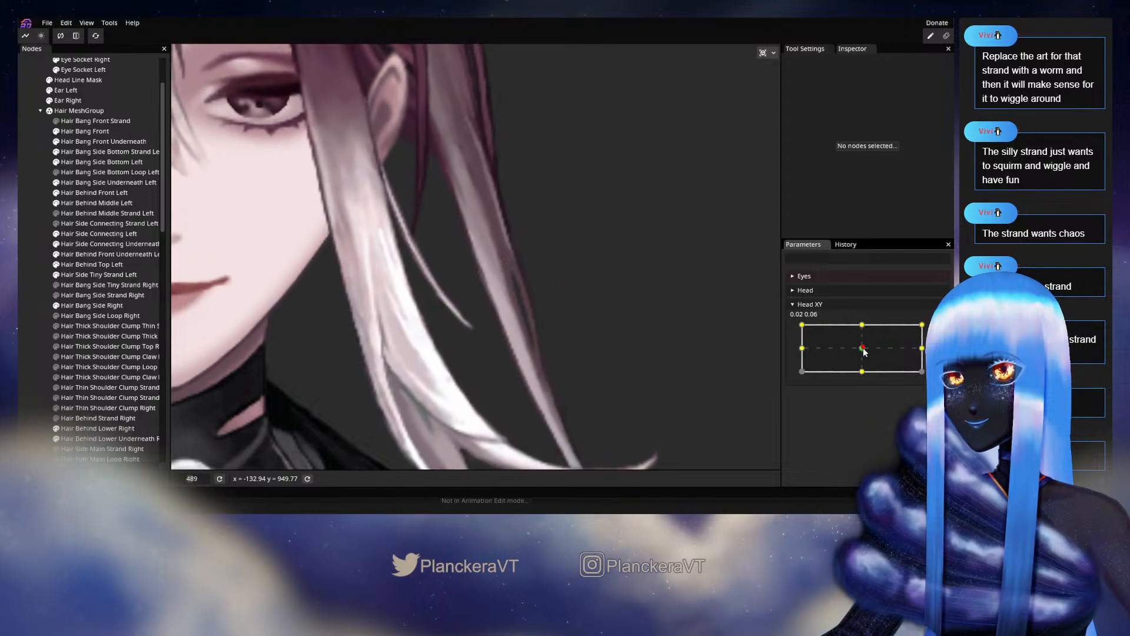
# - Compare the Hair Behind Middle Left mesh along Head XY, adjust its centre vertex at mouth level at 0.00, 1.00, and scrub to check
pyautogui.click(95, 202)
pyautogui.scroll(2, 666, 277)
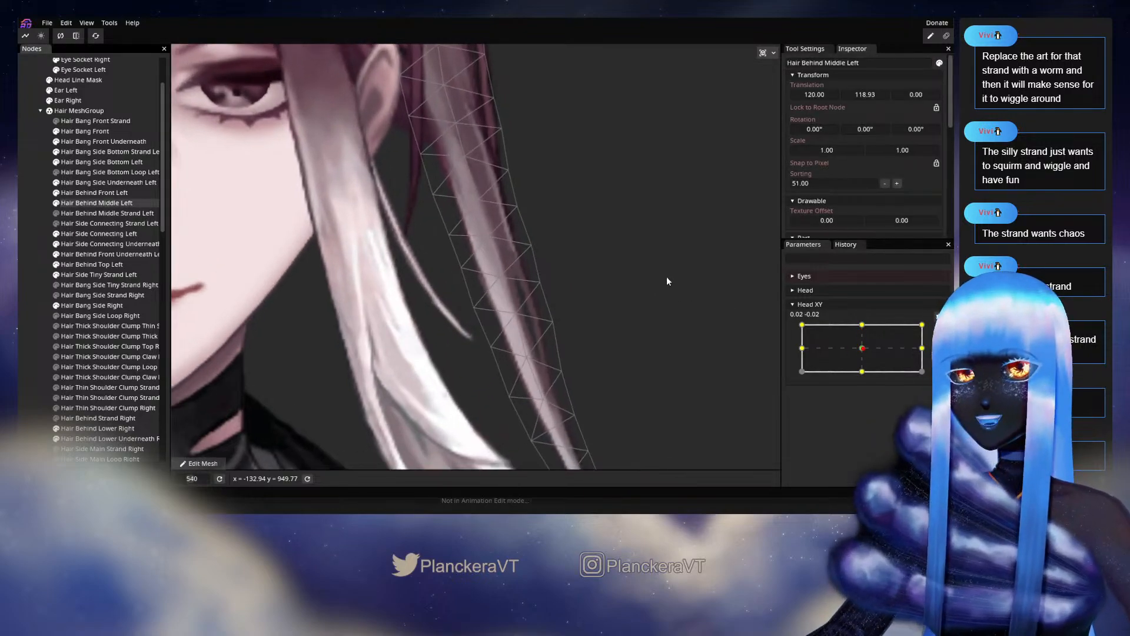
pyautogui.moveTo(859, 349); pyautogui.dragTo(863, 325)
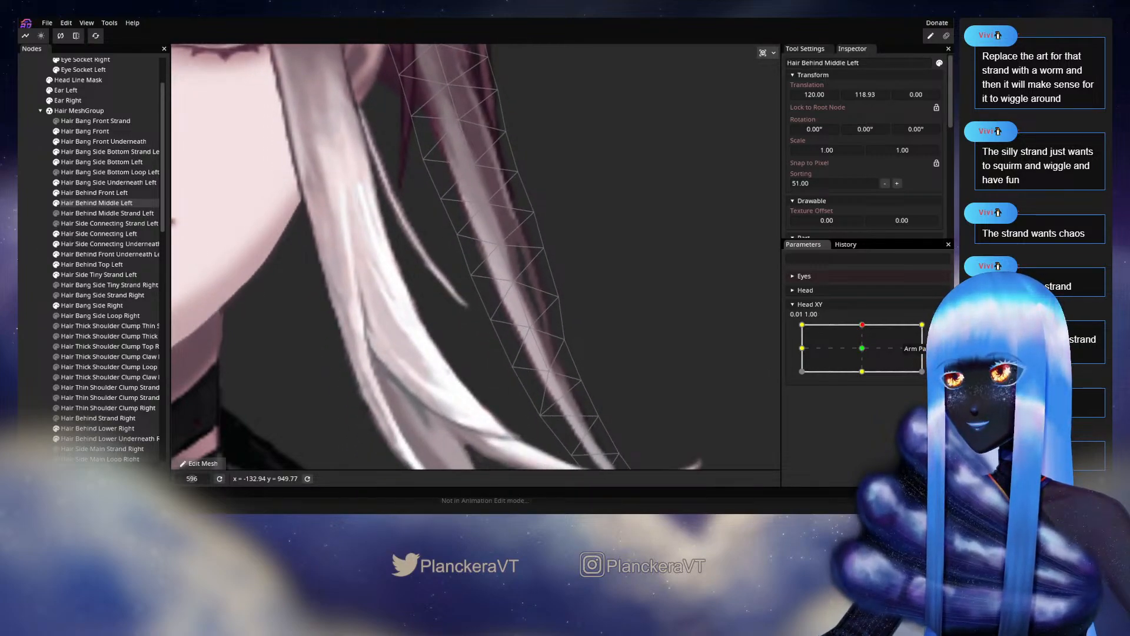
pyautogui.click(912, 349)
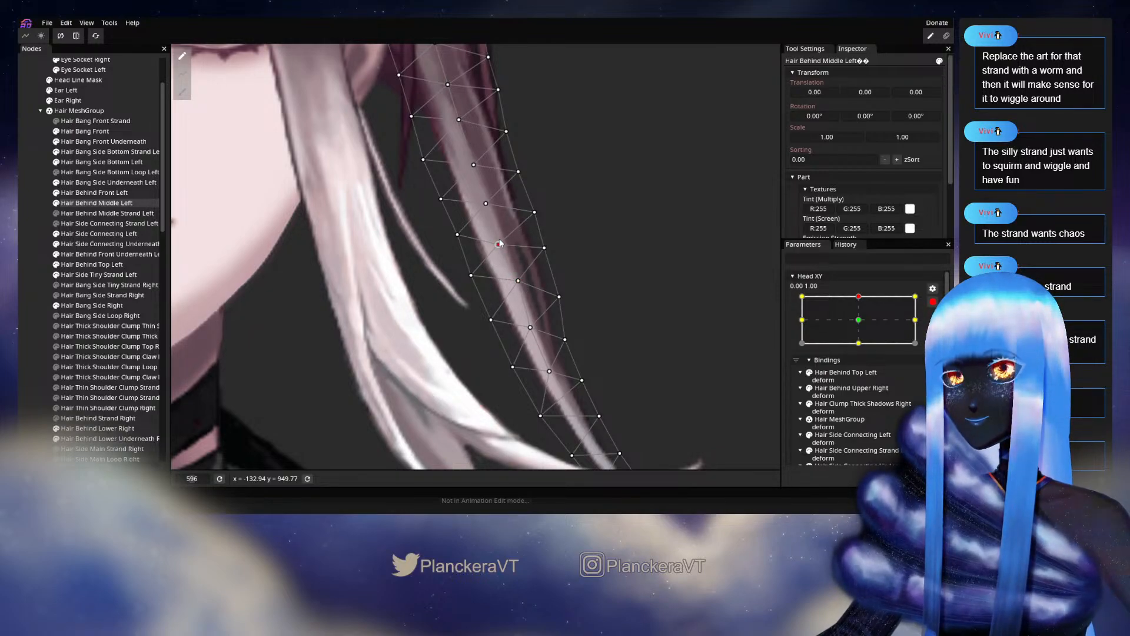
pyautogui.click(933, 302)
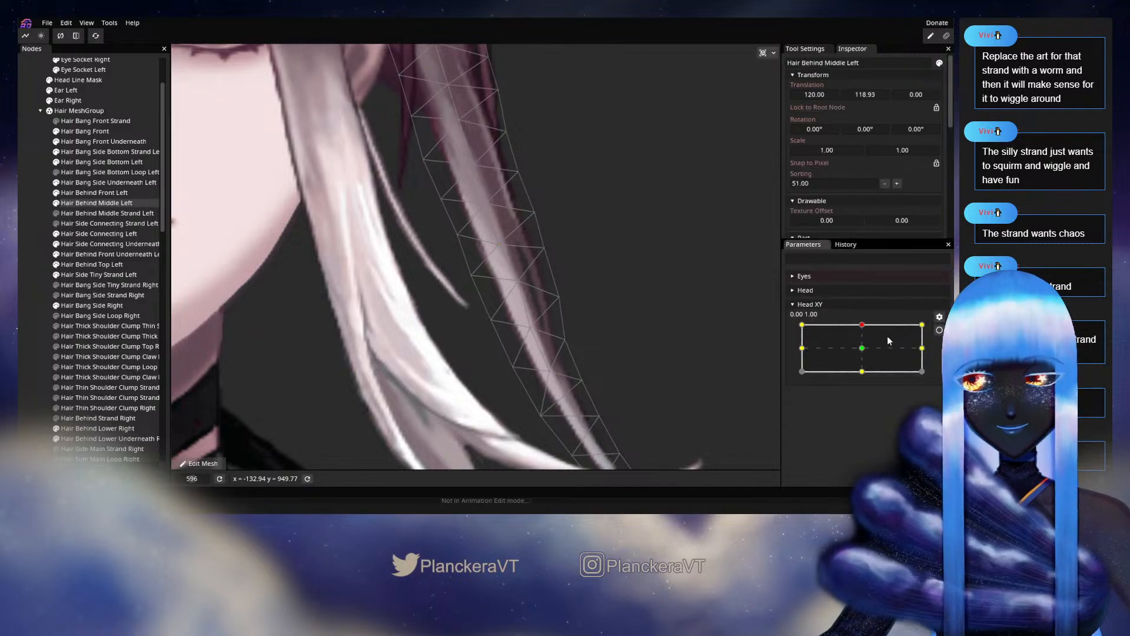
pyautogui.moveTo(863, 326)
pyautogui.mouseDown()
pyautogui.moveTo(859, 351)
pyautogui.moveTo(861, 325)
pyautogui.mouseUp()
# - Nudge the strand's outer-edge vertex at mouth level slightly inward at Head XY 0.00, 1.00, and scrub to check the motion
pyautogui.click(938, 330)
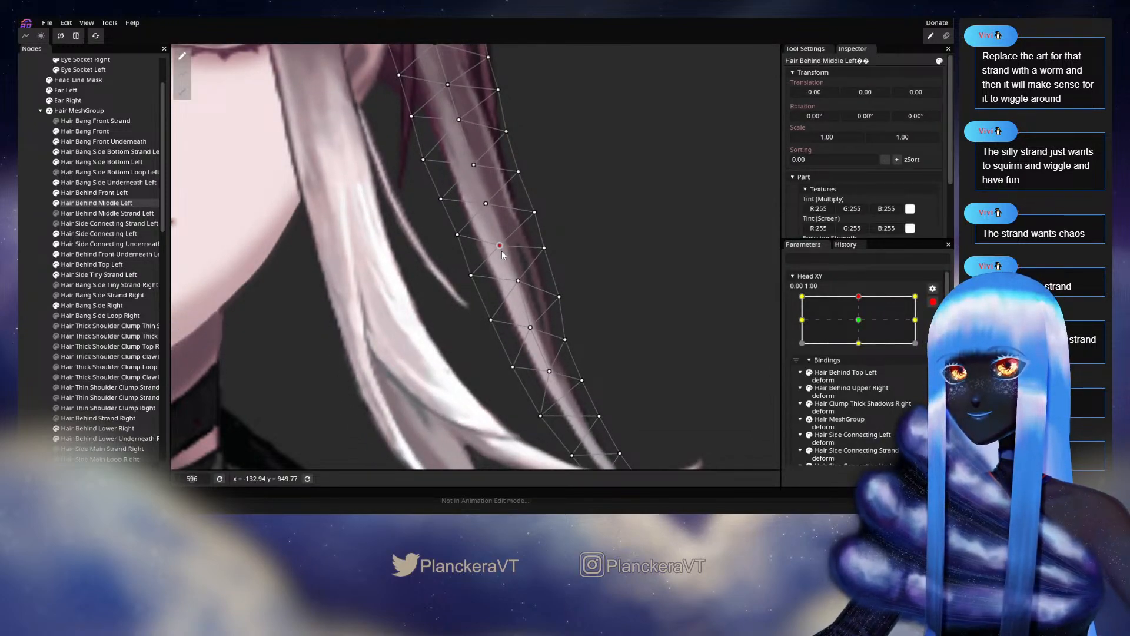
pyautogui.click(535, 212)
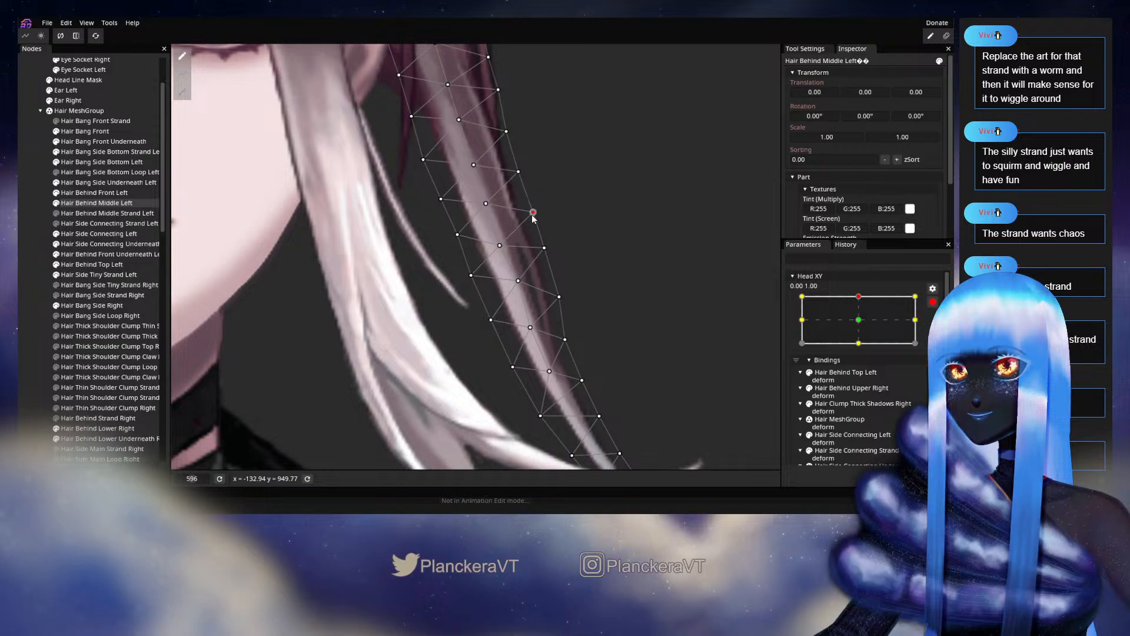
pyautogui.click(932, 302)
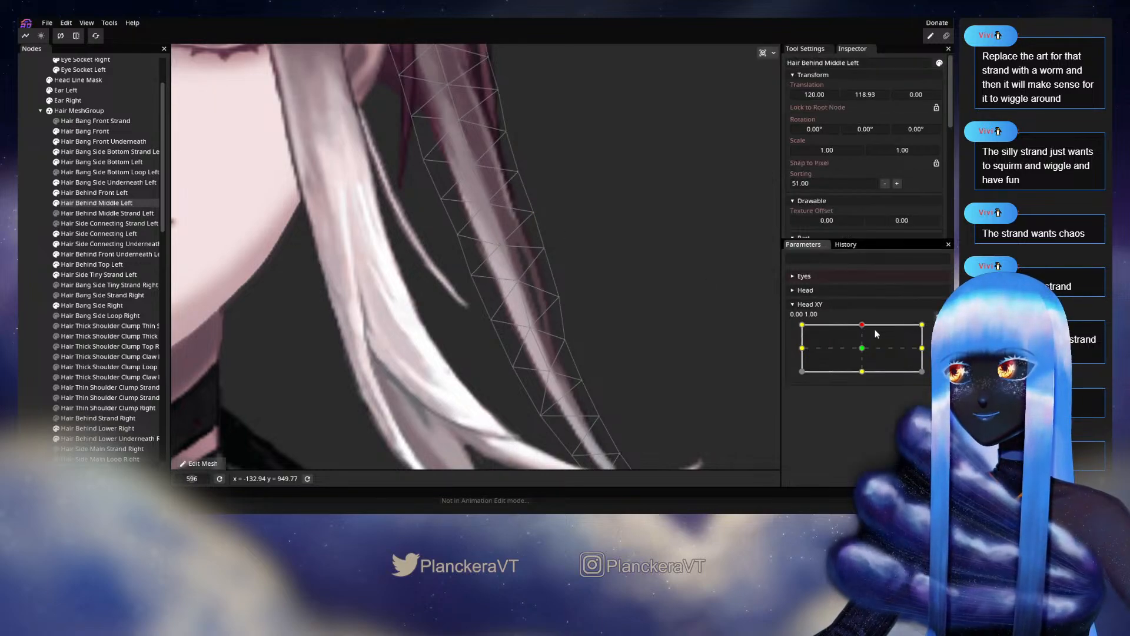
pyautogui.moveTo(864, 328)
pyautogui.mouseDown()
pyautogui.moveTo(863, 354)
pyautogui.moveTo(863, 327)
pyautogui.mouseUp()
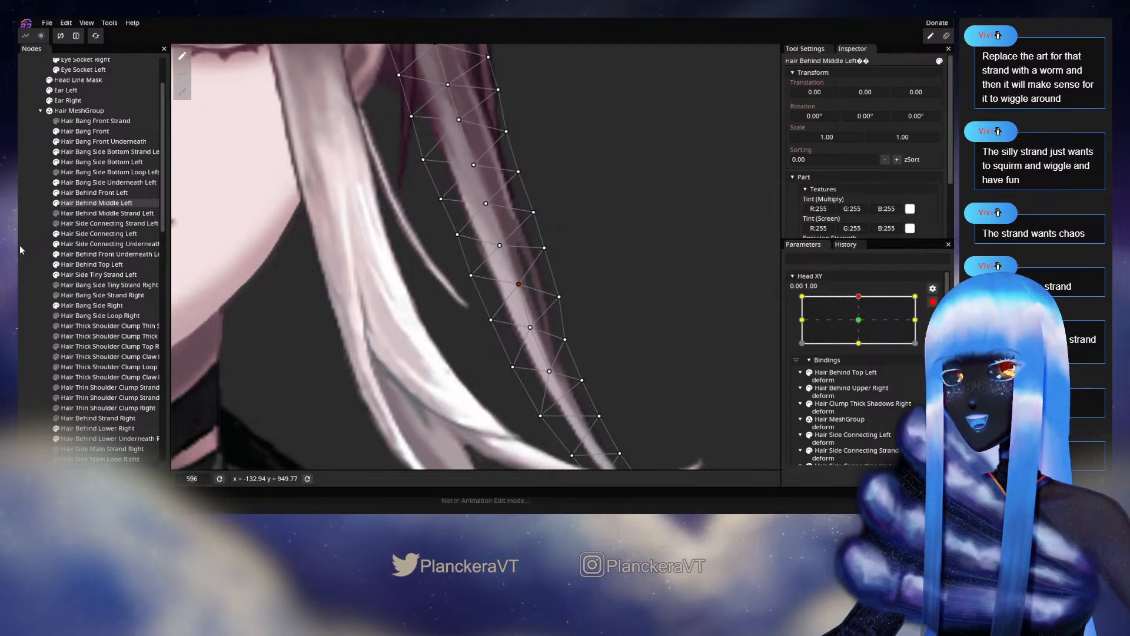
# - Finish adjusting the strand's centre vertex just below mouth level, deselect the part, and scrub Head XY to check the result
pyautogui.click(566, 264)
pyautogui.scroll(-4, 565, 264)
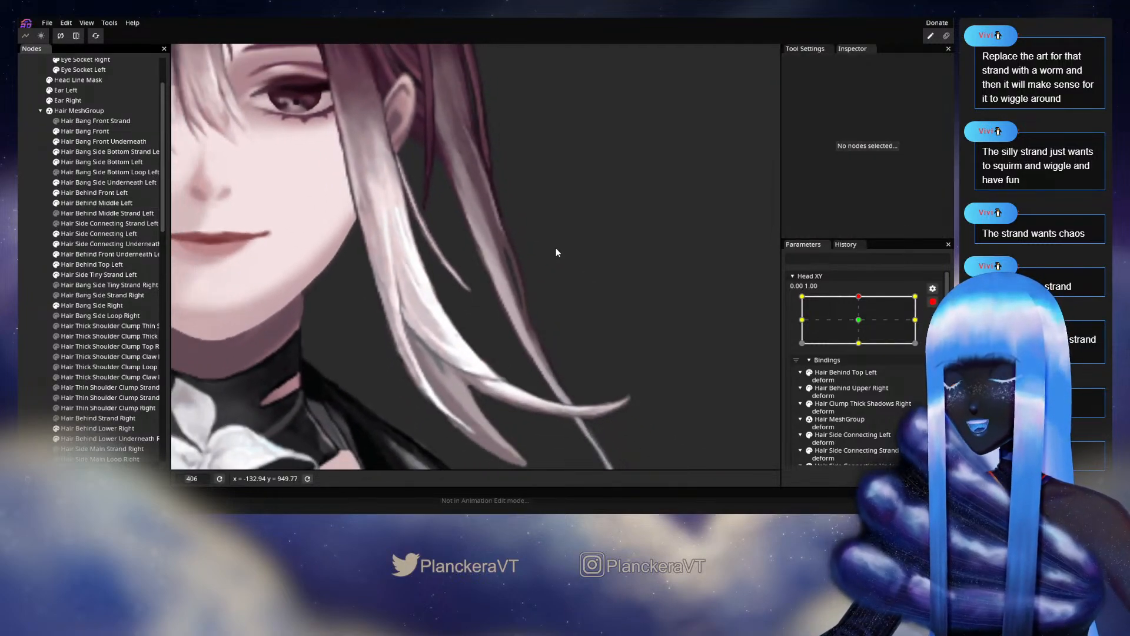
pyautogui.scroll(-2, 575, 321)
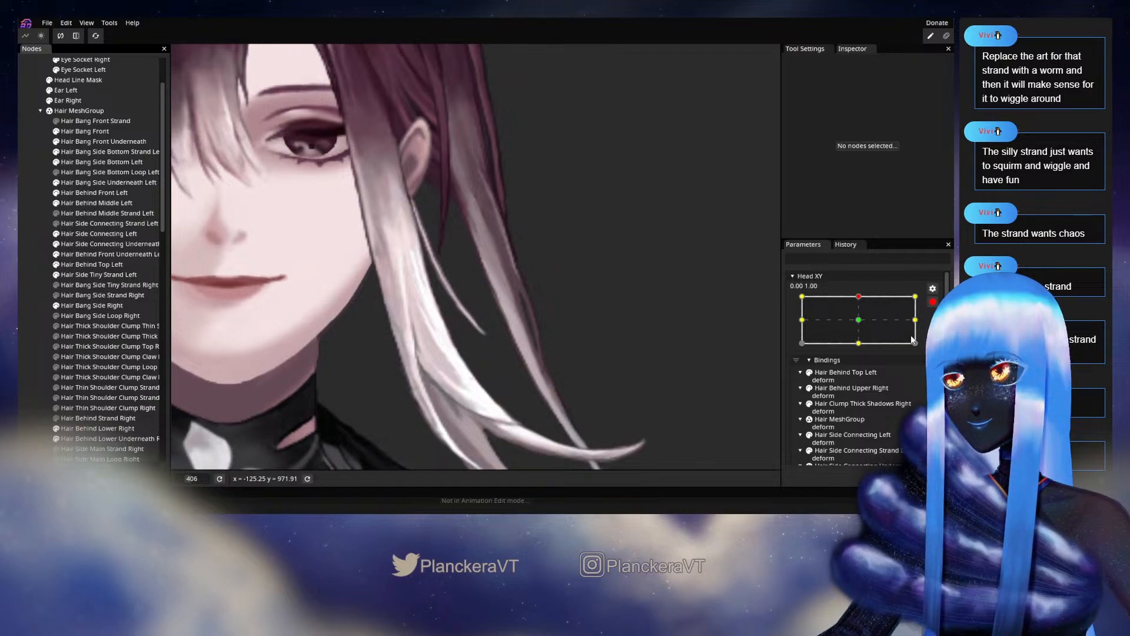
pyautogui.click(932, 301)
pyautogui.moveTo(862, 325)
pyautogui.mouseDown()
pyautogui.moveTo(864, 352)
pyautogui.moveTo(863, 325)
pyautogui.mouseUp()
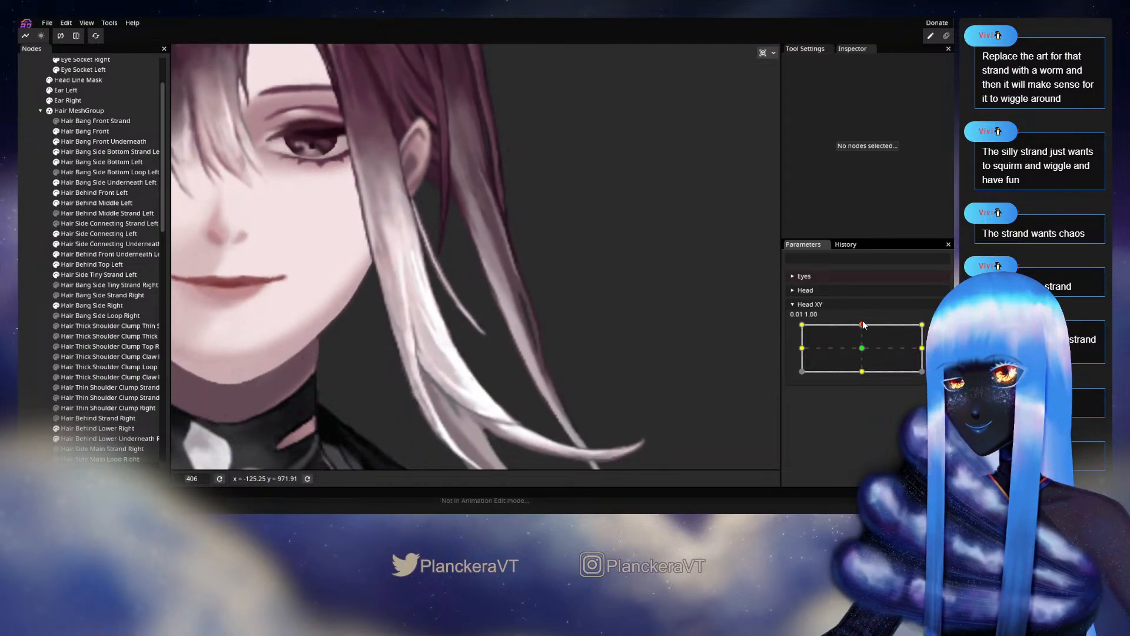
# - Adjust the centre and inner-edge vertices of Hair Behind Middle Left just above mouth level at Head XY 0.00, 1.00
pyautogui.click(932, 329)
pyautogui.scroll(3, 531, 315)
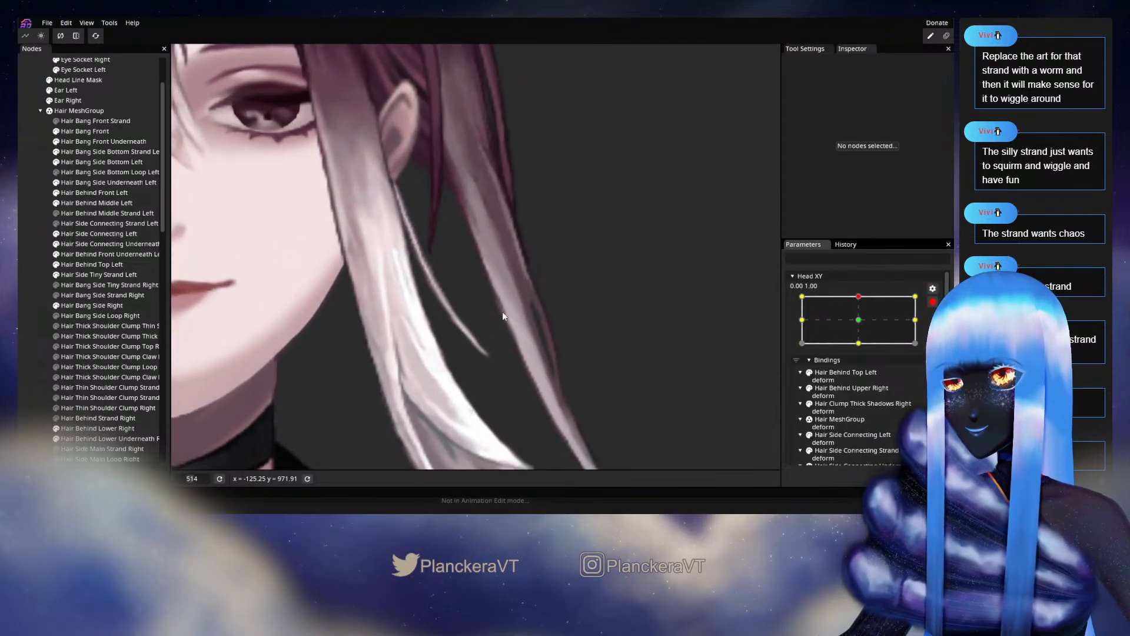
pyautogui.click(70, 233)
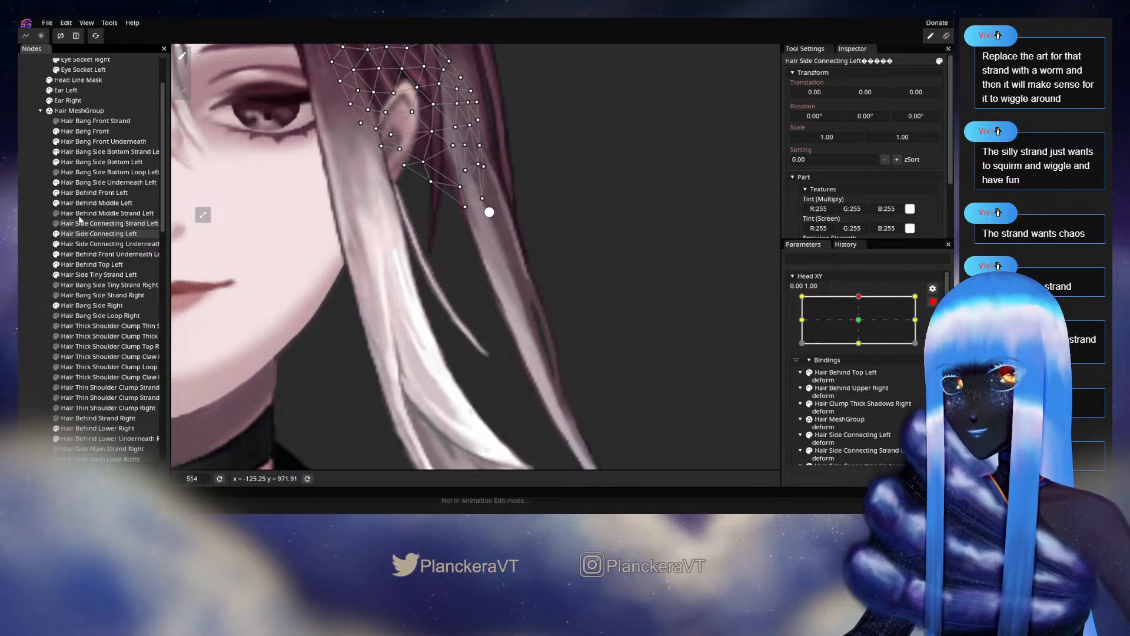
pyautogui.click(93, 204)
pyautogui.scroll(1, 525, 303)
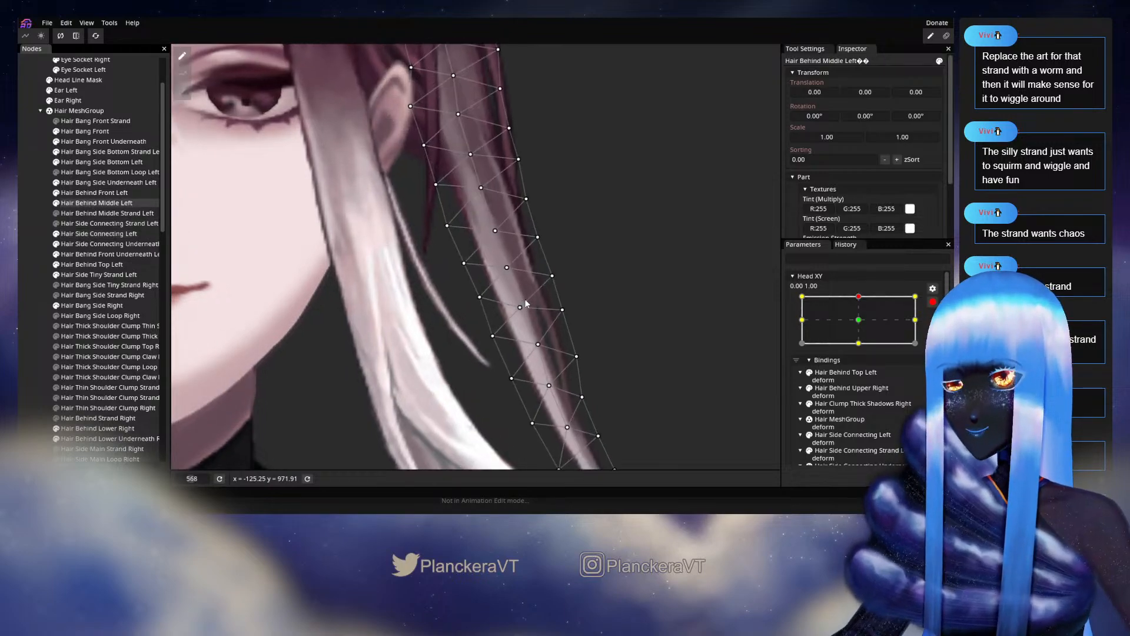
pyautogui.scroll(2, 524, 299)
pyautogui.click(512, 271)
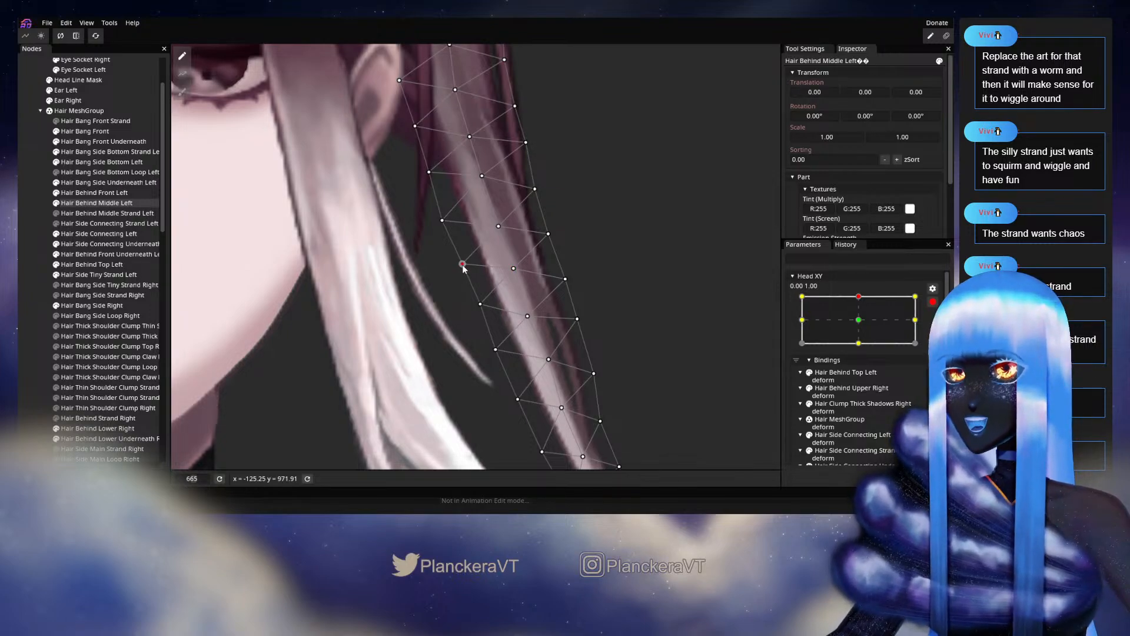
pyautogui.scroll(-3, 661, 315)
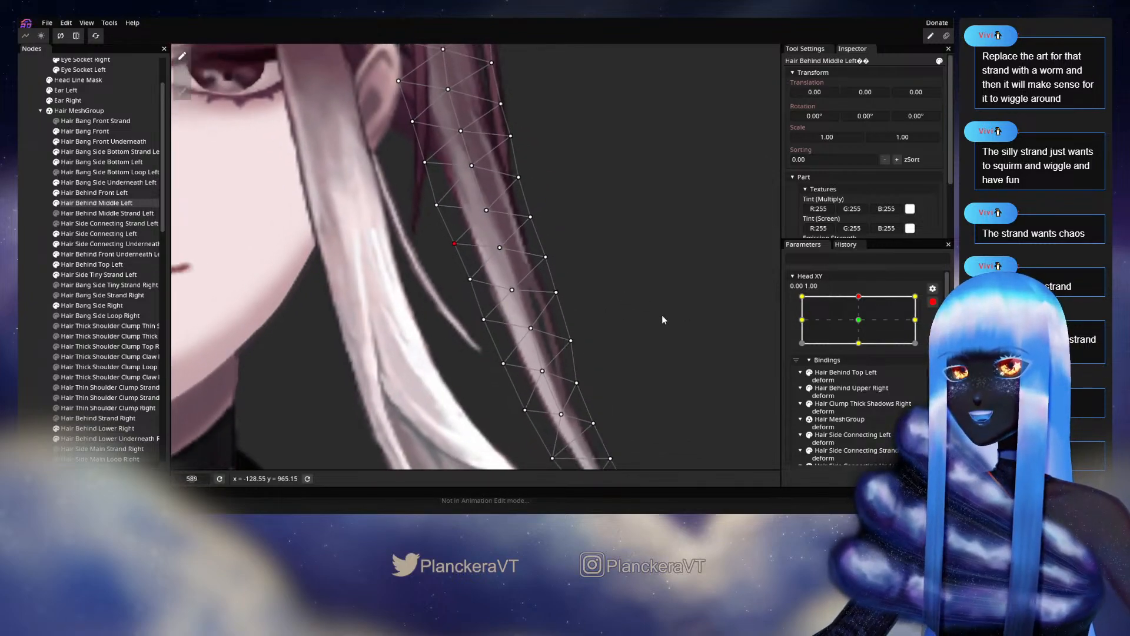
# - Deselect the strand and scrub Head XY between 0.00, 1.00 and the centre to check how smoothly it moves
pyautogui.click(932, 301)
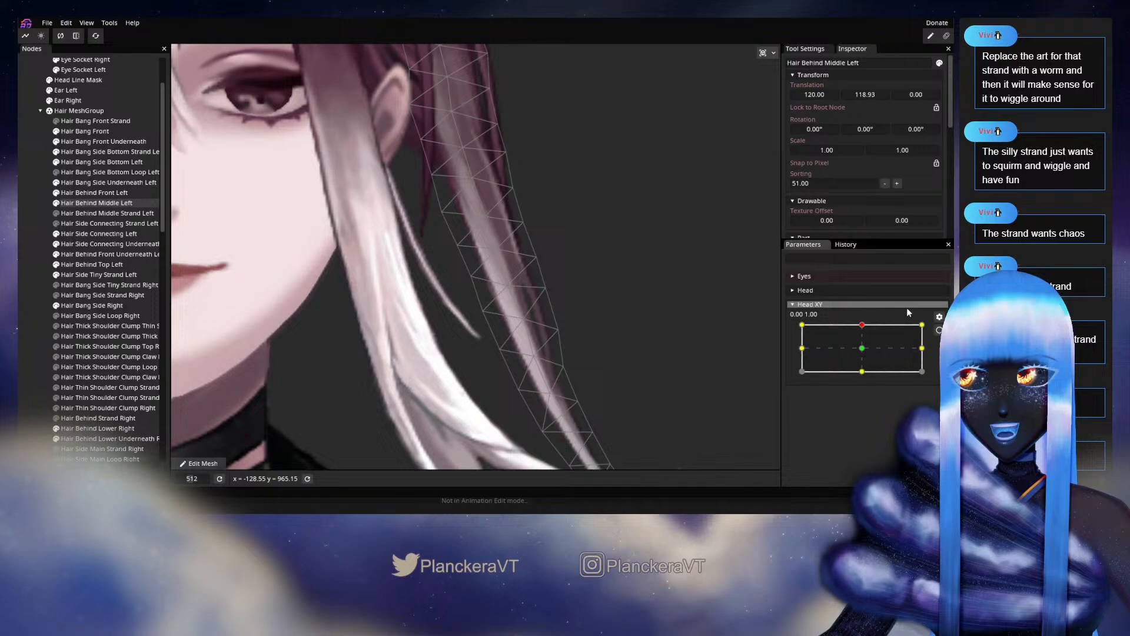
pyautogui.click(862, 325)
pyautogui.press('Escape')
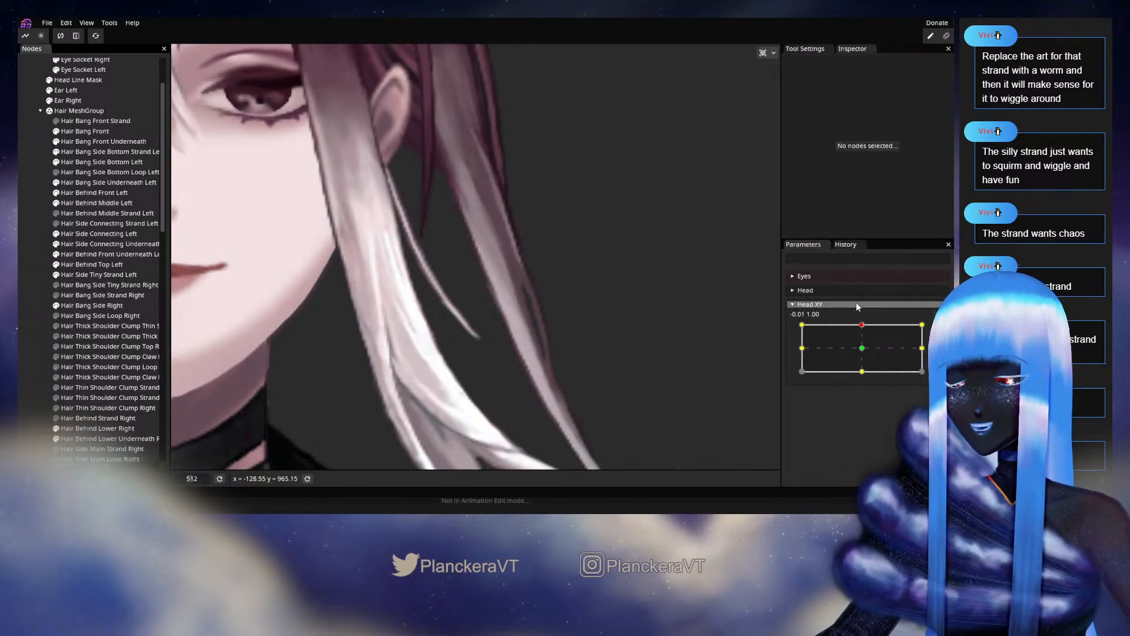
pyautogui.click(863, 325)
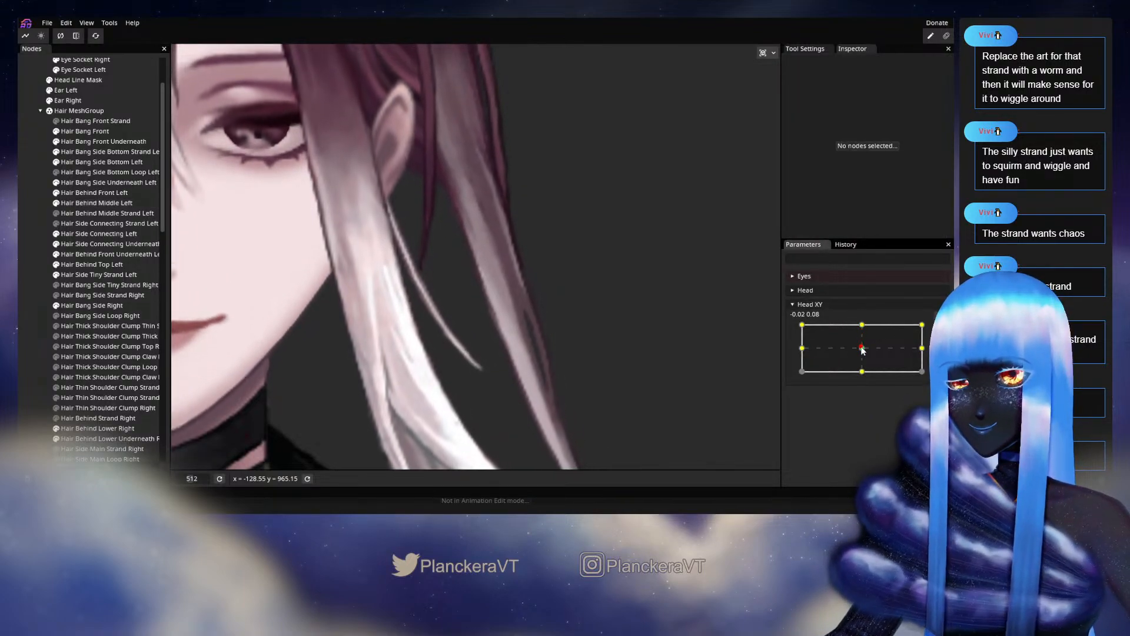
pyautogui.moveTo(863, 325); pyautogui.dragTo(863, 351)
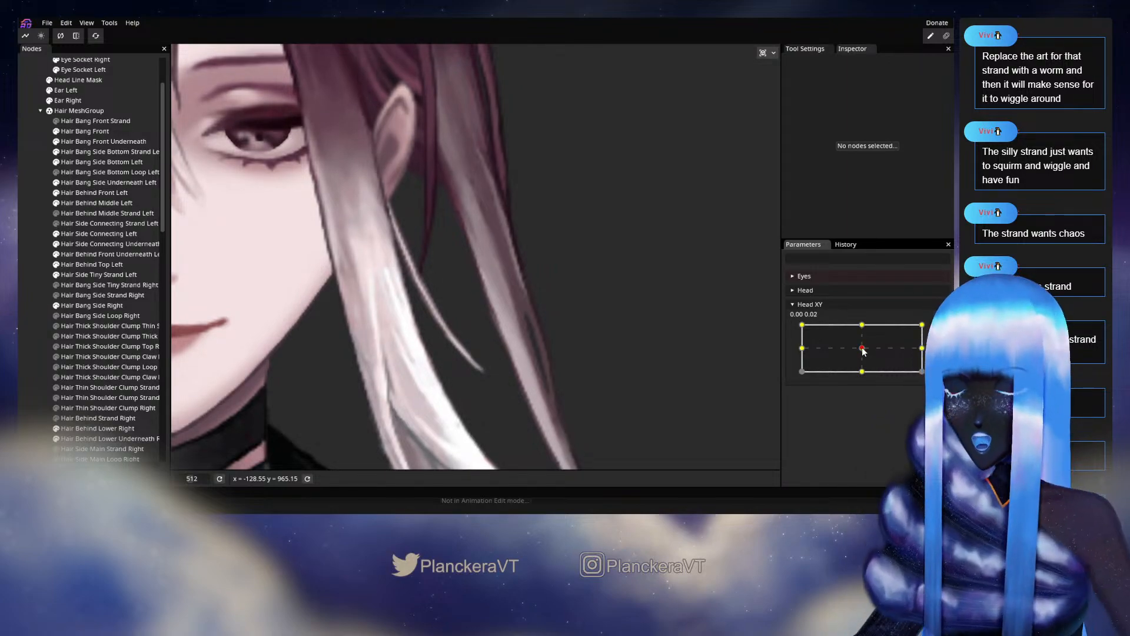
pyautogui.moveTo(864, 351); pyautogui.dragTo(862, 324)
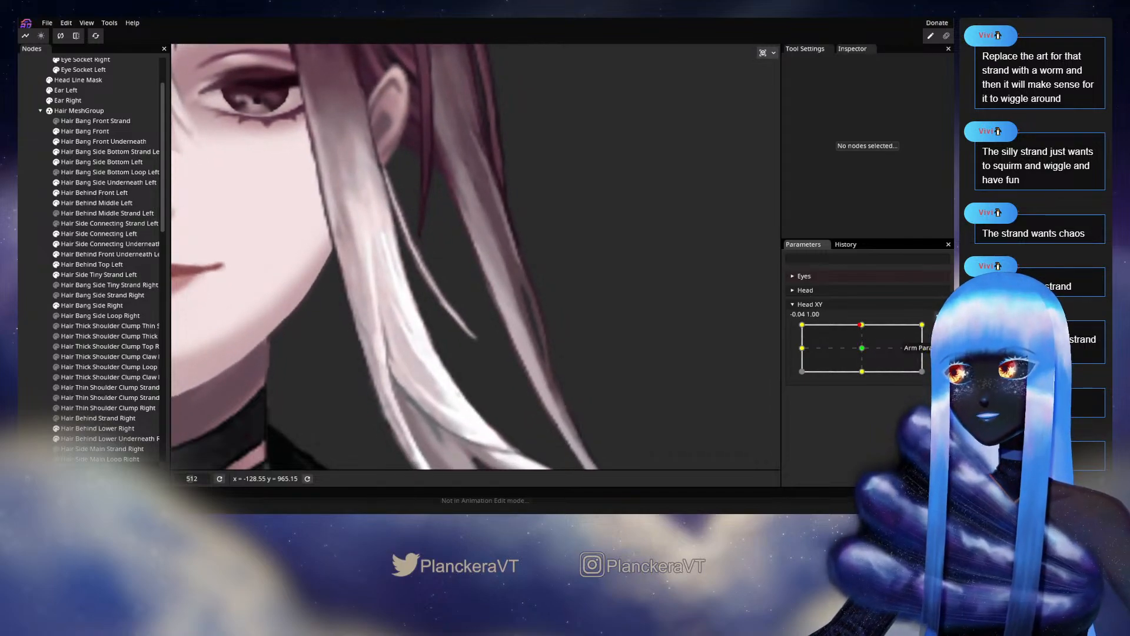
# - Adjust the inner-edge vertex of Hair Behind Middle Left just above mouth level at Head XY 0.00, 1.00, and scrub to check the motion
pyautogui.click(940, 329)
pyautogui.scroll(2, 186, 216)
pyautogui.click(83, 204)
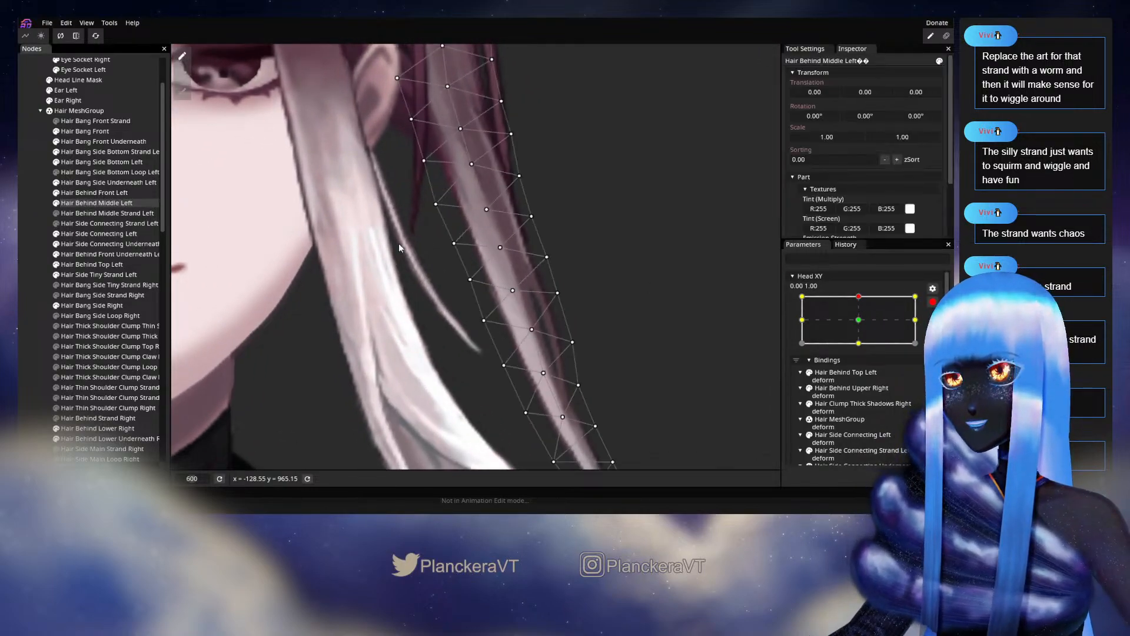
pyautogui.scroll(1, 436, 241)
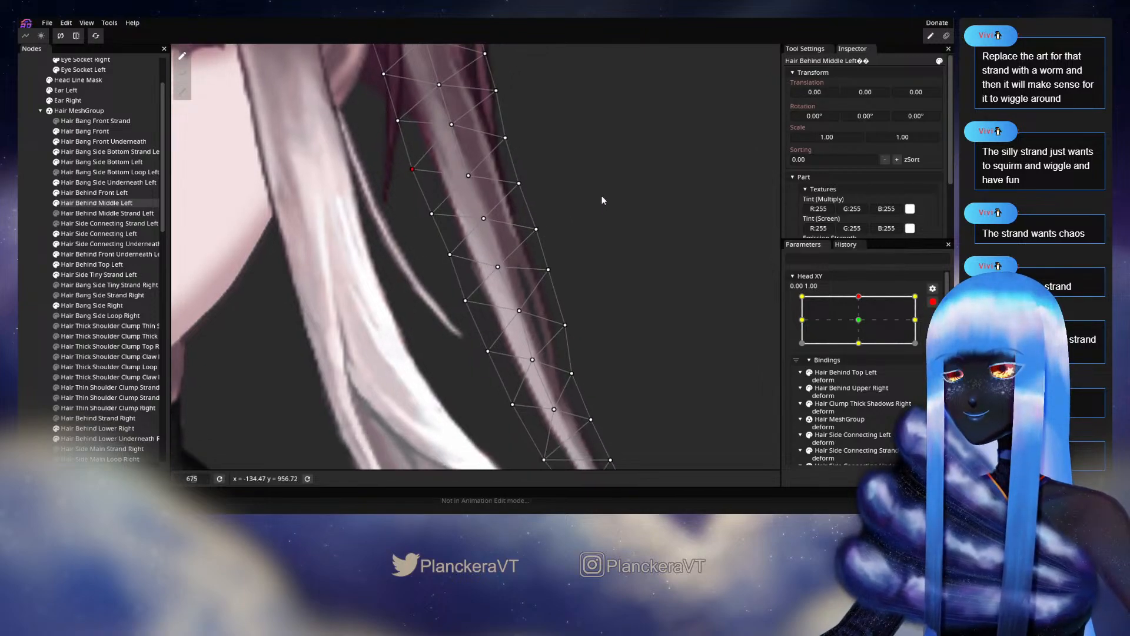
pyautogui.click(565, 313)
pyautogui.scroll(-1, 573, 313)
pyautogui.scroll(-1, 583, 308)
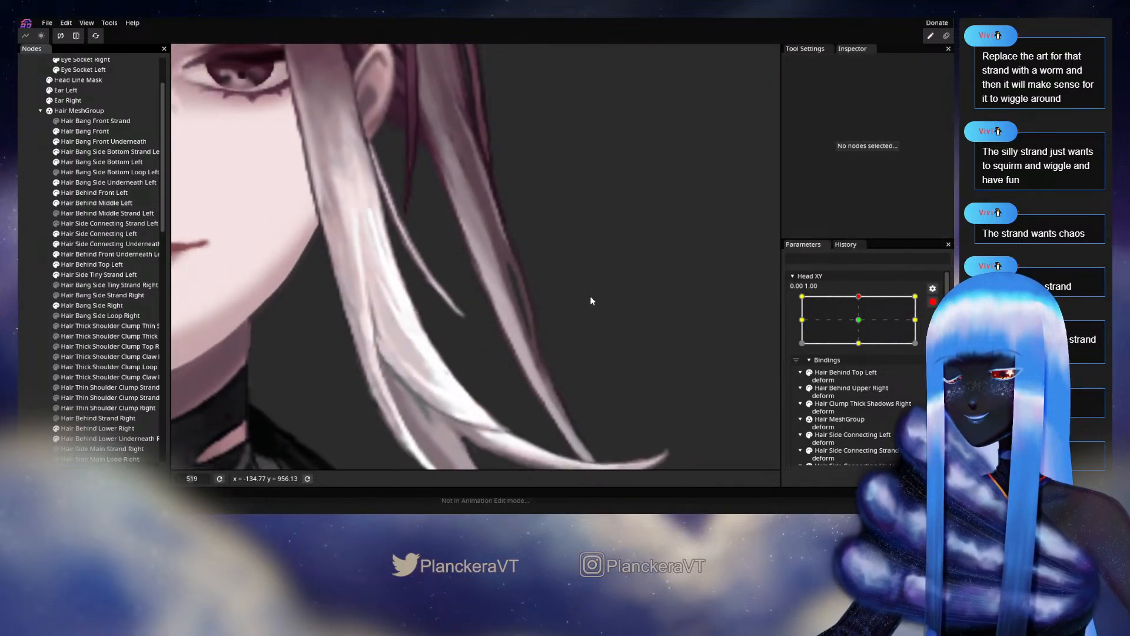
pyautogui.scroll(-1, 592, 294)
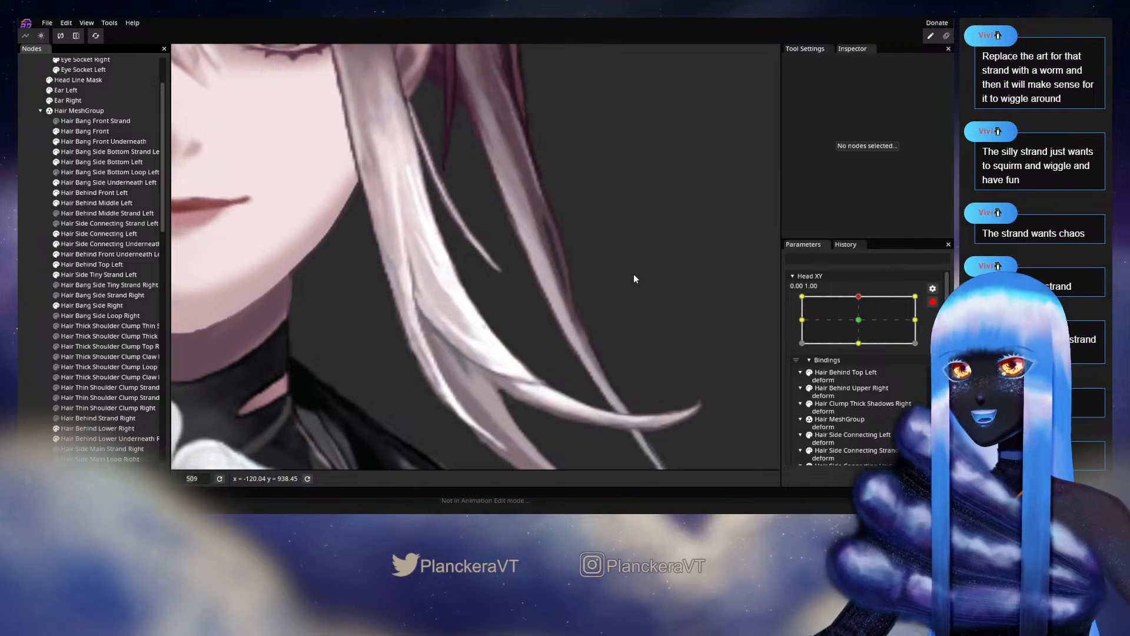
pyautogui.click(932, 302)
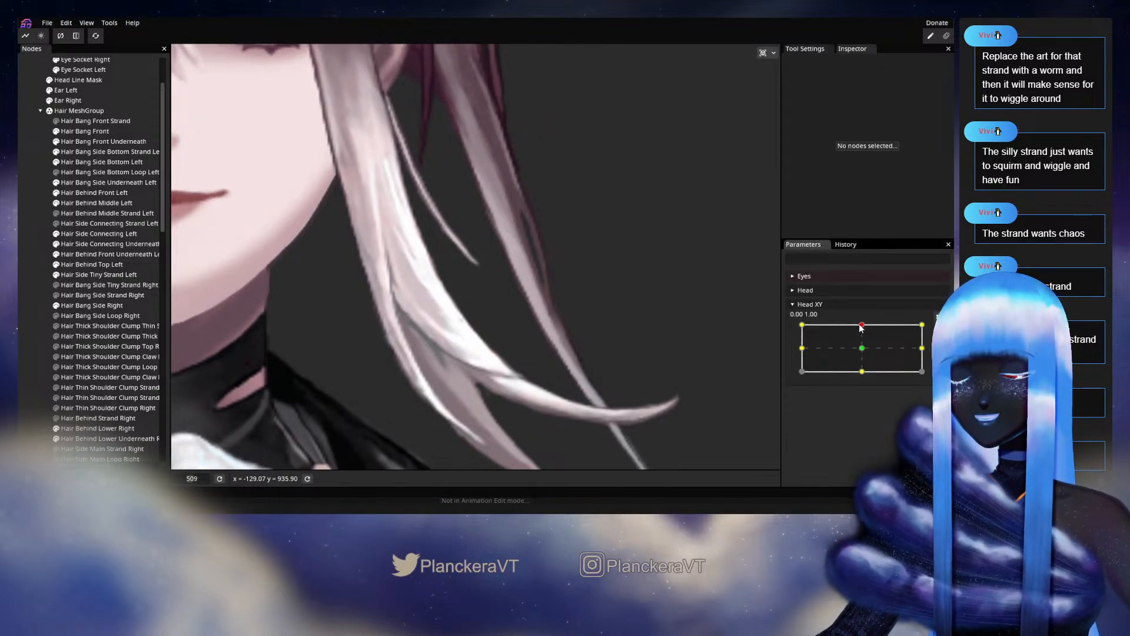
pyautogui.moveTo(861, 326)
pyautogui.mouseDown()
pyautogui.moveTo(861, 352)
pyautogui.moveTo(860, 325)
pyautogui.mouseUp()
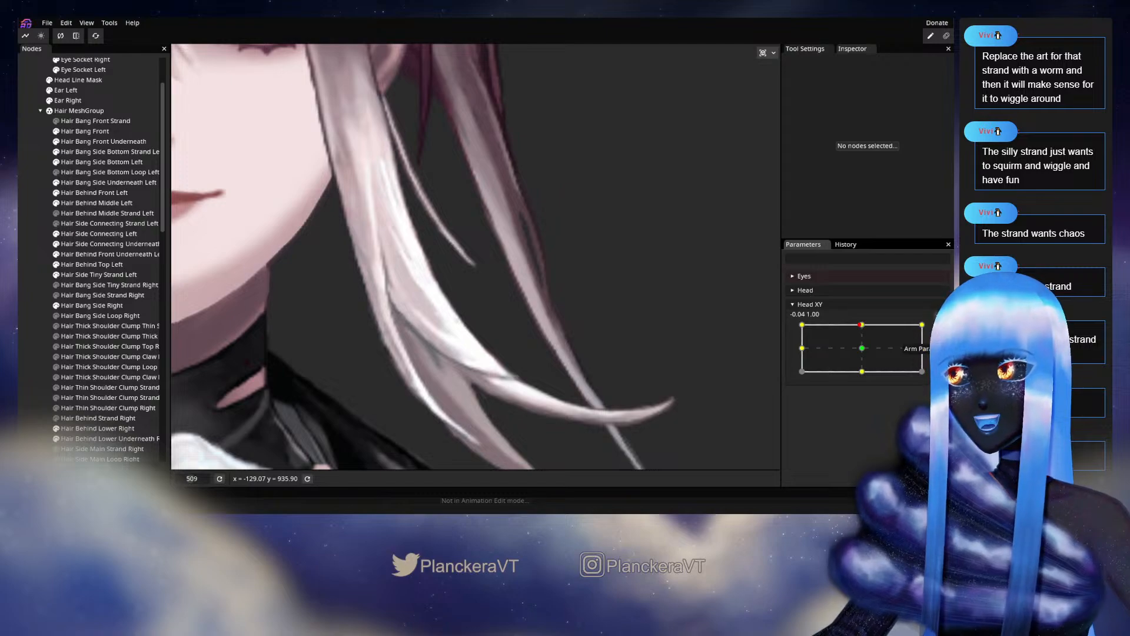
# - Adjust the strand's outer-edge and centre vertices around mouth and chin level at Head XY 0.00, 1.00, and scrub toward the centre to check
pyautogui.scroll(5, 574, 280)
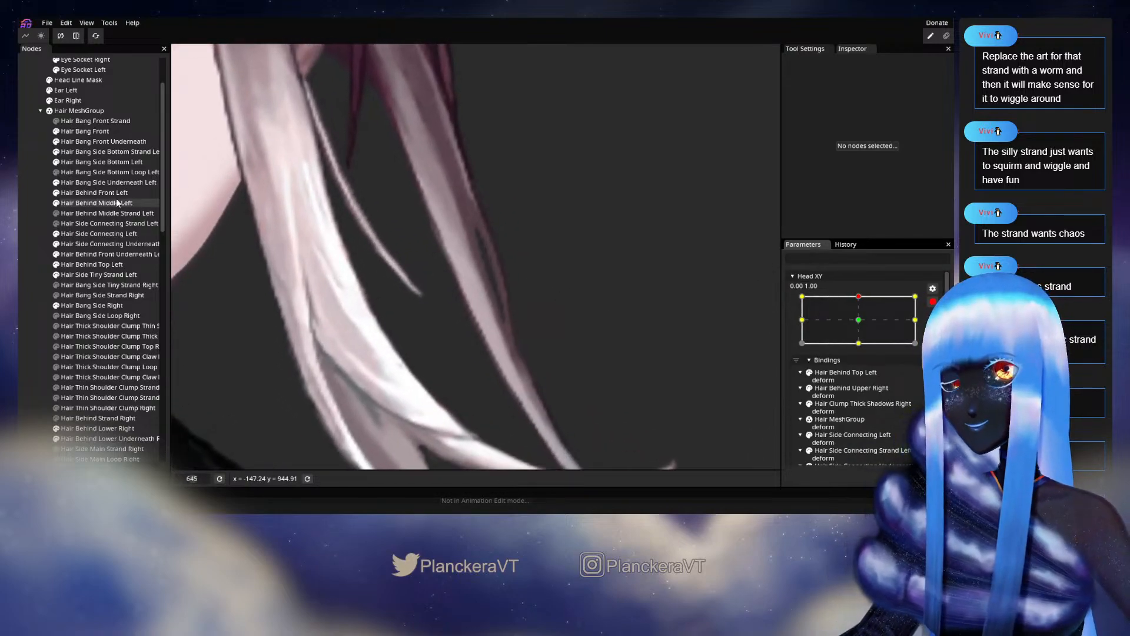
pyautogui.click(117, 203)
pyautogui.scroll(2, 527, 242)
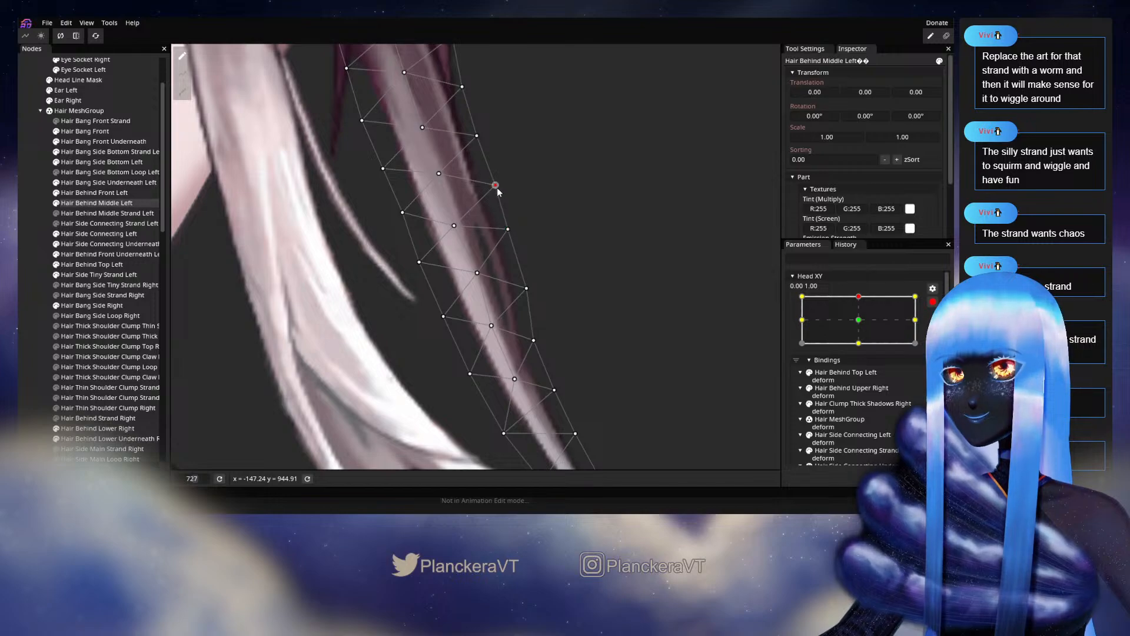
pyautogui.moveTo(550, 225); pyautogui.dragTo(547, 168)
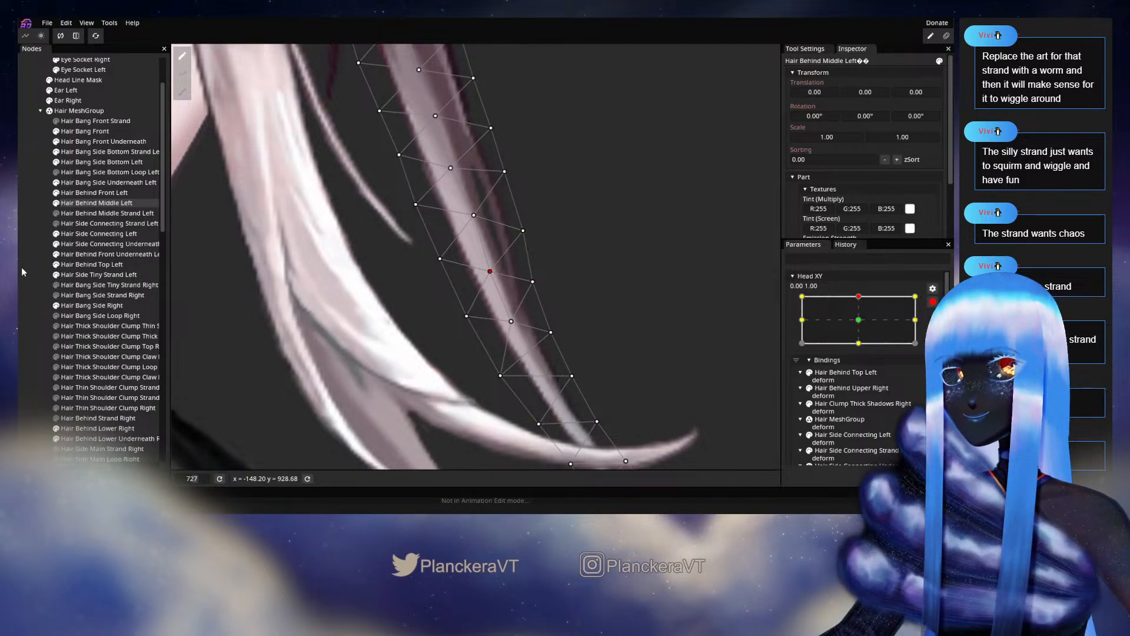
pyautogui.click(605, 290)
pyautogui.scroll(-3, 607, 291)
pyautogui.scroll(-2, 601, 298)
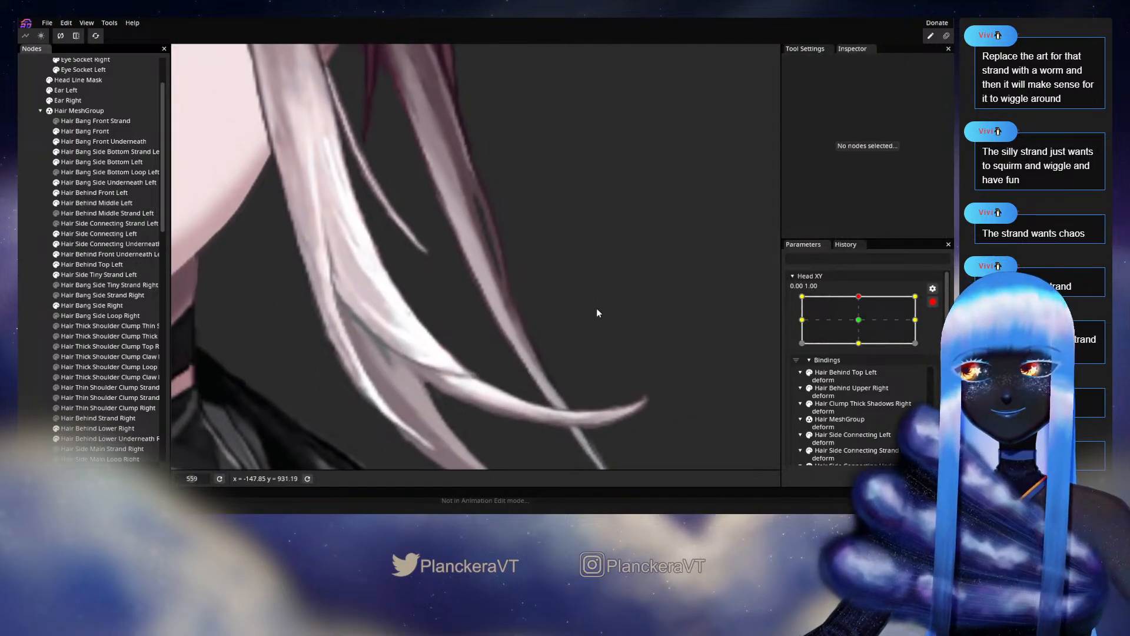
pyautogui.click(931, 302)
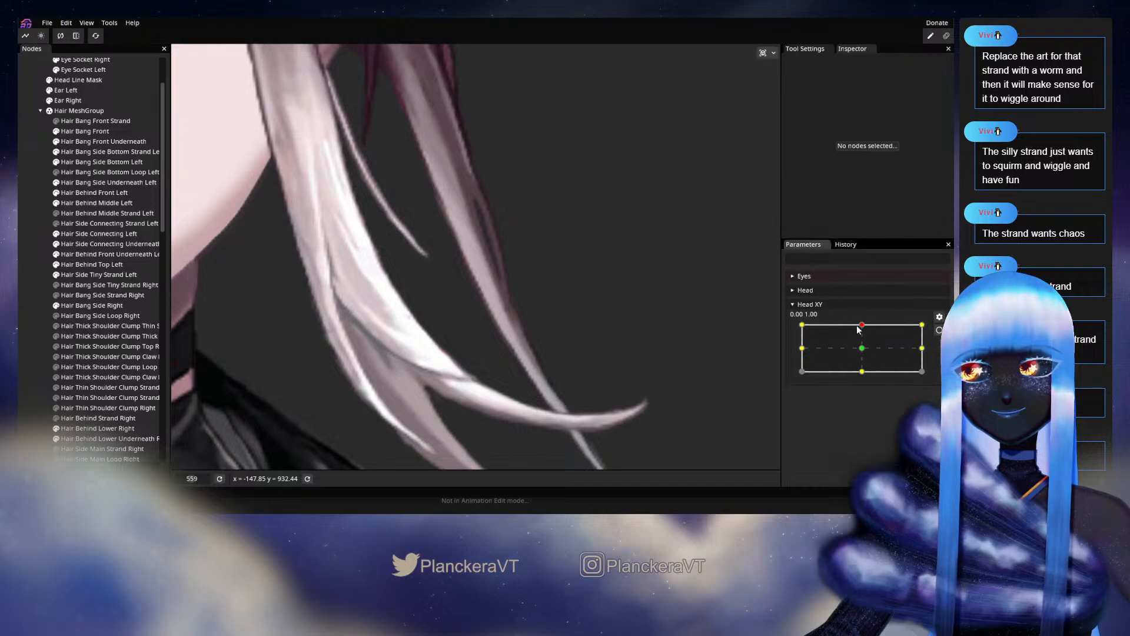
pyautogui.moveTo(862, 325)
pyautogui.mouseDown()
pyautogui.moveTo(861, 335)
pyautogui.moveTo(862, 325)
pyautogui.mouseUp()
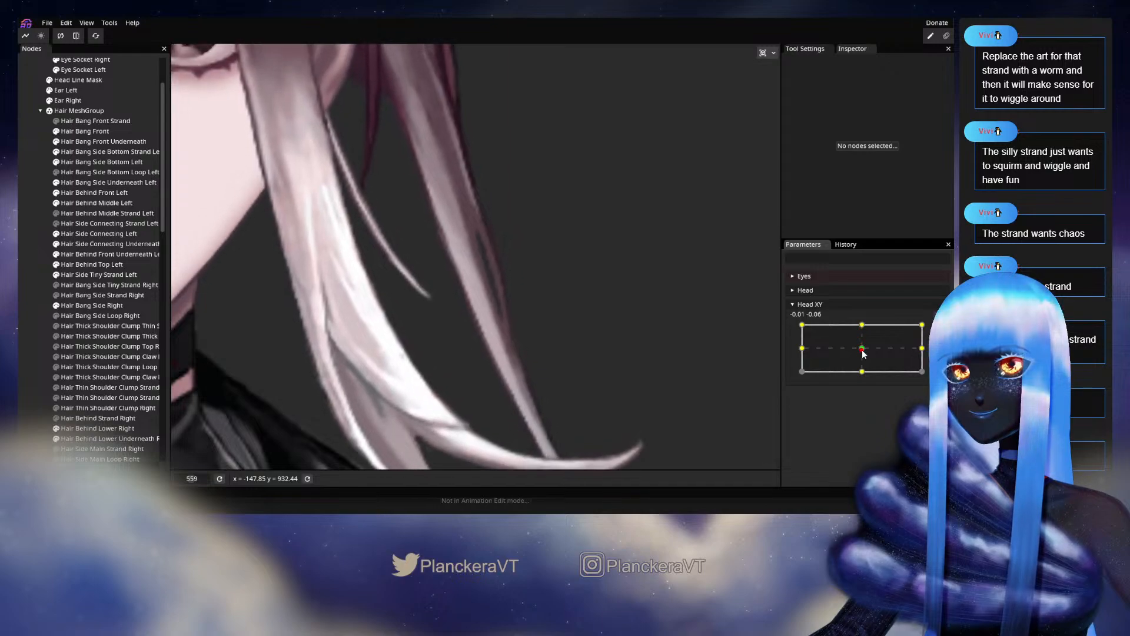
# - Nudge the outer-edge vertex of Hair Behind Middle Left just above chin level at Head XY 0.00, 1.00, and deselect the part
pyautogui.click(938, 329)
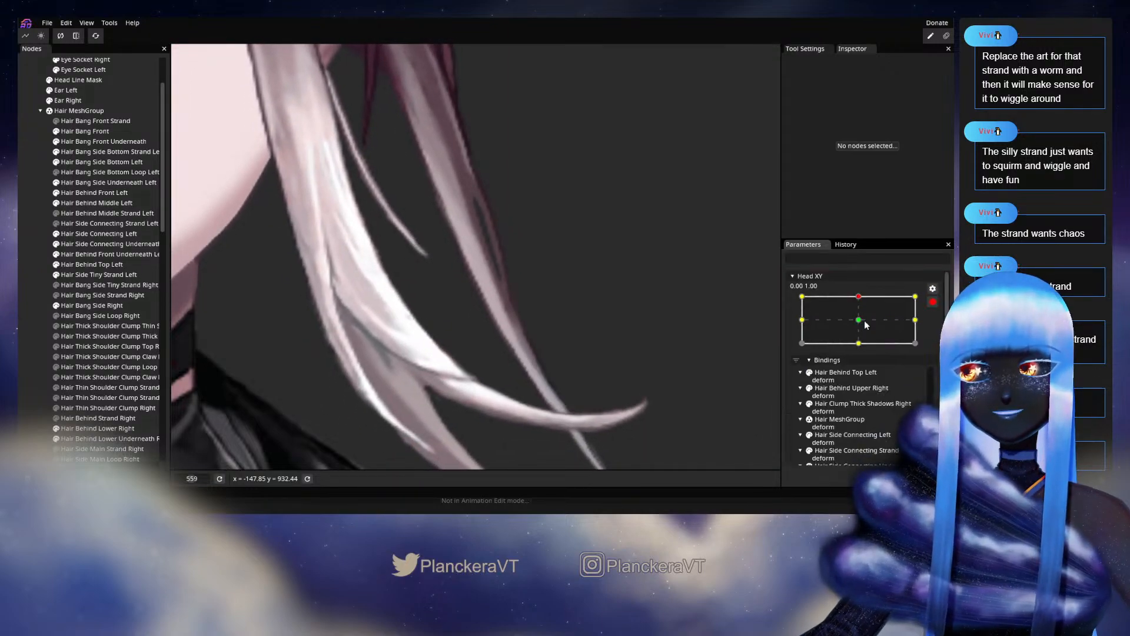
pyautogui.click(107, 236)
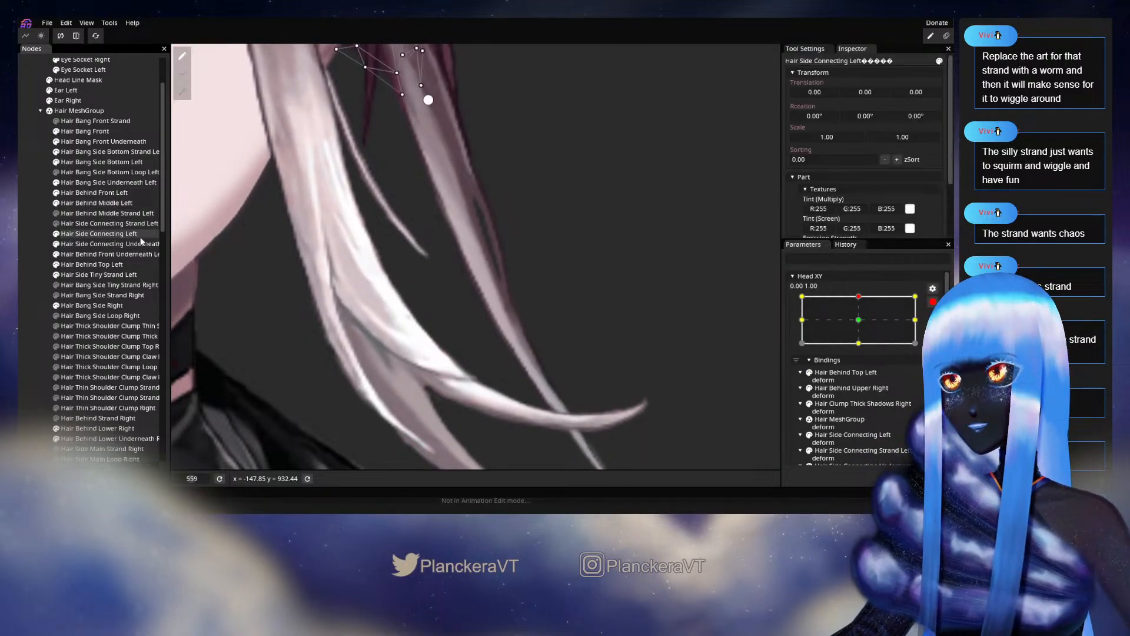
pyautogui.click(81, 202)
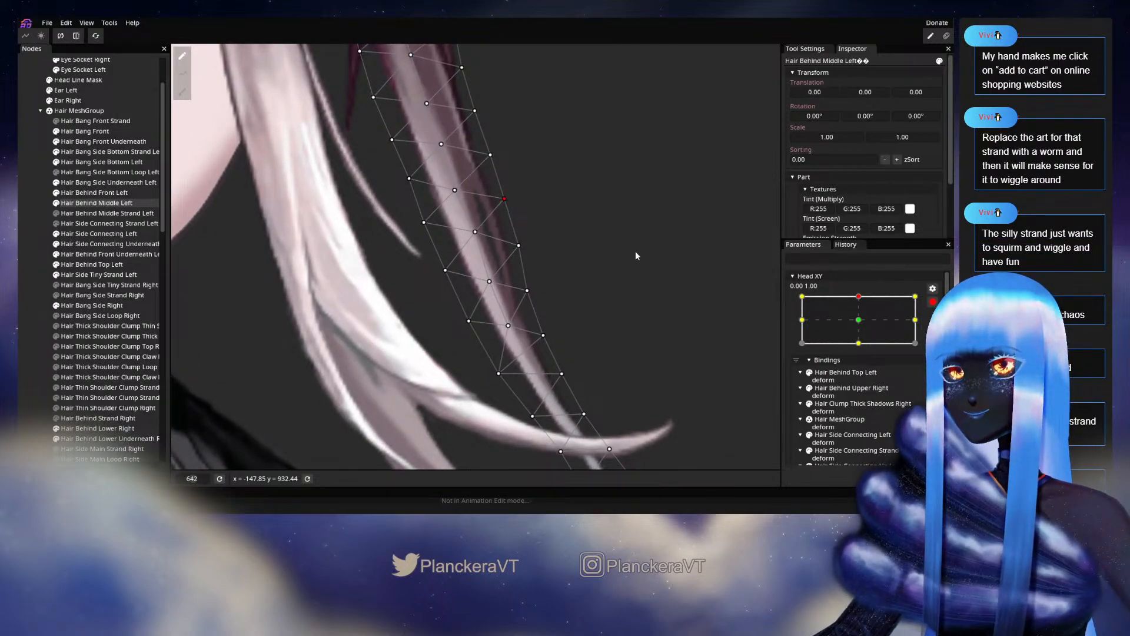
pyautogui.click(605, 319)
pyautogui.scroll(-5, 605, 320)
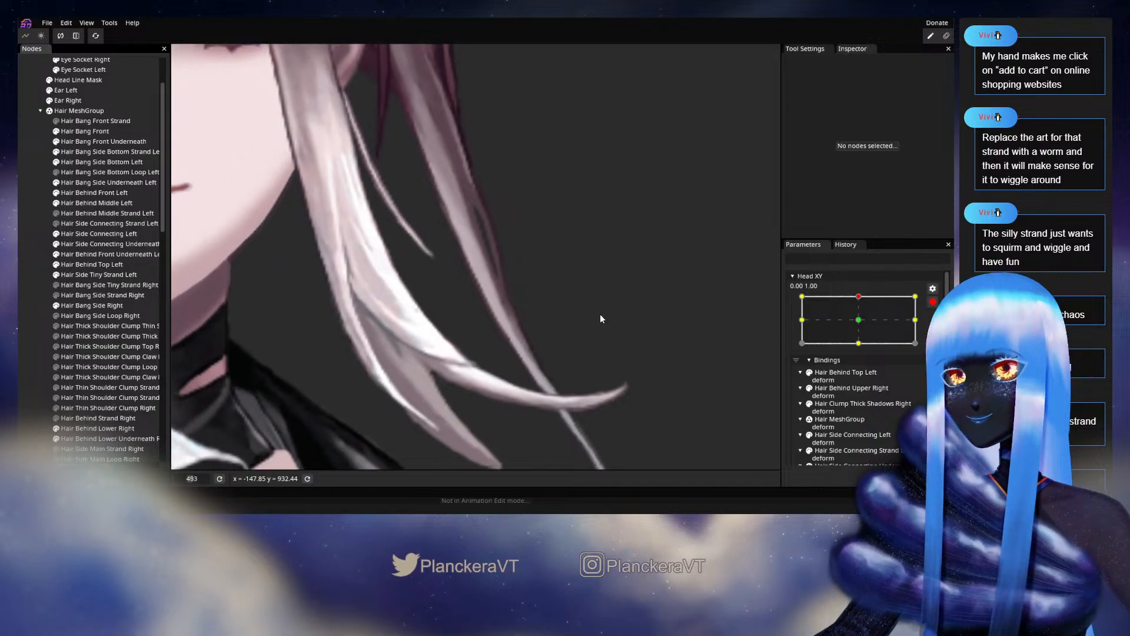
pyautogui.scroll(-4, 595, 315)
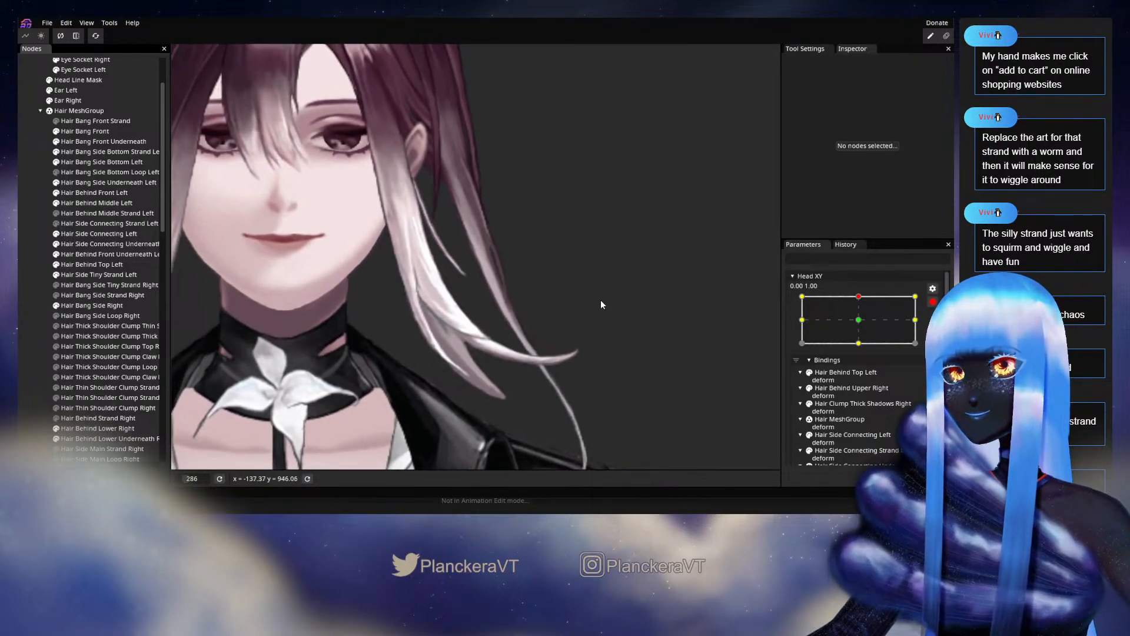
# - Scrub Head XY between 0.00, 1.00, the far -1.00 side and the centre to check how the strand follows the head
pyautogui.click(933, 301)
pyautogui.moveTo(862, 325); pyautogui.dragTo(838, 320)
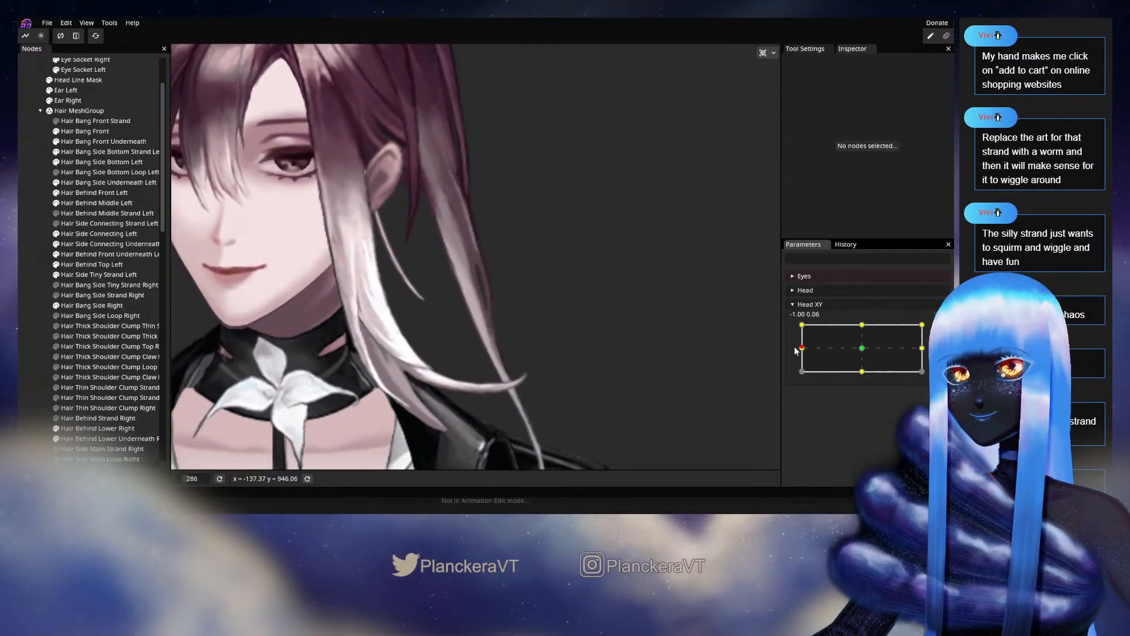
pyautogui.moveTo(858, 324); pyautogui.dragTo(845, 336)
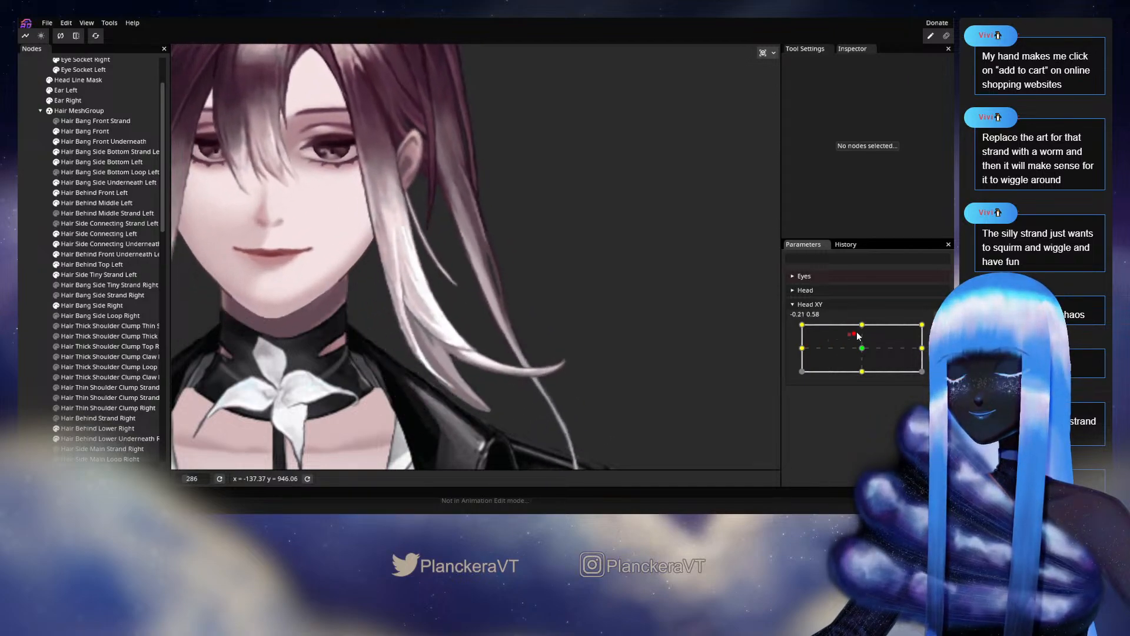
pyautogui.moveTo(861, 350); pyautogui.dragTo(862, 326)
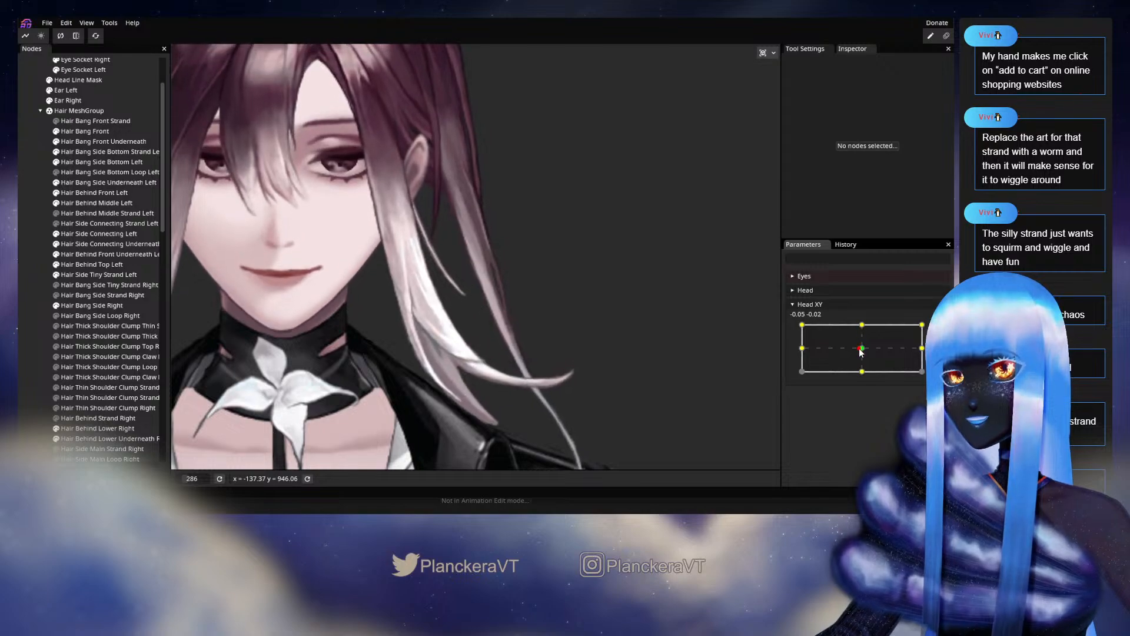
# - Nudge the strand's outer-edge and centre vertices below chin level, just above the white lock's tip, at Head XY 0.00, 1.00, and deselect the part
pyautogui.scroll(5, 570, 267)
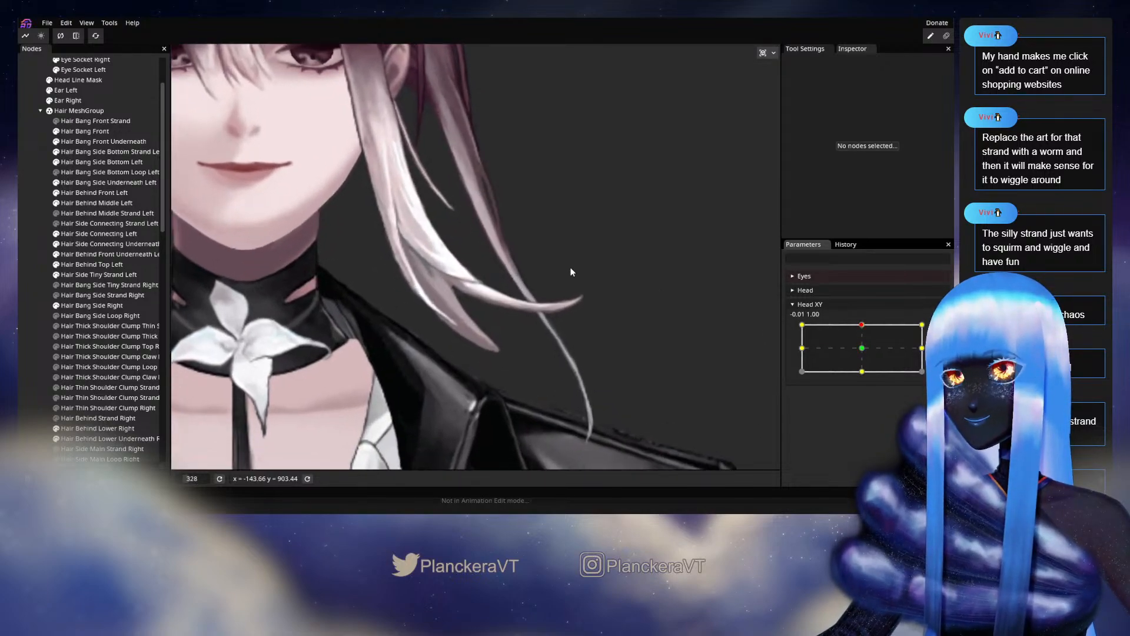
pyautogui.scroll(1, 591, 311)
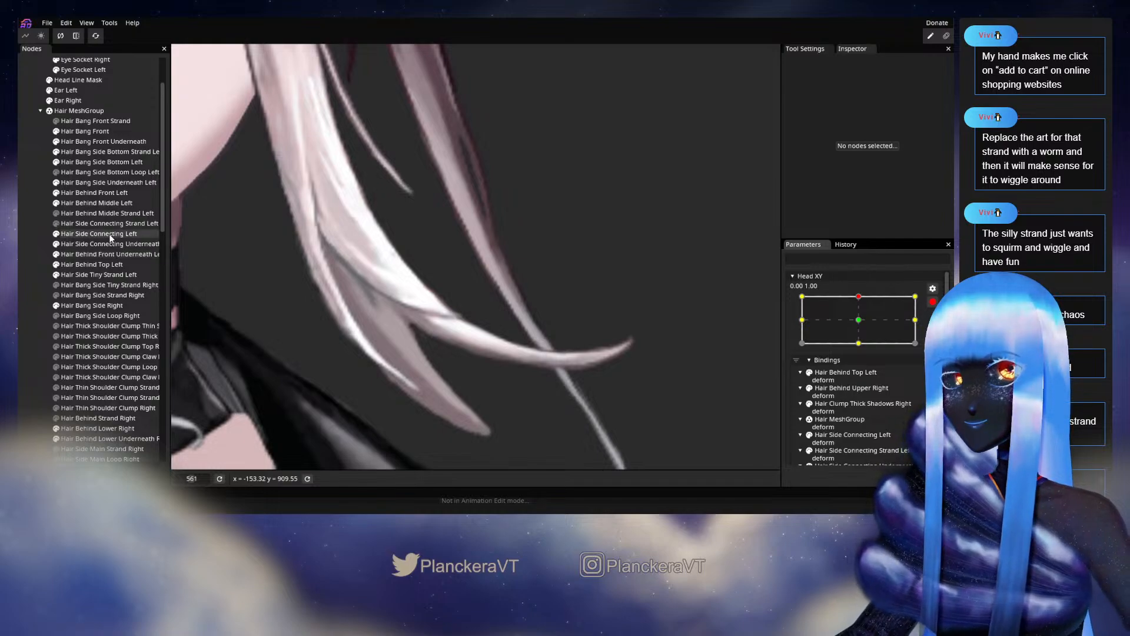
pyautogui.click(97, 202)
pyautogui.scroll(1, 531, 276)
pyautogui.scroll(1, 531, 275)
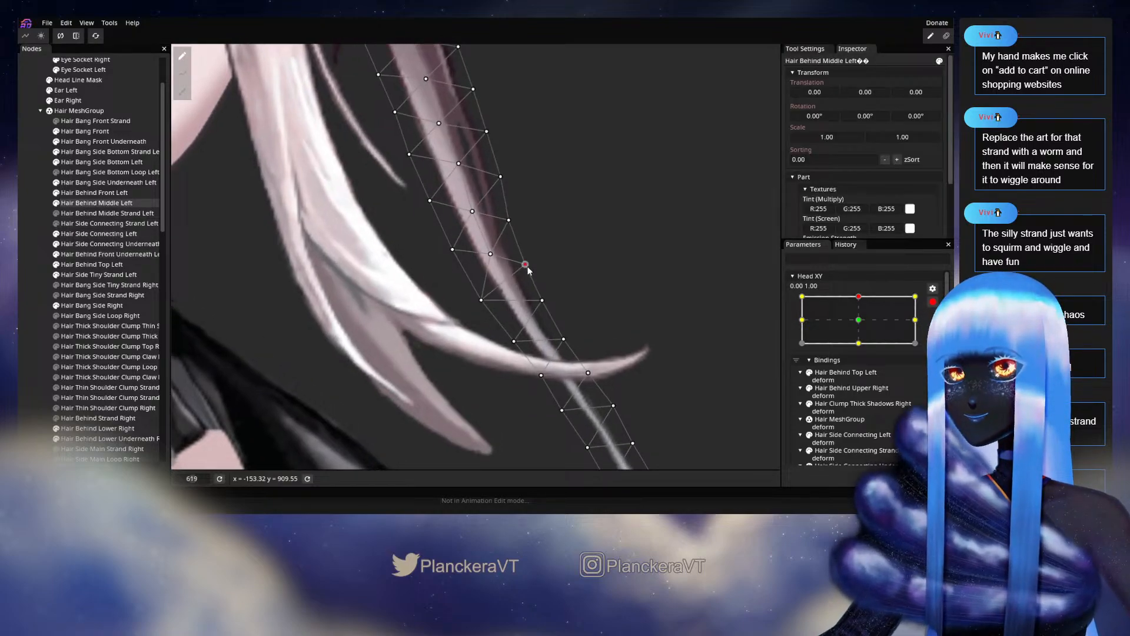
pyautogui.moveTo(524, 265); pyautogui.dragTo(526, 268)
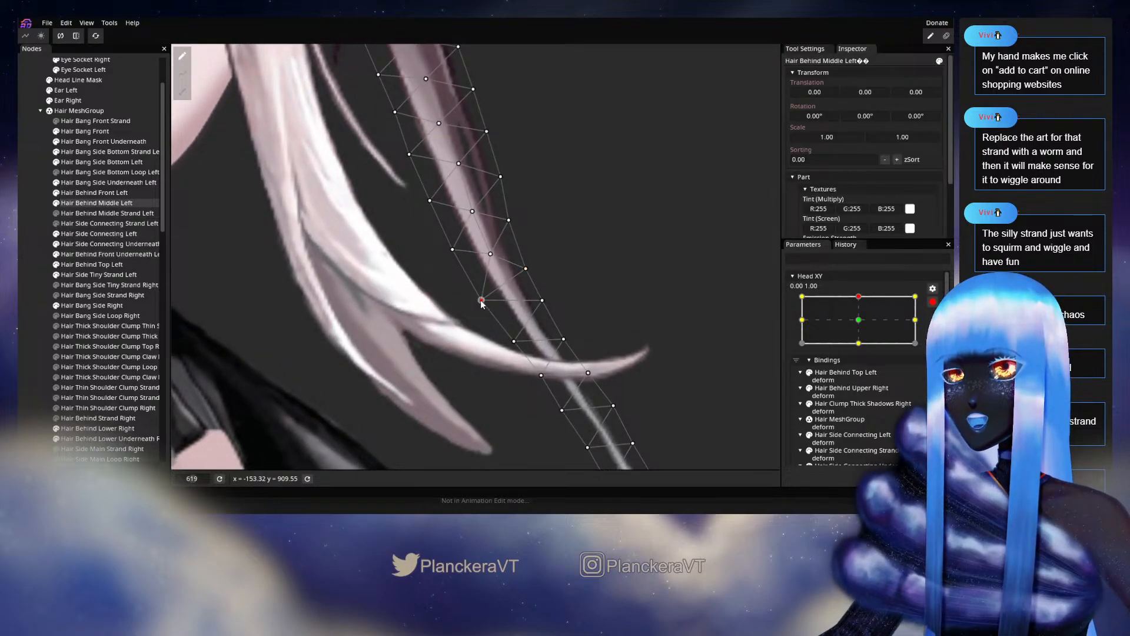
pyautogui.click(482, 300)
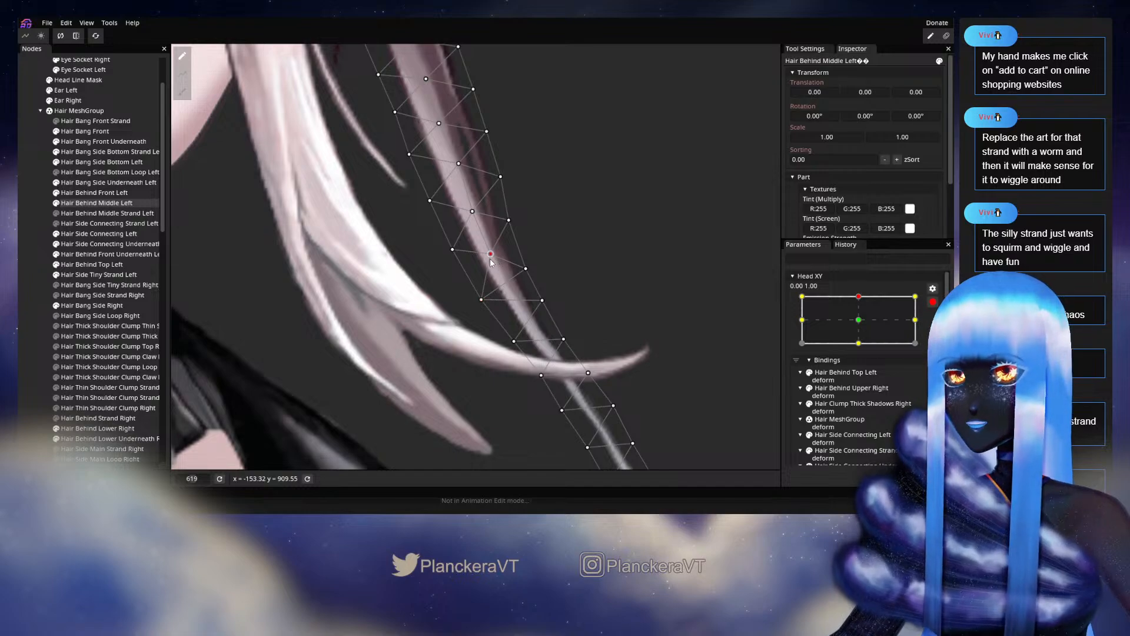
pyautogui.click(491, 254)
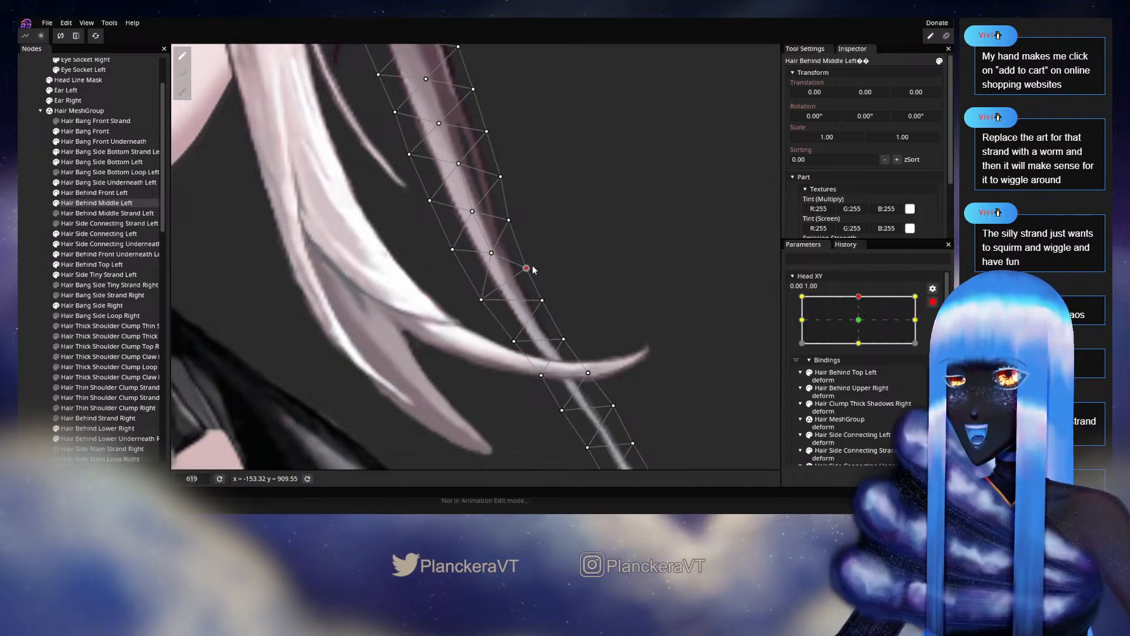
pyautogui.moveTo(533, 271); pyautogui.dragTo(533, 268)
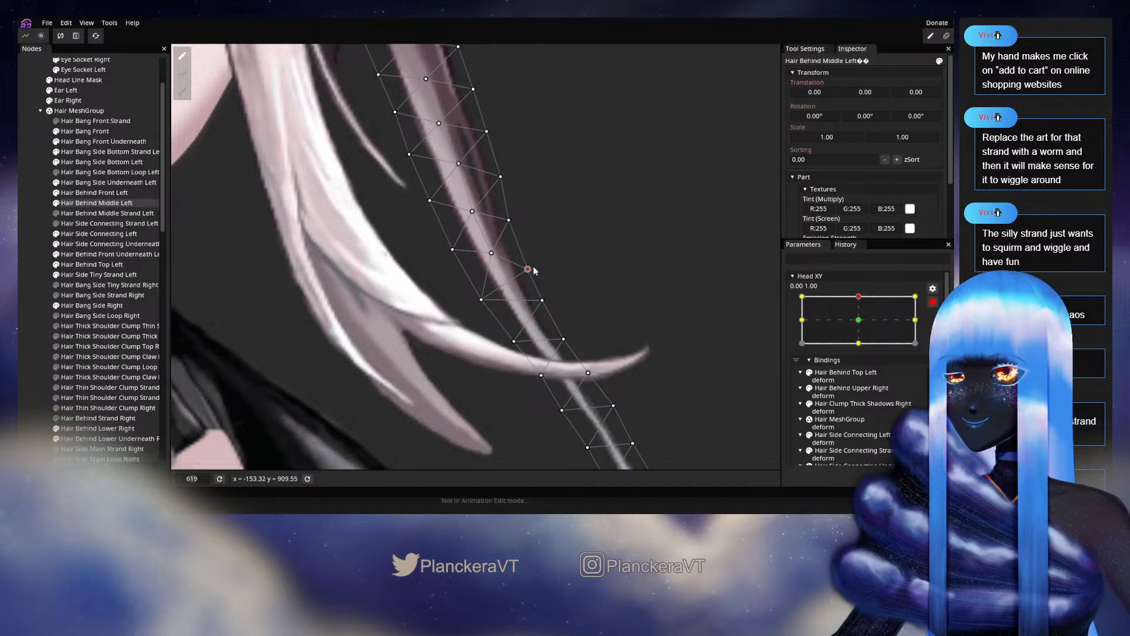
pyautogui.press('Escape')
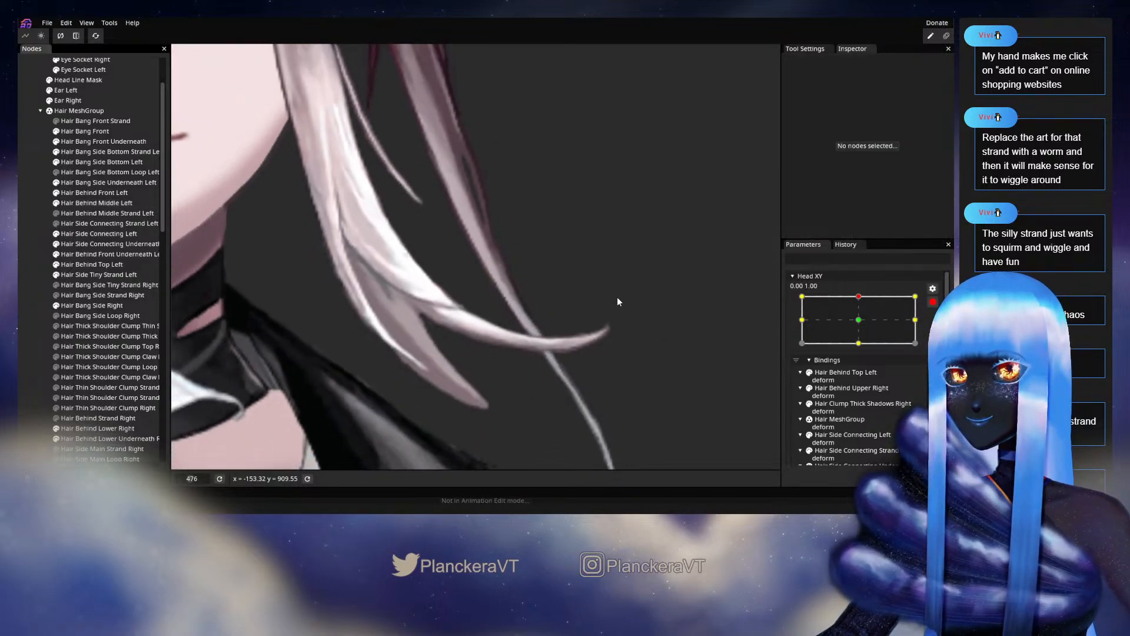
# - Scrub Head XY from 0.00, 1.00 to check the motion of the strand's lower section
pyautogui.scroll(-5, 620, 300)
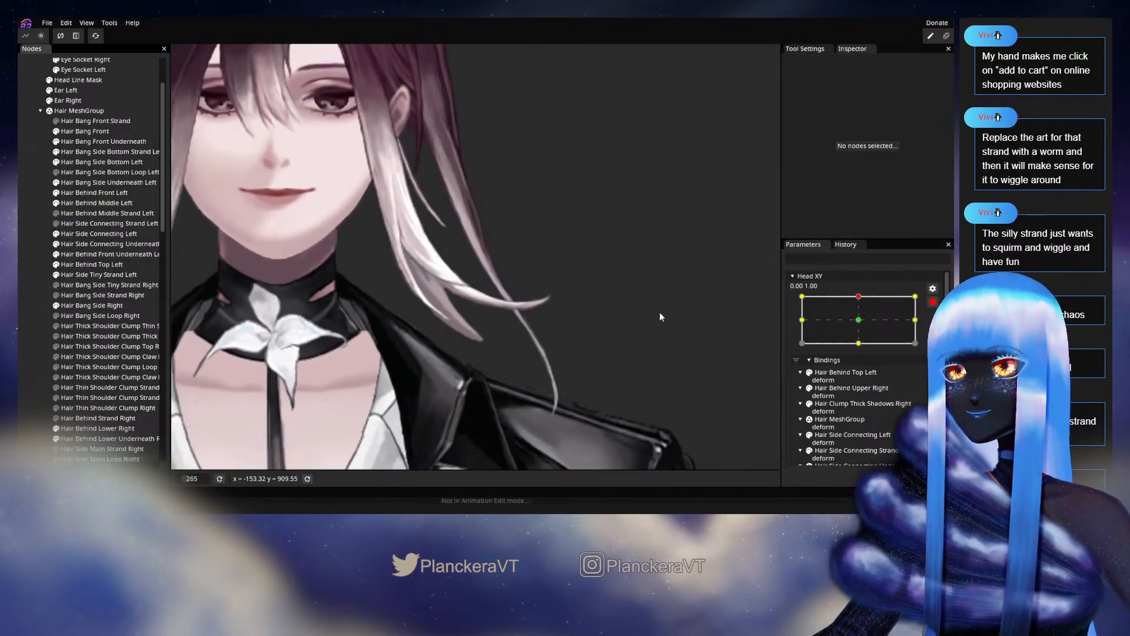
pyautogui.click(932, 302)
pyautogui.moveTo(862, 324)
pyautogui.mouseDown()
pyautogui.moveTo(864, 348)
pyautogui.moveTo(862, 323)
pyautogui.mouseUp()
# - Nudge the inner- and outer-edge vertices of Hair Behind Middle Left just above the white lock's tip at Head XY 0.00, 1.00, and deselect the part
pyautogui.scroll(4, 488, 326)
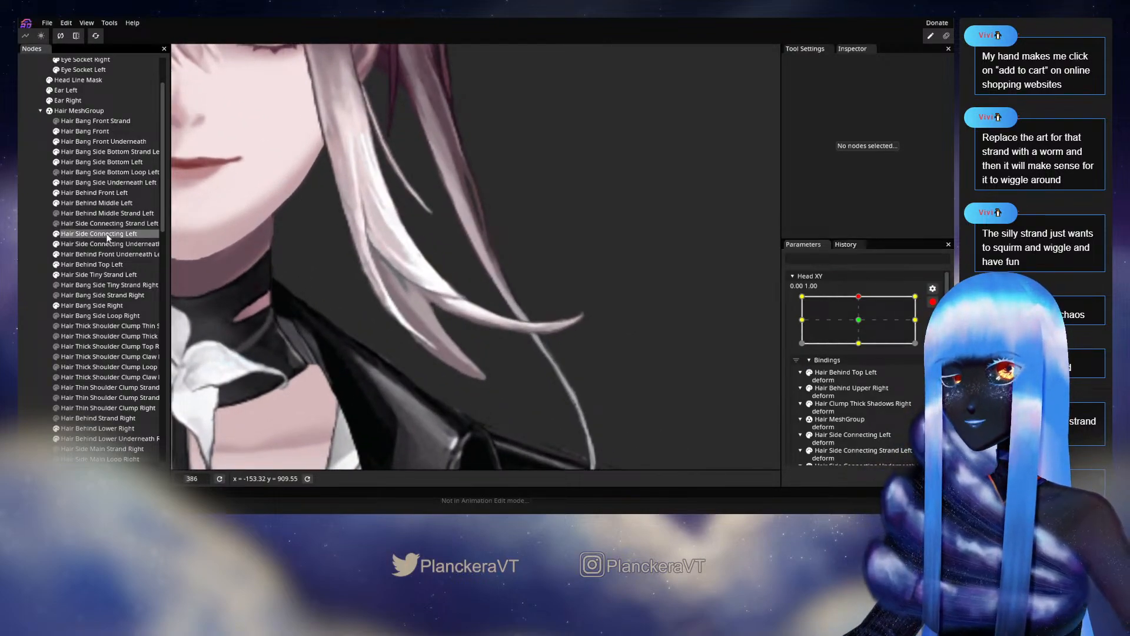
pyautogui.click(99, 233)
pyautogui.click(96, 203)
pyautogui.scroll(4, 551, 278)
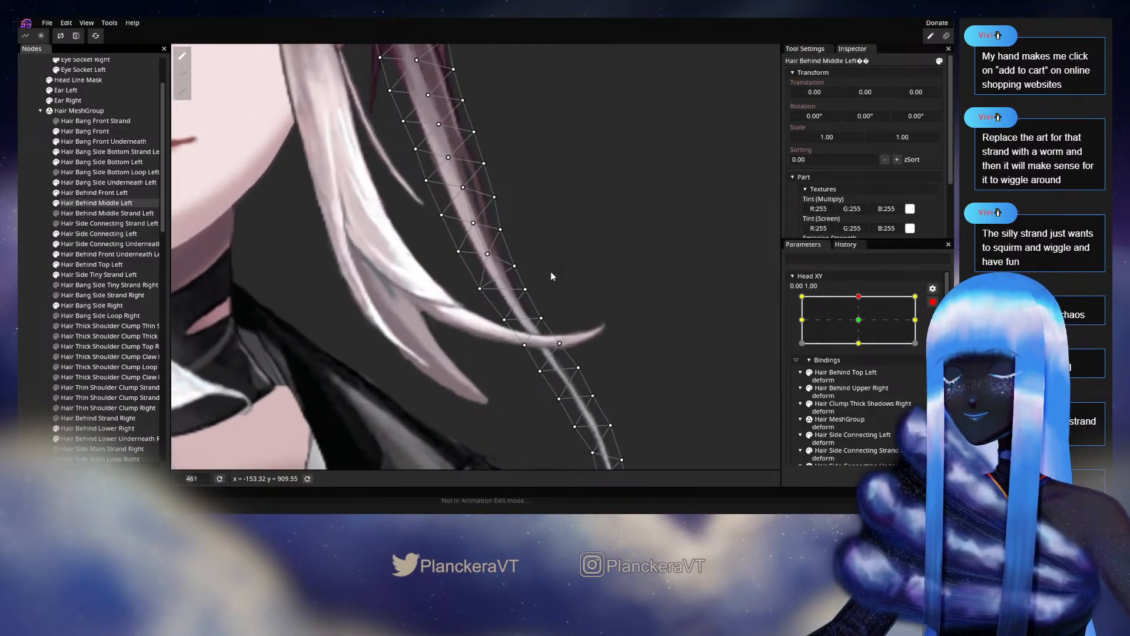
pyautogui.click(522, 268)
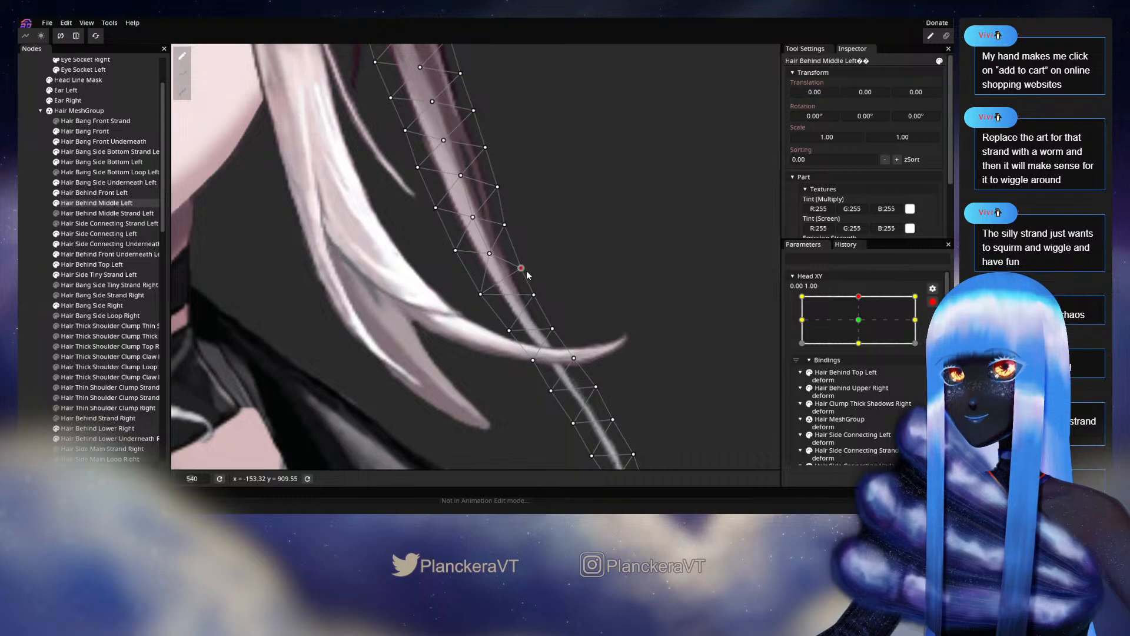
pyautogui.click(481, 294)
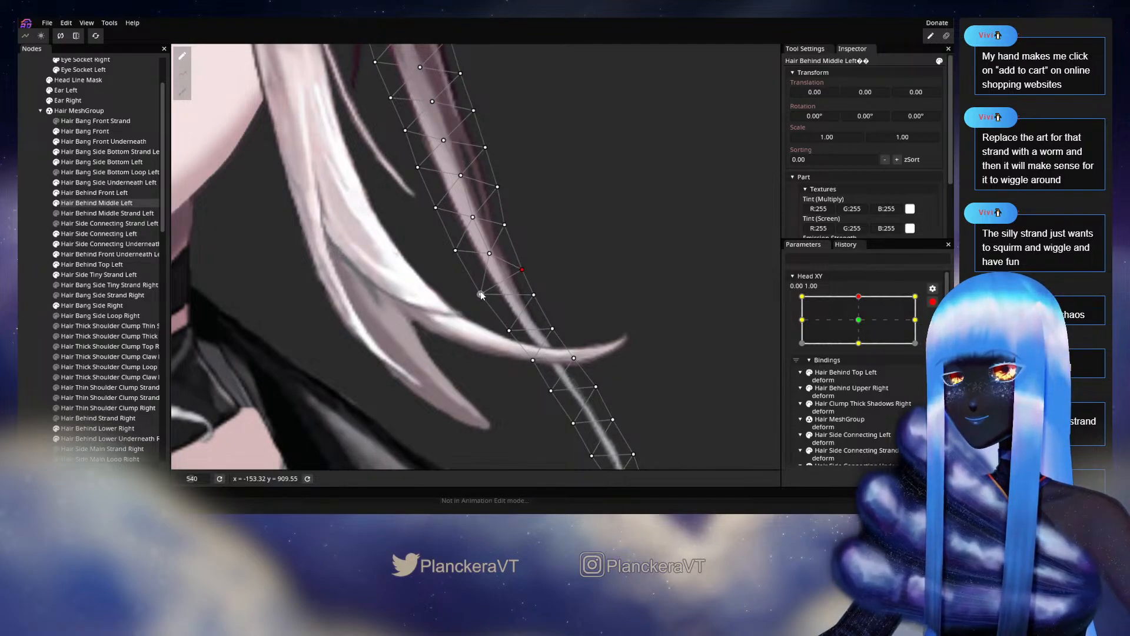
pyautogui.moveTo(484, 301); pyautogui.dragTo(486, 304)
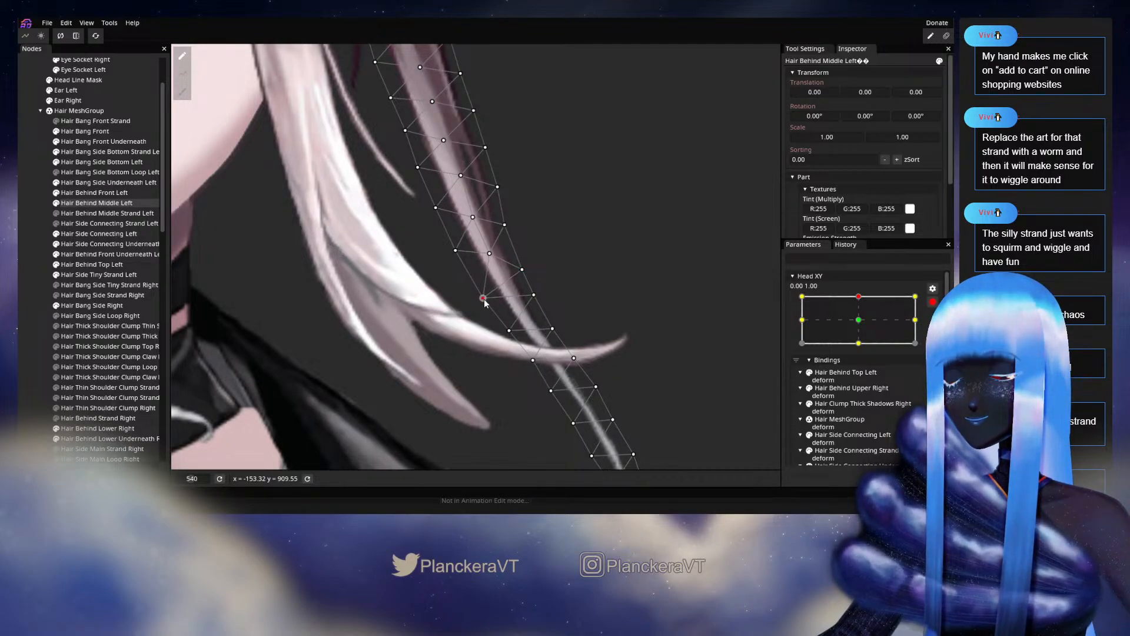
pyautogui.click(534, 295)
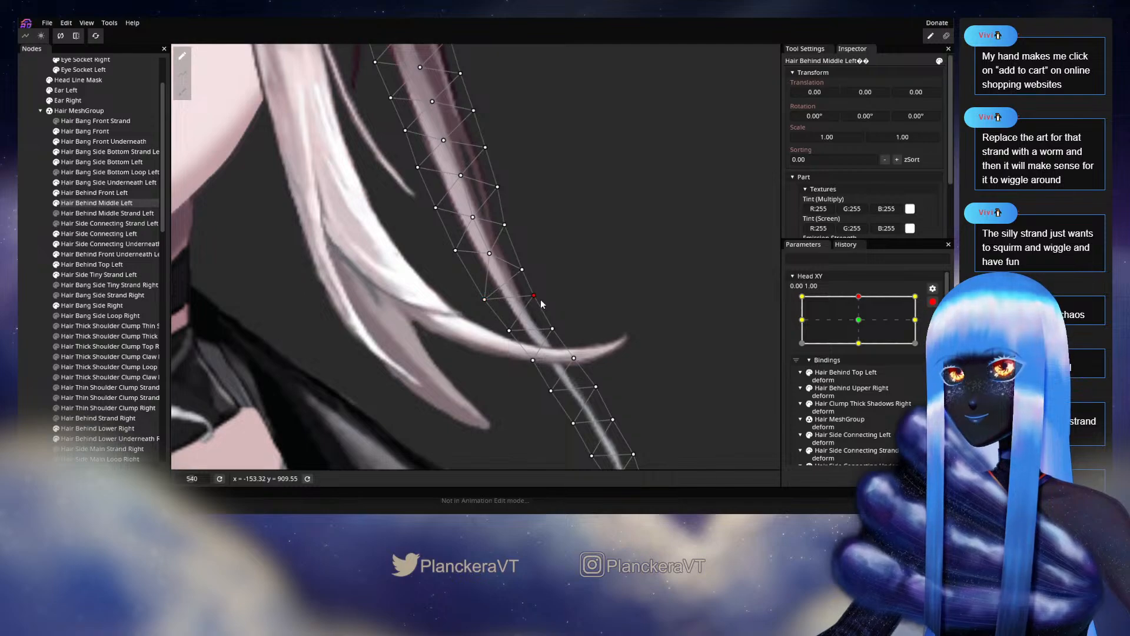
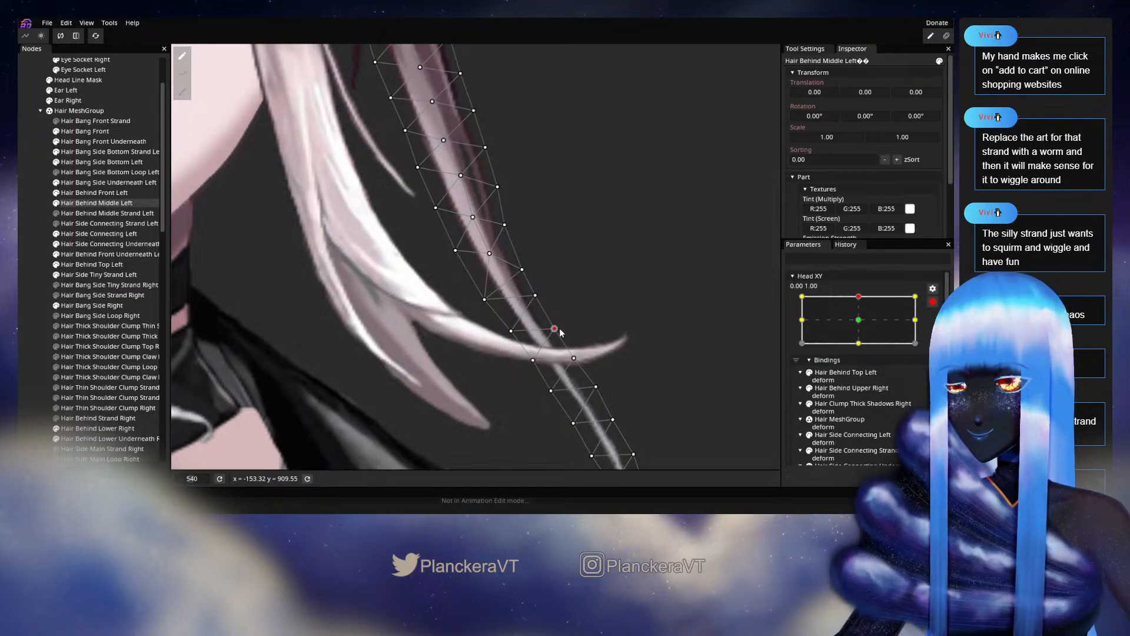
pyautogui.click(570, 324)
# - Stop editing the keypoint, move Head XY to -1.00, 1.00 and check how the strand behind the ear follows the head
pyautogui.scroll(-5, 570, 324)
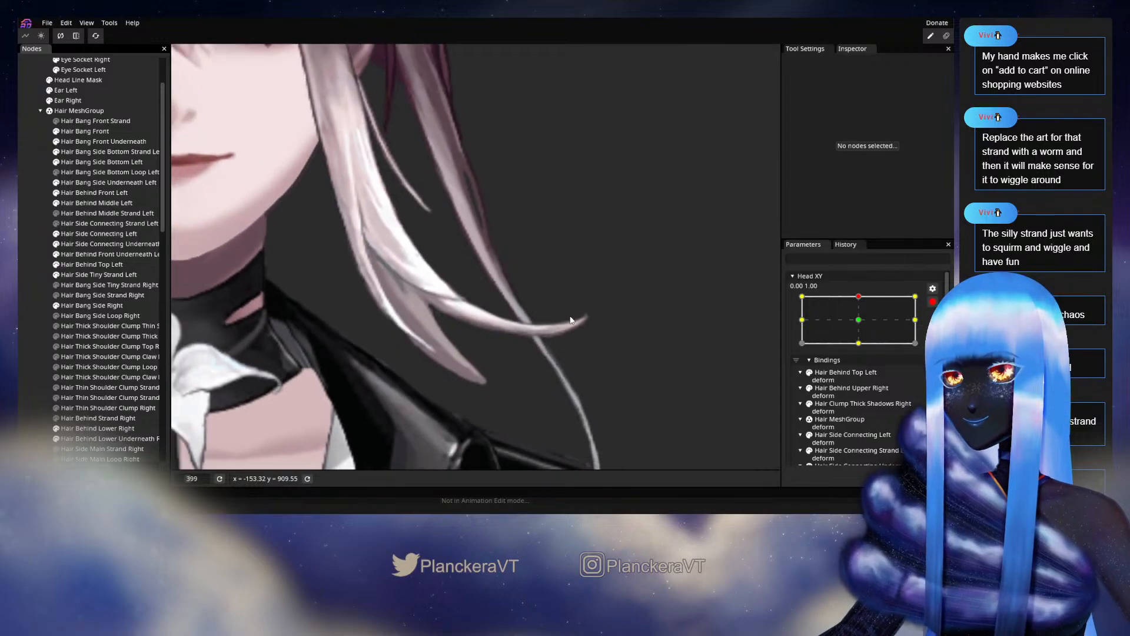
pyautogui.scroll(-4, 570, 321)
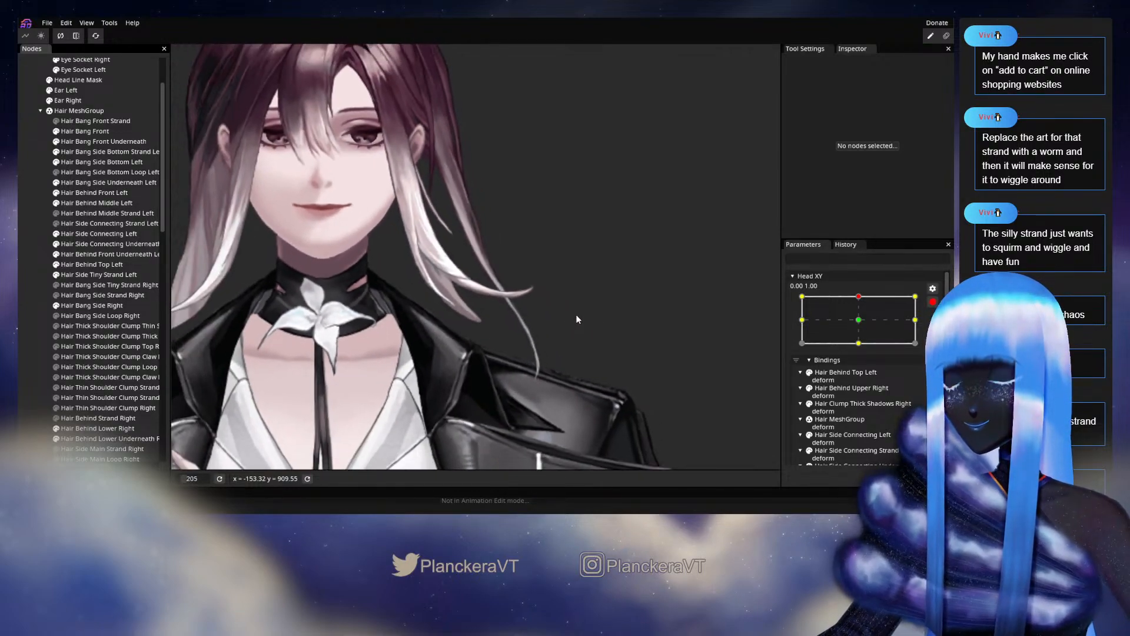
pyautogui.click(932, 302)
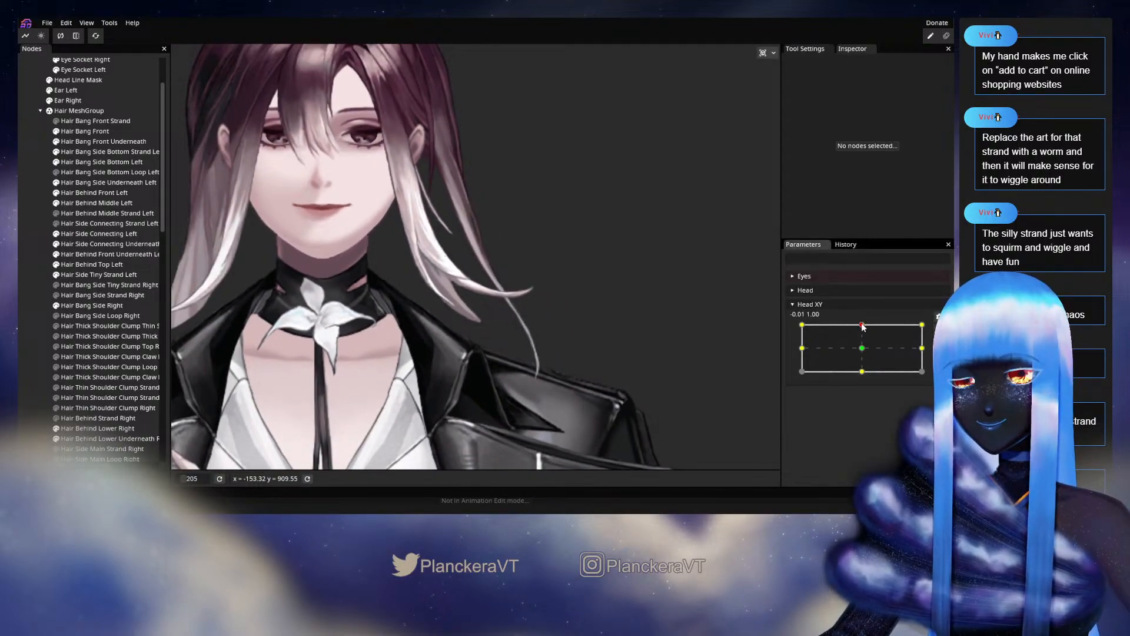
pyautogui.moveTo(863, 327); pyautogui.dragTo(794, 320)
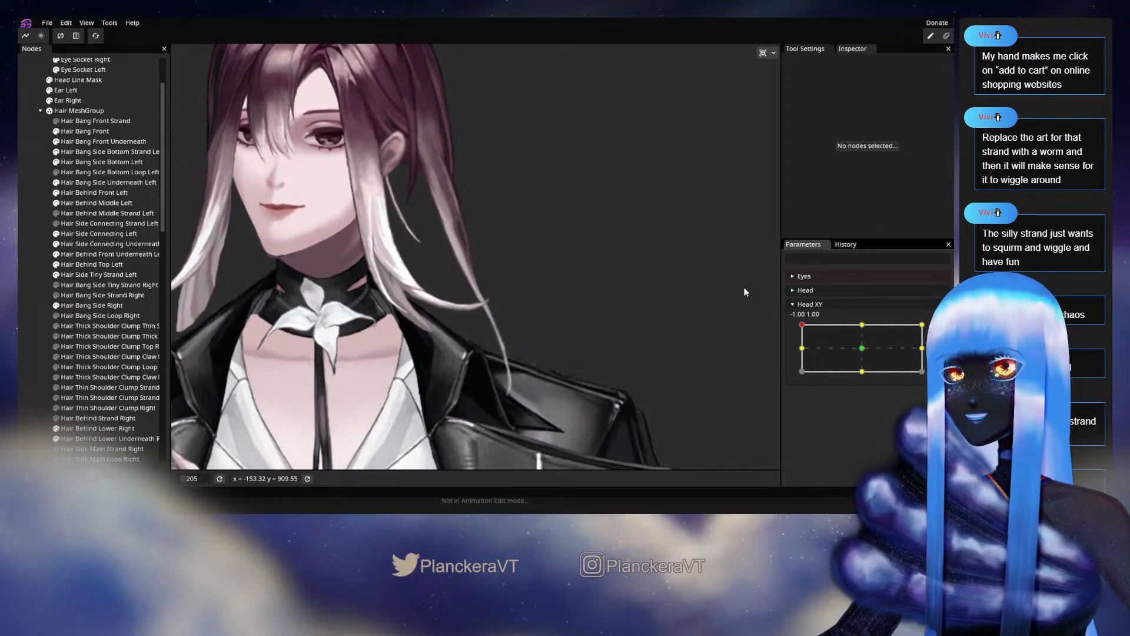
pyautogui.scroll(4, 624, 283)
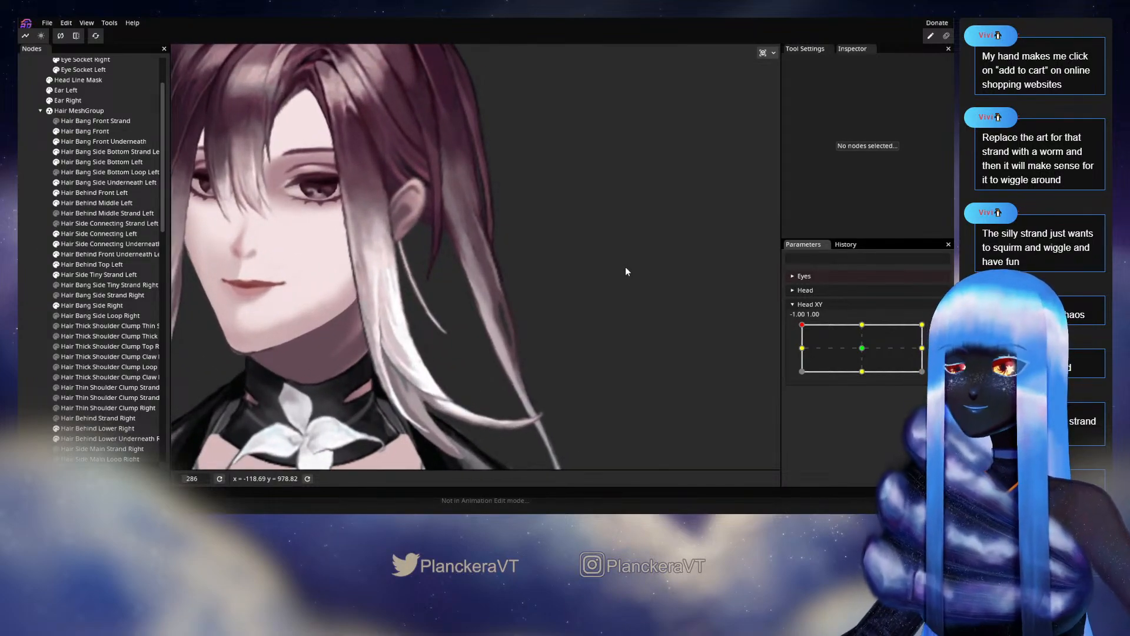
pyautogui.scroll(1, 626, 270)
pyautogui.scroll(2, 627, 270)
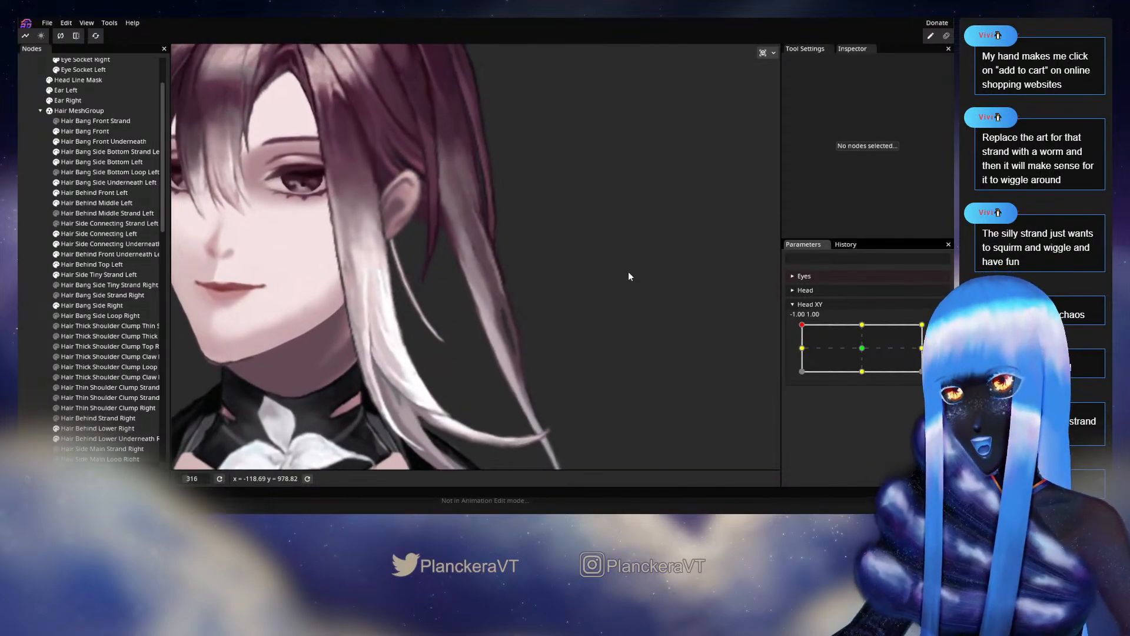
pyautogui.scroll(-2, 626, 283)
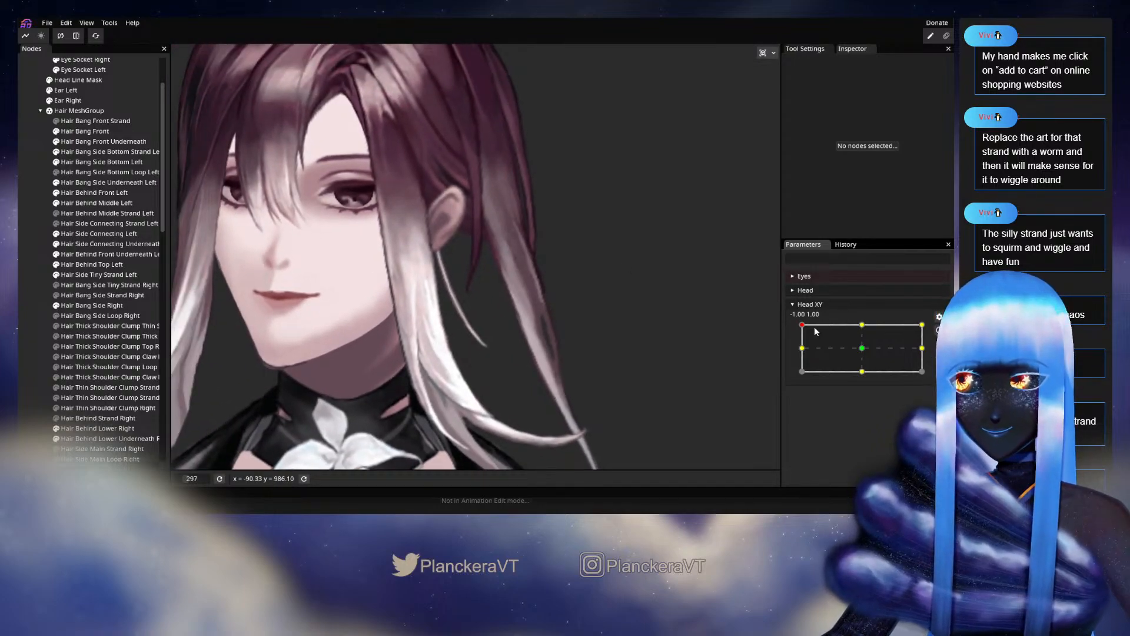
pyautogui.moveTo(802, 328)
pyautogui.mouseDown()
pyautogui.moveTo(864, 328)
pyautogui.moveTo(796, 318)
pyautogui.mouseUp()
# - Nudge two outer-edge vertices of Hair Behind Middle Left at ear level at Head XY -1.00, 1.00, and scrub Head XY to check the motion
pyautogui.click(932, 330)
pyautogui.scroll(4, 528, 295)
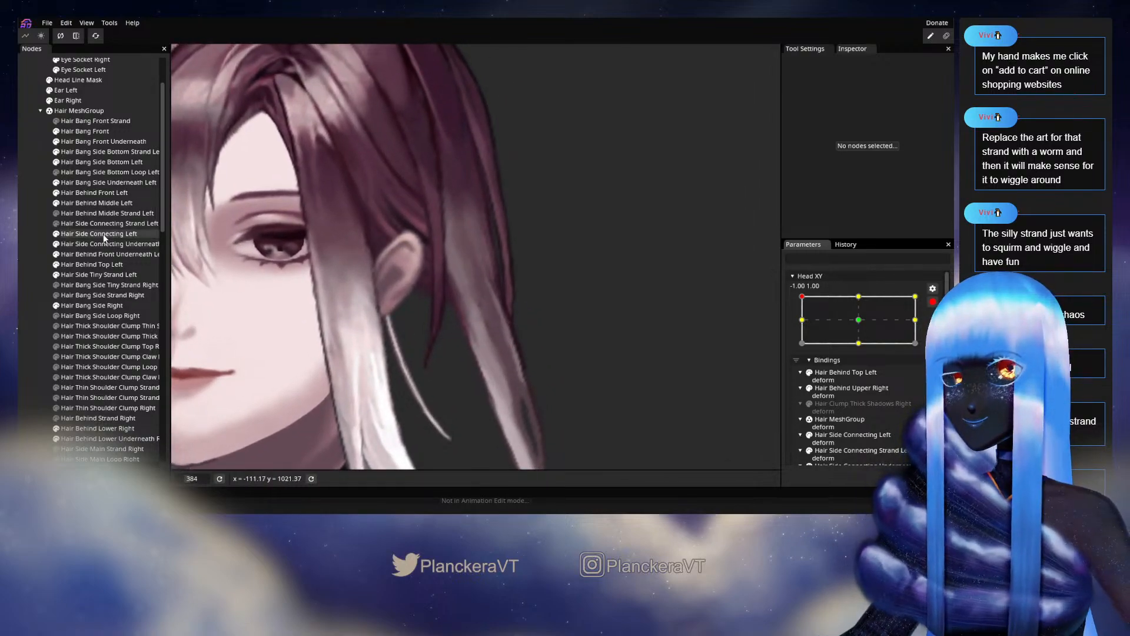
pyautogui.click(92, 203)
pyautogui.scroll(2, 486, 294)
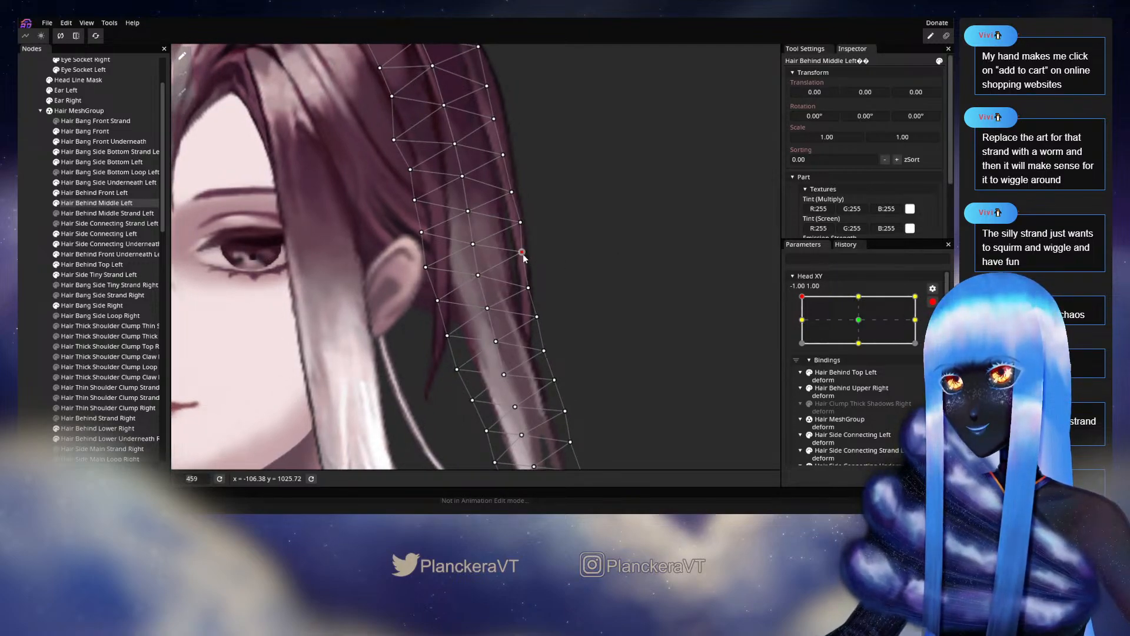
pyautogui.click(521, 253)
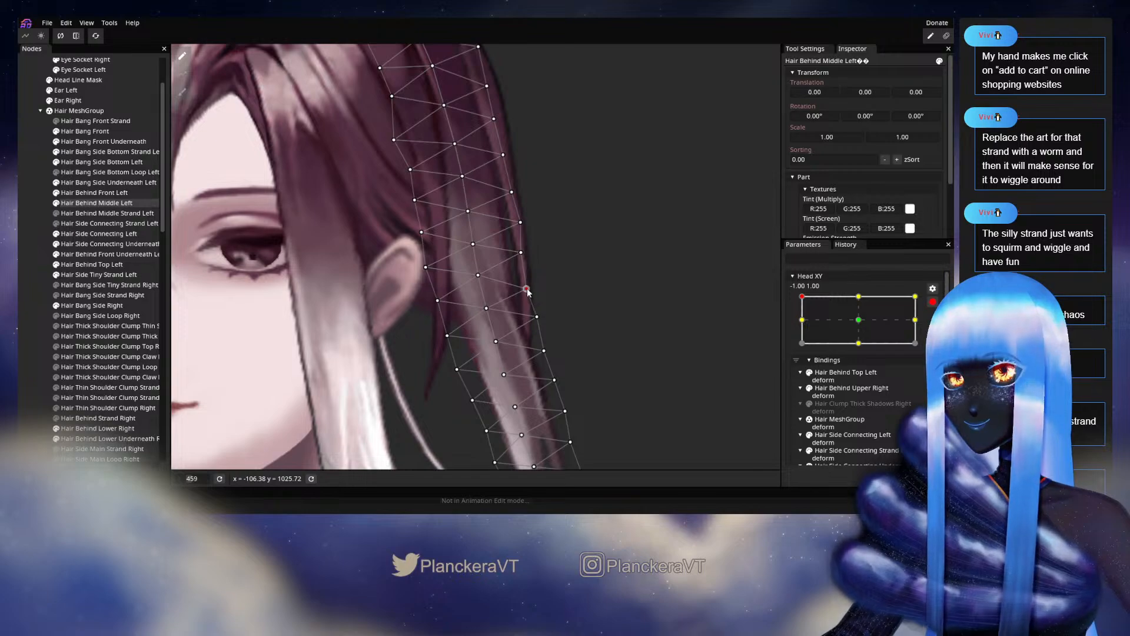
pyautogui.click(394, 292)
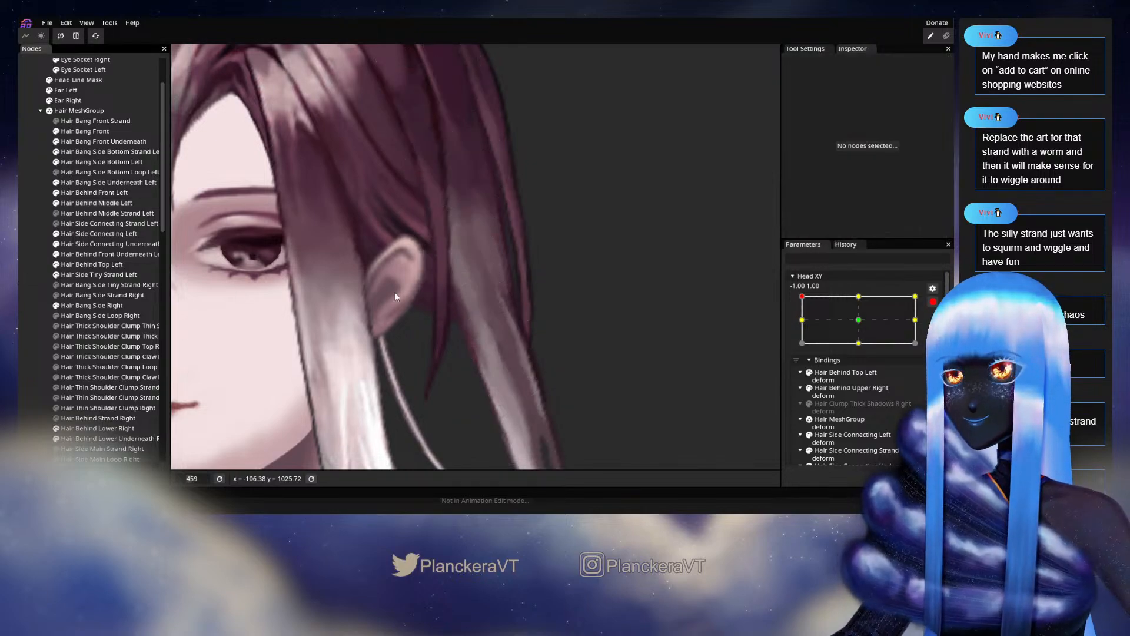
pyautogui.scroll(-5, 598, 318)
pyautogui.click(933, 302)
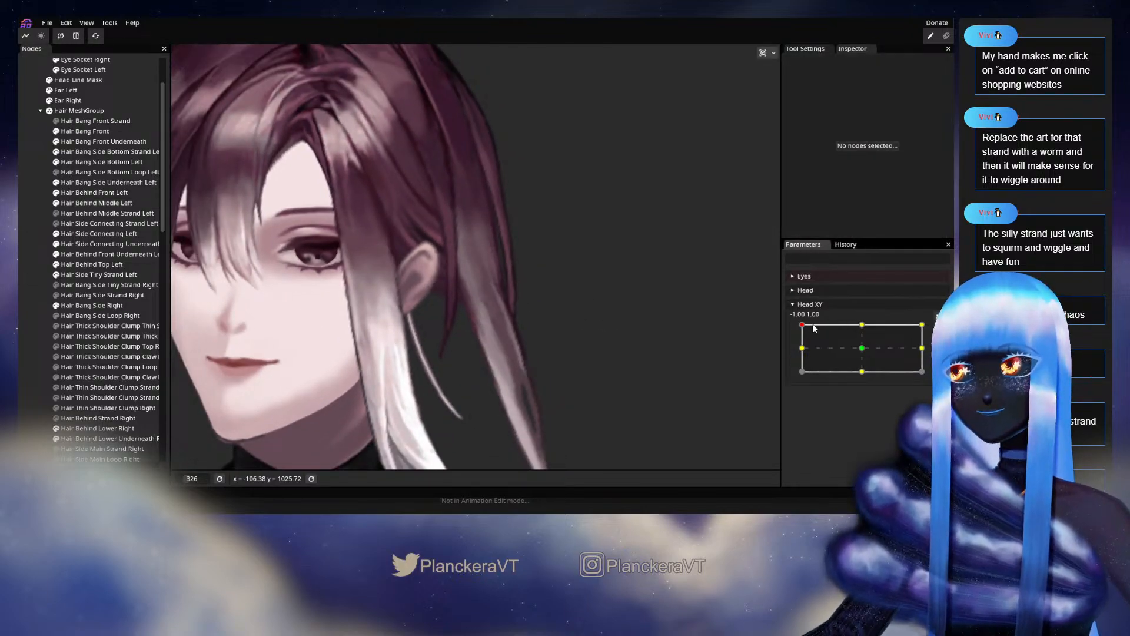
pyautogui.moveTo(805, 329)
pyautogui.mouseDown()
pyautogui.moveTo(860, 326)
pyautogui.moveTo(801, 325)
pyautogui.mouseUp()
# - Adjust the single outer-edge vertex of Hair Behind Middle Left beside the upper ear at Head XY -1.00, 1.00, and recheck the strand by scrubbing
pyautogui.scroll(3, 398, 302)
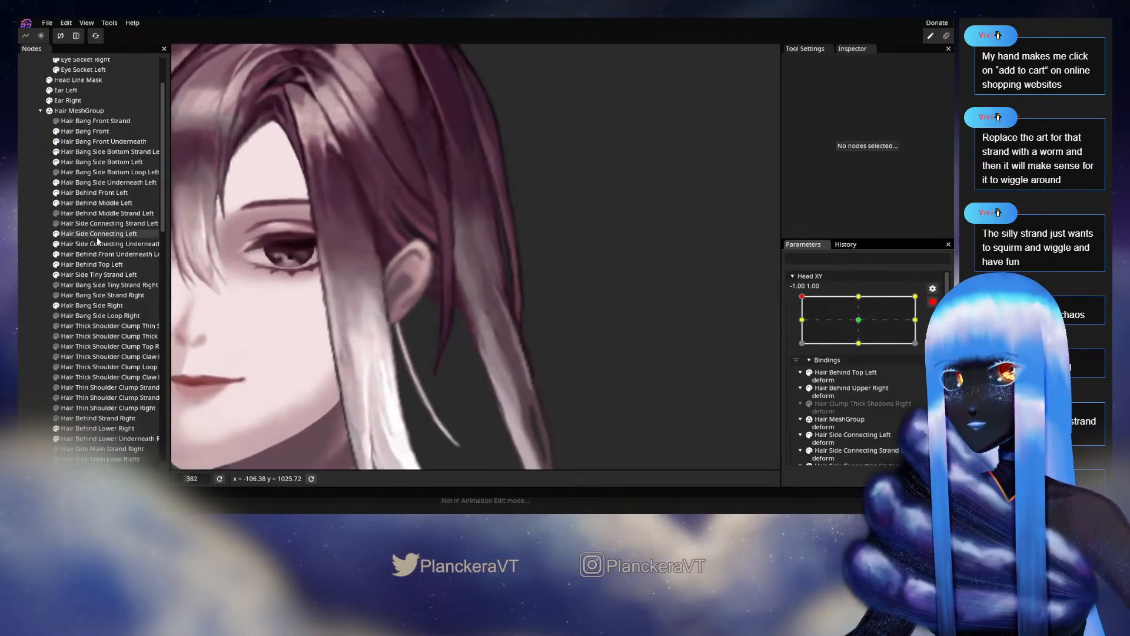
pyautogui.click(98, 234)
pyautogui.click(100, 202)
pyautogui.scroll(5, 533, 266)
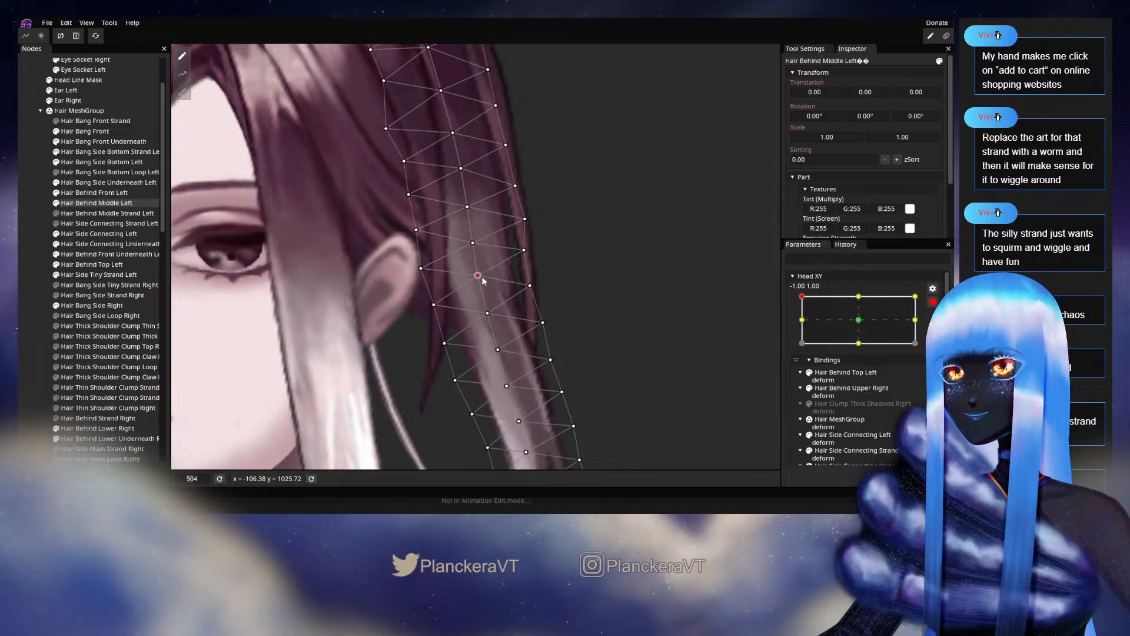
pyautogui.click(524, 251)
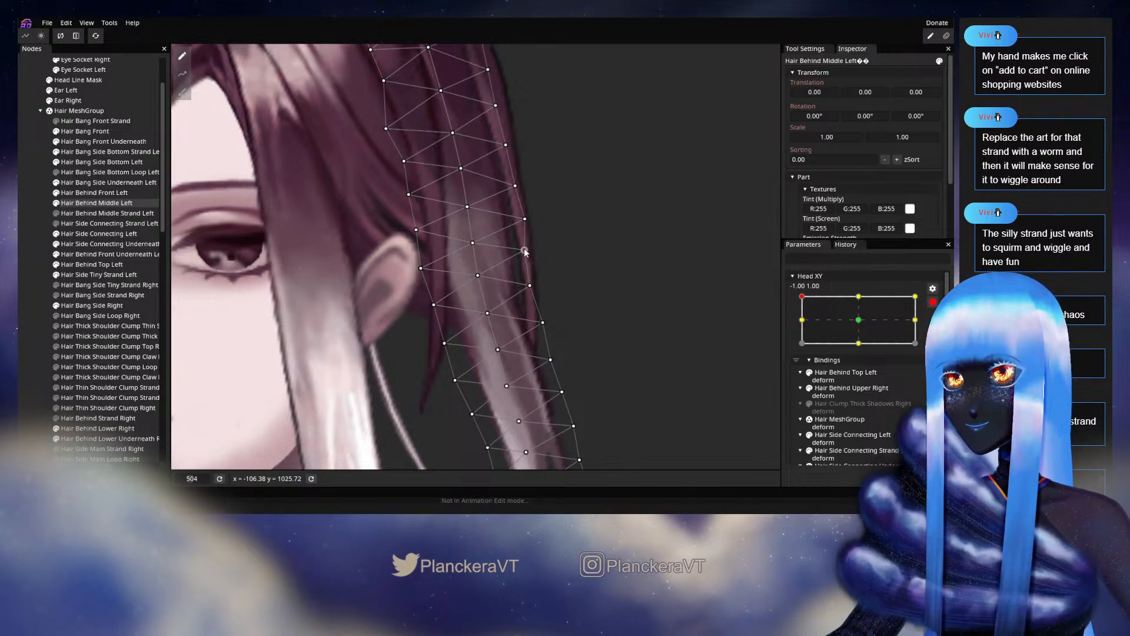
pyautogui.click(726, 289)
pyautogui.scroll(-4, 628, 292)
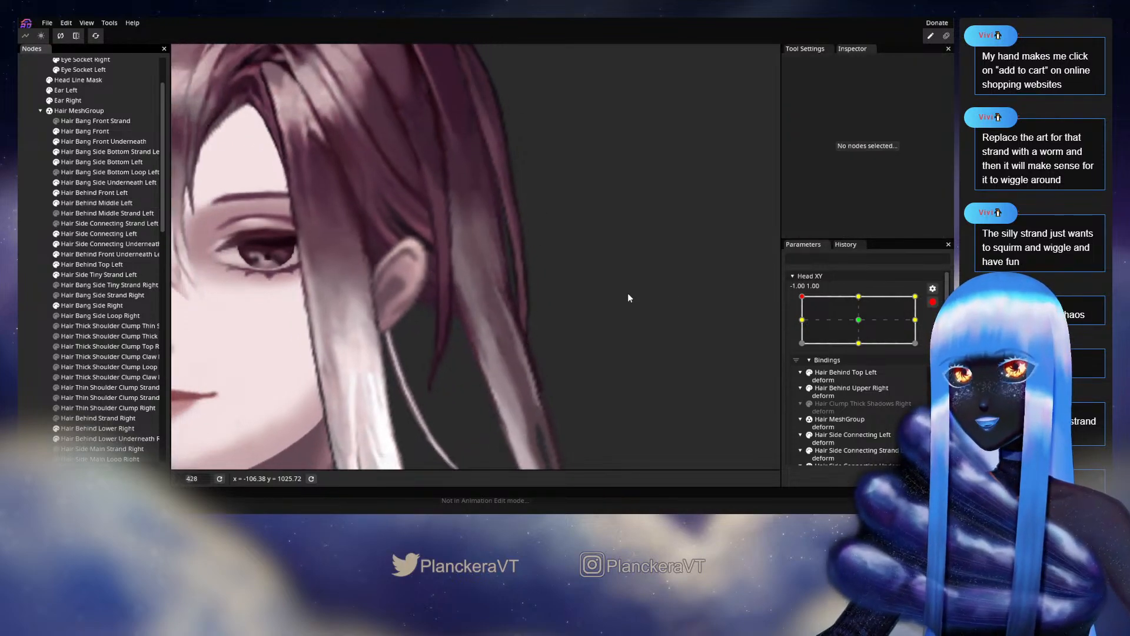
pyautogui.click(933, 301)
pyautogui.moveTo(804, 325)
pyautogui.mouseDown()
pyautogui.moveTo(849, 323)
pyautogui.moveTo(794, 318)
pyautogui.mouseUp()
# - Refine several outer-edge vertices and a centre vertex of Hair Behind Middle Left beside the ear at Head XY -1.00, 1.00, and scrub to check
pyautogui.scroll(3, 414, 260)
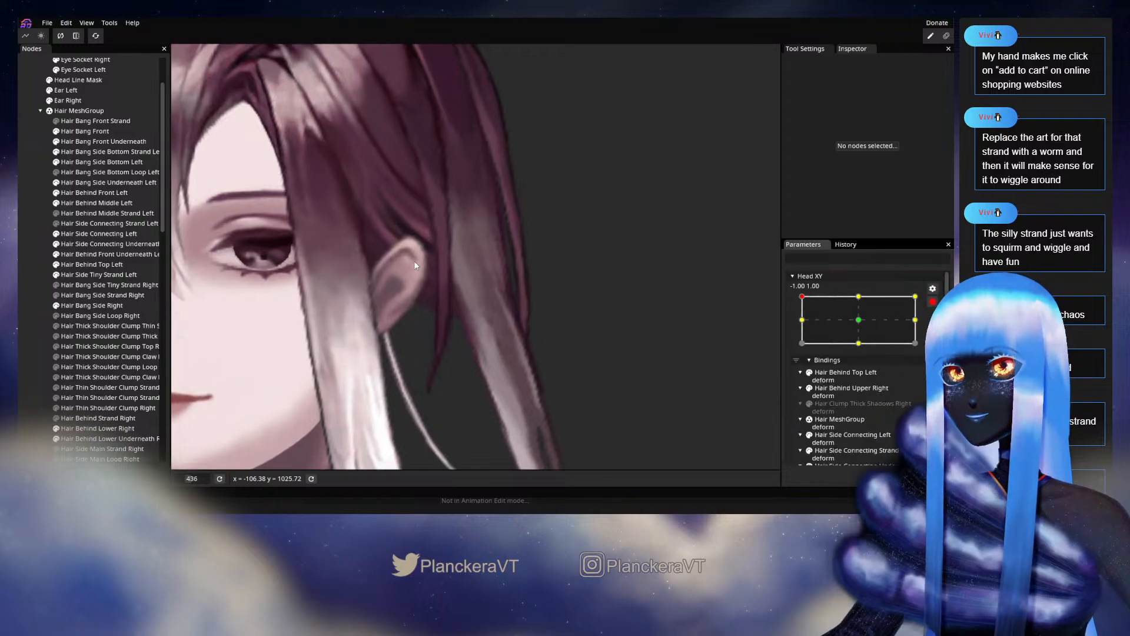
pyautogui.click(109, 234)
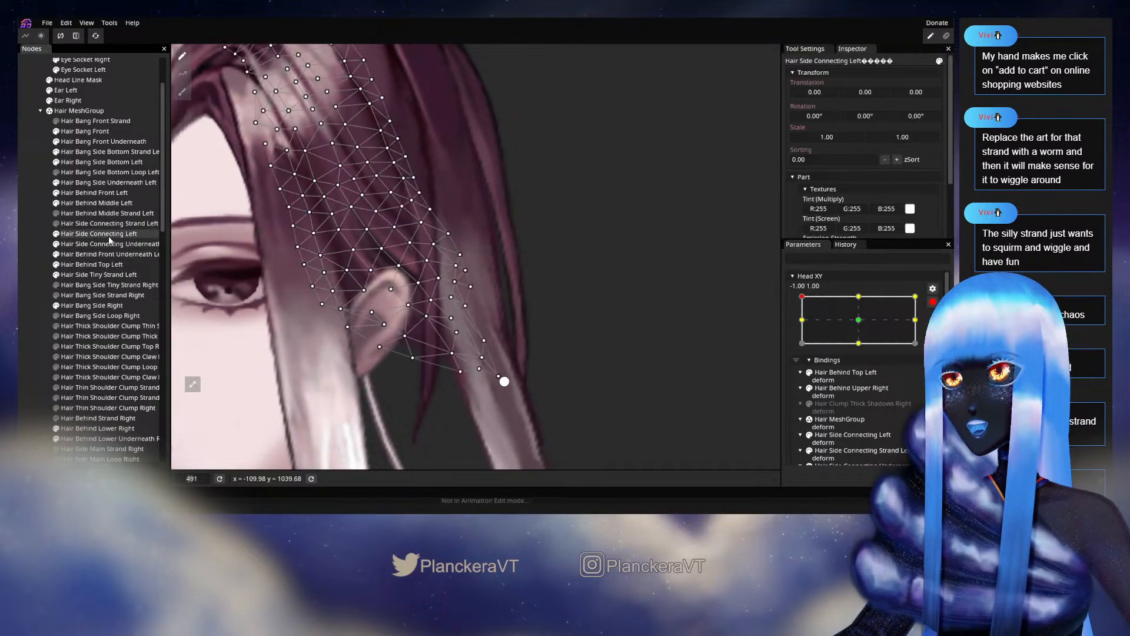
pyautogui.click(97, 203)
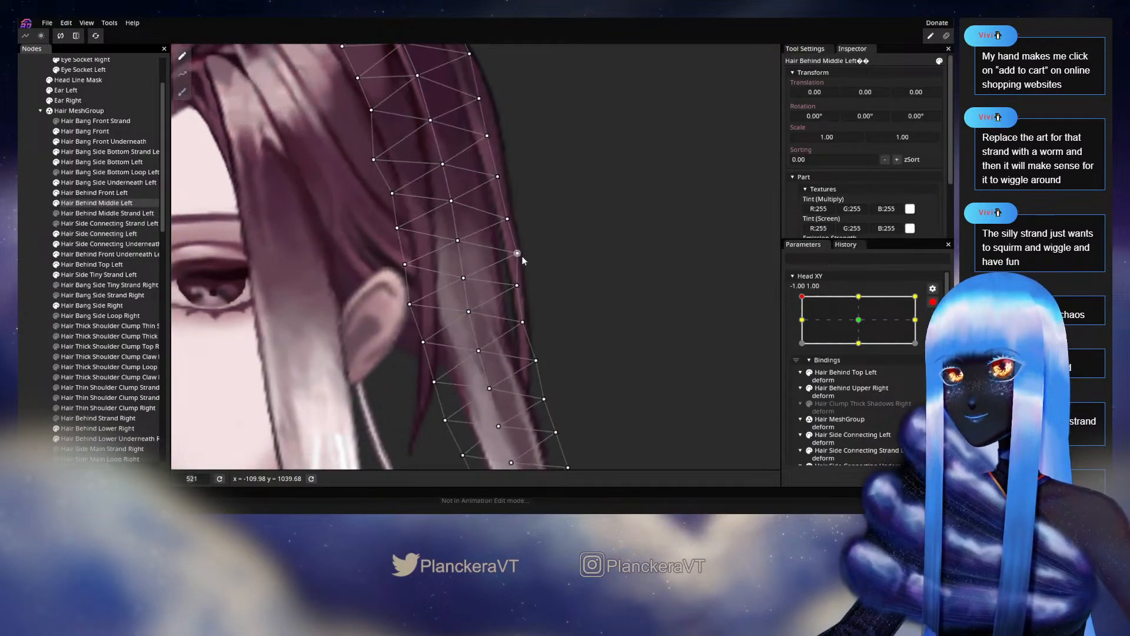
pyautogui.scroll(2, 464, 281)
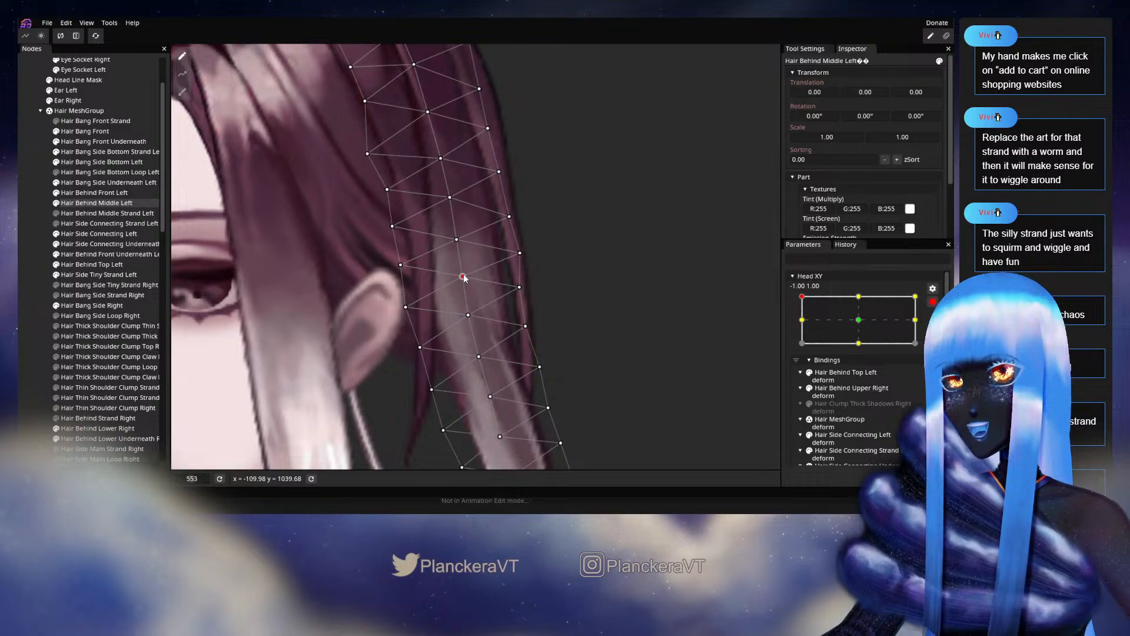
pyautogui.click(518, 250)
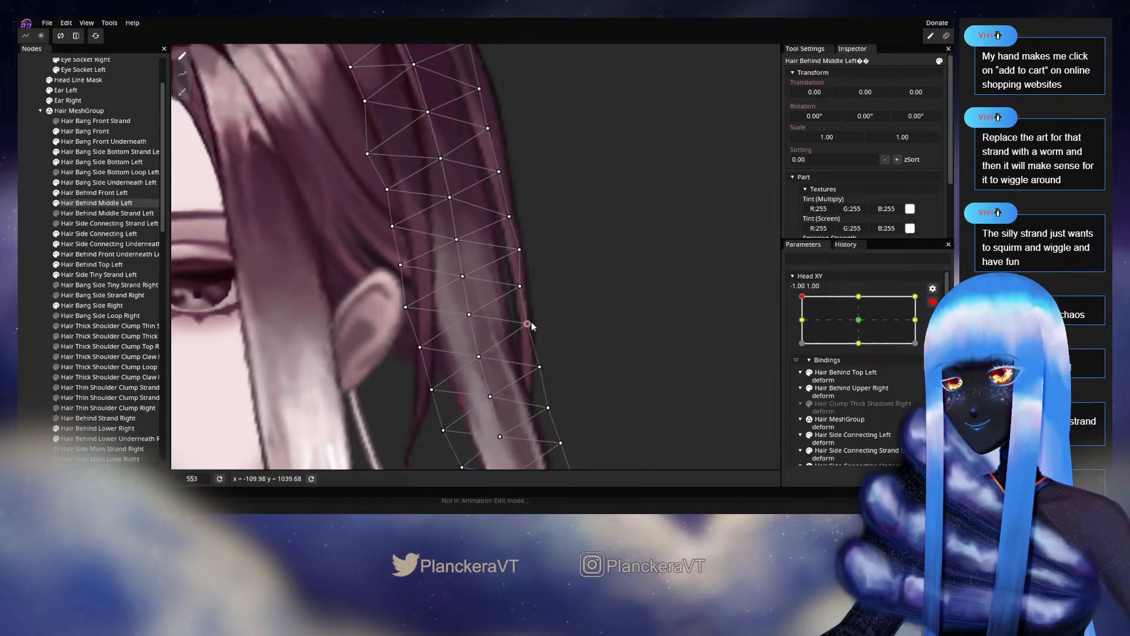
pyautogui.scroll(-2, 514, 302)
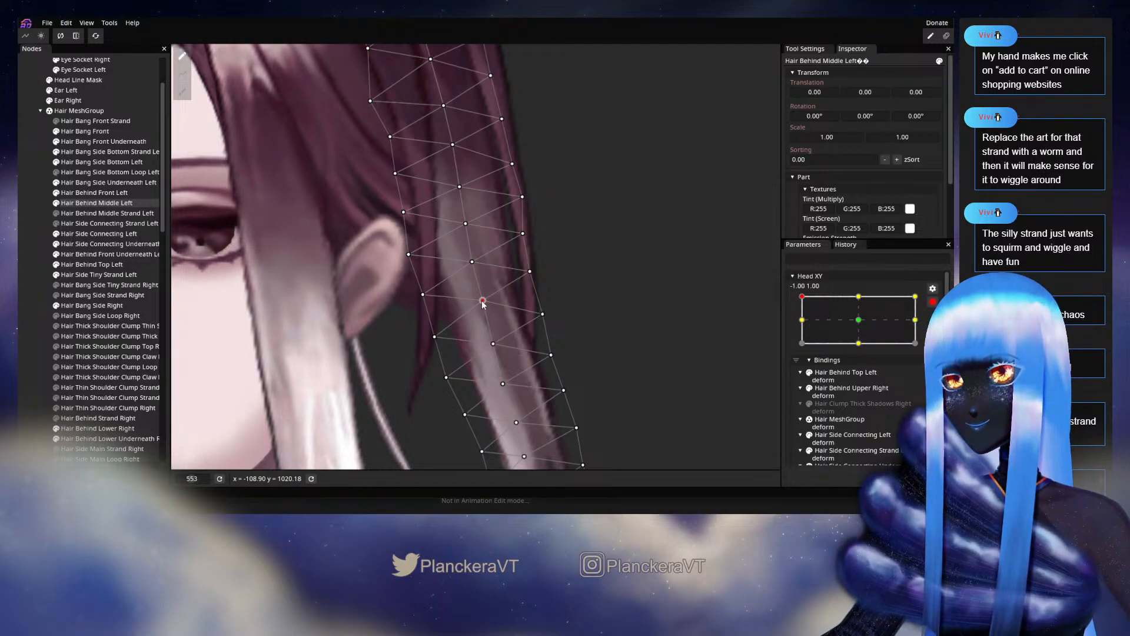
pyautogui.click(595, 312)
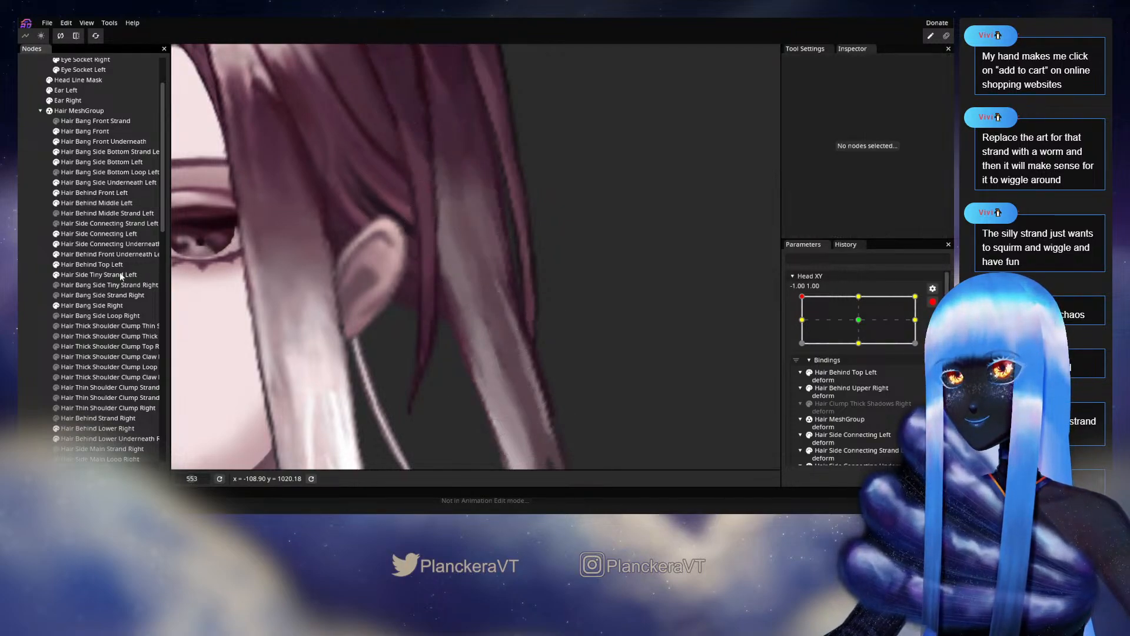
pyautogui.scroll(-2, 595, 312)
pyautogui.moveTo(802, 325)
pyautogui.mouseDown()
pyautogui.moveTo(832, 320)
pyautogui.moveTo(802, 324)
pyautogui.mouseUp()
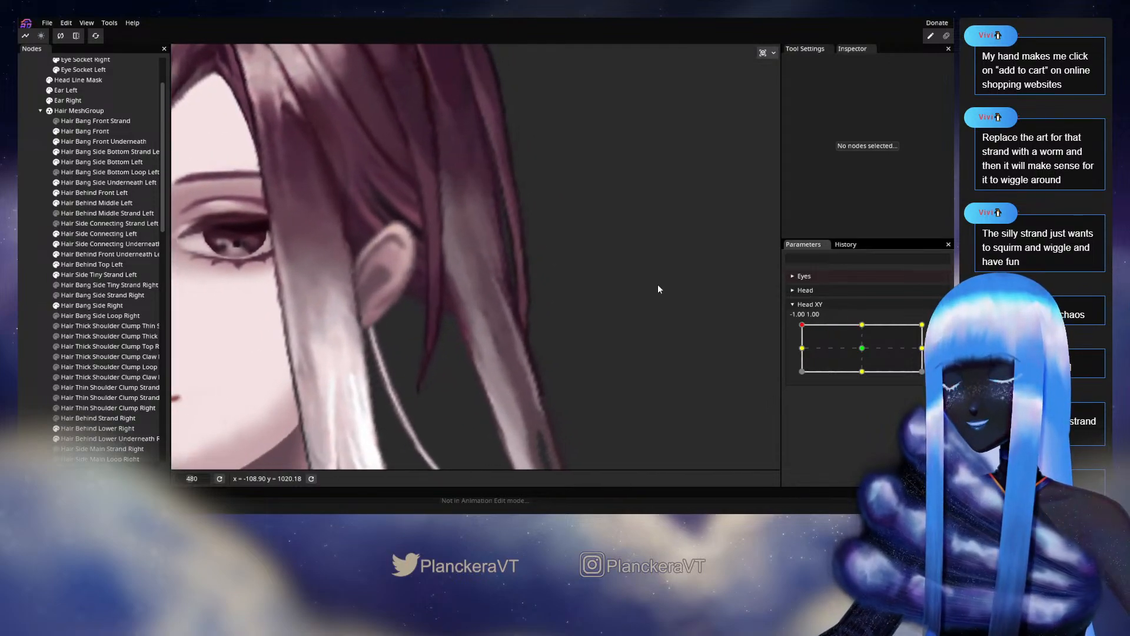
# - Fine-tune several outer-edge vertices of Hair Behind Middle Left beside the ear at Head XY -1.00, 1.00, and scrub toward 0.00, 1.00 to check
pyautogui.click(96, 202)
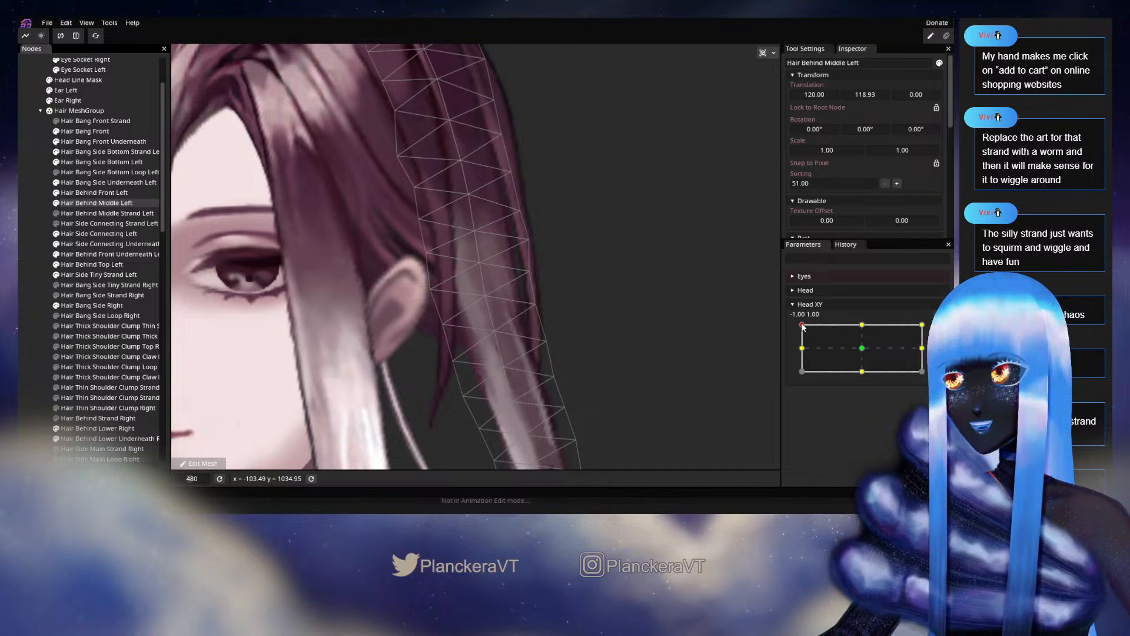
pyautogui.moveTo(802, 325)
pyautogui.mouseDown()
pyautogui.moveTo(859, 325)
pyautogui.moveTo(802, 324)
pyautogui.mouseUp()
pyautogui.click(939, 329)
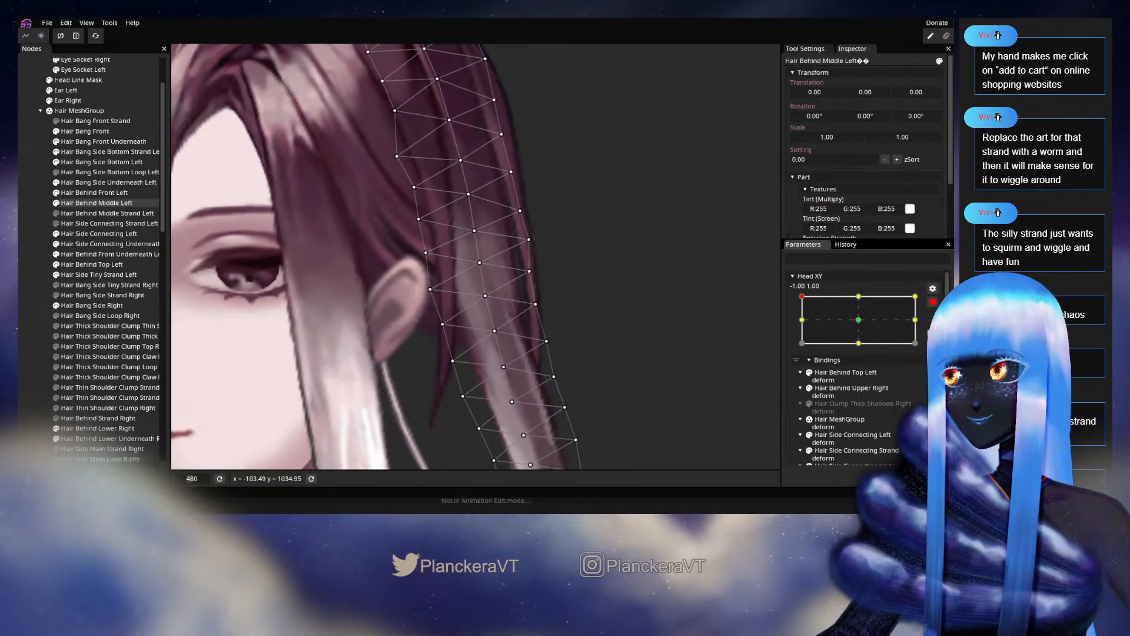
pyautogui.scroll(2, 536, 254)
pyautogui.moveTo(537, 236); pyautogui.dragTo(536, 235)
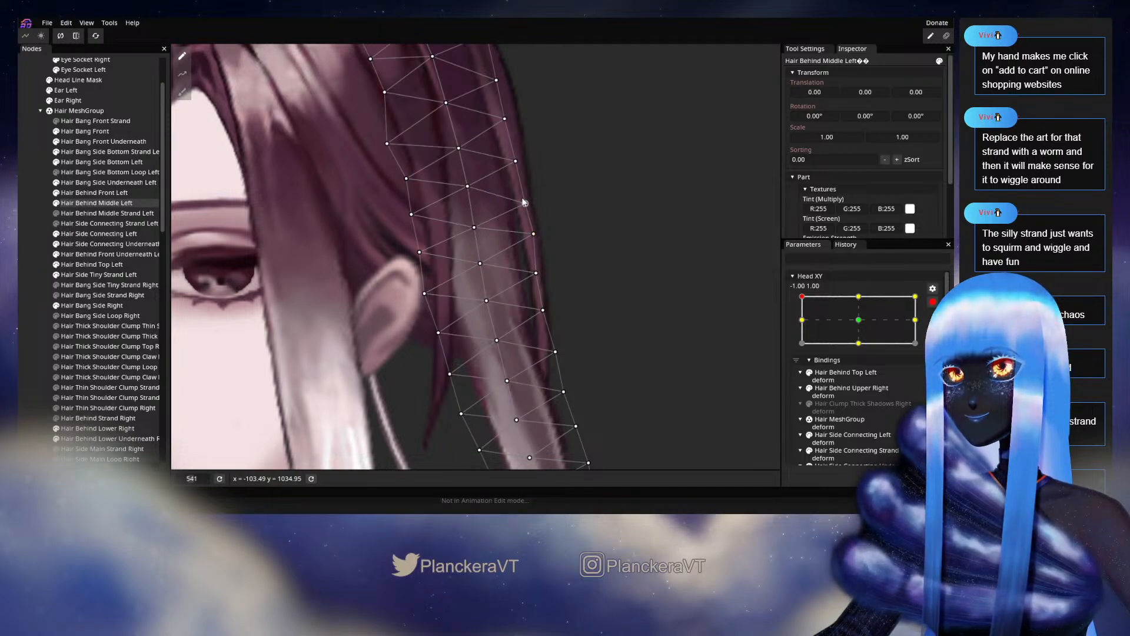
pyautogui.click(536, 273)
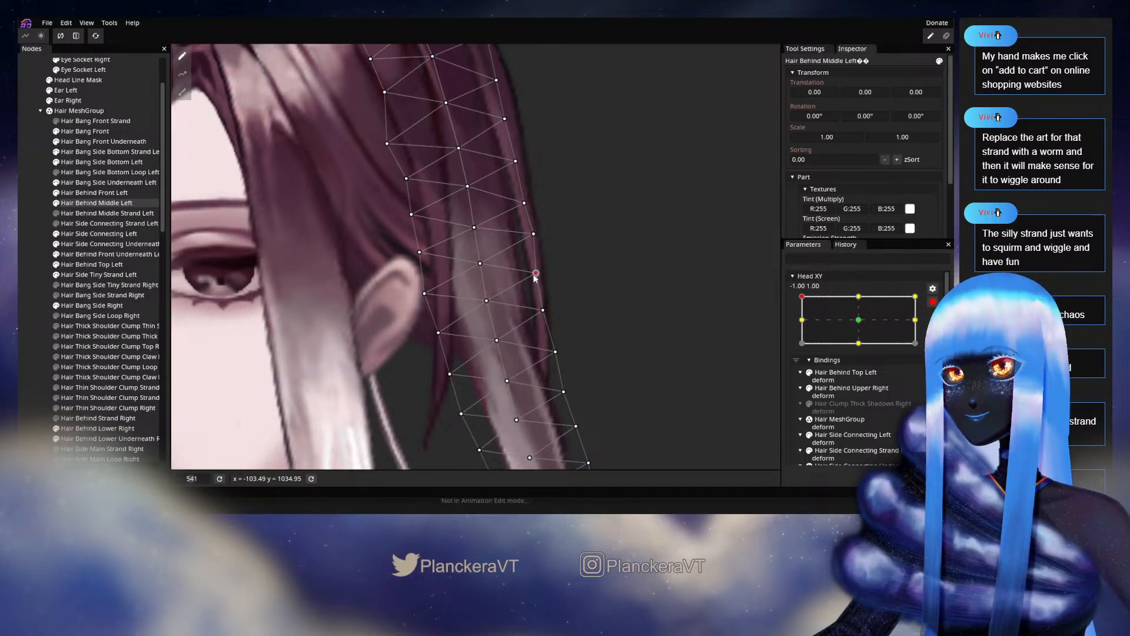
pyautogui.moveTo(537, 274); pyautogui.dragTo(538, 266)
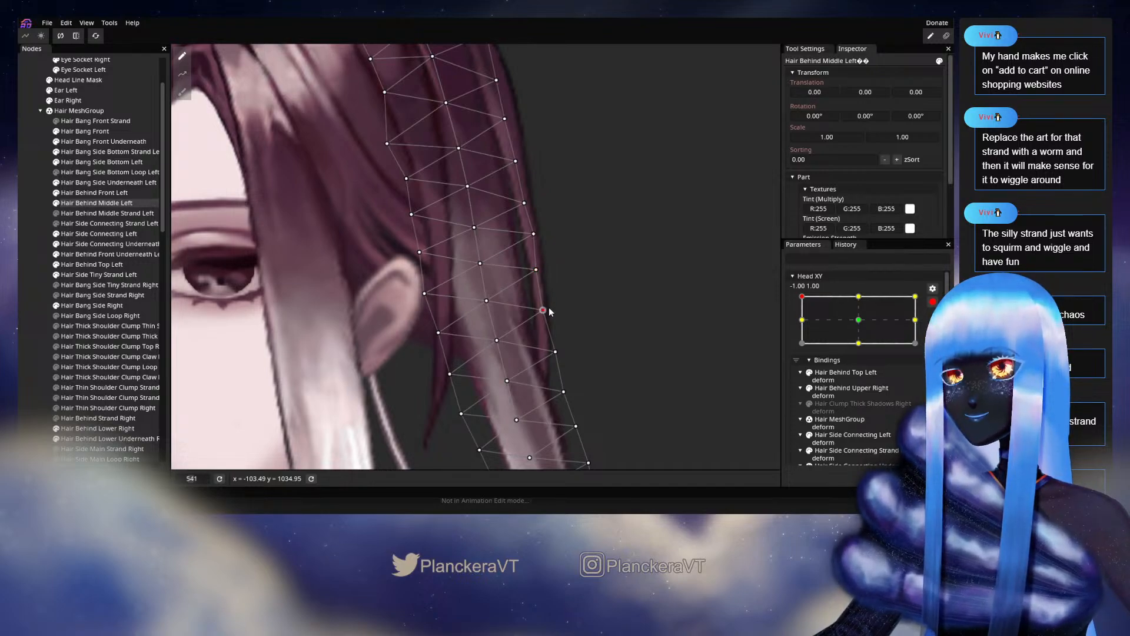
pyautogui.scroll(-2, 637, 290)
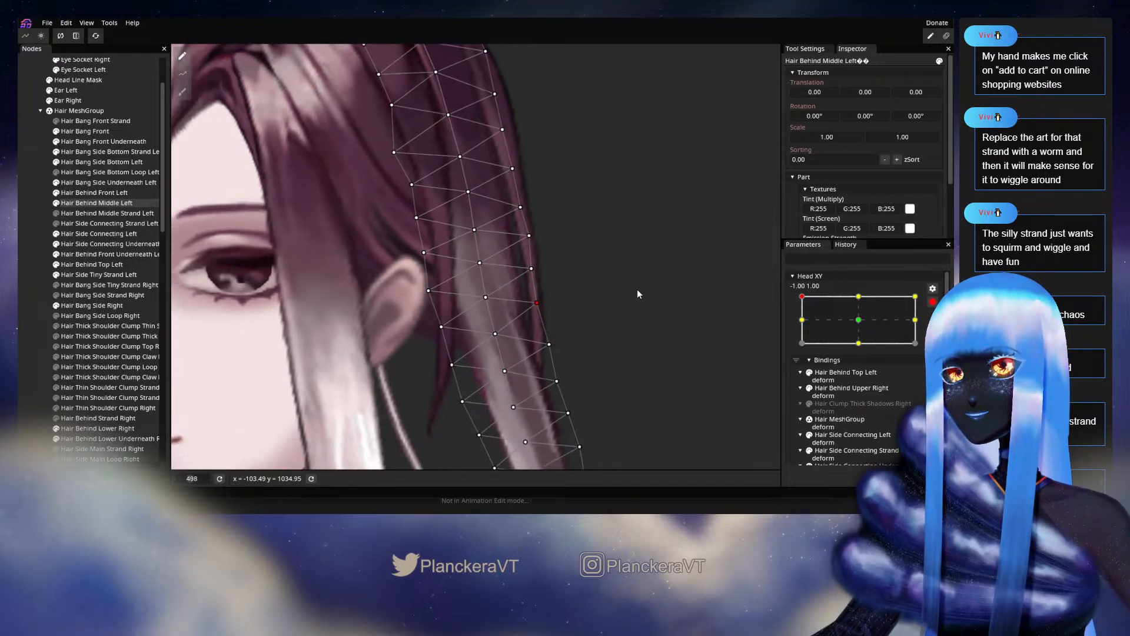
pyautogui.click(932, 301)
pyautogui.moveTo(802, 325); pyautogui.dragTo(863, 321)
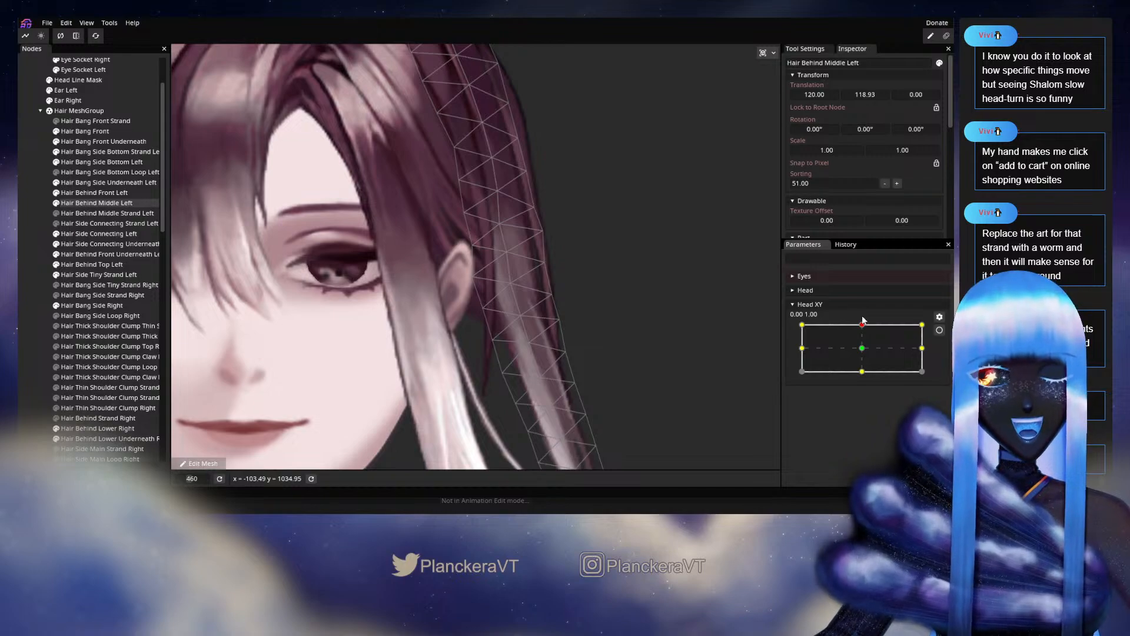
pyautogui.moveTo(863, 321); pyautogui.dragTo(802, 323)
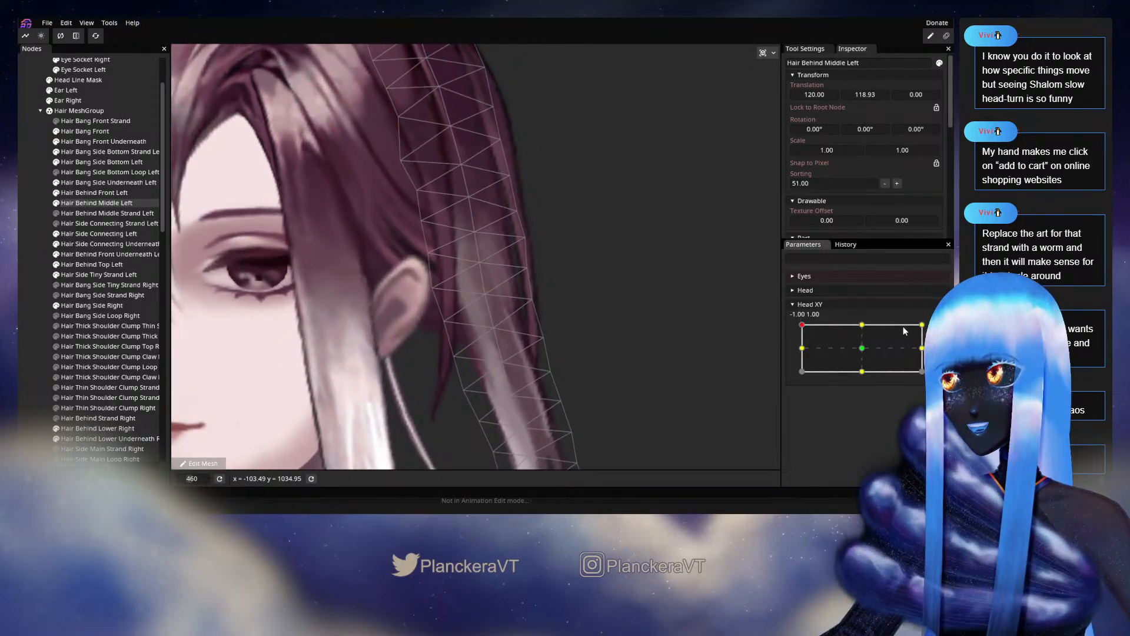
# - Adjust an inner-edge vertex and a centre vertex of Hair Behind Middle Left near the upper ear at Head XY -1.00, 1.00, and scrub to check
pyautogui.click(933, 330)
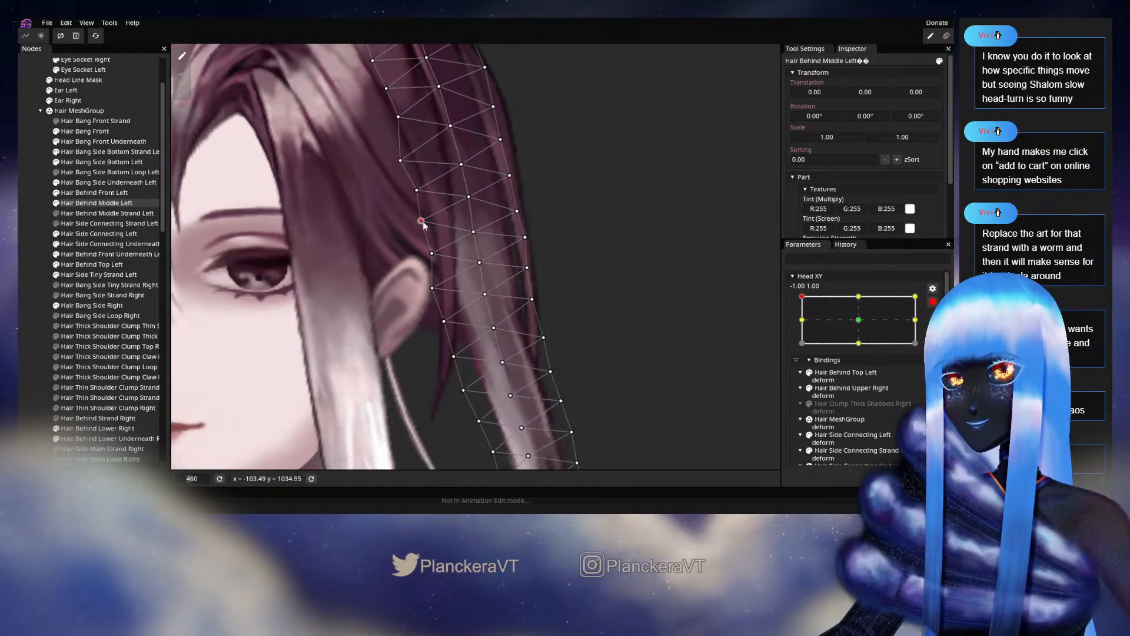
pyautogui.click(430, 253)
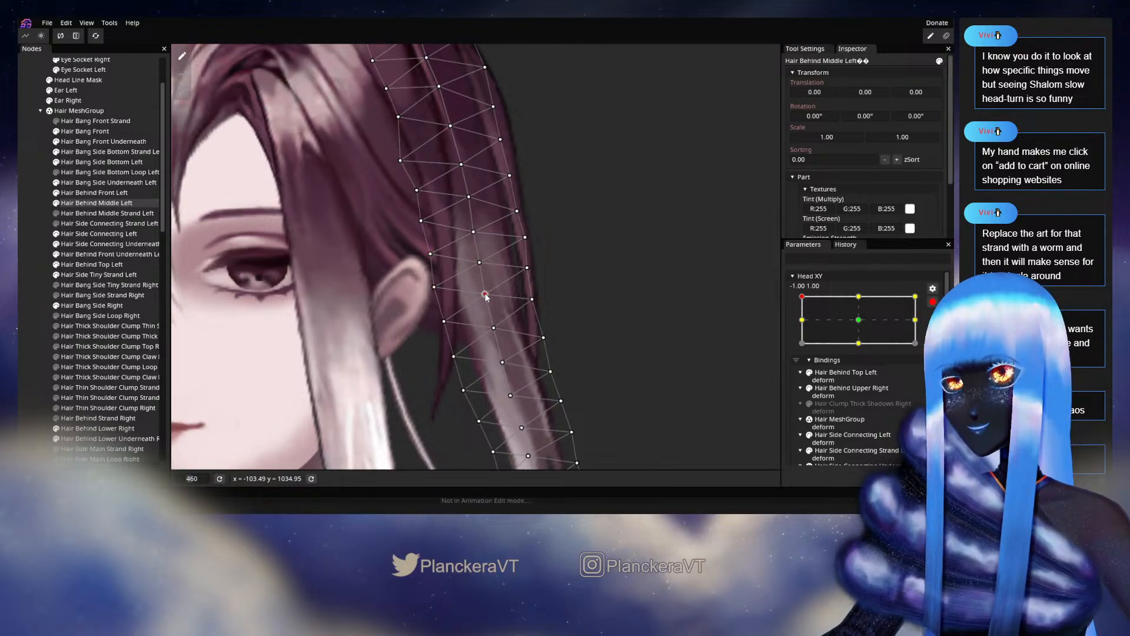
pyautogui.click(932, 301)
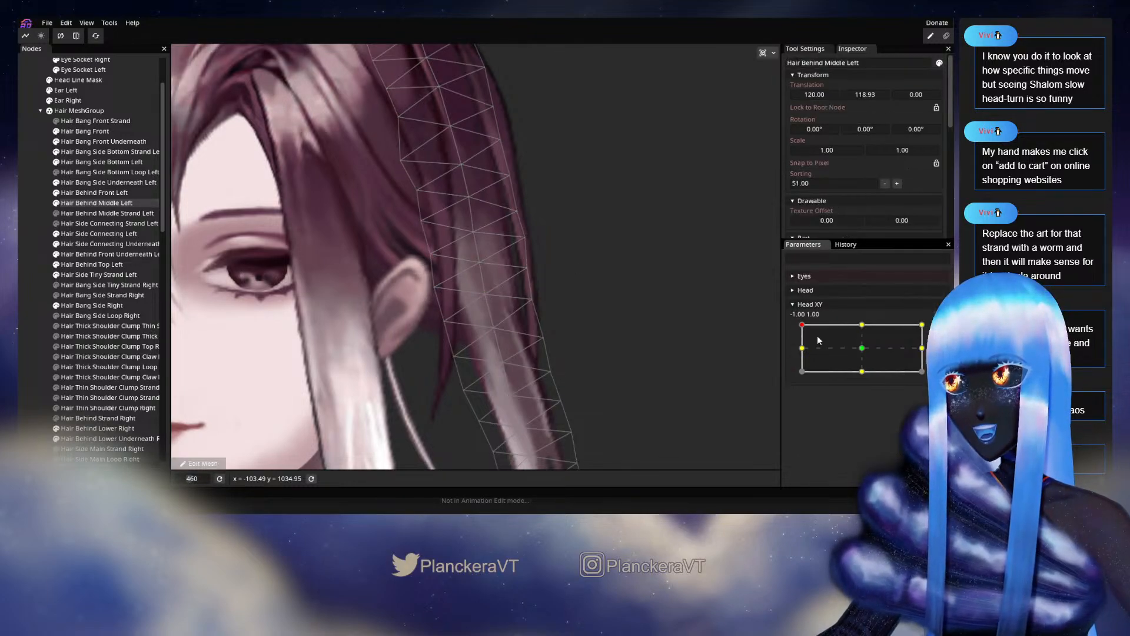
pyautogui.moveTo(802, 324)
pyautogui.mouseDown()
pyautogui.moveTo(854, 323)
pyautogui.moveTo(798, 322)
pyautogui.mouseUp()
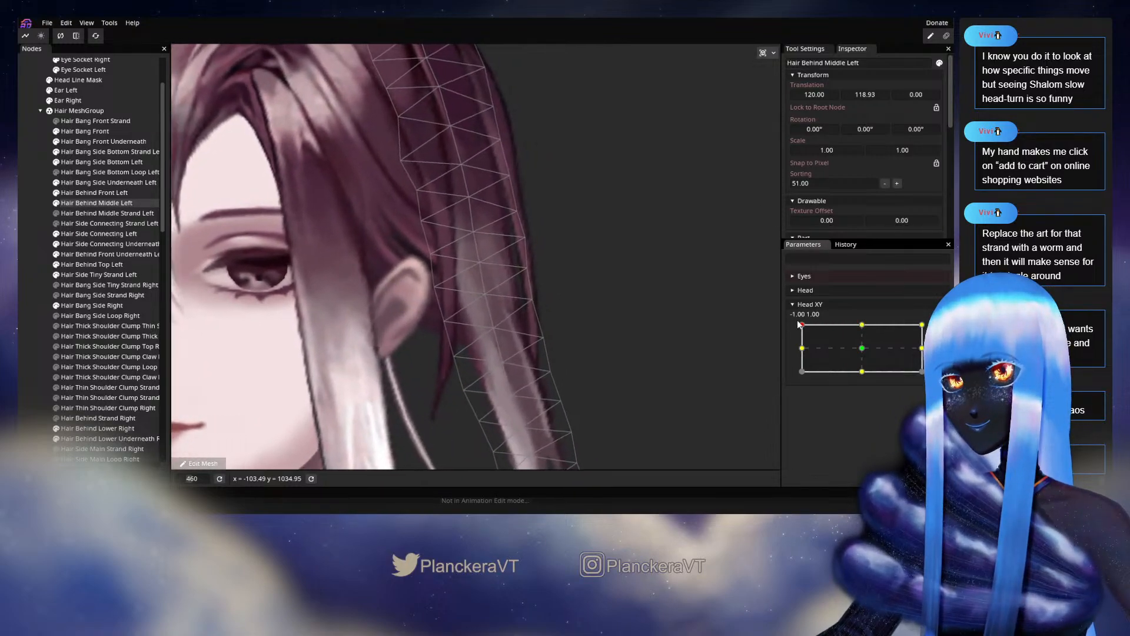
# - Nudge two neighbouring centre vertices of Hair Behind Middle Left slightly upward near the top of the ear at Head XY -1.00, 1.00, and recheck the motion
pyautogui.click(933, 330)
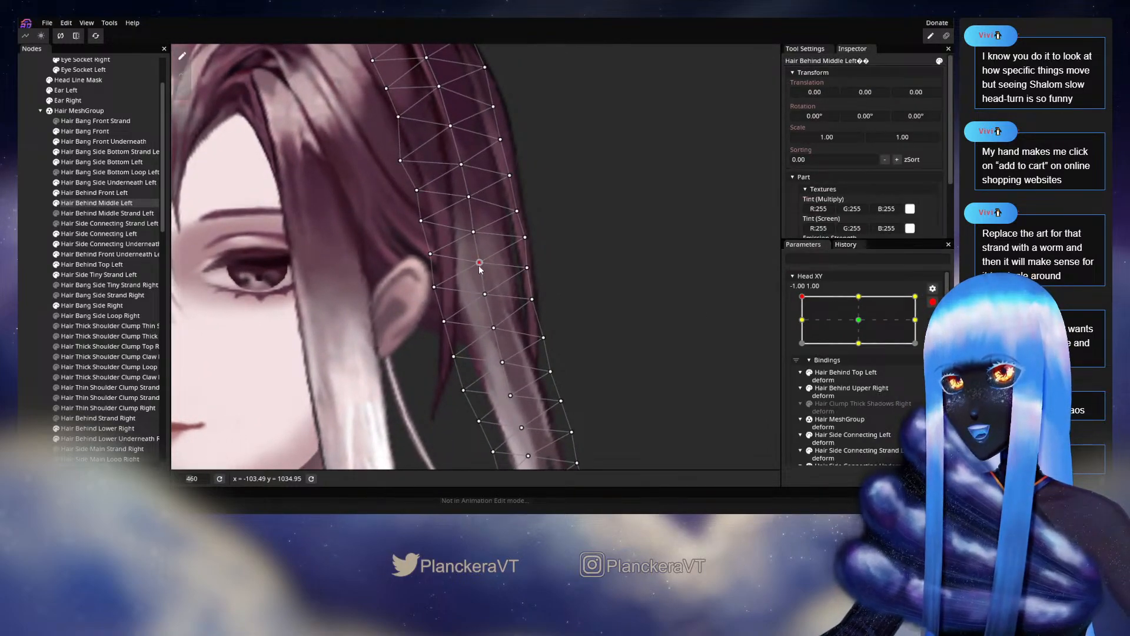
pyautogui.moveTo(474, 233); pyautogui.dragTo(474, 230)
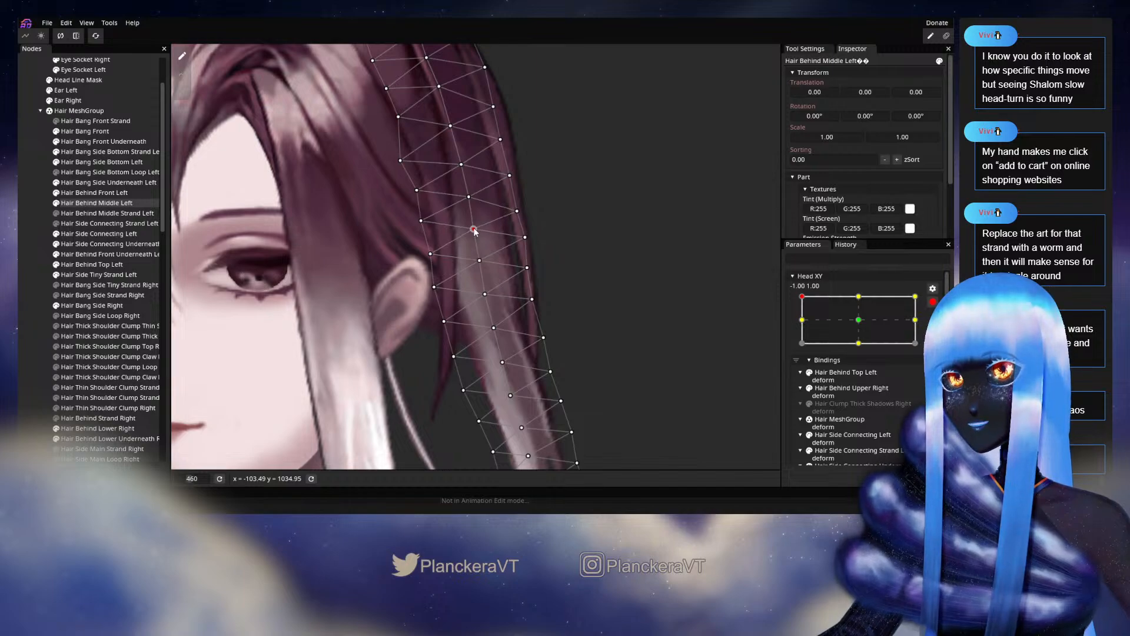
pyautogui.moveTo(552, 215); pyautogui.dragTo(573, 312)
pyautogui.click(931, 303)
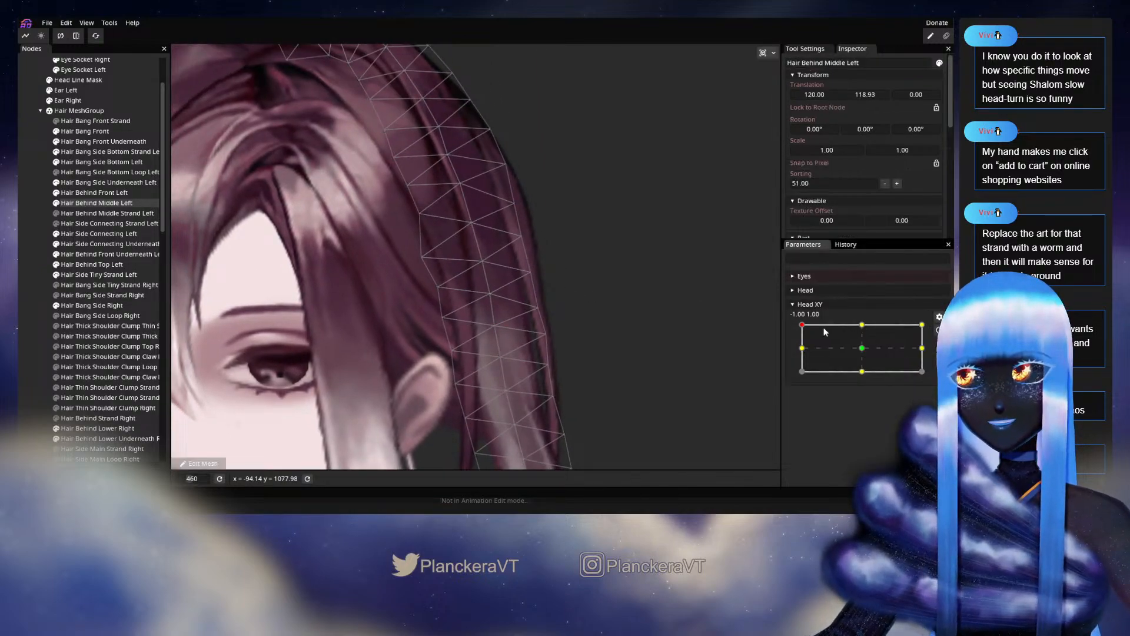
pyautogui.moveTo(801, 324)
pyautogui.mouseDown()
pyautogui.moveTo(837, 324)
pyautogui.moveTo(807, 323)
pyautogui.moveTo(830, 313)
pyautogui.moveTo(742, 334)
pyautogui.moveTo(859, 324)
pyautogui.moveTo(799, 326)
pyautogui.mouseUp()
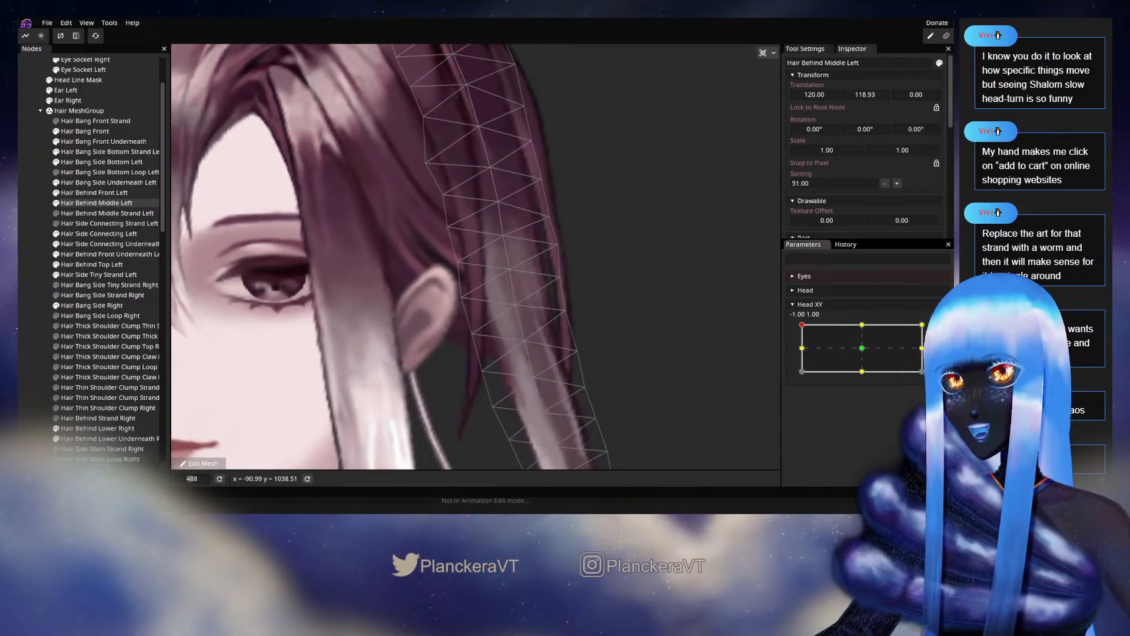
# - Adjust the centre vertex of Hair Behind Middle Left level with the ear's top, and sweep Head XY between -1.00, 1.00 and 0.00, 1.00
pyautogui.click(933, 329)
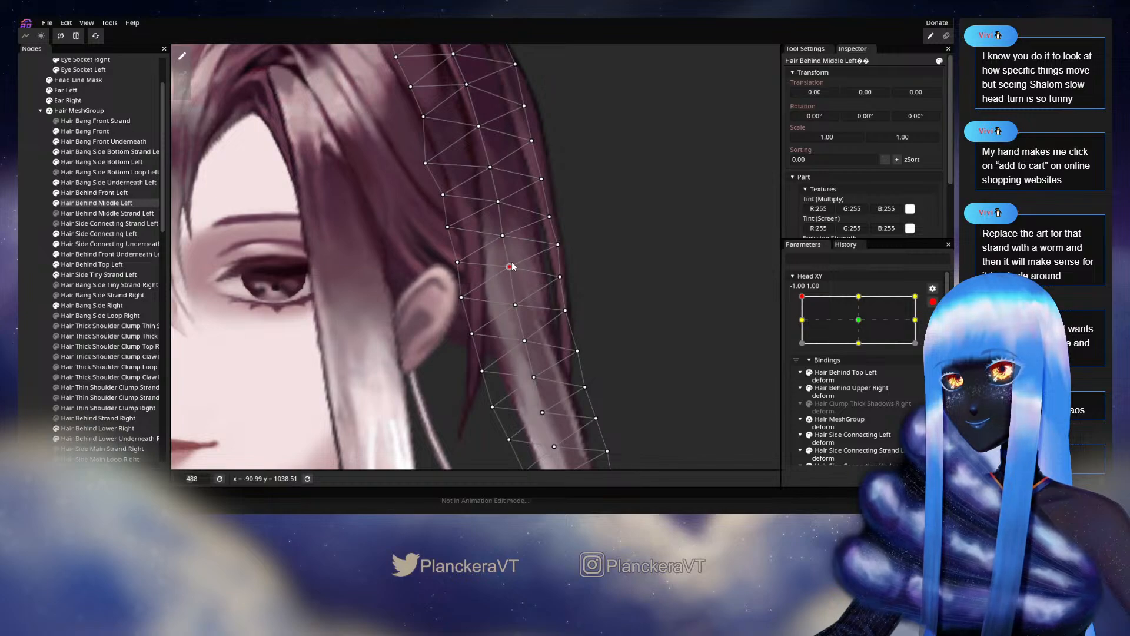
pyautogui.click(932, 301)
pyautogui.moveTo(802, 328); pyautogui.dragTo(863, 324)
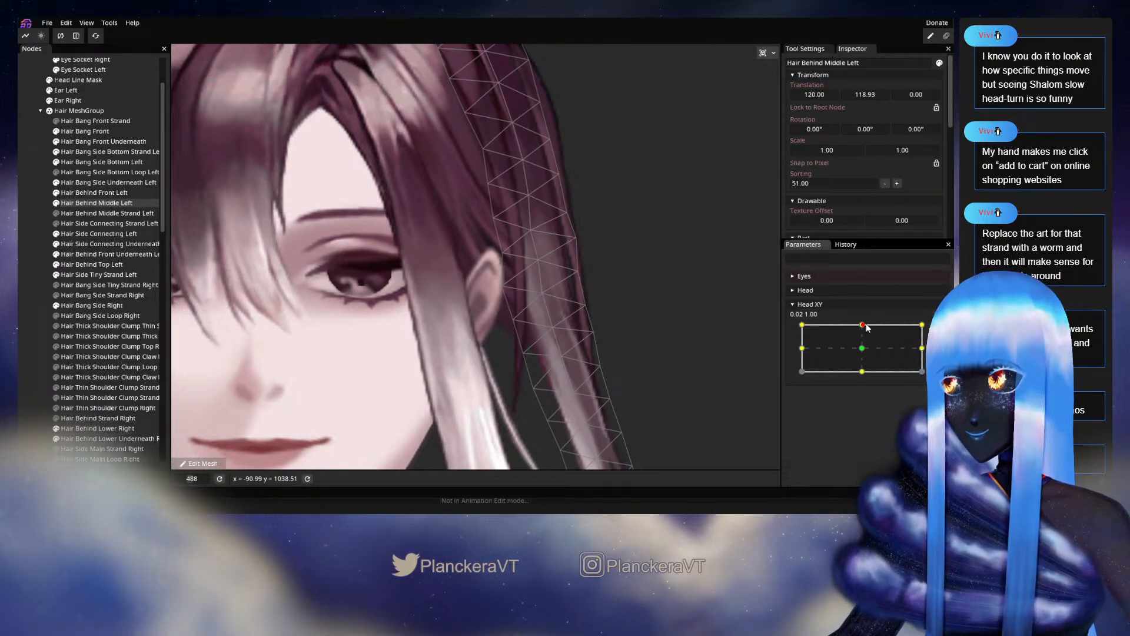
pyautogui.moveTo(862, 324); pyautogui.dragTo(777, 316)
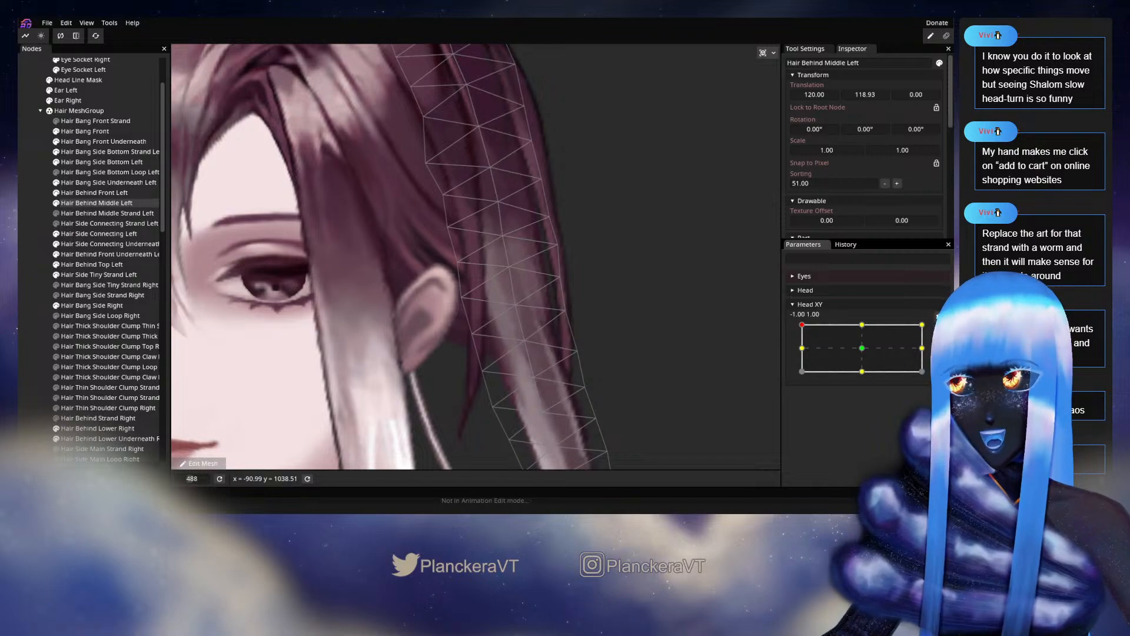
# - Smooth the run of centre vertices of Hair Behind Middle Left beside the ear at Head XY -1.00, 1.00, and scrub to check the strand
pyautogui.click(939, 330)
pyautogui.click(502, 236)
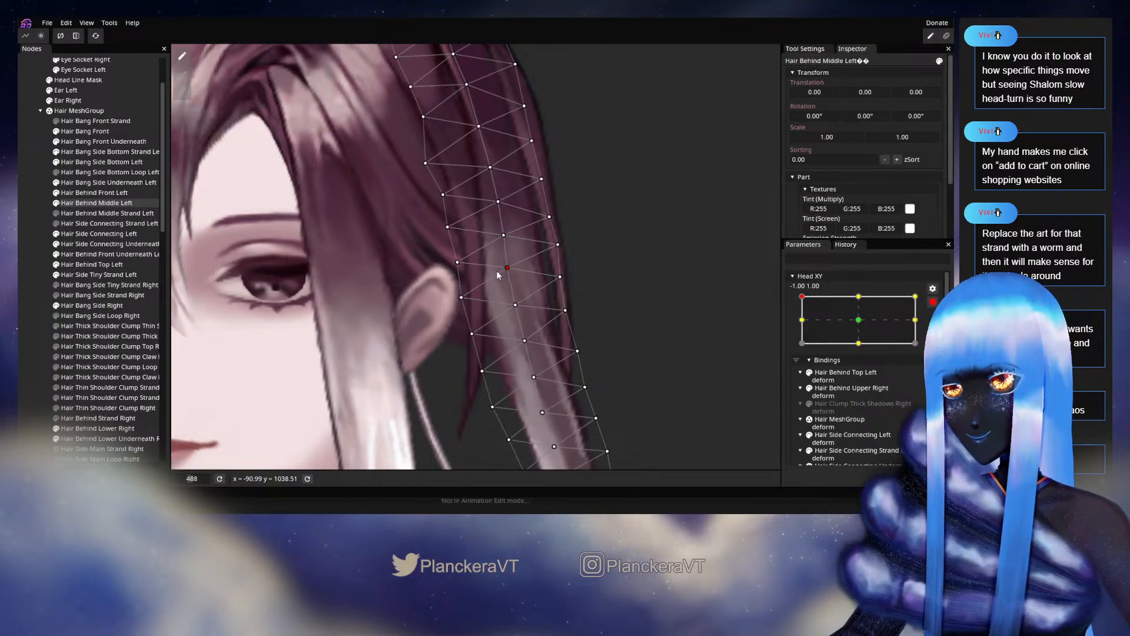
pyautogui.click(516, 306)
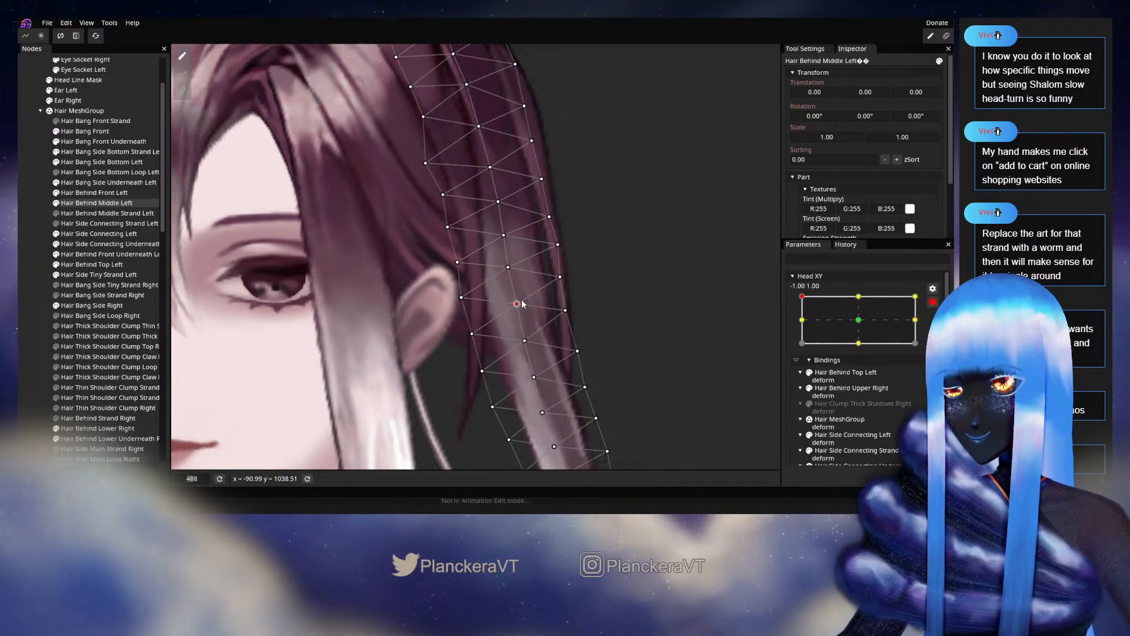
pyautogui.moveTo(626, 300); pyautogui.dragTo(628, 260)
pyautogui.click(932, 301)
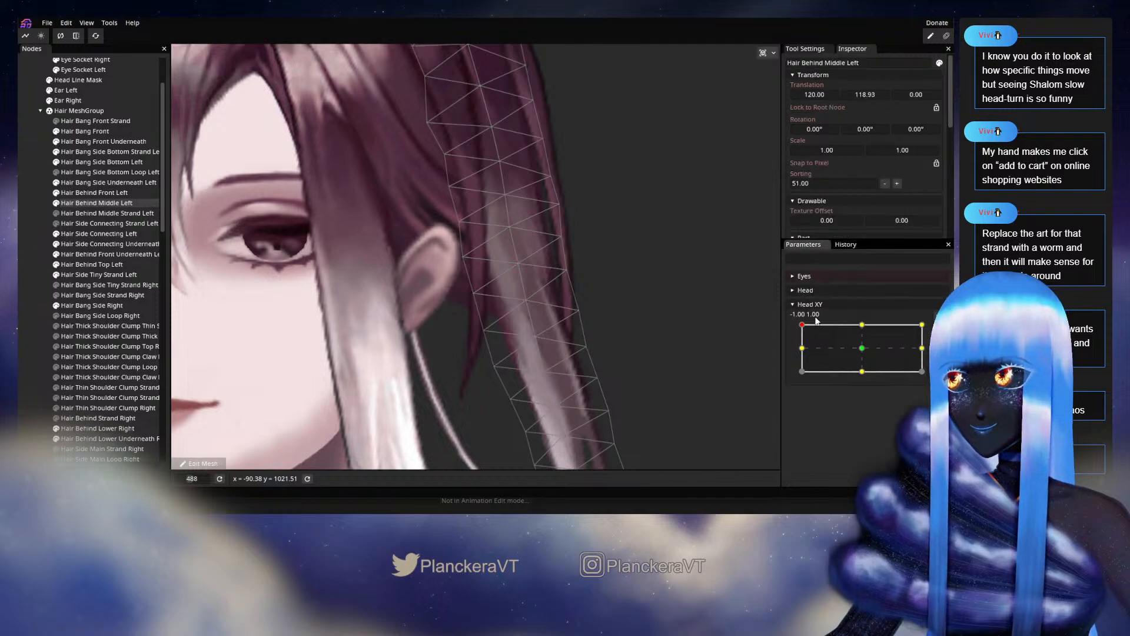
pyautogui.moveTo(816, 320)
pyautogui.mouseDown()
pyautogui.moveTo(857, 309)
pyautogui.moveTo(802, 324)
pyautogui.mouseUp()
# - Adjust two outer-edge vertices and a centre vertex of Hair Behind Middle Left beside the lower ear at Head XY -1.00, 1.00, scrubbing after the edits
pyautogui.click(932, 329)
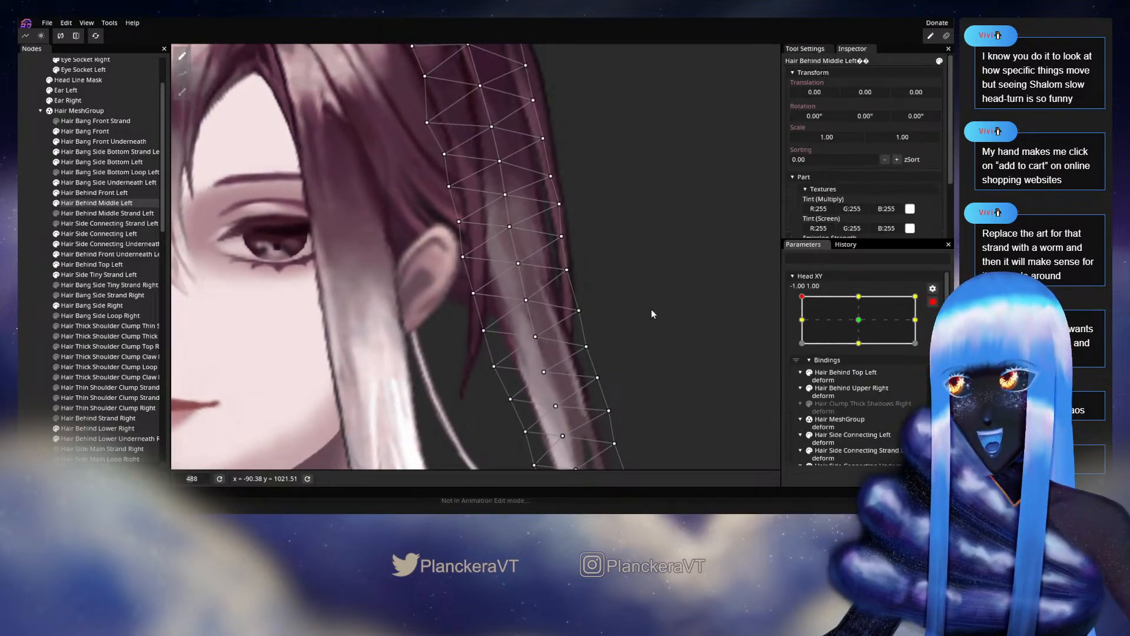
pyautogui.click(567, 270)
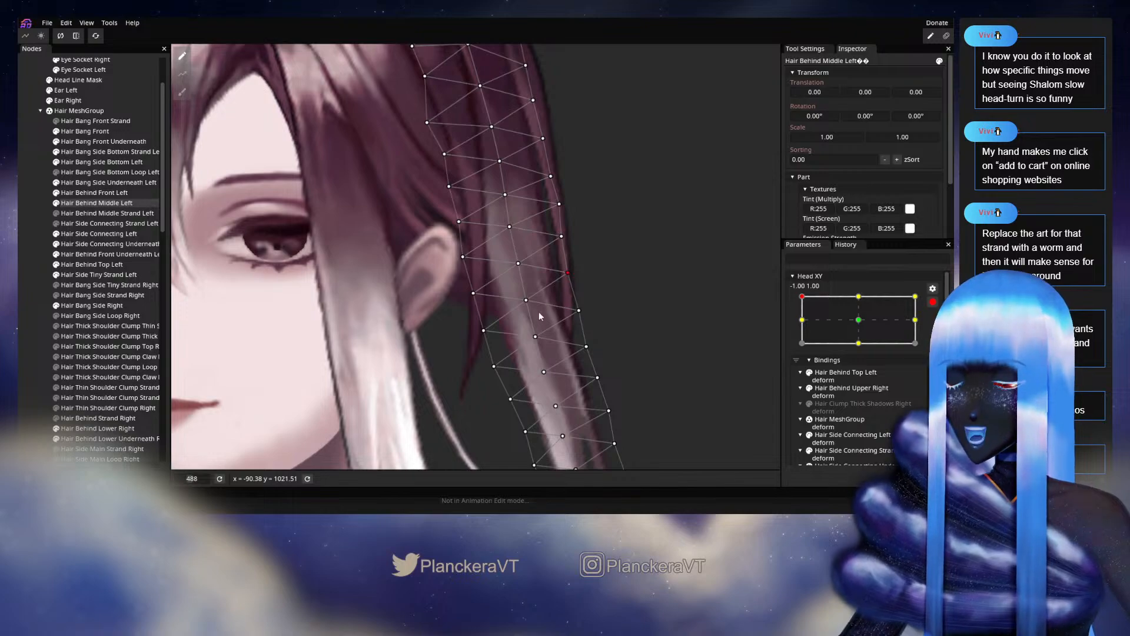
pyautogui.click(525, 302)
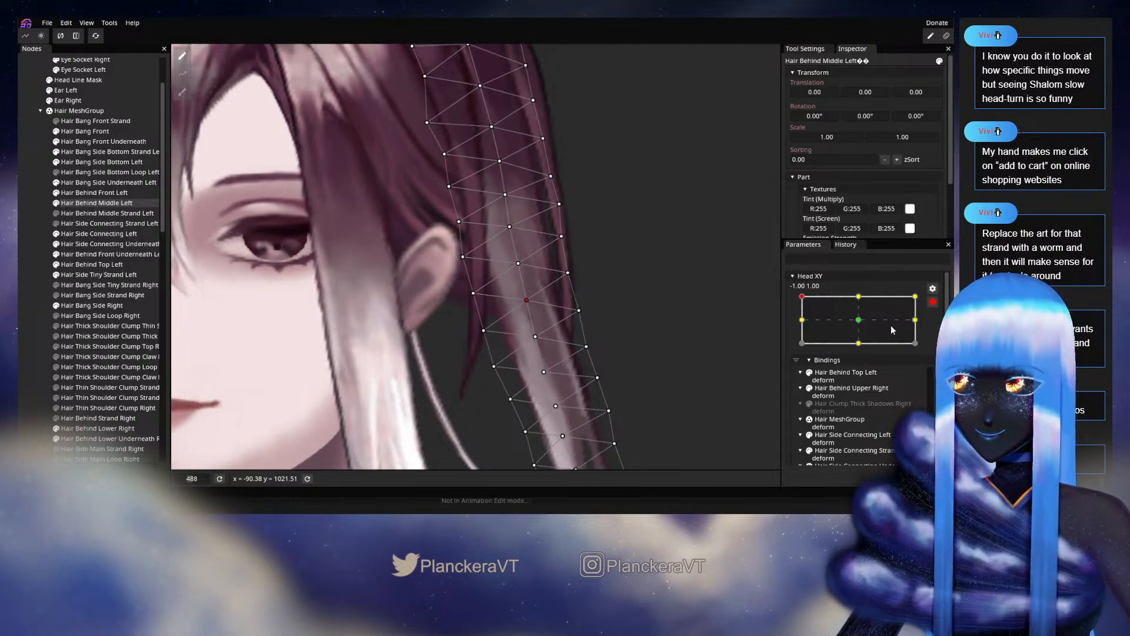
pyautogui.click(932, 301)
pyautogui.moveTo(803, 324); pyautogui.dragTo(782, 314)
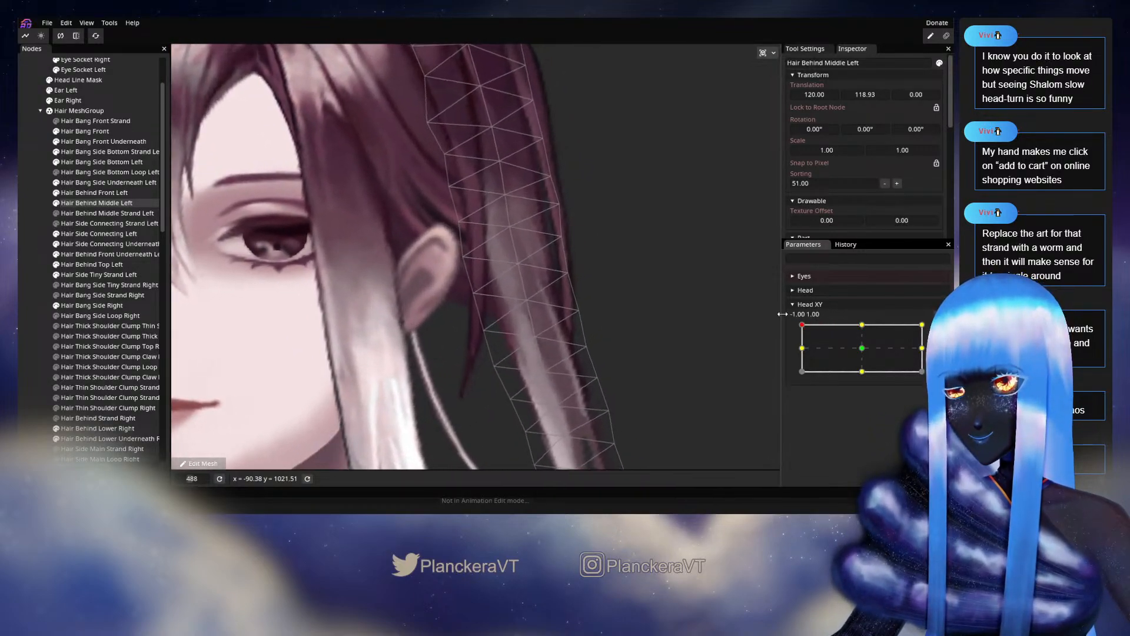
pyautogui.click(932, 330)
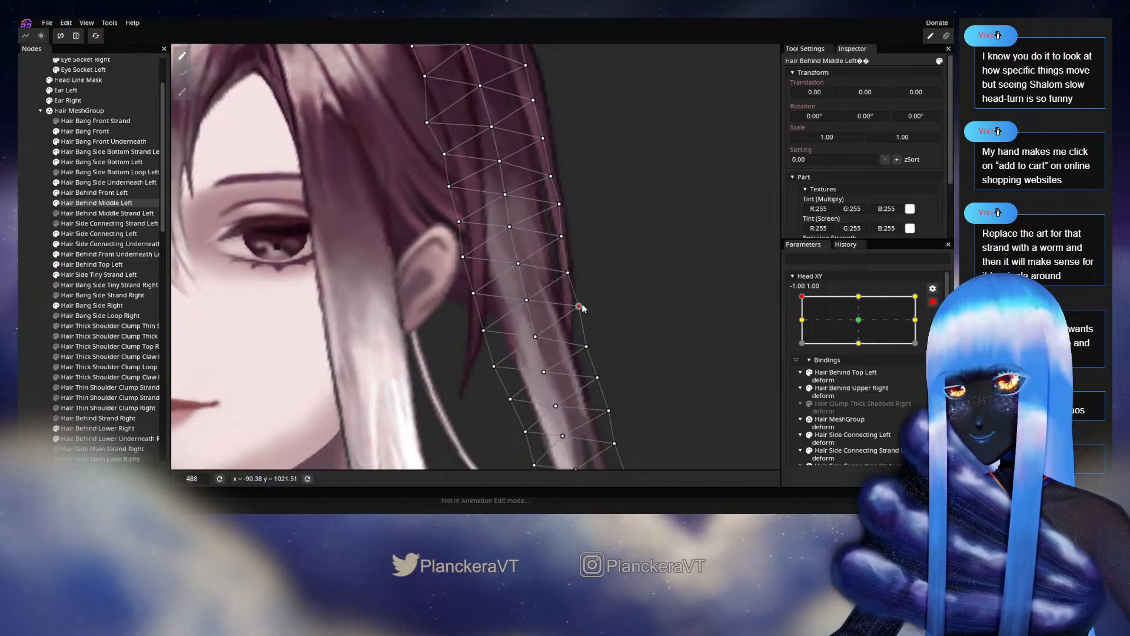
pyautogui.click(933, 302)
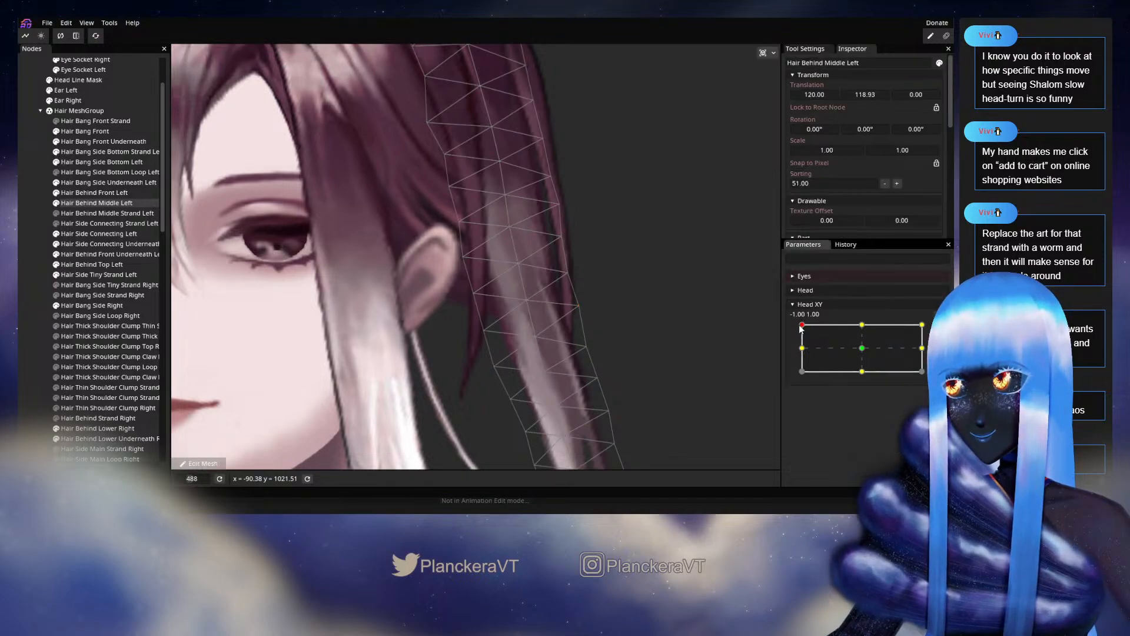
pyautogui.moveTo(802, 324)
pyautogui.mouseDown()
pyautogui.moveTo(861, 325)
pyautogui.moveTo(798, 323)
pyautogui.mouseUp()
# - Reposition two centre vertices of Hair Behind Middle Left just below the earlobe at Head XY -1.00, 1.00, and scrub to check
pyautogui.click(932, 330)
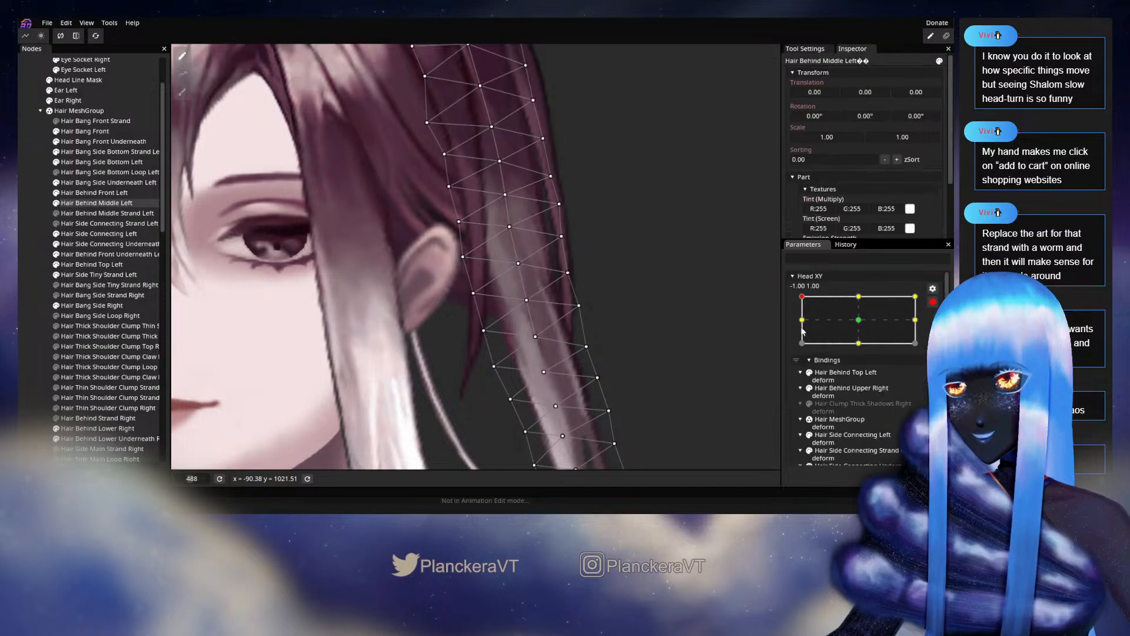
pyautogui.click(535, 334)
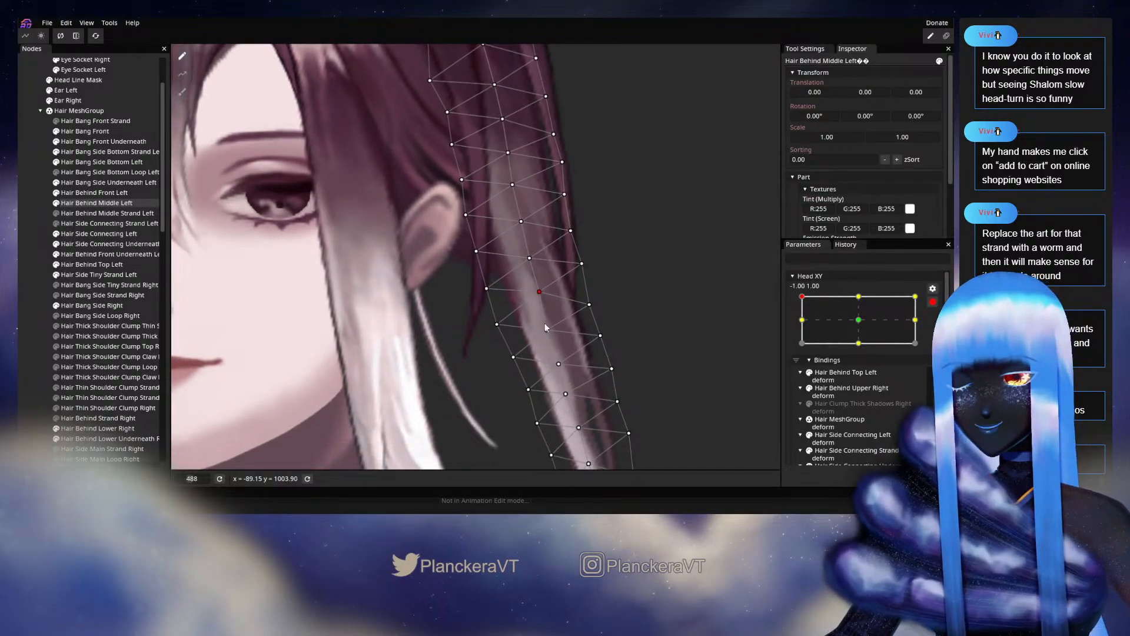
pyautogui.click(547, 327)
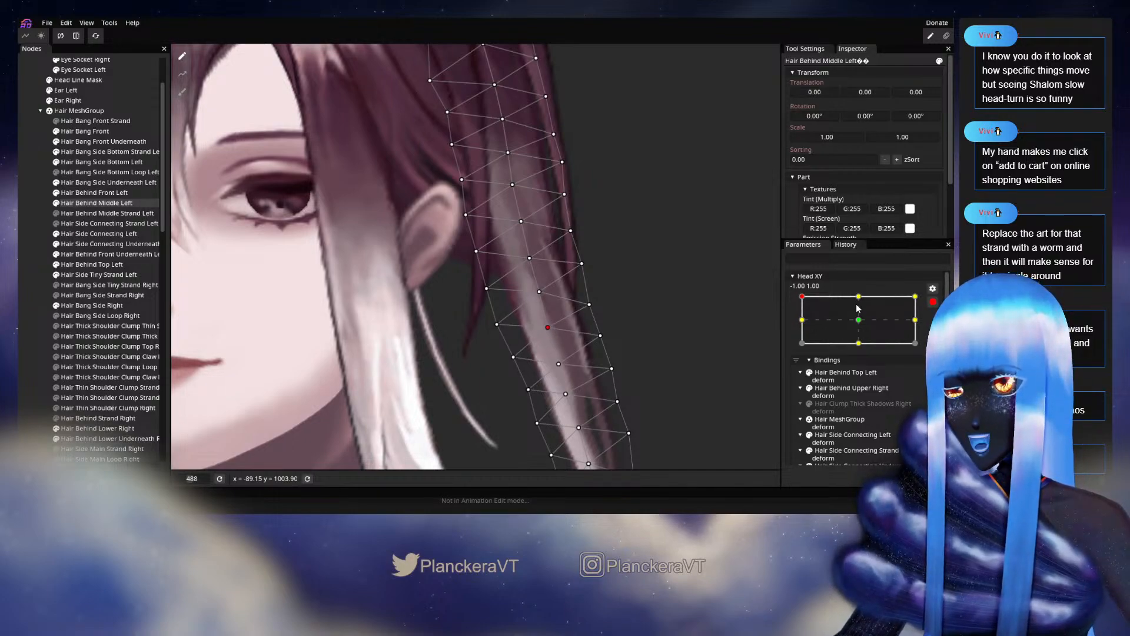
pyautogui.click(932, 302)
pyautogui.moveTo(802, 327)
pyautogui.mouseDown()
pyautogui.moveTo(861, 319)
pyautogui.moveTo(802, 324)
pyautogui.mouseUp()
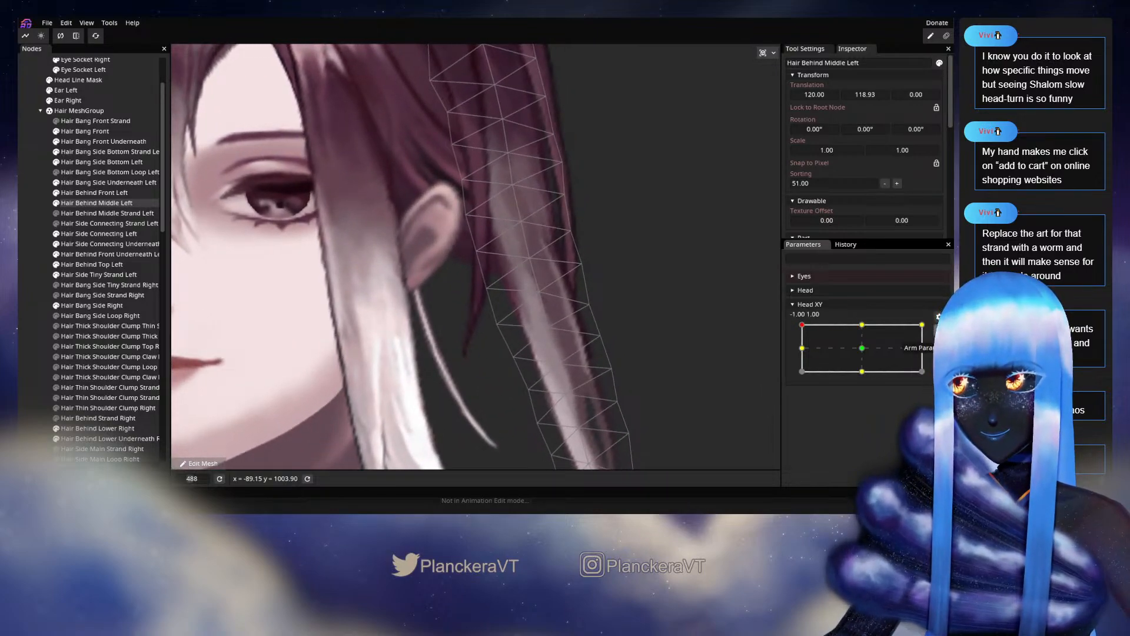
# - Nudge an outer-edge and an inner-edge vertex of Hair Behind Middle Left just below the earlobe at Head XY -1.00, 1.00, scrubbing after each
pyautogui.click(938, 331)
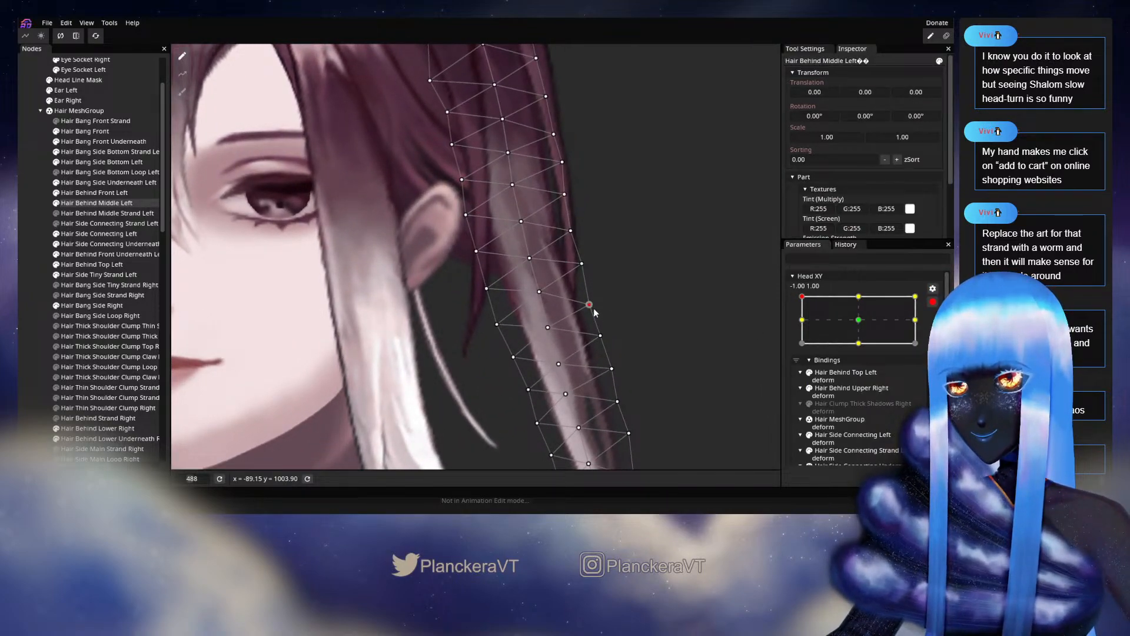
pyautogui.moveTo(593, 310); pyautogui.dragTo(593, 298)
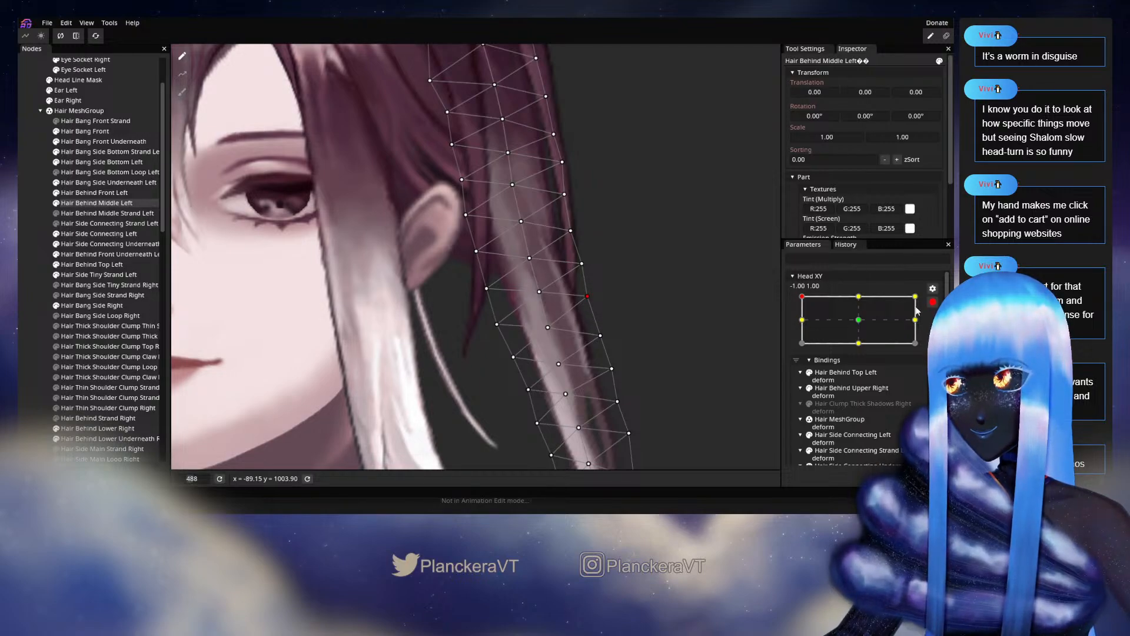
pyautogui.click(933, 301)
pyautogui.moveTo(802, 325)
pyautogui.mouseDown()
pyautogui.moveTo(835, 324)
pyautogui.moveTo(793, 329)
pyautogui.mouseUp()
pyautogui.click(936, 330)
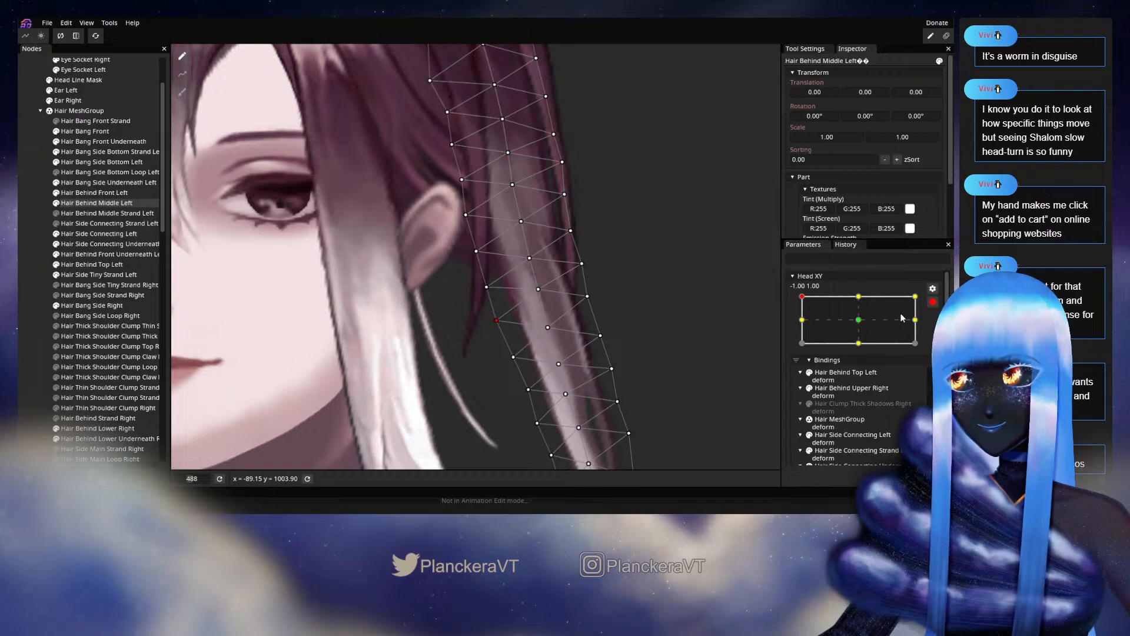
pyautogui.click(933, 302)
pyautogui.click(815, 325)
pyautogui.moveTo(816, 325)
pyautogui.mouseDown()
pyautogui.moveTo(862, 325)
pyautogui.moveTo(801, 325)
pyautogui.mouseUp()
# - Adjust the outer-edge vertex of Hair Behind Middle Left beside the lower ear at Head XY -1.00, 1.00, and scrub to check
pyautogui.click(939, 330)
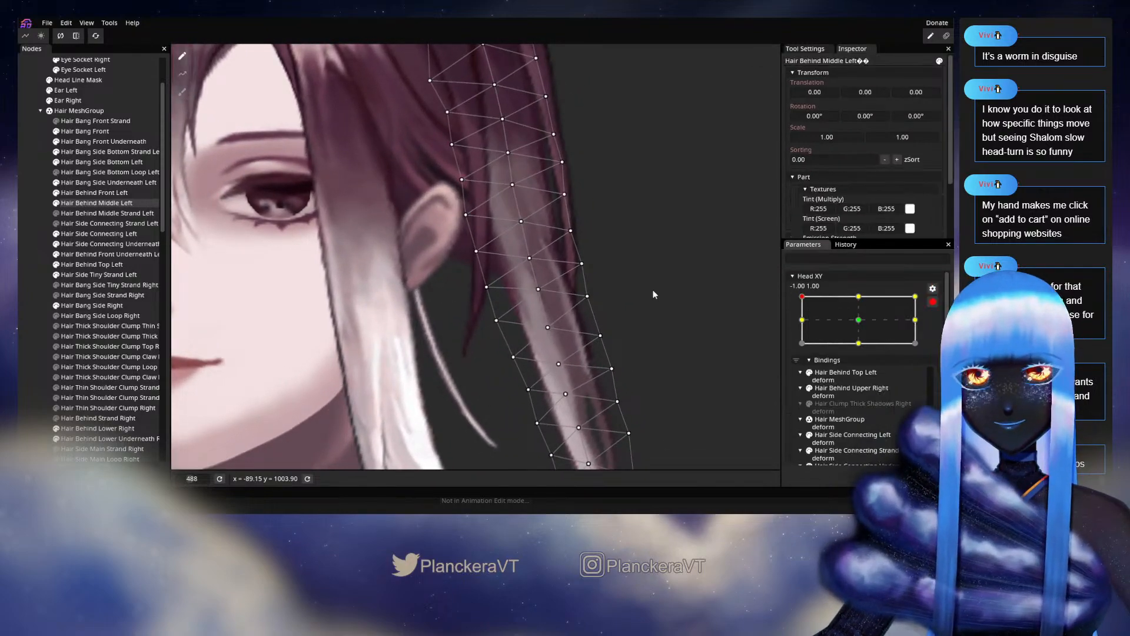
pyautogui.click(580, 259)
pyautogui.moveTo(643, 294); pyautogui.dragTo(632, 238)
pyautogui.click(932, 303)
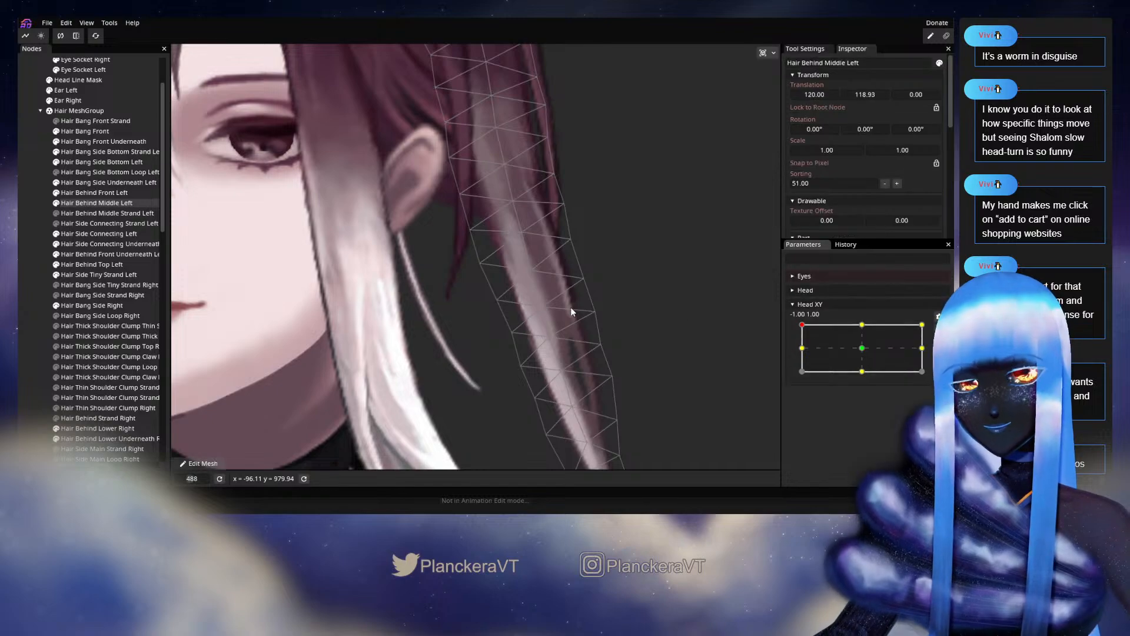
pyautogui.moveTo(805, 326)
pyautogui.mouseDown()
pyautogui.moveTo(858, 319)
pyautogui.moveTo(802, 325)
pyautogui.mouseUp()
# - Raise the centre vertex of Hair Behind Middle Left level with the lips, adjust the edge vertices beside it, and scrub from Head XY -1.00, 1.00
pyautogui.click(938, 330)
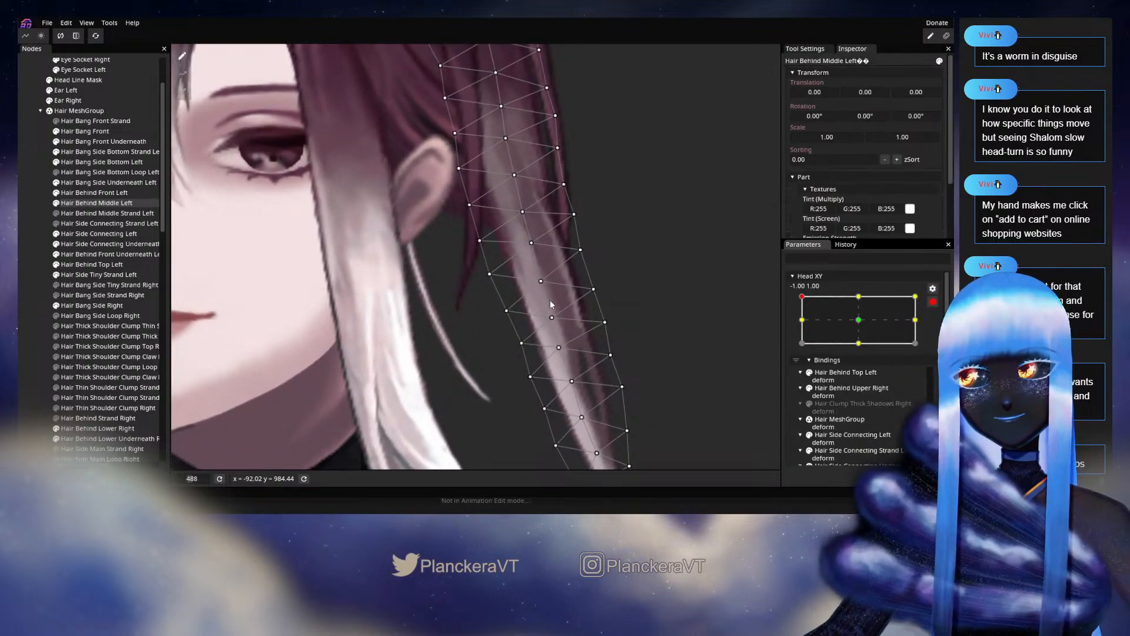
pyautogui.click(552, 318)
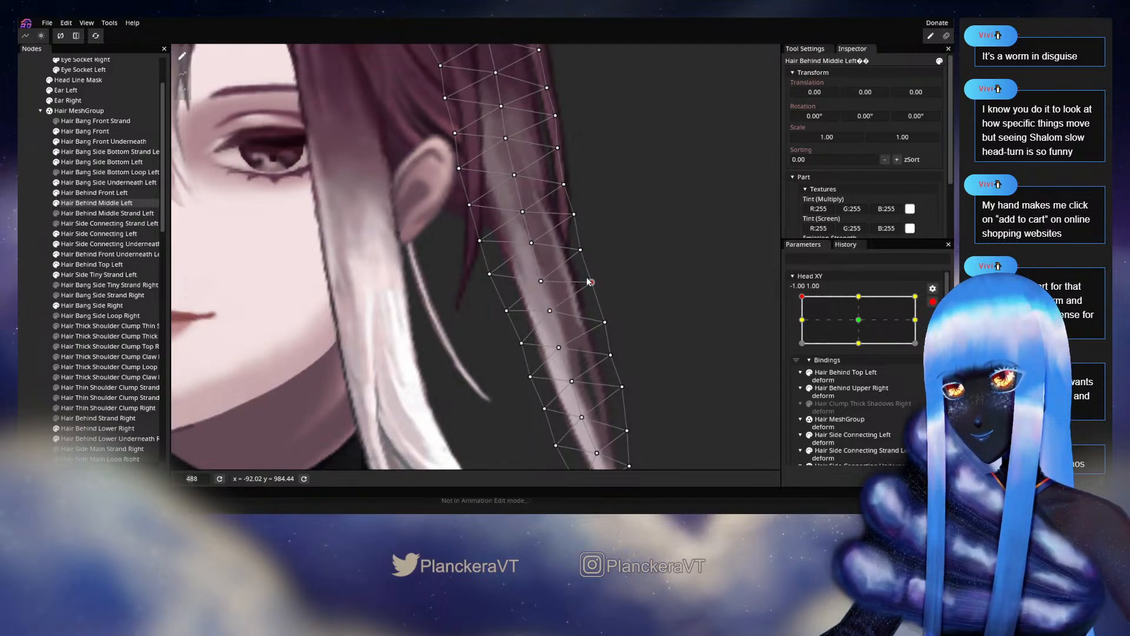
pyautogui.click(505, 307)
pyautogui.scroll(-2, 653, 272)
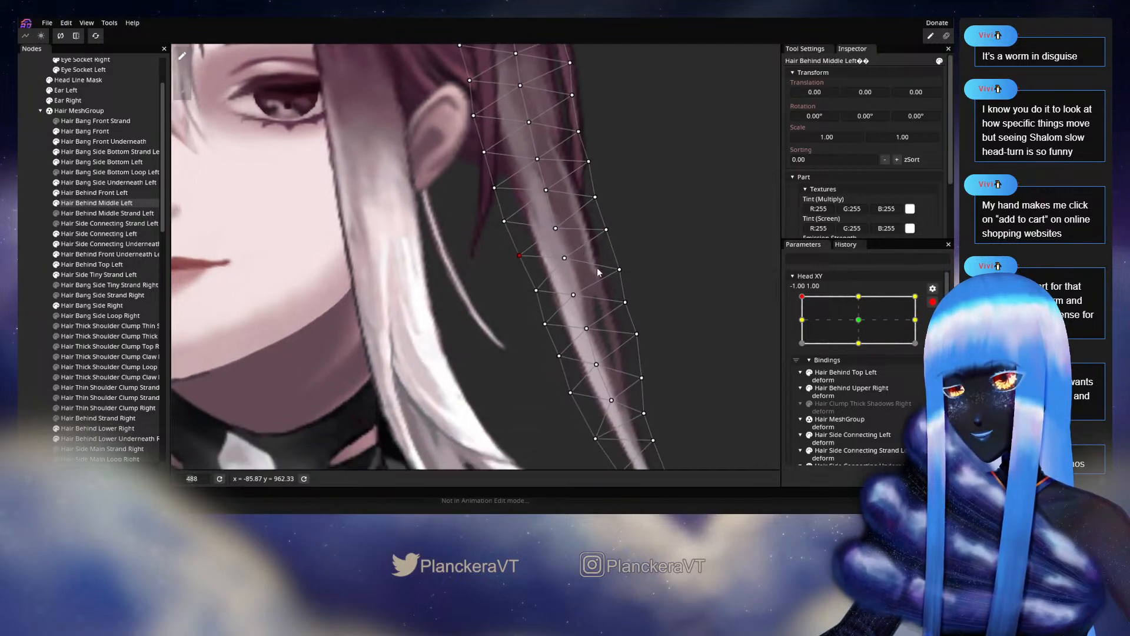
pyautogui.click(932, 301)
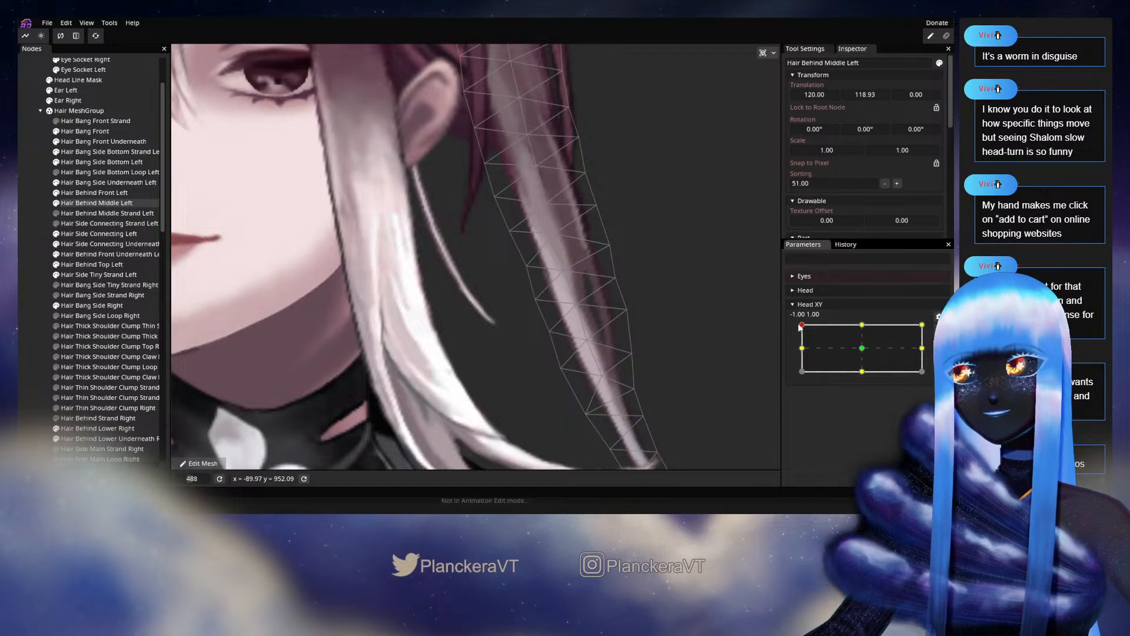
pyautogui.moveTo(804, 325)
pyautogui.mouseDown()
pyautogui.moveTo(862, 323)
pyautogui.moveTo(796, 320)
pyautogui.mouseUp()
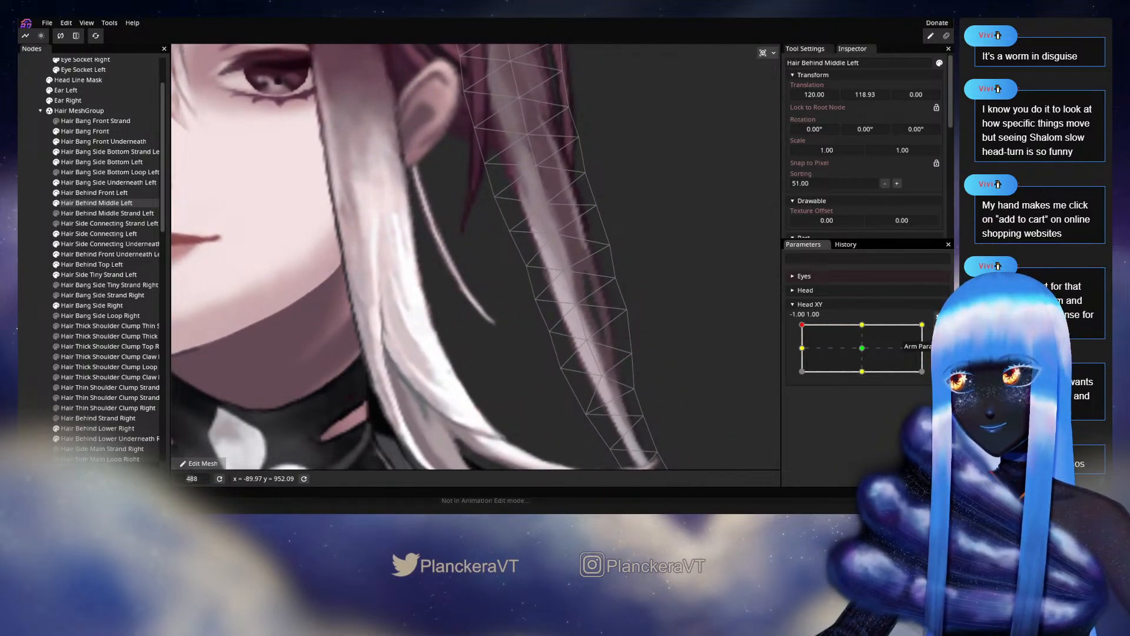
# - Adjust the inner- and outer-edge vertices of Hair Behind Middle Left just below lip level at Head XY -1.00, 1.00, and scrub to check
pyautogui.click(936, 318)
pyautogui.click(525, 264)
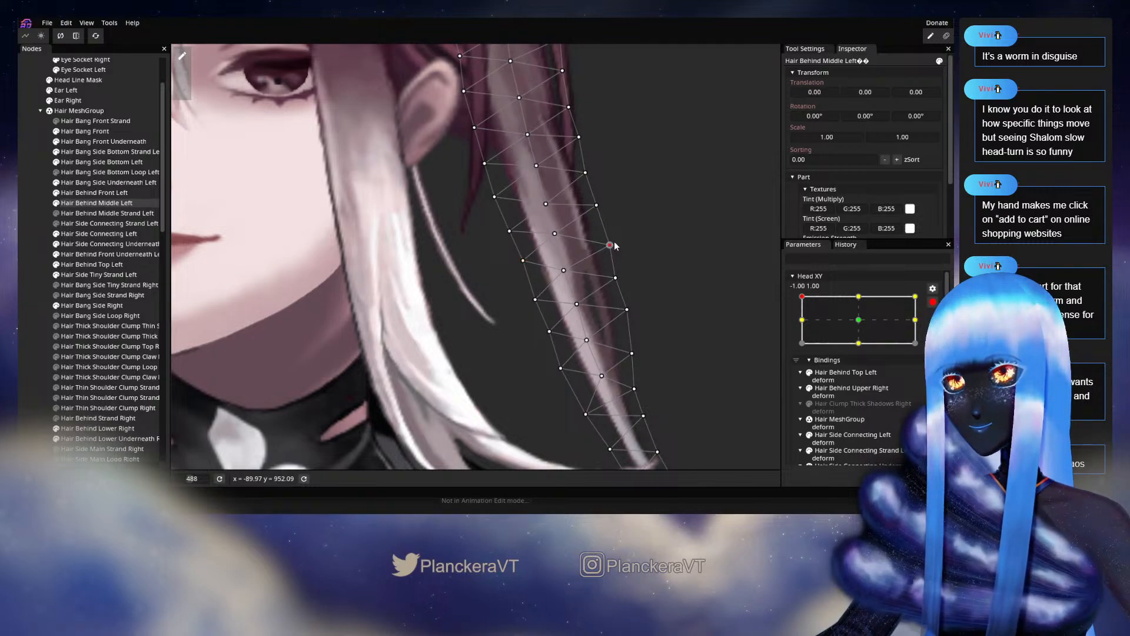
pyautogui.moveTo(613, 243); pyautogui.dragTo(613, 238)
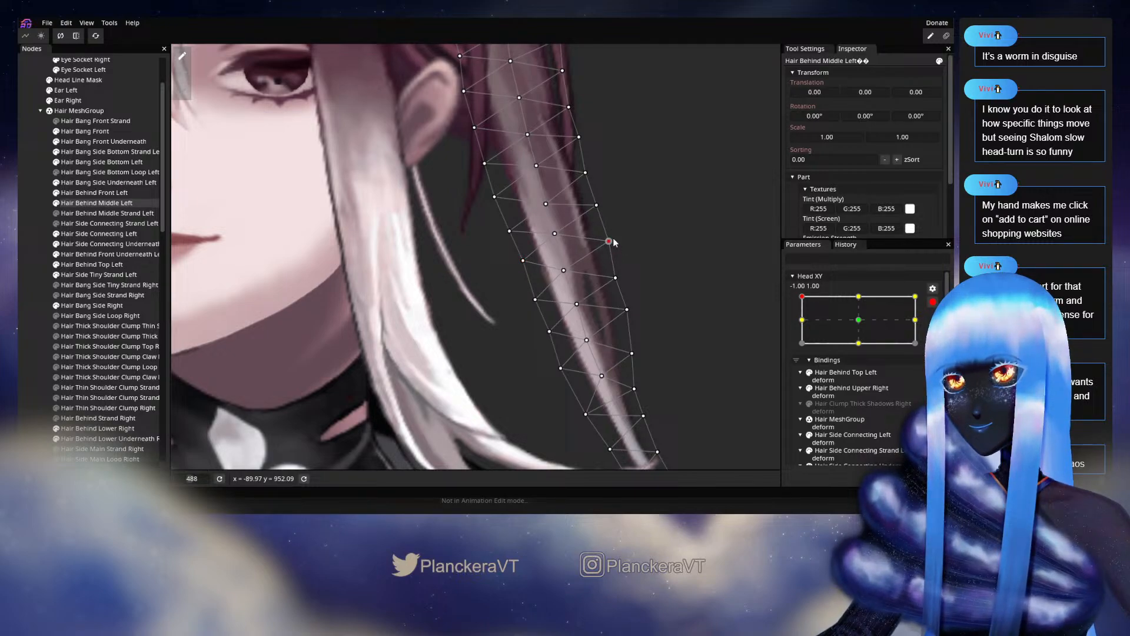
pyautogui.click(931, 303)
pyautogui.moveTo(802, 326)
pyautogui.mouseDown()
pyautogui.moveTo(863, 319)
pyautogui.moveTo(808, 316)
pyautogui.moveTo(863, 323)
pyautogui.moveTo(801, 323)
pyautogui.mouseUp()
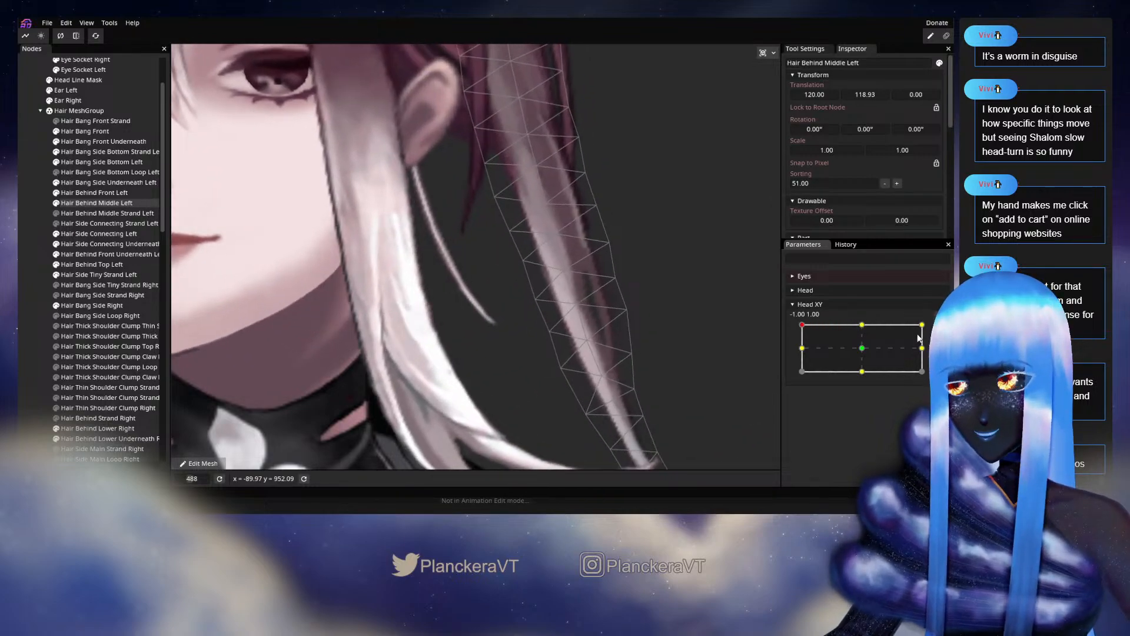
# - Refine the edge and centre vertices of Hair Behind Middle Left between mouth and chin level at Head XY -1.00, 1.00, scrubbing after the edits
pyautogui.click(939, 329)
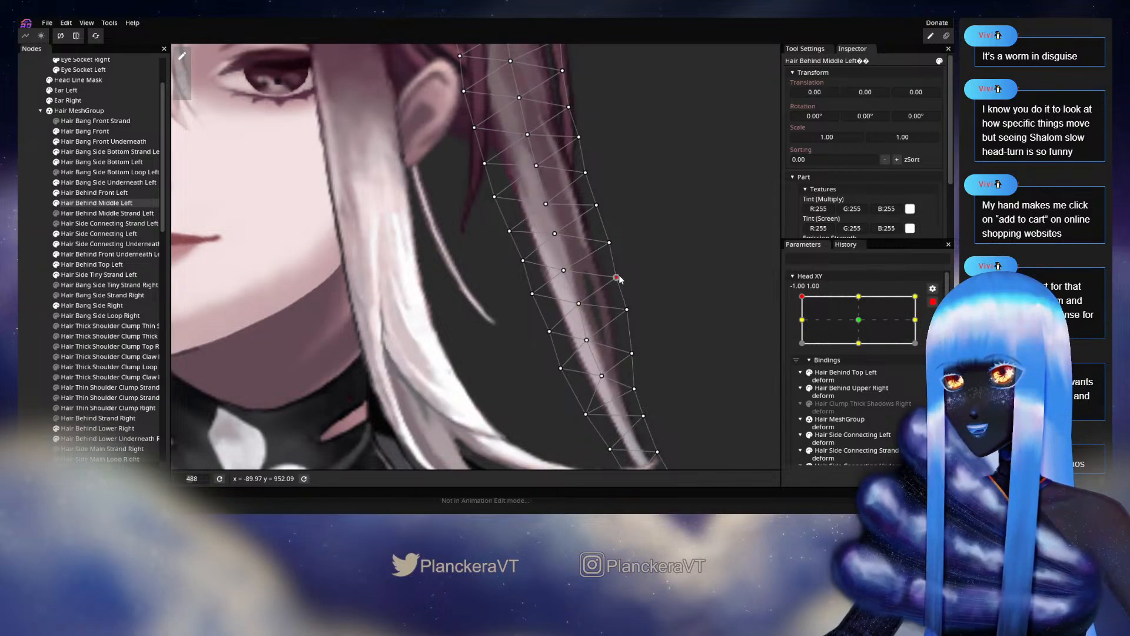
pyautogui.click(932, 301)
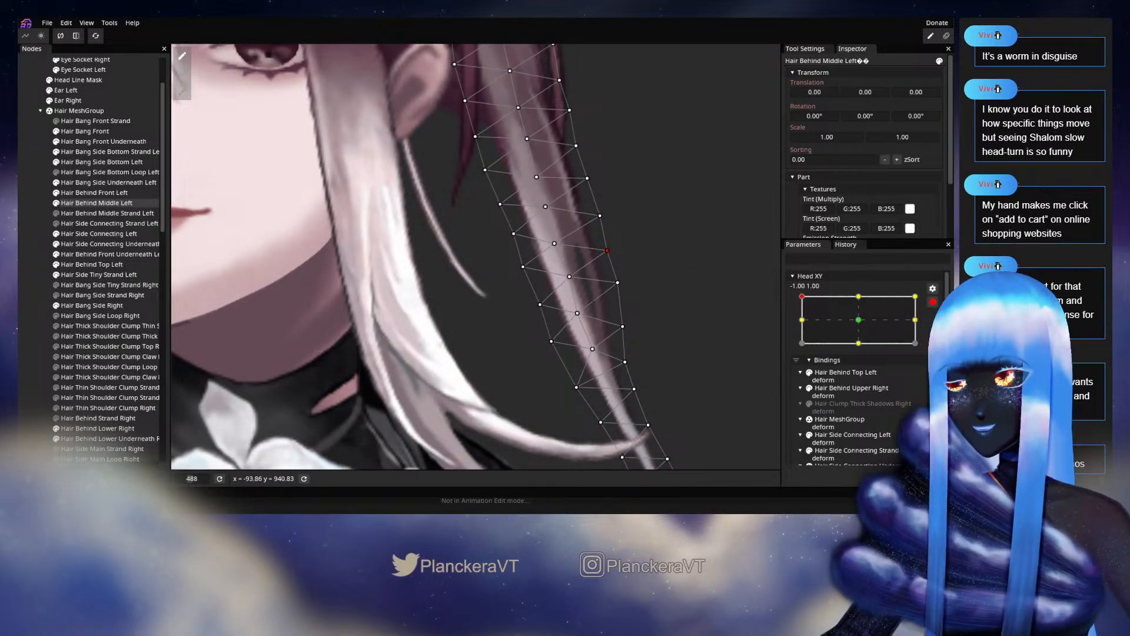
pyautogui.moveTo(802, 325)
pyautogui.mouseDown()
pyautogui.moveTo(855, 322)
pyautogui.moveTo(804, 325)
pyautogui.mouseUp()
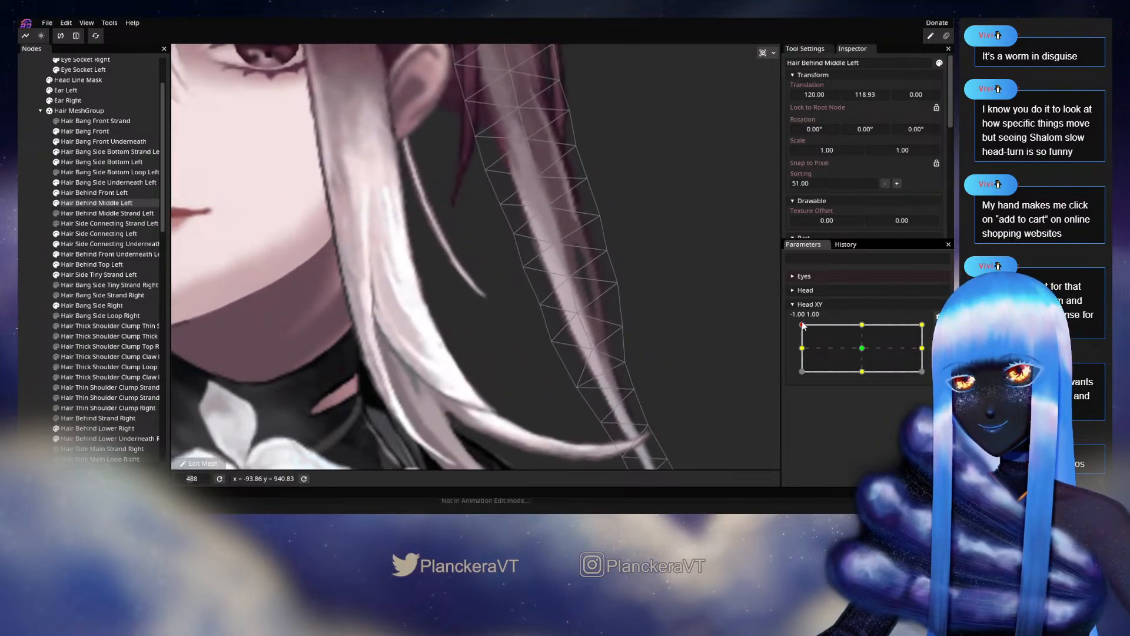
pyautogui.click(933, 333)
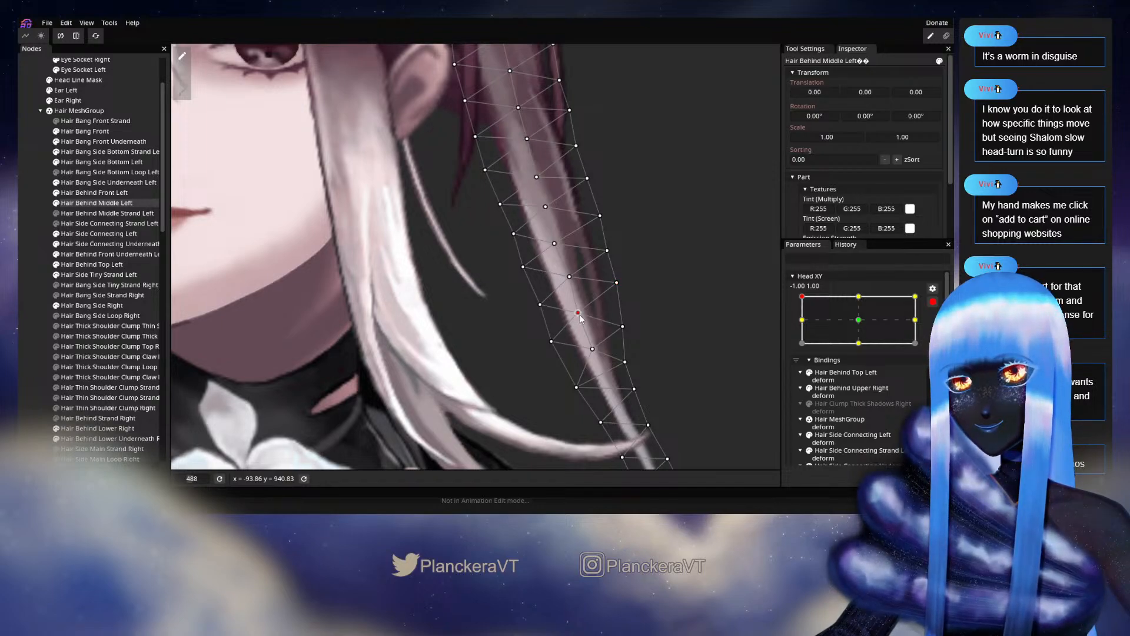
pyautogui.click(932, 302)
pyautogui.moveTo(802, 324)
pyautogui.mouseDown()
pyautogui.moveTo(841, 325)
pyautogui.moveTo(789, 327)
pyautogui.mouseUp()
# - Raise the outer-edge vertex of Hair Behind Middle Left just below chin level, adjust the inner edge opposite, and scrub from Head XY -1.00, 1.00
pyautogui.click(938, 330)
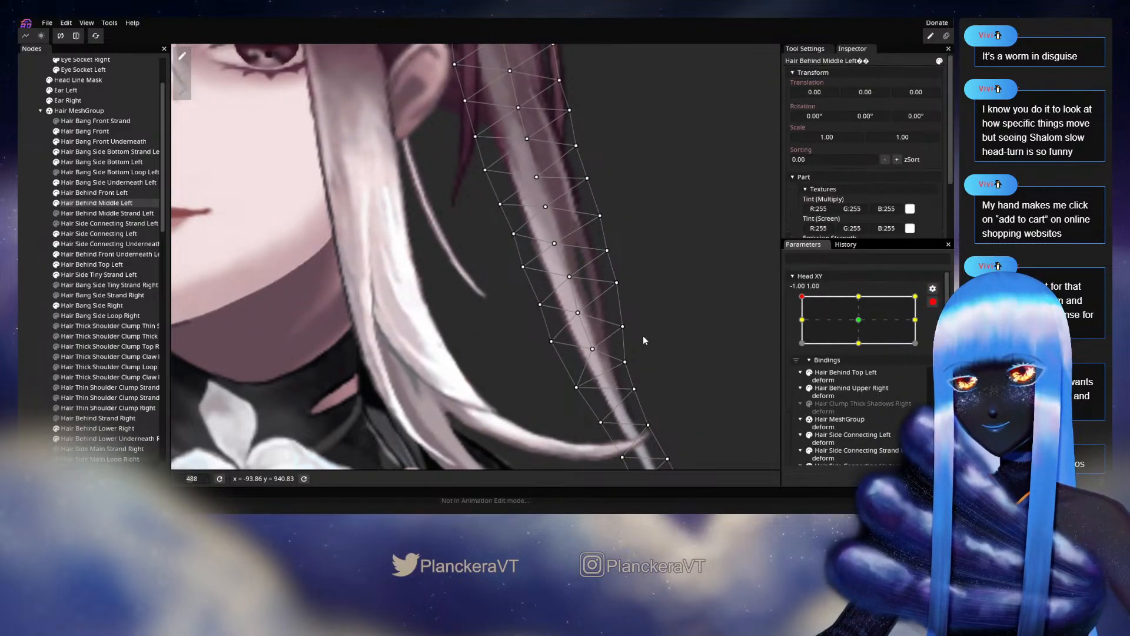
pyautogui.click(622, 327)
pyautogui.scroll(-3, 645, 299)
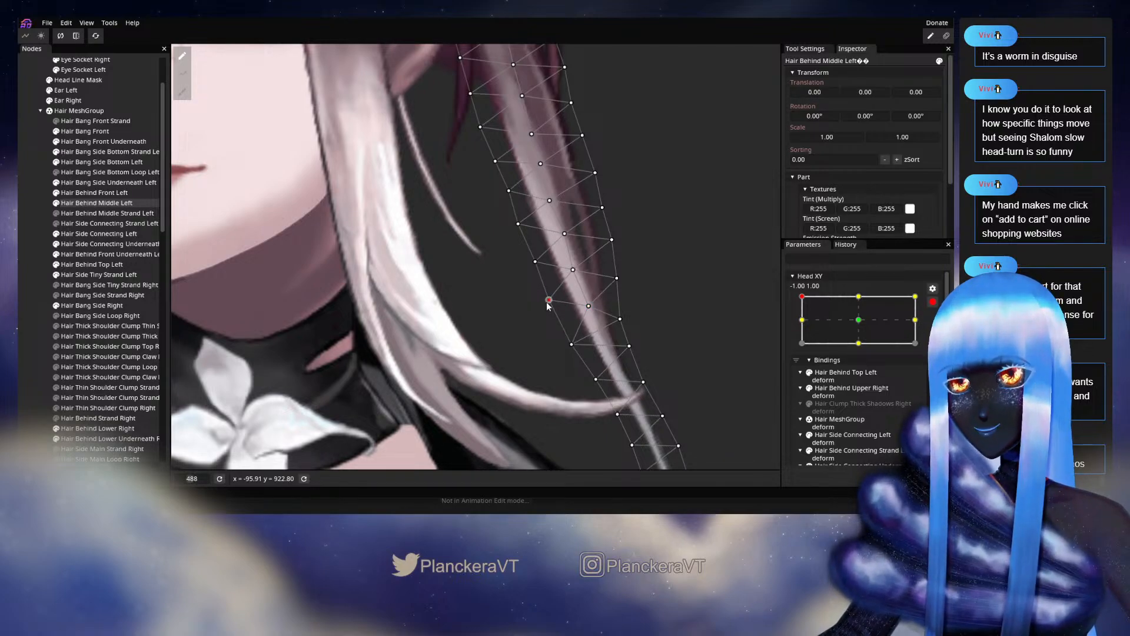
pyautogui.click(932, 302)
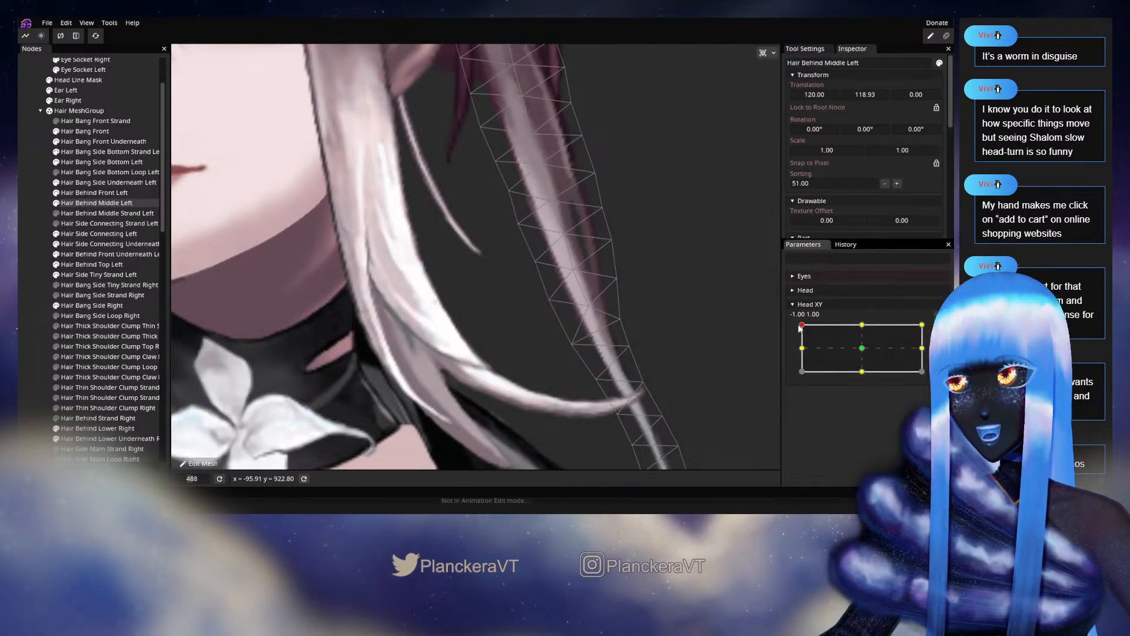
pyautogui.moveTo(801, 325)
pyautogui.mouseDown()
pyautogui.moveTo(840, 325)
pyautogui.moveTo(798, 323)
pyautogui.mouseUp()
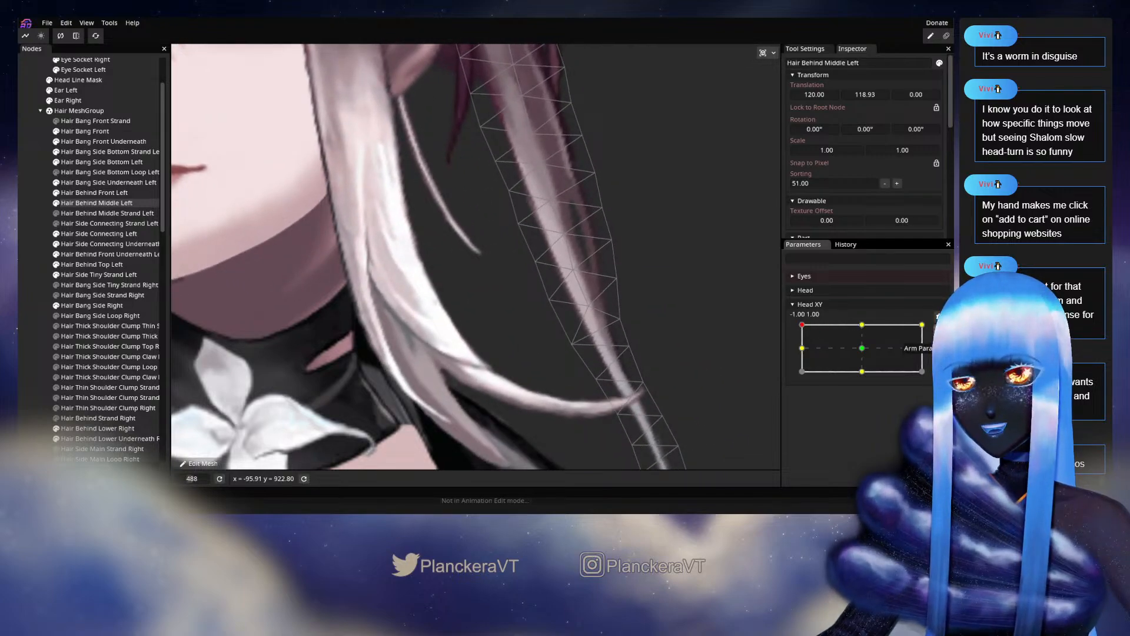
# - Adjust the edge vertices of Hair Behind Middle Left around where it crosses the front strand's tip at Head XY -1.00, 1.00
pyautogui.click(933, 329)
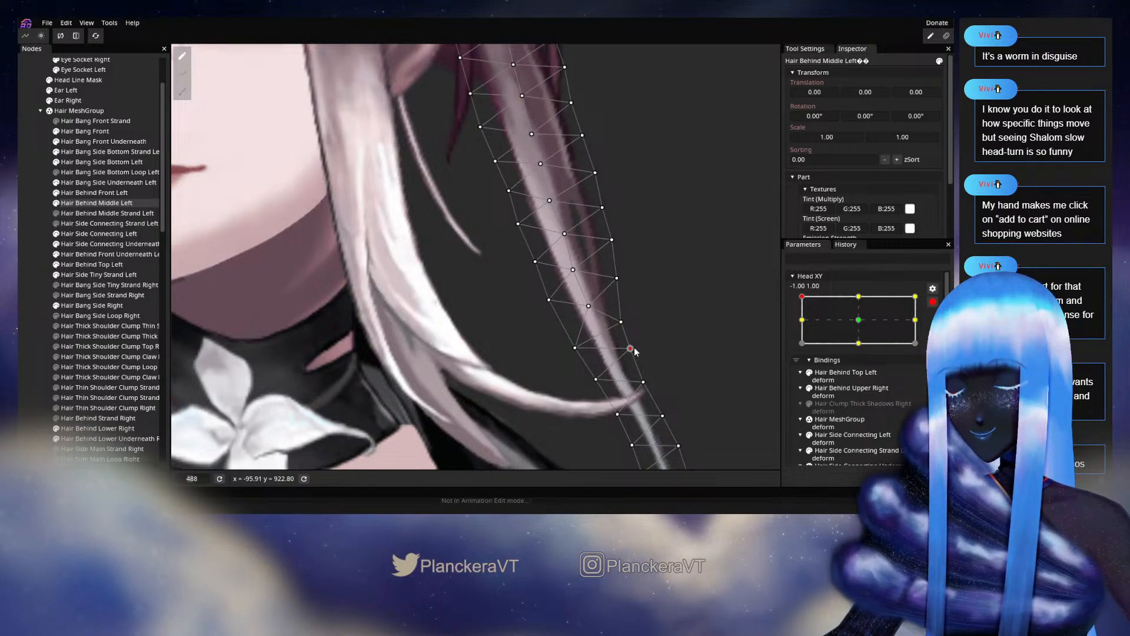
pyautogui.moveTo(647, 372); pyautogui.dragTo(639, 318)
pyautogui.click(589, 325)
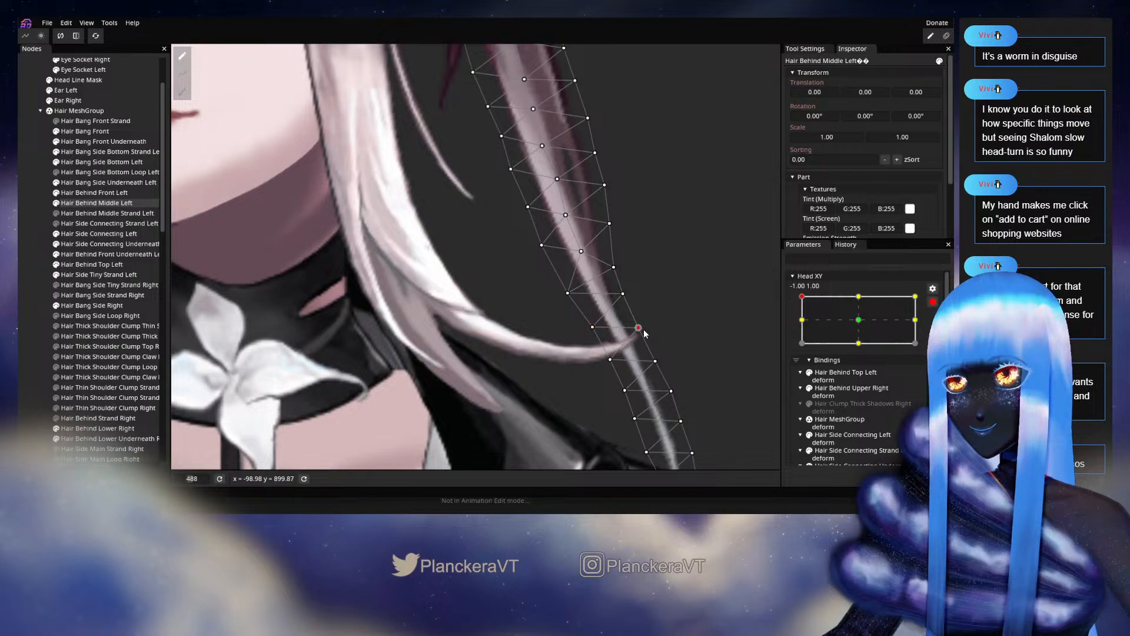
pyautogui.moveTo(638, 333); pyautogui.dragTo(642, 334)
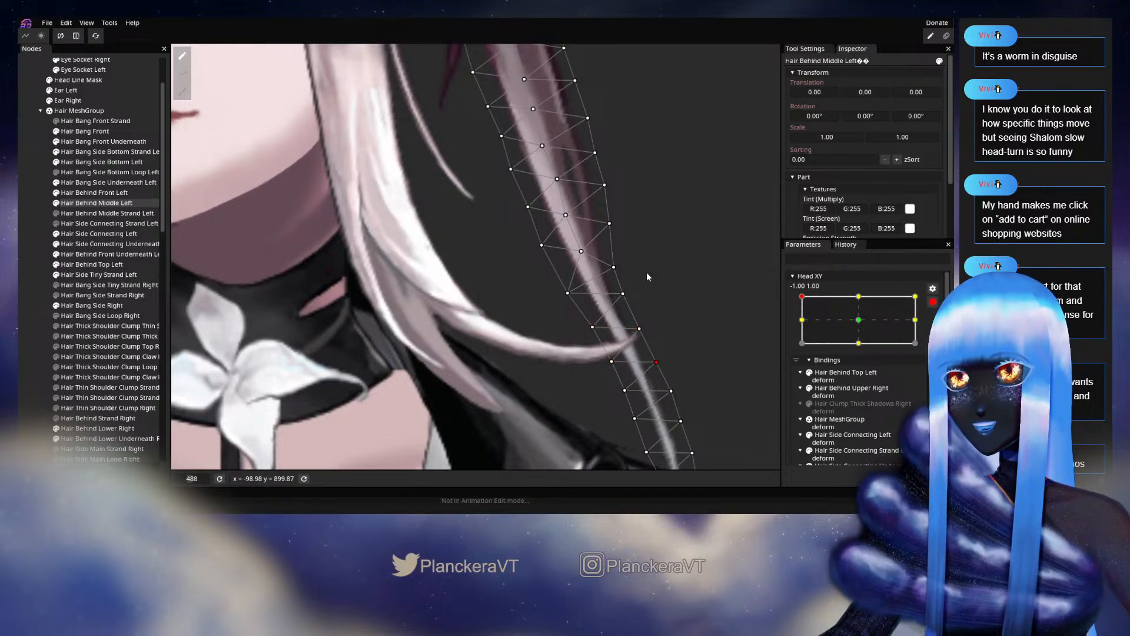
# - Deselect the strand and sweep Head XY from -1.00, 1.00 towards 0.00, 1.00 to inspect the hair's motion on the whole head
pyautogui.scroll(-4, 679, 381)
pyautogui.click(698, 210)
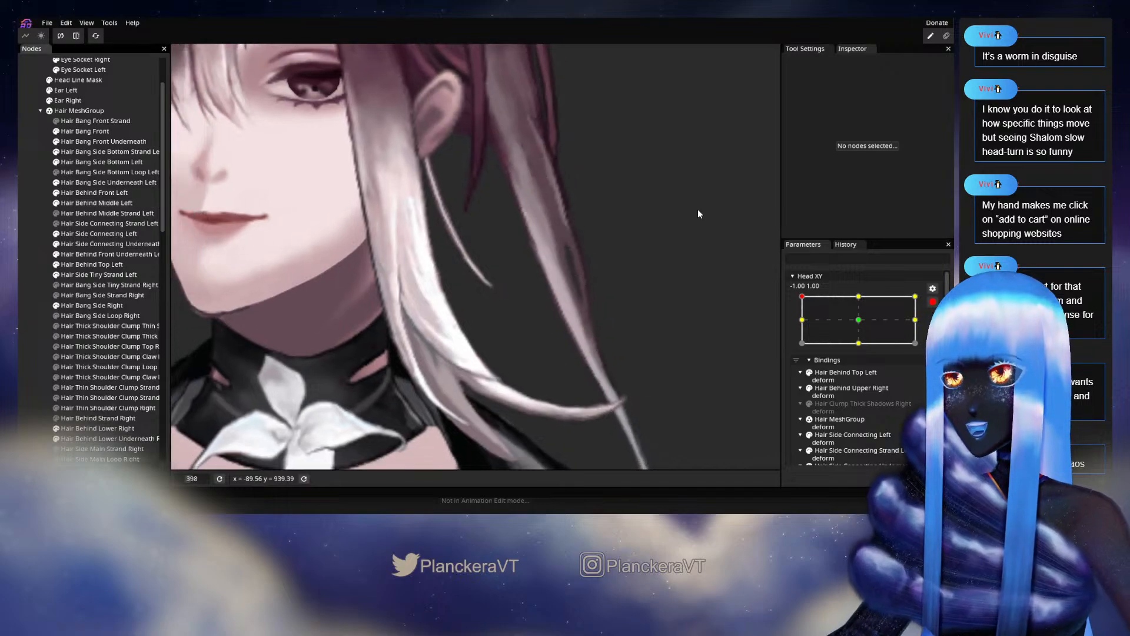
pyautogui.scroll(-10, 698, 212)
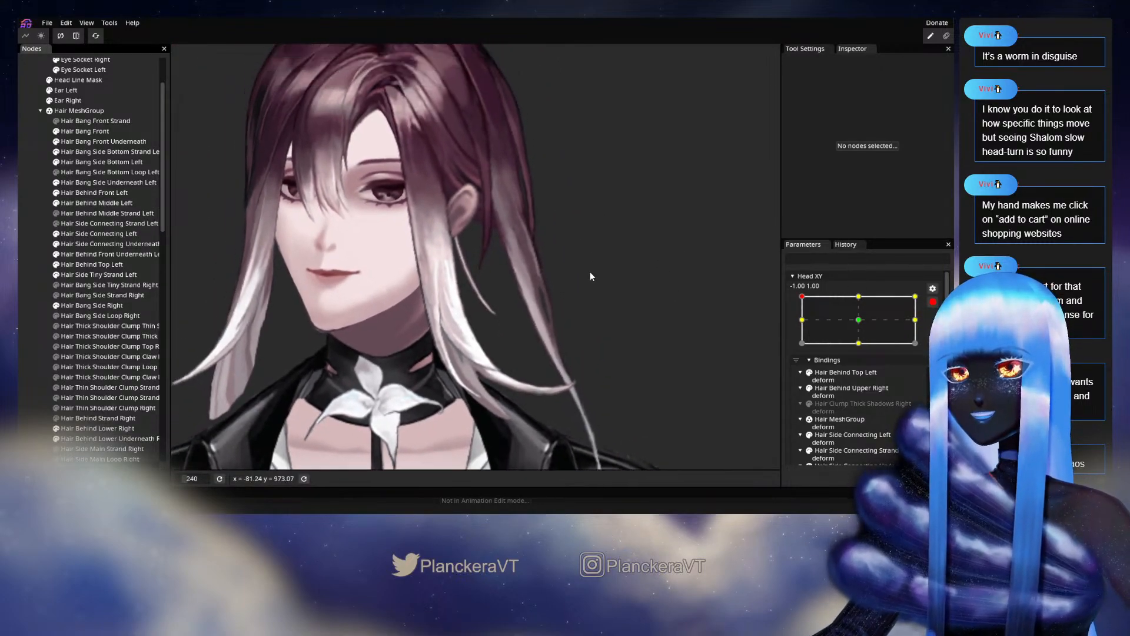
pyautogui.scroll(-3, 591, 276)
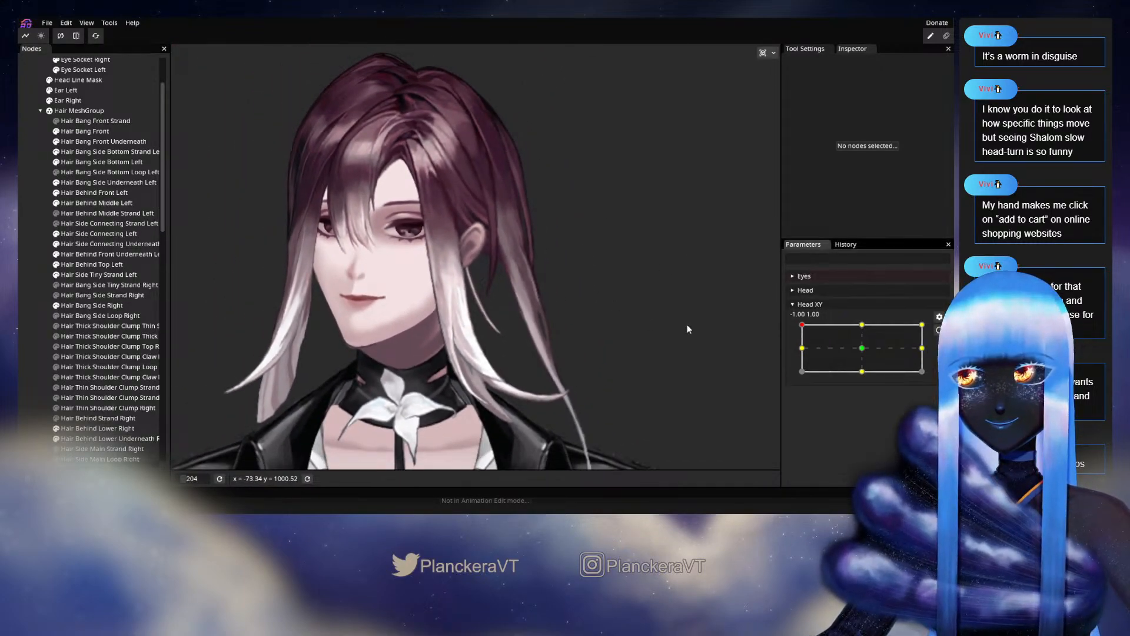
pyautogui.moveTo(804, 328)
pyautogui.mouseDown()
pyautogui.moveTo(865, 324)
pyautogui.moveTo(798, 321)
pyautogui.moveTo(858, 322)
pyautogui.moveTo(805, 324)
pyautogui.moveTo(864, 353)
pyautogui.moveTo(800, 324)
pyautogui.mouseUp()
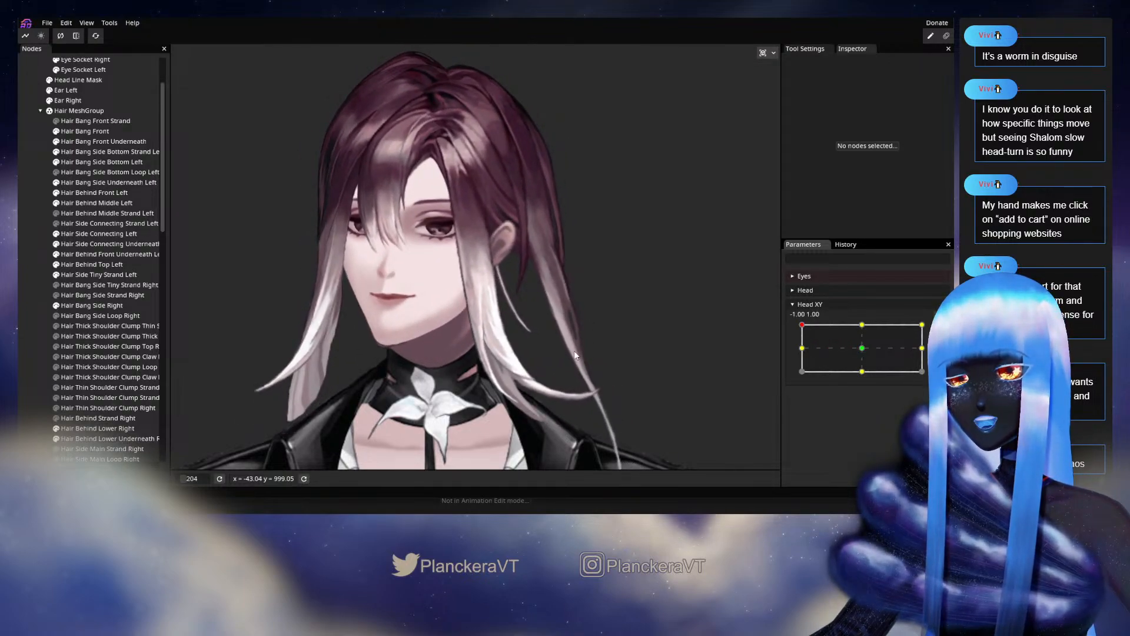
pyautogui.scroll(3, 610, 291)
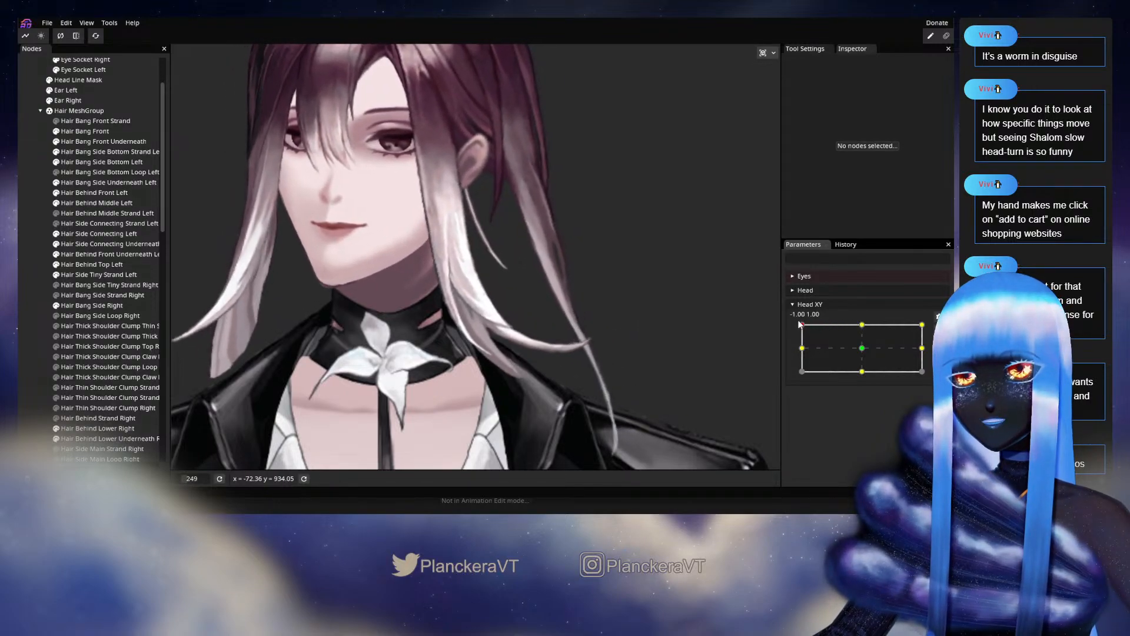
pyautogui.moveTo(800, 323); pyautogui.dragTo(860, 327)
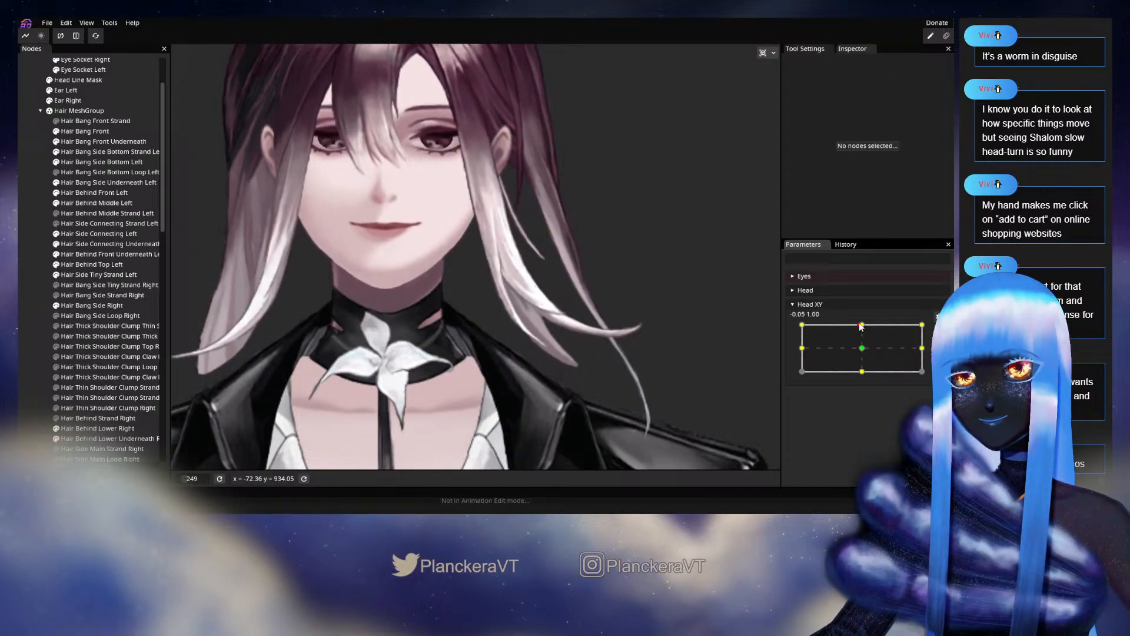
# - Edit the Head XY keypoint at 0.00, 1.00 and adjust the mesh vertices along the Hair Behind Middle Left strand
pyautogui.click(940, 331)
pyautogui.scroll(5, 557, 301)
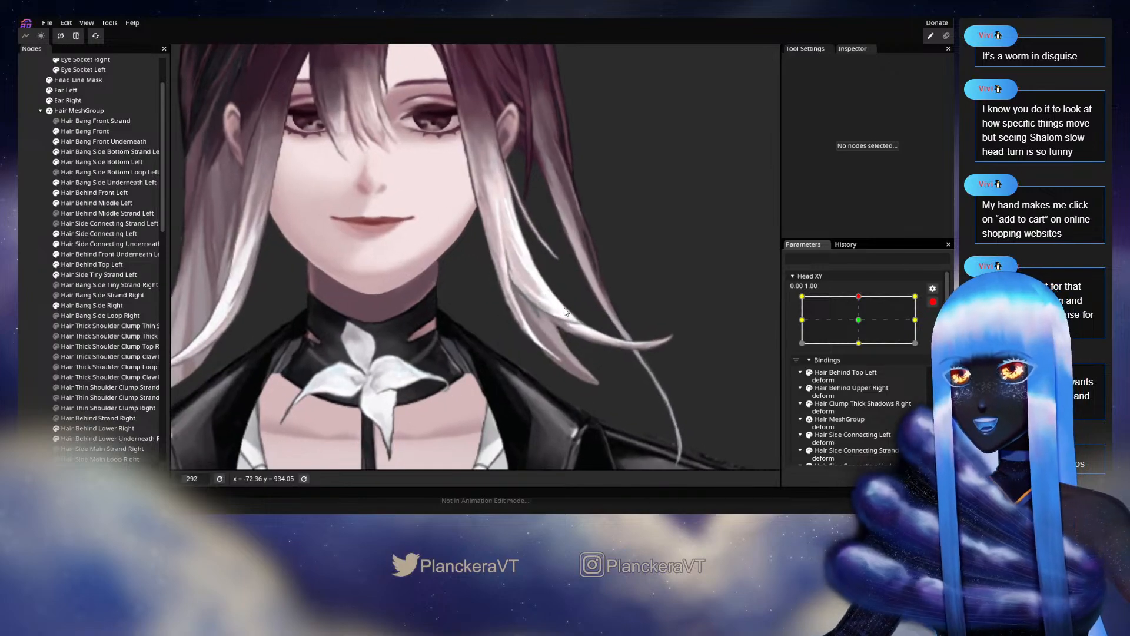
pyautogui.scroll(4, 557, 302)
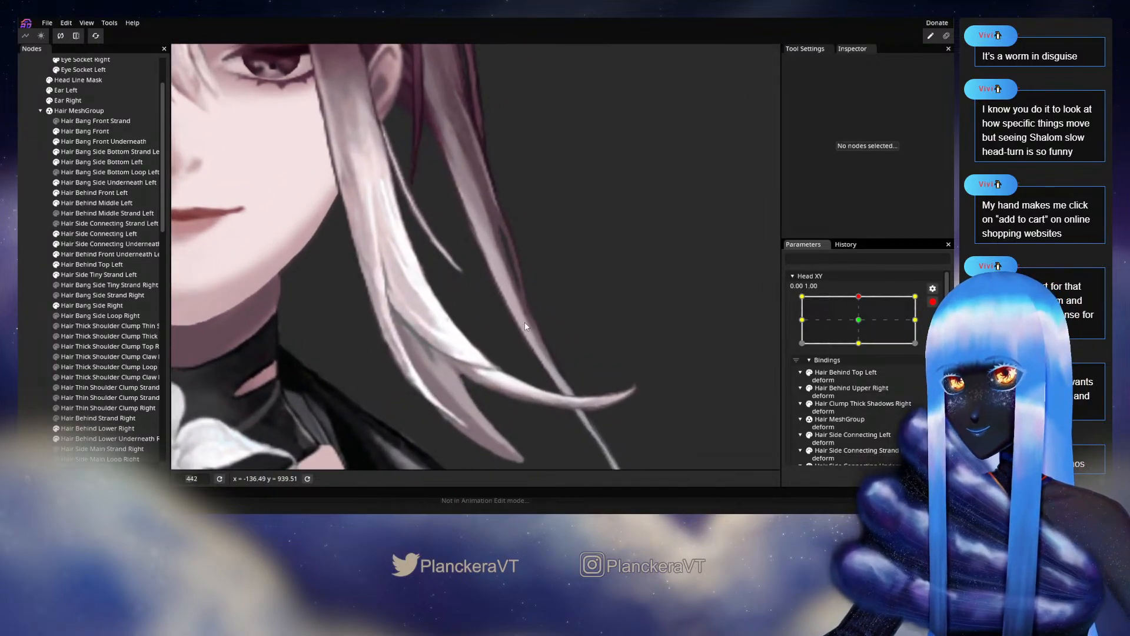
pyautogui.click(94, 205)
pyautogui.scroll(4, 634, 319)
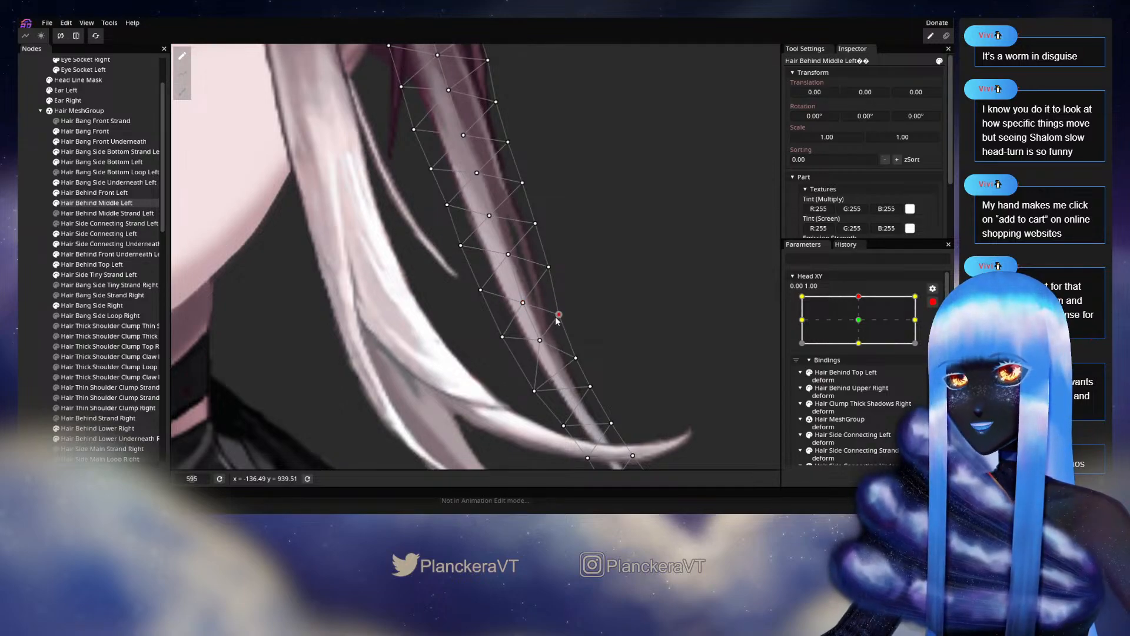
pyautogui.click(677, 301)
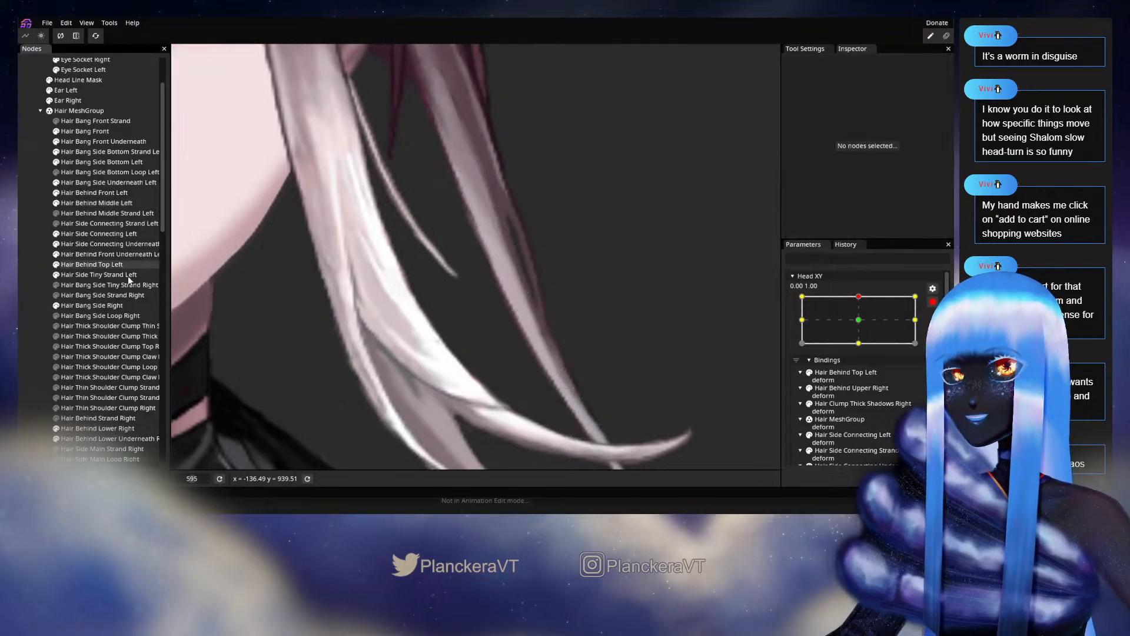
pyautogui.scroll(-8, 677, 302)
pyautogui.scroll(-5, 666, 328)
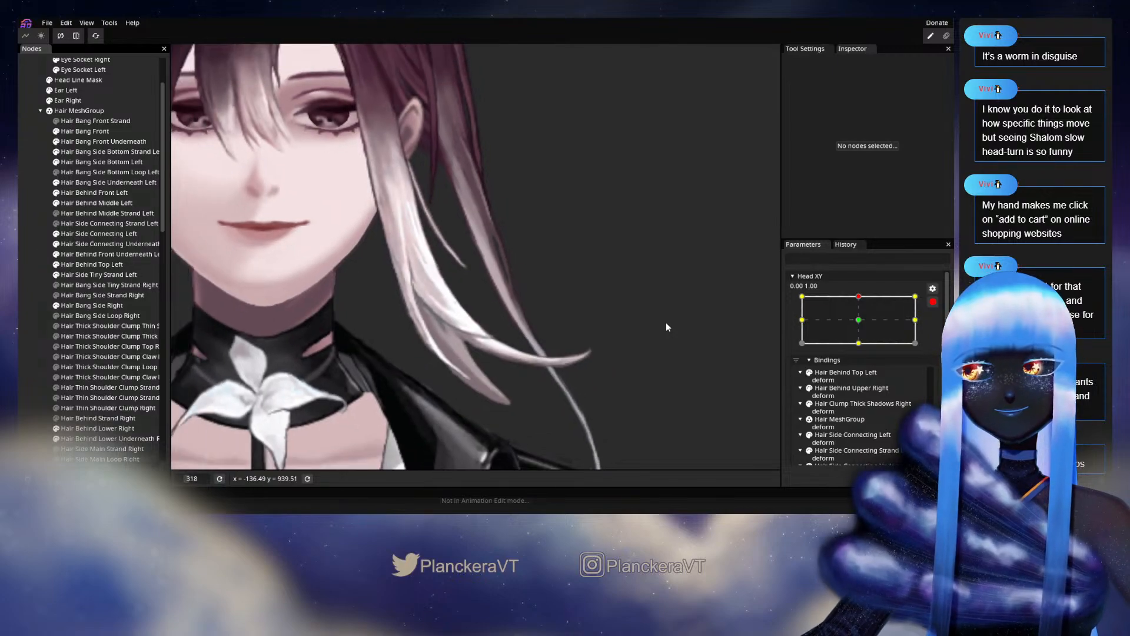
# - Test the head motion around Head XY 0.00, 1.00 and refine the lower vertices of the Hair Behind Middle Left mesh at that keypoint
pyautogui.click(934, 301)
pyautogui.moveTo(864, 330)
pyautogui.mouseDown()
pyautogui.moveTo(863, 356)
pyautogui.moveTo(863, 325)
pyautogui.mouseUp()
pyautogui.click(939, 329)
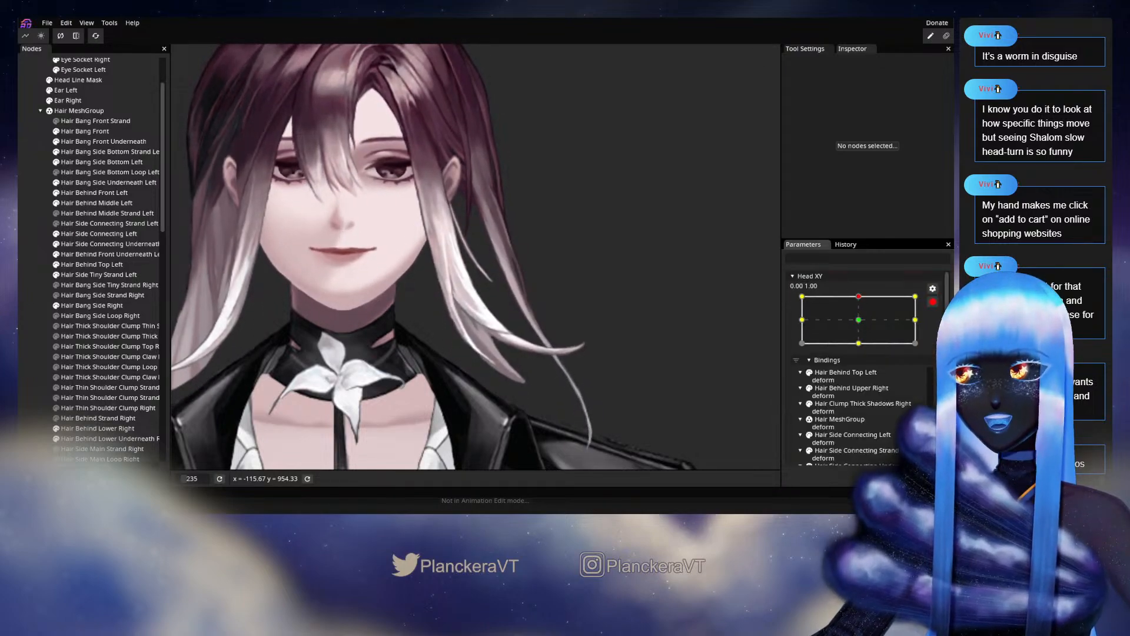
pyautogui.scroll(3, 549, 313)
pyautogui.scroll(4, 577, 316)
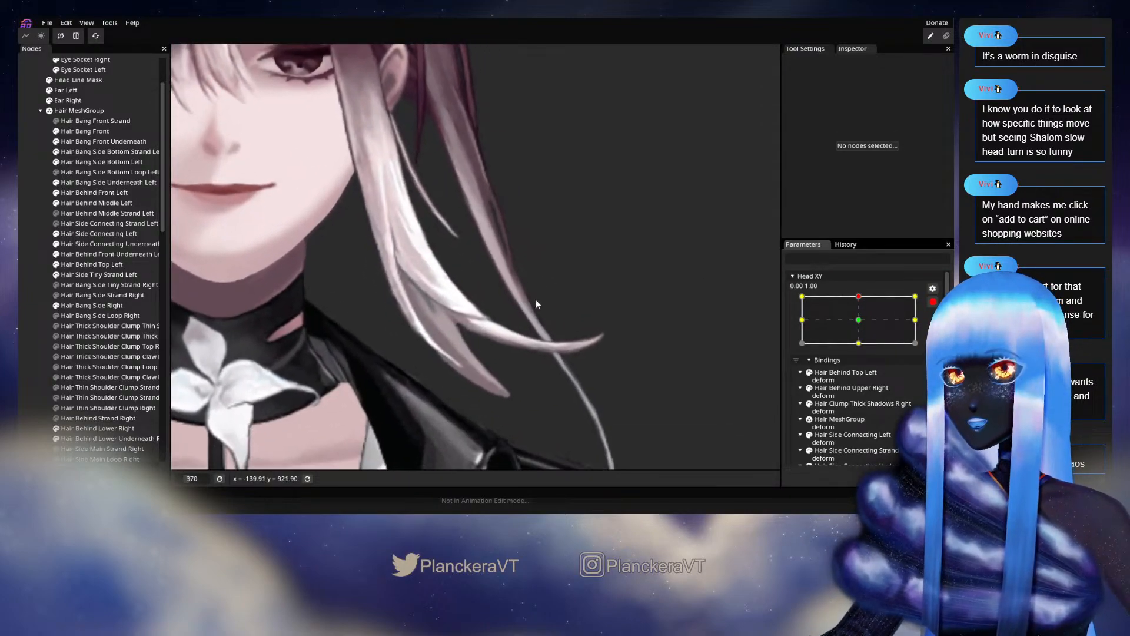
pyautogui.click(104, 204)
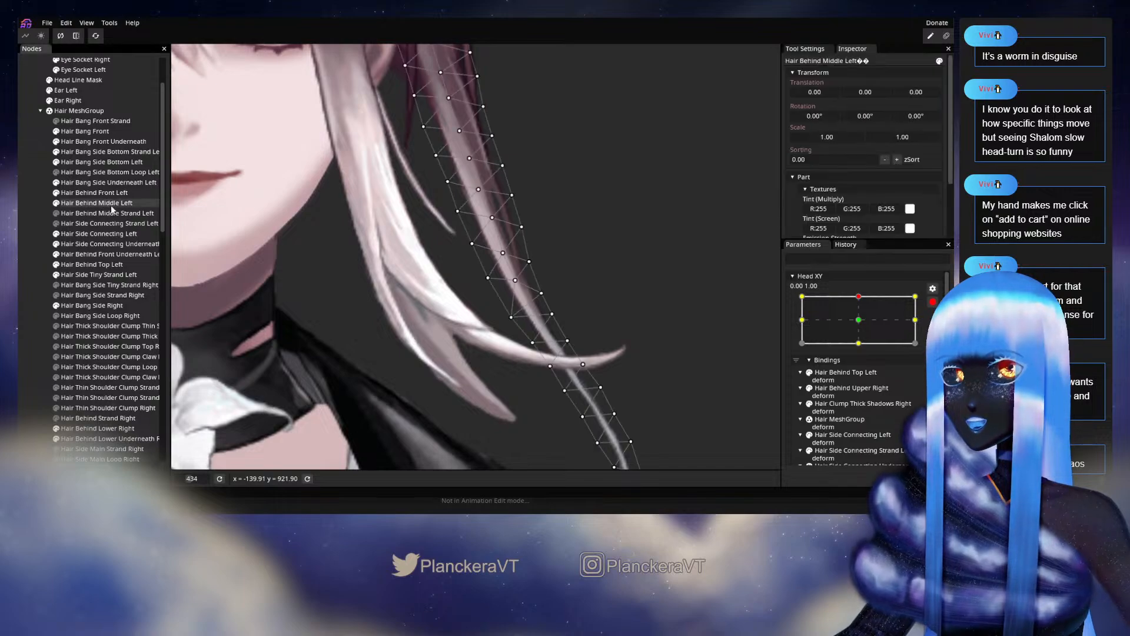
pyautogui.scroll(3, 580, 297)
pyautogui.scroll(1, 580, 292)
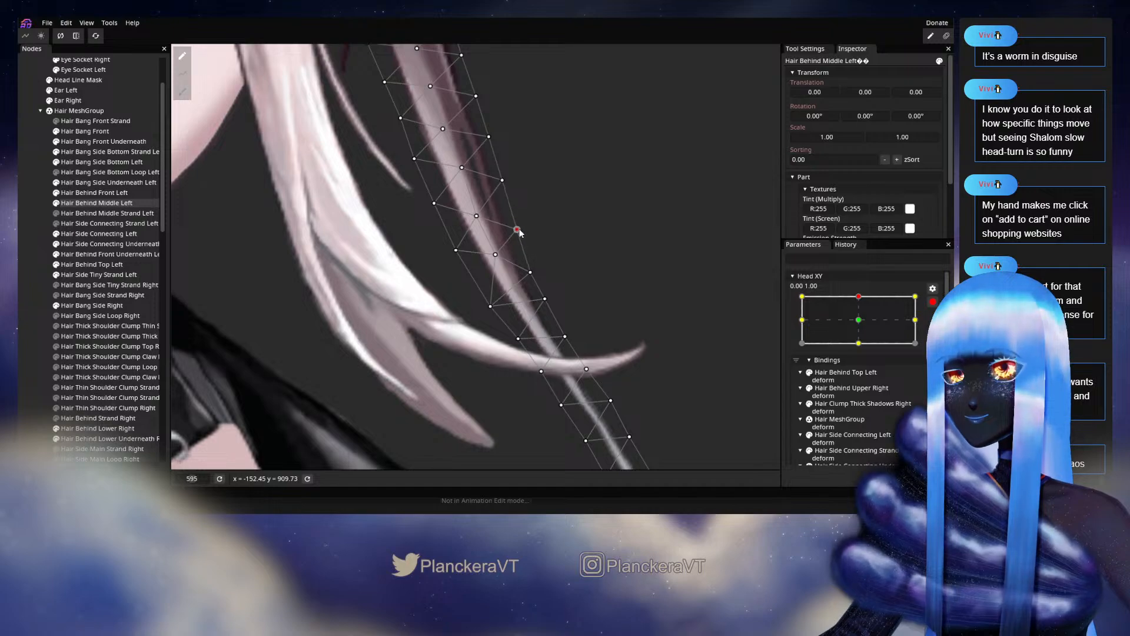
pyautogui.click(47, 283)
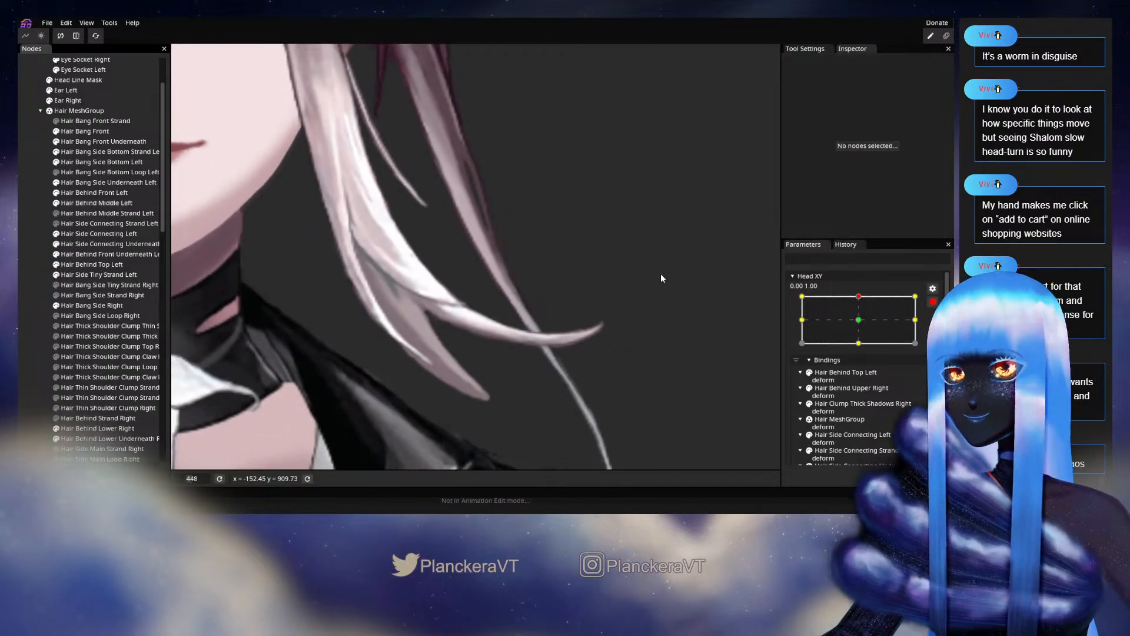
# - Compare Hair Behind Middle Left between the Head XY centre and 0.00, 1.00, and adjust its right-edge vertices at the upper keypoint
pyautogui.click(932, 301)
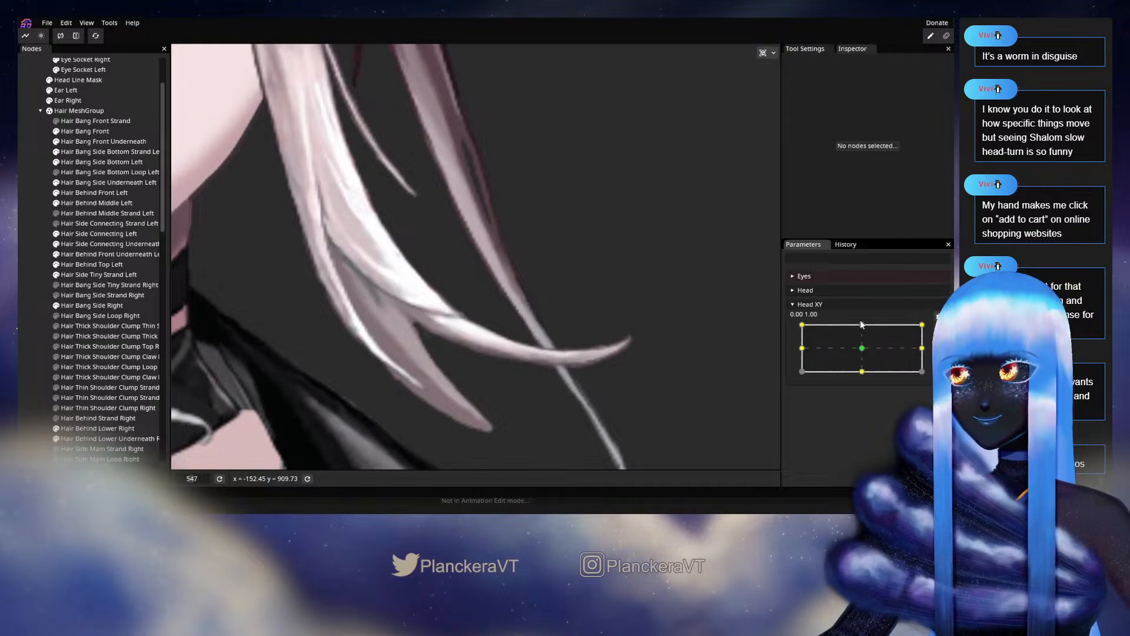
pyautogui.moveTo(861, 325)
pyautogui.mouseDown()
pyautogui.moveTo(862, 349)
pyautogui.moveTo(857, 325)
pyautogui.mouseUp()
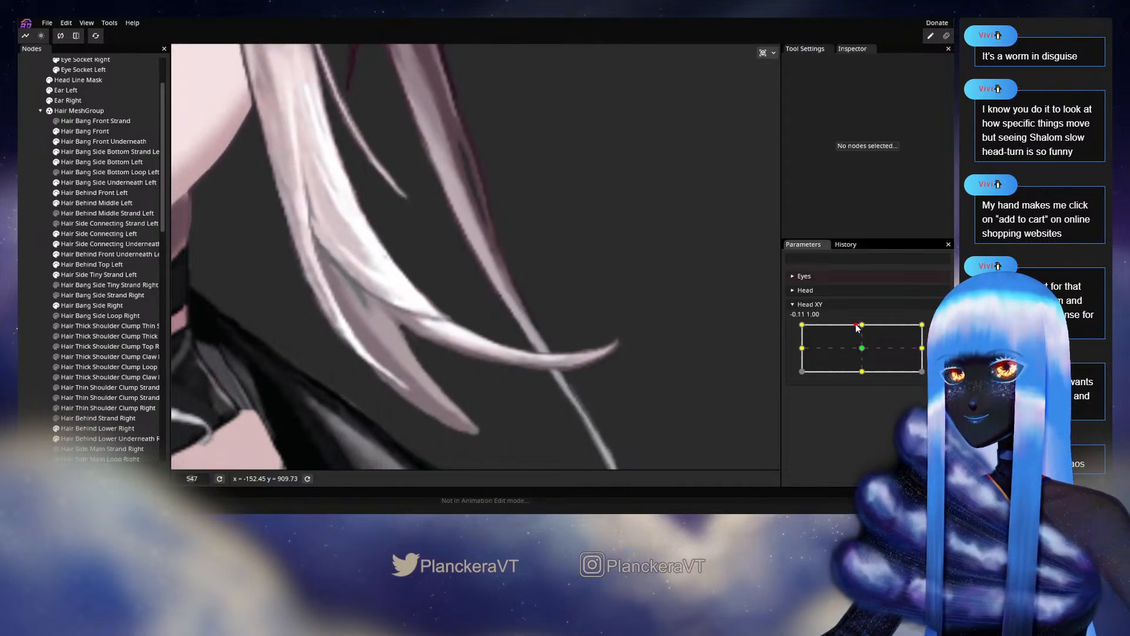
pyautogui.click(88, 203)
pyautogui.moveTo(852, 334); pyautogui.dragTo(862, 349)
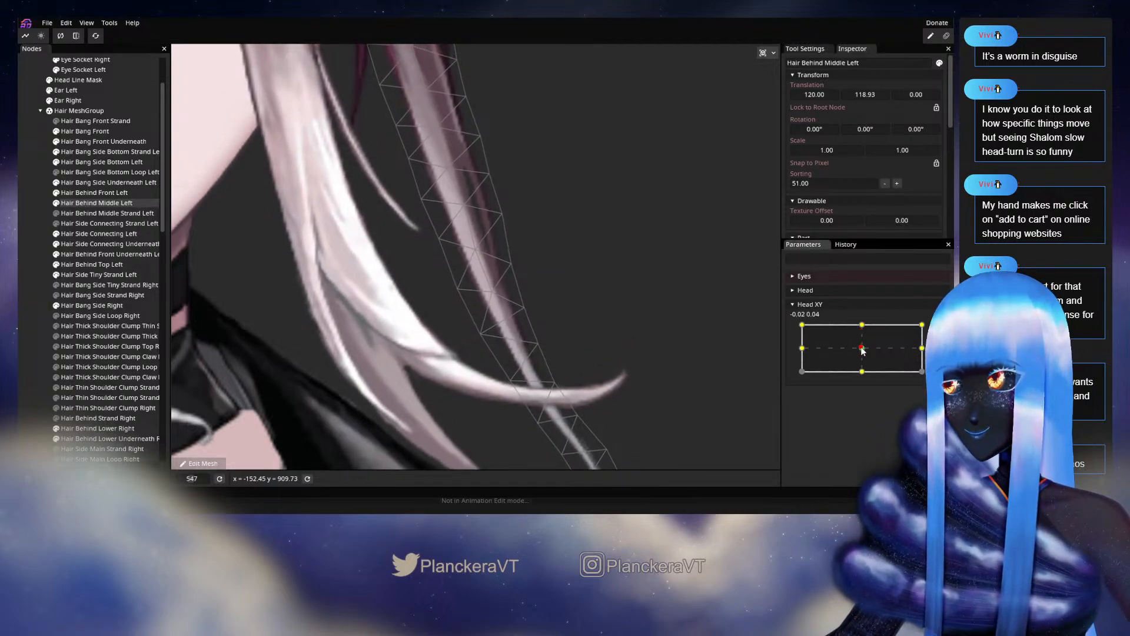
pyautogui.moveTo(862, 348); pyautogui.dragTo(858, 323)
pyautogui.click(857, 325)
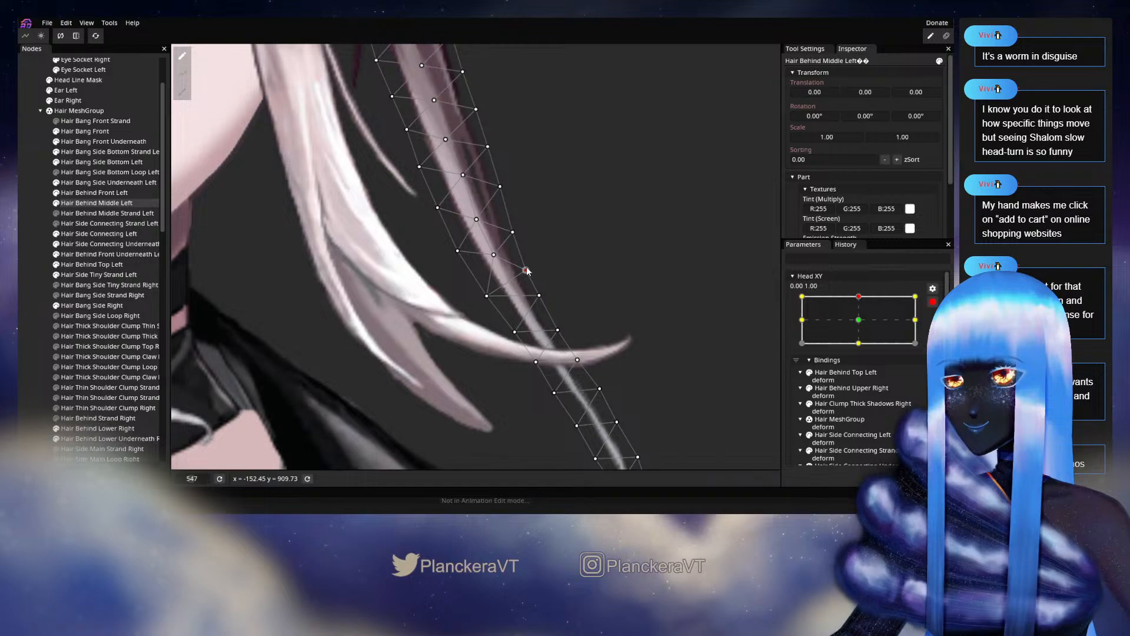
# - Recheck the upward head pose and fine-tune the Hair Behind Middle Left vertices just above the strand crossing at Head XY 0.00, 1.00
pyautogui.click(933, 302)
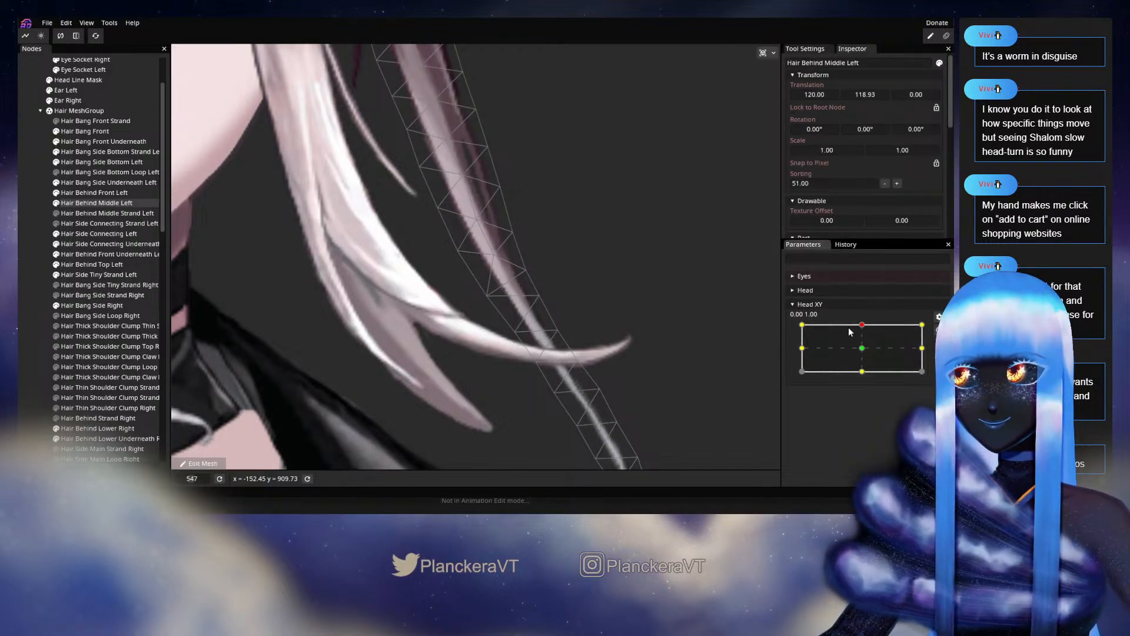
pyautogui.moveTo(864, 330)
pyautogui.mouseDown()
pyautogui.moveTo(863, 351)
pyautogui.moveTo(862, 325)
pyautogui.mouseUp()
pyautogui.click(939, 330)
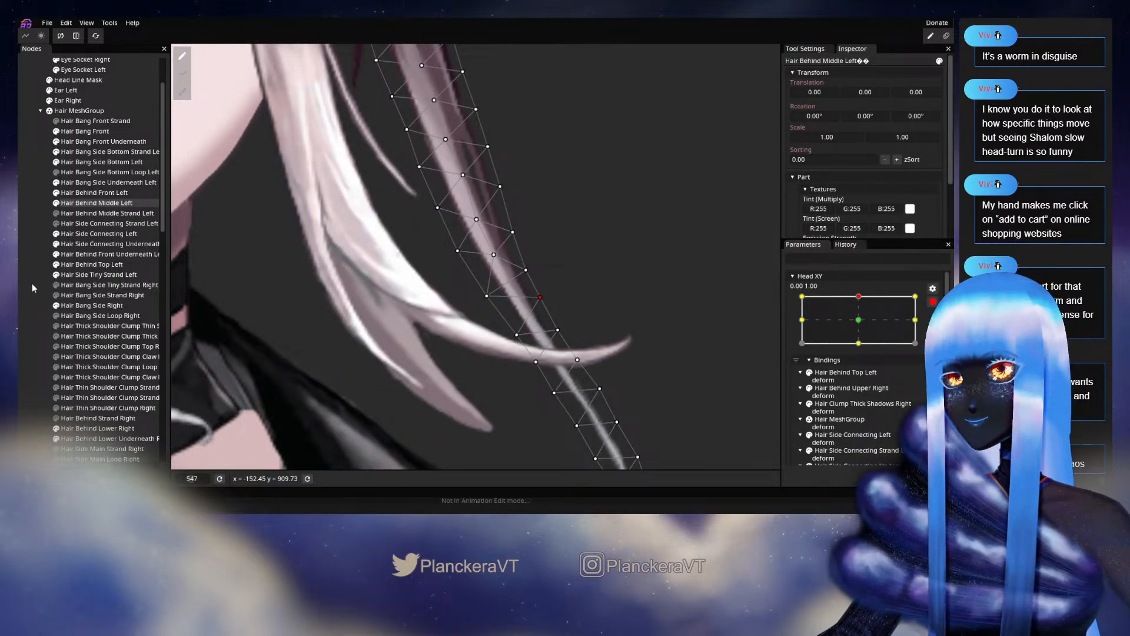
pyautogui.click(662, 276)
pyautogui.scroll(-3, 663, 280)
pyautogui.scroll(-4, 658, 282)
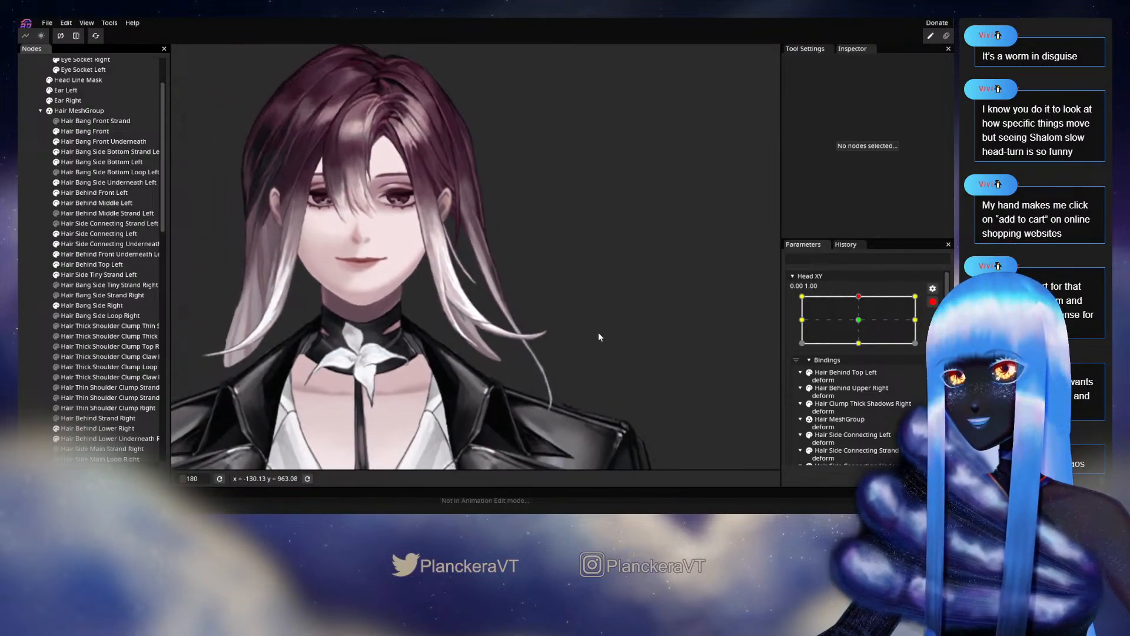
# - Edit the Head XY keypoint at -1.00, 1.00 and adjust the mesh vertices along the Hair Behind Middle Left strand
pyautogui.click(932, 302)
pyautogui.moveTo(865, 332); pyautogui.dragTo(798, 326)
pyautogui.scroll(5, 449, 389)
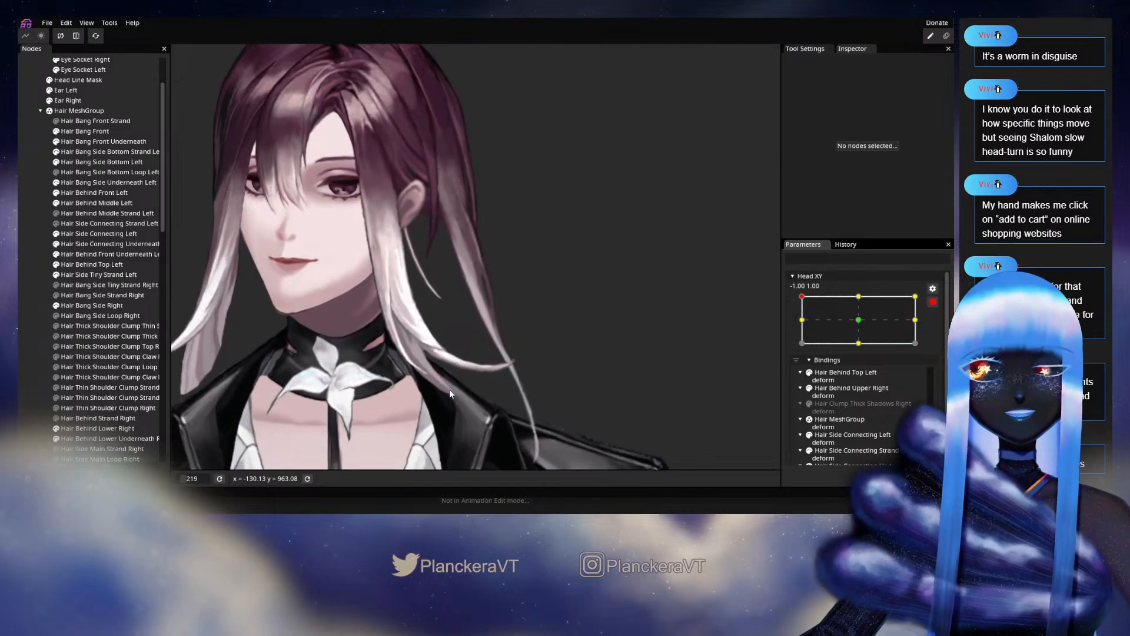
pyautogui.scroll(4, 428, 310)
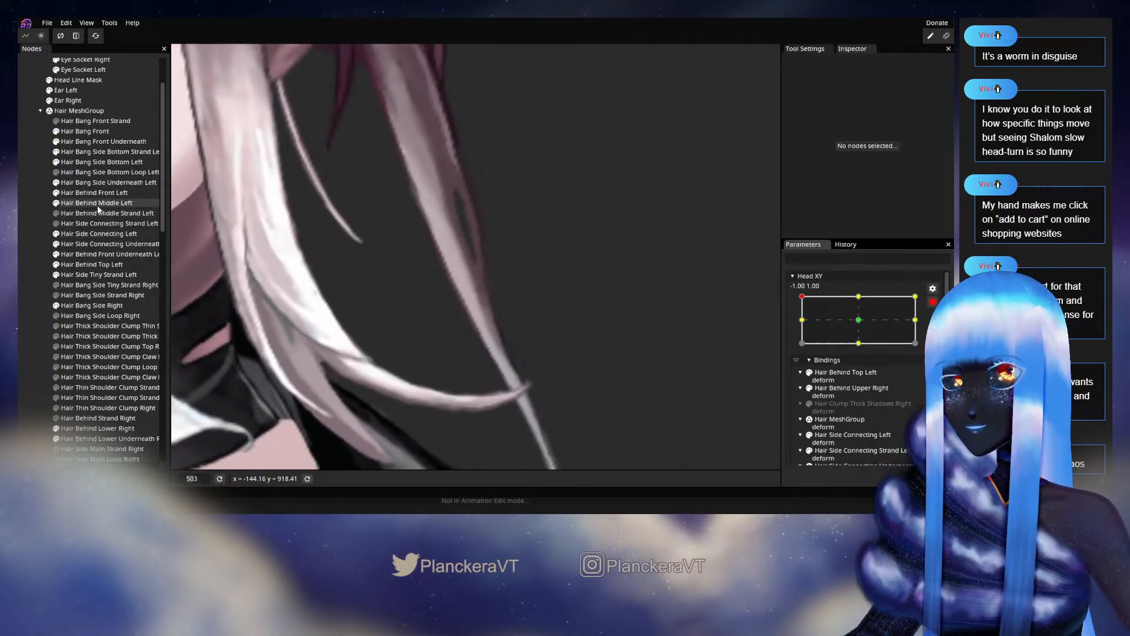
pyautogui.click(97, 203)
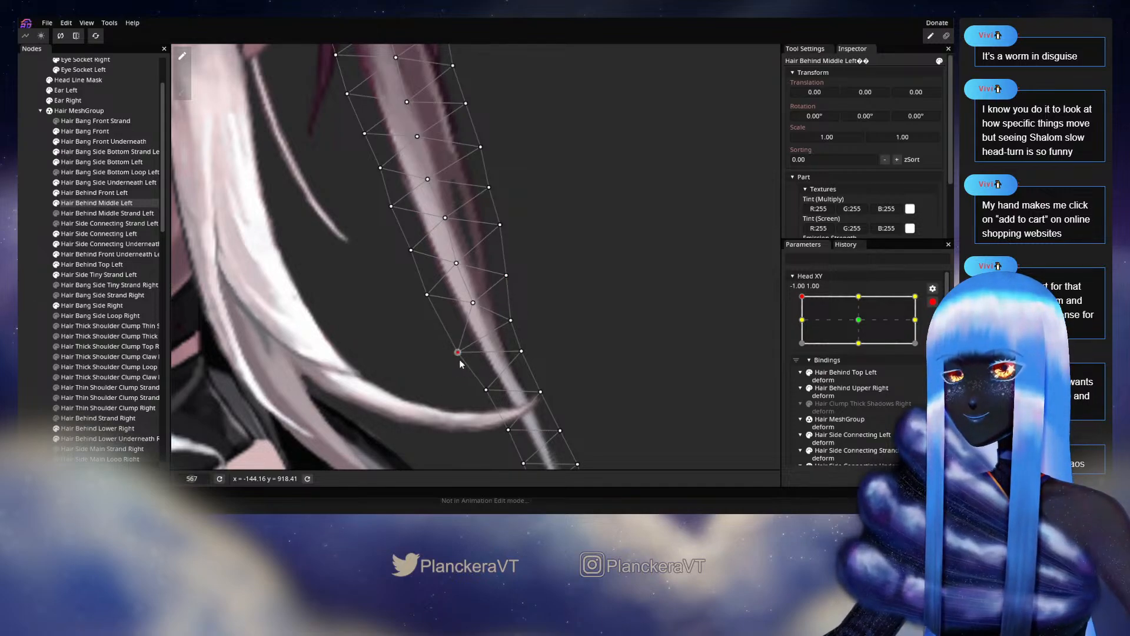
pyautogui.click(662, 301)
pyautogui.scroll(-5, 662, 312)
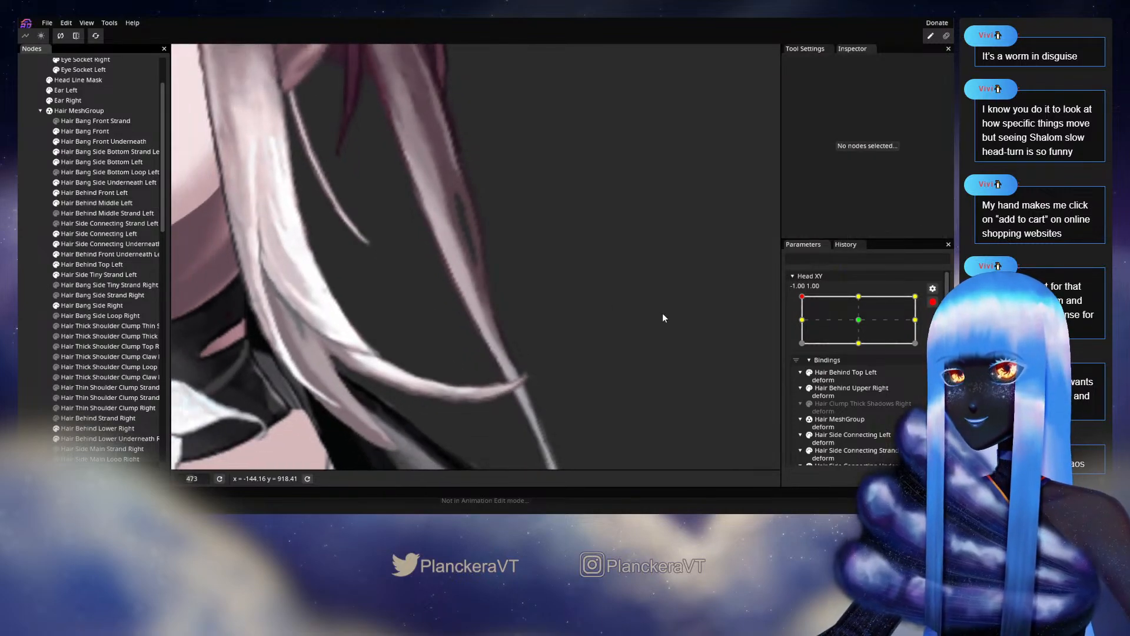
pyautogui.scroll(-2, 656, 316)
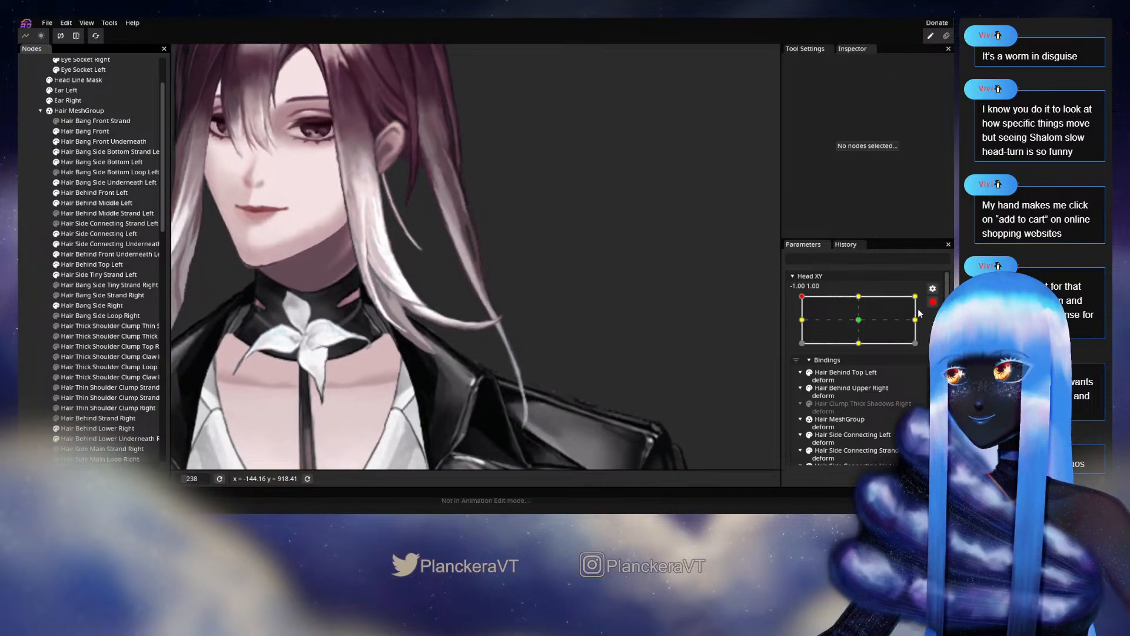
# - Examine how the hair strands move as Head XY sweeps between the centre, 0.00, 1.00 and -1.00, 1.00
pyautogui.click(915, 296)
pyautogui.click(802, 297)
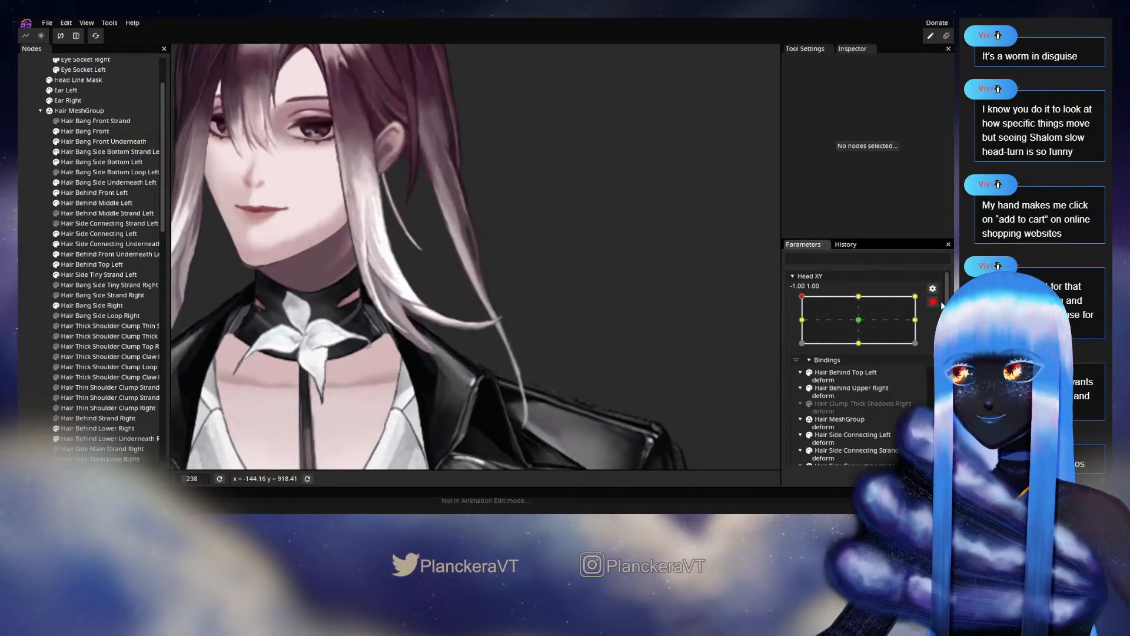
pyautogui.click(933, 302)
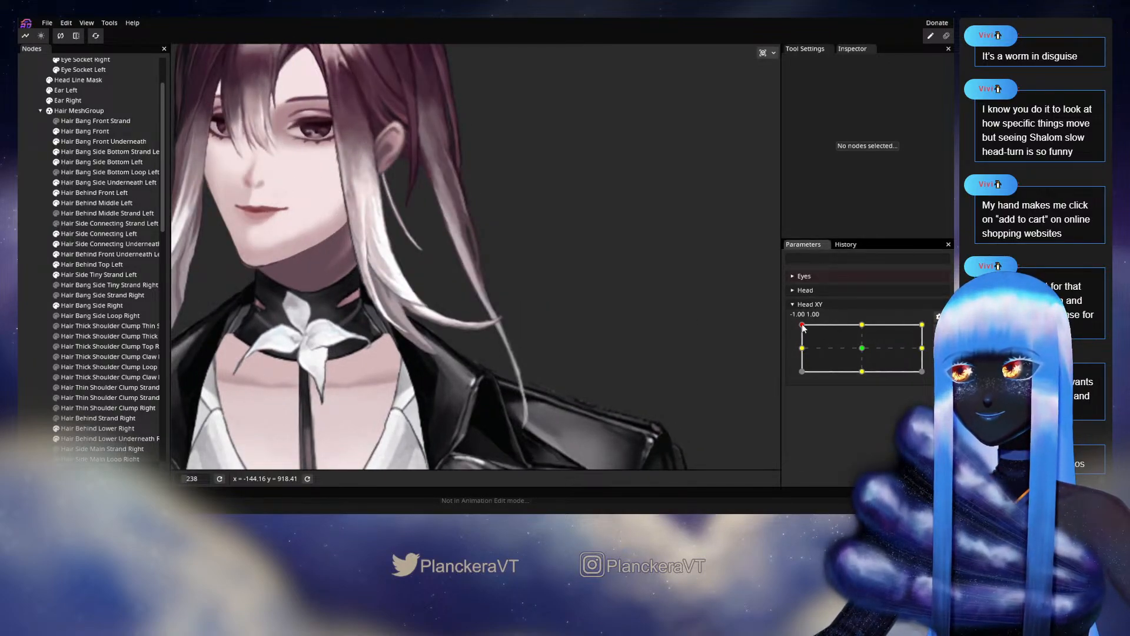
pyautogui.click(862, 324)
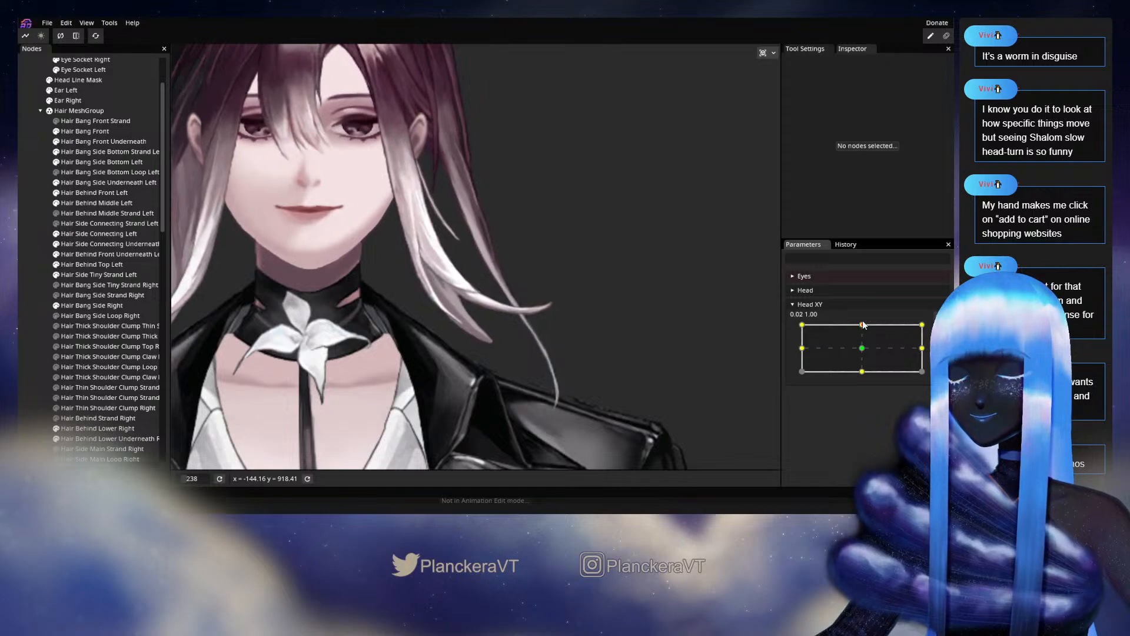
pyautogui.click(827, 338)
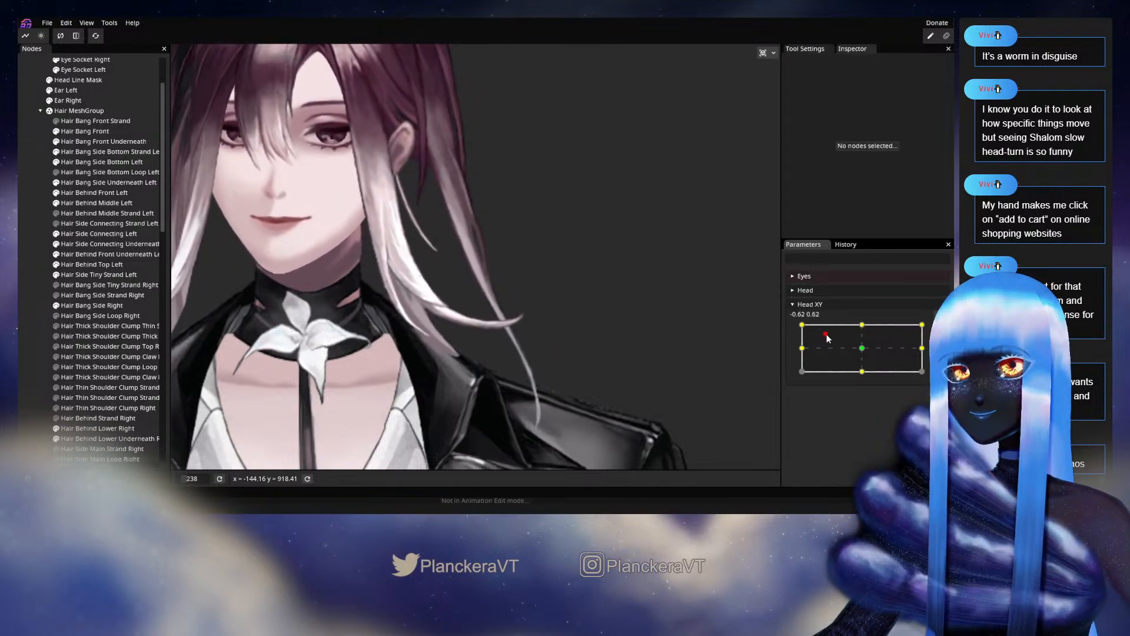
pyautogui.click(862, 349)
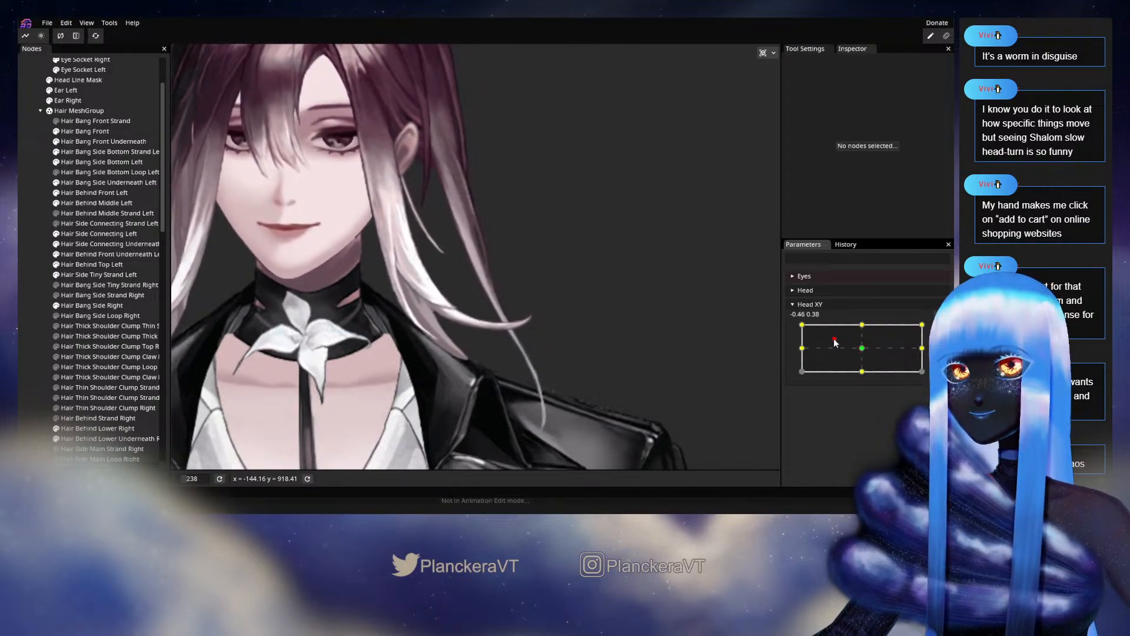
pyautogui.click(802, 325)
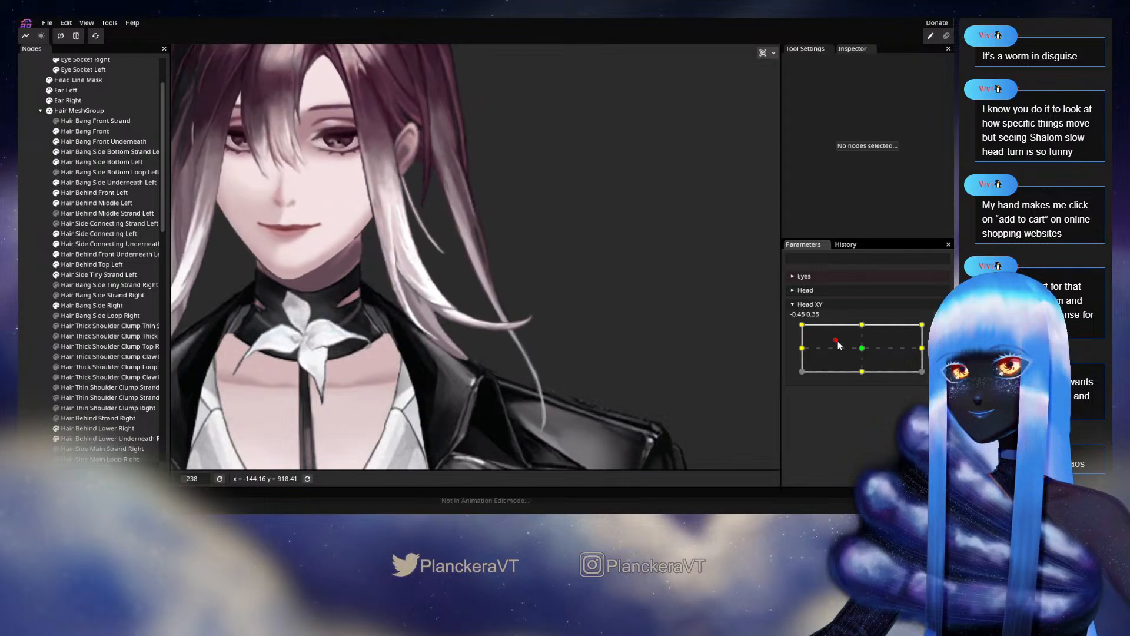
pyautogui.click(819, 334)
pyautogui.click(803, 331)
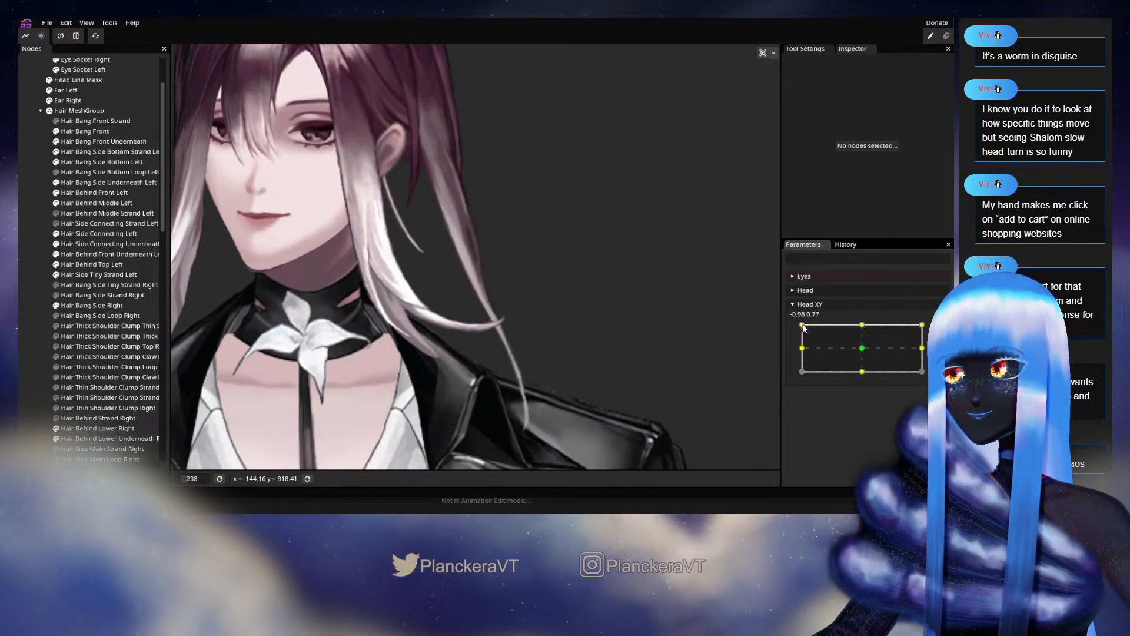
pyautogui.click(803, 326)
# - Save the project and recheck the hair motion between the Head XY centre and -1.00, 1.00
pyautogui.hotkey('ctrl', 's')
pyautogui.click(849, 347)
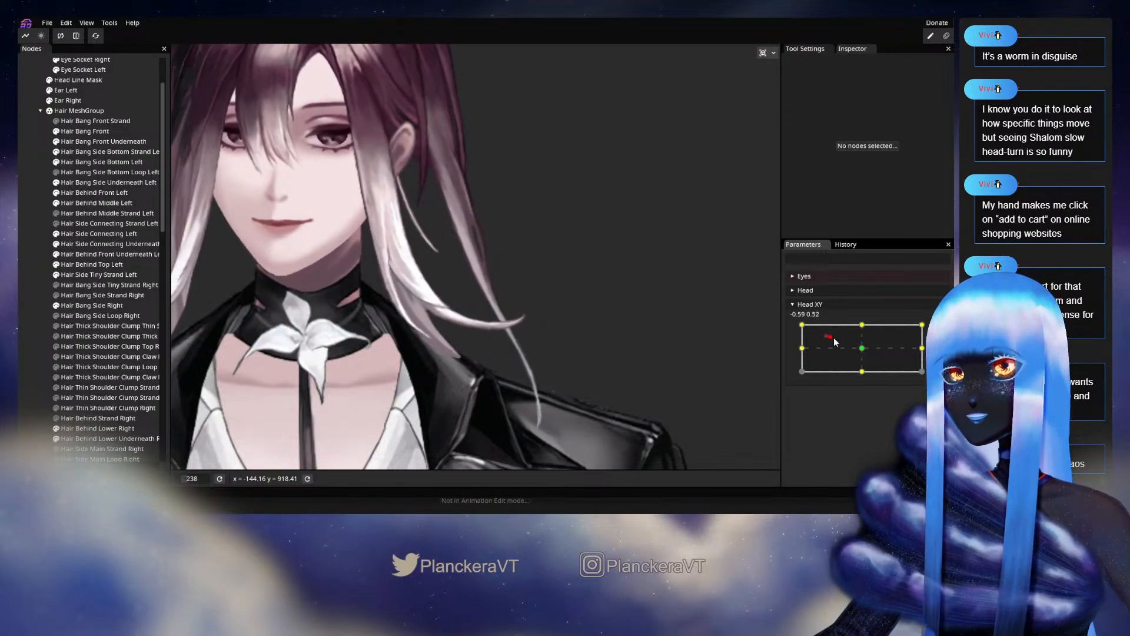
pyautogui.click(866, 350)
pyautogui.click(802, 325)
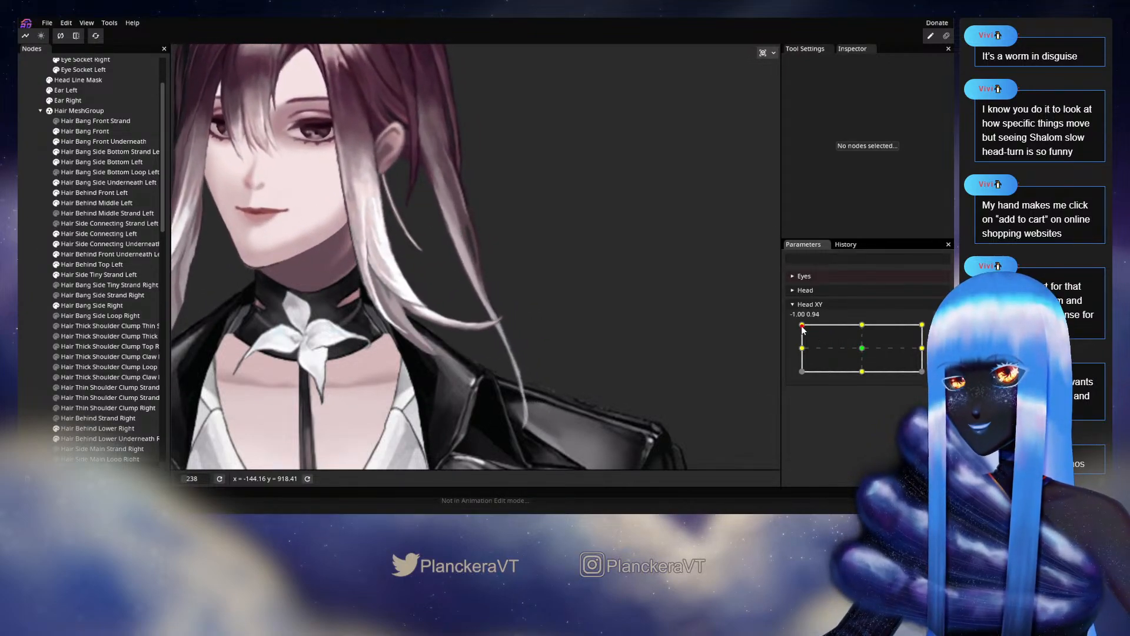
# - Edit the Head XY keypoint at -1.00, 1.00 and fine-tune the Hair Behind Middle Left vertices below the strand crossing
pyautogui.scroll(5, 549, 358)
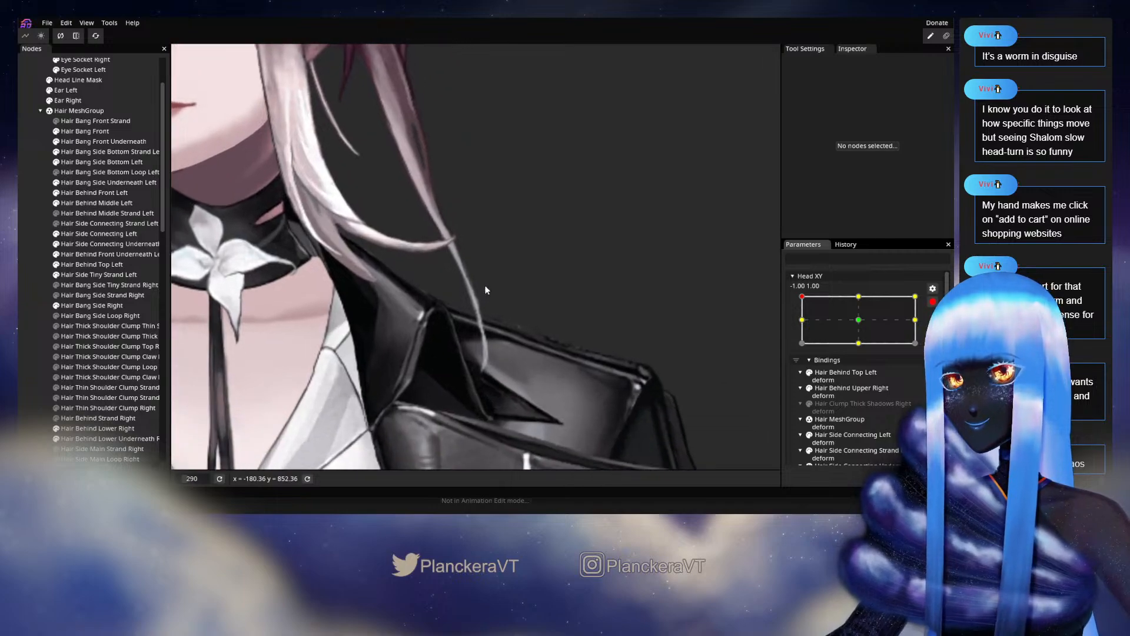
pyautogui.scroll(1, 494, 324)
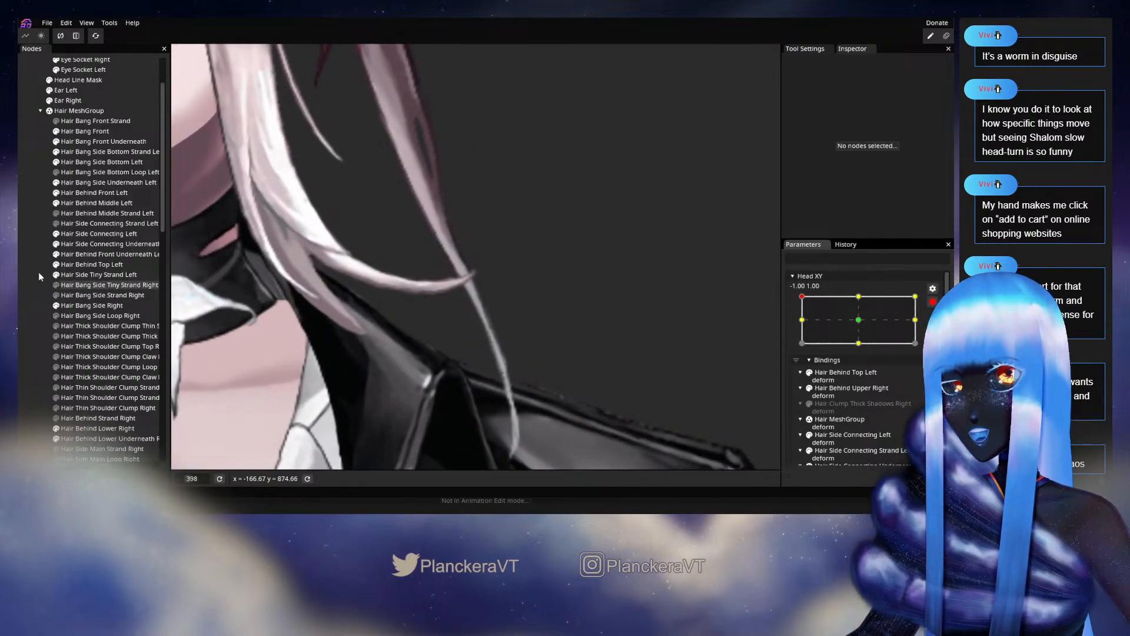
pyautogui.click(112, 205)
pyautogui.scroll(1, 479, 265)
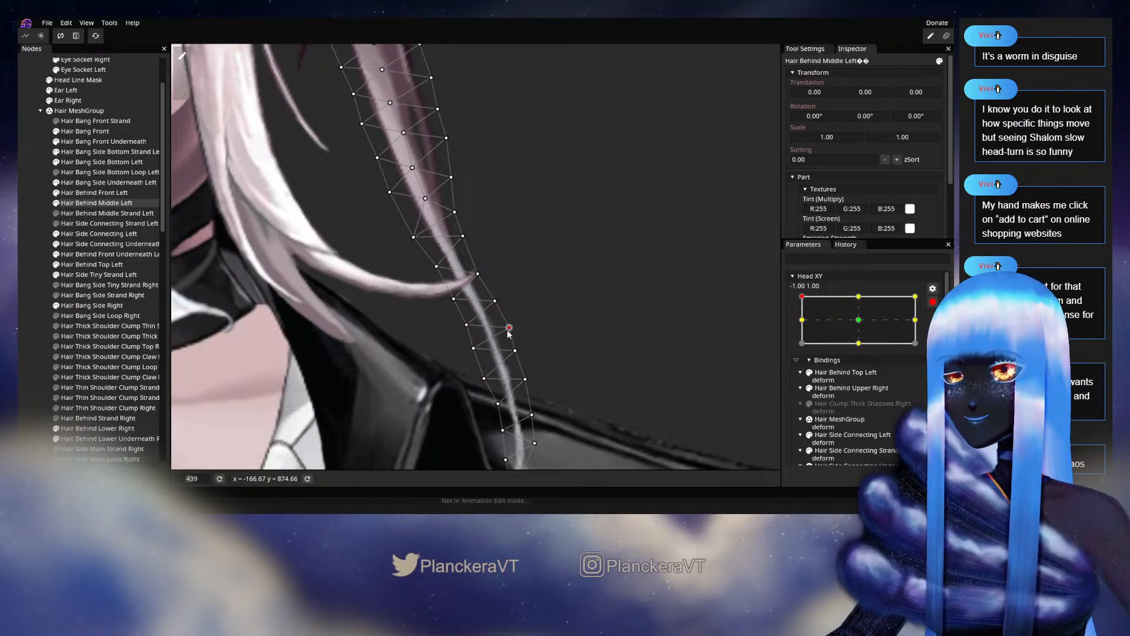
pyautogui.click(474, 349)
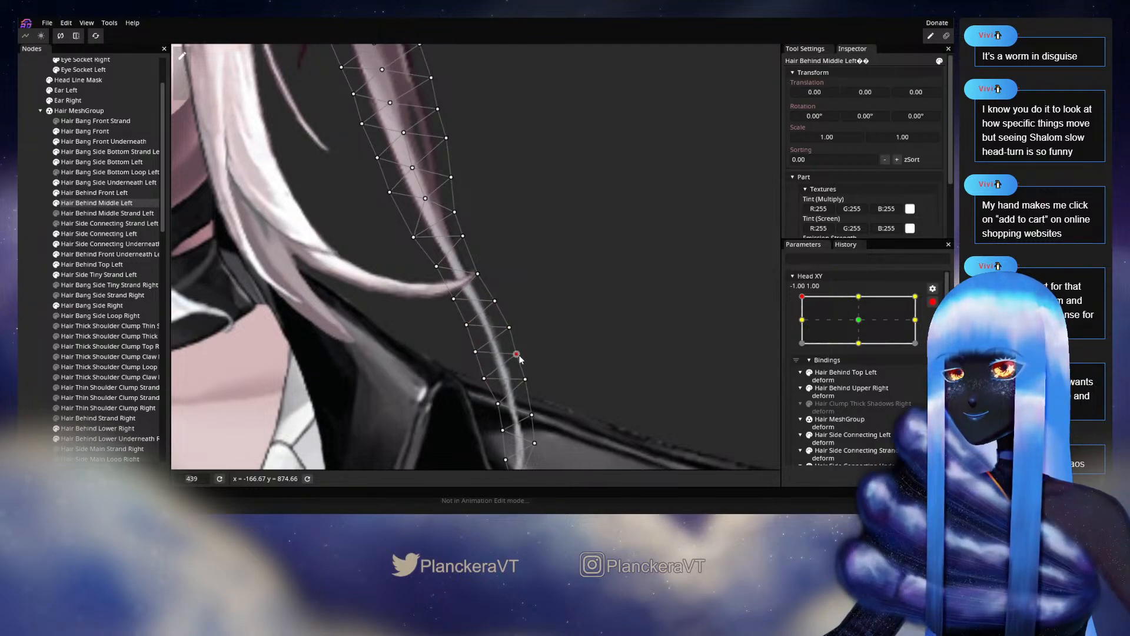
pyautogui.scroll(-3, 533, 318)
pyautogui.click(484, 313)
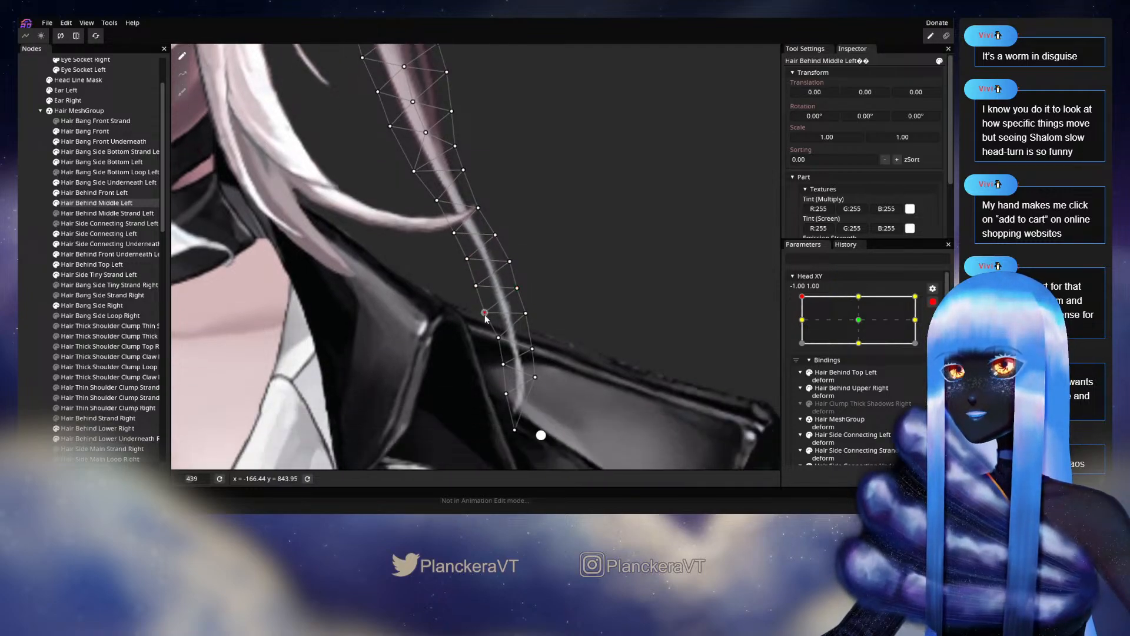
pyautogui.click(526, 318)
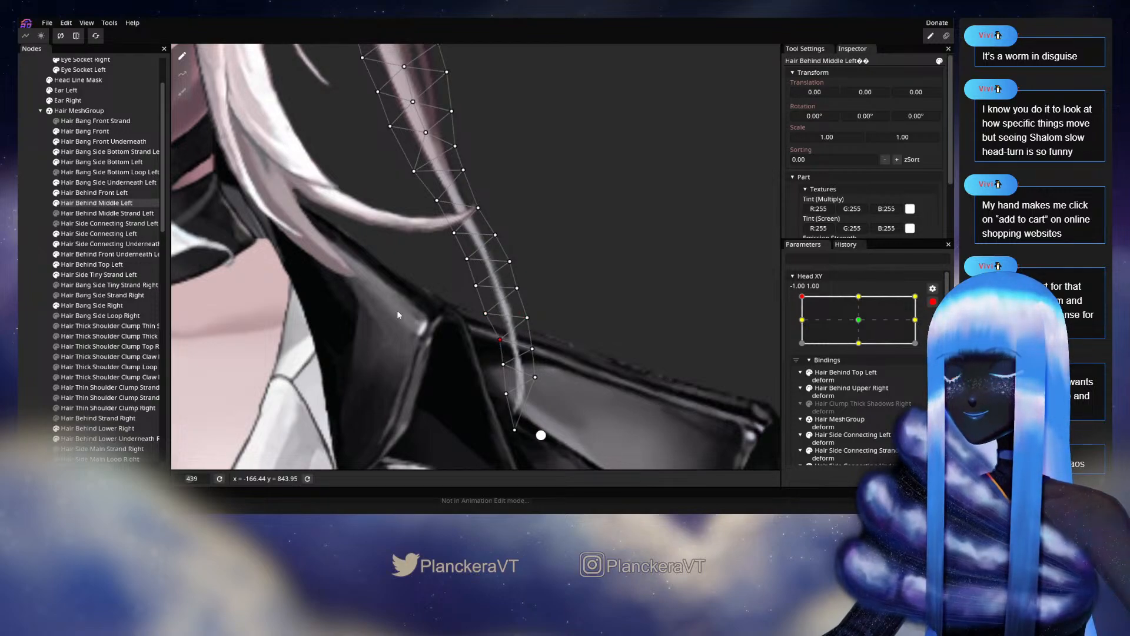
pyautogui.click(580, 291)
pyautogui.scroll(-5, 580, 291)
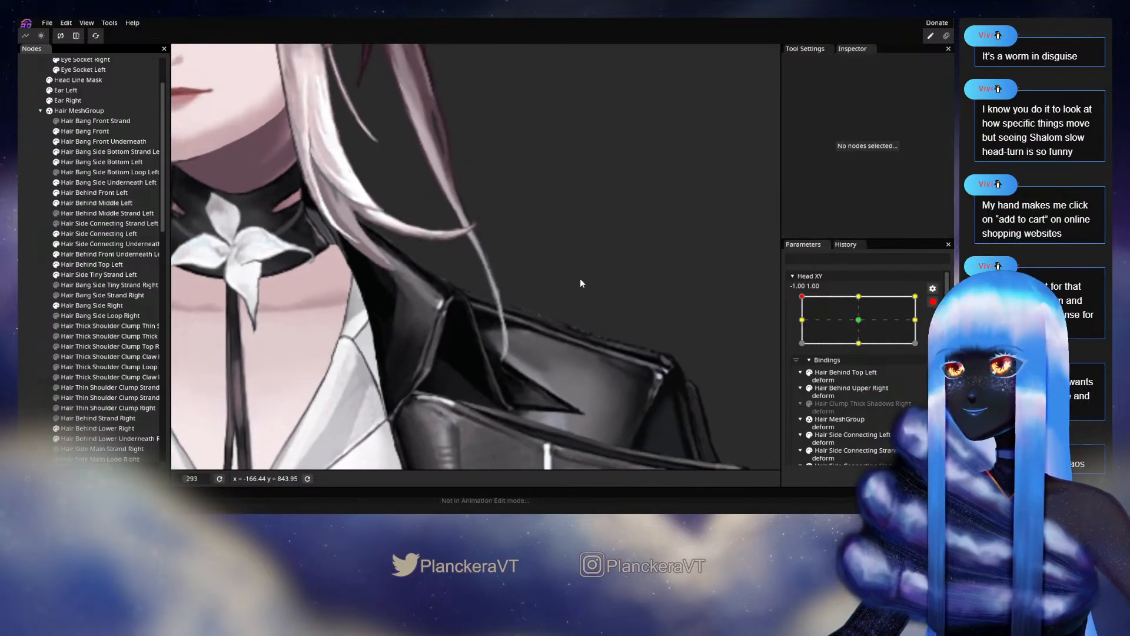
# - Examine how the long hair strands move as Head XY sweeps between -1.00, 1.00 and -1.00, 0.00
pyautogui.scroll(-3, 578, 278)
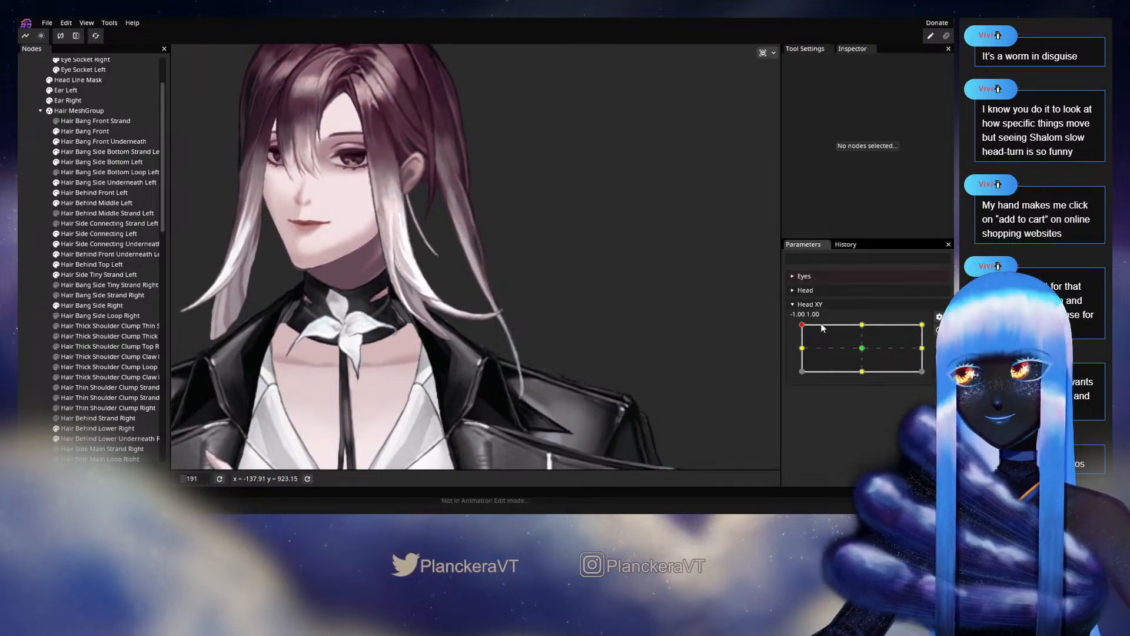
pyautogui.moveTo(803, 328); pyautogui.dragTo(801, 351)
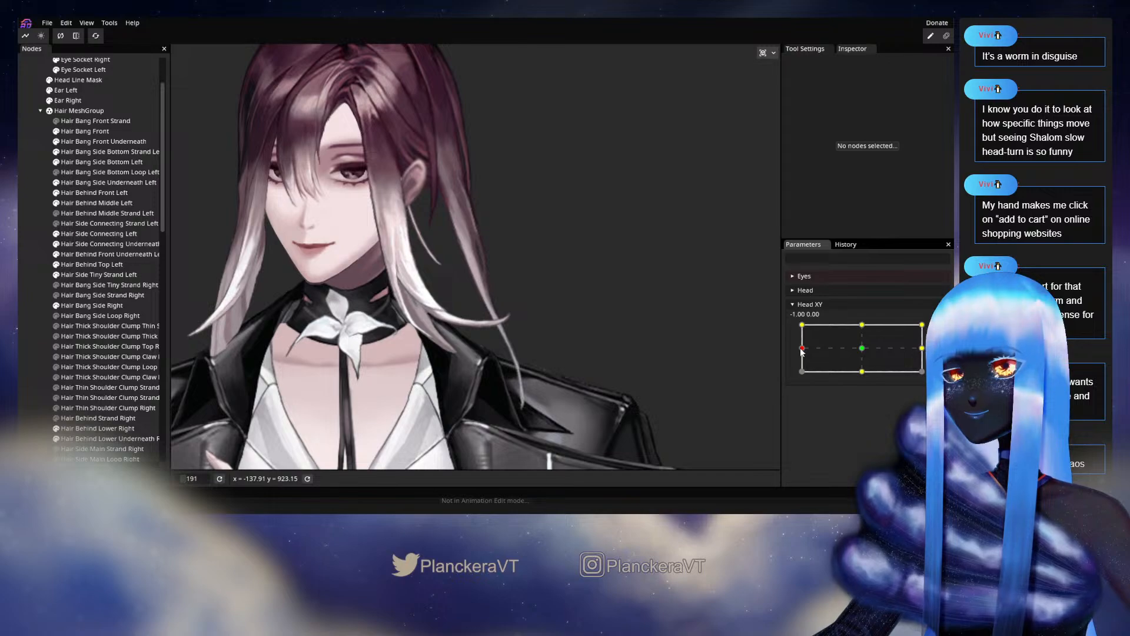
pyautogui.scroll(5, 430, 254)
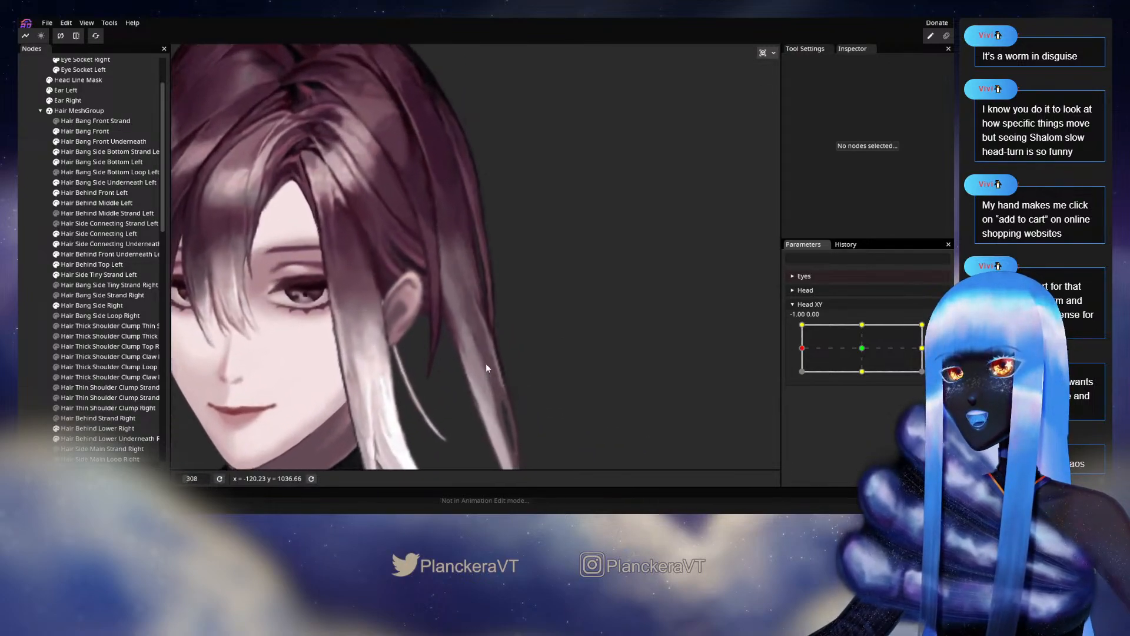
pyautogui.scroll(-5, 488, 362)
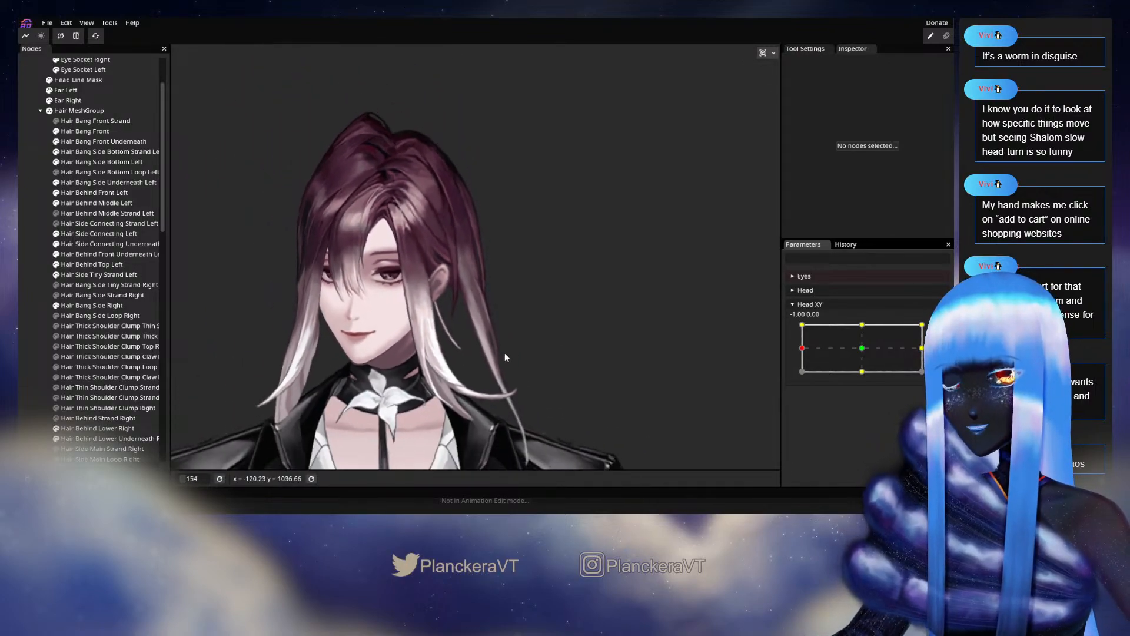
pyautogui.scroll(-4, 504, 357)
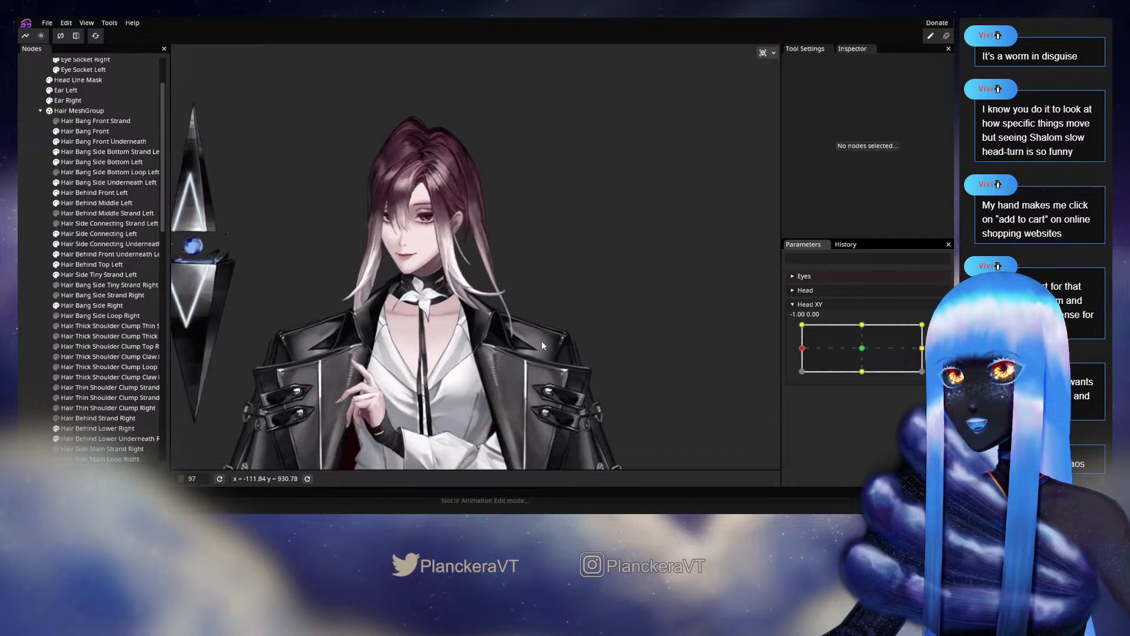
pyautogui.scroll(1, 542, 345)
pyautogui.moveTo(808, 352); pyautogui.dragTo(771, 312)
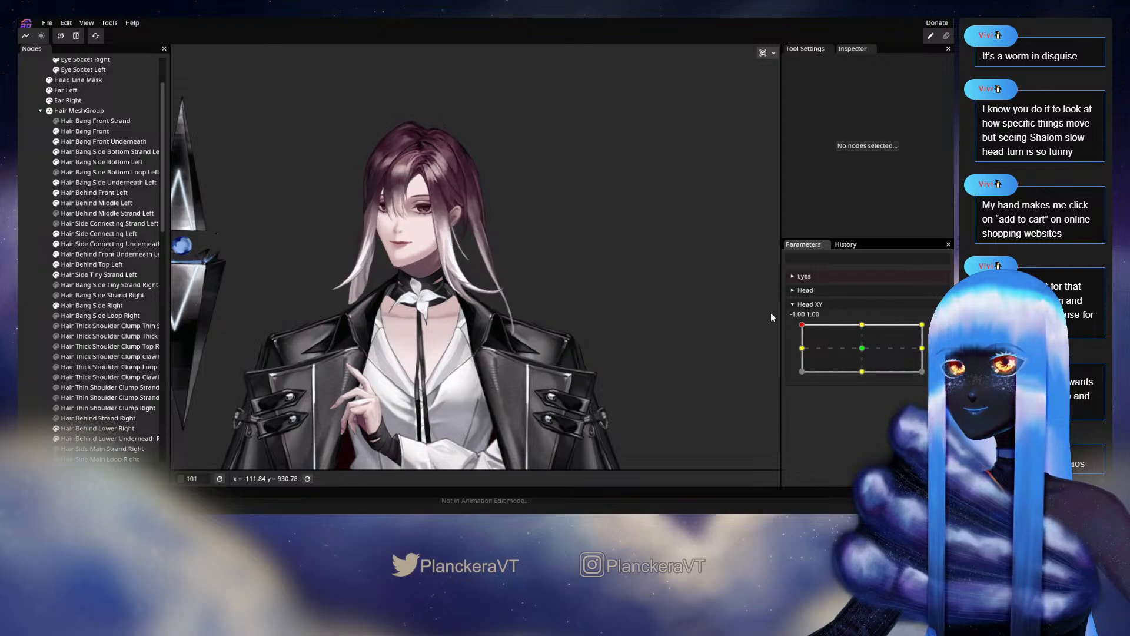
# - Examine the crown of the hair as Head XY moves between -1.00, 1.00, -1.00, 0.00 and the centre
pyautogui.scroll(4, 502, 321)
pyautogui.scroll(5, 501, 321)
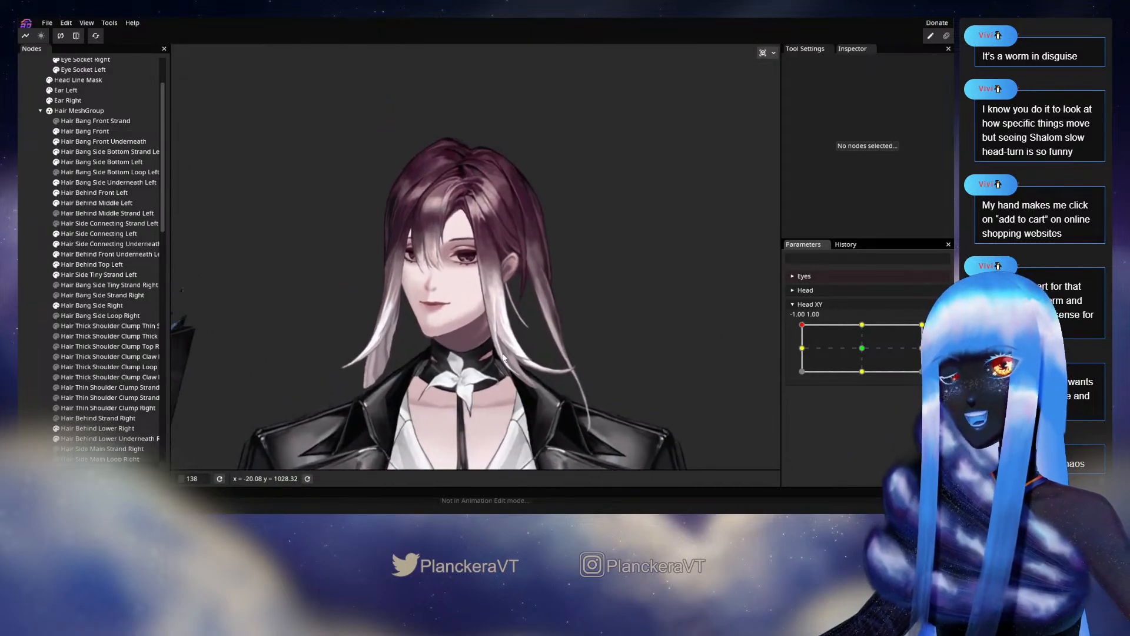
pyautogui.scroll(8, 492, 330)
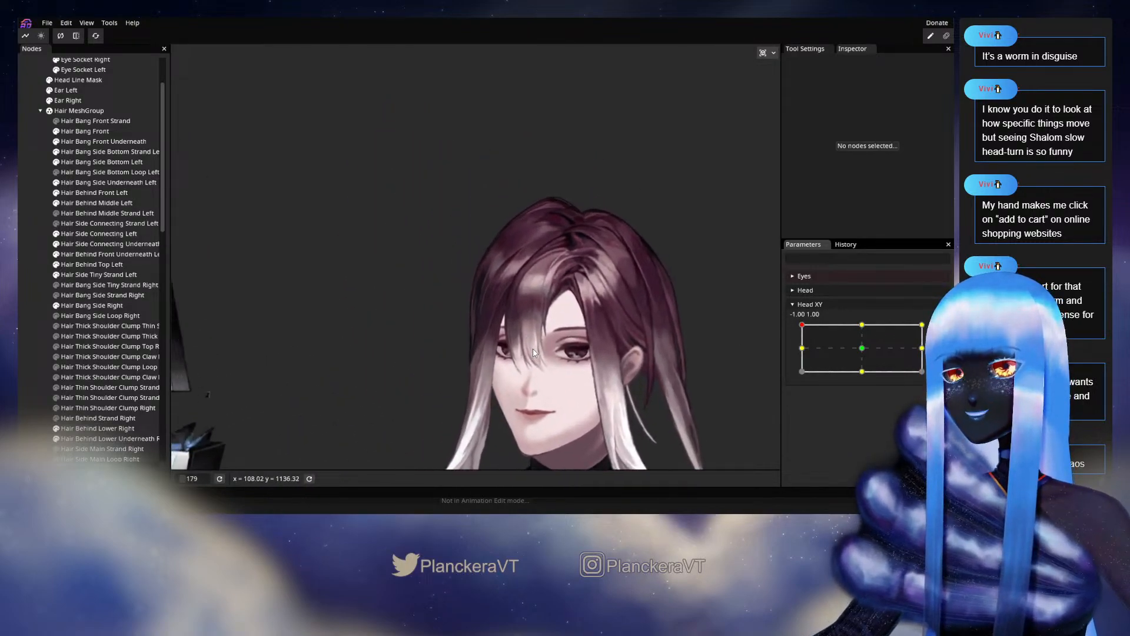
pyautogui.scroll(-1, 570, 346)
pyautogui.moveTo(570, 347); pyautogui.dragTo(595, 280)
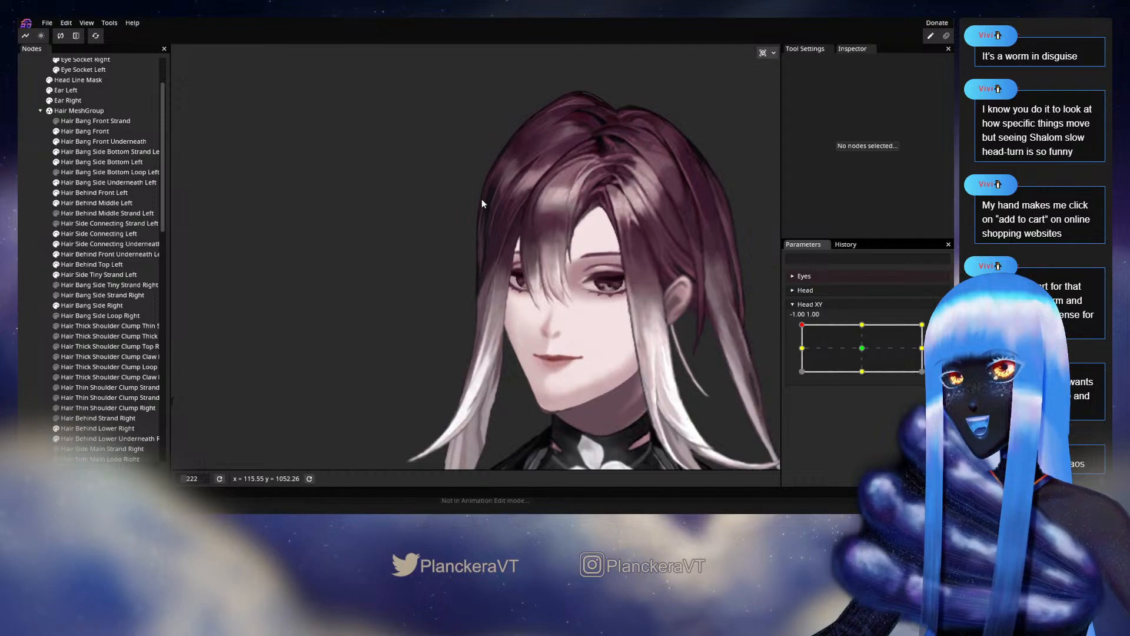
pyautogui.moveTo(802, 326)
pyautogui.mouseDown()
pyautogui.moveTo(863, 351)
pyautogui.moveTo(804, 326)
pyautogui.moveTo(834, 340)
pyautogui.moveTo(805, 326)
pyautogui.moveTo(858, 324)
pyautogui.moveTo(796, 317)
pyautogui.mouseUp()
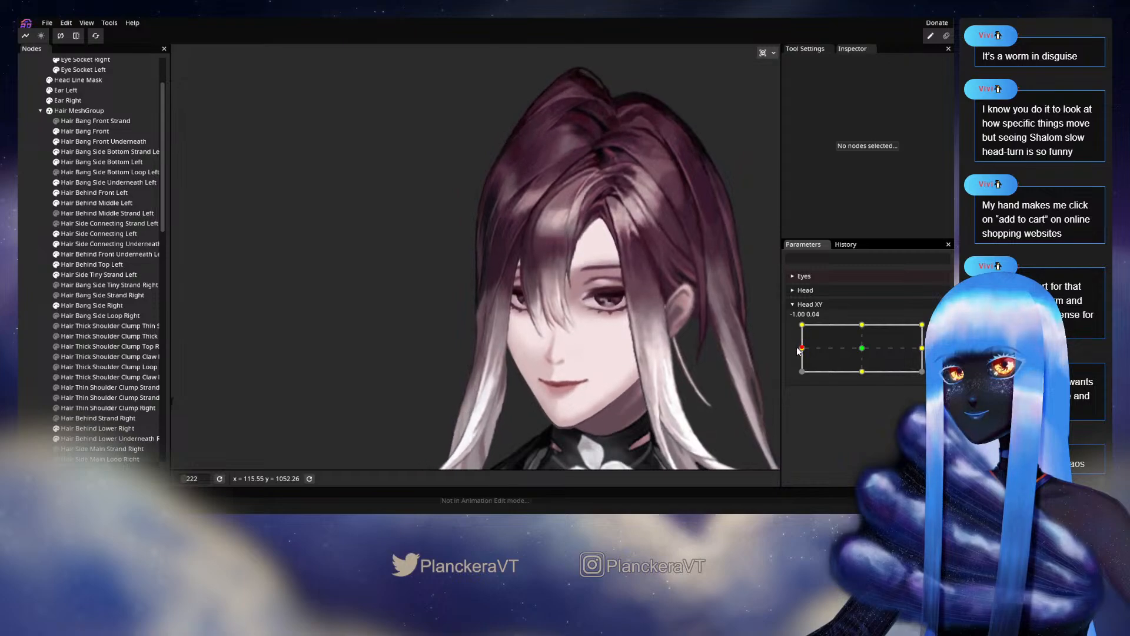
pyautogui.scroll(-5, 651, 266)
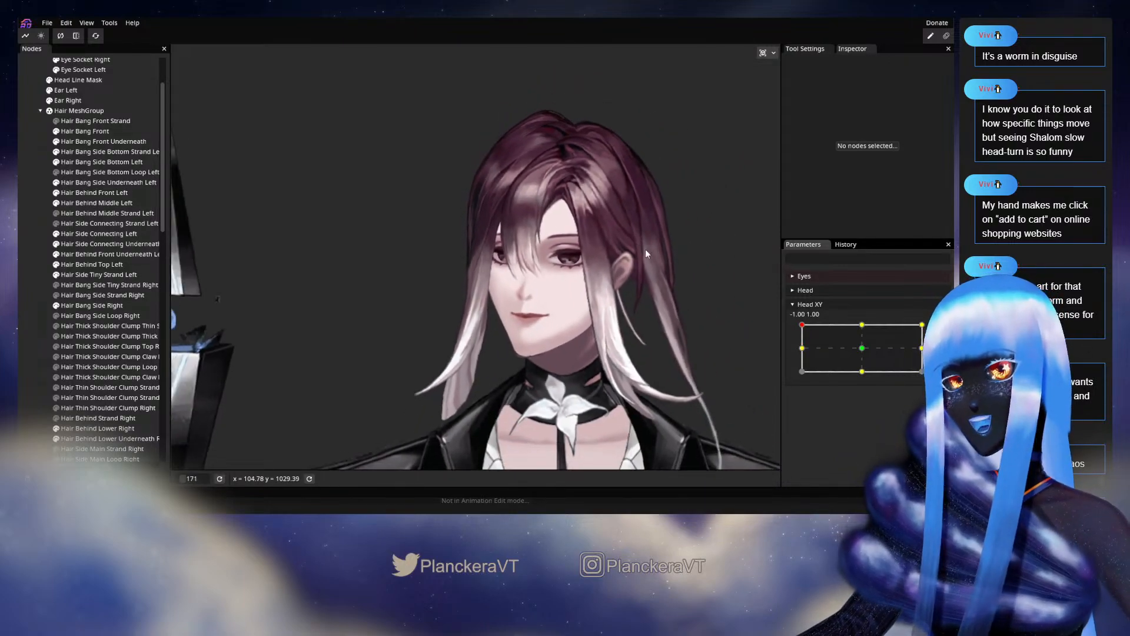
pyautogui.scroll(2, 670, 253)
pyautogui.moveTo(669, 253); pyautogui.dragTo(644, 352)
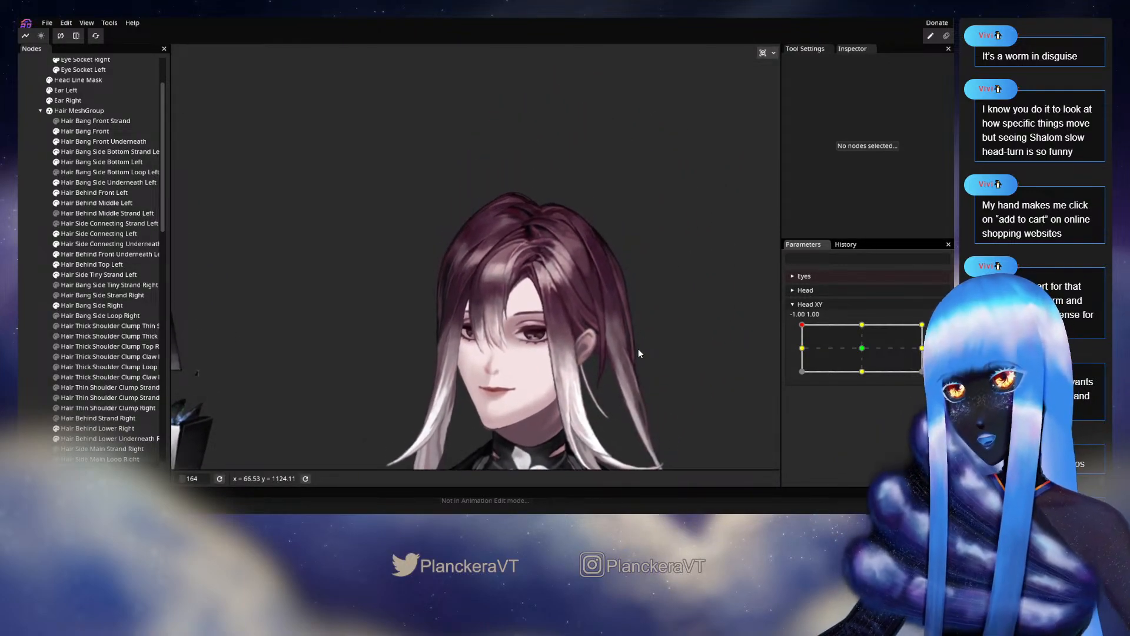
pyautogui.moveTo(516, 210); pyautogui.dragTo(509, 253)
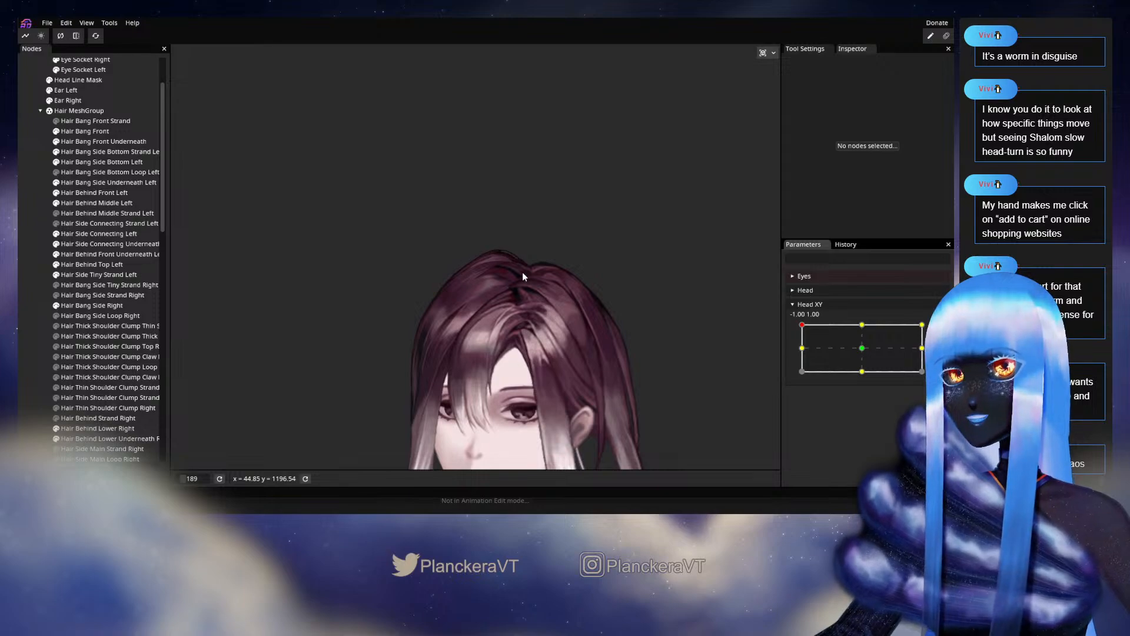
pyautogui.moveTo(582, 301); pyautogui.dragTo(565, 261)
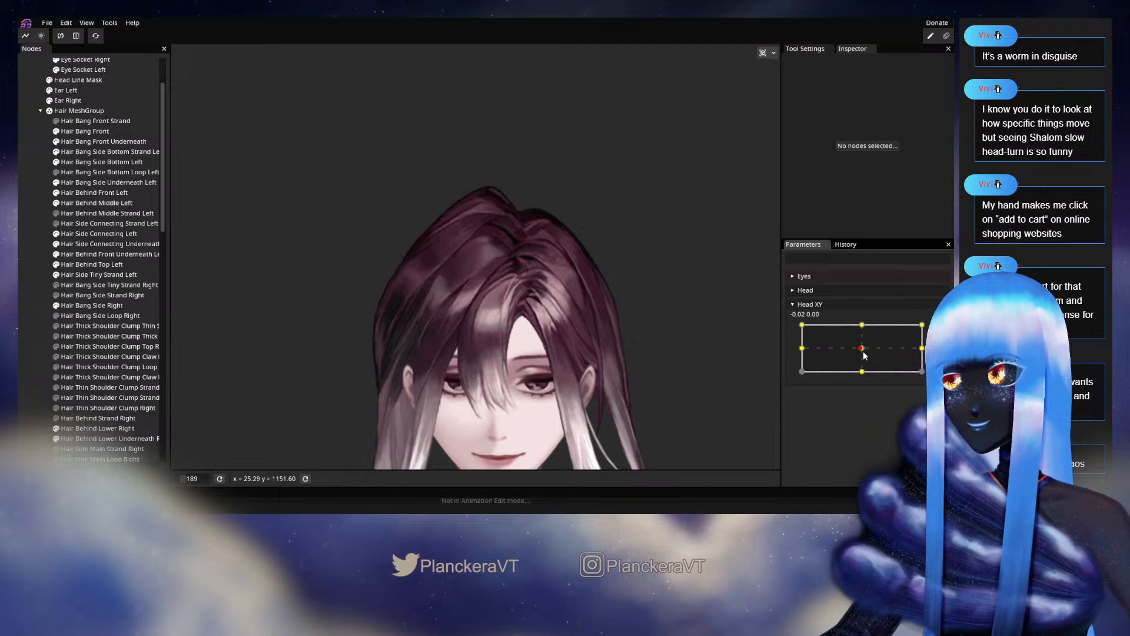
pyautogui.moveTo(865, 355); pyautogui.dragTo(795, 329)
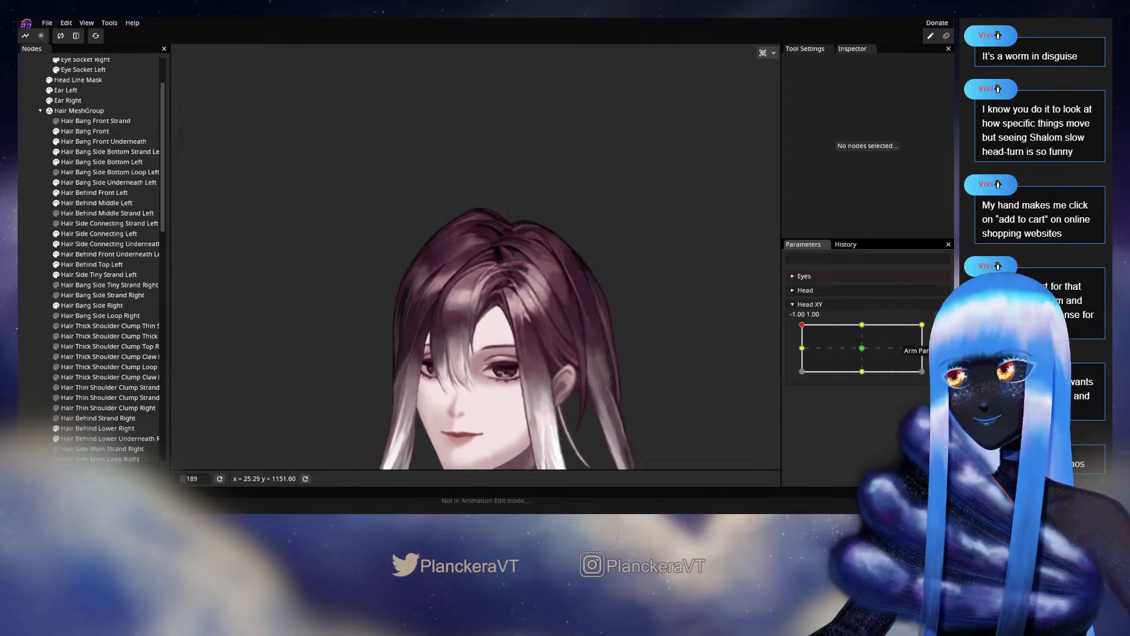
# - Raise the peak of the Hair Behind Upper Right mesh slightly with the Circle Brush at the Head XY keypoint -1.00, 1.00
pyautogui.click(933, 330)
pyautogui.scroll(5, 399, 246)
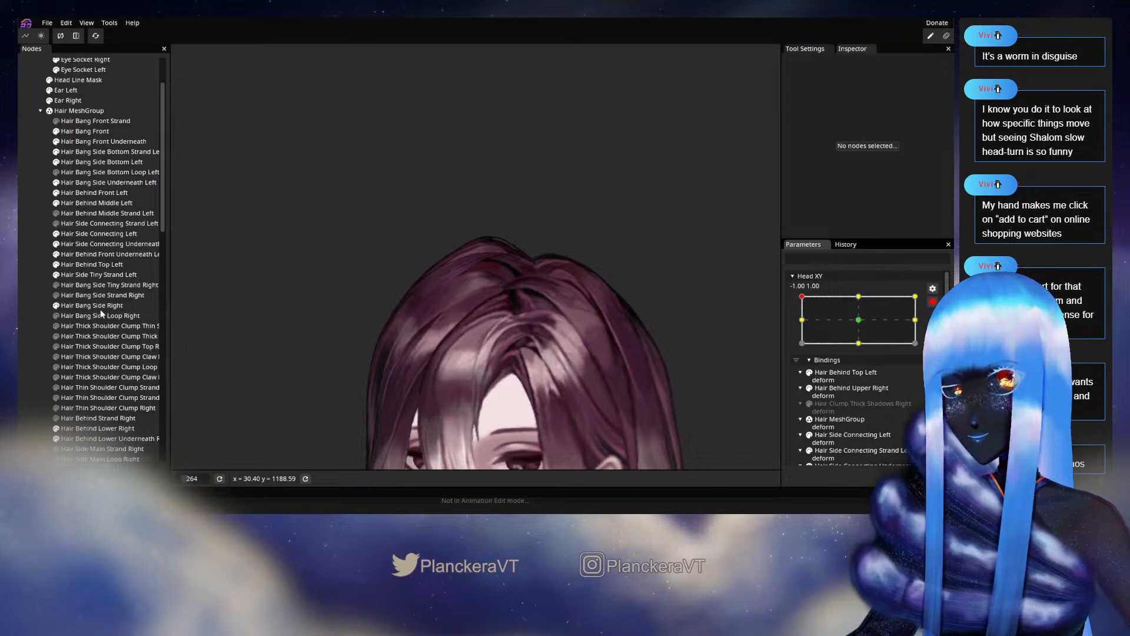
pyautogui.scroll(-3, 101, 314)
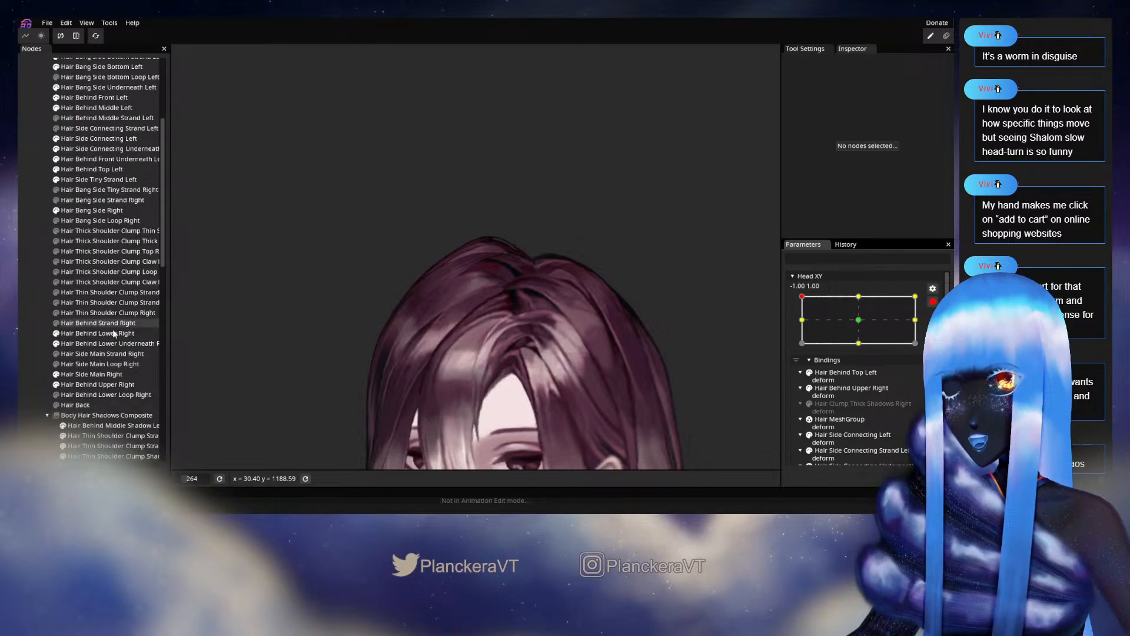
pyautogui.click(97, 386)
pyautogui.click(182, 91)
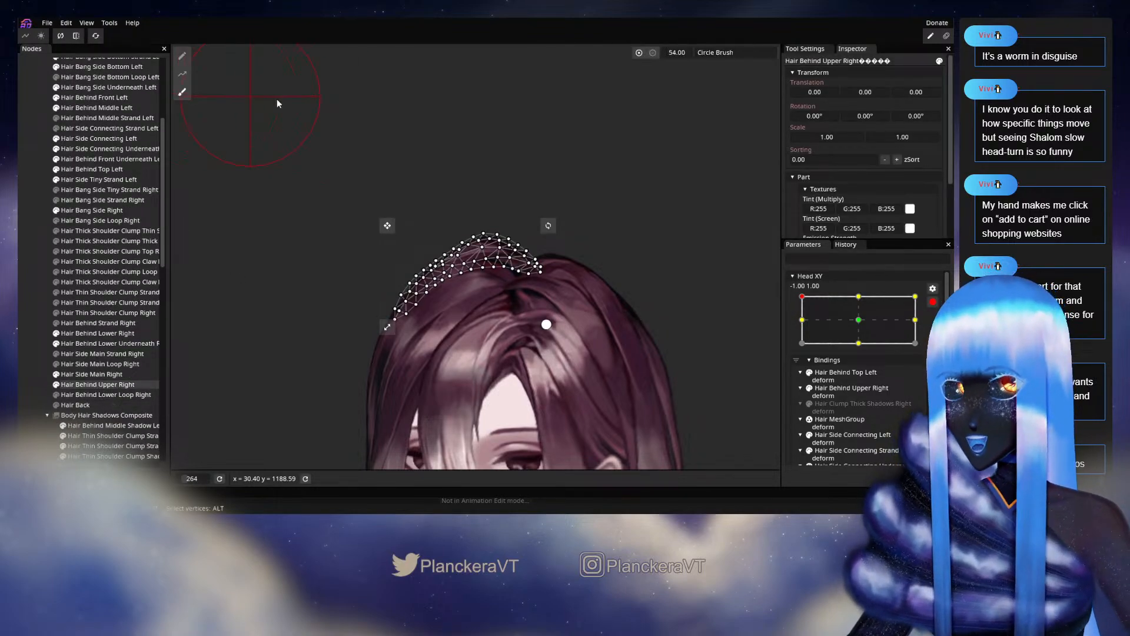
pyautogui.scroll(2, 509, 139)
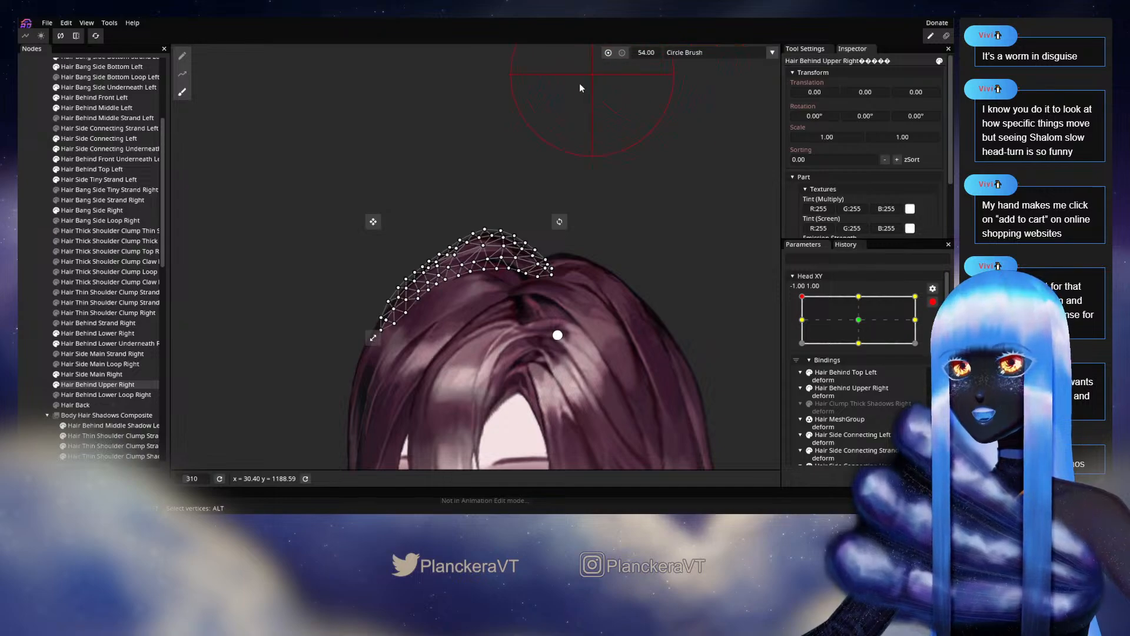
pyautogui.scroll(1, 498, 162)
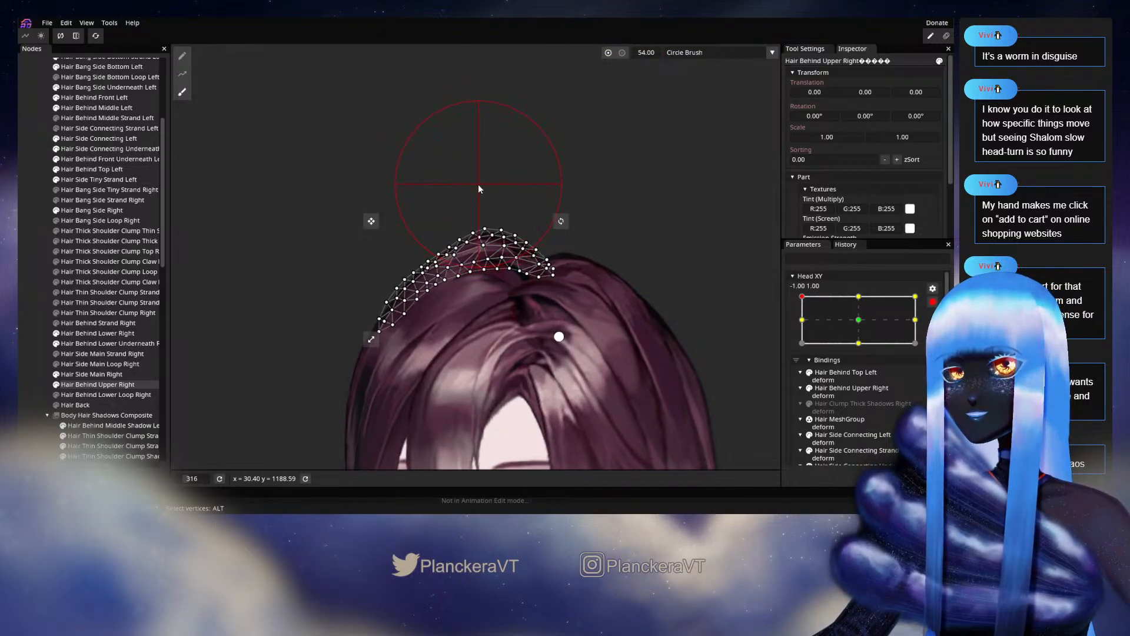
pyautogui.moveTo(482, 206); pyautogui.dragTo(476, 191)
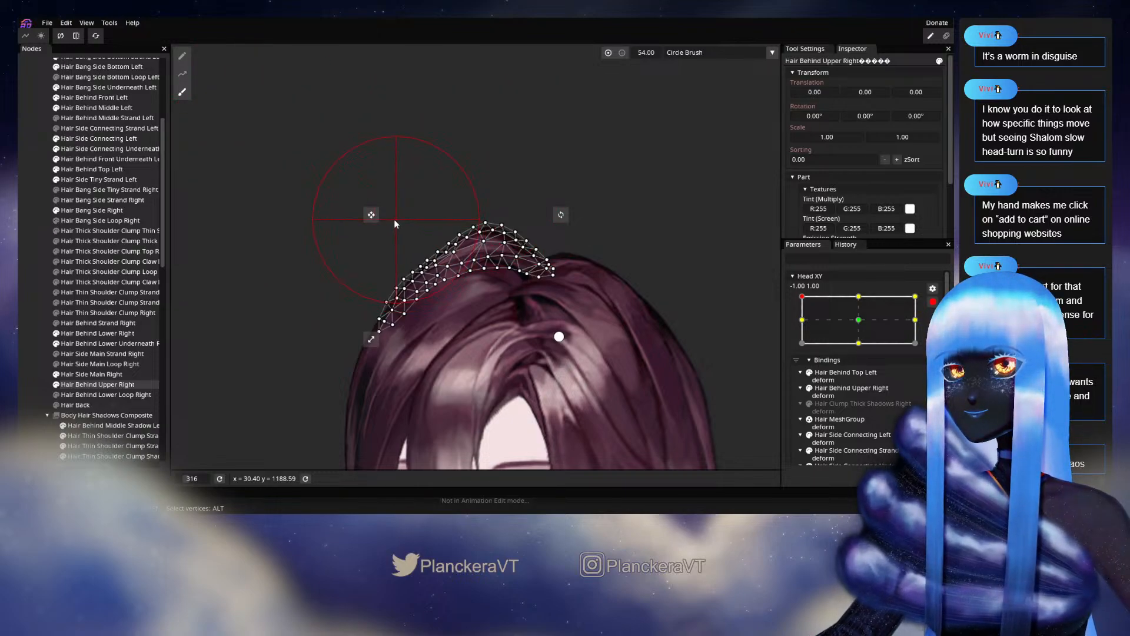
pyautogui.click(36, 260)
pyautogui.scroll(-1, 605, 314)
pyautogui.scroll(-4, 607, 315)
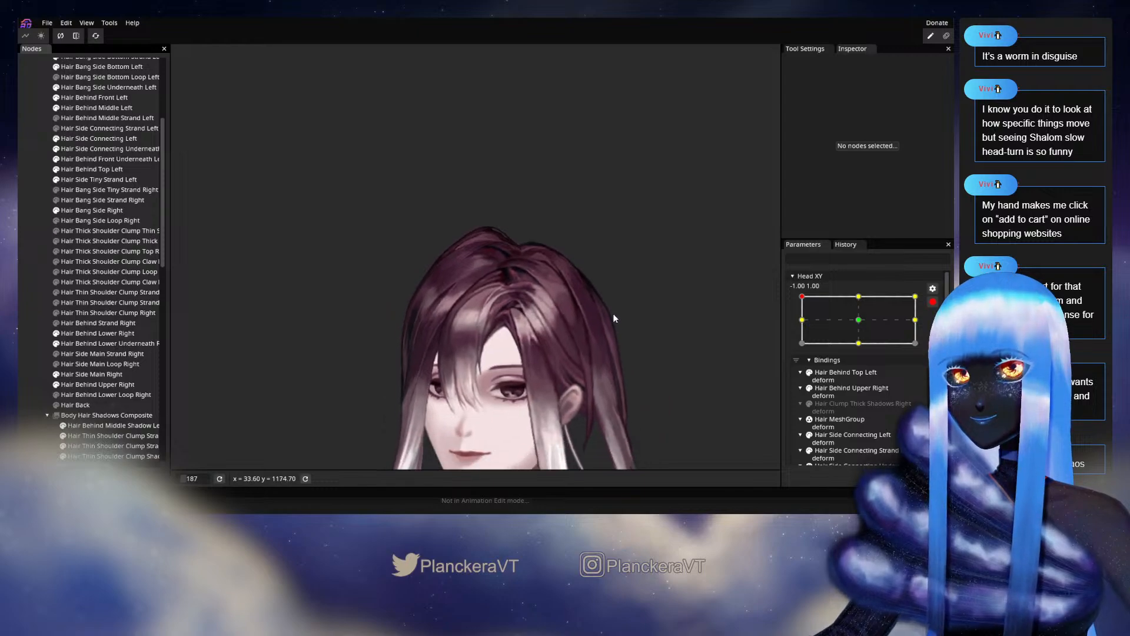
pyautogui.click(932, 302)
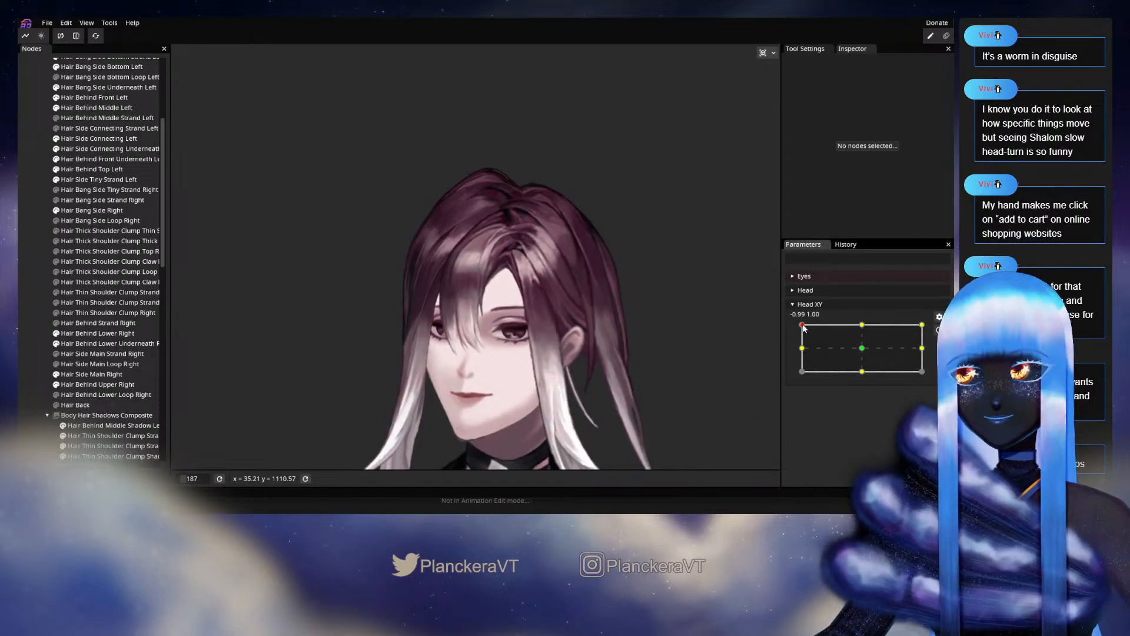
# - Edit the Head XY keypoint at -1.00, 1.00 and nudge down the inner vertex below the peak of the Hair Behind Upper Right mesh
pyautogui.moveTo(803, 328)
pyautogui.mouseDown()
pyautogui.moveTo(863, 352)
pyautogui.moveTo(800, 326)
pyautogui.moveTo(863, 352)
pyautogui.moveTo(802, 329)
pyautogui.moveTo(862, 341)
pyautogui.moveTo(785, 328)
pyautogui.mouseUp()
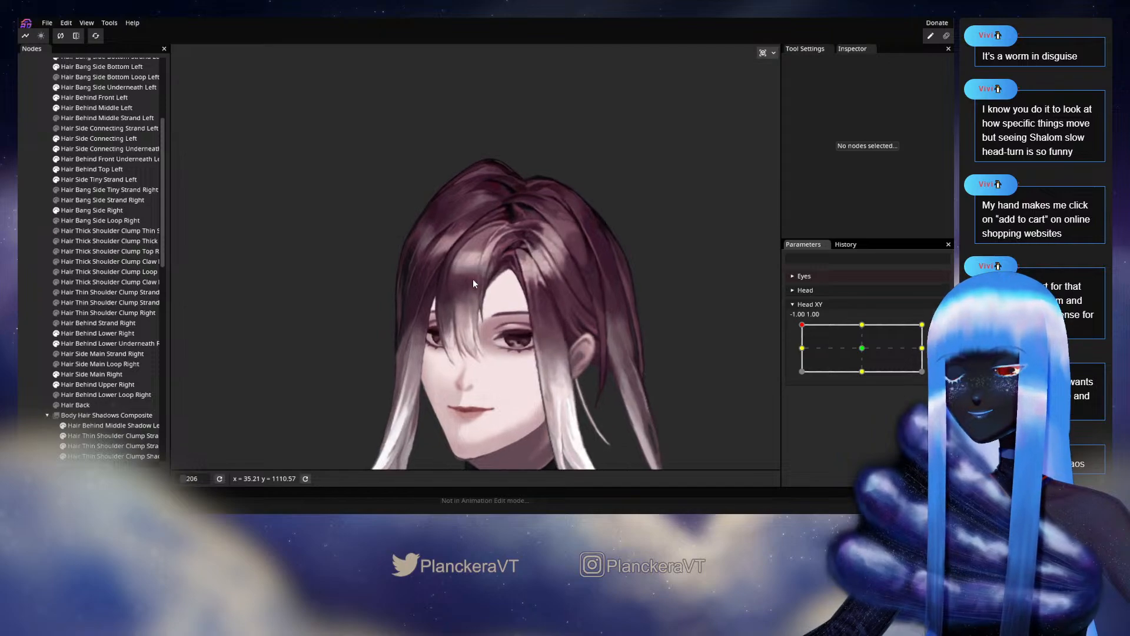
pyautogui.scroll(5, 472, 278)
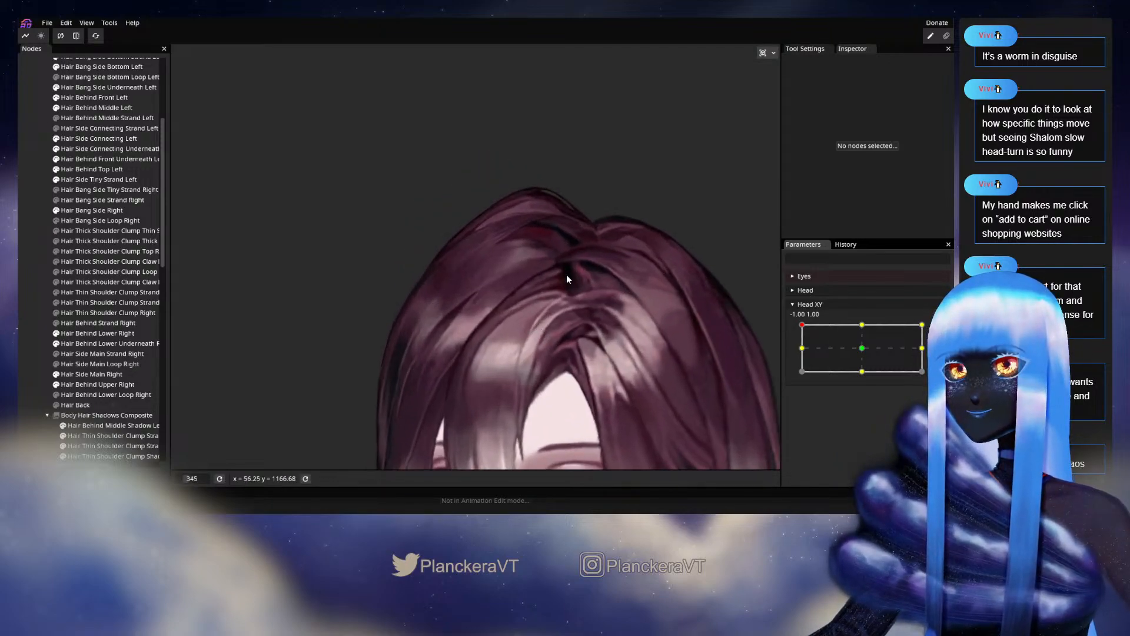
pyautogui.scroll(5, 512, 352)
pyautogui.scroll(3, 519, 356)
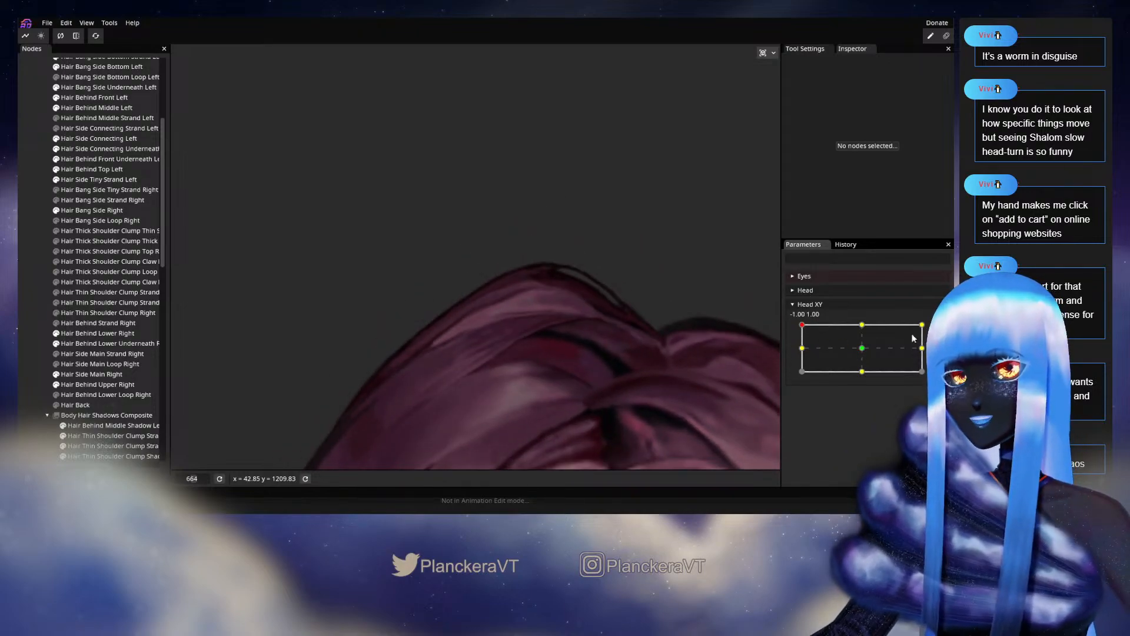
pyautogui.click(939, 330)
pyautogui.scroll(1, 180, 283)
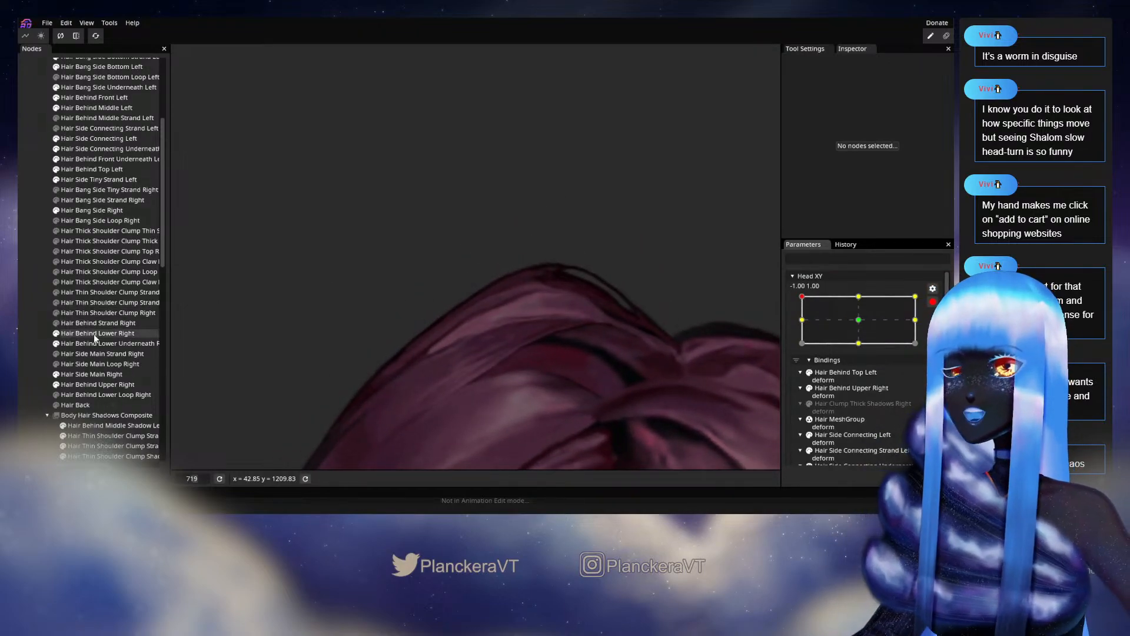
pyautogui.click(97, 387)
pyautogui.scroll(2, 509, 370)
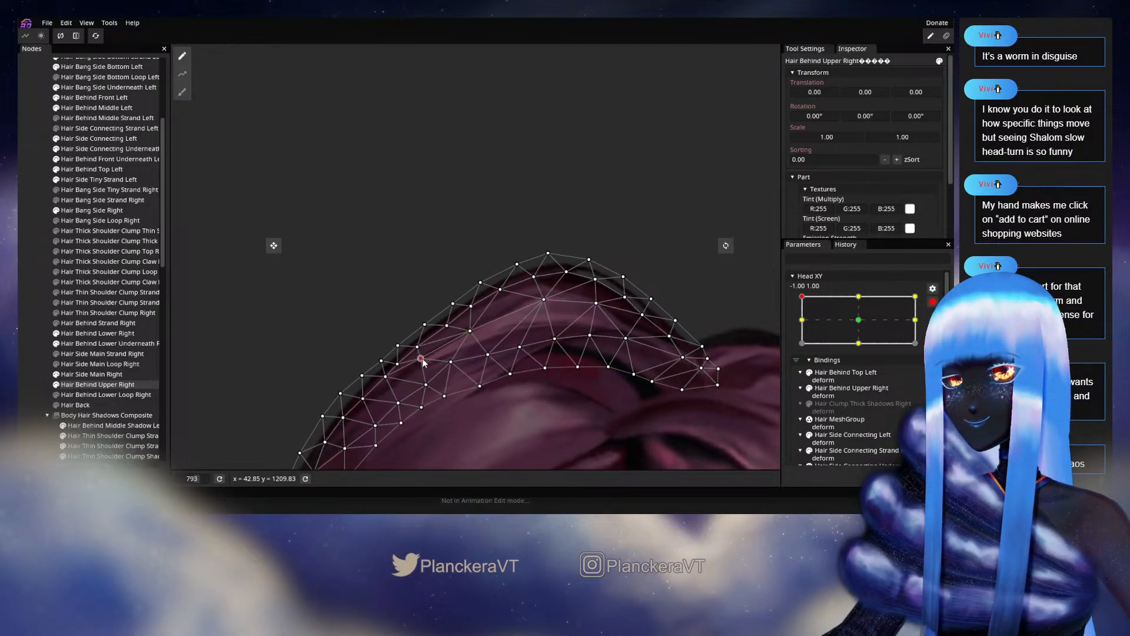
pyautogui.moveTo(549, 305); pyautogui.dragTo(549, 310)
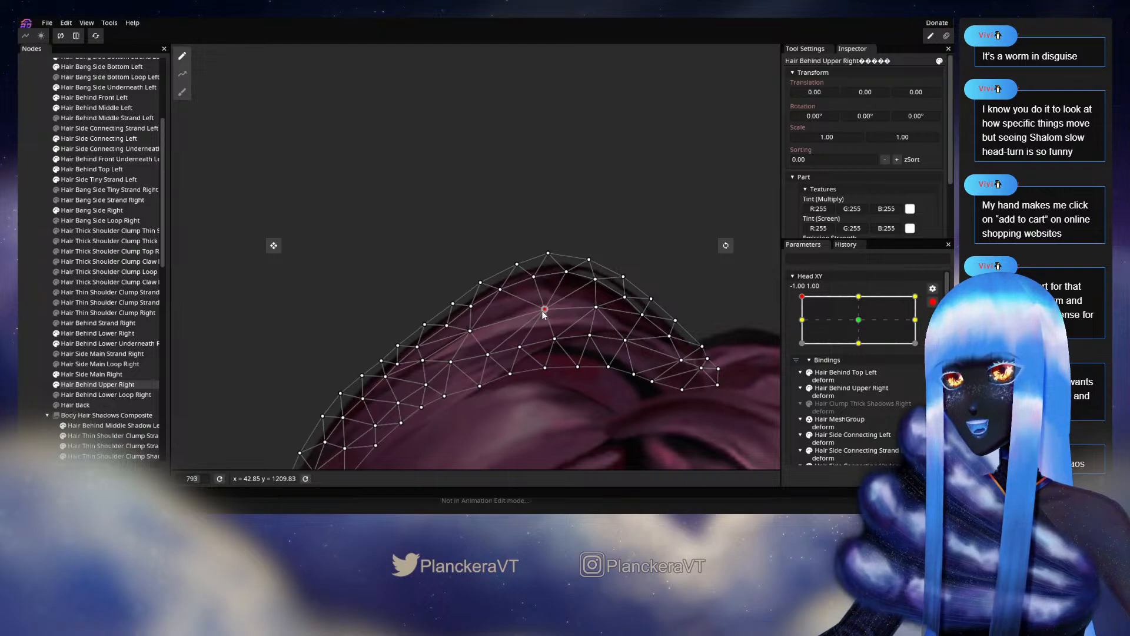
pyautogui.moveTo(535, 398); pyautogui.dragTo(528, 326)
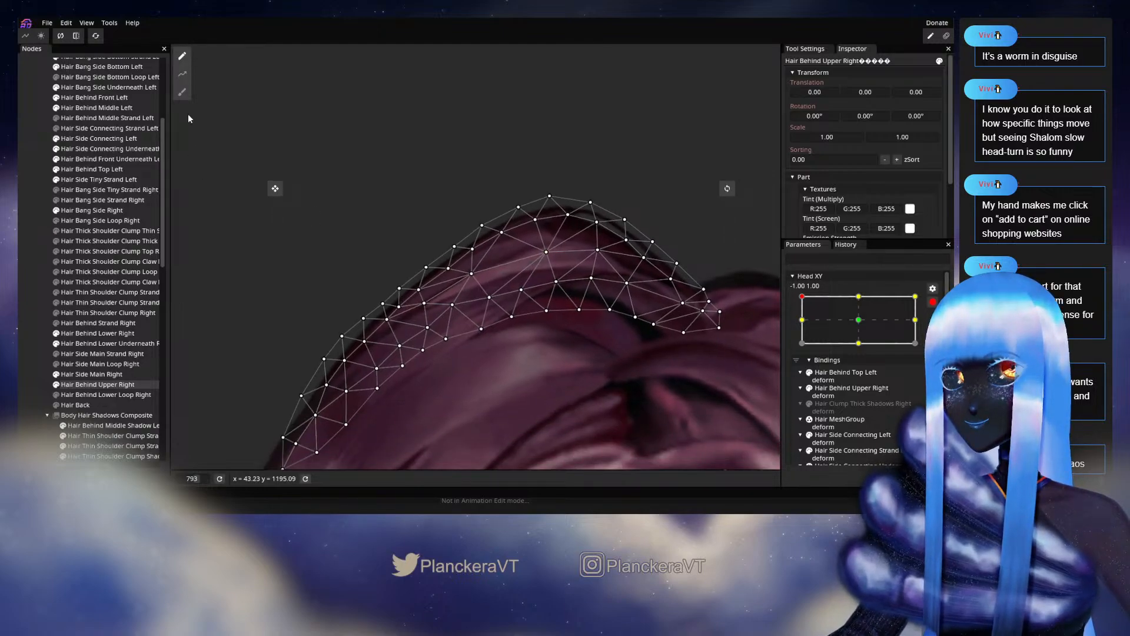
pyautogui.click(182, 92)
pyautogui.moveTo(540, 397); pyautogui.dragTo(510, 305)
pyautogui.moveTo(511, 354); pyautogui.dragTo(514, 362)
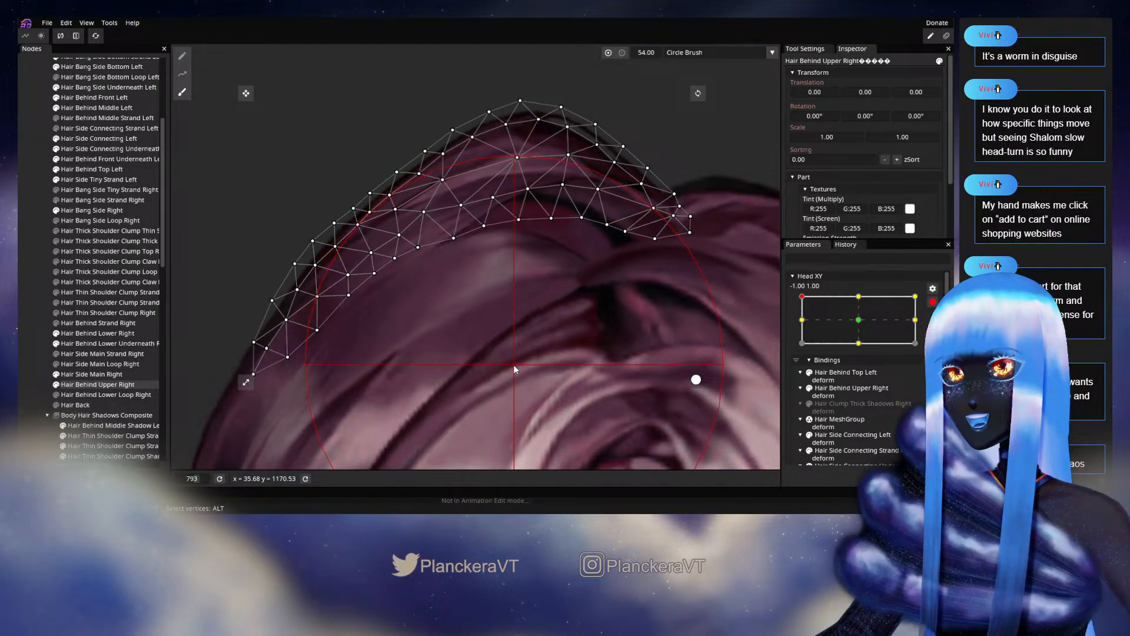
pyautogui.click(30, 275)
# - Stop editing the keypoint and examine the crown of the hair while moving Head XY away from -1.00, 1.00
pyautogui.scroll(-5, 551, 330)
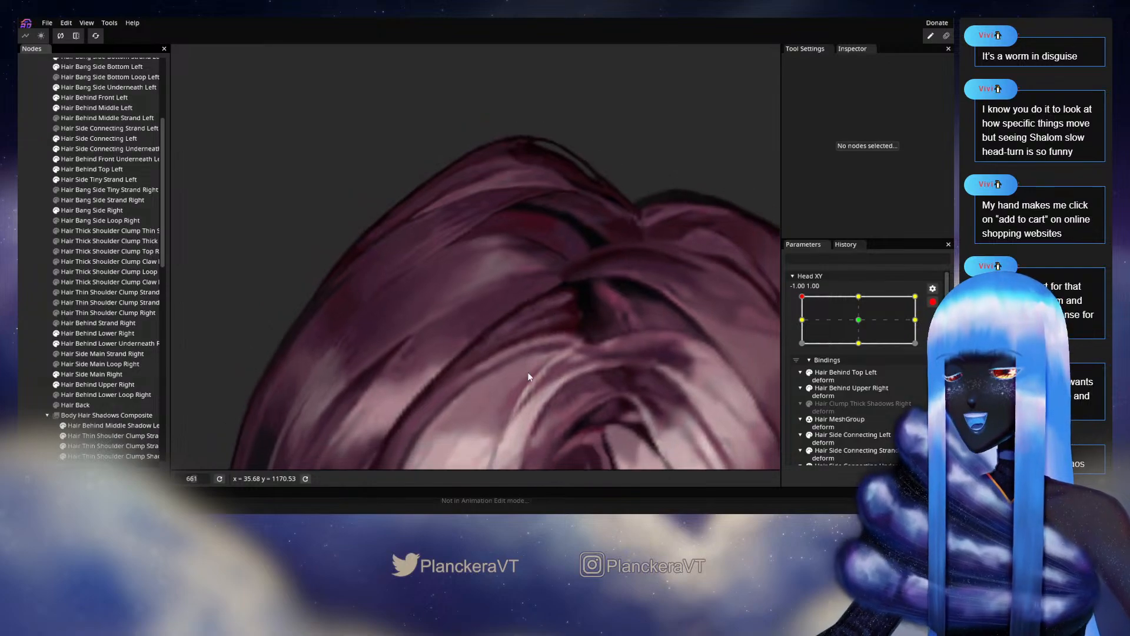
pyautogui.scroll(-5, 545, 348)
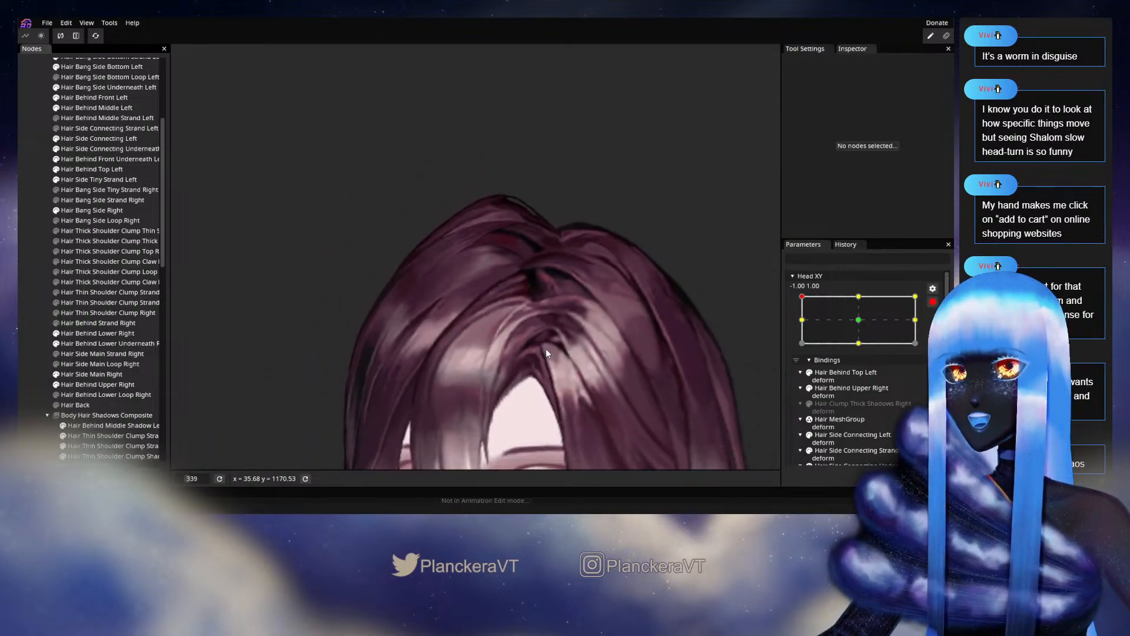
pyautogui.moveTo(552, 349); pyautogui.dragTo(568, 238)
pyautogui.scroll(-1, 574, 321)
pyautogui.click(932, 301)
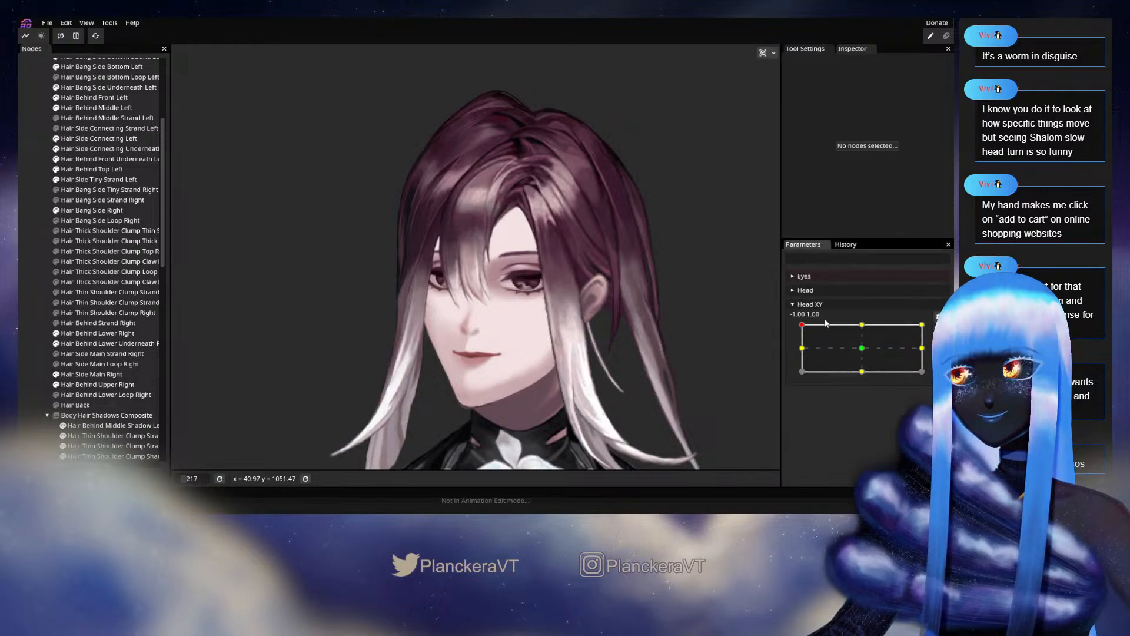
pyautogui.moveTo(803, 327); pyautogui.dragTo(838, 322)
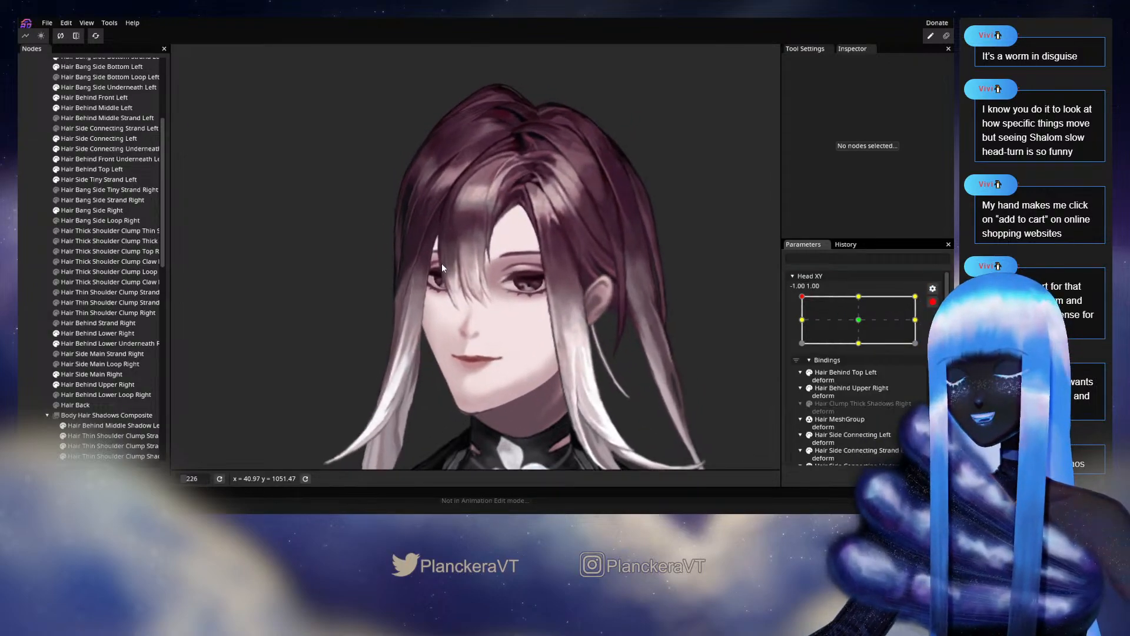
# - Fine-tune the inner vertices below the peak of the Hair Behind Upper Right mesh at the Head XY keypoint -1.00, 1.00
pyautogui.scroll(5, 454, 362)
pyautogui.scroll(5, 454, 353)
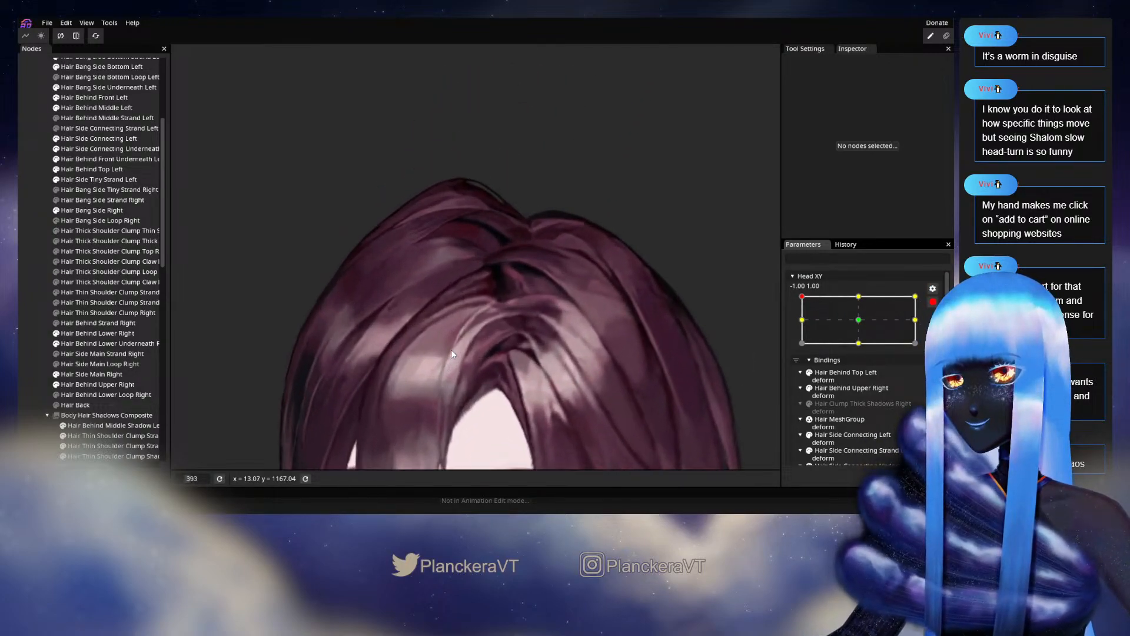
pyautogui.scroll(2, 464, 370)
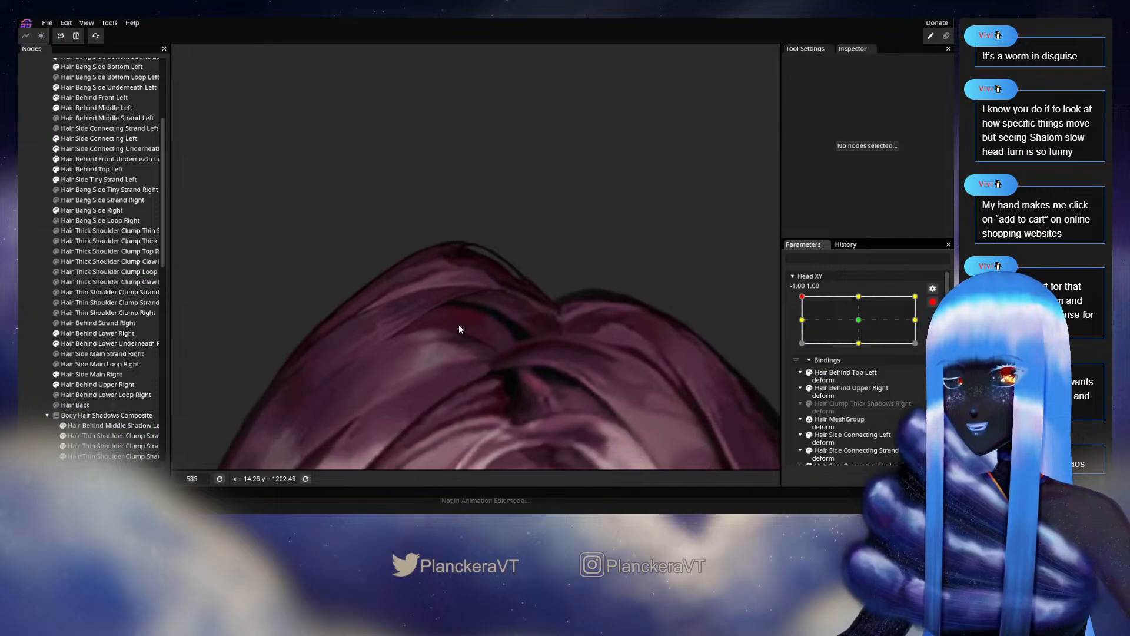
pyautogui.click(97, 384)
pyautogui.scroll(2, 479, 331)
pyautogui.moveTo(517, 317); pyautogui.dragTo(522, 313)
pyautogui.click(534, 287)
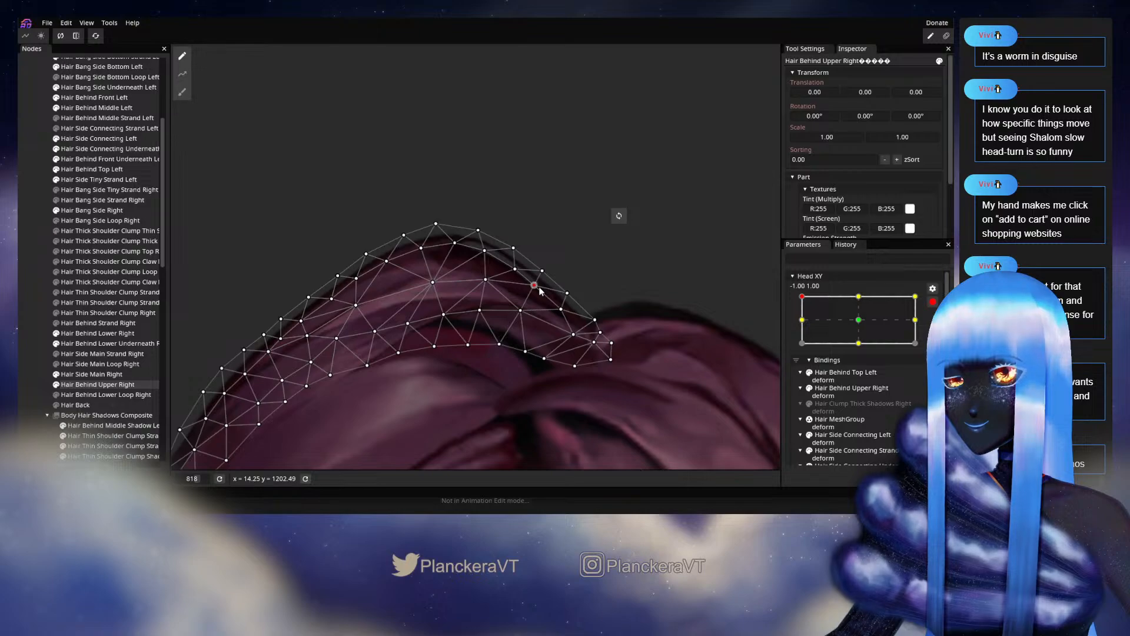
pyautogui.click(487, 282)
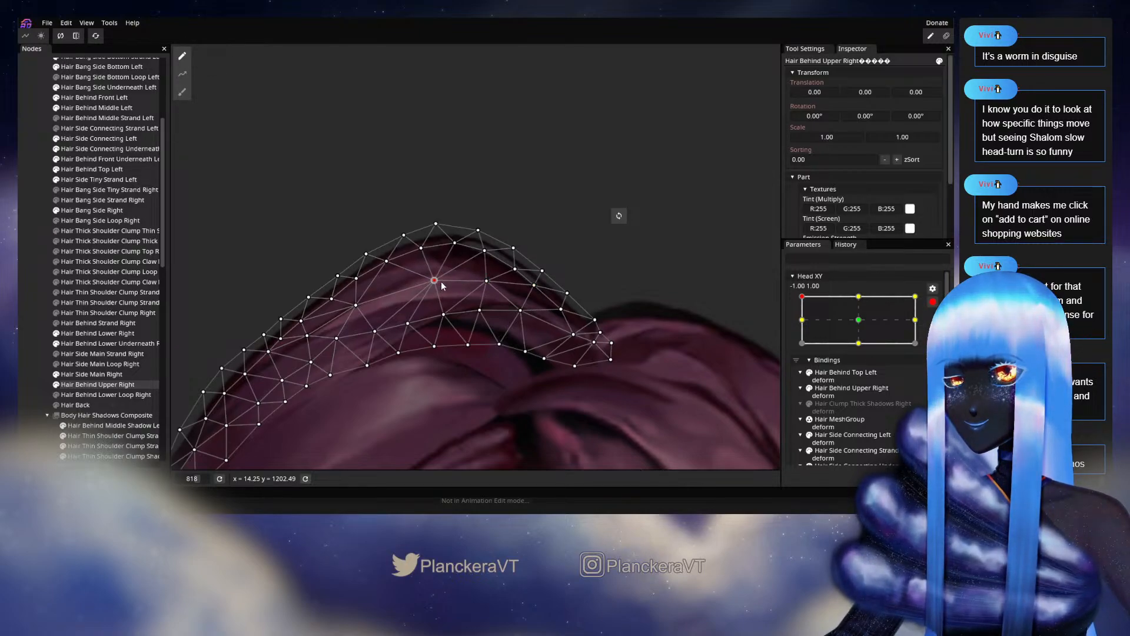
pyautogui.click(20, 264)
pyautogui.scroll(-1, 565, 319)
pyautogui.scroll(-2, 580, 322)
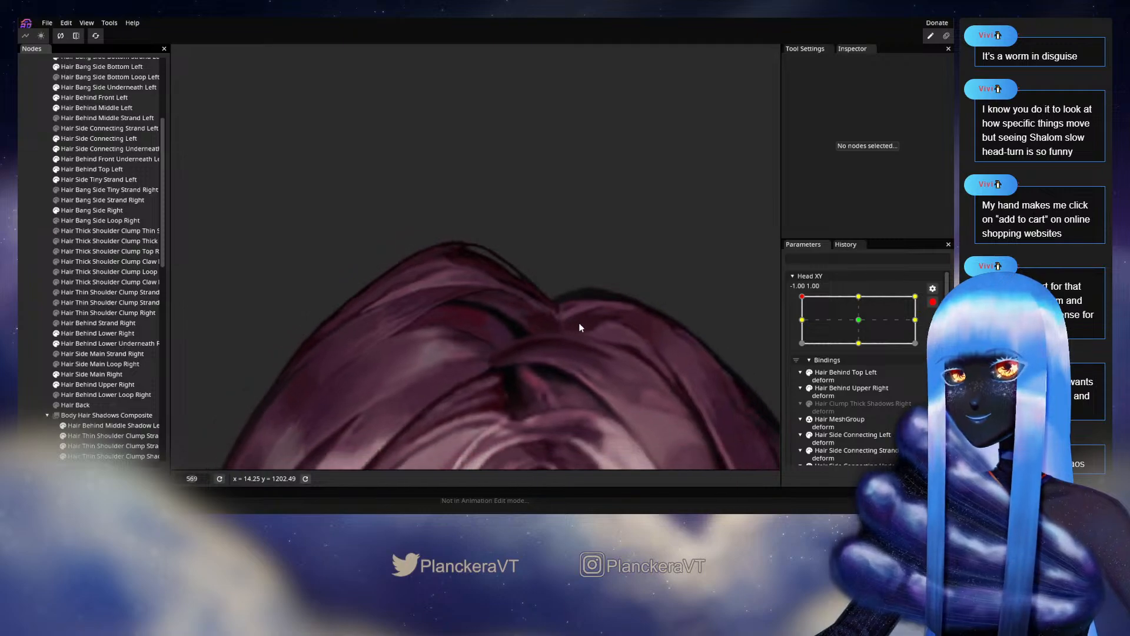
pyautogui.click(932, 301)
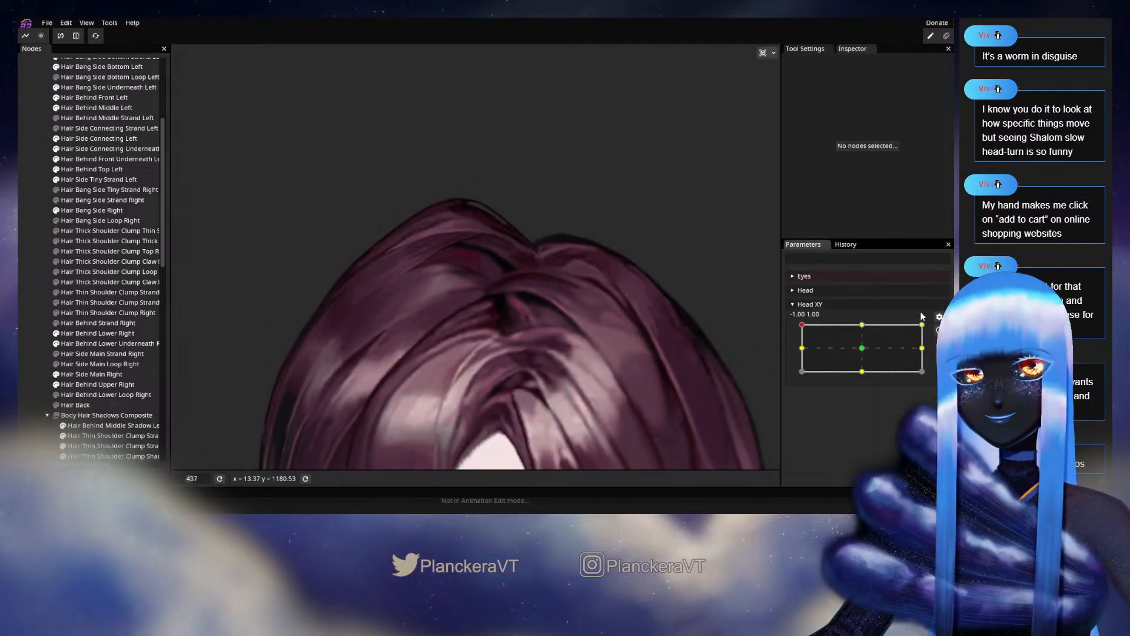
# - Reopen the Head XY keypoint -1.00, 1.00 and adjust single Hair Behind Upper Right vertices between the peak and the hair parting
pyautogui.moveTo(802, 324)
pyautogui.mouseDown()
pyautogui.moveTo(856, 347)
pyautogui.moveTo(796, 328)
pyautogui.mouseUp()
pyautogui.click(931, 330)
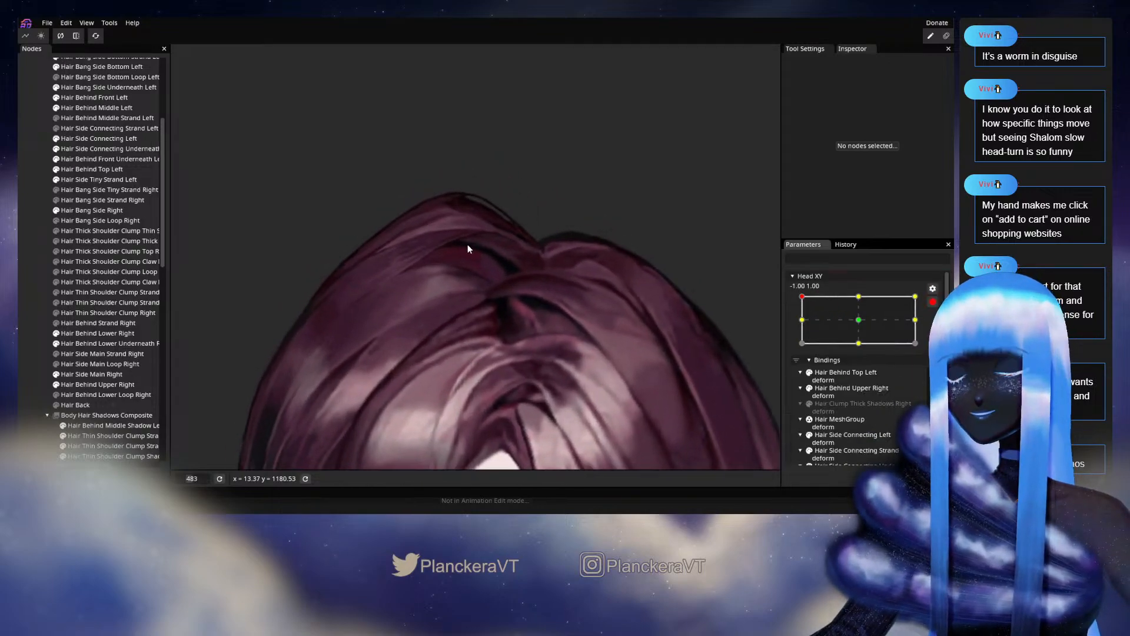
pyautogui.click(112, 384)
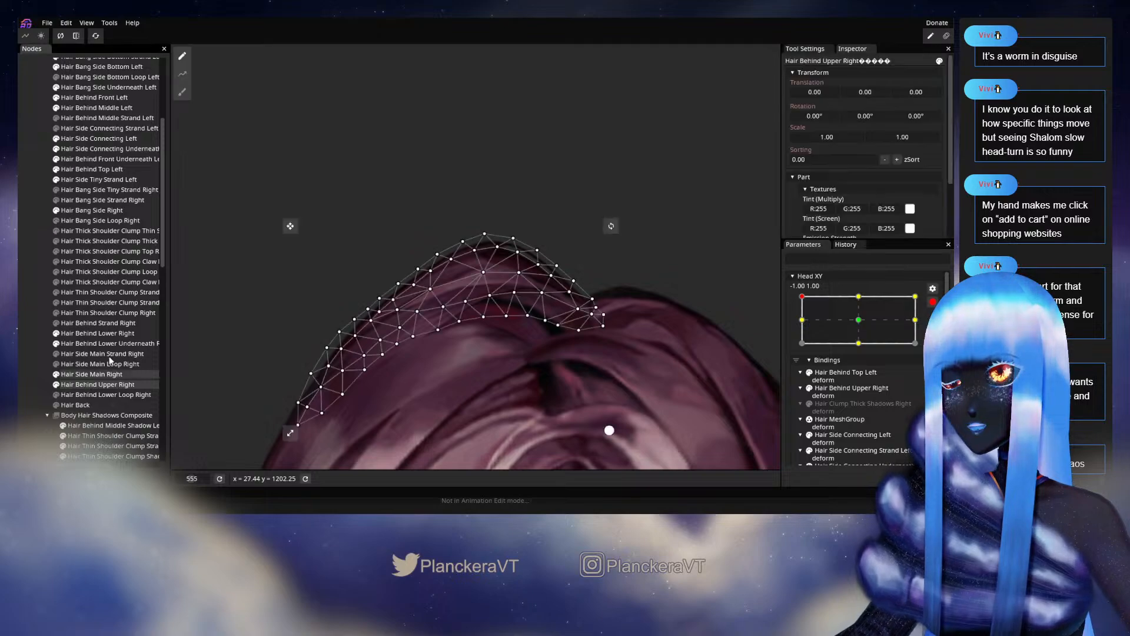
pyautogui.click(189, 99)
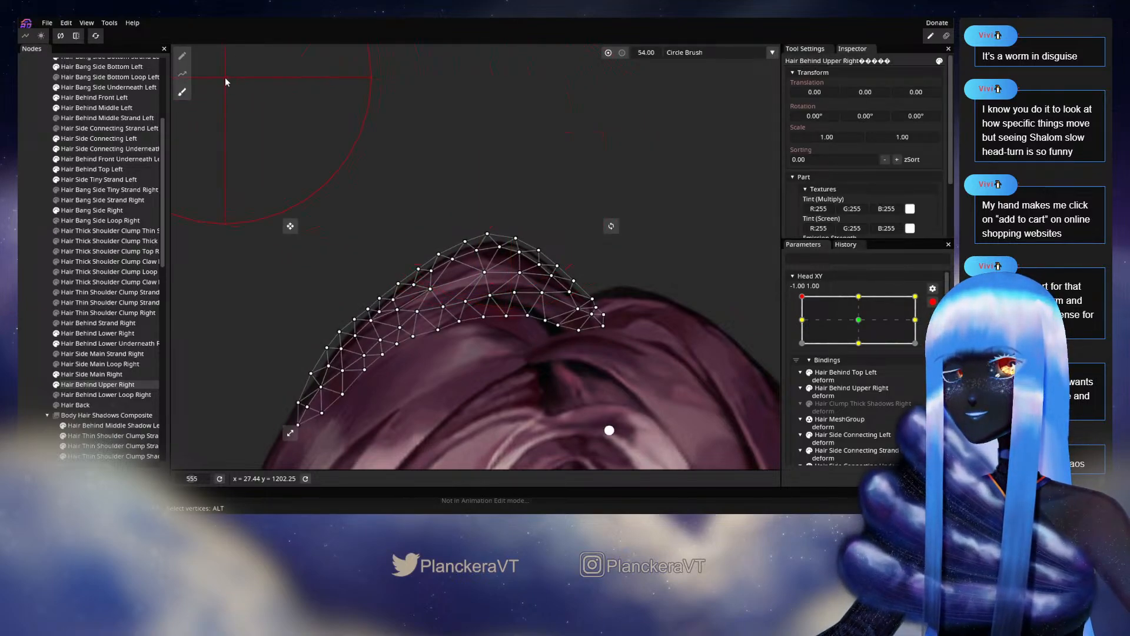
pyautogui.click(182, 55)
pyautogui.scroll(5, 518, 203)
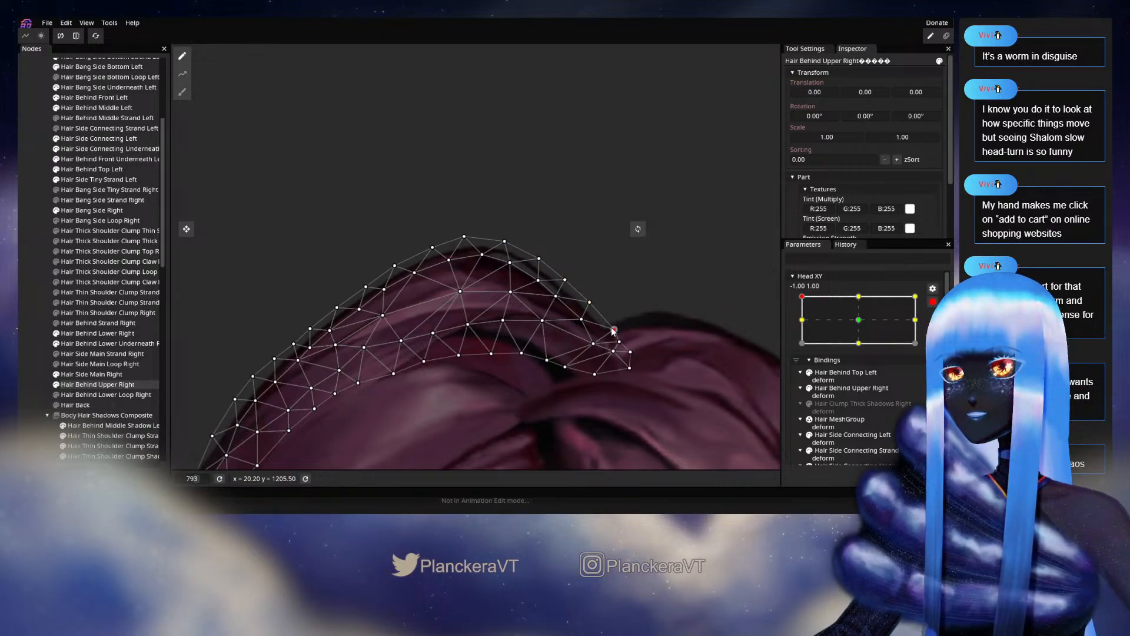
pyautogui.click(582, 320)
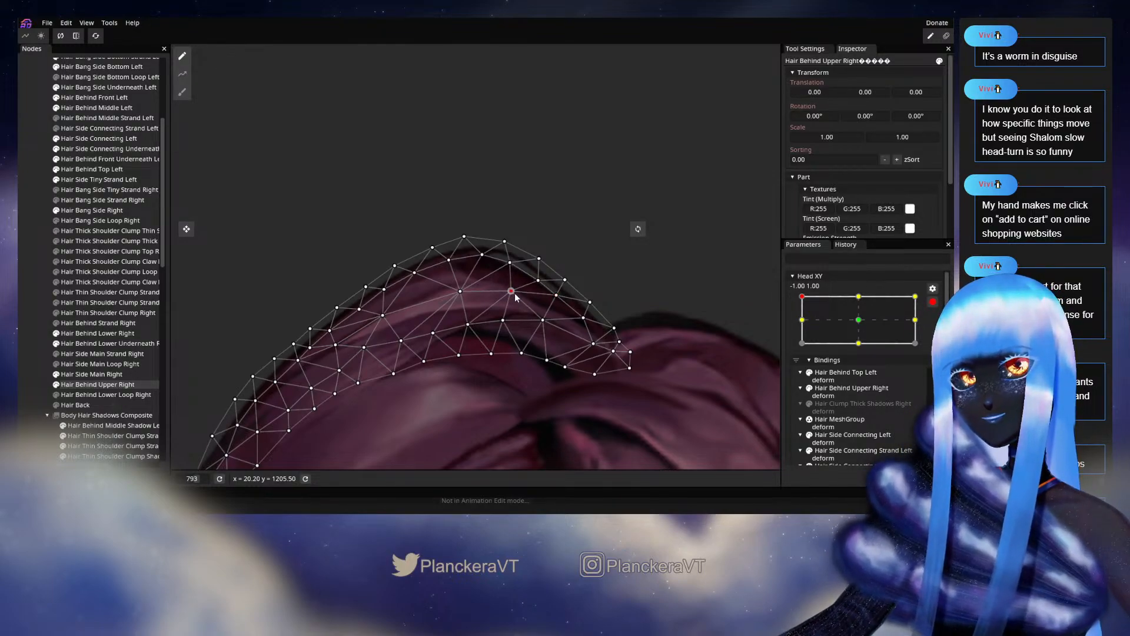
pyautogui.click(567, 320)
# - Leave keypoint editing and examine the whole hair while sweeping Head XY between -1.00, 1.00 and the centre
pyautogui.scroll(-2, 565, 306)
pyautogui.scroll(-4, 563, 291)
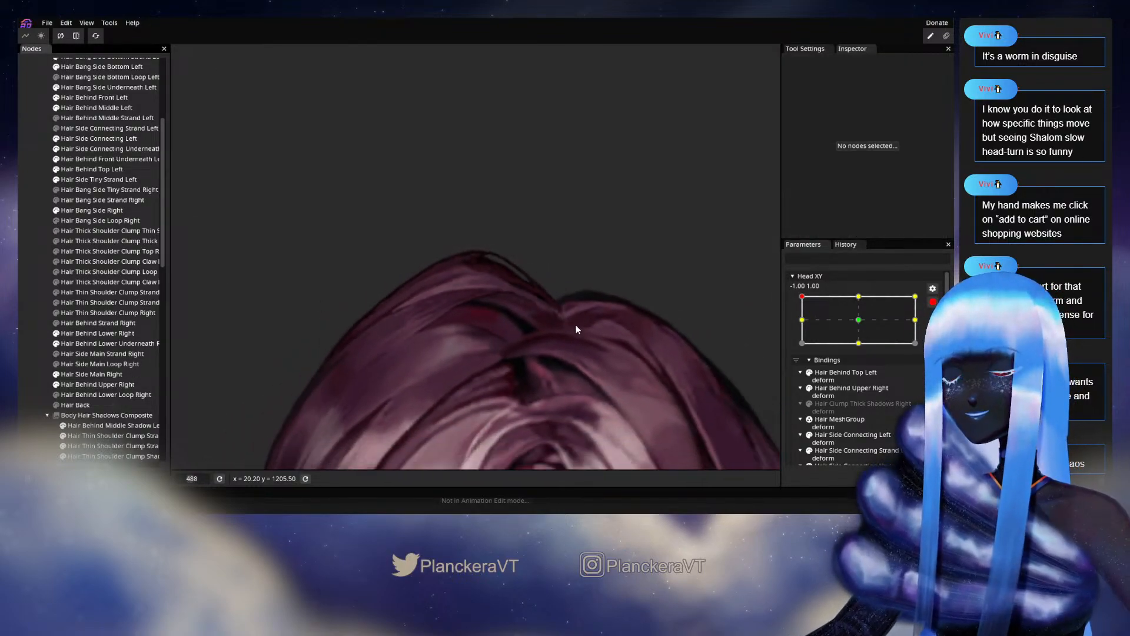
pyautogui.scroll(-3, 544, 362)
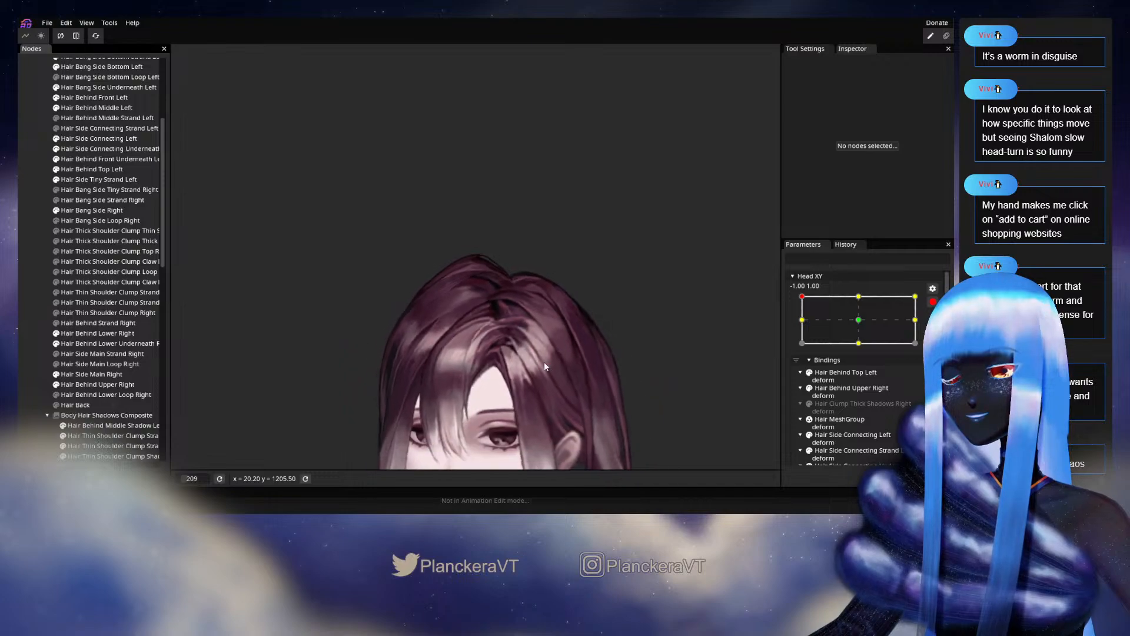
pyautogui.moveTo(512, 316); pyautogui.dragTo(507, 269)
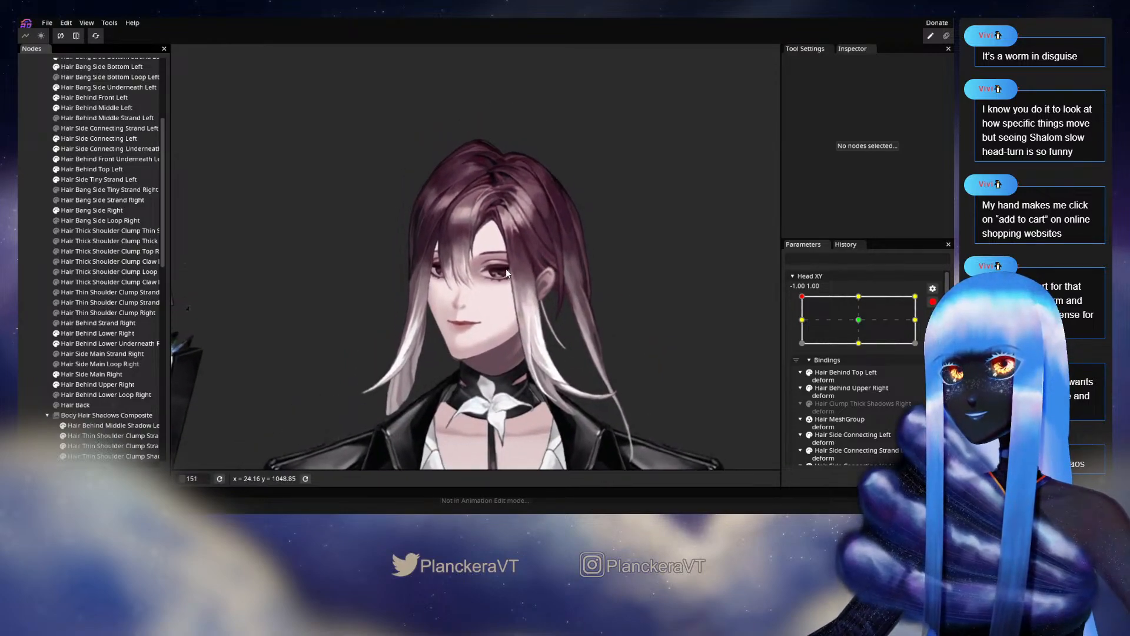
pyautogui.click(932, 301)
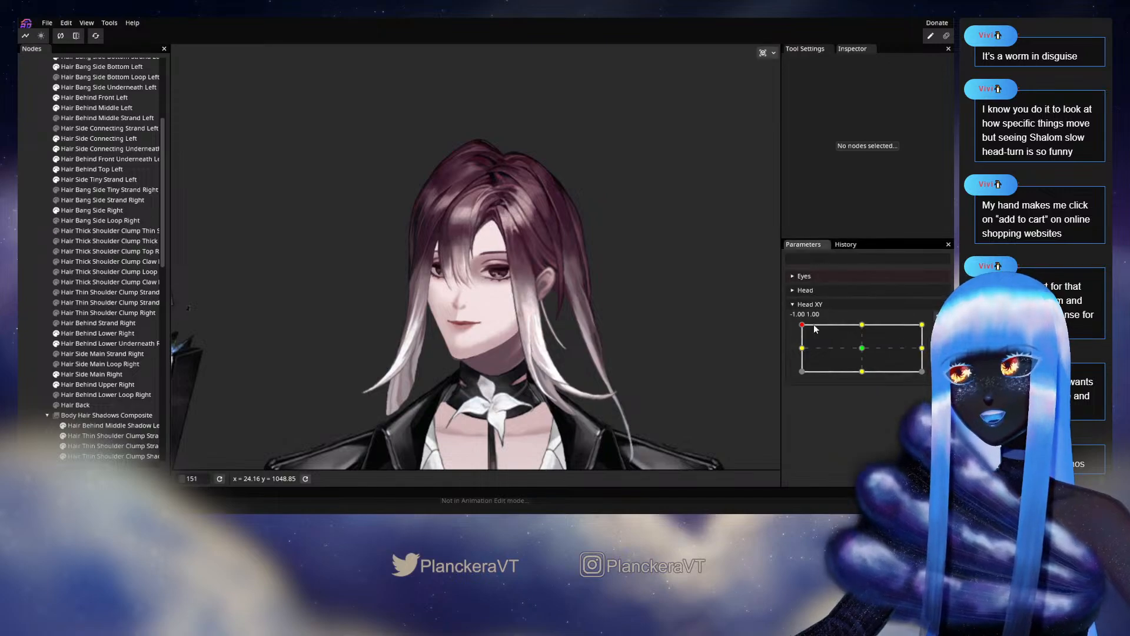
pyautogui.moveTo(804, 327)
pyautogui.mouseDown()
pyautogui.moveTo(863, 349)
pyautogui.moveTo(802, 326)
pyautogui.mouseUp()
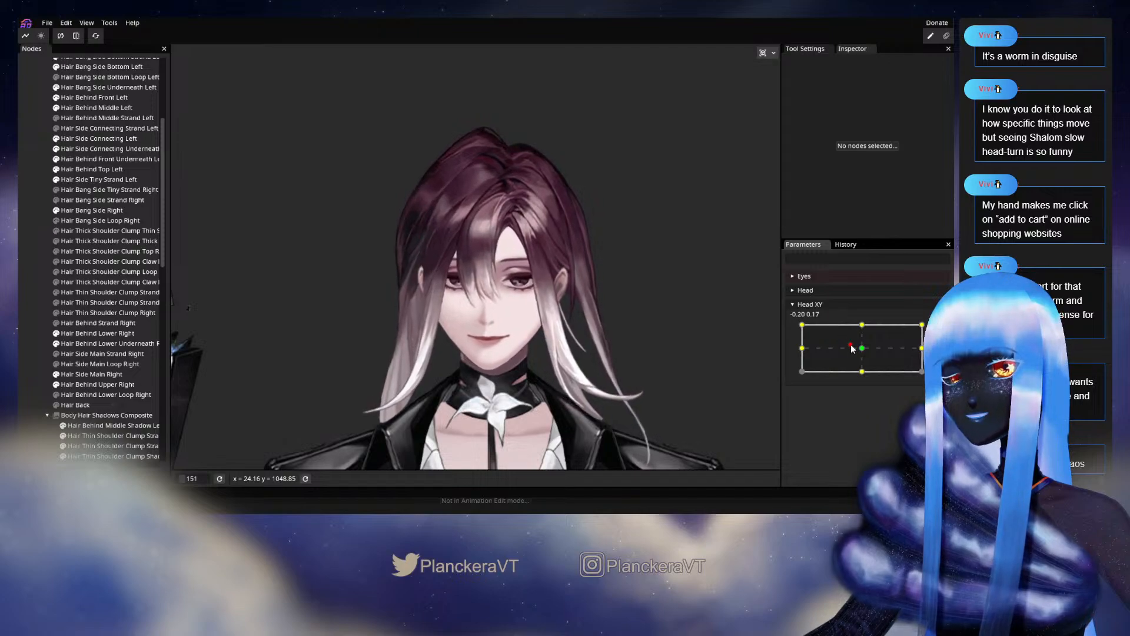
pyautogui.moveTo(802, 327); pyautogui.dragTo(781, 317)
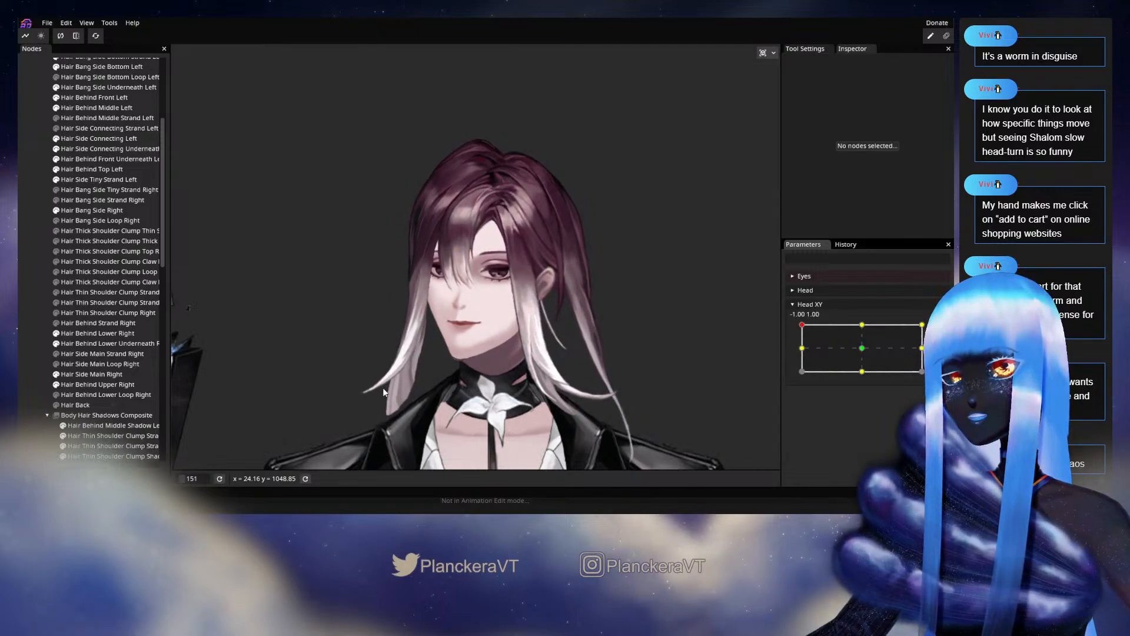
pyautogui.click(804, 326)
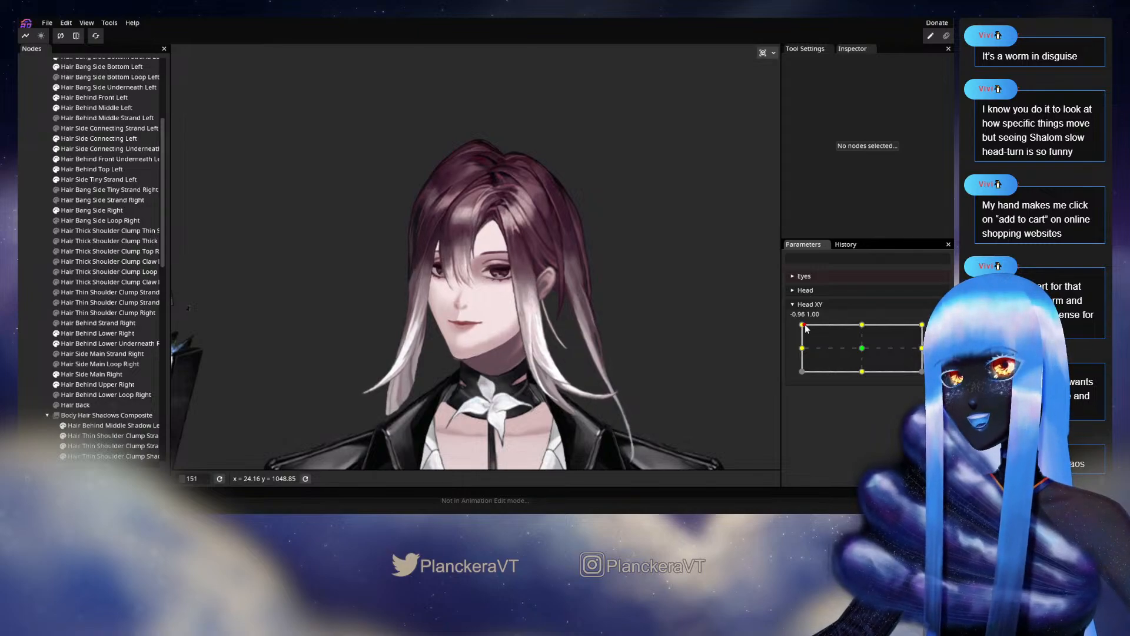
# - Nudge the peak of the Hair Behind Upper Right mesh with the Circle Brush at the Head XY keypoint 0.00, 1.00
pyautogui.moveTo(806, 328); pyautogui.dragTo(864, 325)
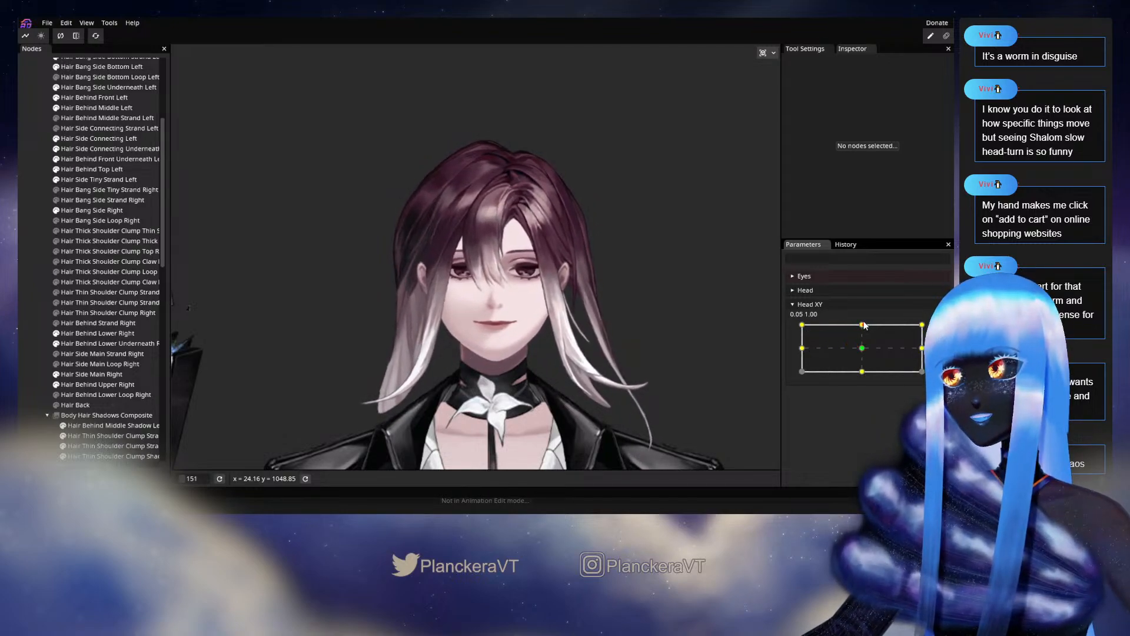
pyautogui.click(939, 330)
pyautogui.moveTo(516, 242); pyautogui.dragTo(522, 340)
pyautogui.scroll(2, 523, 339)
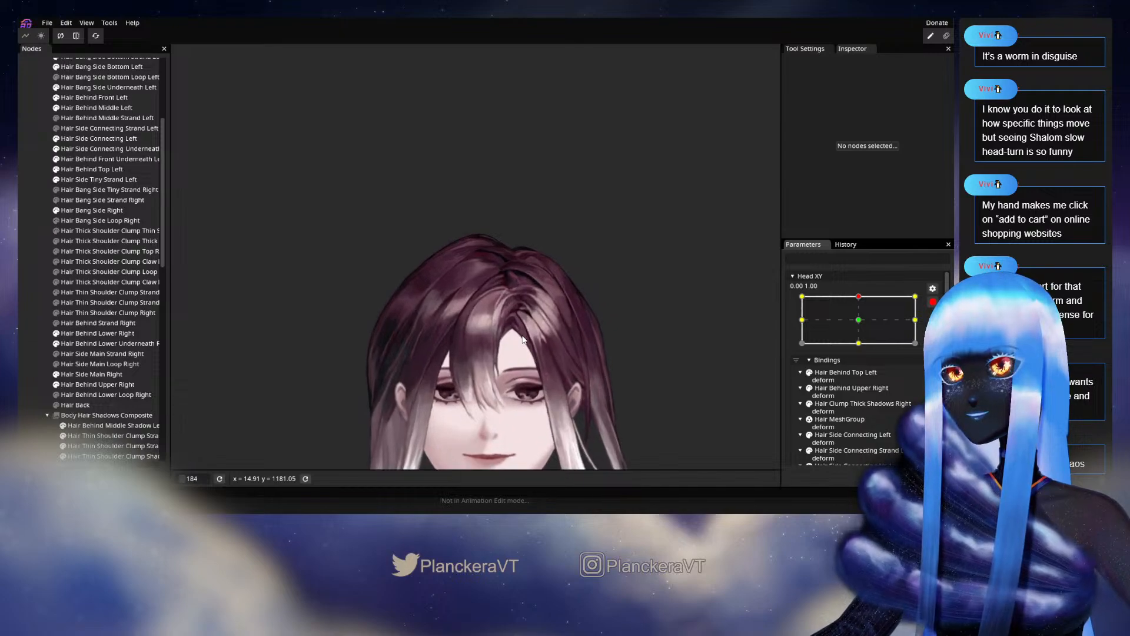
pyautogui.scroll(4, 523, 340)
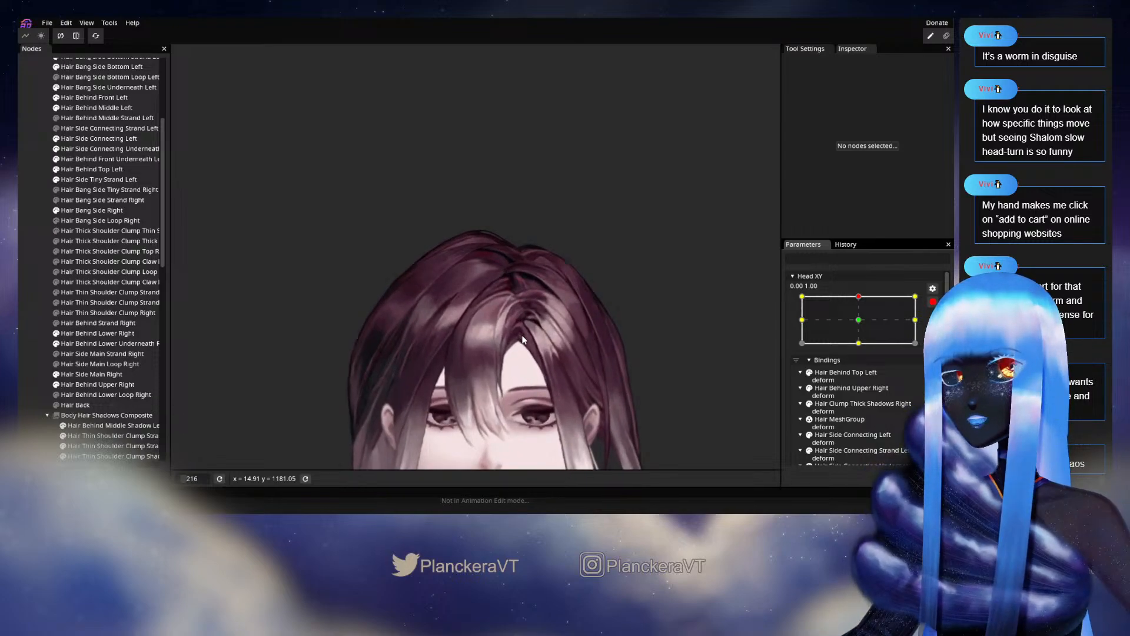
pyautogui.click(99, 384)
pyautogui.click(182, 91)
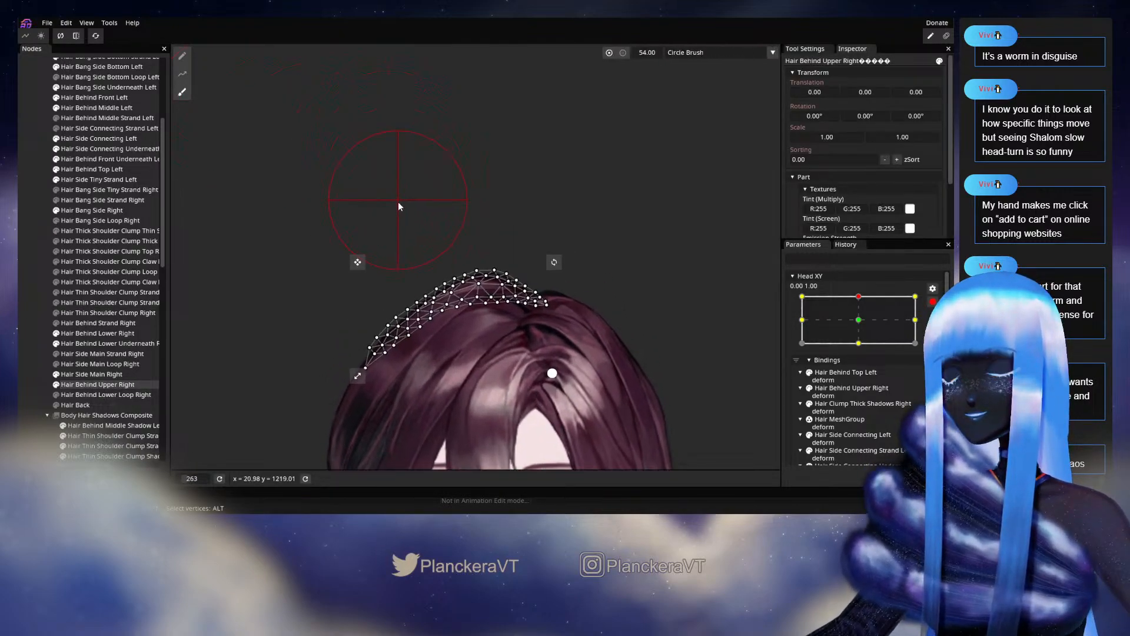
pyautogui.moveTo(478, 256)
pyautogui.mouseDown()
pyautogui.moveTo(478, 242)
pyautogui.moveTo(511, 248)
pyautogui.mouseUp()
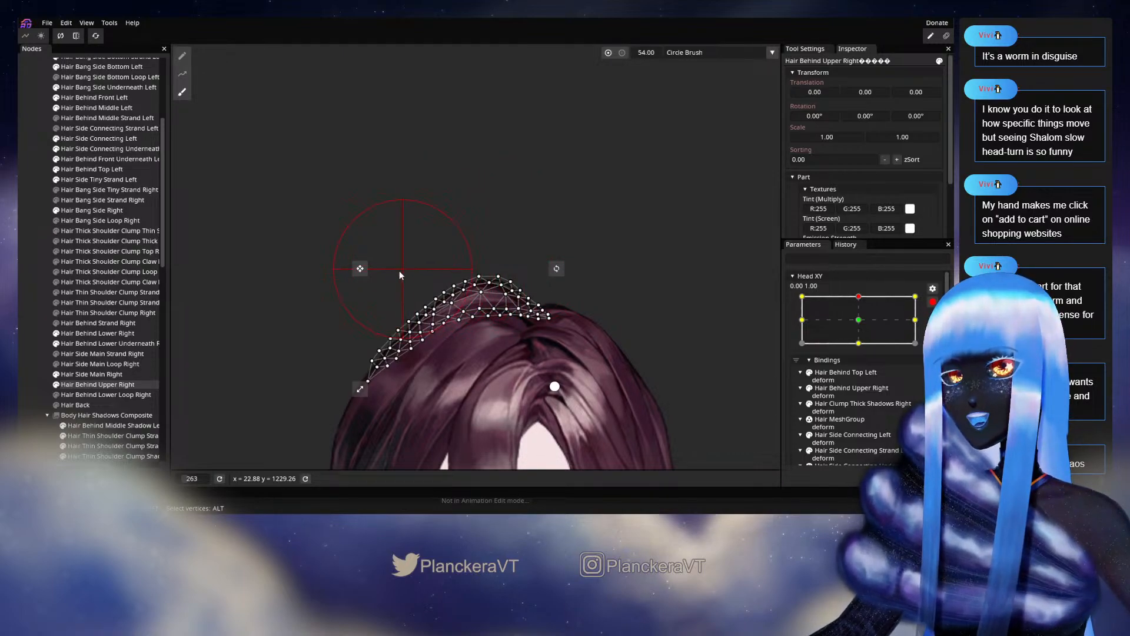
pyautogui.click(32, 264)
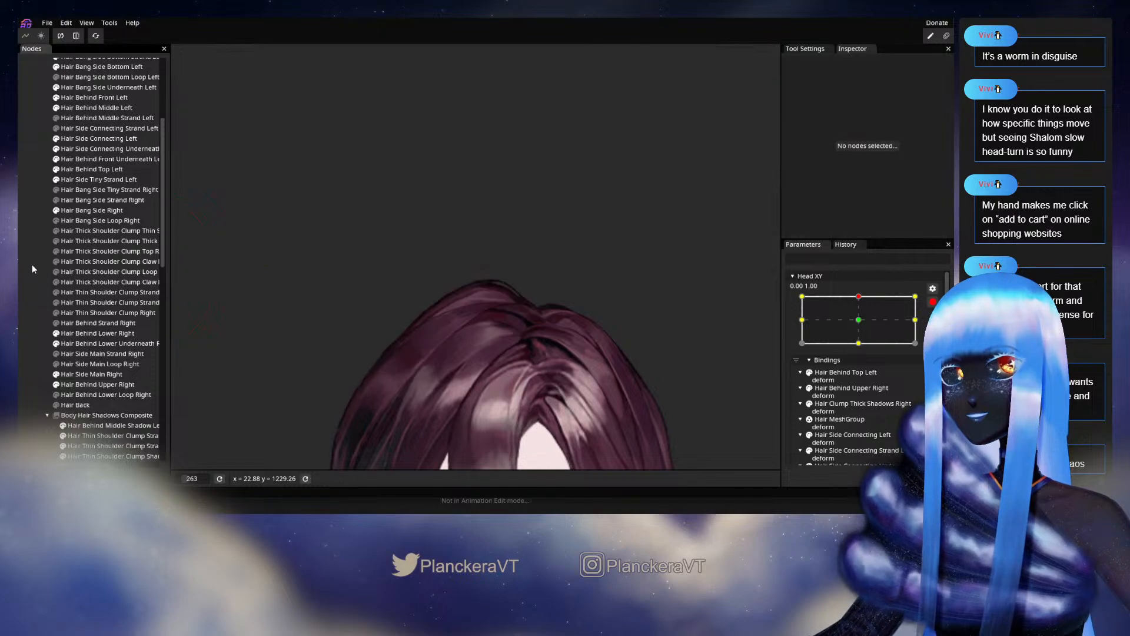
pyautogui.click(932, 301)
pyautogui.moveTo(862, 325)
pyautogui.mouseDown()
pyautogui.moveTo(802, 325)
pyautogui.moveTo(874, 323)
pyautogui.moveTo(860, 323)
pyautogui.mouseUp()
# - Reopen the Head XY keypoint 0.00, 1.00 and move single inner vertices of Hair Behind Upper Right beside the peak and along the outer slope
pyautogui.click(932, 330)
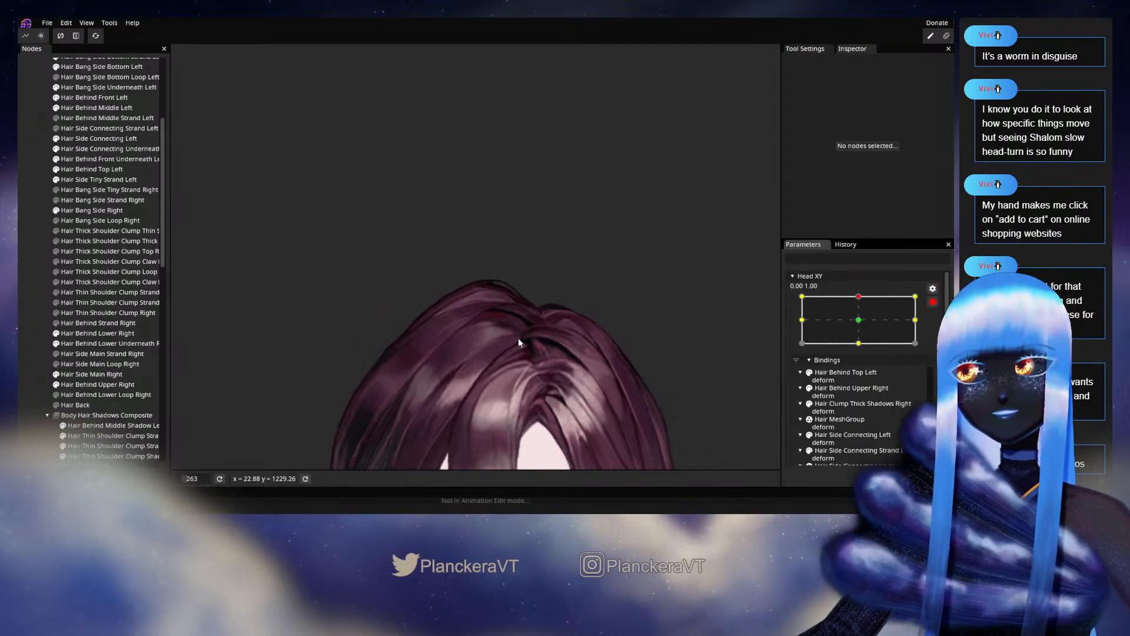
pyautogui.scroll(5, 472, 338)
pyautogui.scroll(2, 507, 362)
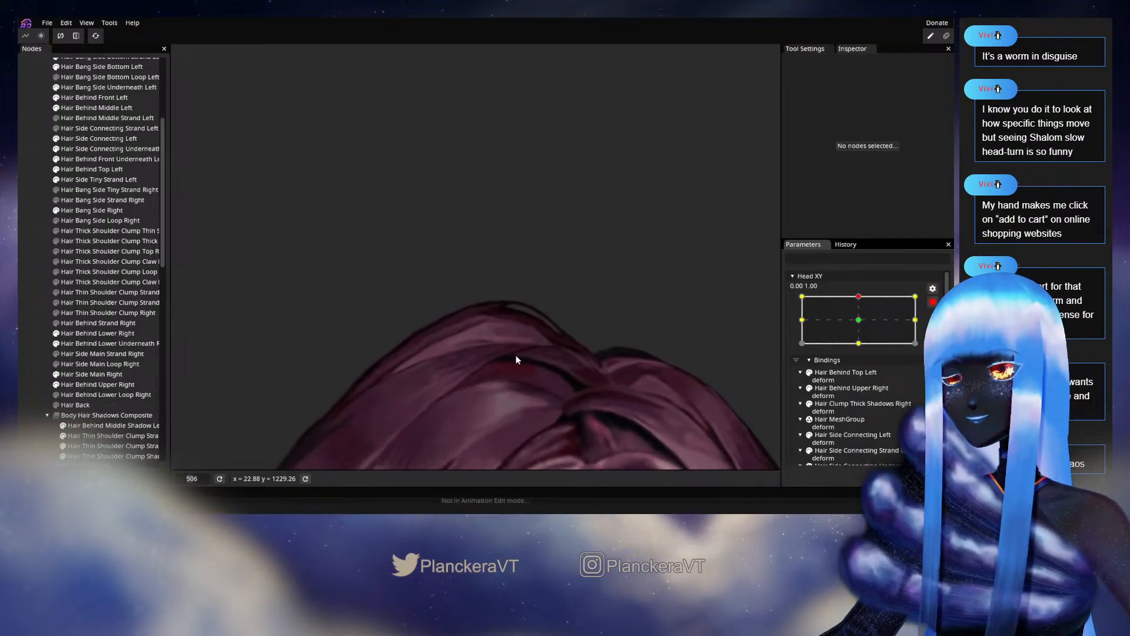
pyautogui.click(92, 386)
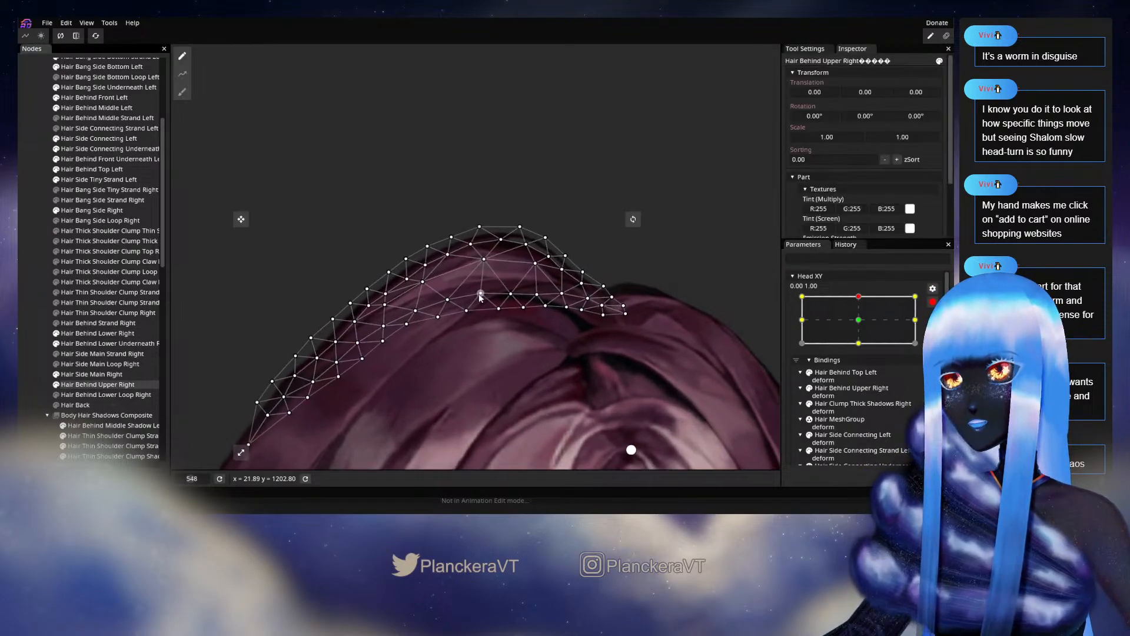
pyautogui.scroll(2, 493, 263)
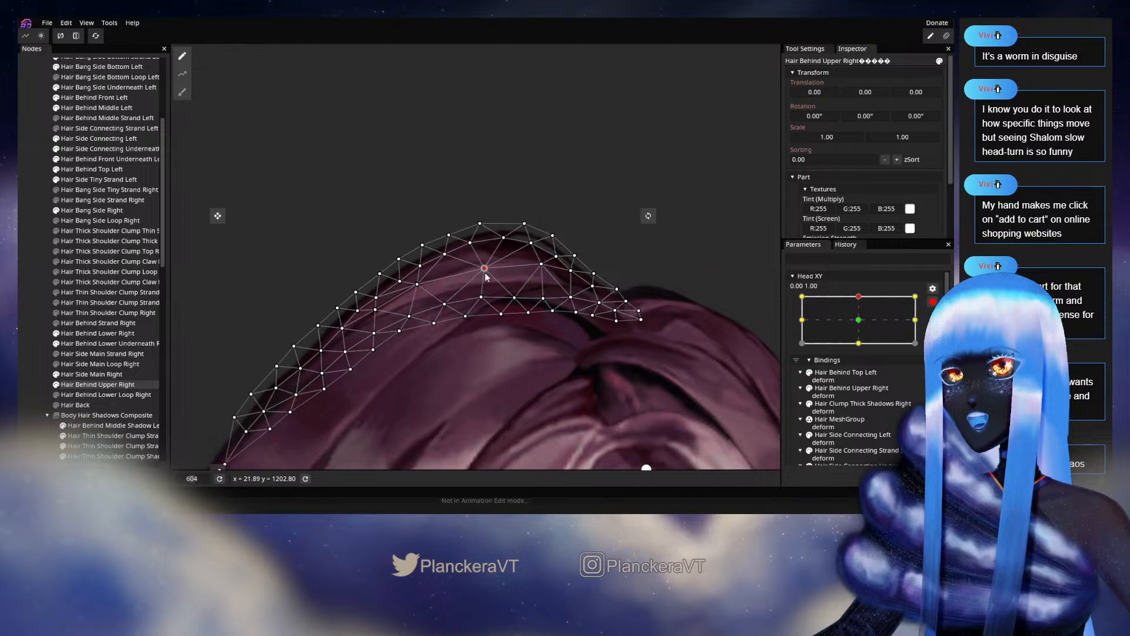
pyautogui.moveTo(419, 285); pyautogui.dragTo(423, 292)
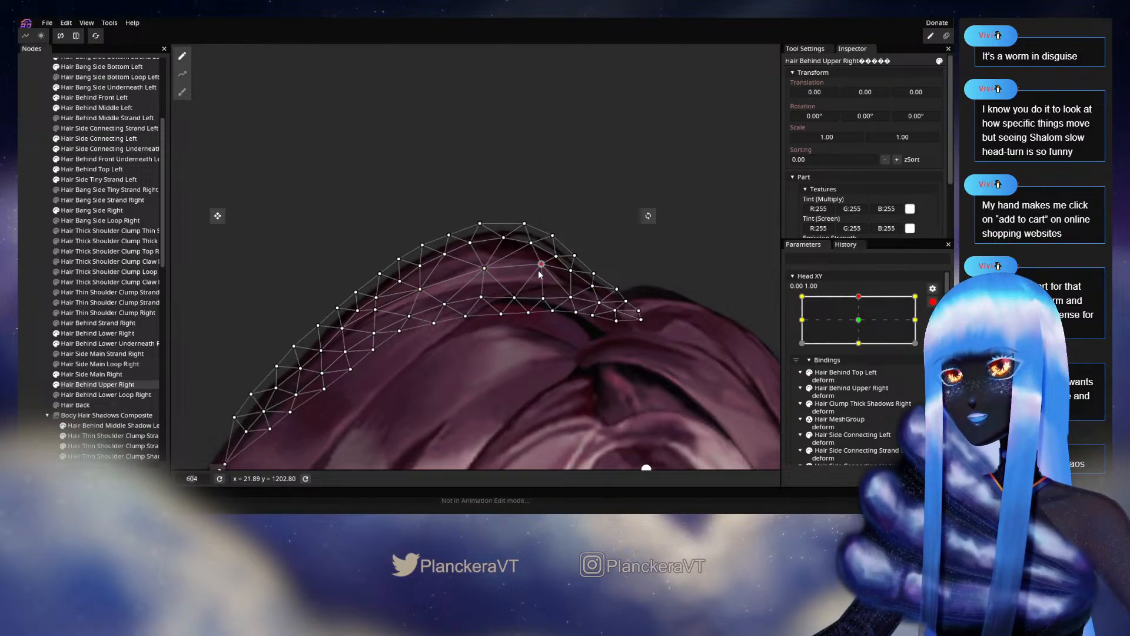
pyautogui.moveTo(539, 273); pyautogui.dragTo(536, 284)
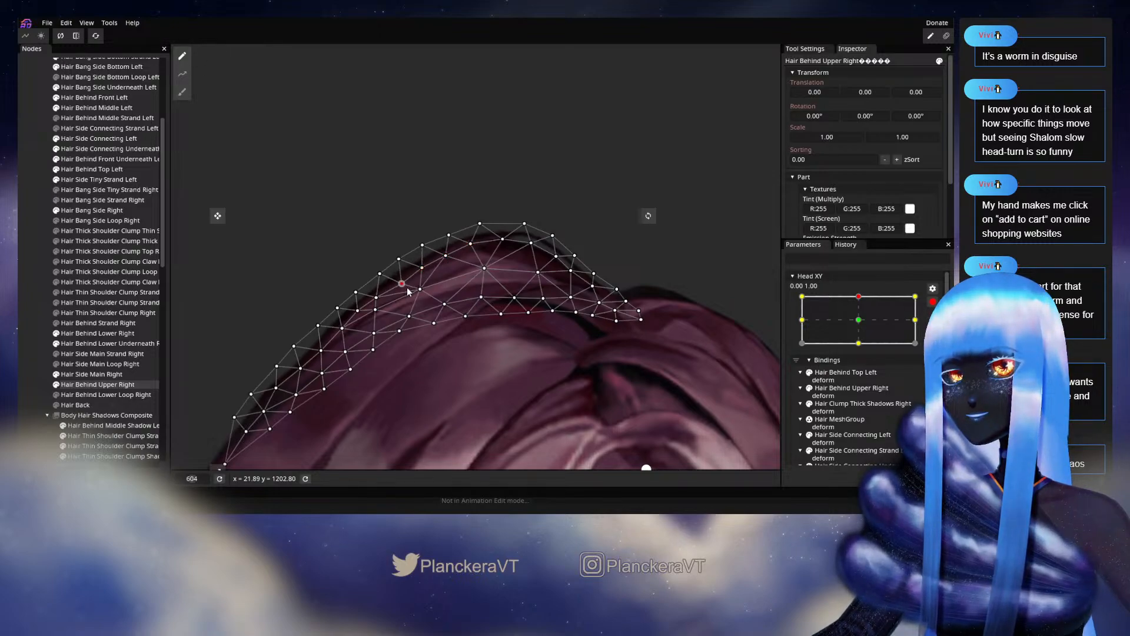
pyautogui.moveTo(376, 297); pyautogui.dragTo(384, 303)
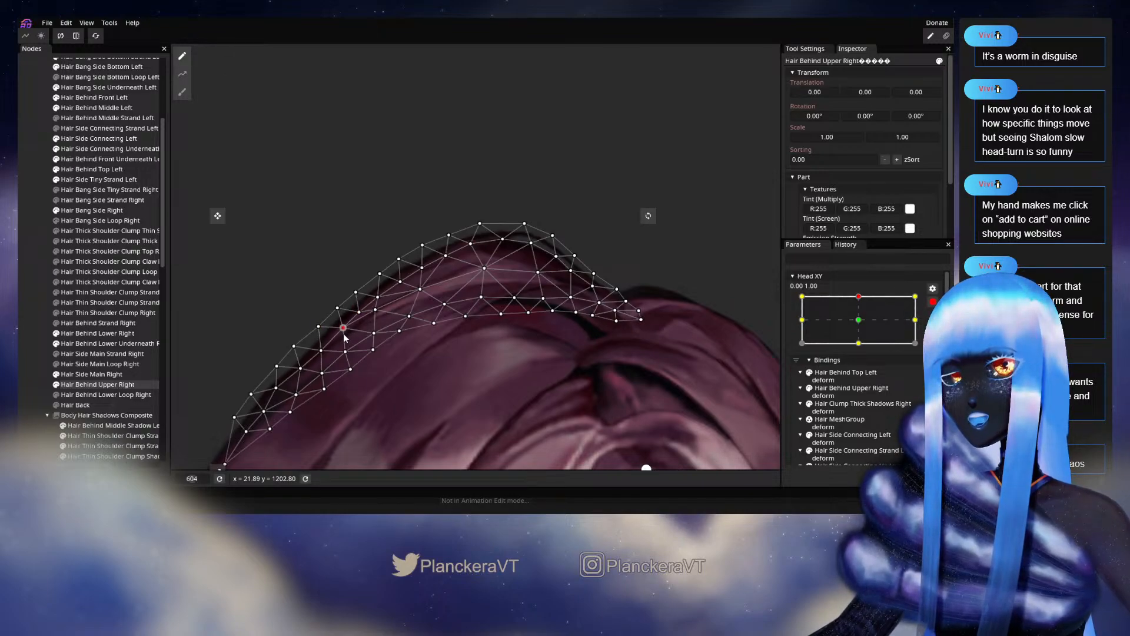
# - Lower the inner Hair Behind Upper Right vertex below the peak slightly and stop editing the keypoint
pyautogui.moveTo(569, 319); pyautogui.dragTo(538, 333)
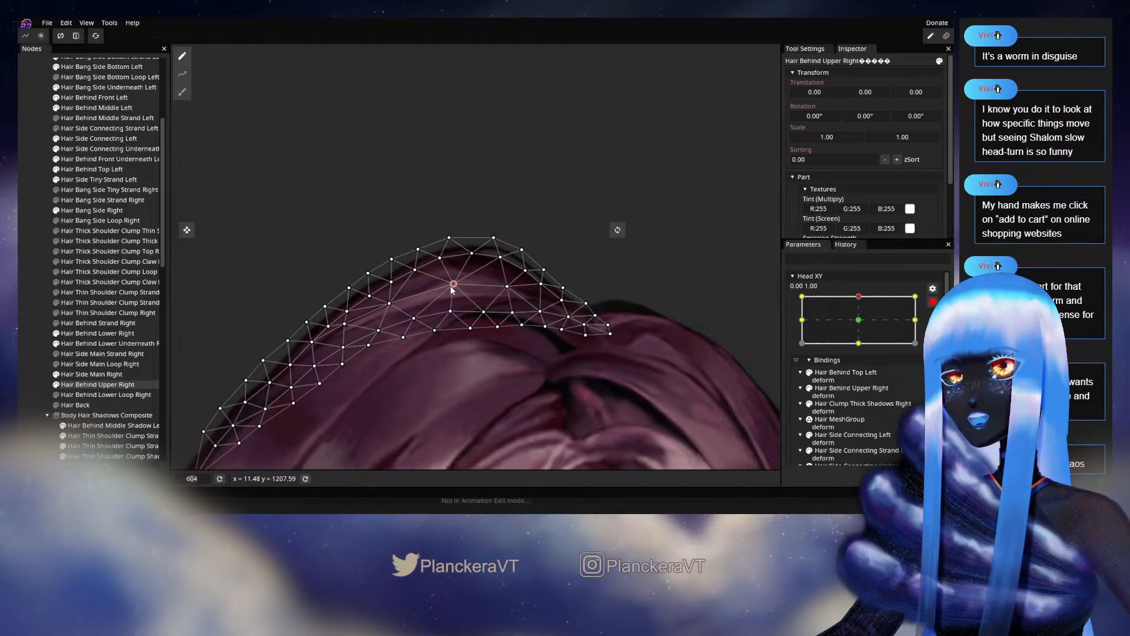
pyautogui.moveTo(452, 290); pyautogui.dragTo(454, 302)
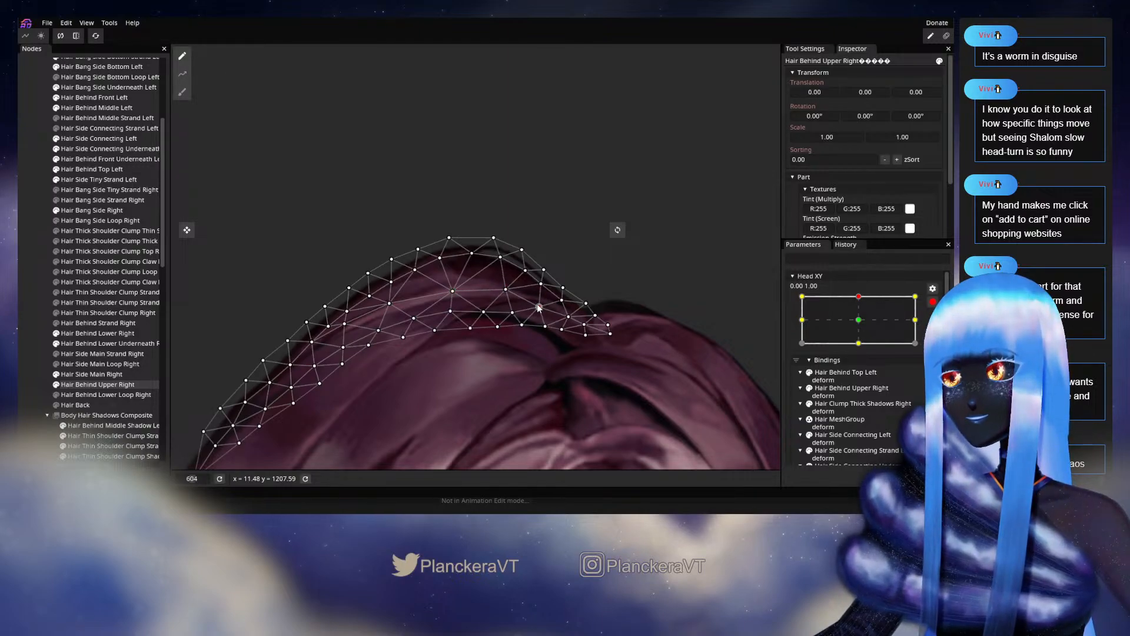
pyautogui.click(314, 326)
pyautogui.scroll(-4, 665, 324)
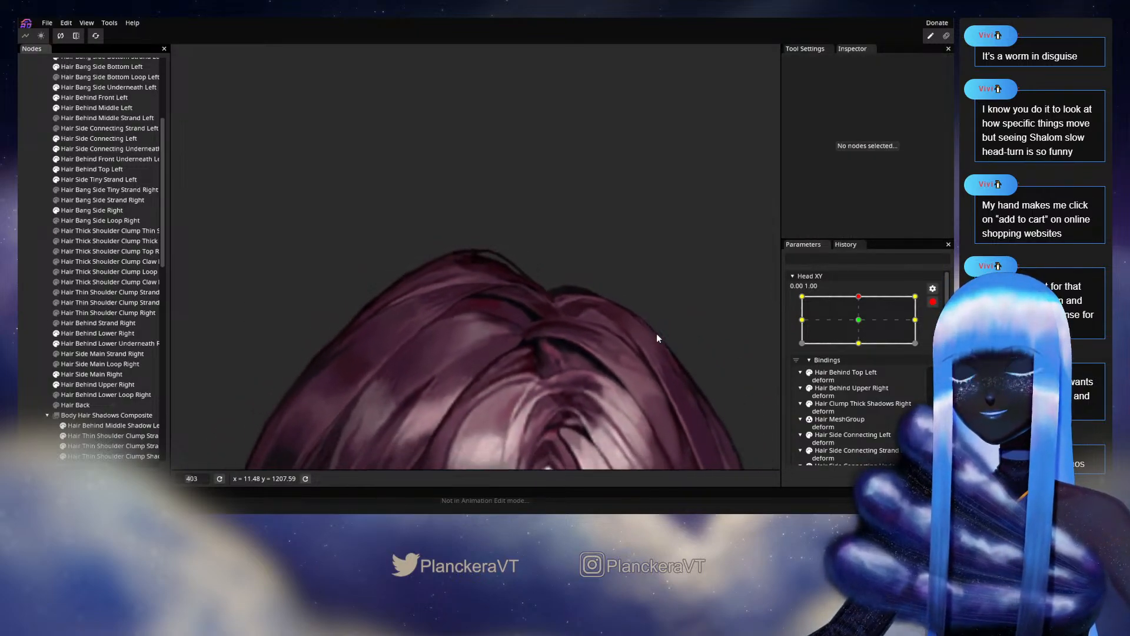
pyautogui.scroll(-2, 656, 337)
pyautogui.click(933, 303)
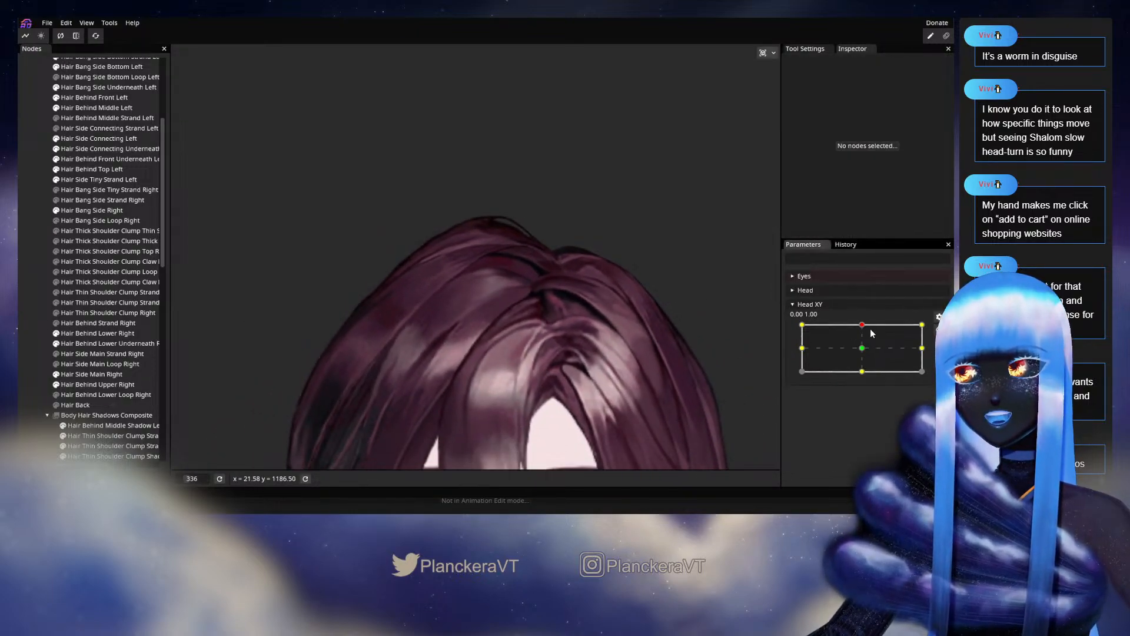
# - Move Head XY to -1.00, 1.00, open that keypoint and fine-tune the inner vertices of Hair Behind Upper Right along the slope and below the peak
pyautogui.moveTo(862, 326); pyautogui.dragTo(793, 318)
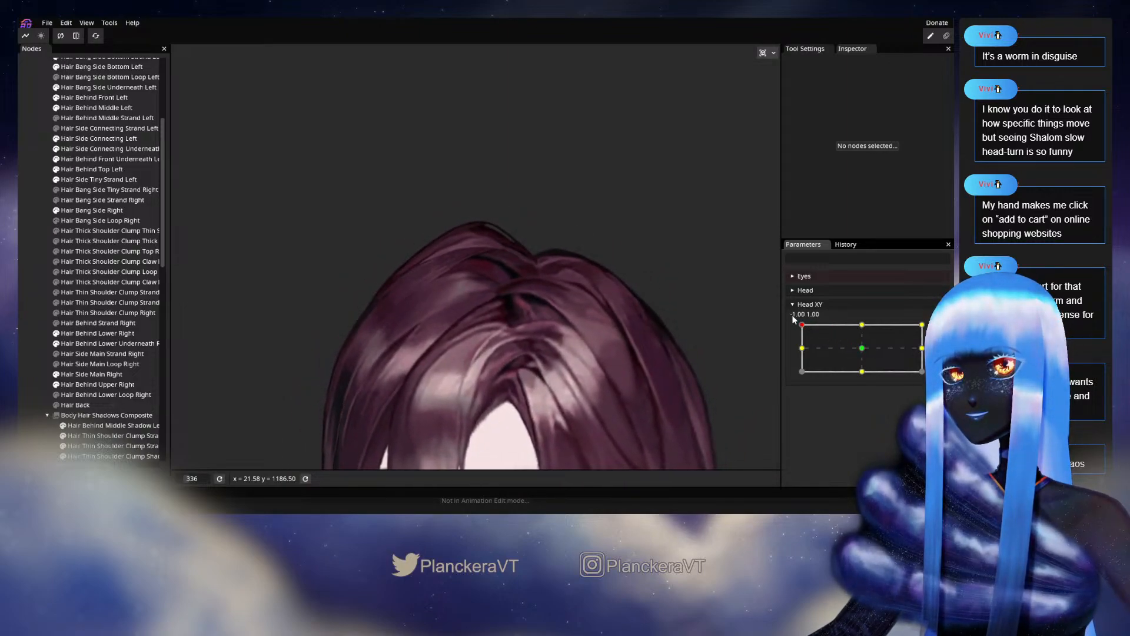
pyautogui.scroll(4, 425, 275)
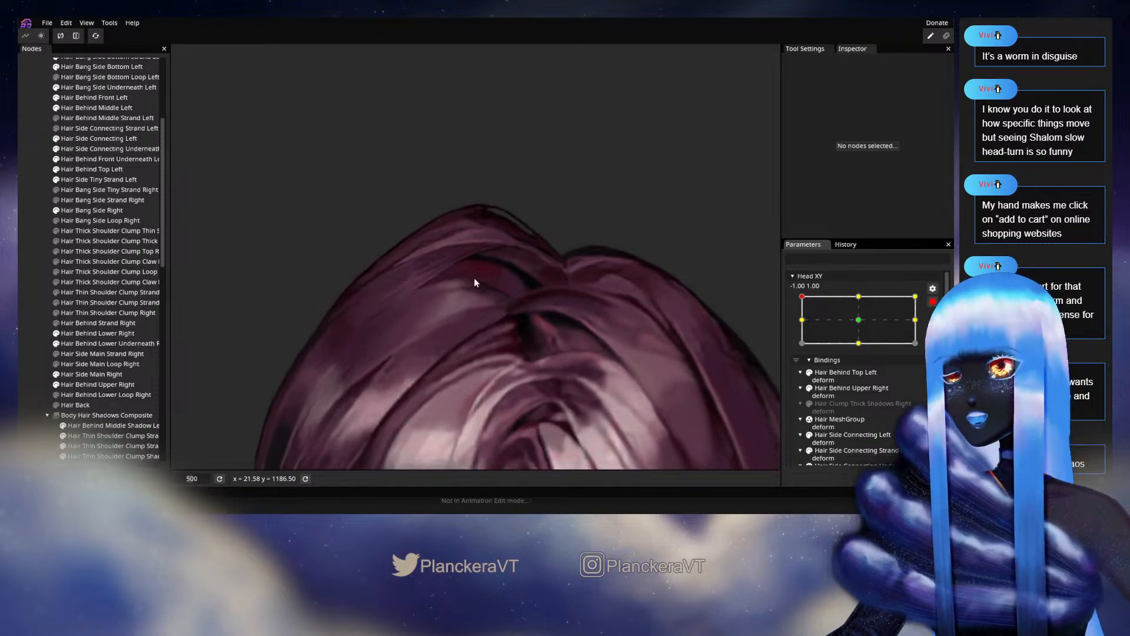
pyautogui.scroll(1, 493, 313)
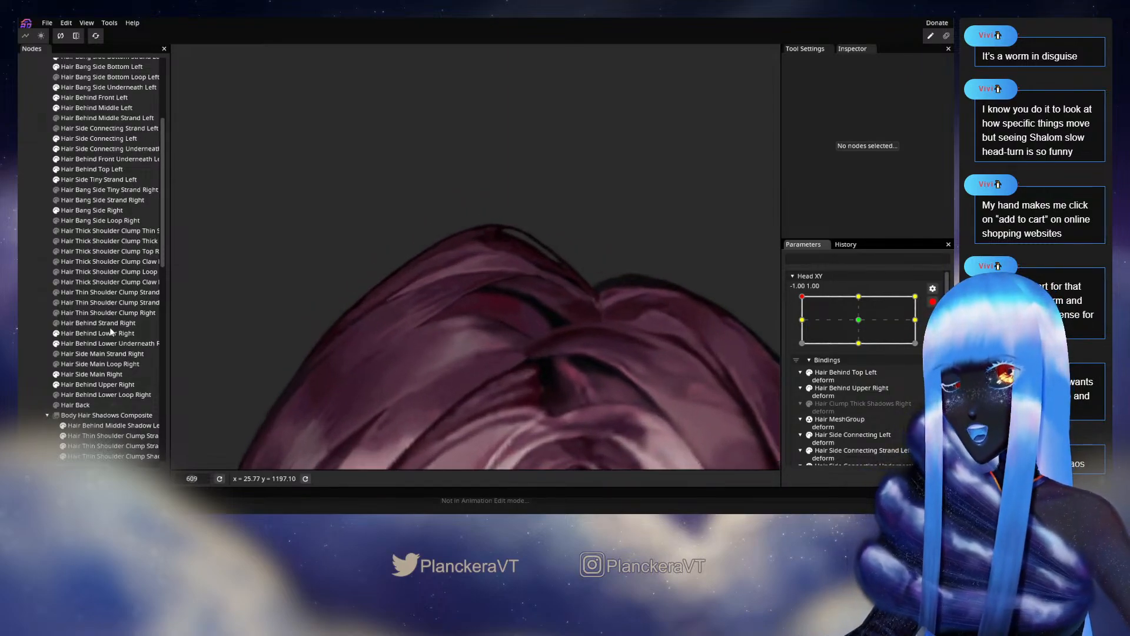
pyautogui.click(80, 385)
pyautogui.scroll(1, 484, 268)
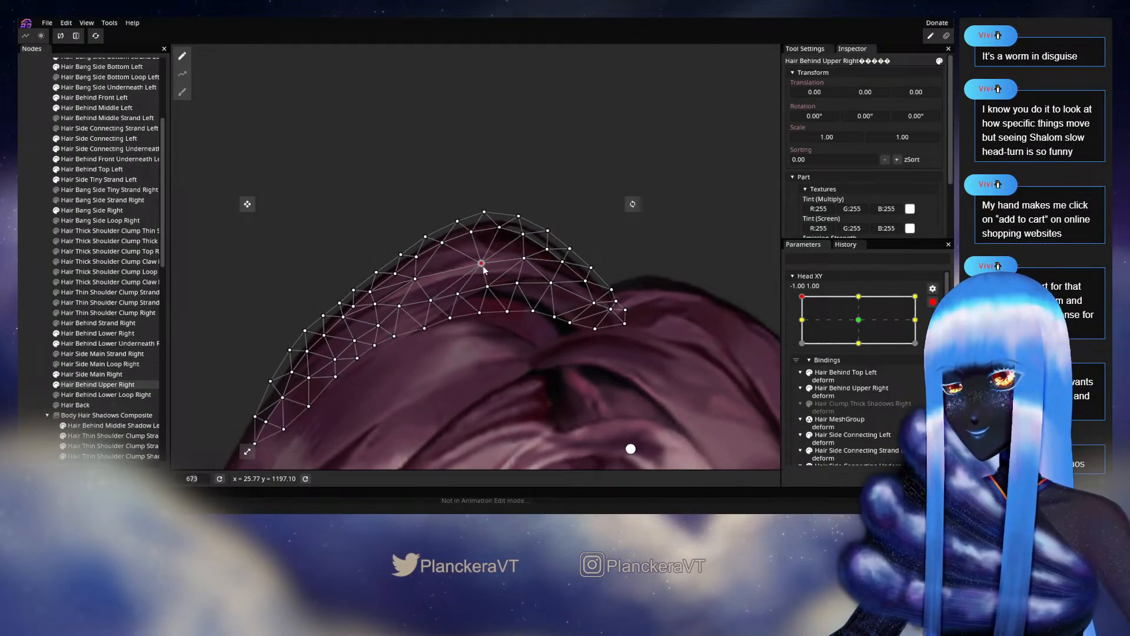
pyautogui.moveTo(522, 276); pyautogui.dragTo(522, 279)
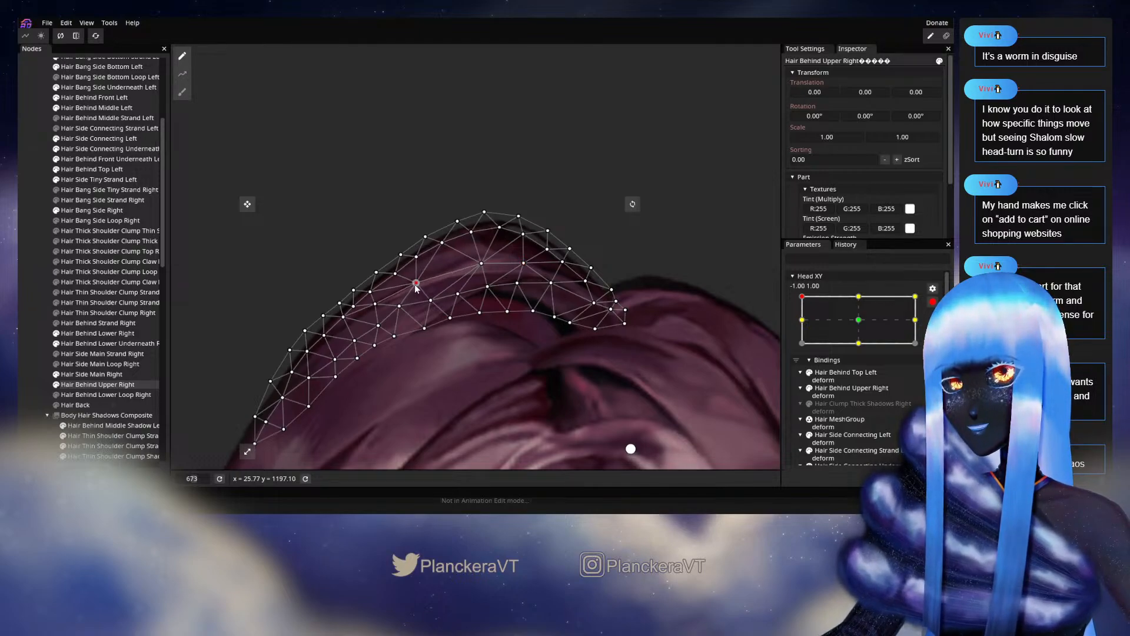
pyautogui.click(375, 304)
pyautogui.click(343, 317)
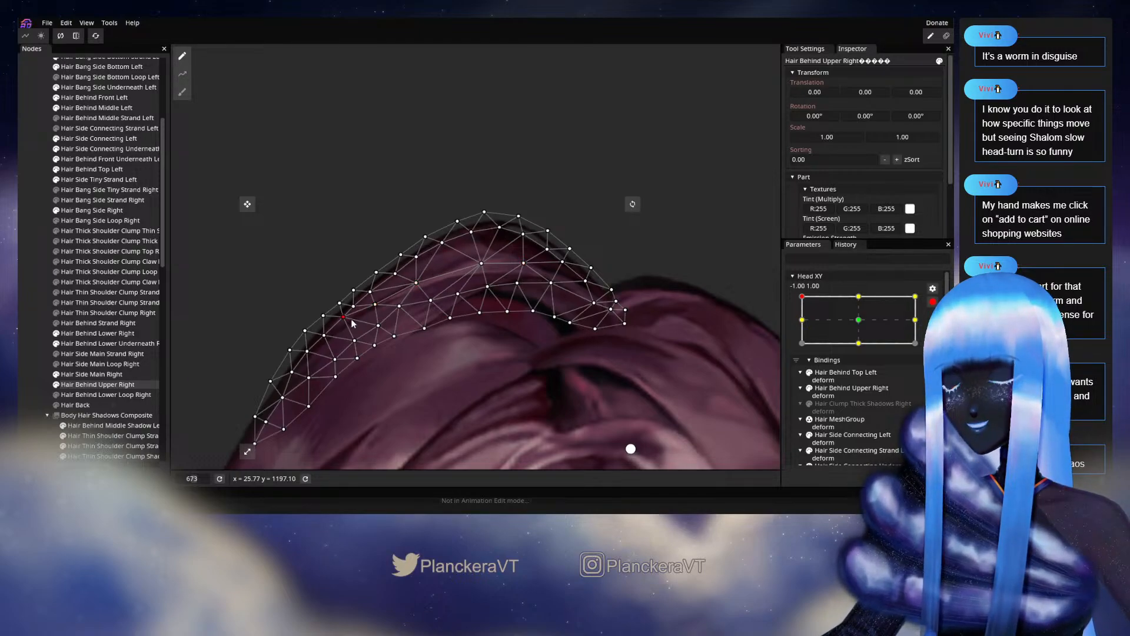
pyautogui.click(482, 264)
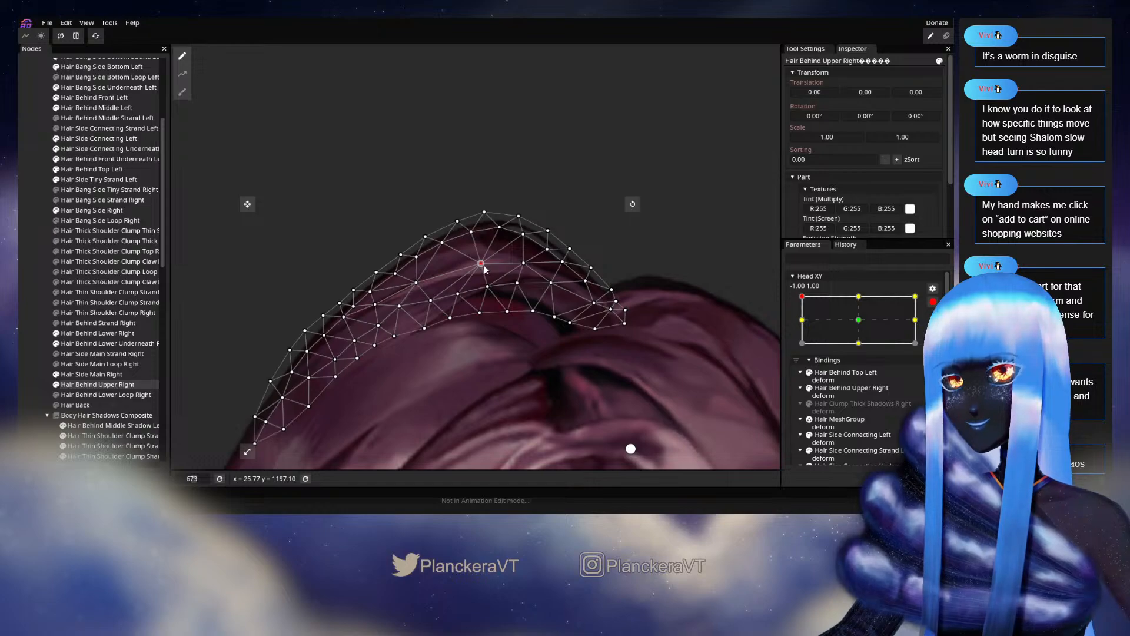
pyautogui.click(551, 283)
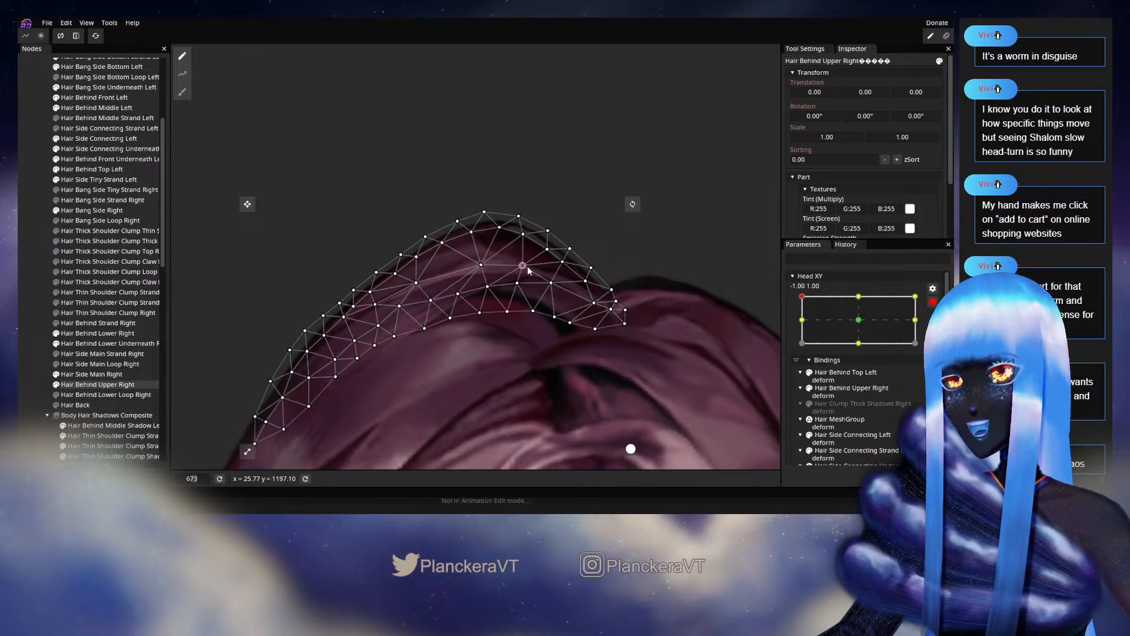
pyautogui.click(22, 306)
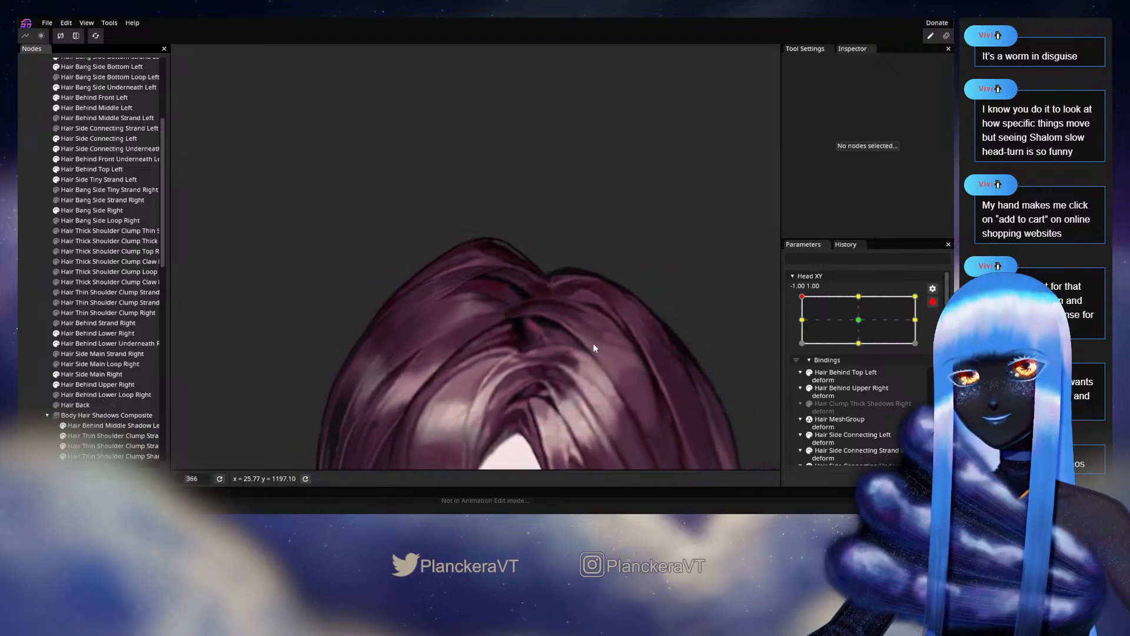
# - Leave keypoint editing and examine the crown while moving Head XY through the centre, 0.00, 1.00 and -1.00, 1.00
pyautogui.scroll(-2, 592, 343)
pyautogui.click(932, 301)
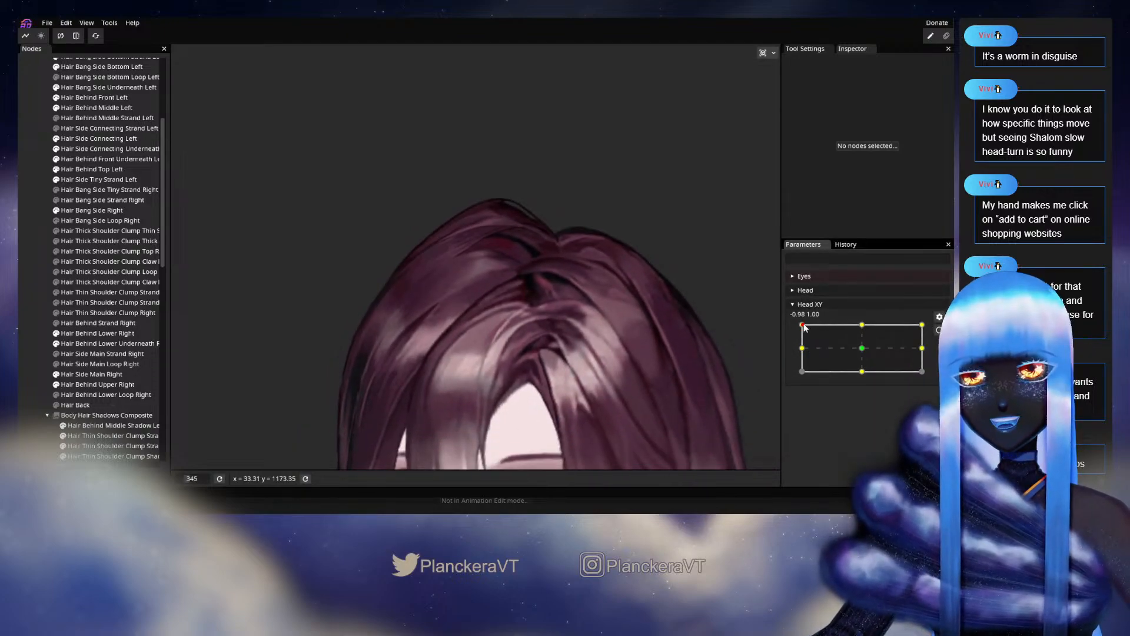
pyautogui.click(863, 349)
pyautogui.click(848, 342)
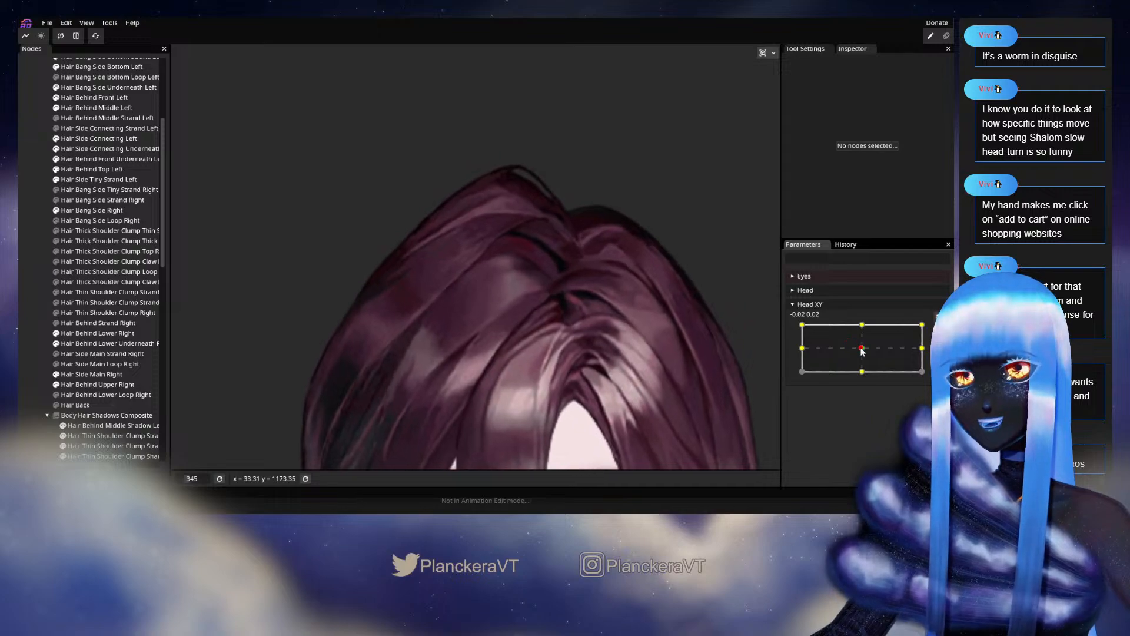
pyautogui.click(870, 325)
pyautogui.click(800, 325)
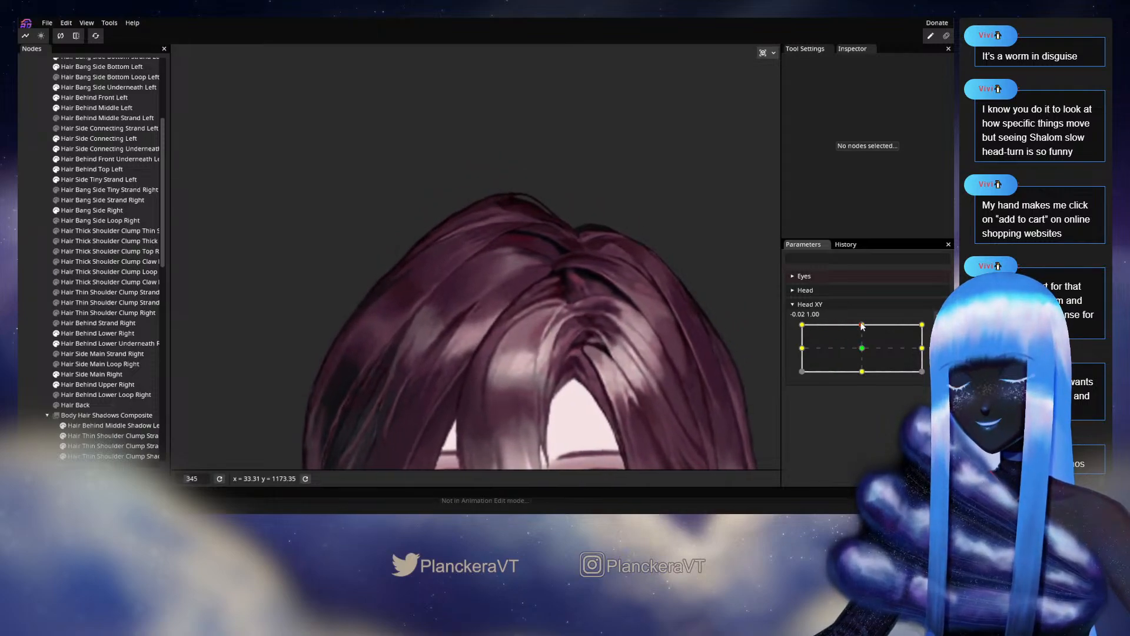
pyautogui.moveTo(799, 328)
pyautogui.mouseDown()
pyautogui.moveTo(863, 321)
pyautogui.moveTo(798, 320)
pyautogui.mouseUp()
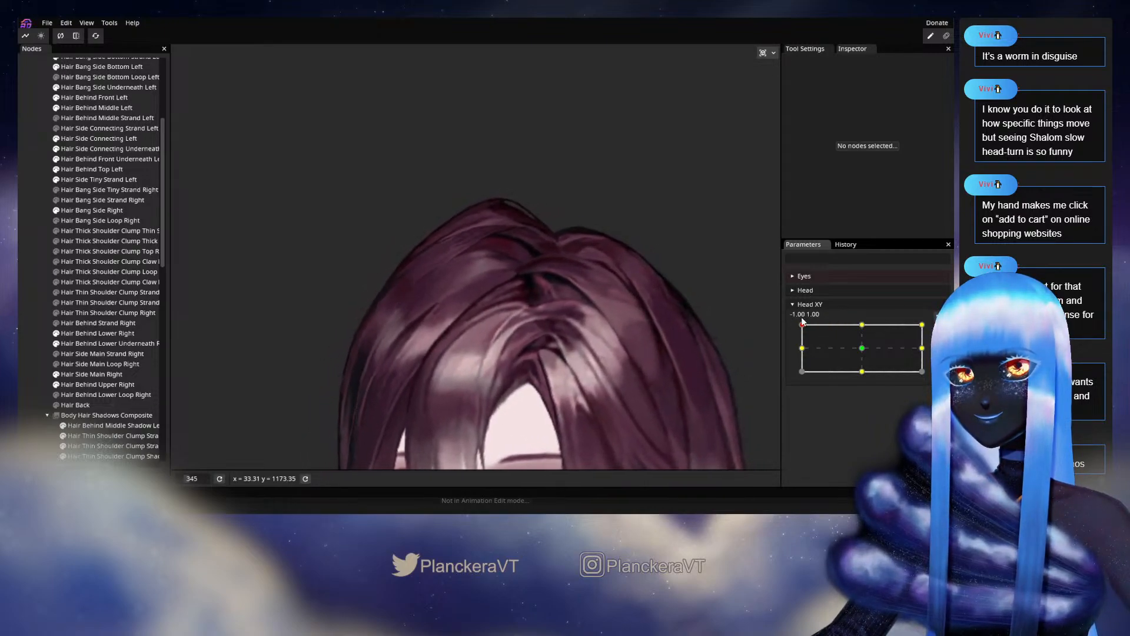
# - Reopen the Head XY keypoint -1.00, 1.00, adjust the inner Hair Behind Upper Right vertices on the outer slope, and stop editing
pyautogui.moveTo(803, 321); pyautogui.dragTo(774, 317)
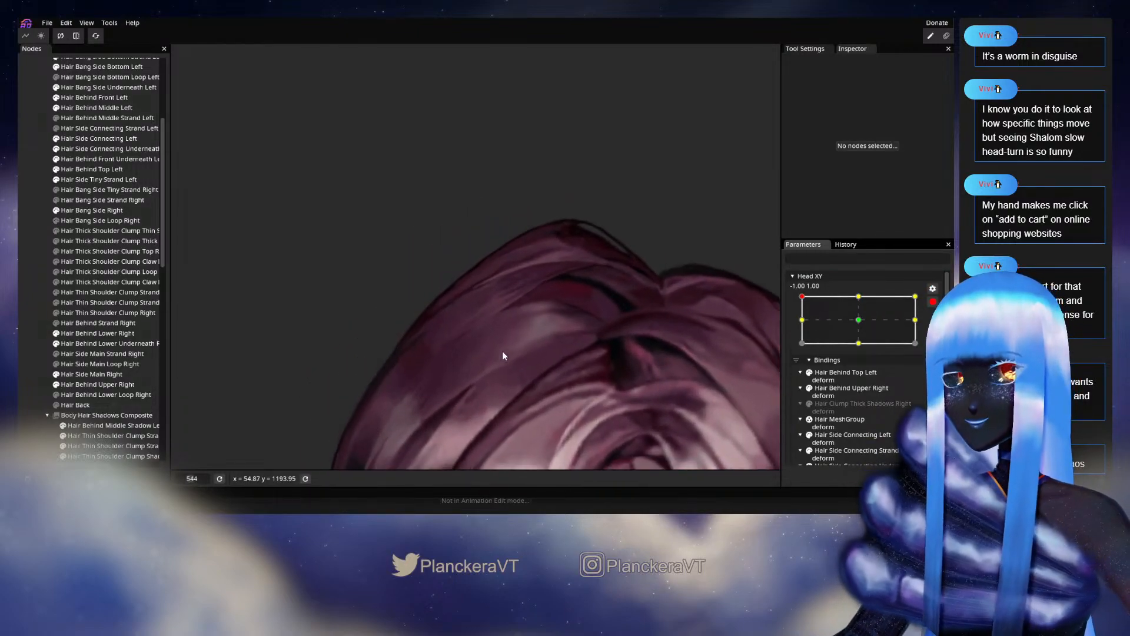
pyautogui.click(88, 385)
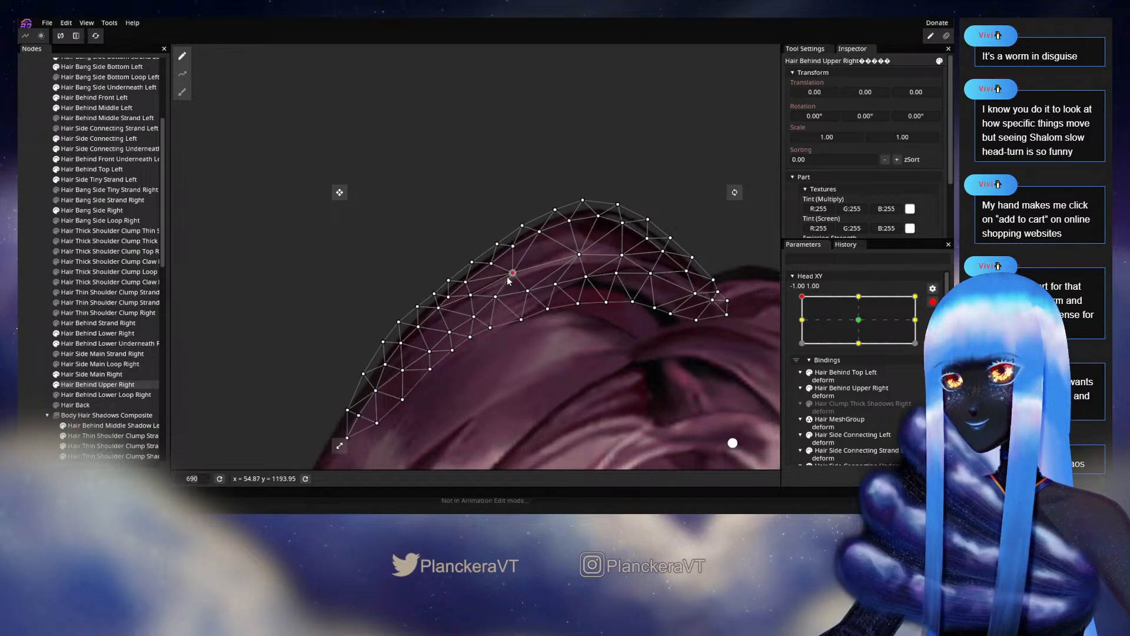
pyautogui.click(470, 294)
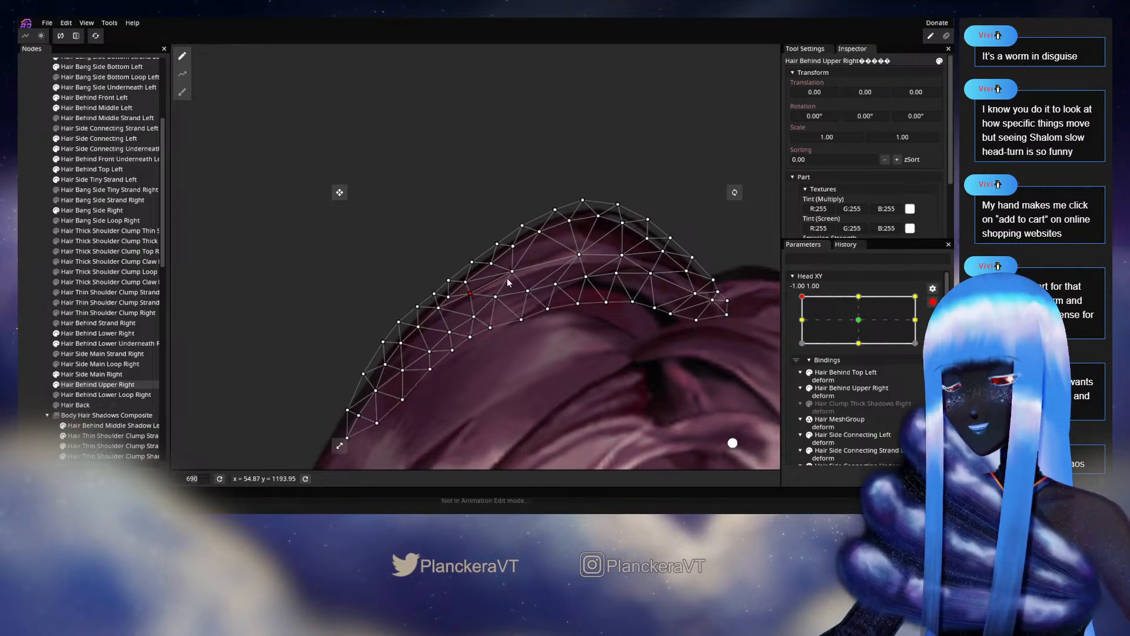
pyautogui.click(578, 305)
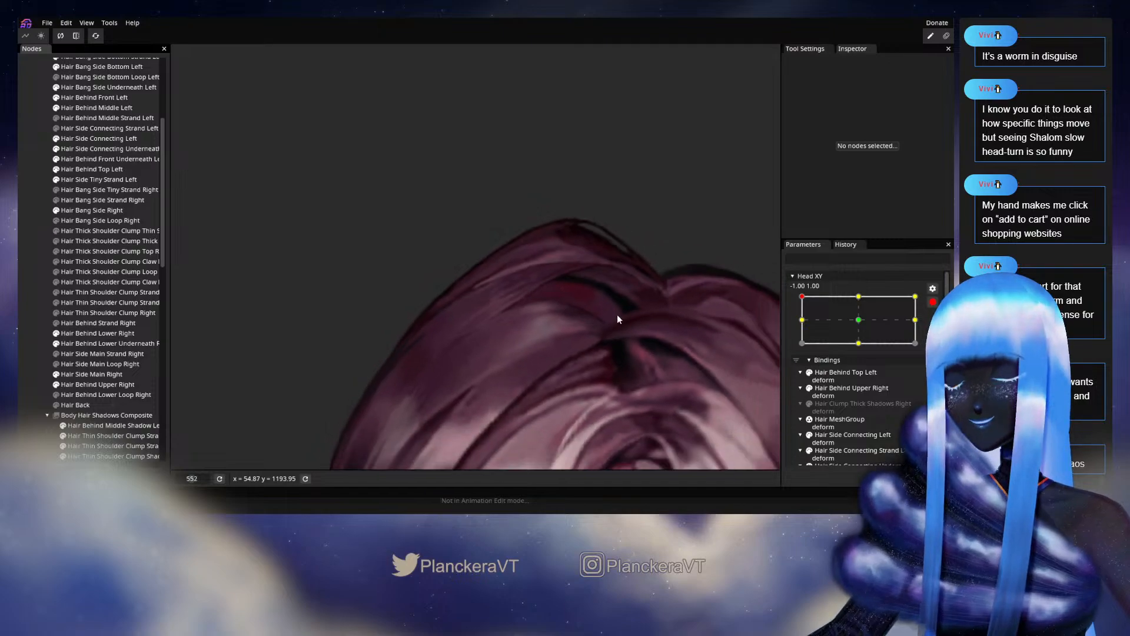
pyautogui.click(933, 302)
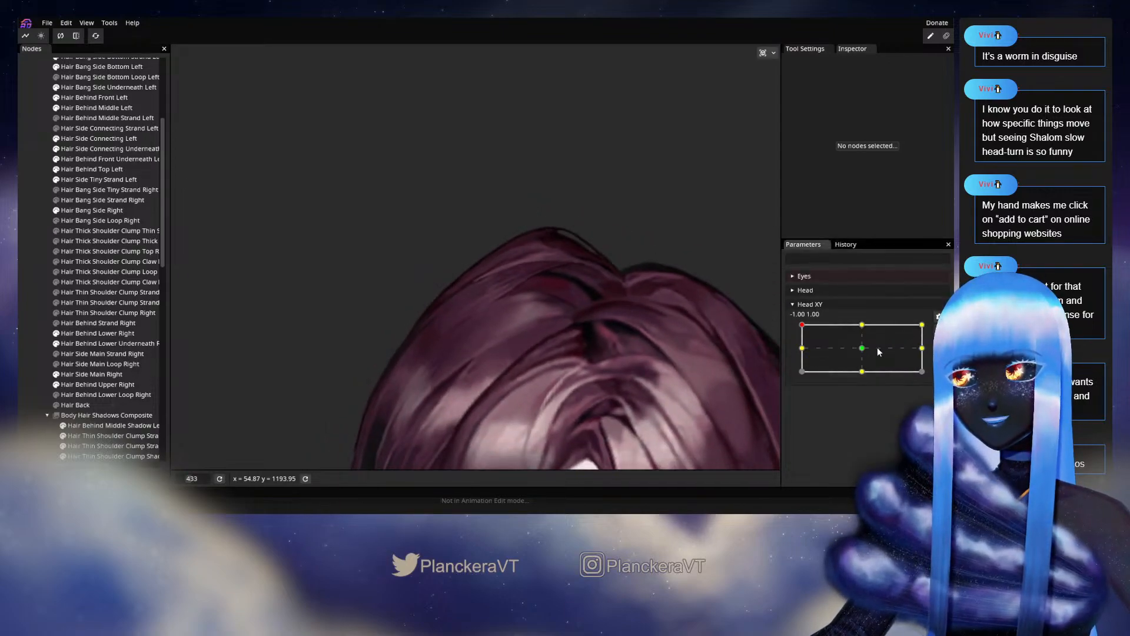
# - Swing Head XY through the centre back to -1.00, 1.00, open that keypoint and nudge Hair Behind Upper Right's vertices right of the peak, ending keypoint editing
pyautogui.click(863, 349)
pyautogui.moveTo(864, 350); pyautogui.dragTo(799, 327)
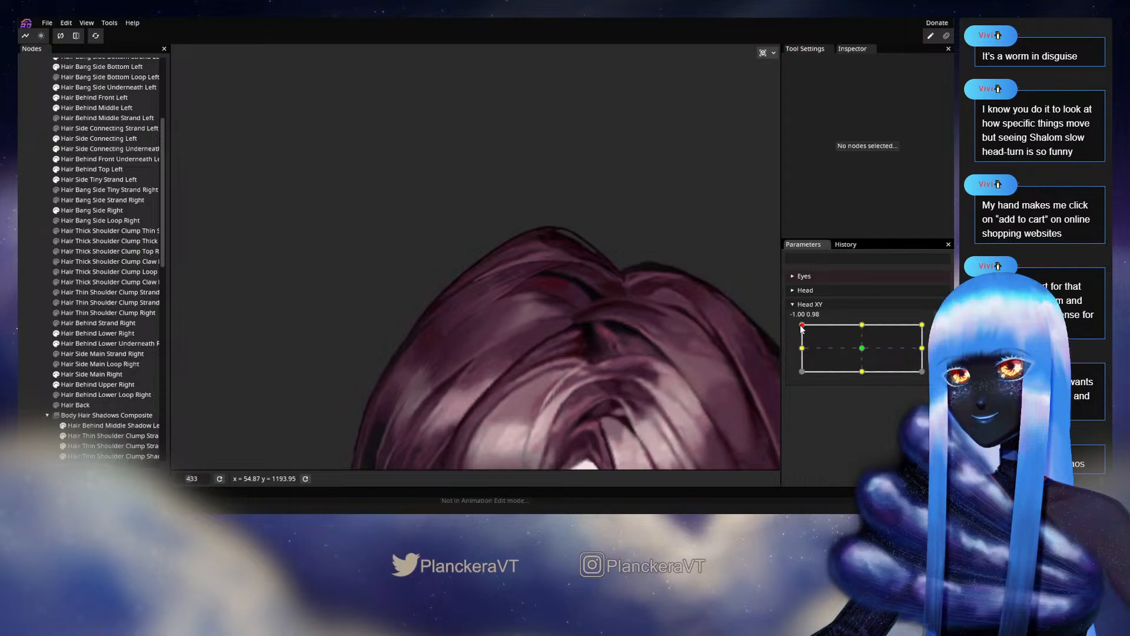
pyautogui.click(939, 339)
pyautogui.scroll(4, 553, 287)
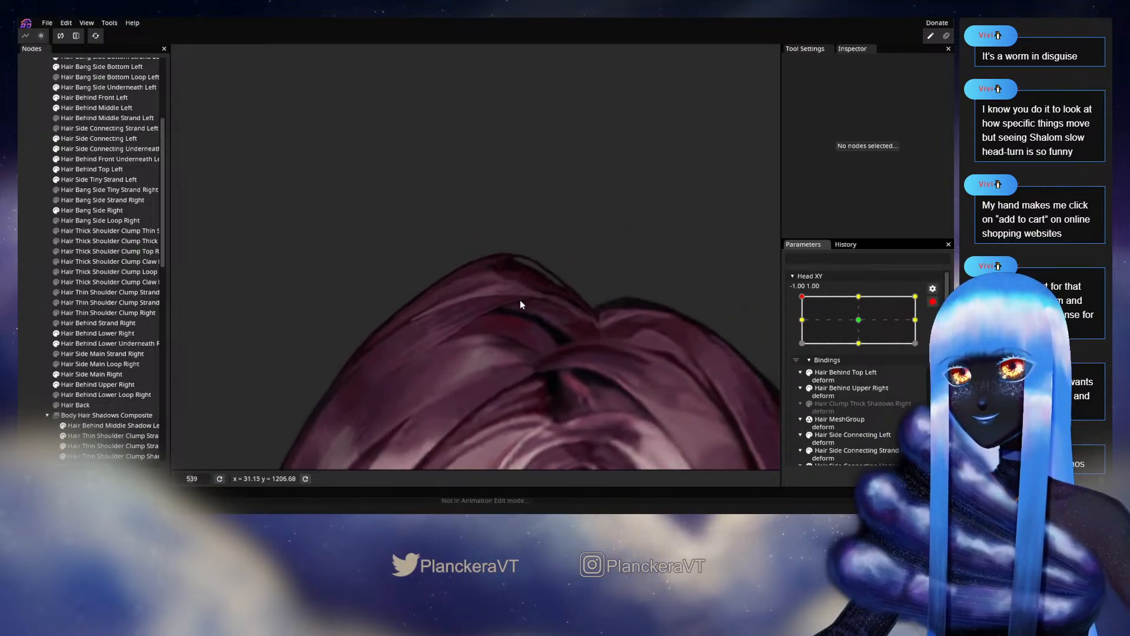
pyautogui.scroll(2, 472, 324)
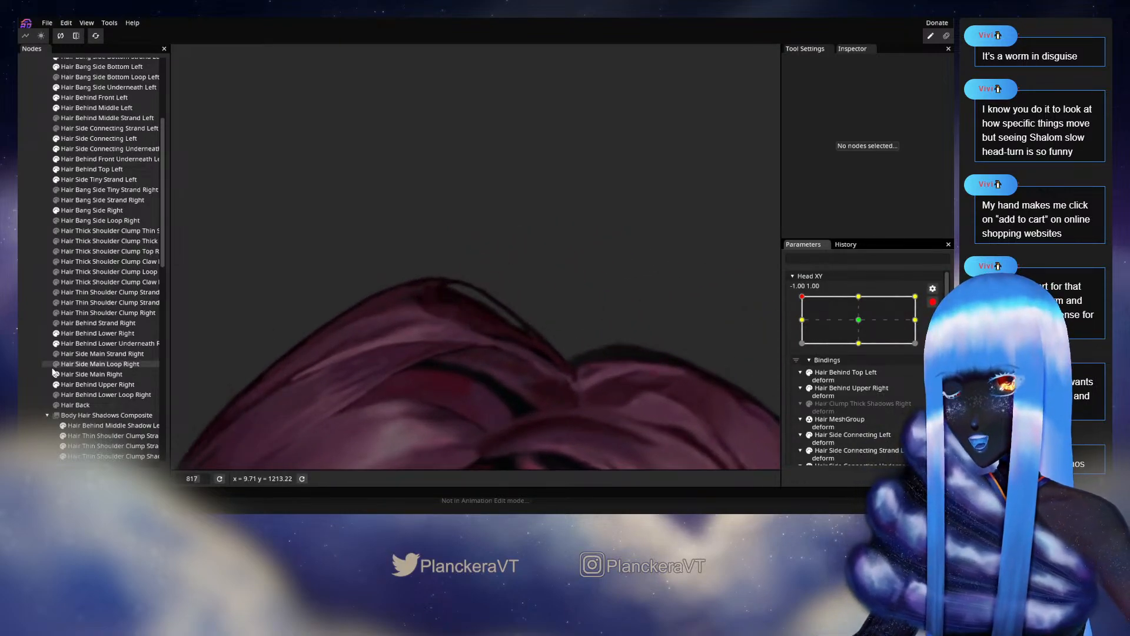
pyautogui.click(80, 387)
pyautogui.scroll(1, 468, 307)
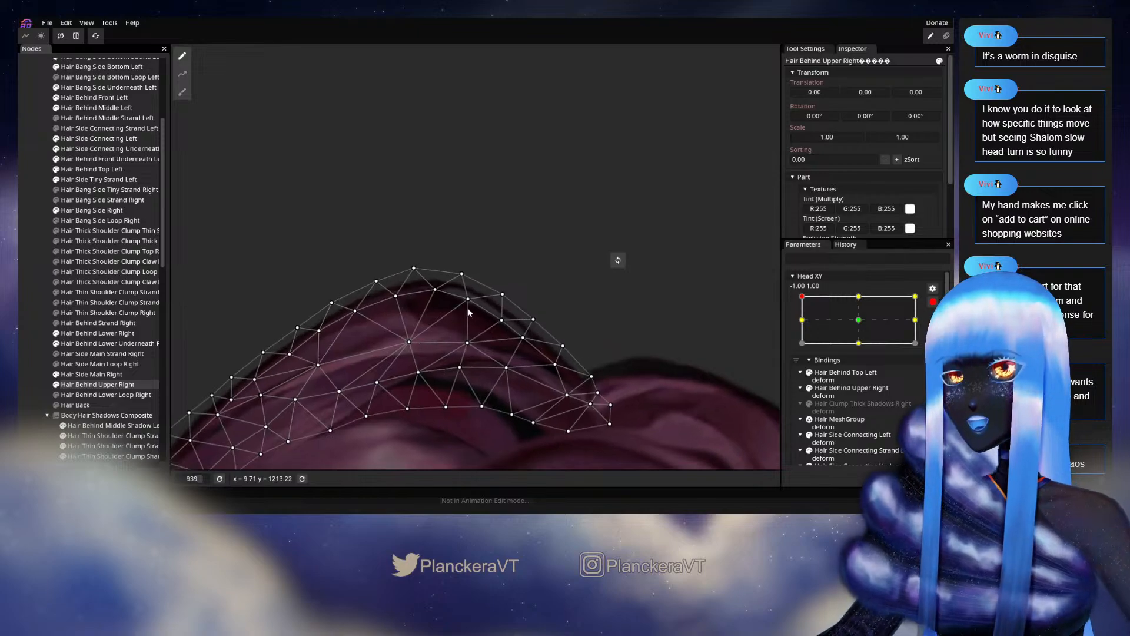
pyautogui.click(440, 289)
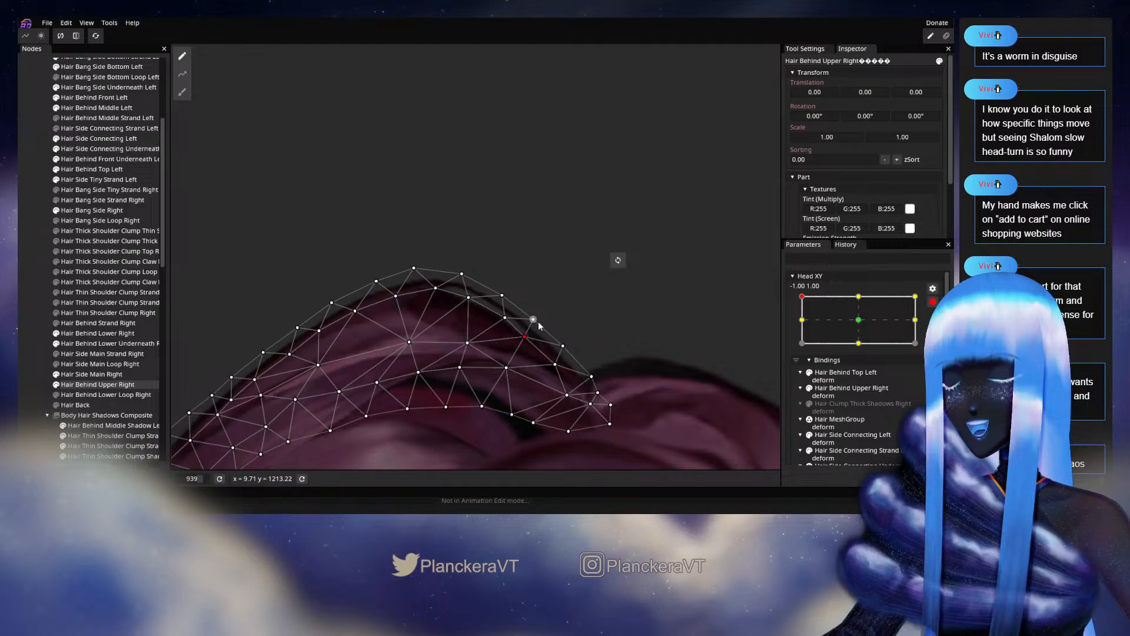
pyautogui.moveTo(544, 318); pyautogui.dragTo(546, 318)
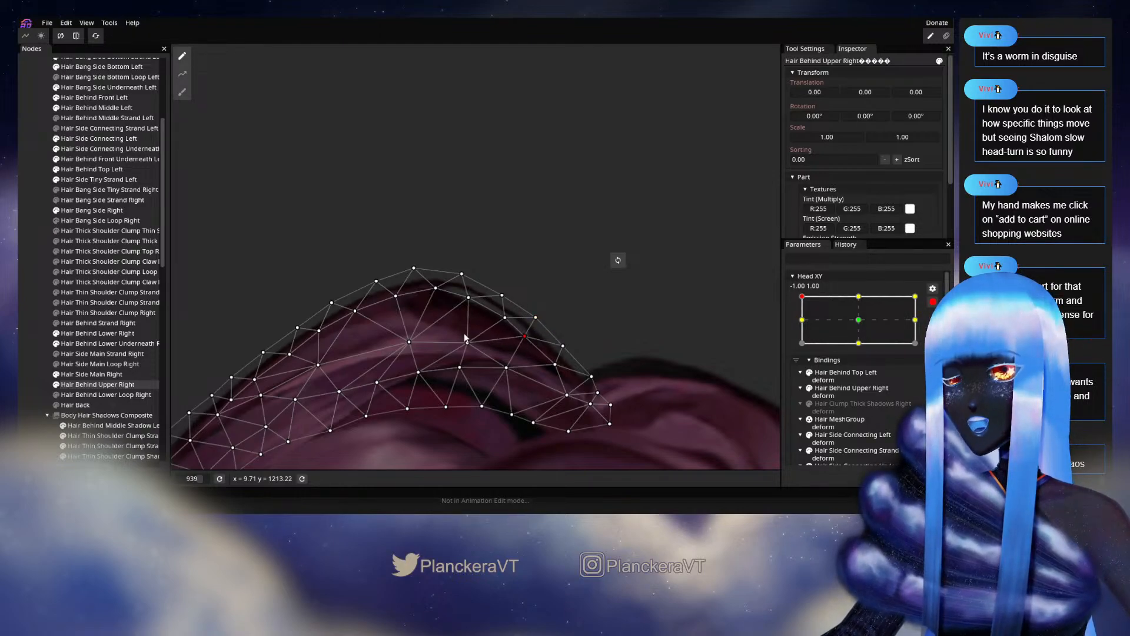
pyautogui.click(35, 308)
pyautogui.scroll(-1, 535, 335)
pyautogui.scroll(-3, 535, 337)
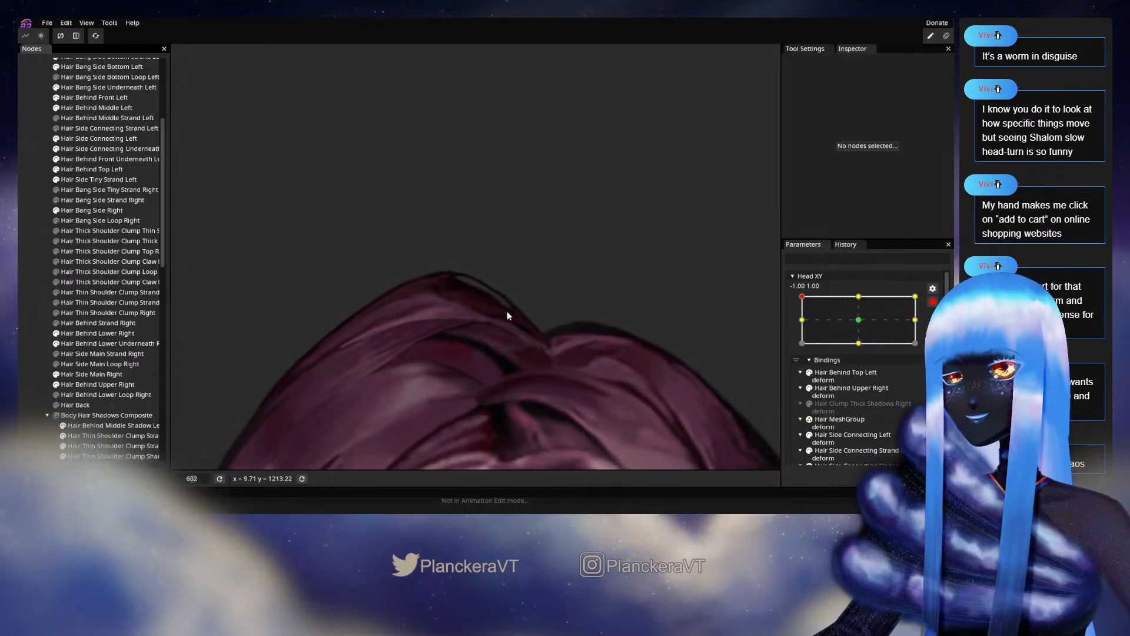
pyautogui.click(933, 302)
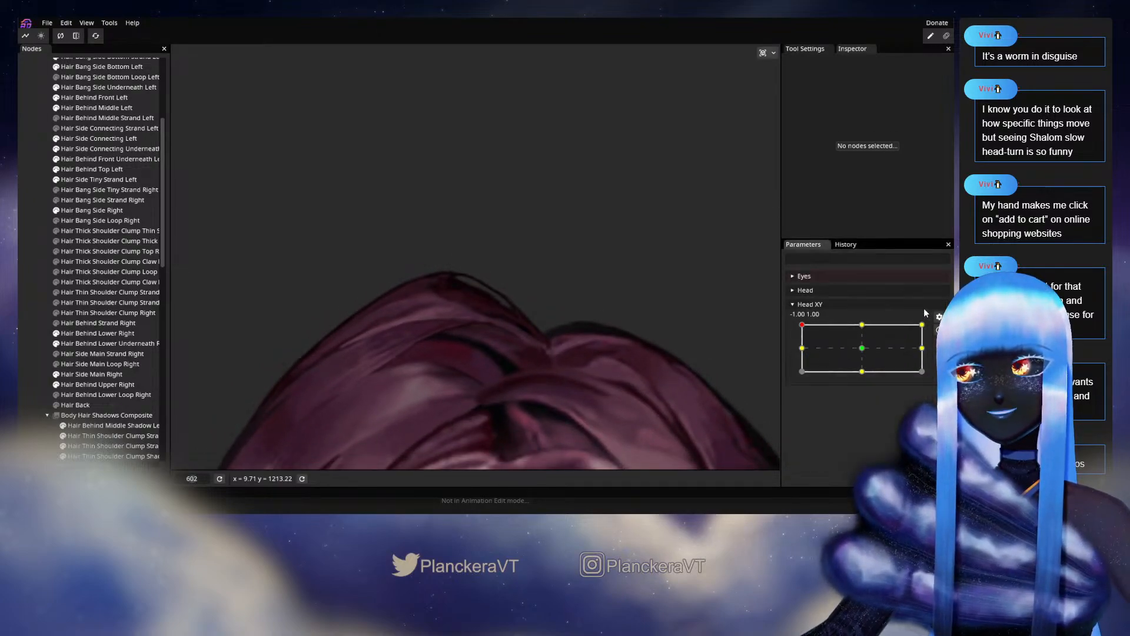
# - Test the head turn, reopen the Head XY keypoint -1.00, 1.00, refine Hair Behind Upper Right's outline vertices right of the peak, and stop editing
pyautogui.moveTo(906, 318); pyautogui.dragTo(802, 325)
pyautogui.click(932, 330)
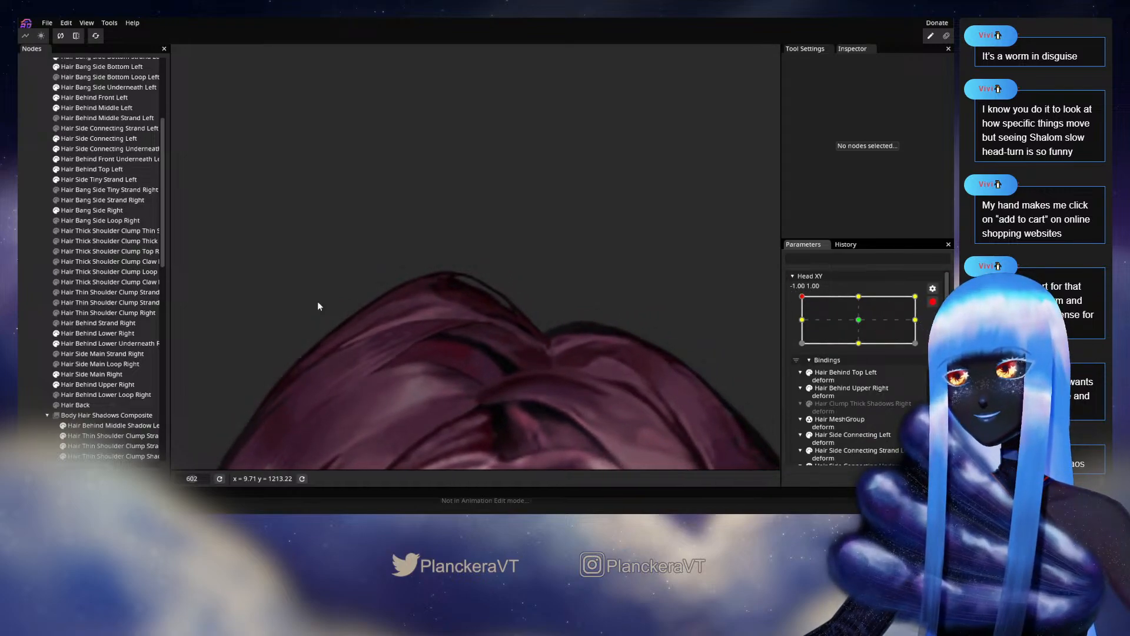
pyautogui.click(87, 386)
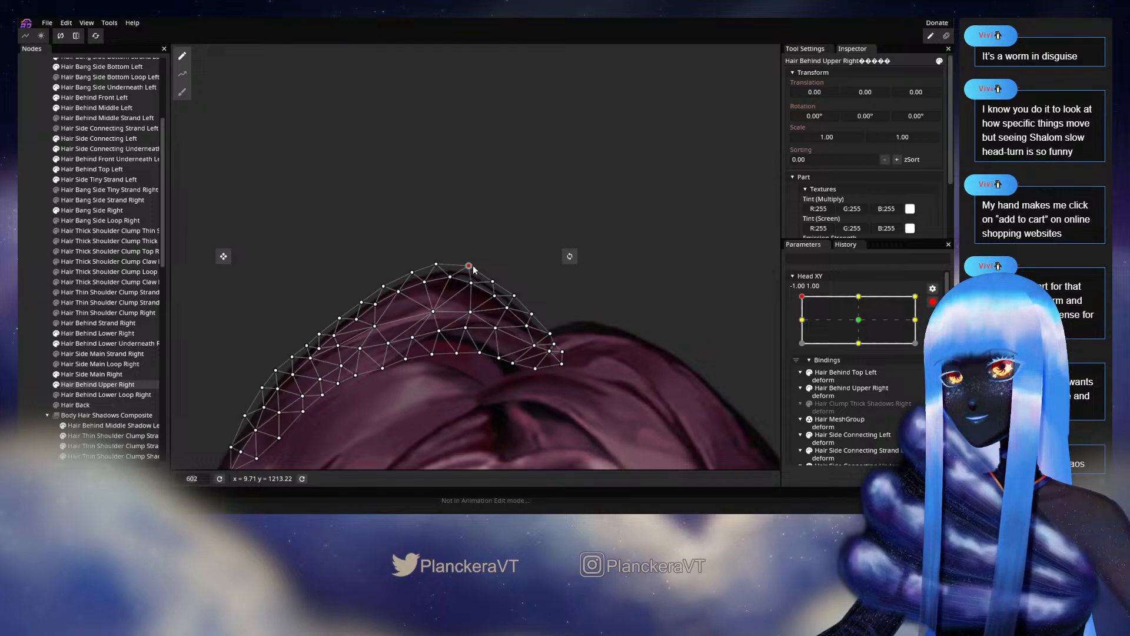
pyautogui.moveTo(496, 278); pyautogui.dragTo(500, 275)
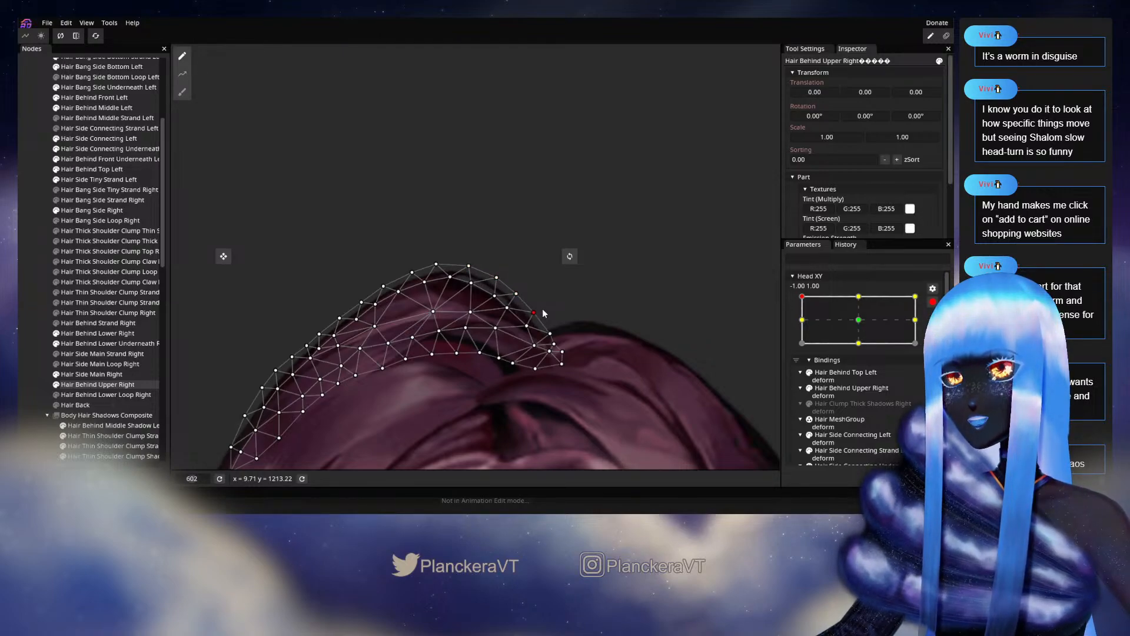
pyautogui.click(931, 302)
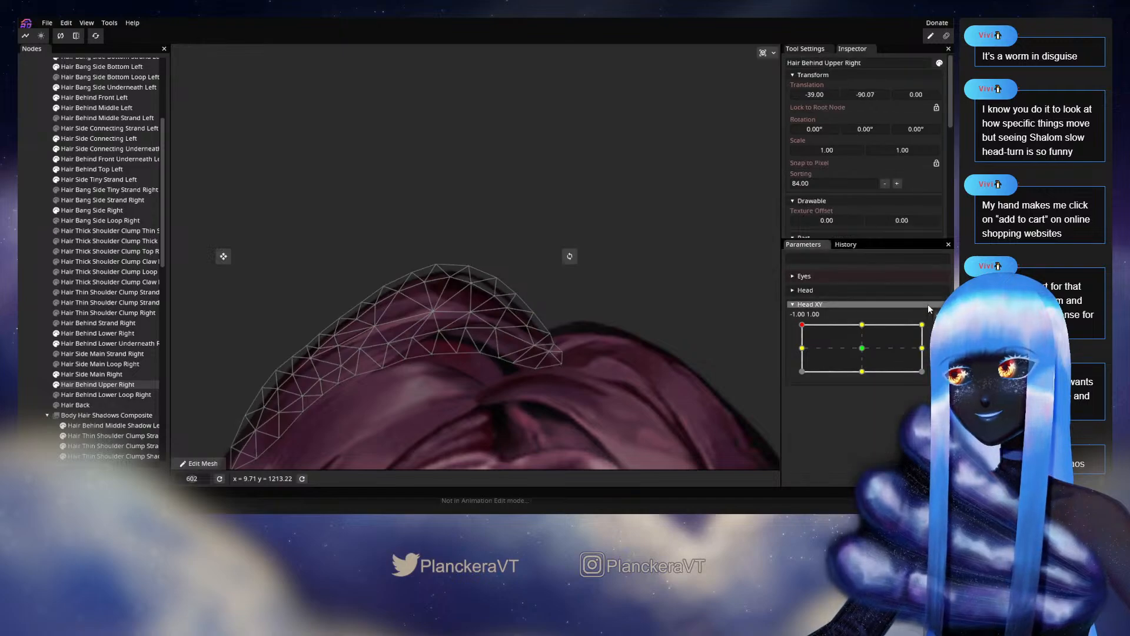
pyautogui.click(735, 351)
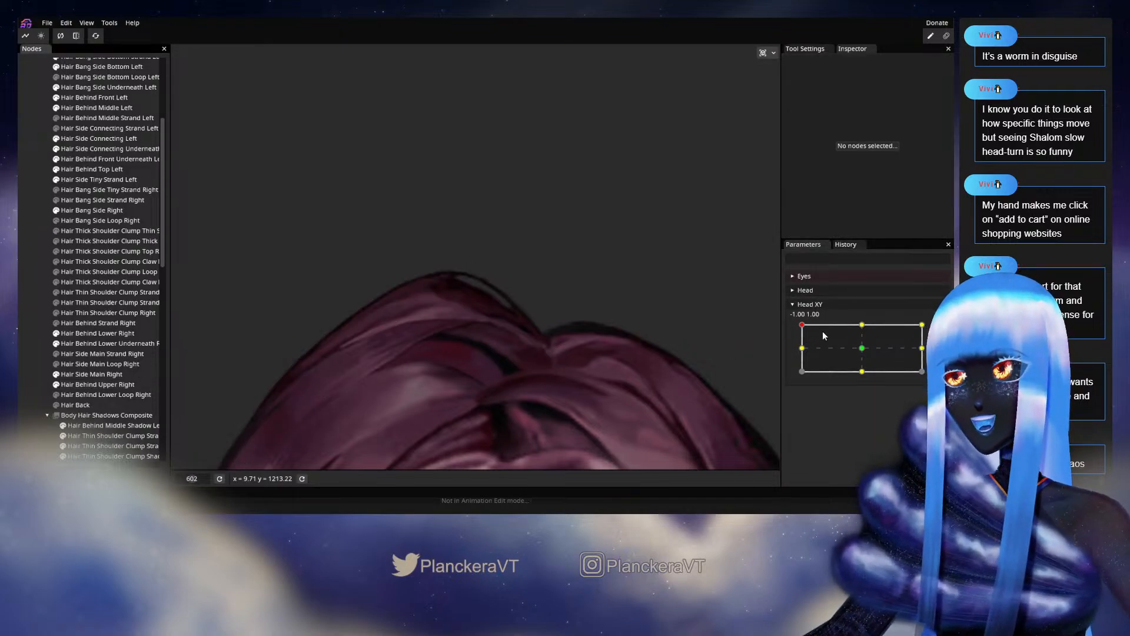
# - Move Head XY to 0.00, 1.00, open that keypoint and reshape Hair Behind Upper Right's outer outline vertices from the peak down the left slope
pyautogui.moveTo(801, 325); pyautogui.dragTo(862, 324)
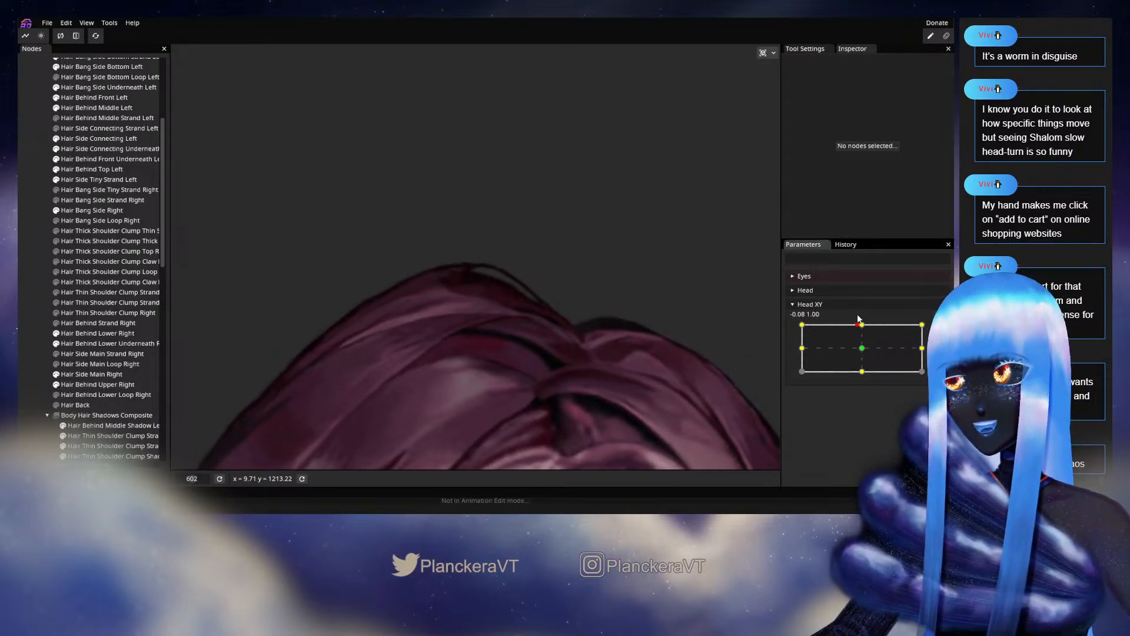
pyautogui.click(933, 329)
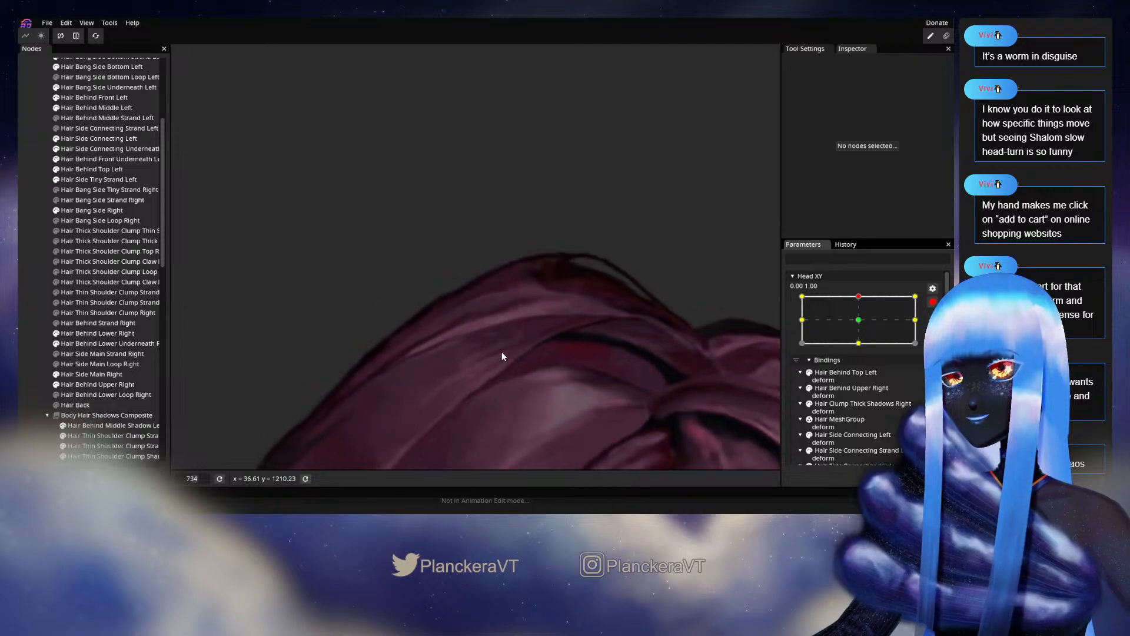
pyautogui.click(83, 384)
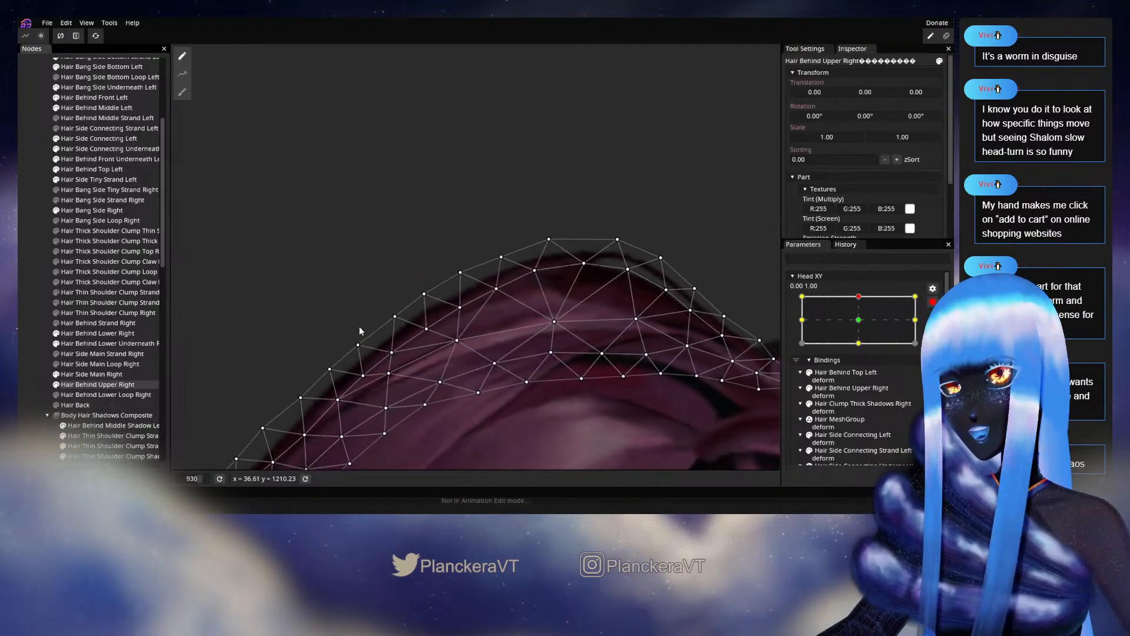
pyautogui.moveTo(424, 301); pyautogui.dragTo(468, 284)
pyautogui.click(511, 258)
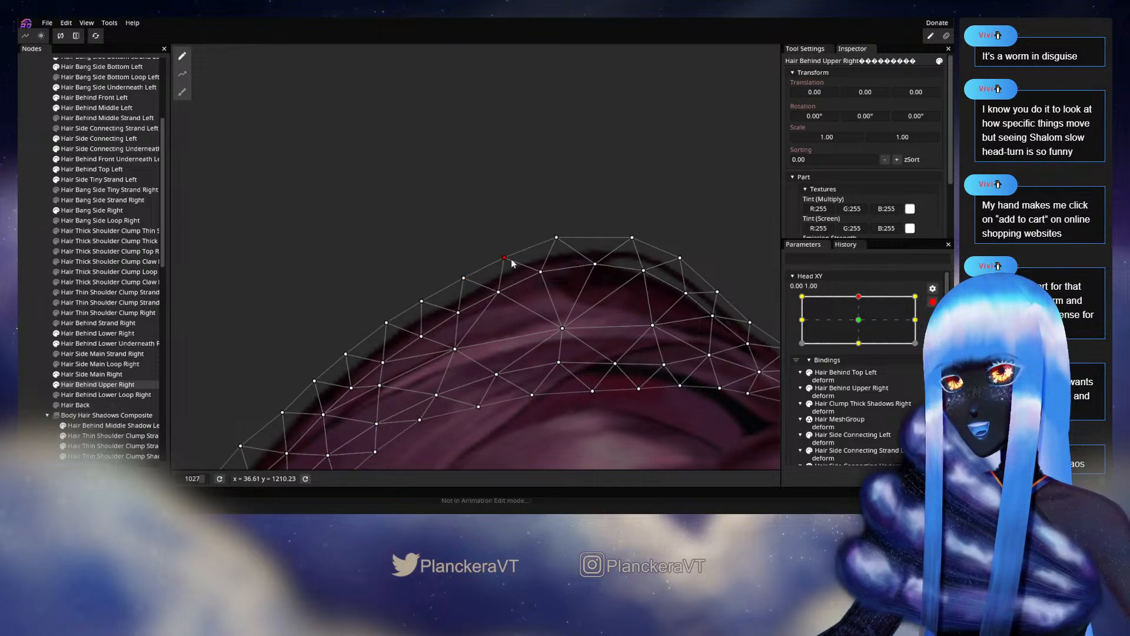
pyautogui.click(563, 248)
pyautogui.moveTo(563, 248); pyautogui.dragTo(498, 269)
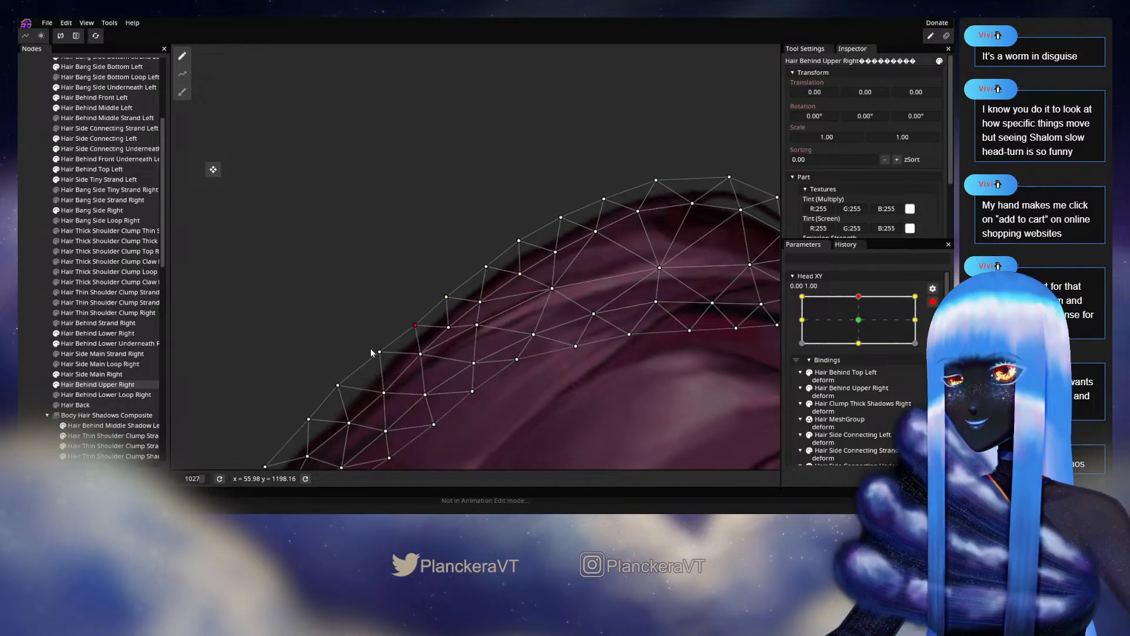
pyautogui.moveTo(383, 356); pyautogui.dragTo(374, 302)
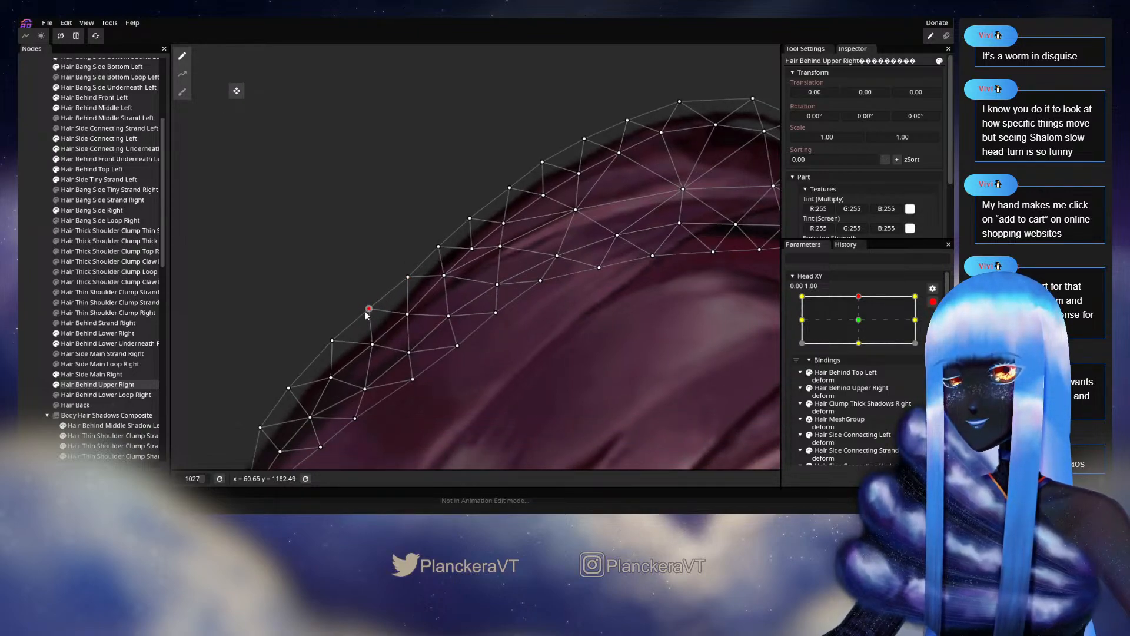
pyautogui.moveTo(336, 349); pyautogui.dragTo(354, 290)
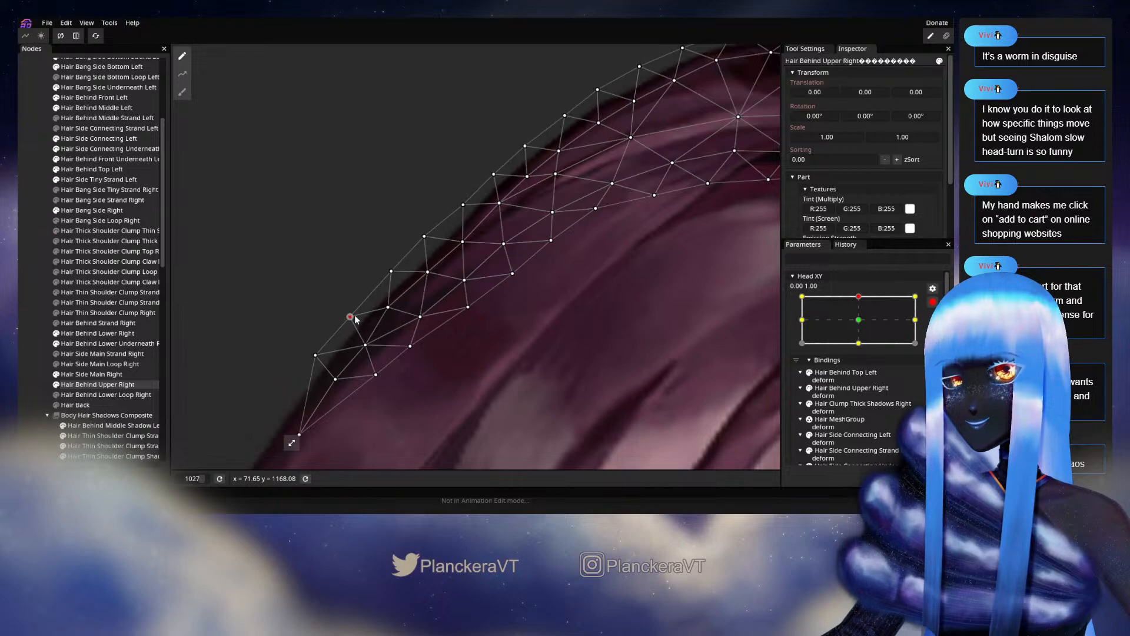
# - Fine-tune the upper-left outline vertex and the inner Hair Behind Upper Right vertices along the left slope, then deselect the mesh
pyautogui.scroll(-3, 401, 320)
pyautogui.scroll(3, 494, 273)
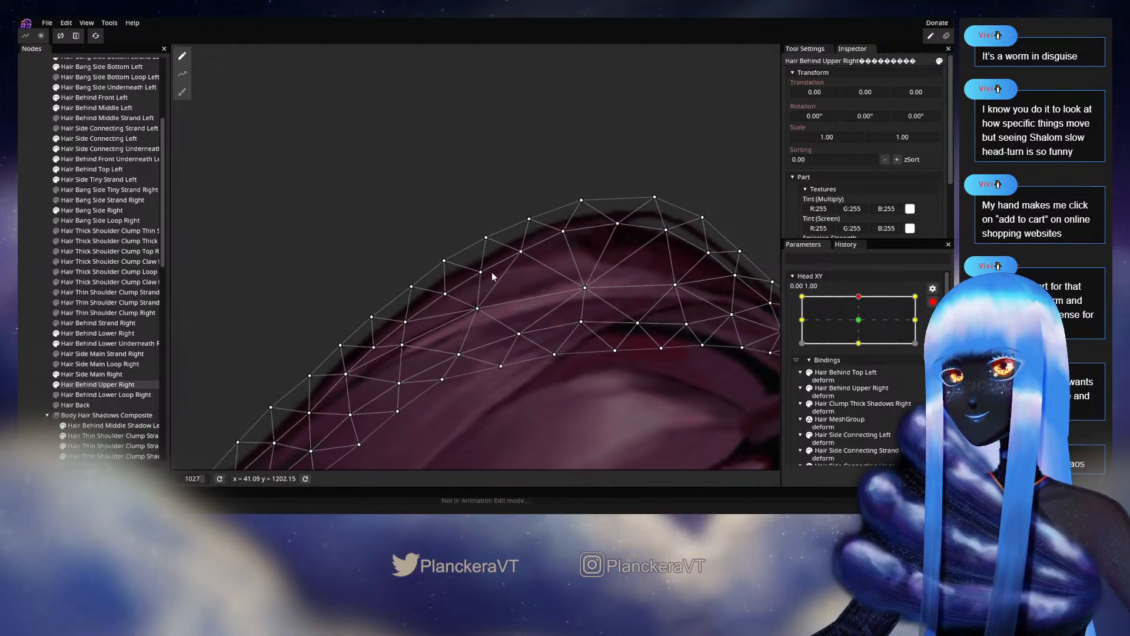
pyautogui.moveTo(477, 275); pyautogui.dragTo(477, 272)
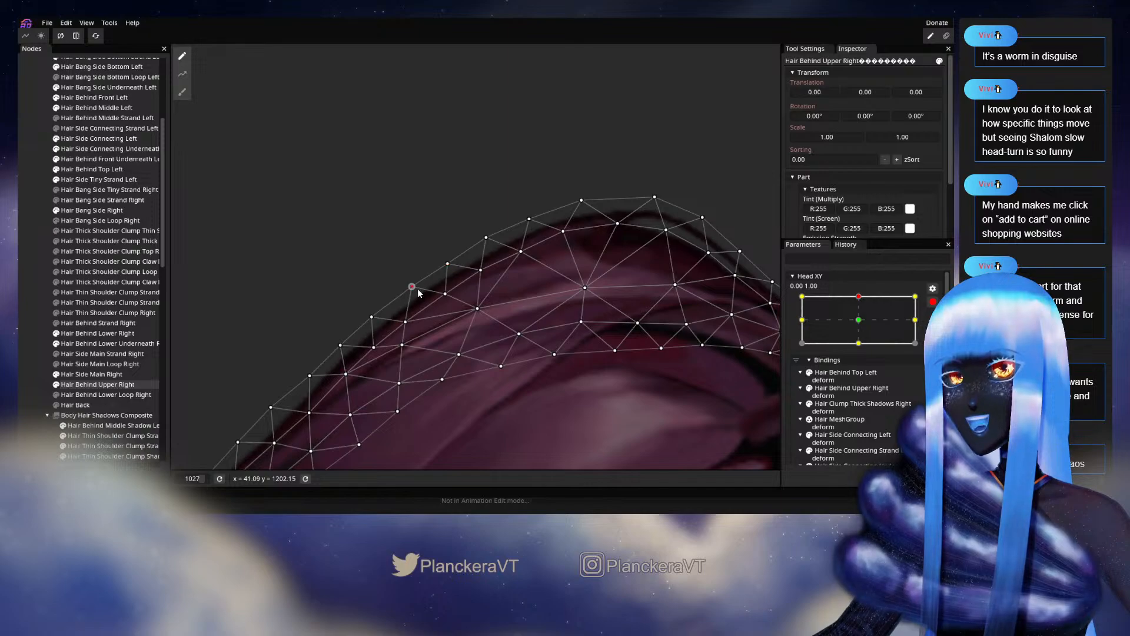
pyautogui.click(521, 251)
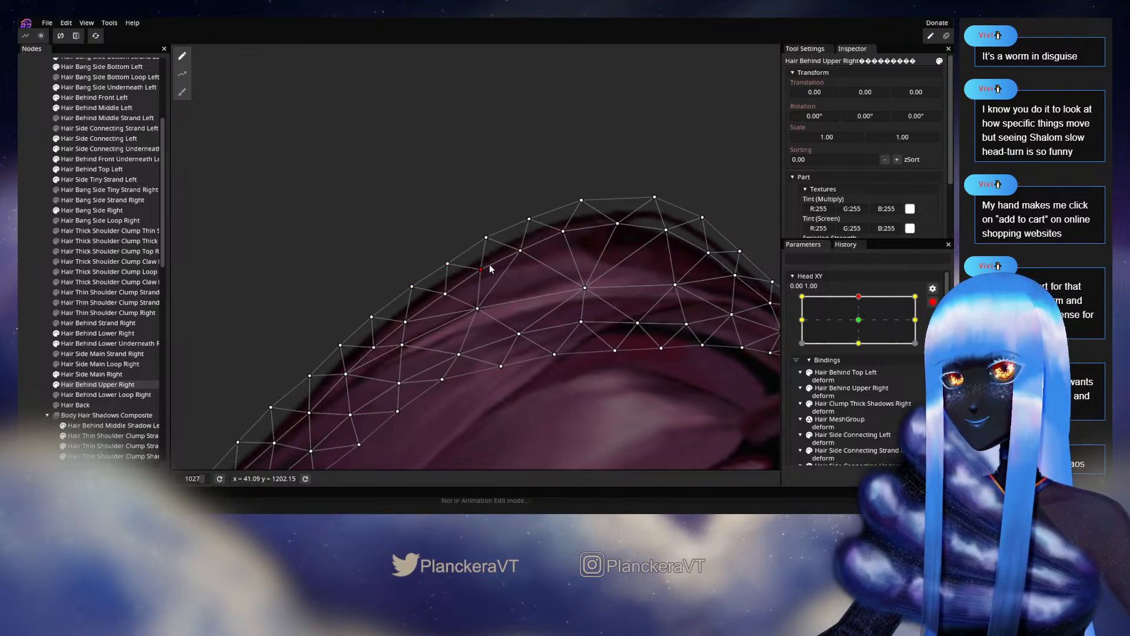
pyautogui.click(478, 310)
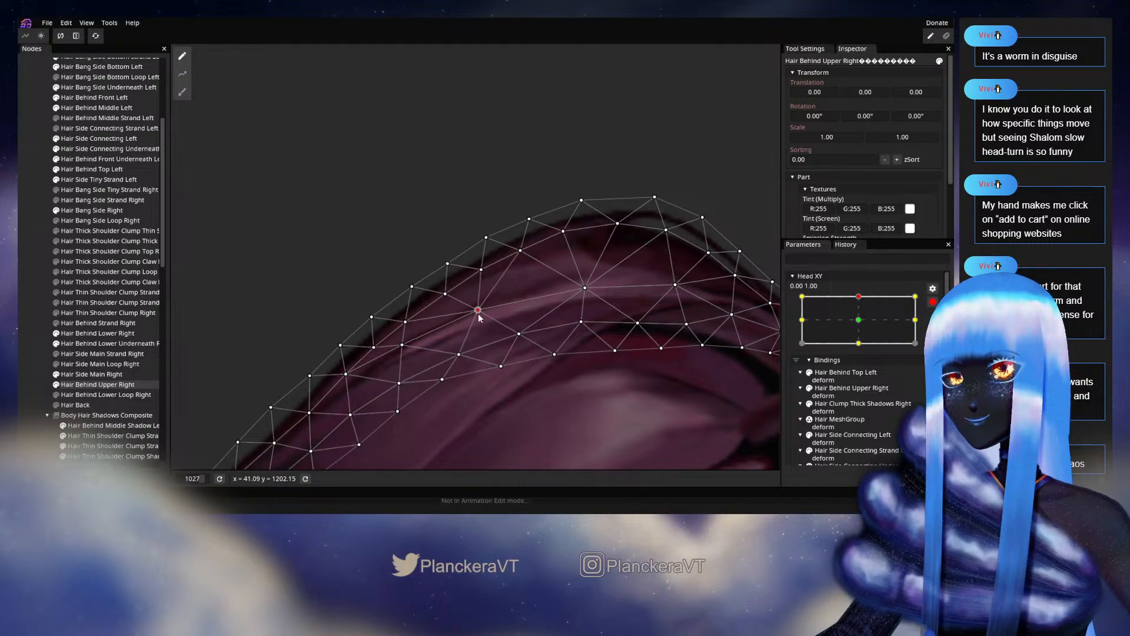
pyautogui.moveTo(480, 317); pyautogui.dragTo(482, 316)
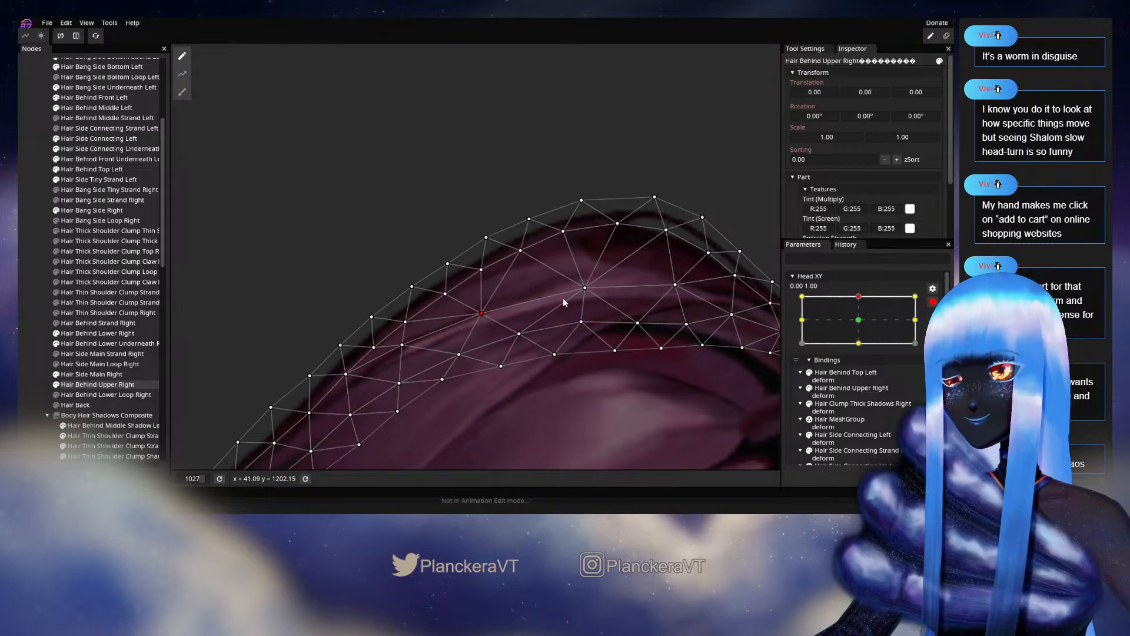
pyautogui.hscroll(5, 563, 303)
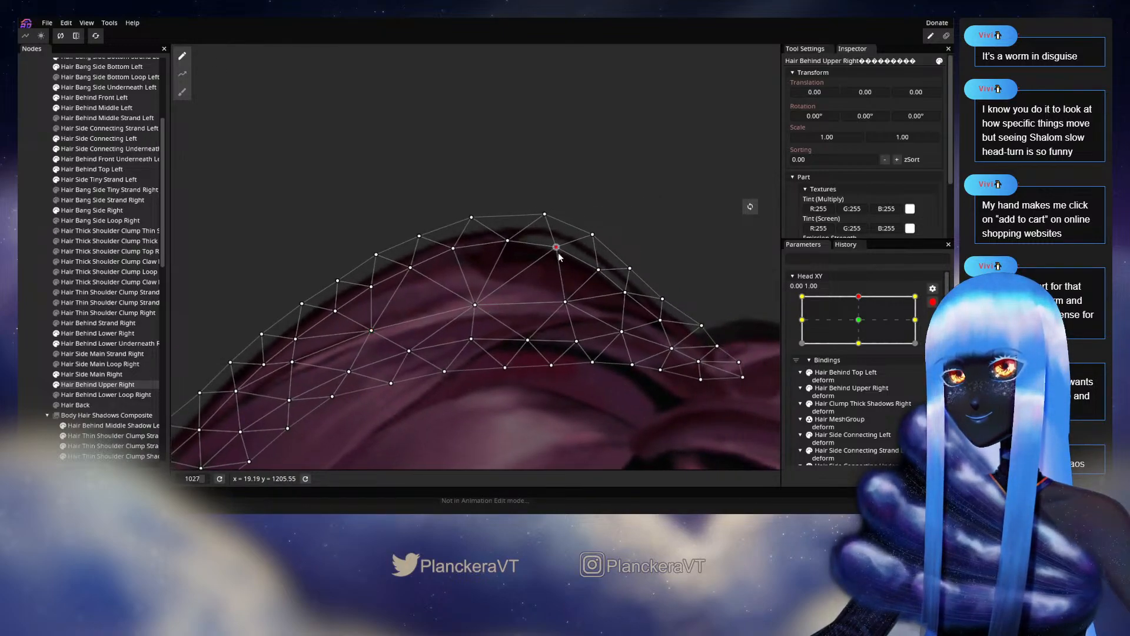
pyautogui.click(578, 348)
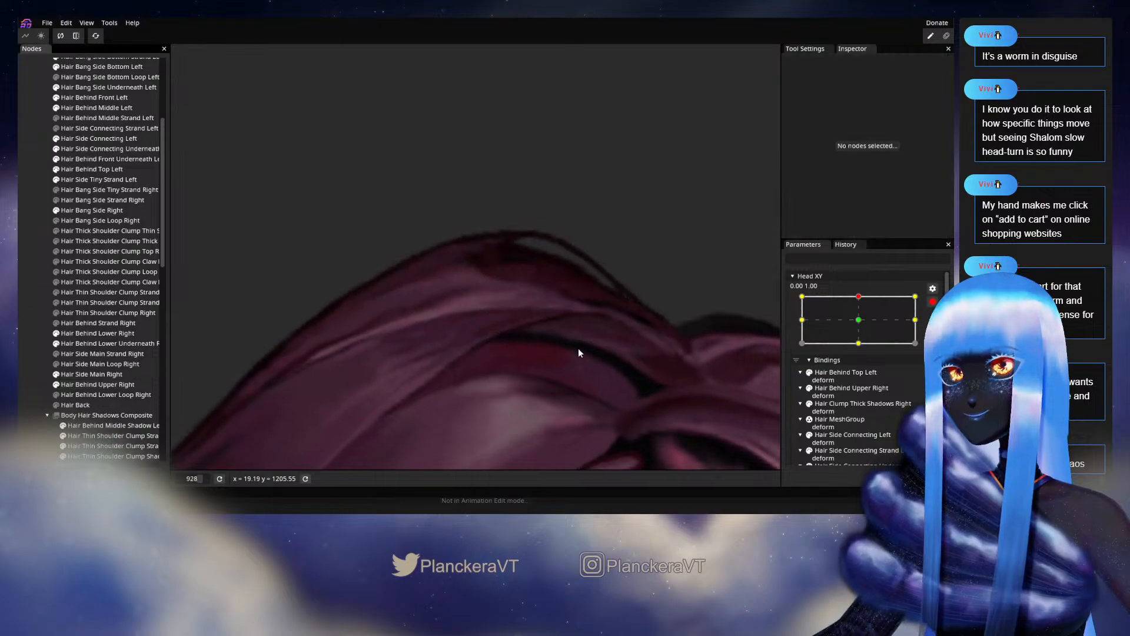
# - Leave keypoint editing and examine the Hair Behind Upper Right contour while moving Head XY around 0.00, 1.00
pyautogui.scroll(-5, 578, 348)
pyautogui.scroll(-3, 577, 347)
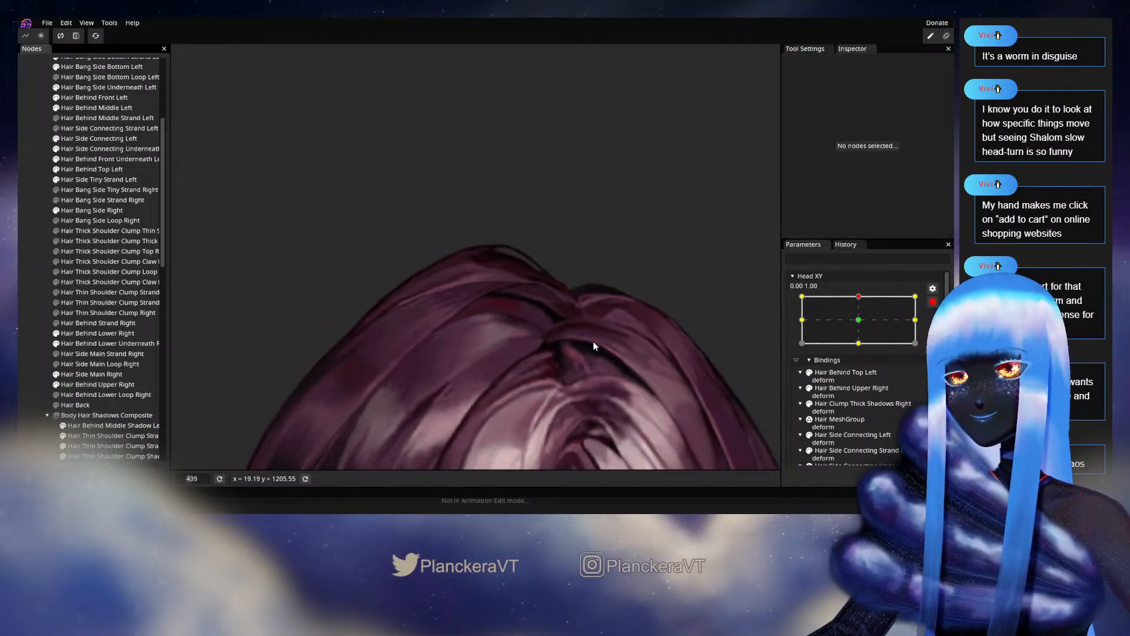
pyautogui.scroll(-2, 725, 325)
pyautogui.moveTo(863, 328)
pyautogui.mouseDown()
pyautogui.moveTo(862, 351)
pyautogui.moveTo(862, 327)
pyautogui.mouseUp()
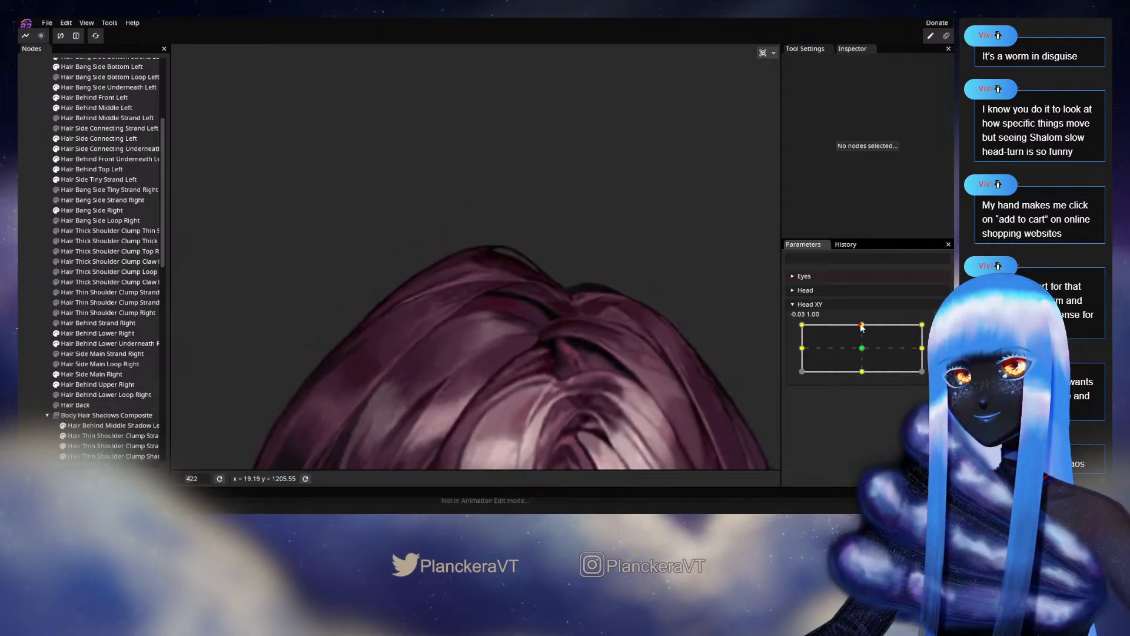
pyautogui.click(97, 384)
pyautogui.scroll(5, 588, 301)
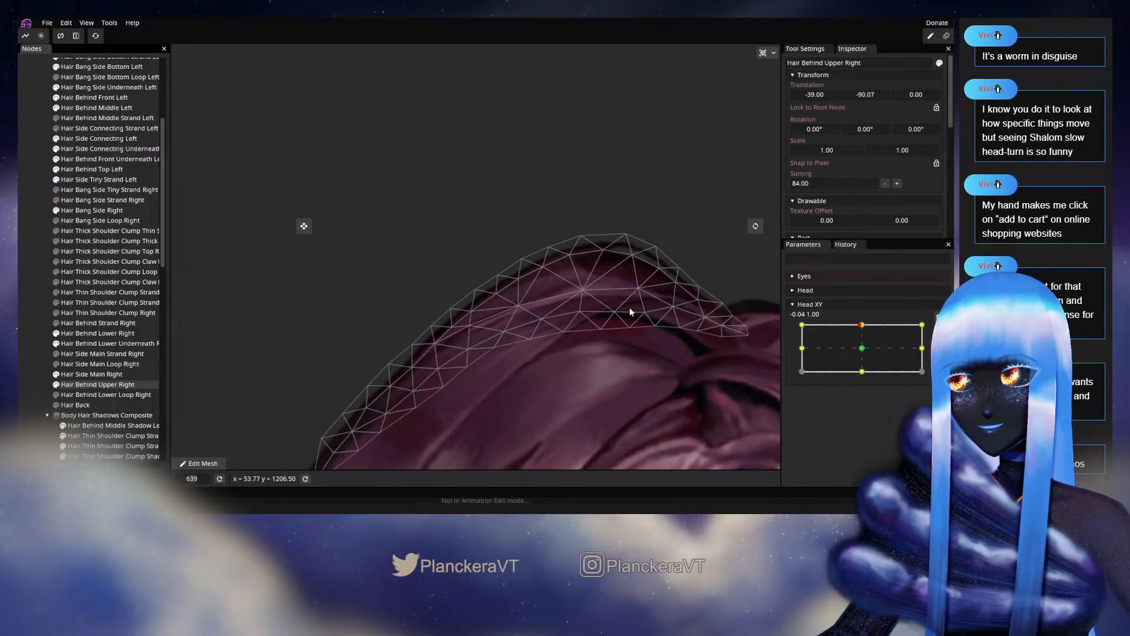
pyautogui.scroll(3, 639, 306)
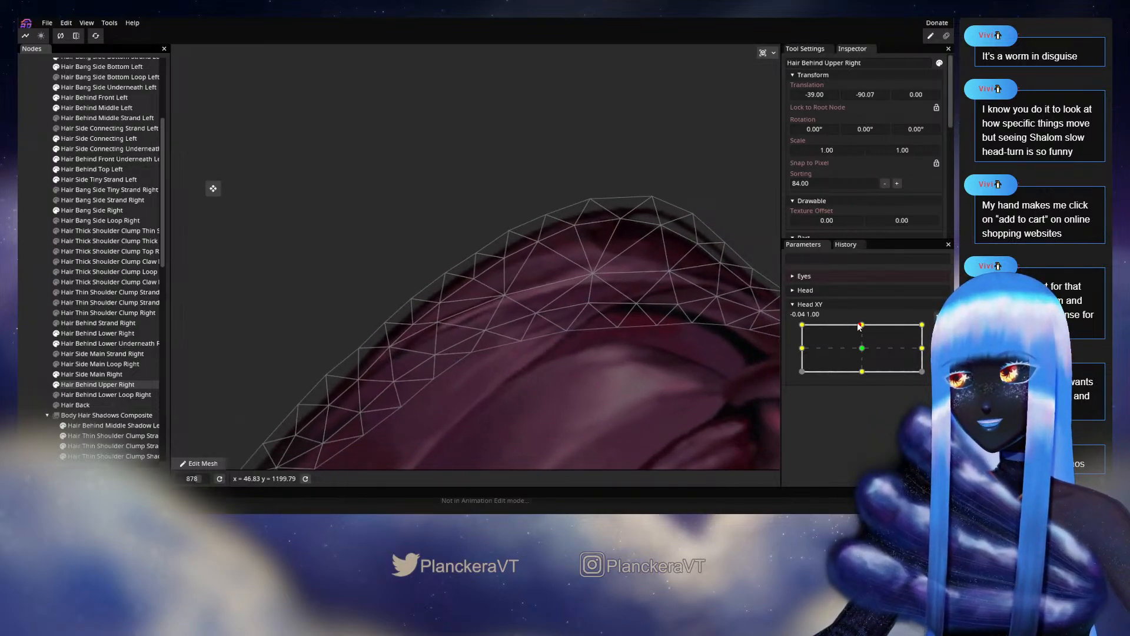
pyautogui.moveTo(860, 325)
pyautogui.mouseDown()
pyautogui.moveTo(864, 350)
pyautogui.moveTo(862, 326)
pyautogui.mouseUp()
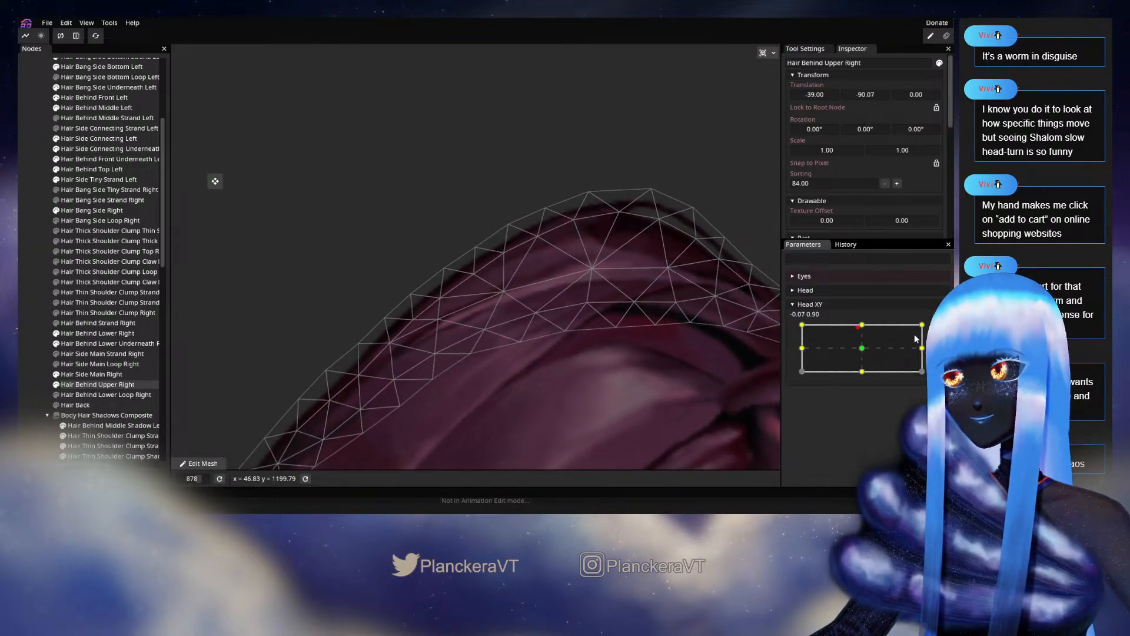
# - Reopen the Head XY keypoint 0.00, 1.00, nudge Hair Behind Upper Right's outer and adjacent inner vertices midway along the left slope, and retest the head turn
pyautogui.click(939, 330)
pyautogui.click(446, 273)
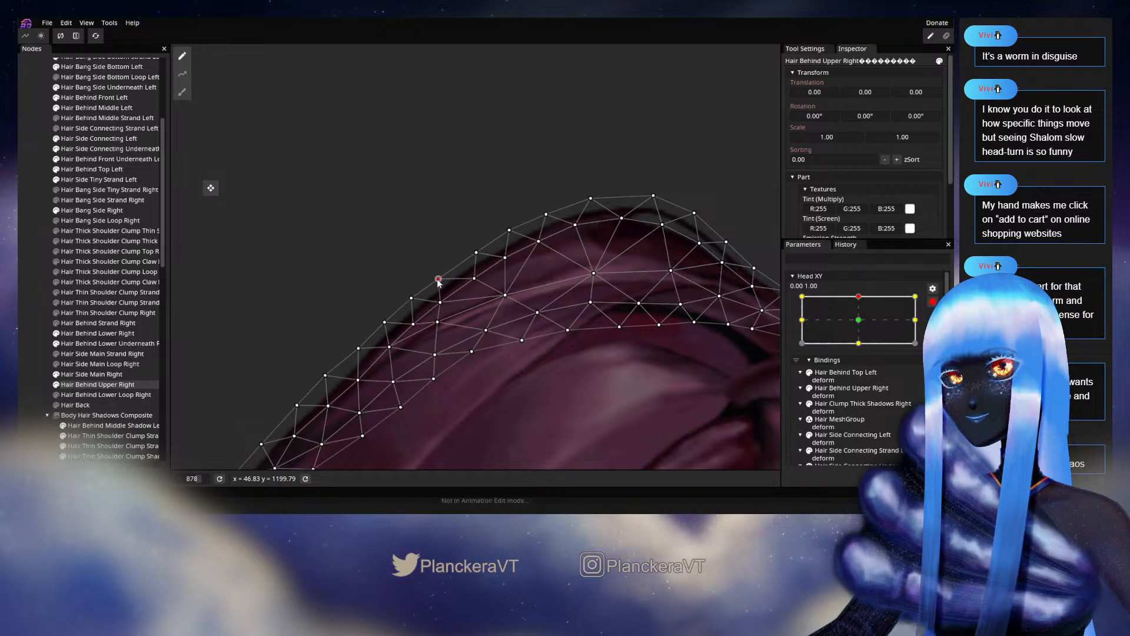
pyautogui.click(932, 301)
pyautogui.moveTo(862, 325)
pyautogui.mouseDown()
pyautogui.moveTo(860, 343)
pyautogui.moveTo(862, 324)
pyautogui.mouseUp()
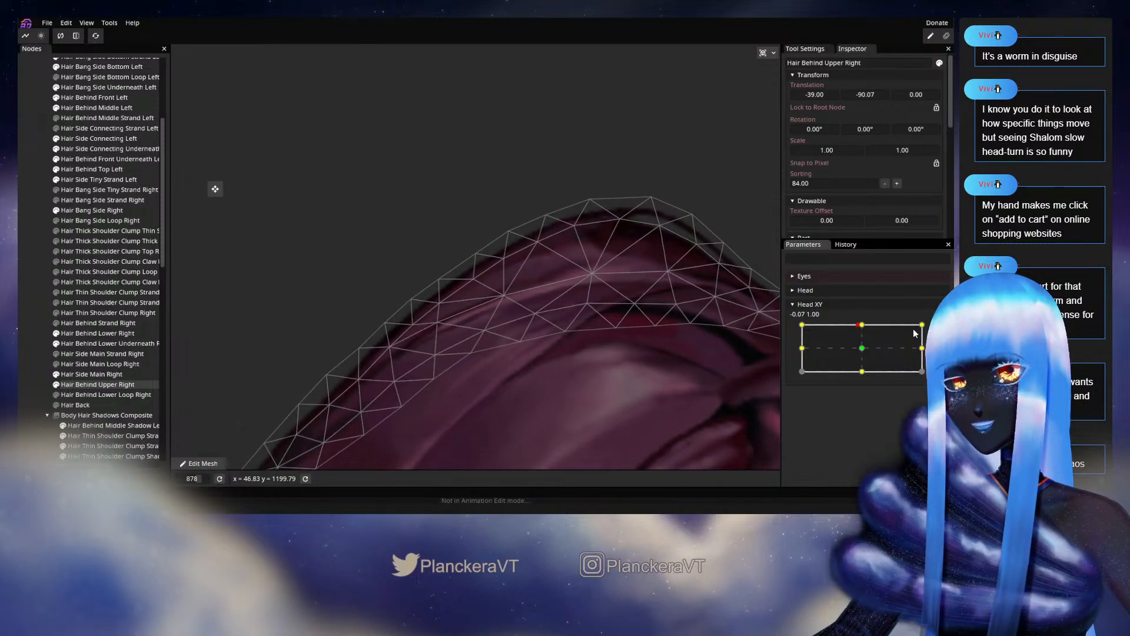
pyautogui.click(938, 330)
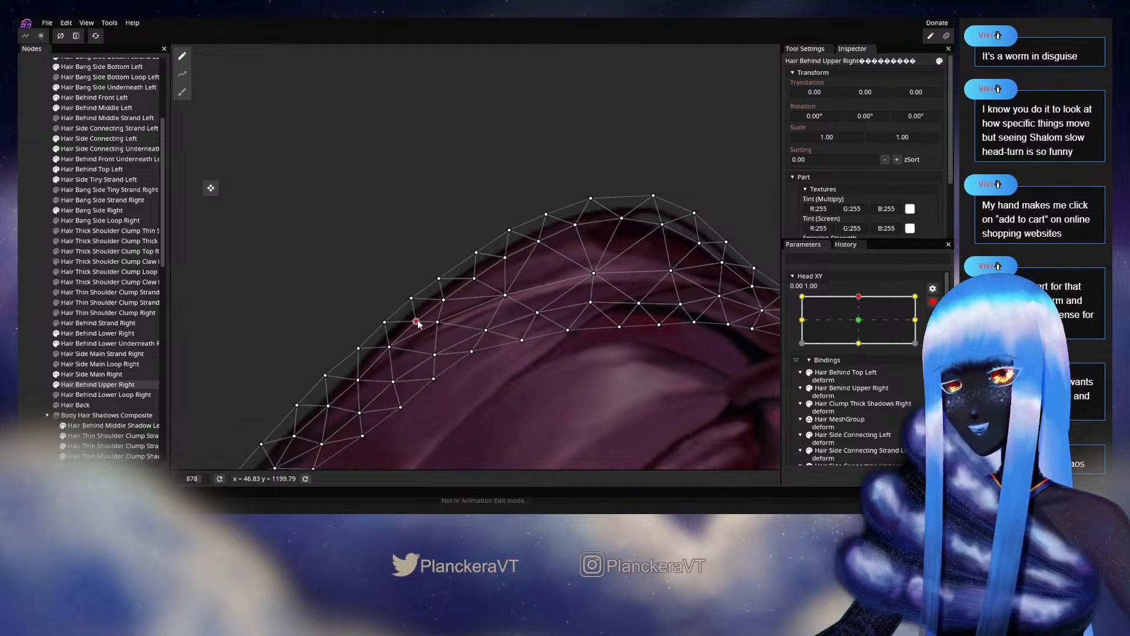
pyautogui.click(933, 301)
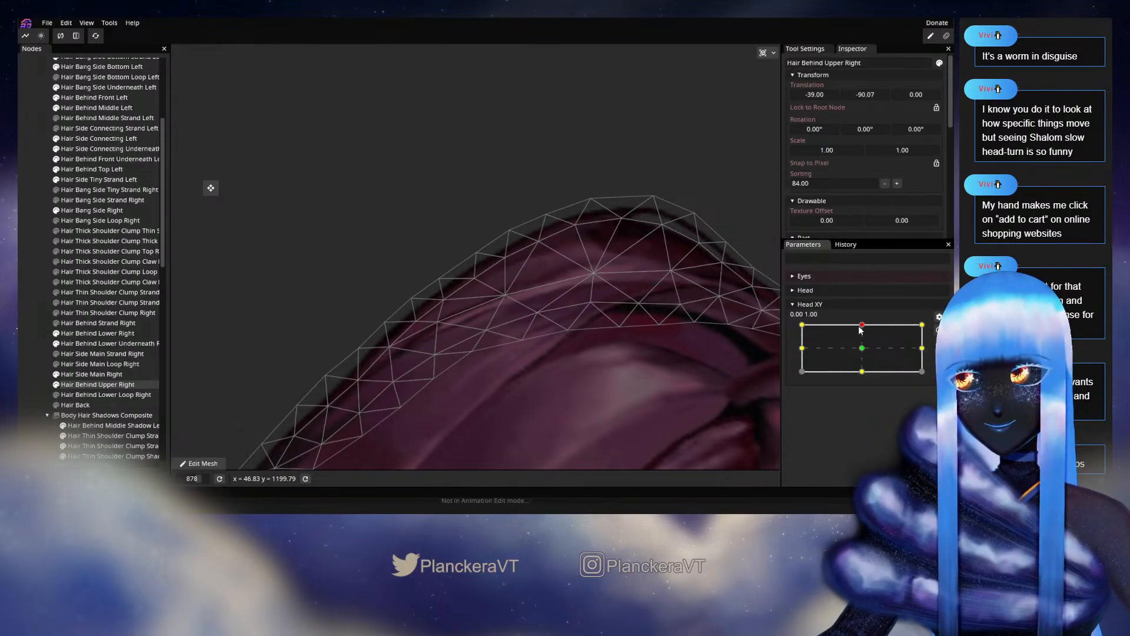
pyautogui.moveTo(861, 326)
pyautogui.mouseDown()
pyautogui.moveTo(861, 349)
pyautogui.moveTo(860, 330)
pyautogui.mouseUp()
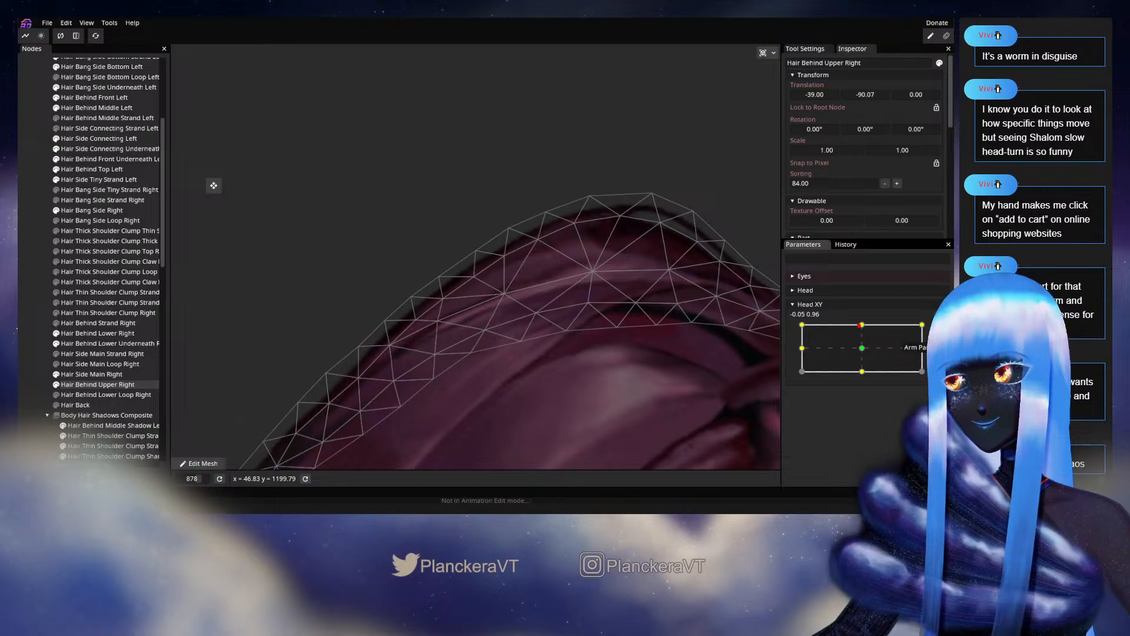
# - Adjust the mesh vertex just inside the outline on the upper left slope at Head XY 0.00, 1.00, then check nearby head positions
pyautogui.click(932, 330)
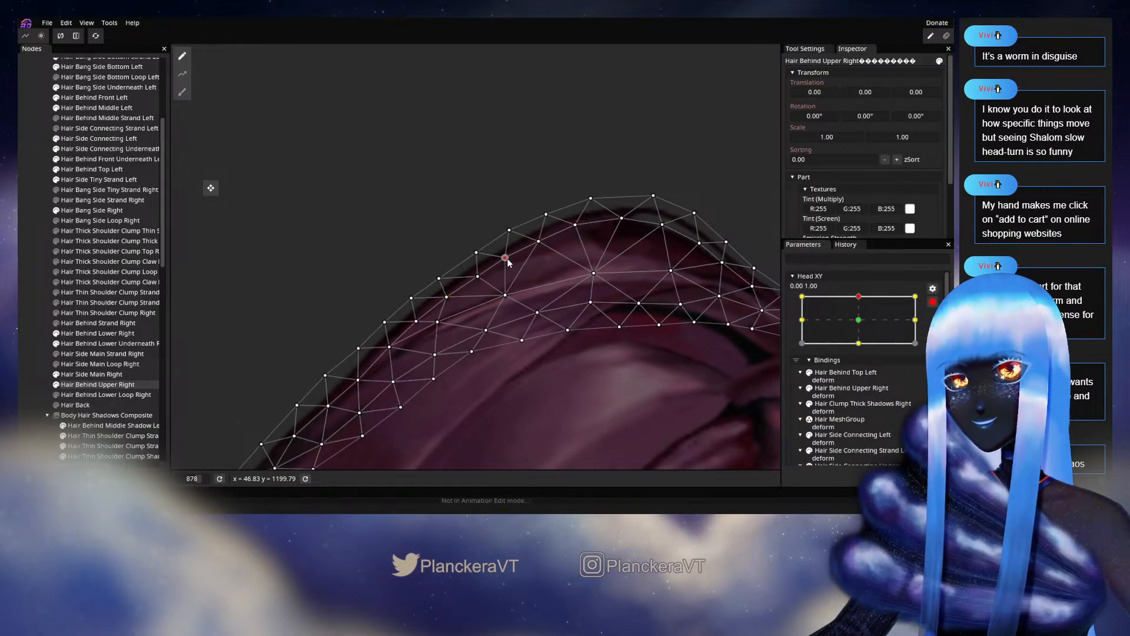
pyautogui.click(933, 301)
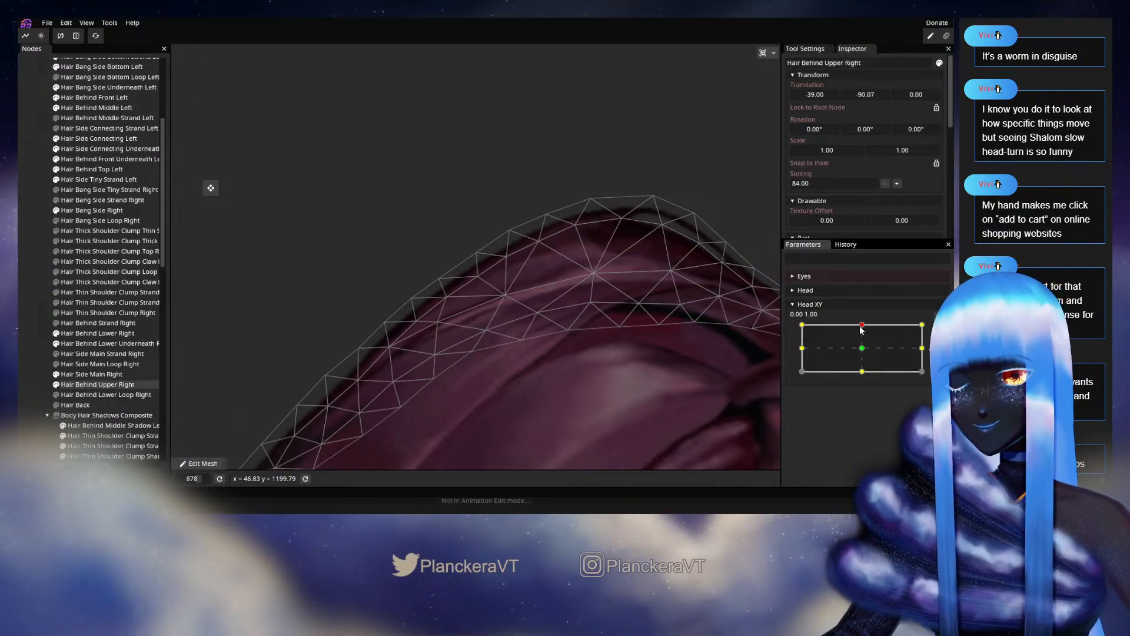
pyautogui.moveTo(862, 329)
pyautogui.mouseDown()
pyautogui.moveTo(861, 348)
pyautogui.moveTo(859, 327)
pyautogui.mouseUp()
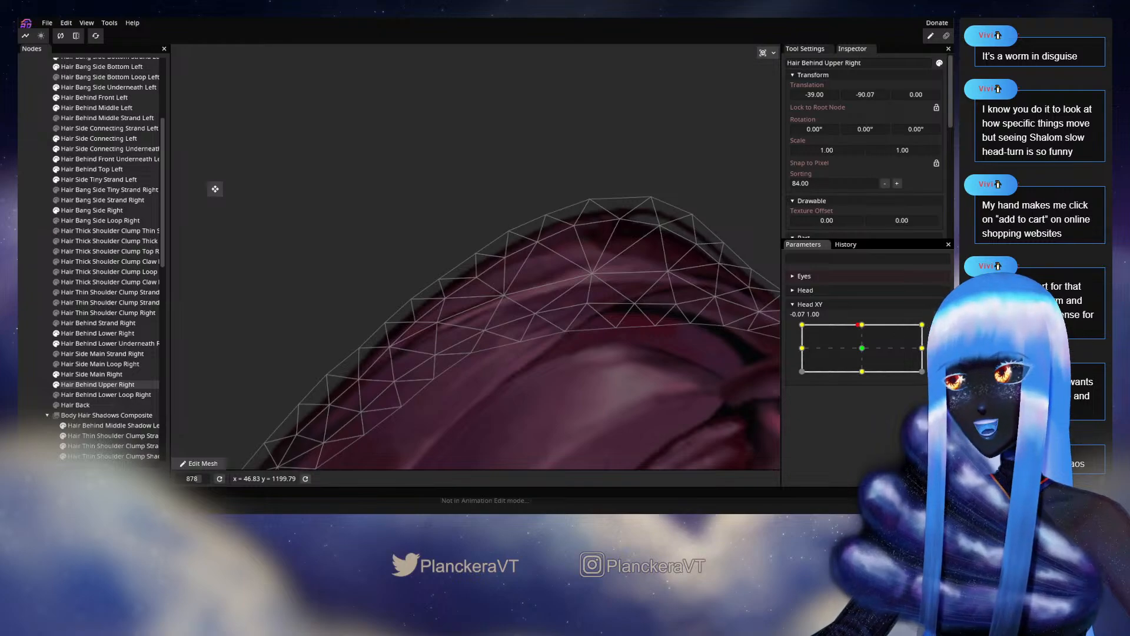
# - Reposition two inner vertices midway along the mesh's left slope at Head XY 0.00, 1.00, then test the turn toward the neutral pose and back
pyautogui.click(932, 329)
pyautogui.moveTo(445, 321); pyautogui.dragTo(447, 316)
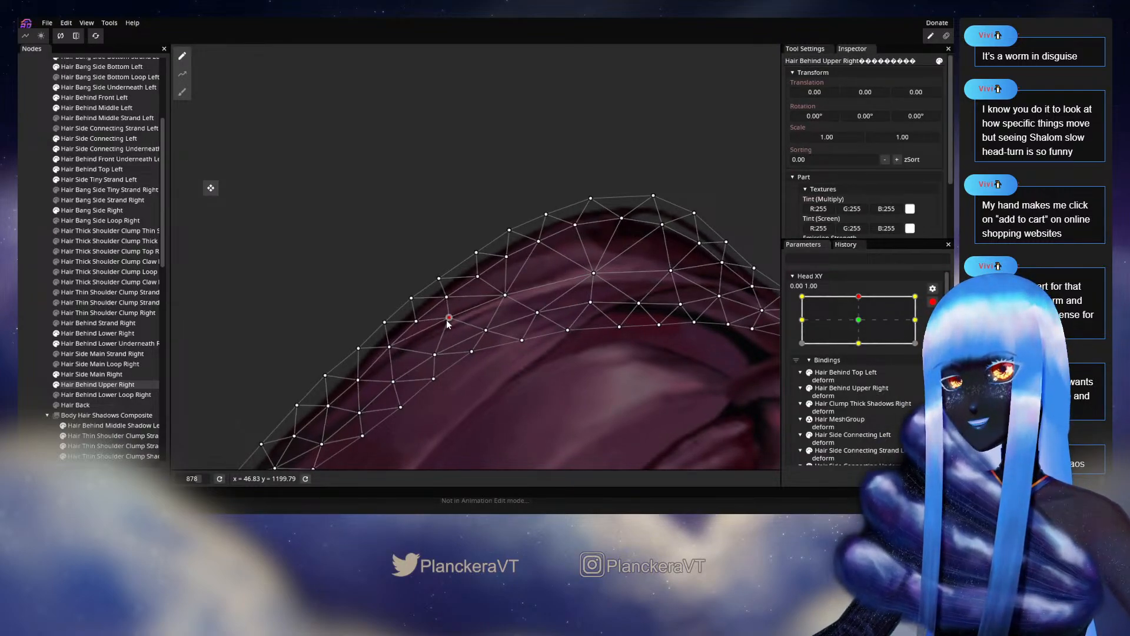
pyautogui.click(506, 294)
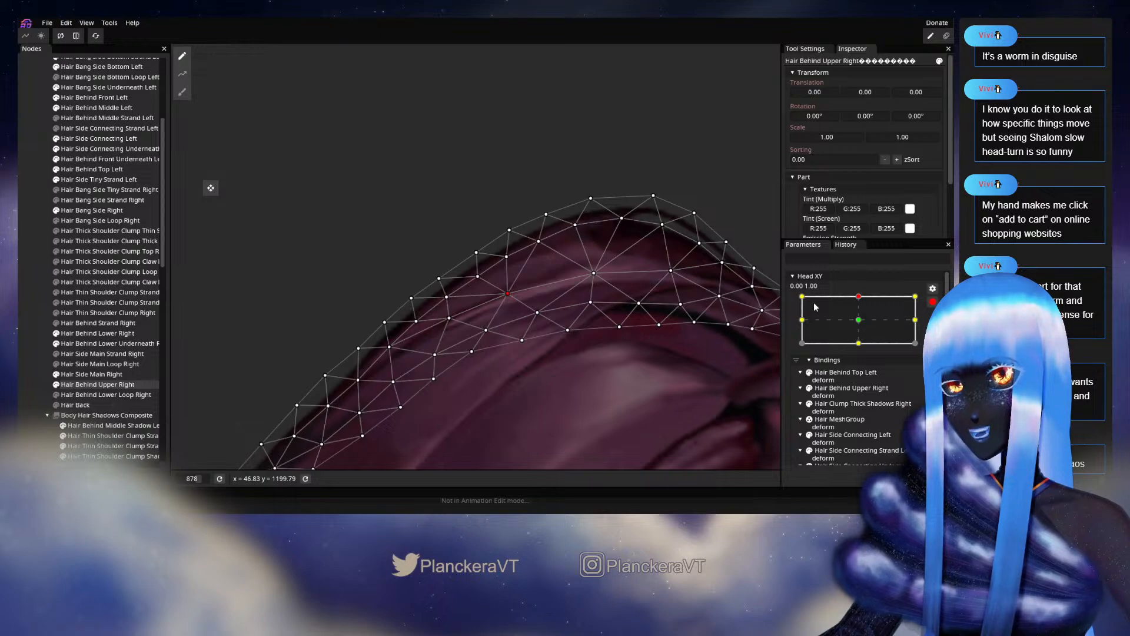
pyautogui.click(933, 301)
pyautogui.moveTo(862, 324); pyautogui.dragTo(864, 349)
pyautogui.moveTo(864, 351); pyautogui.dragTo(856, 328)
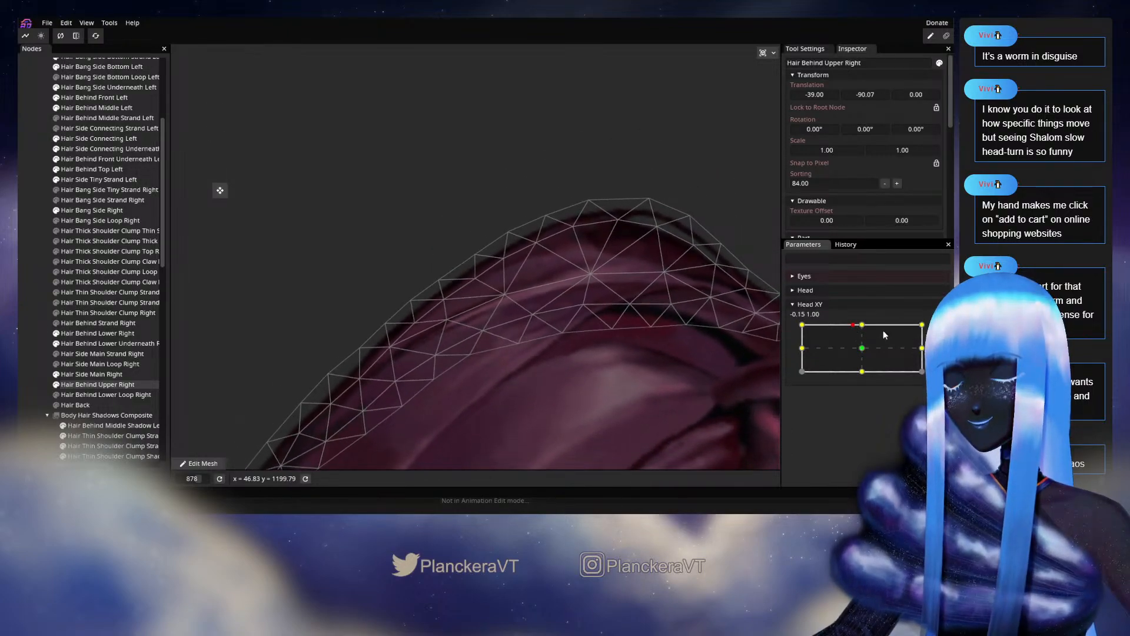
# - Fine-tune Hair Behind Upper Right's outline vertex and neighbouring inner vertices on the lower left slope at Head XY 0.00, 1.00, then retest the head movement
pyautogui.press('Tab')
pyautogui.click(392, 344)
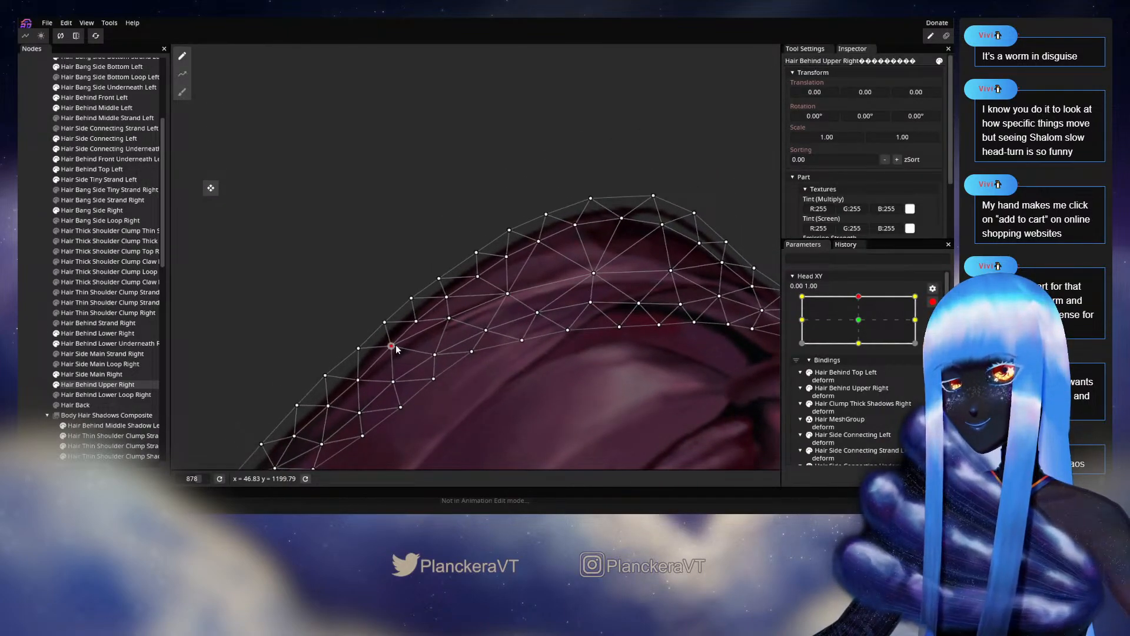
pyautogui.click(384, 322)
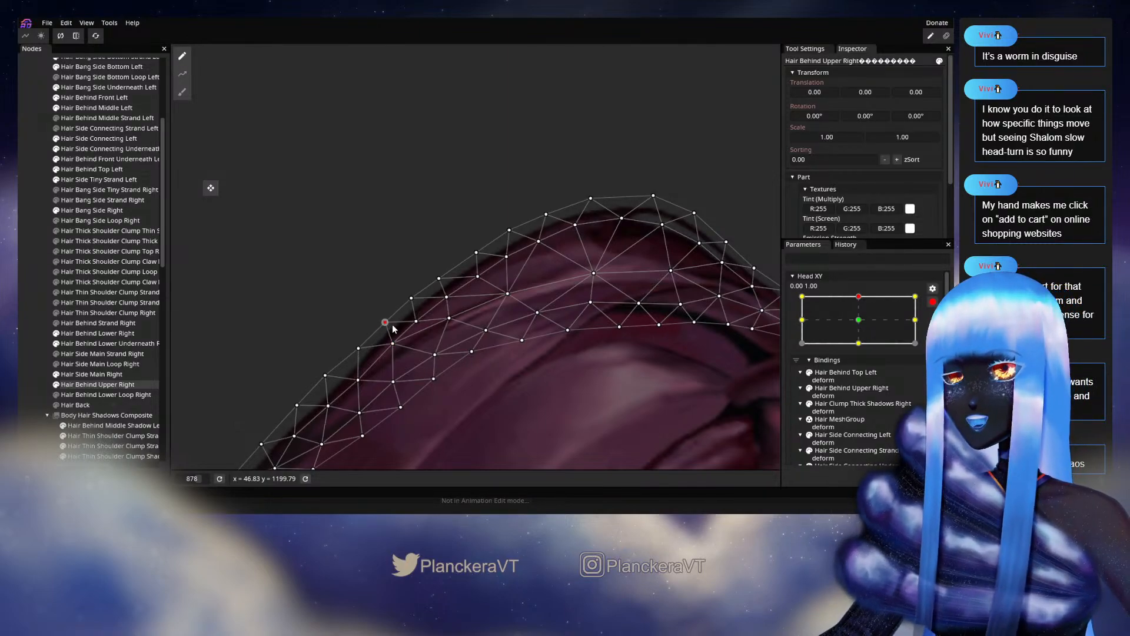
pyautogui.click(416, 320)
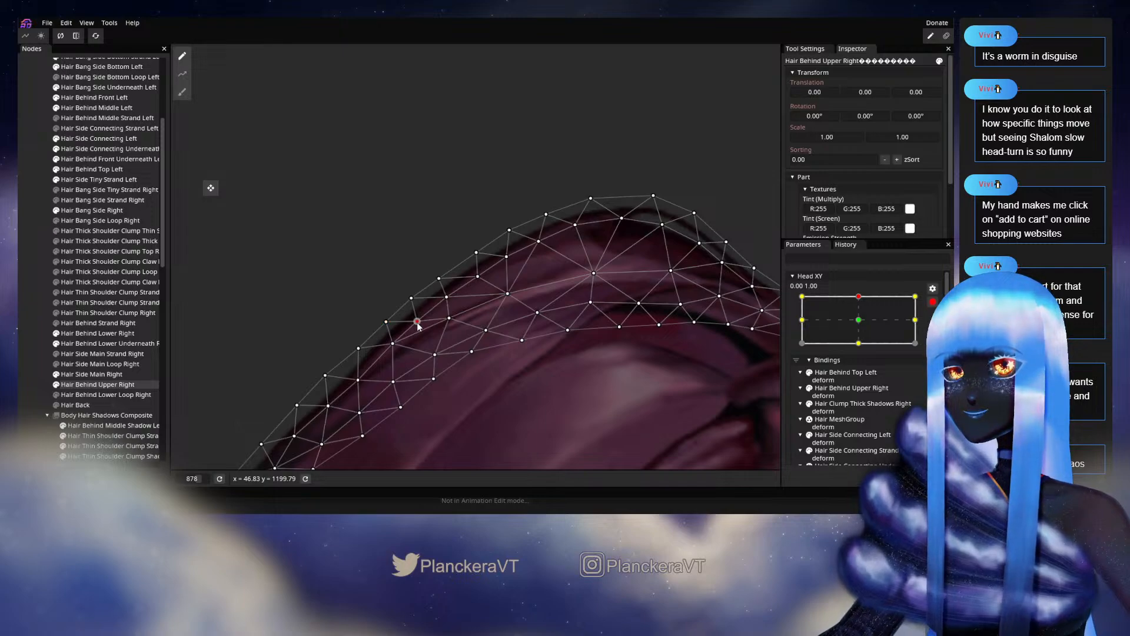
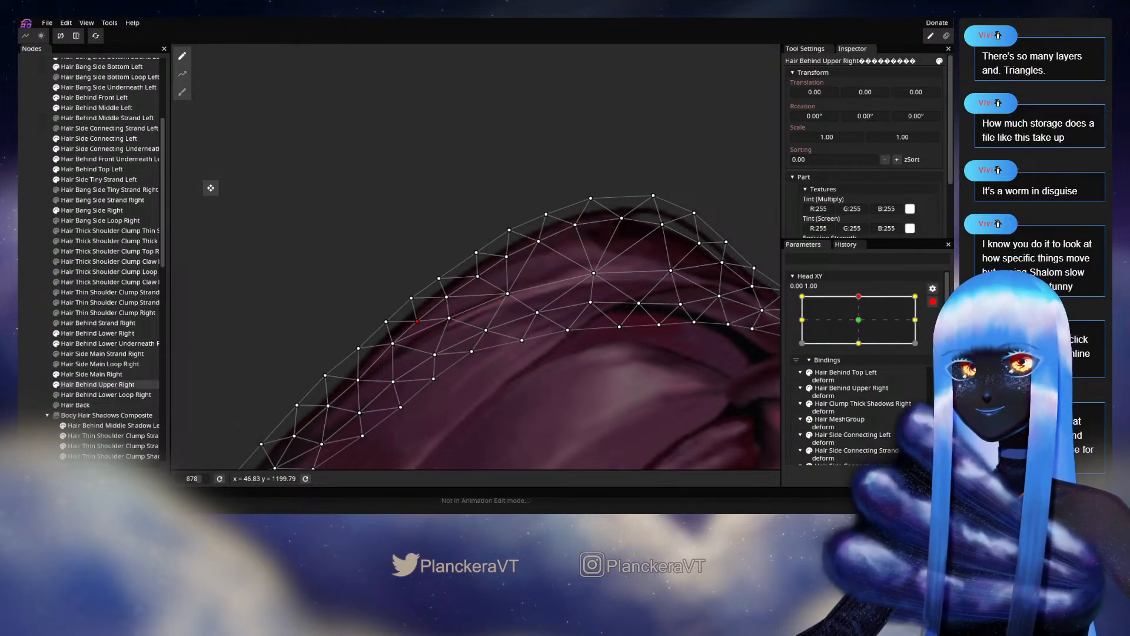
pyautogui.scroll(-2, 538, 327)
pyautogui.moveTo(537, 327); pyautogui.dragTo(548, 276)
pyautogui.click(933, 301)
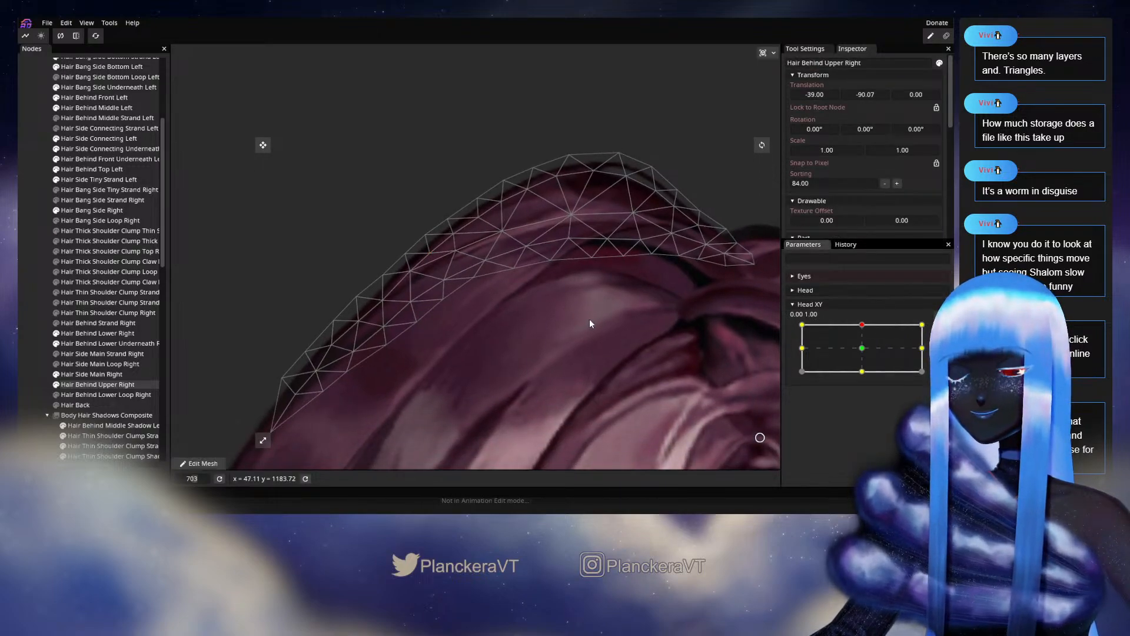
pyautogui.moveTo(862, 325)
pyautogui.mouseDown()
pyautogui.moveTo(799, 324)
pyautogui.moveTo(863, 322)
pyautogui.moveTo(864, 352)
pyautogui.moveTo(863, 324)
pyautogui.mouseUp()
# - Shift the two vertices just inside the outline midway along the left slope at Head XY 0.00, 1.00, then preview the head movement
pyautogui.click(932, 350)
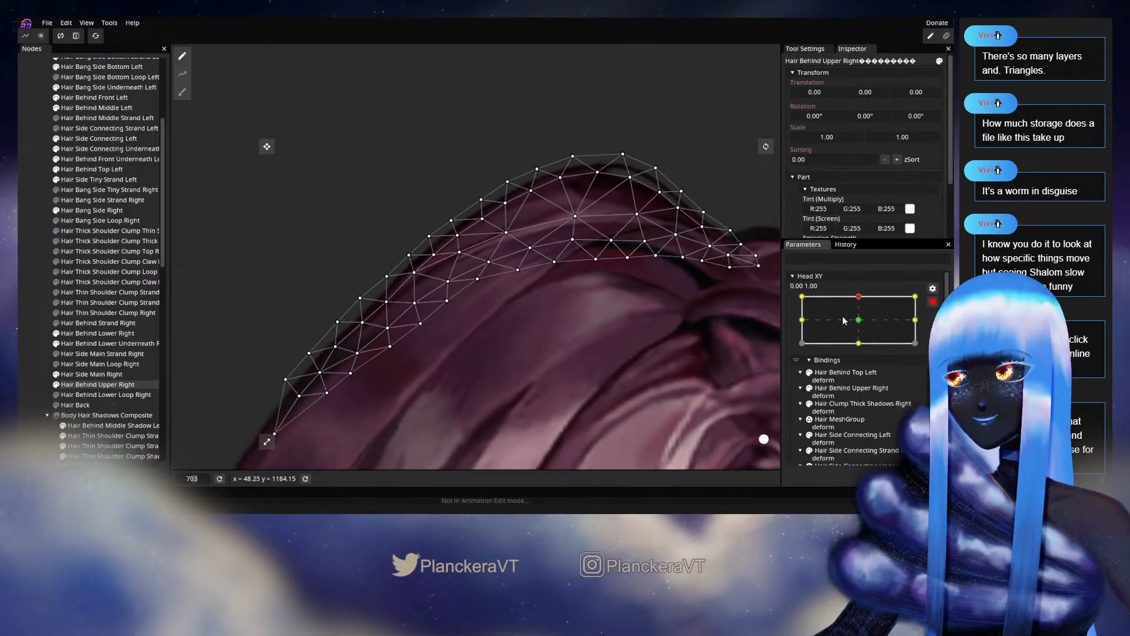
pyautogui.moveTo(434, 259); pyautogui.dragTo(439, 254)
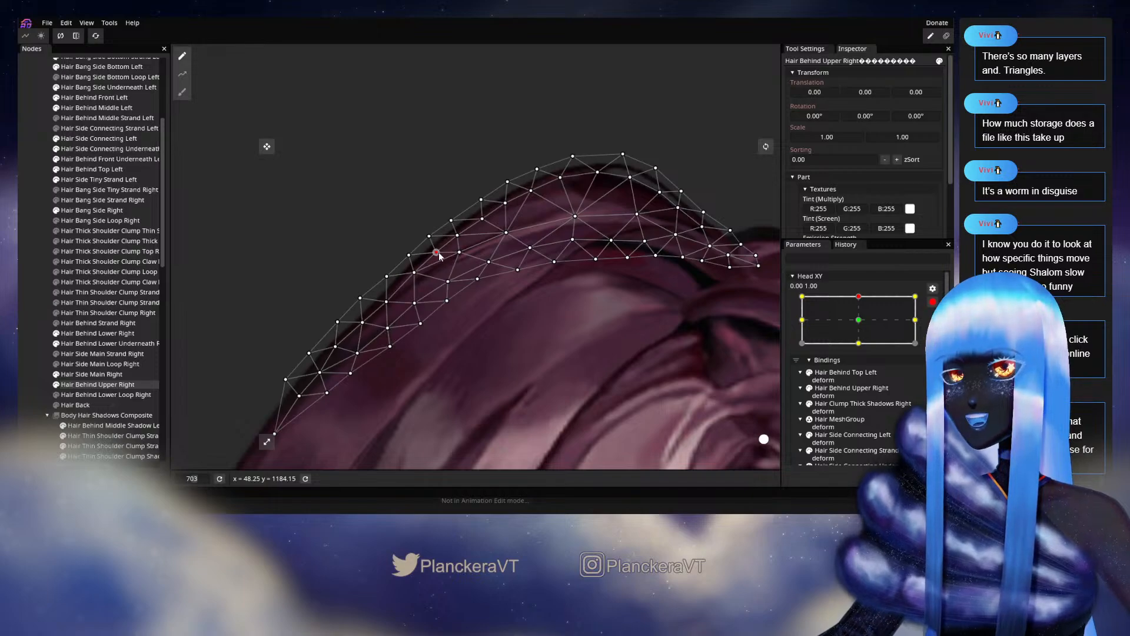
pyautogui.click(422, 271)
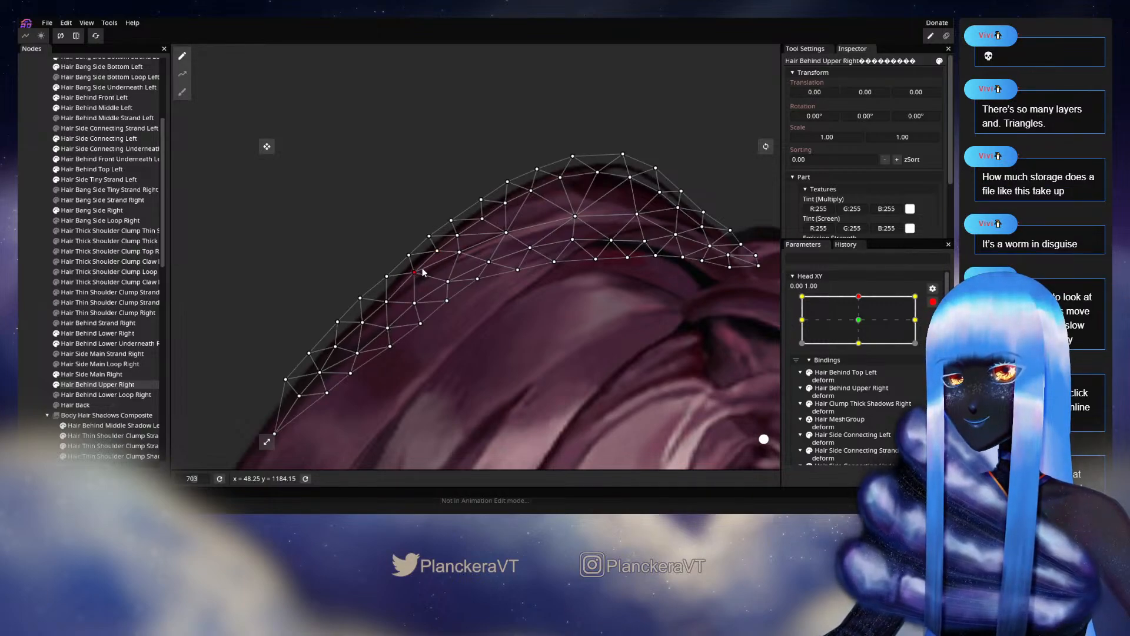
pyautogui.moveTo(423, 272); pyautogui.dragTo(426, 271)
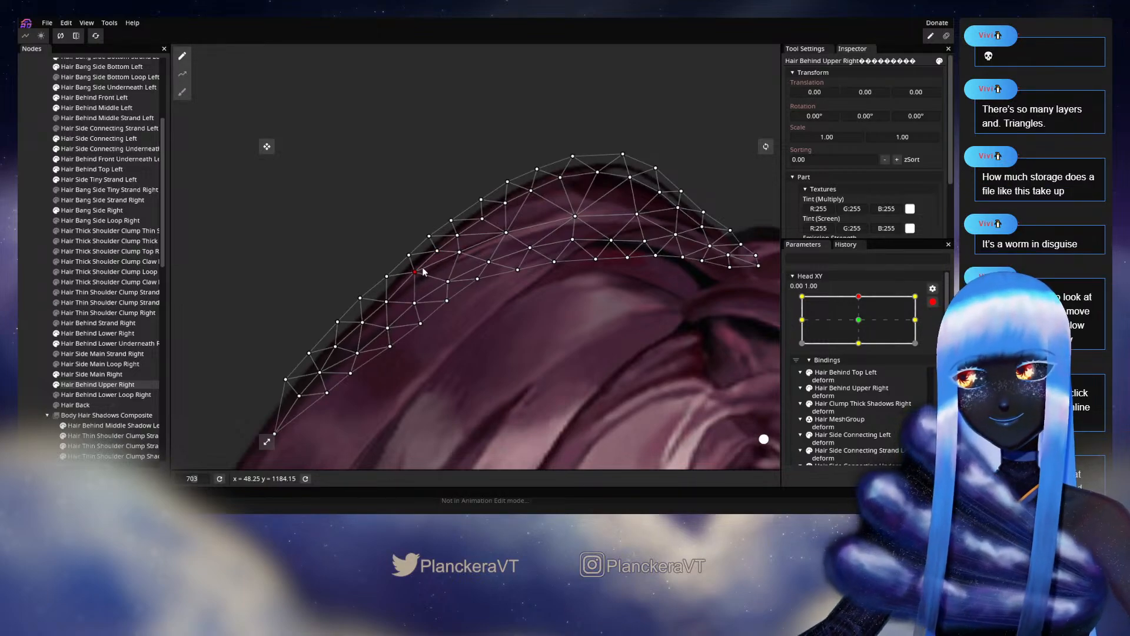
pyautogui.moveTo(423, 271); pyautogui.dragTo(431, 274)
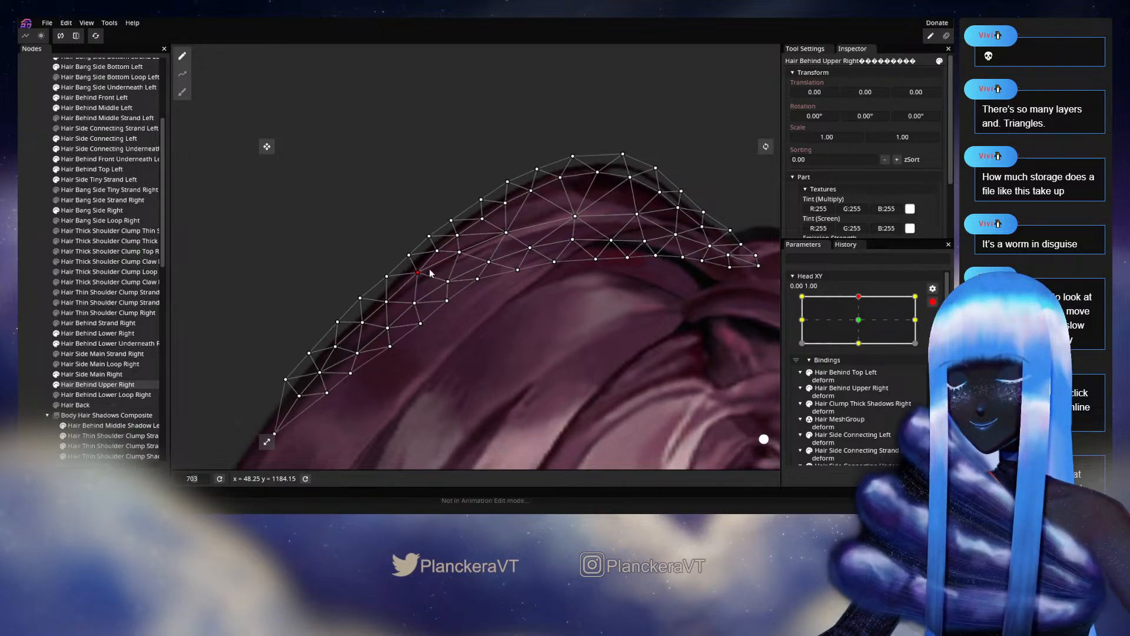
pyautogui.click(931, 297)
pyautogui.click(863, 334)
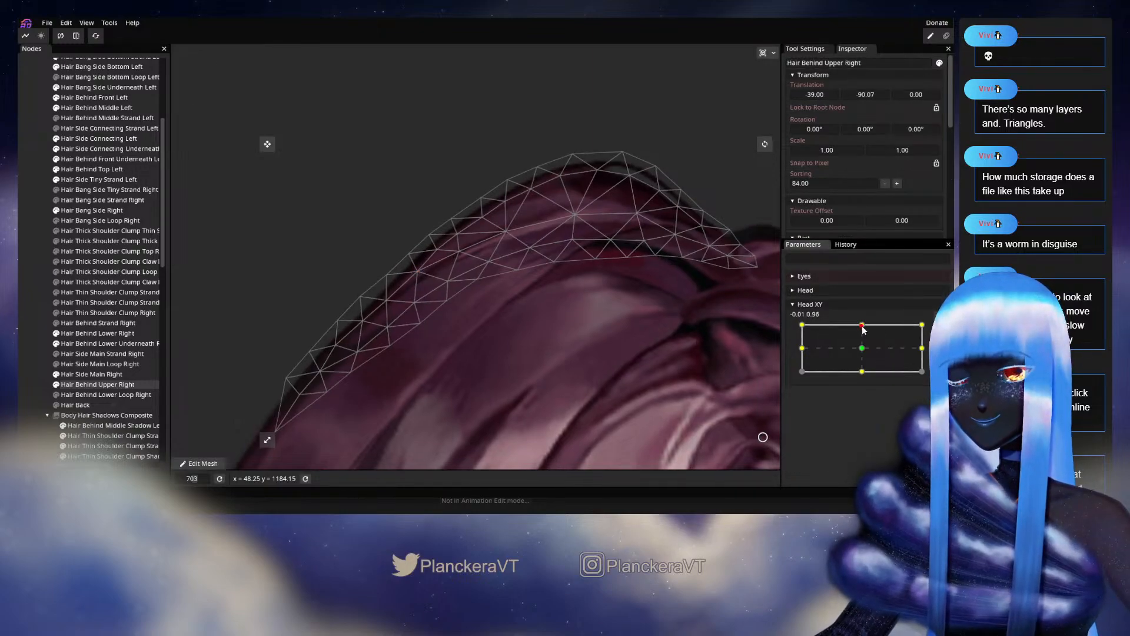
pyautogui.moveTo(865, 337)
pyautogui.mouseDown()
pyautogui.moveTo(863, 352)
pyautogui.moveTo(863, 327)
pyautogui.mouseUp()
# - Move the two vertices just inside the outline left of the peak at Head XY 0.00, 1.00, then leave keypoint editing and retest
pyautogui.click(933, 330)
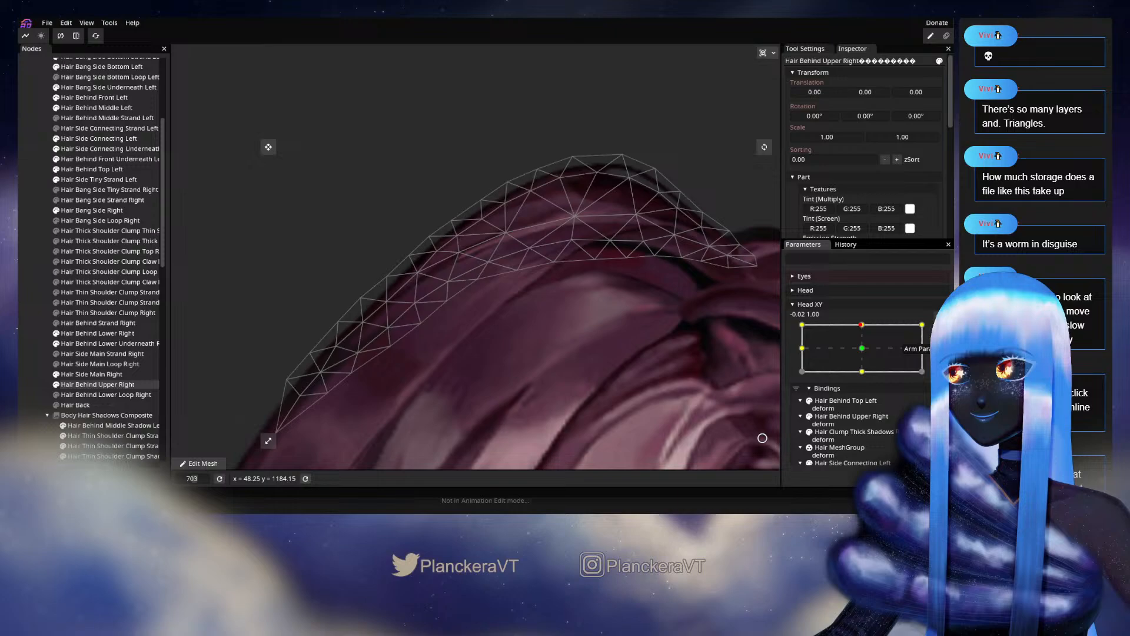
pyautogui.click(532, 192)
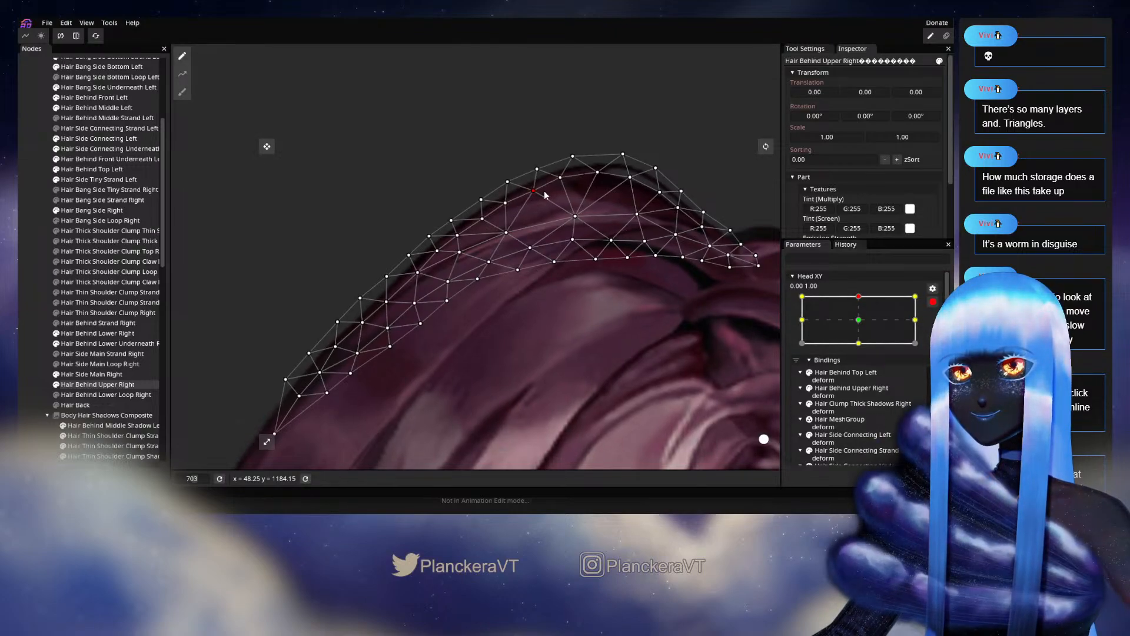
pyautogui.click(560, 177)
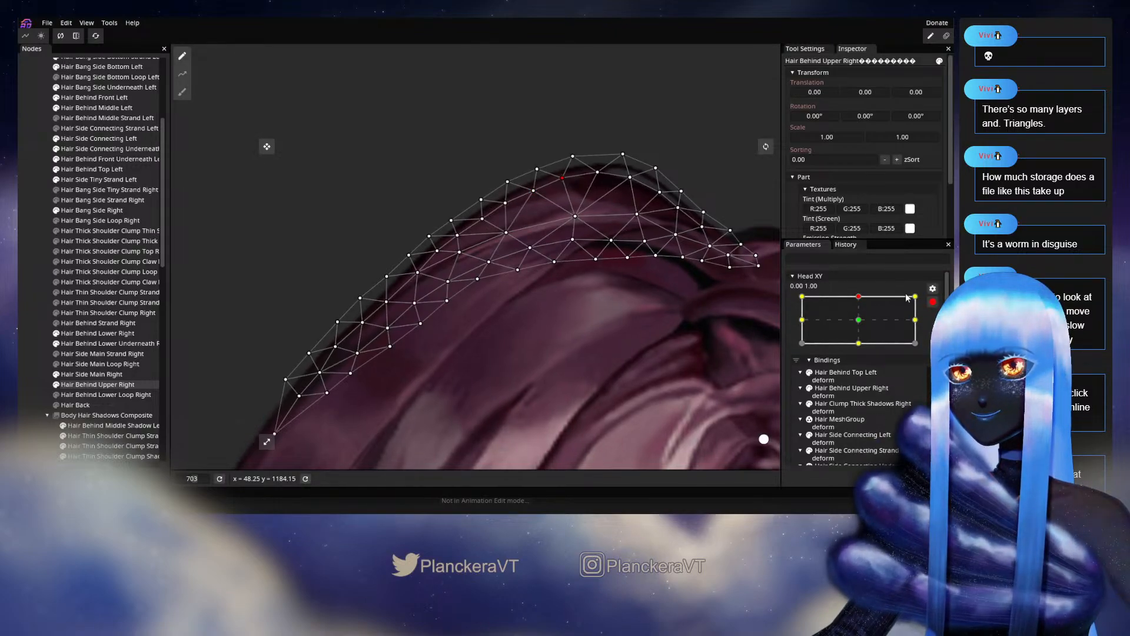
pyautogui.click(933, 302)
pyautogui.moveTo(863, 327)
pyautogui.mouseDown()
pyautogui.moveTo(863, 352)
pyautogui.moveTo(860, 328)
pyautogui.mouseUp()
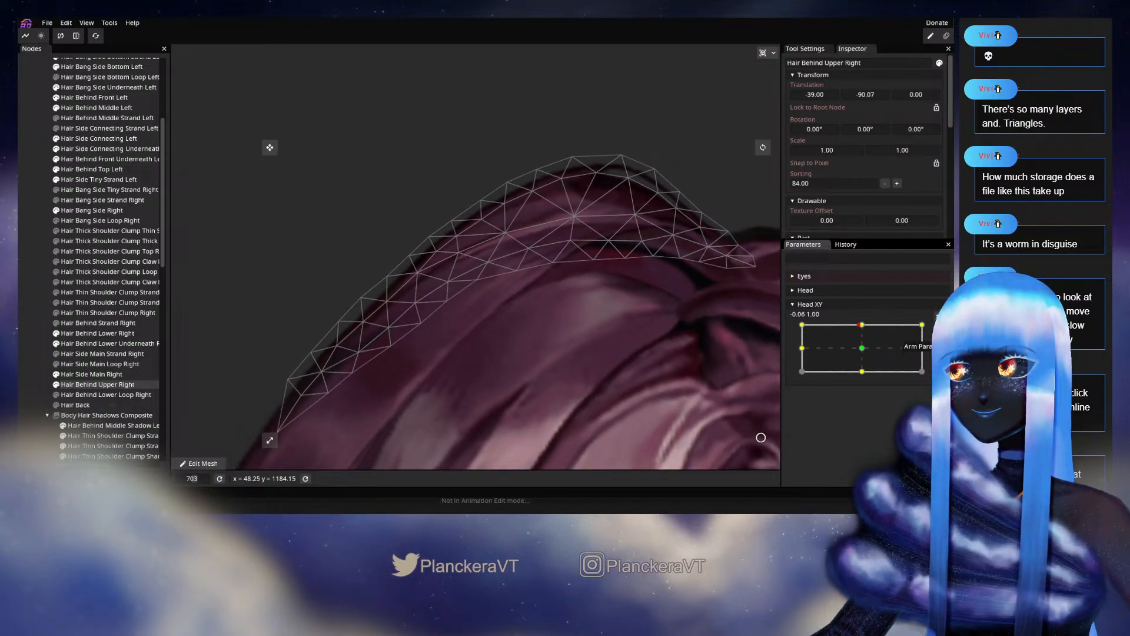
# - Nudge the outline vertex left of the peak at Head XY 0.00, 1.00, deselect the mesh and check the whole hair top while moving the head
pyautogui.click(933, 330)
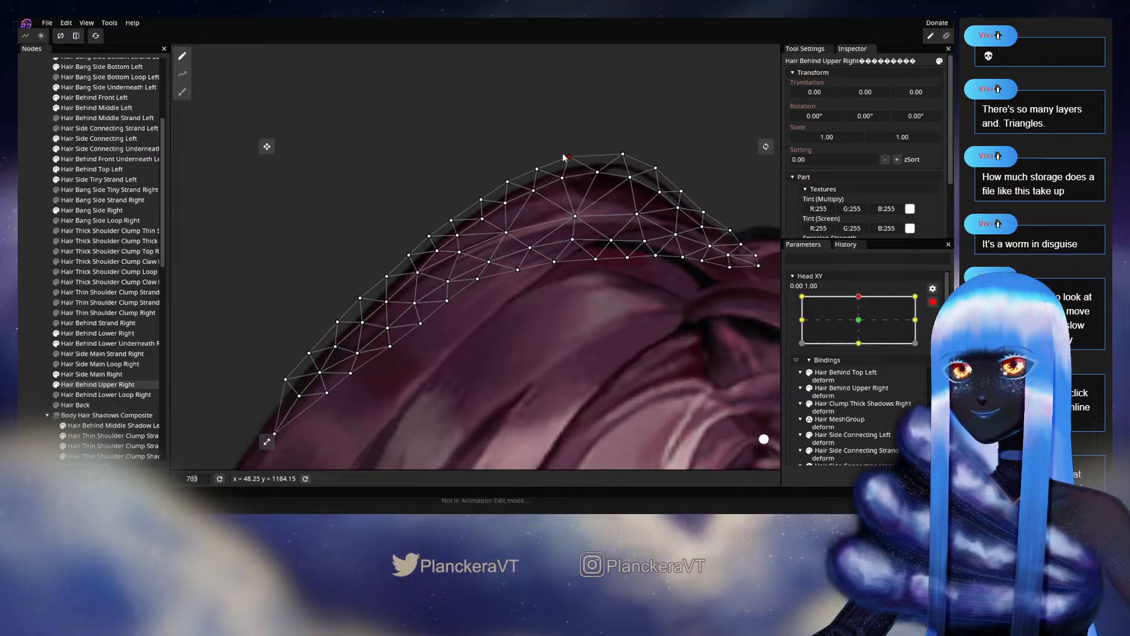
pyautogui.click(221, 302)
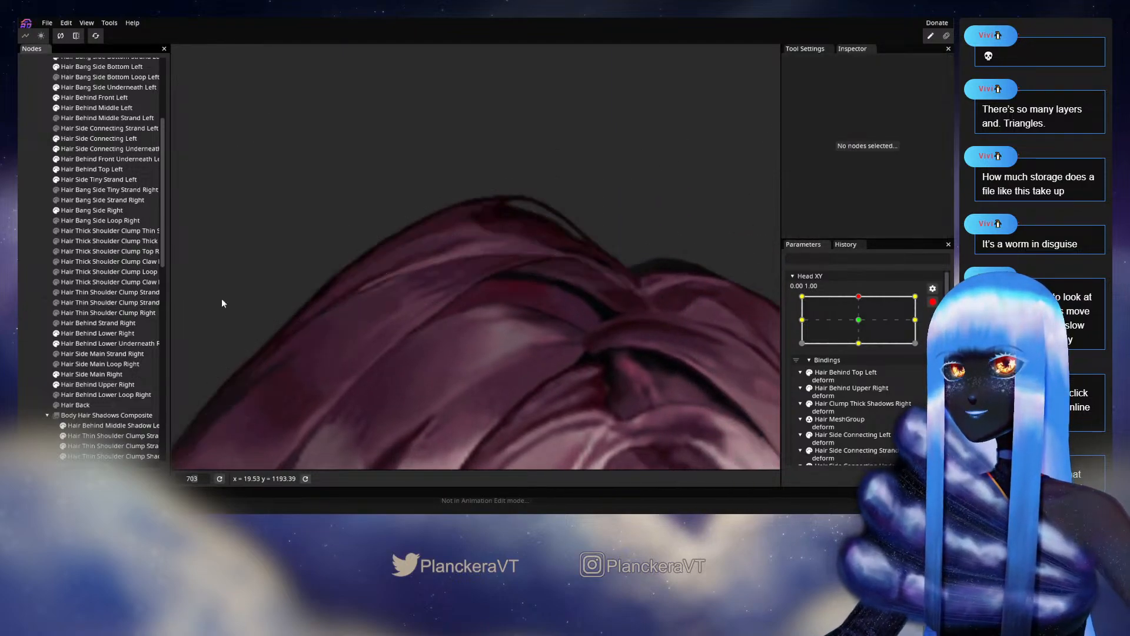
pyautogui.scroll(-5, 499, 326)
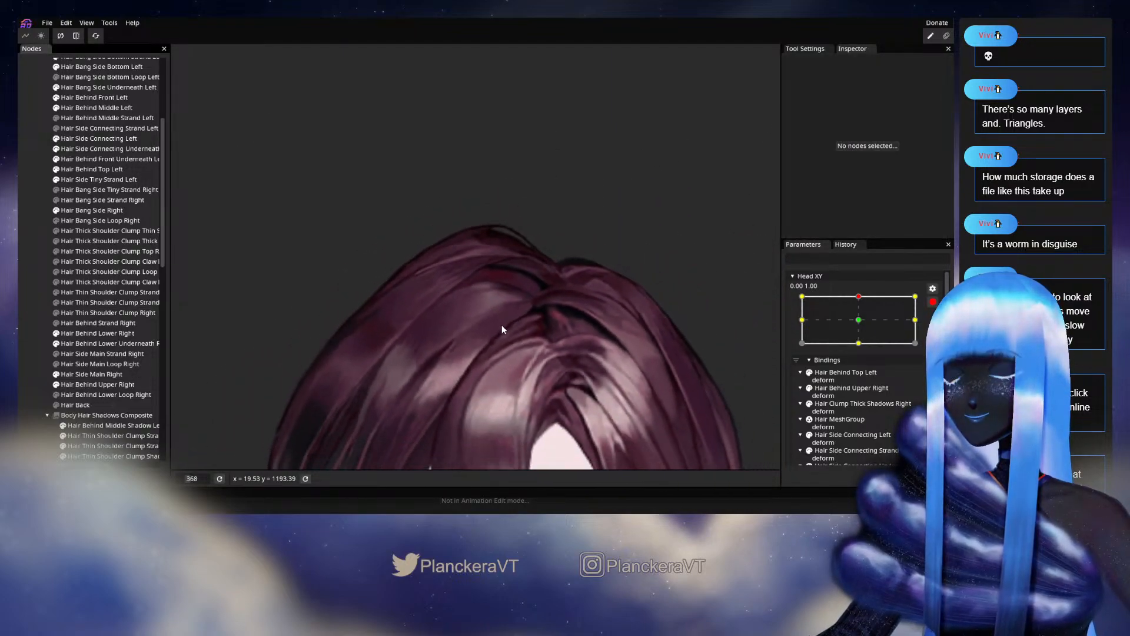
pyautogui.click(933, 301)
pyautogui.moveTo(862, 325)
pyautogui.mouseDown()
pyautogui.moveTo(863, 336)
pyautogui.moveTo(860, 324)
pyautogui.mouseUp()
# - Reopen the Head XY keypoint 0.00, 1.00, shift Hair Behind Upper Right's central inner vertex below the peak up and right, and deselect the mesh
pyautogui.click(933, 330)
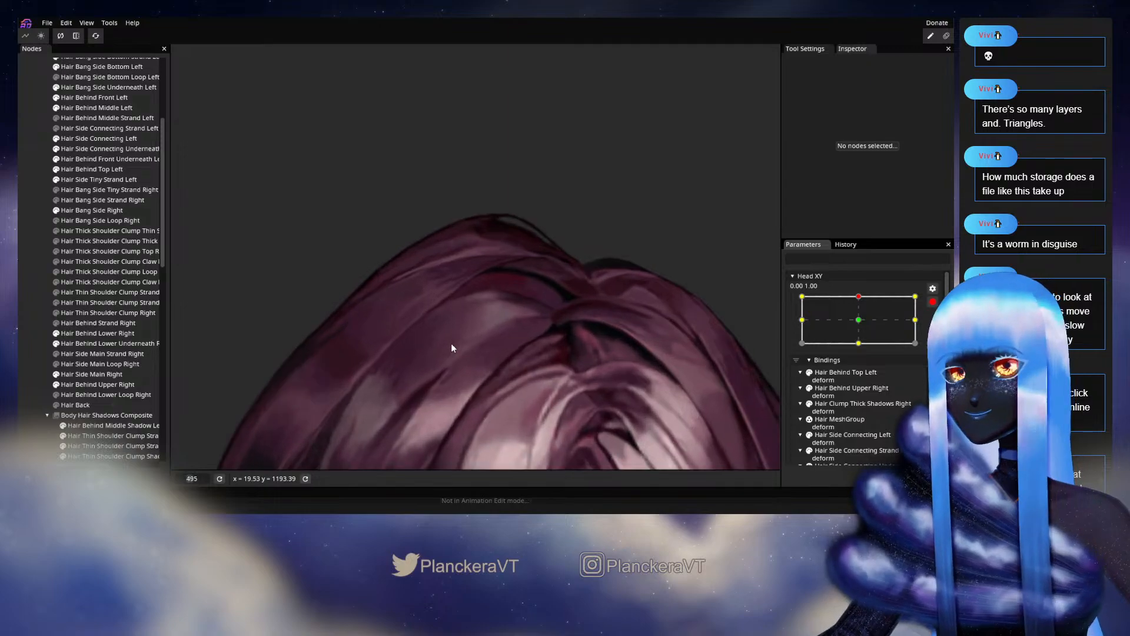
pyautogui.scroll(3, 448, 348)
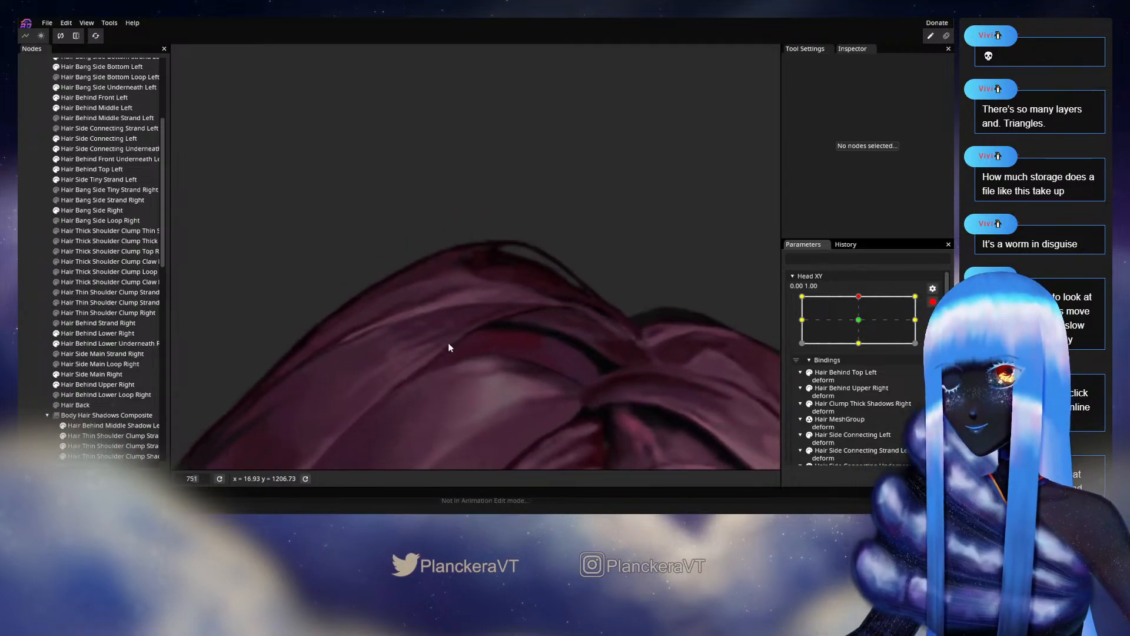
pyautogui.scroll(2, 391, 316)
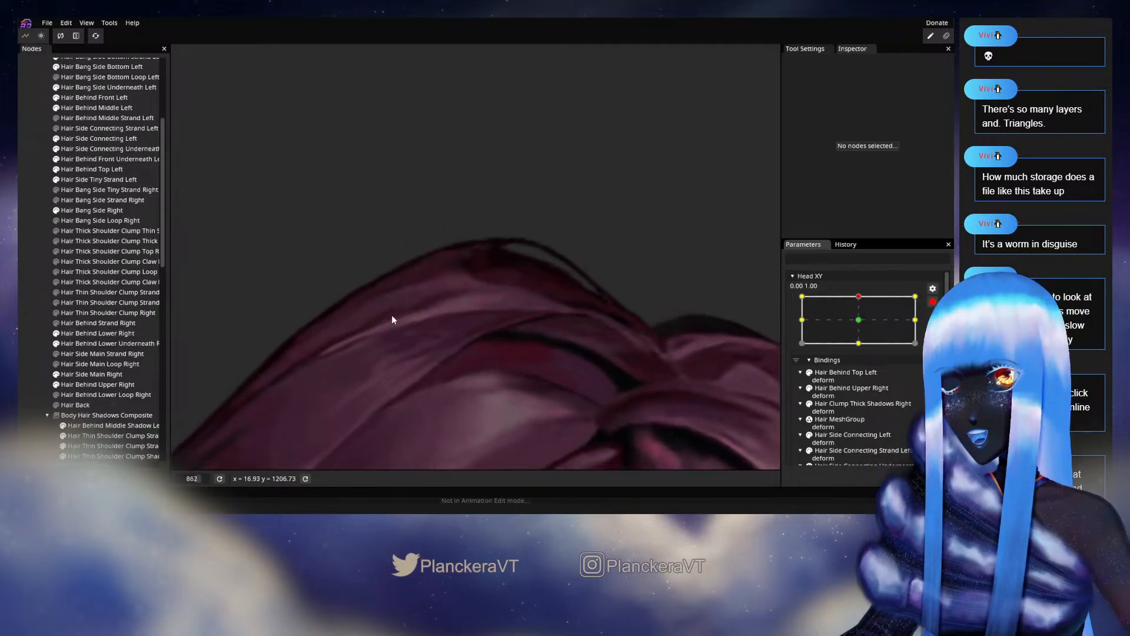
pyautogui.click(88, 384)
pyautogui.scroll(1, 489, 321)
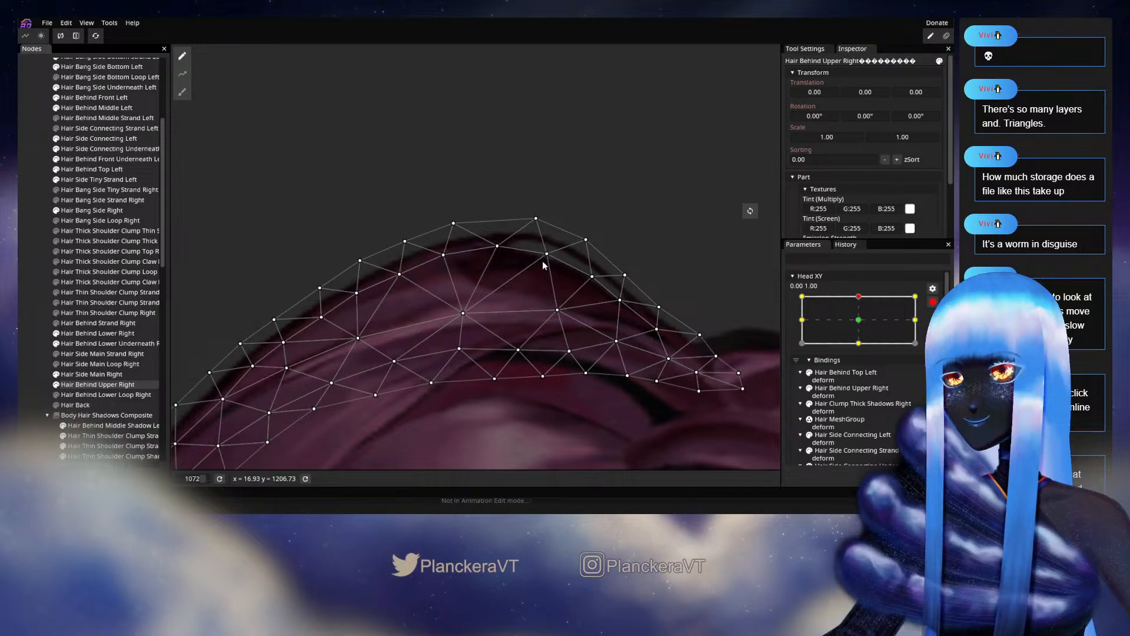
pyautogui.moveTo(463, 312); pyautogui.dragTo(478, 309)
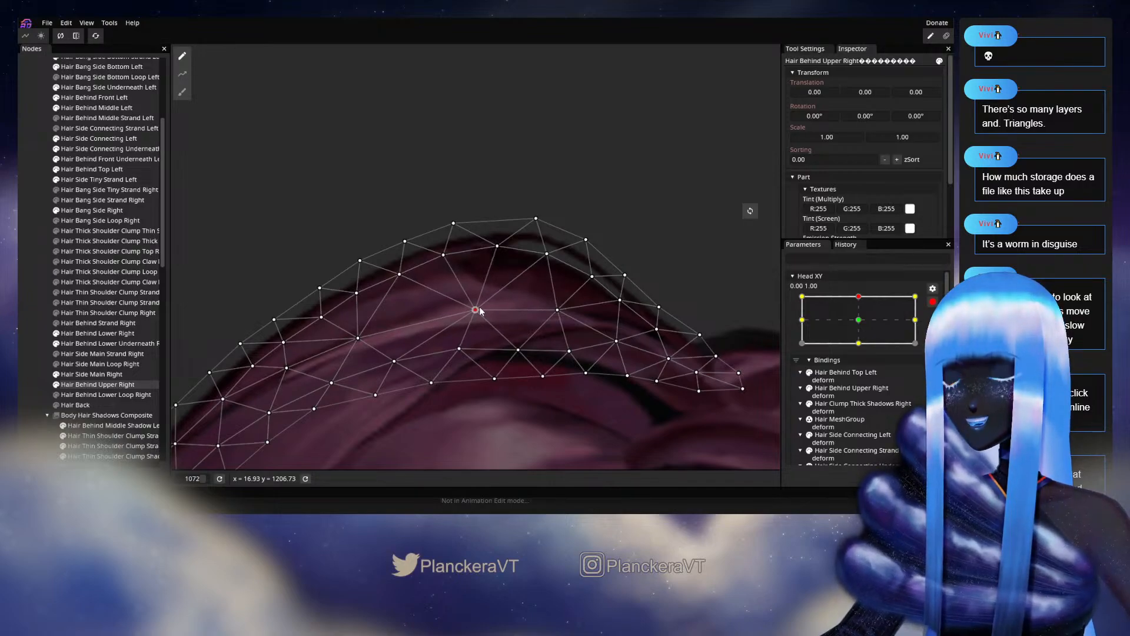
pyautogui.click(27, 281)
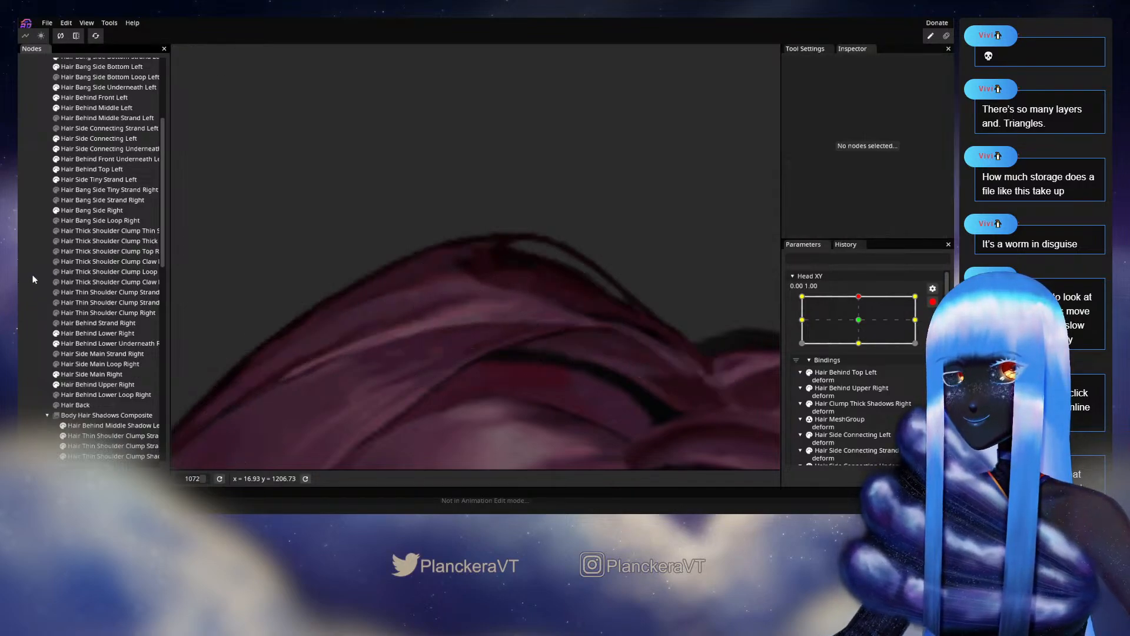
# - Leave keypoint editing and preview small head movements around Head XY 0.00, 1.00 to check the hair top's outline
pyautogui.scroll(-2, 612, 321)
pyautogui.scroll(-2, 619, 328)
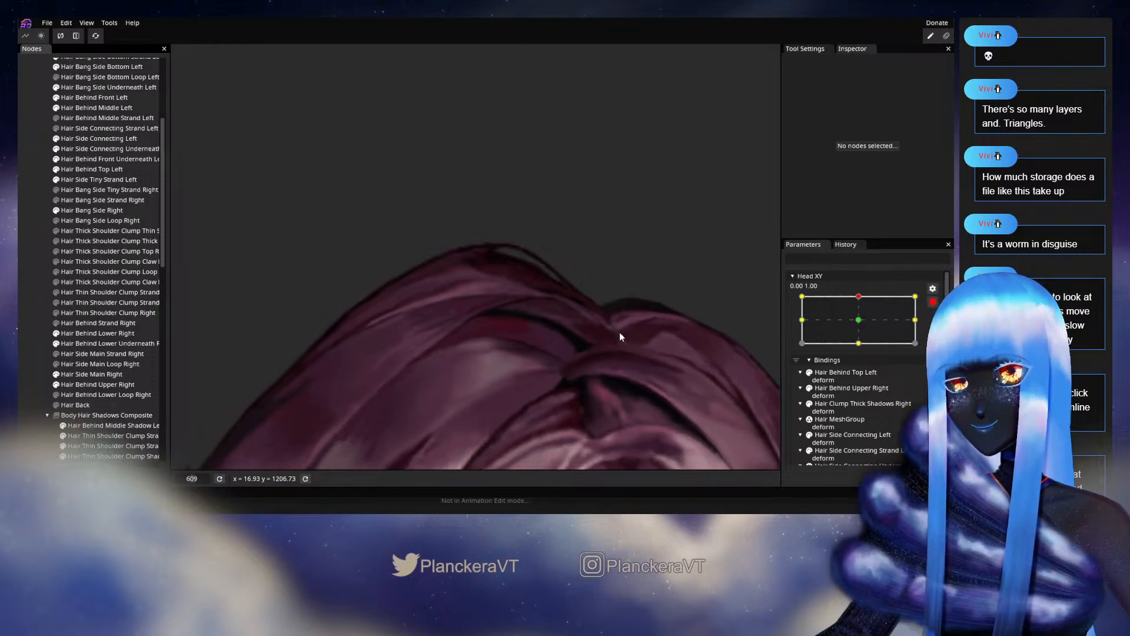
pyautogui.scroll(1, 909, 307)
pyautogui.scroll(-1, 658, 299)
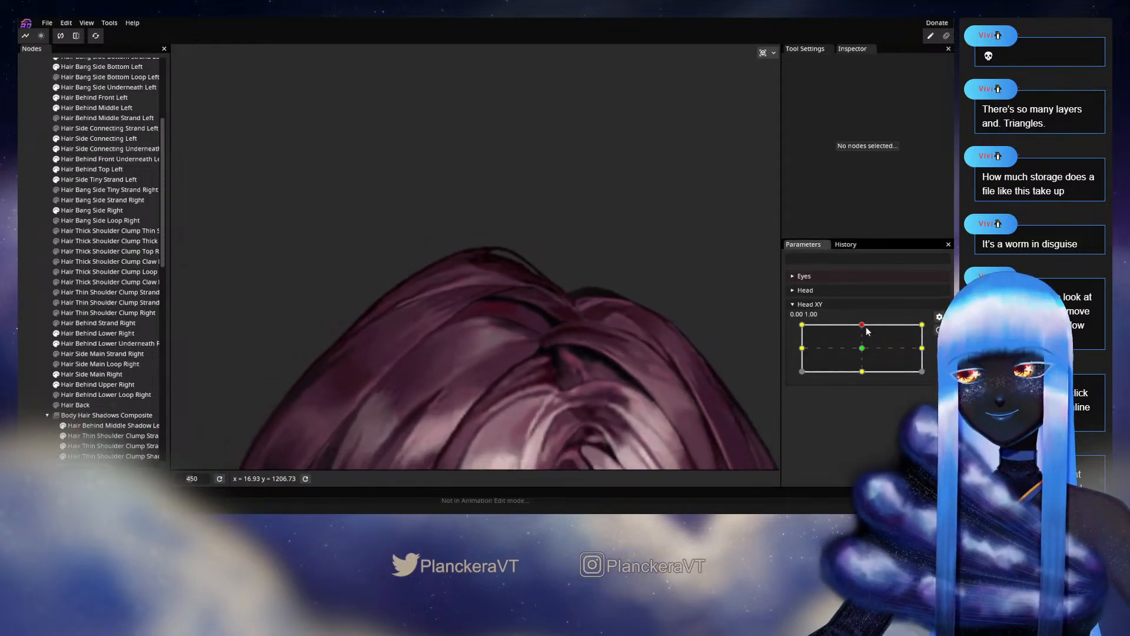
pyautogui.moveTo(862, 324)
pyautogui.mouseDown()
pyautogui.moveTo(861, 352)
pyautogui.moveTo(860, 324)
pyautogui.mouseUp()
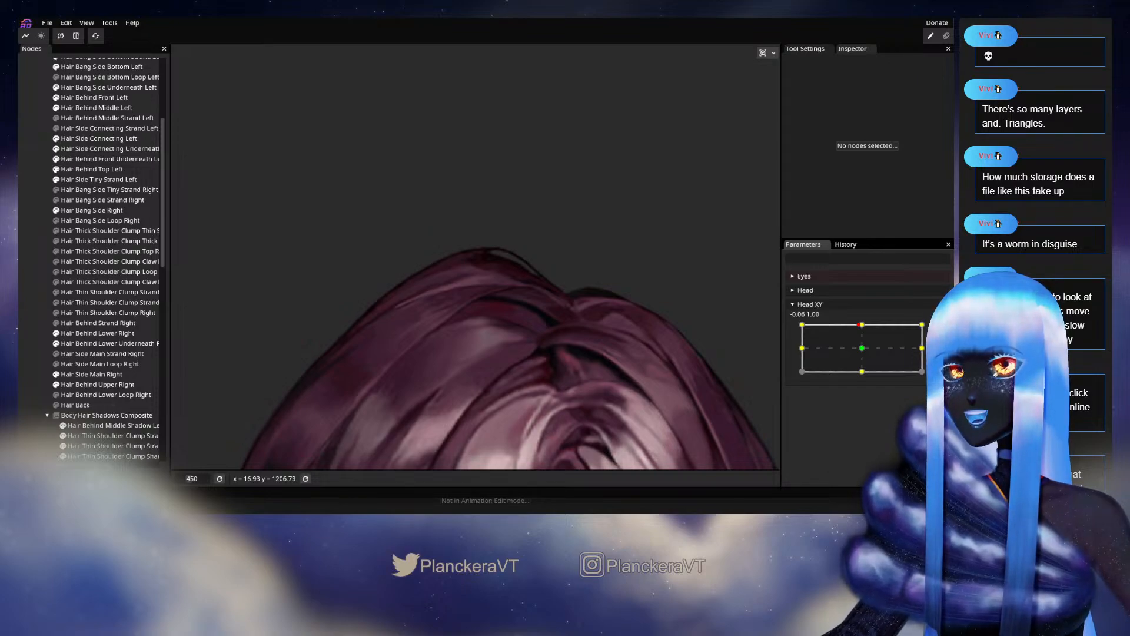
pyautogui.click(863, 327)
pyautogui.moveTo(863, 328)
pyautogui.mouseDown()
pyautogui.moveTo(863, 354)
pyautogui.moveTo(862, 323)
pyautogui.mouseUp()
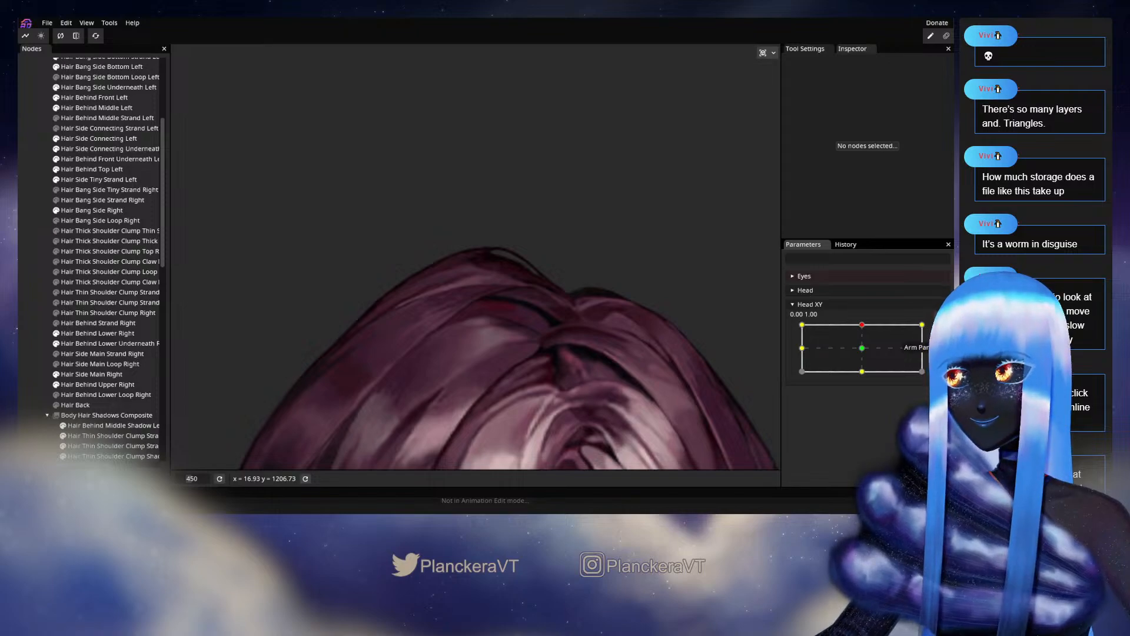
# - Reopen the Head XY keypoint 0.00, 1.00, nudge Hair Behind Upper Right's vertices just inside the upper left slope's outline, and deselect the mesh
pyautogui.click(918, 348)
pyautogui.scroll(3, 422, 329)
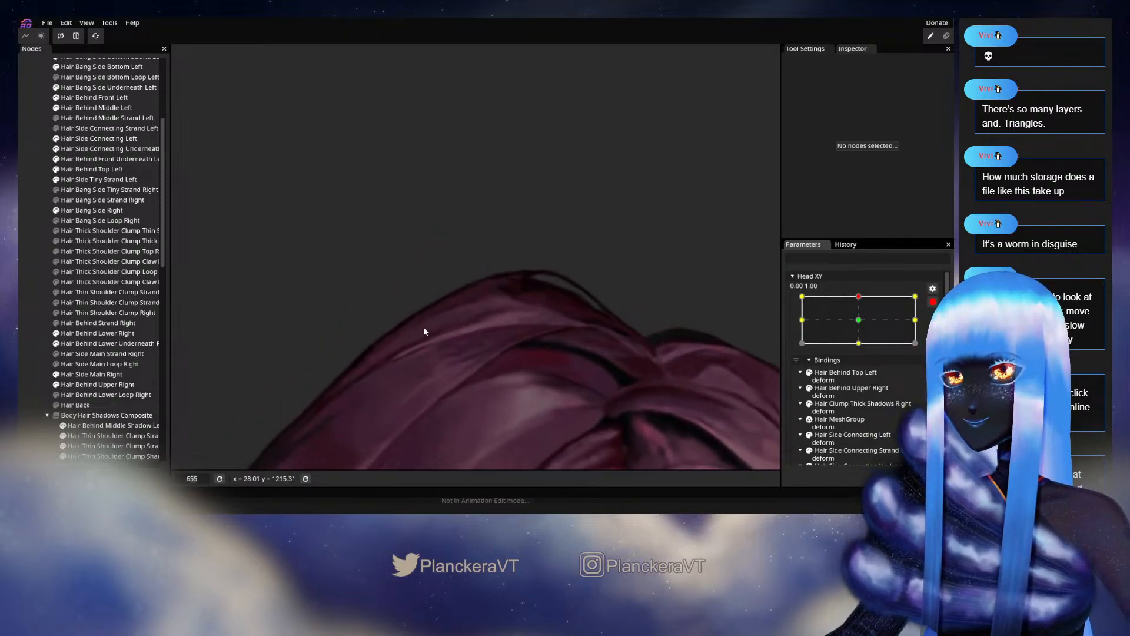
pyautogui.scroll(2, 423, 329)
pyautogui.click(105, 386)
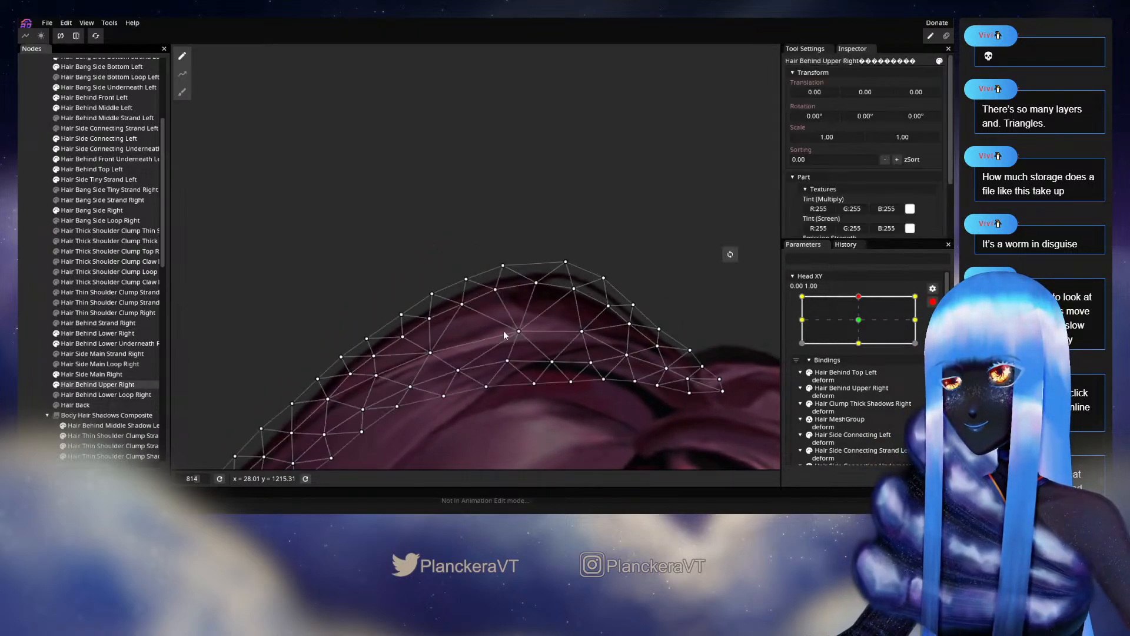
pyautogui.scroll(1, 457, 331)
pyautogui.moveTo(425, 302); pyautogui.dragTo(521, 266)
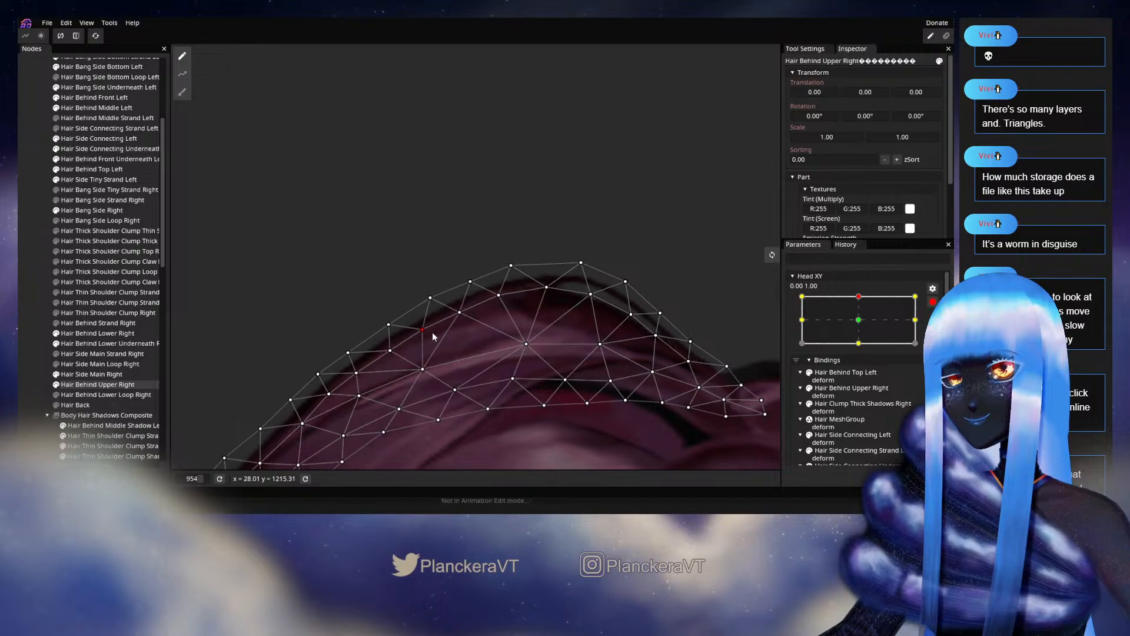
pyautogui.moveTo(396, 350); pyautogui.dragTo(399, 348)
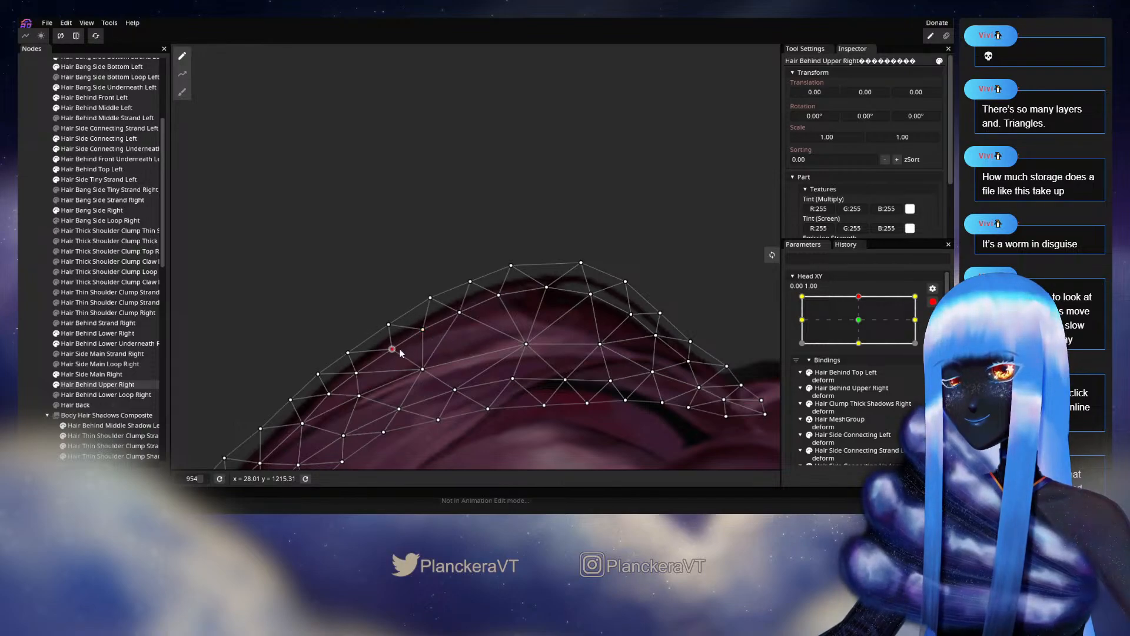
pyautogui.click(28, 277)
pyautogui.scroll(-5, 578, 329)
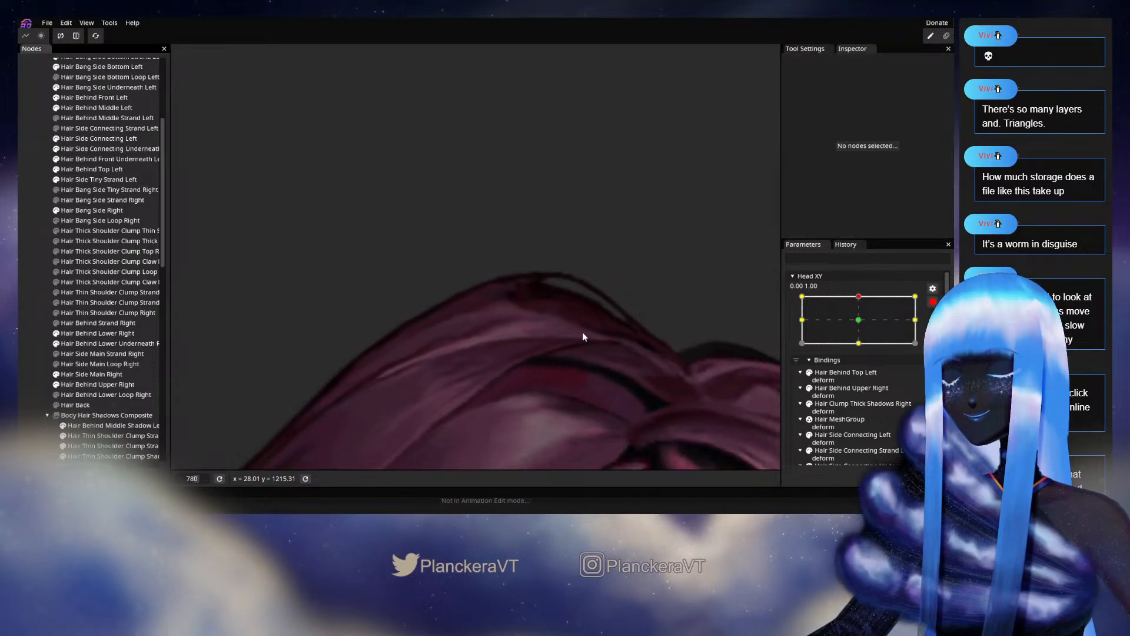
pyautogui.scroll(-3, 582, 340)
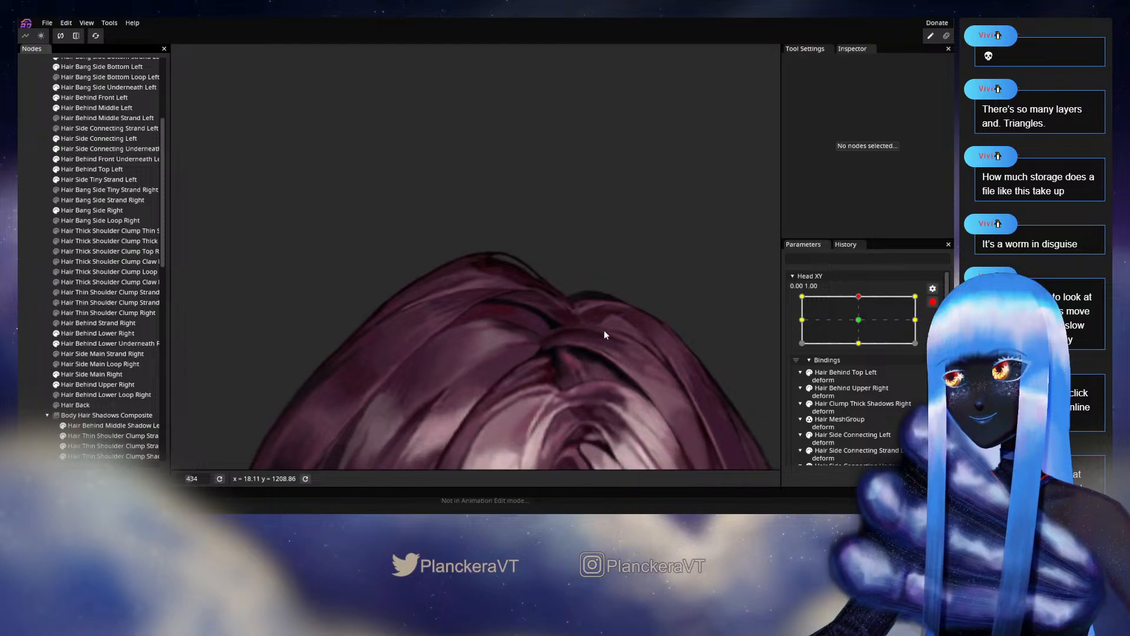
# - Leave keypoint editing and check the adjusted left slope while moving the head slightly away from Head XY 0.00, 1.00
pyautogui.click(933, 301)
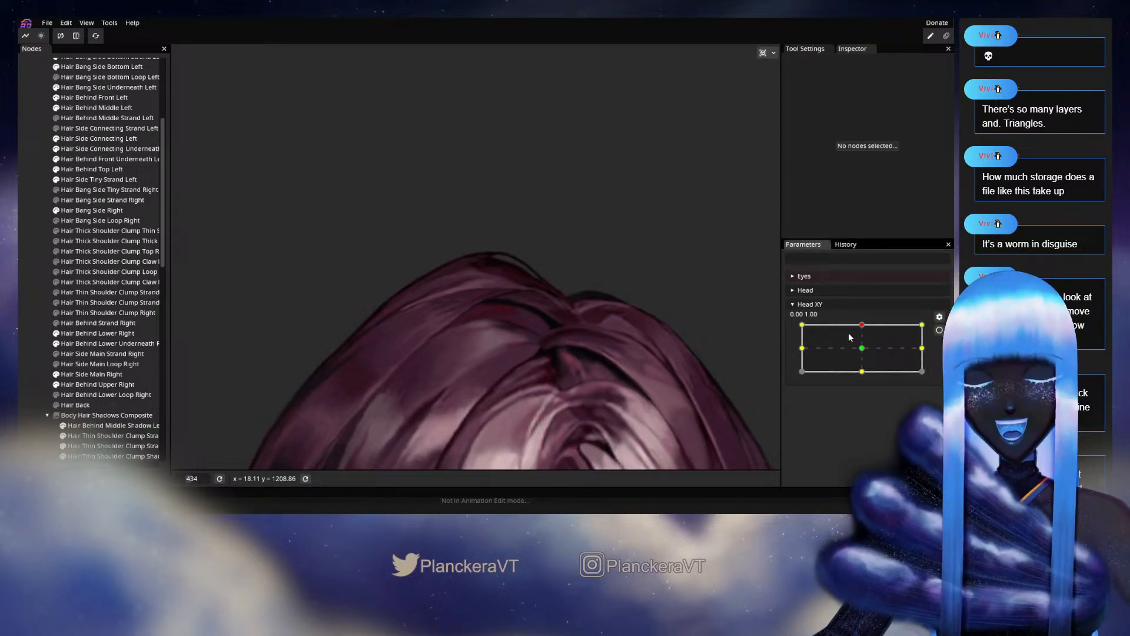
pyautogui.moveTo(863, 325); pyautogui.dragTo(863, 348)
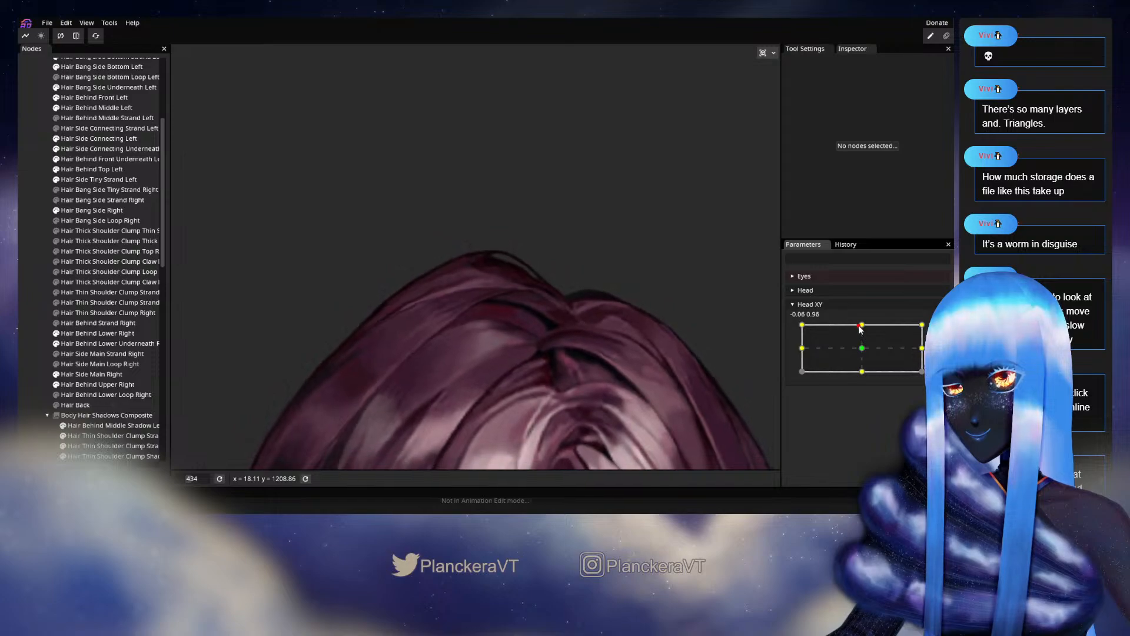
pyautogui.moveTo(861, 336)
pyautogui.mouseDown()
pyautogui.moveTo(861, 351)
pyautogui.moveTo(857, 328)
pyautogui.mouseUp()
# - Reopen the Head XY keypoint 0.00, 1.00 and nudge Hair Behind Upper Right's outline vertices along the right slope toward its tip
pyautogui.click(933, 330)
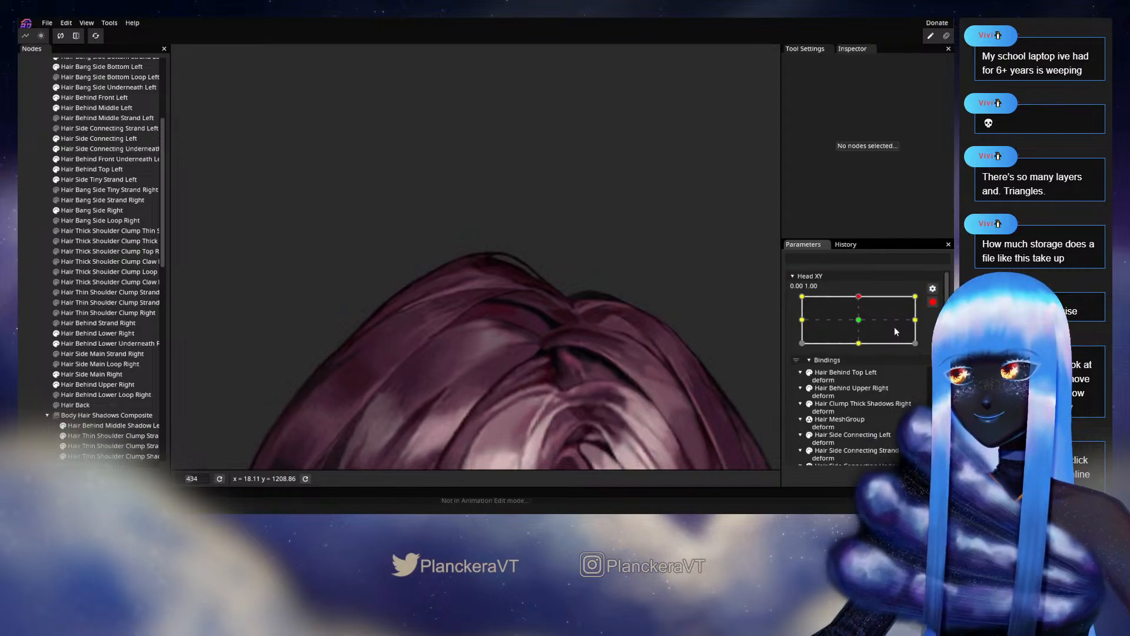
pyautogui.scroll(5, 507, 319)
pyautogui.scroll(3, 493, 327)
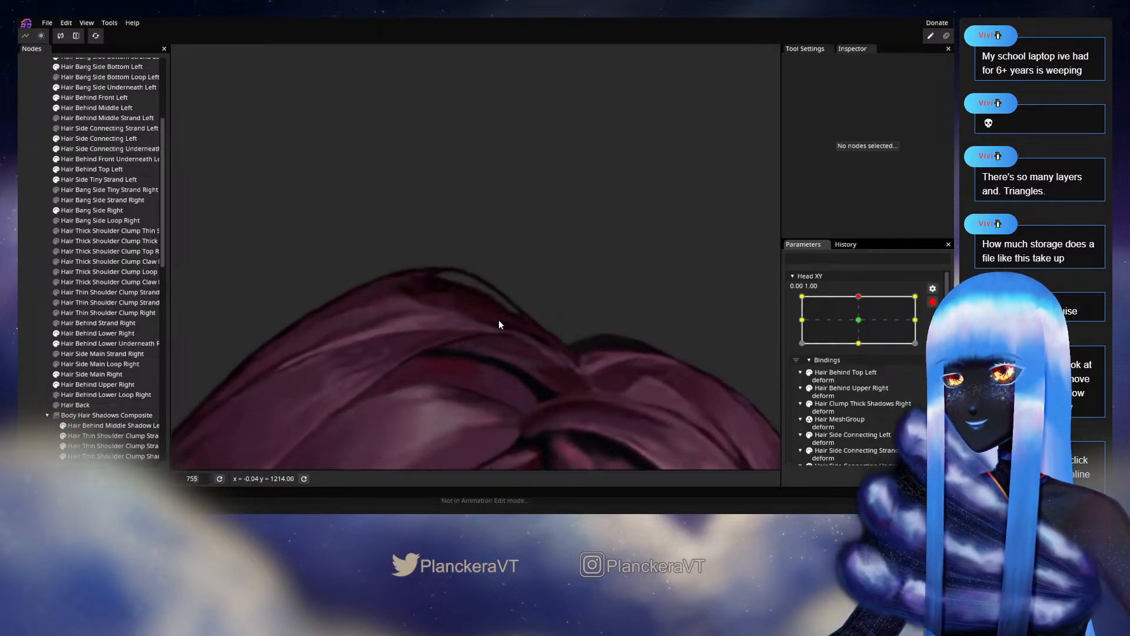
pyautogui.click(92, 386)
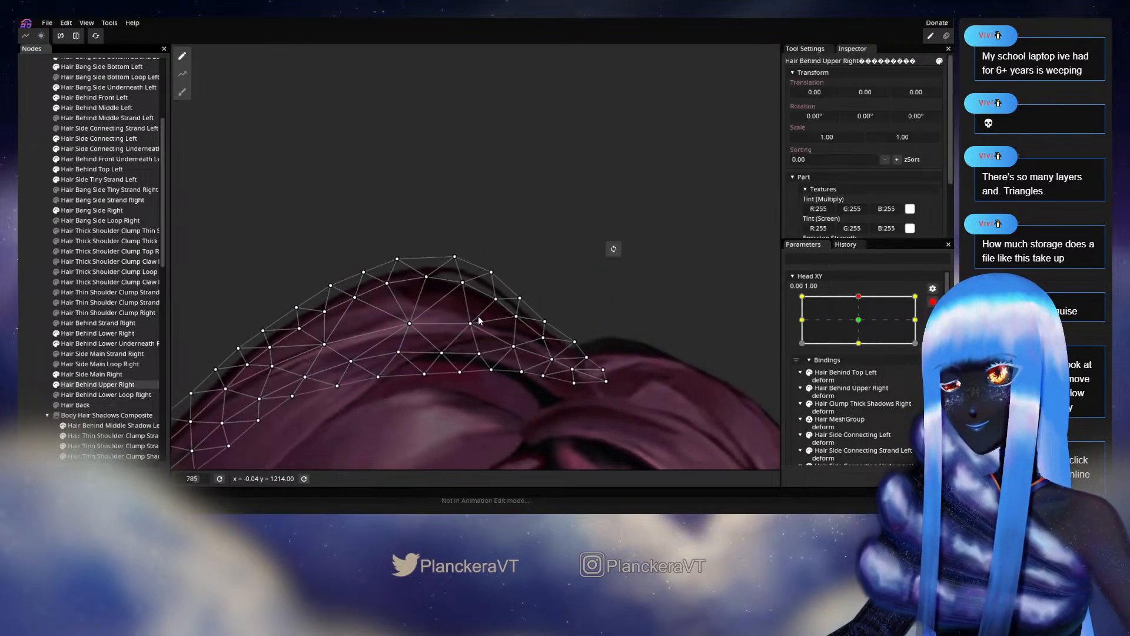
pyautogui.scroll(1, 408, 327)
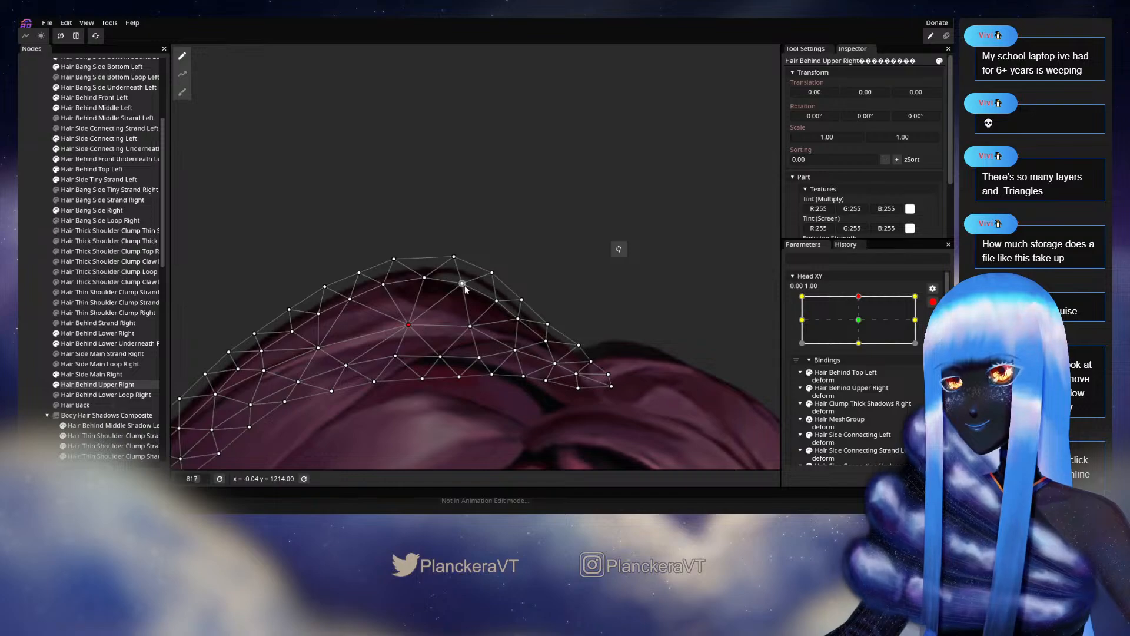
pyautogui.click(524, 298)
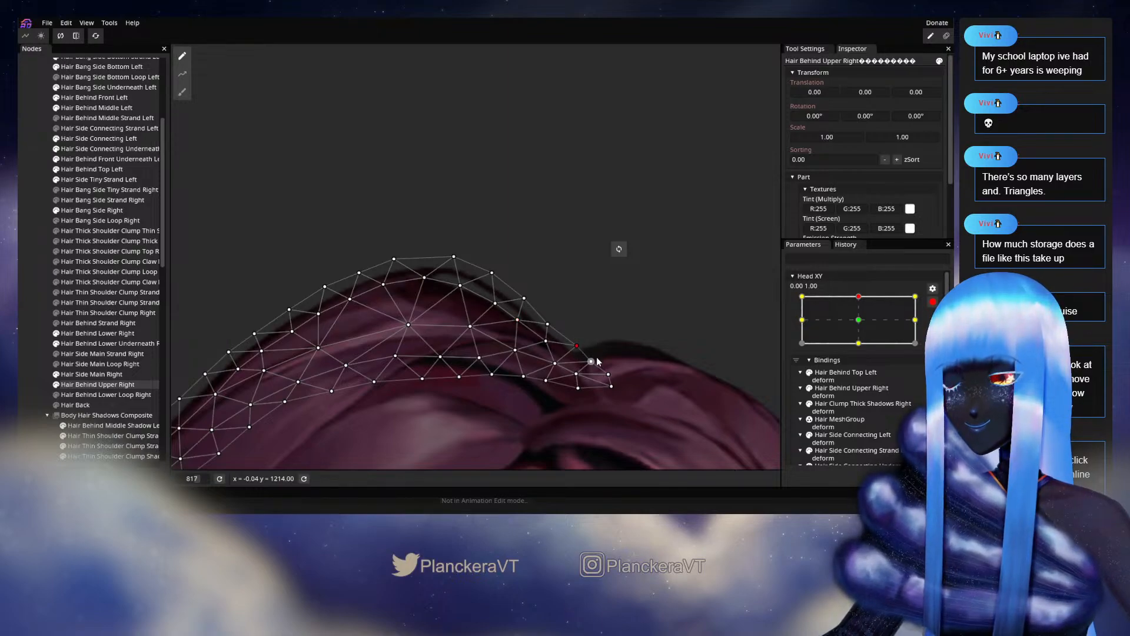
pyautogui.moveTo(591, 361); pyautogui.dragTo(590, 364)
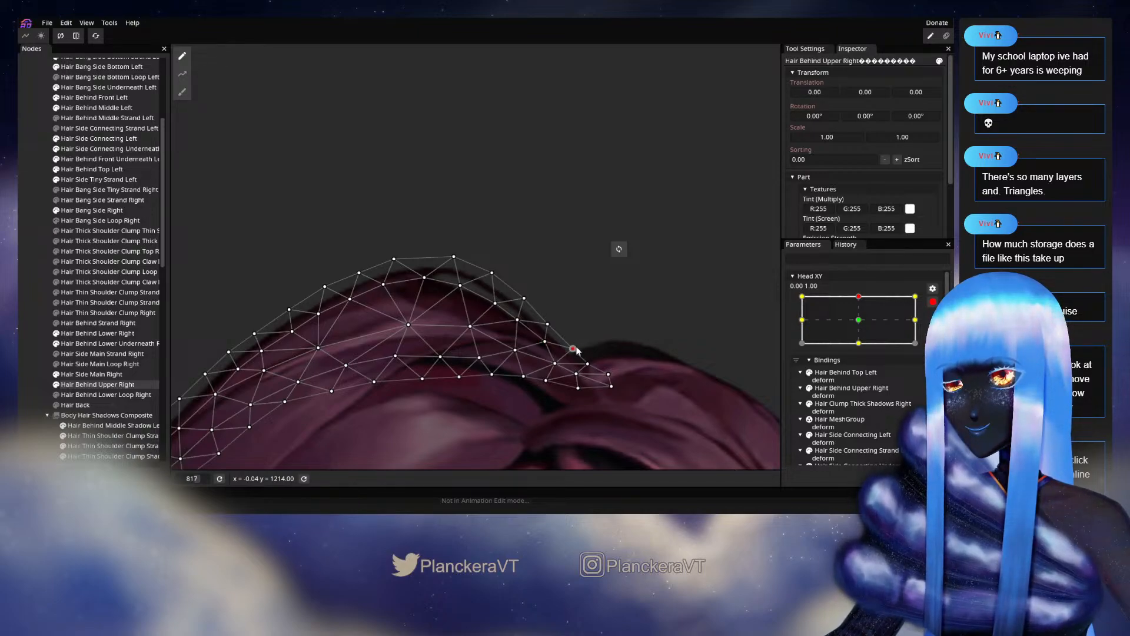
# - Shift the outline vertices just right of the peak slightly outward at Head XY 0.00, 1.00, then deselect Hair Behind Upper Right
pyautogui.moveTo(618, 366); pyautogui.dragTo(612, 328)
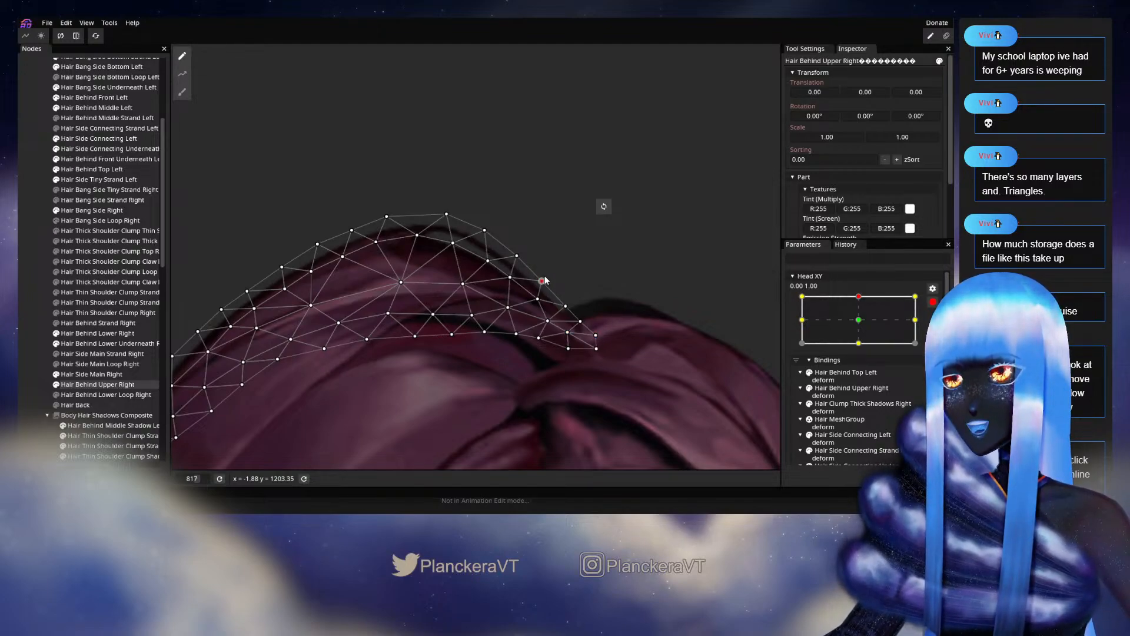
pyautogui.moveTo(545, 279); pyautogui.dragTo(537, 302)
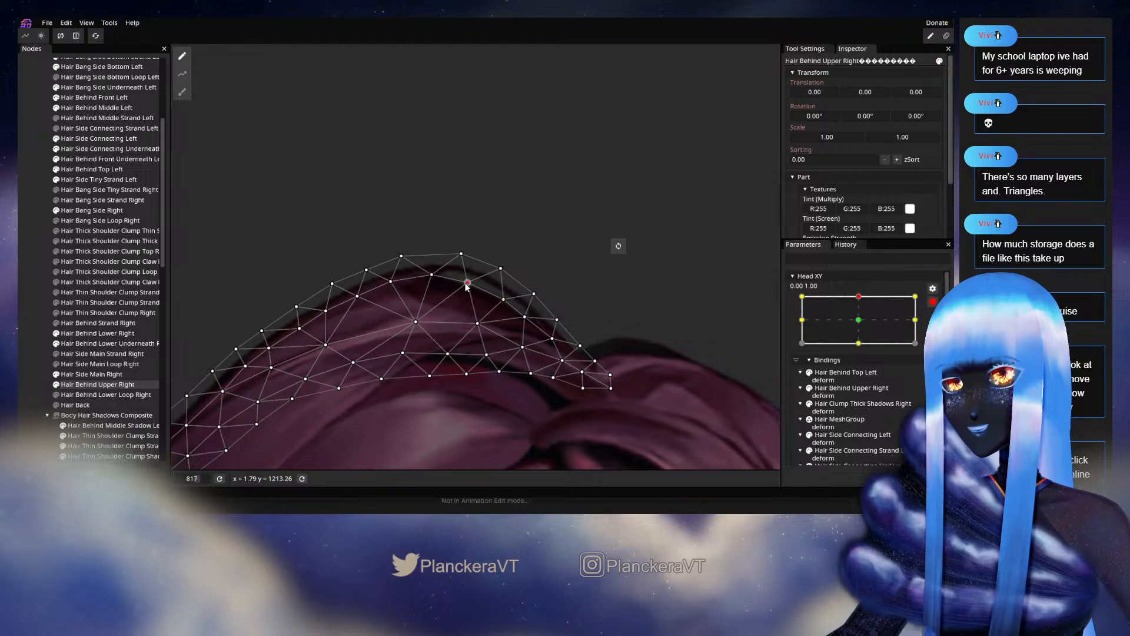
pyautogui.click(471, 331)
pyautogui.scroll(-5, 555, 352)
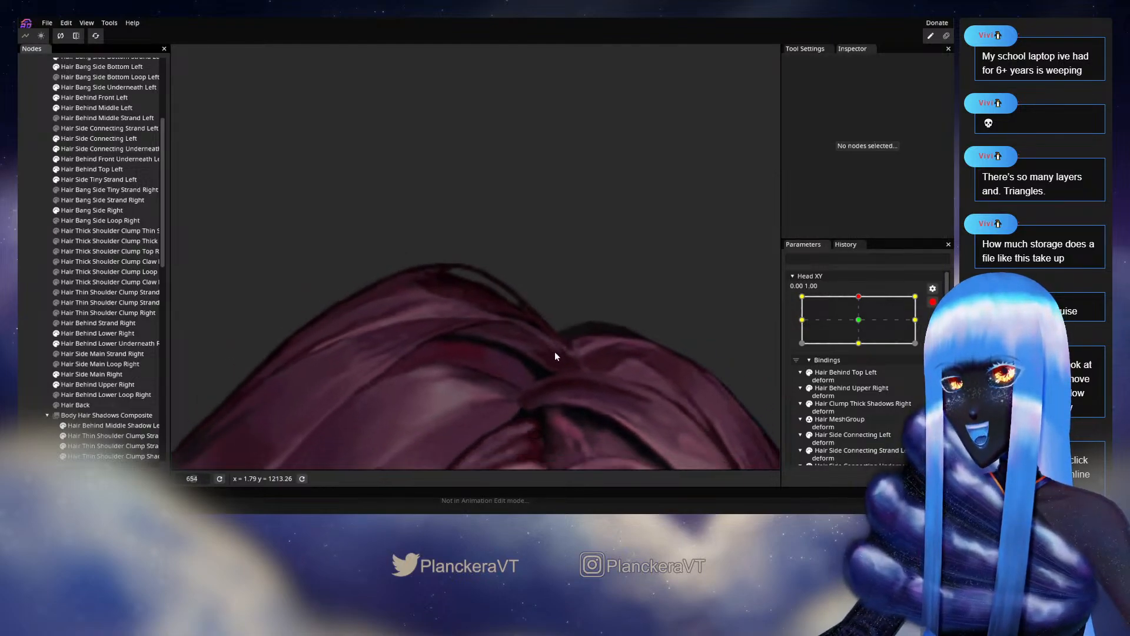
pyautogui.scroll(-4, 560, 361)
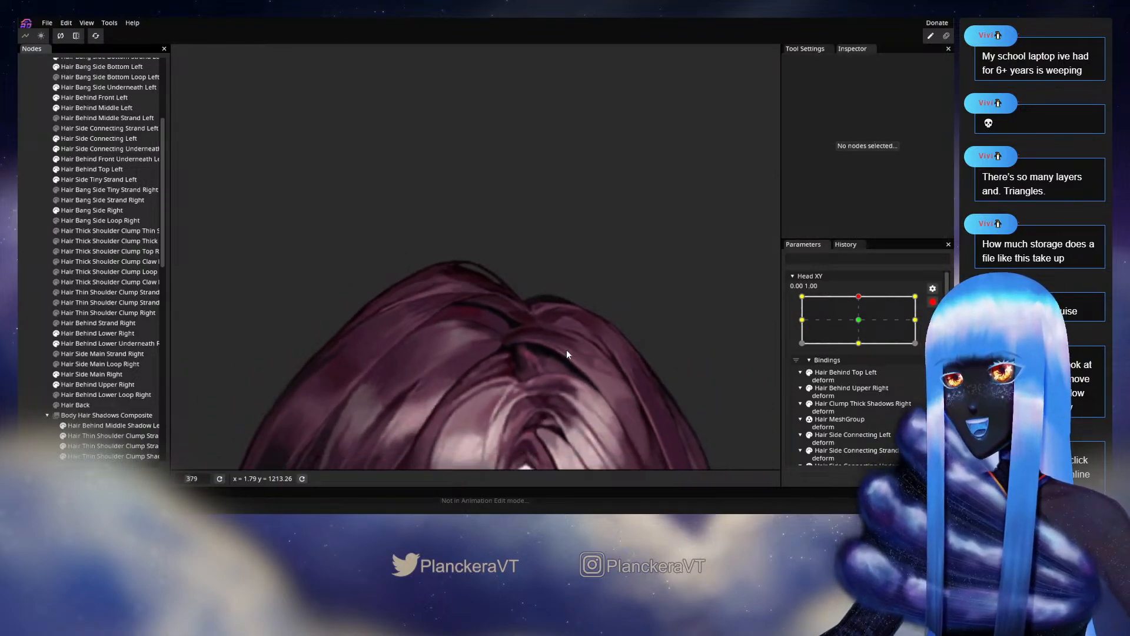
# - Leave keypoint editing and preview the head turn from Head XY 0.00, 1.00, ending at -1.00, 1.00
pyautogui.click(932, 302)
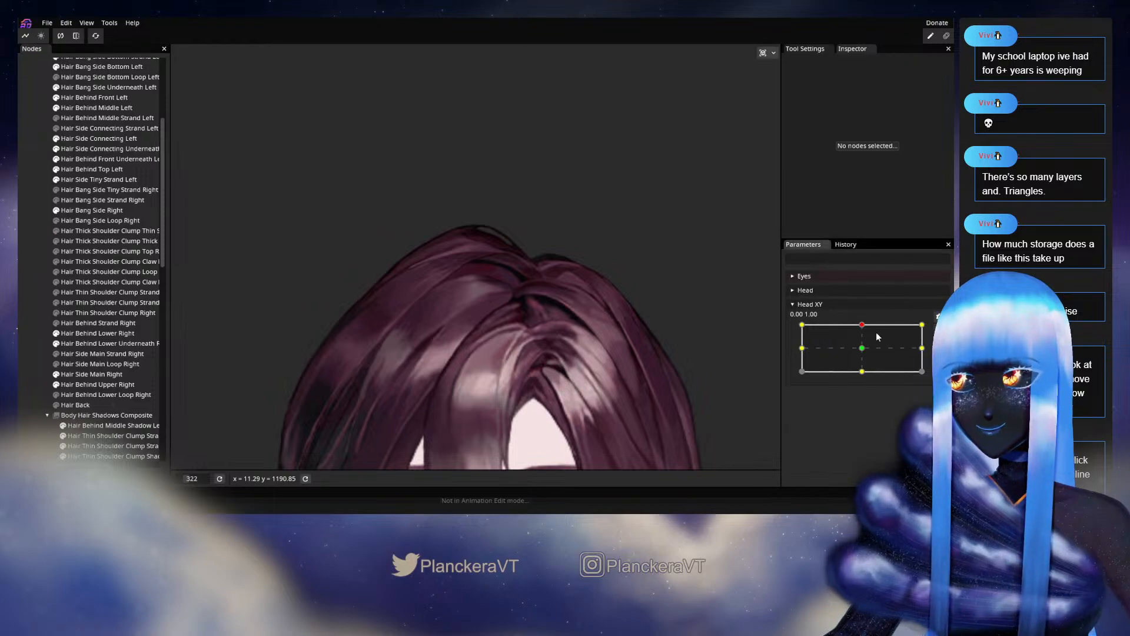
pyautogui.moveTo(861, 331); pyautogui.dragTo(802, 325)
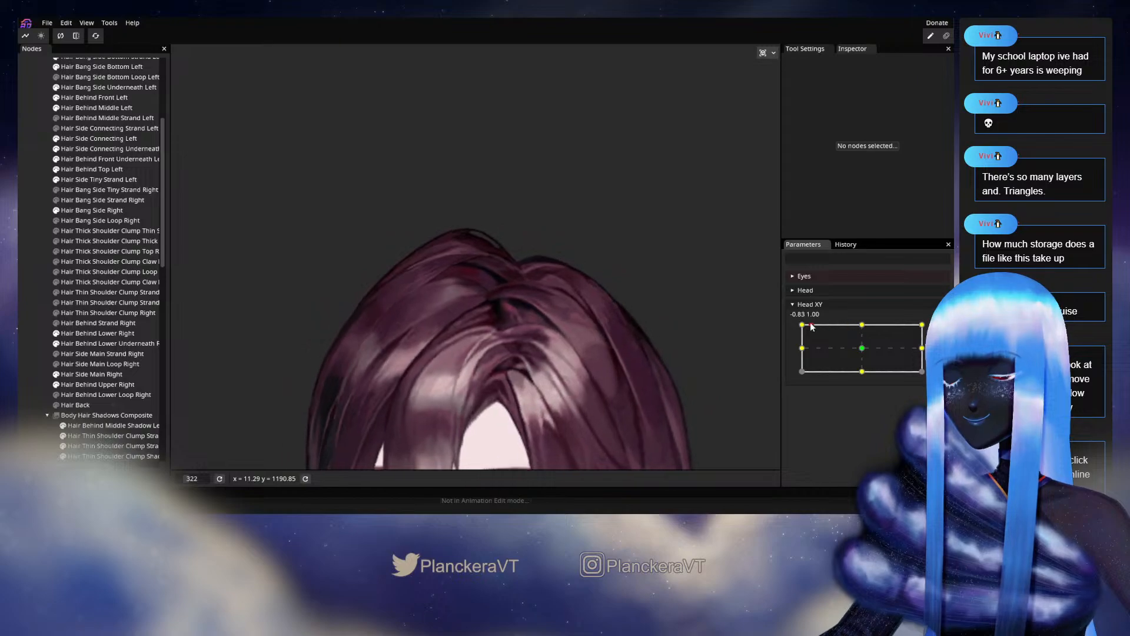
pyautogui.scroll(3, 356, 334)
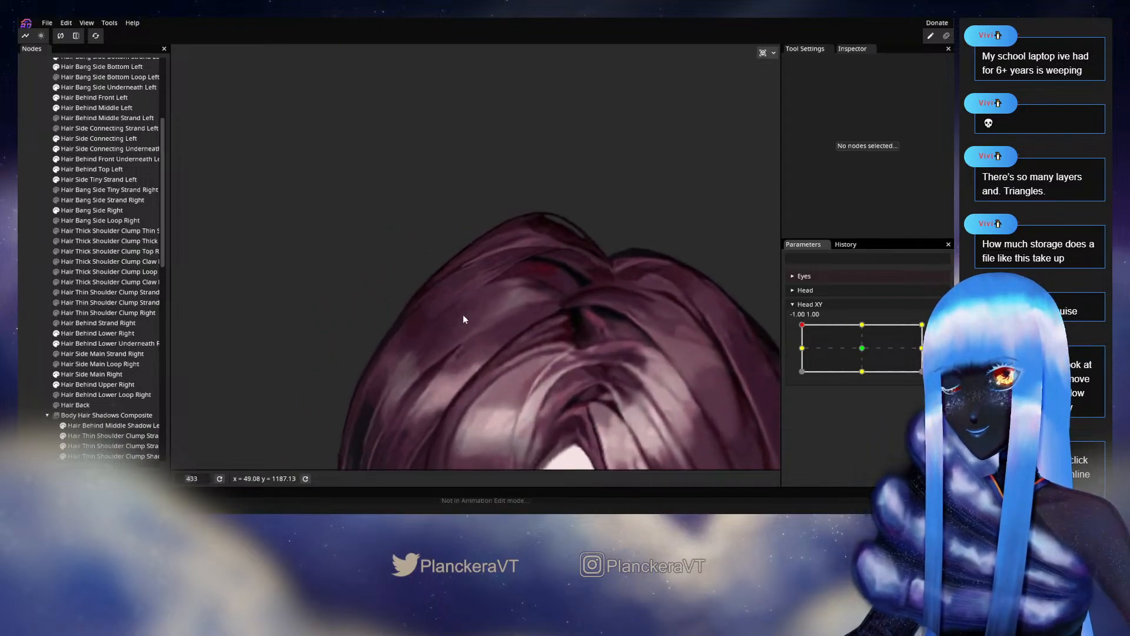
# - Open the Head XY keypoint -1.00, 1.00 and shift Hair Behind Upper Right's outline vertices midway along the left slope up and right
pyautogui.click(128, 384)
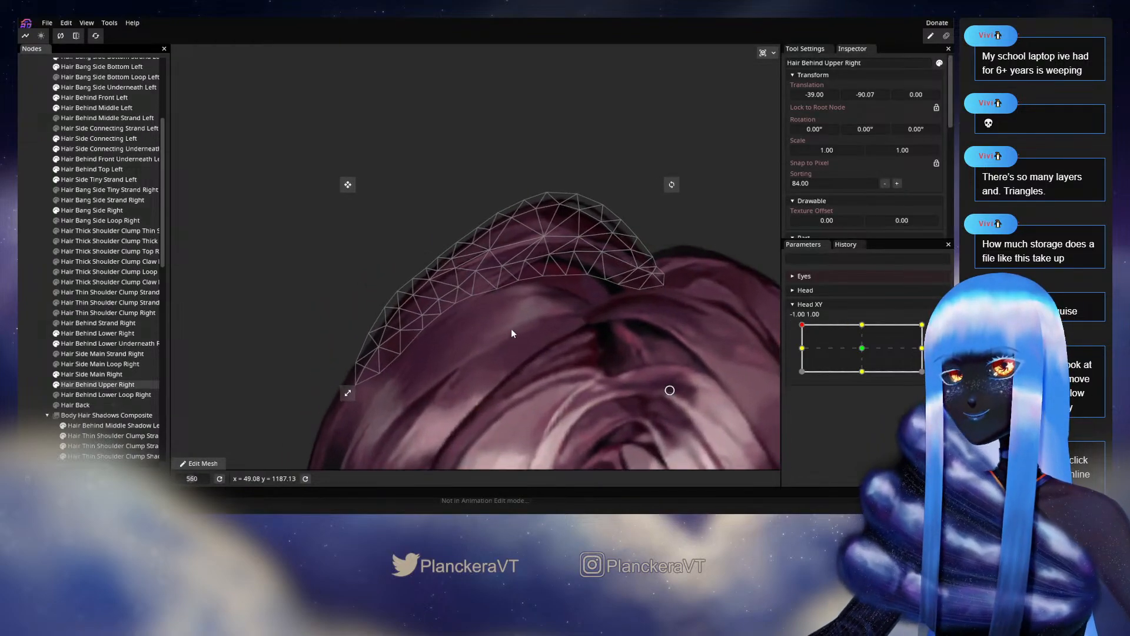
pyautogui.scroll(2, 547, 312)
pyautogui.scroll(1, 595, 307)
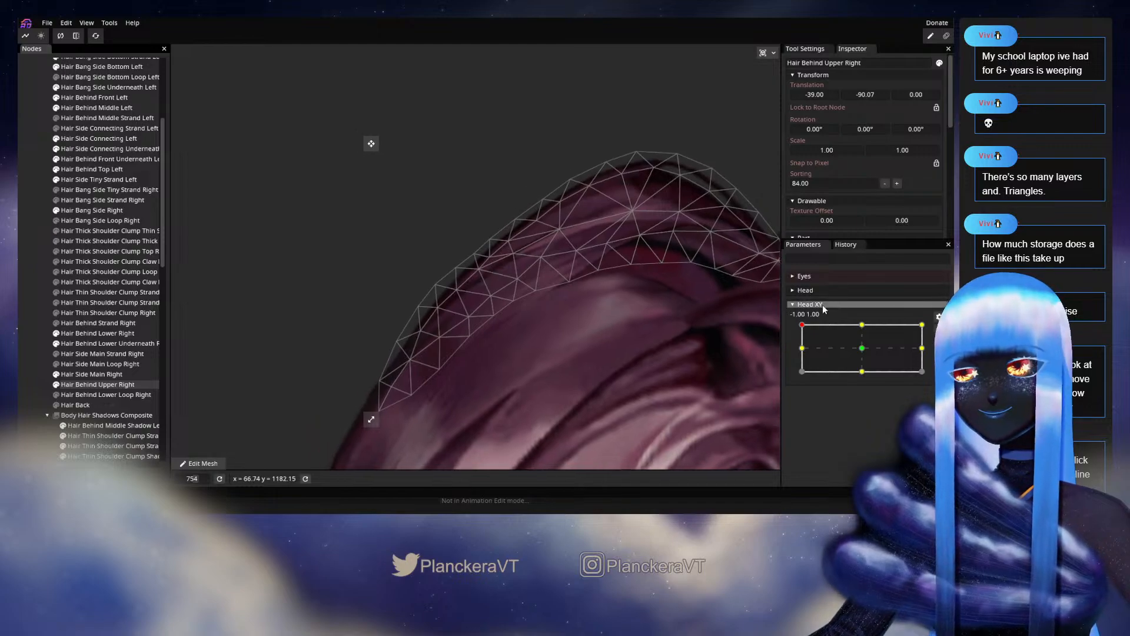
pyautogui.moveTo(803, 326)
pyautogui.mouseDown()
pyautogui.moveTo(863, 322)
pyautogui.moveTo(788, 327)
pyautogui.moveTo(866, 322)
pyautogui.moveTo(789, 321)
pyautogui.mouseUp()
pyautogui.click(199, 463)
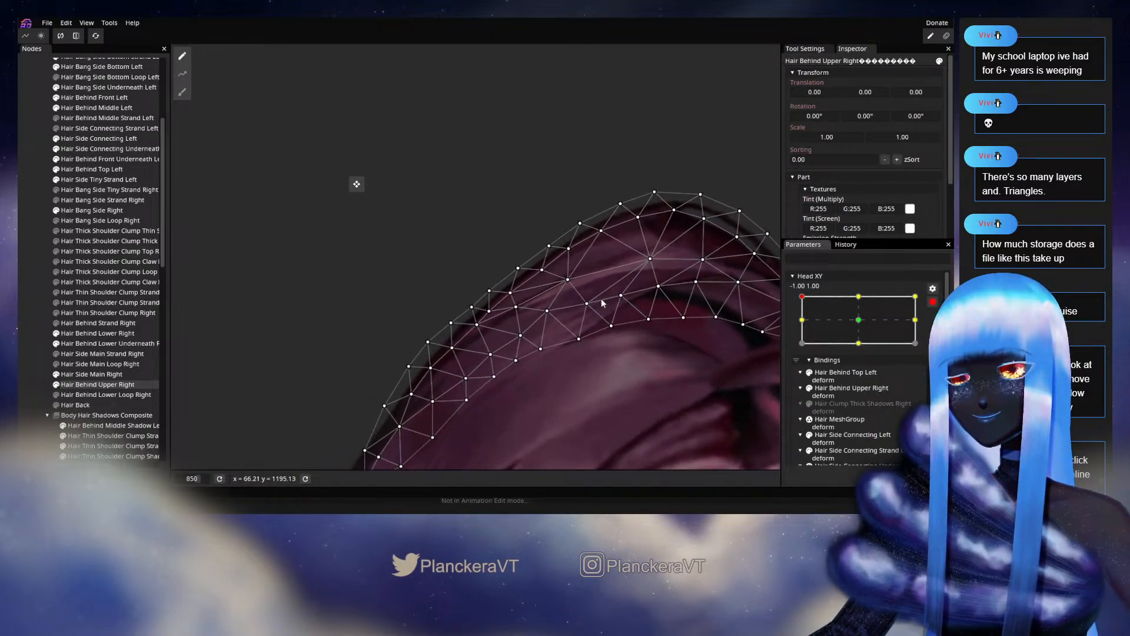
pyautogui.moveTo(576, 248); pyautogui.dragTo(580, 246)
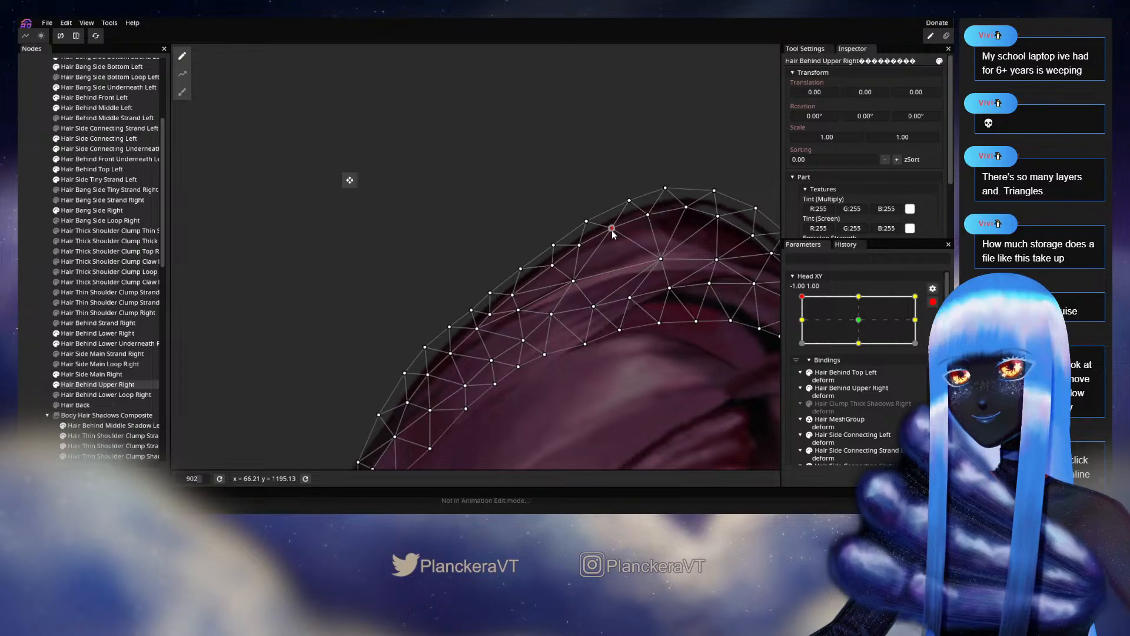
pyautogui.click(553, 265)
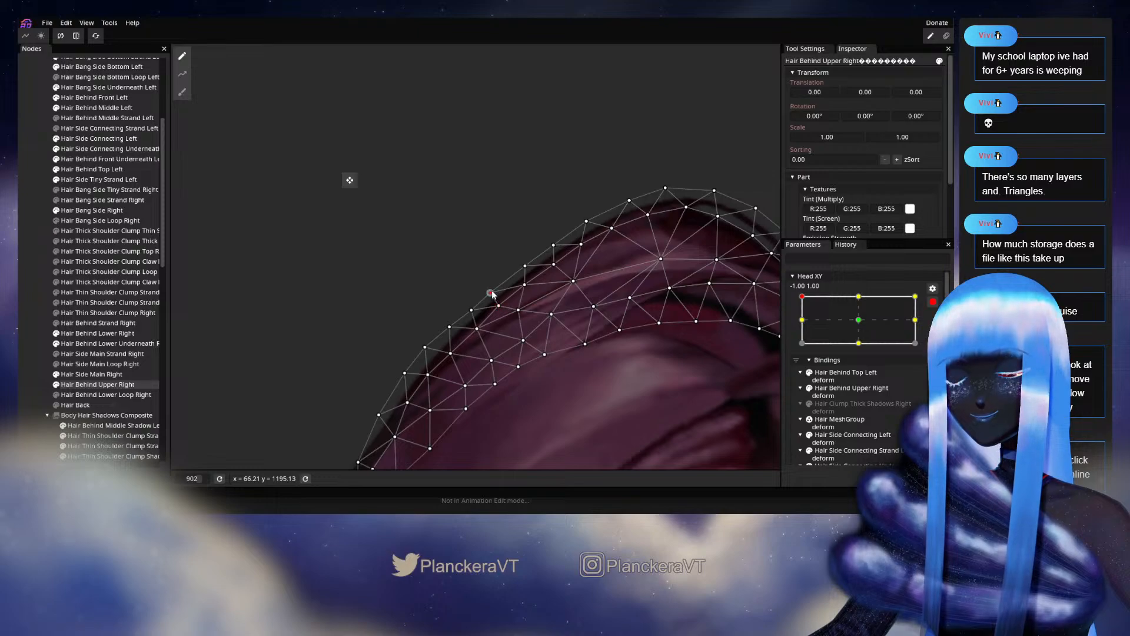
pyautogui.click(451, 325)
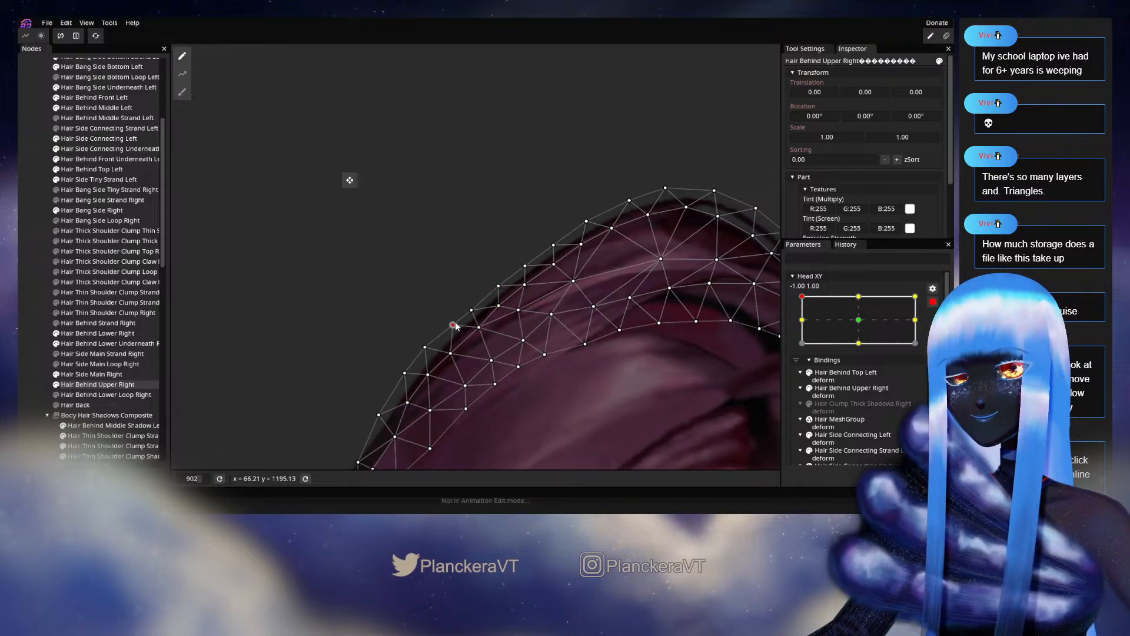
# - Nudge the lower left slope's outline vertices and the neighbouring inner vertex at Head XY -1.00, 1.00, then deselect the mesh
pyautogui.moveTo(454, 354); pyautogui.dragTo(500, 294)
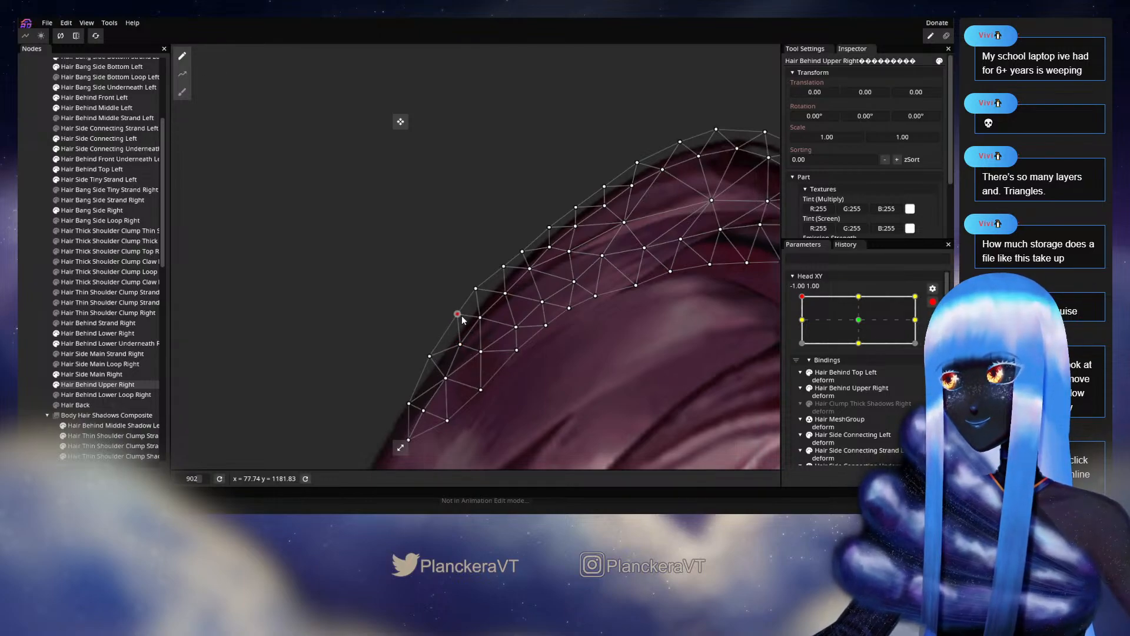
pyautogui.click(479, 288)
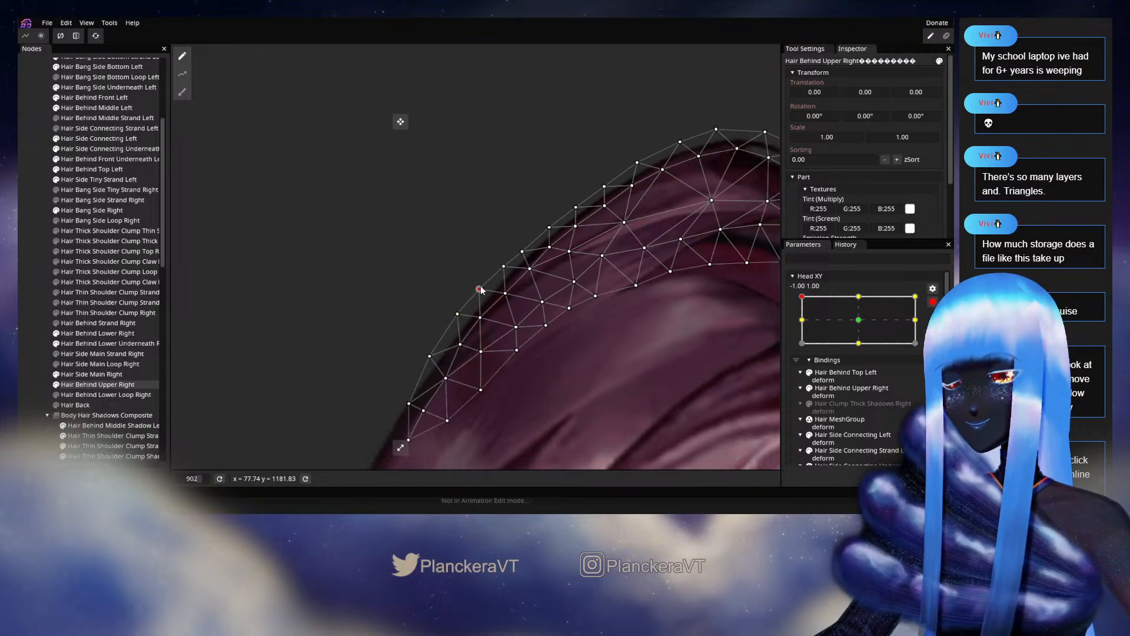
pyautogui.click(531, 269)
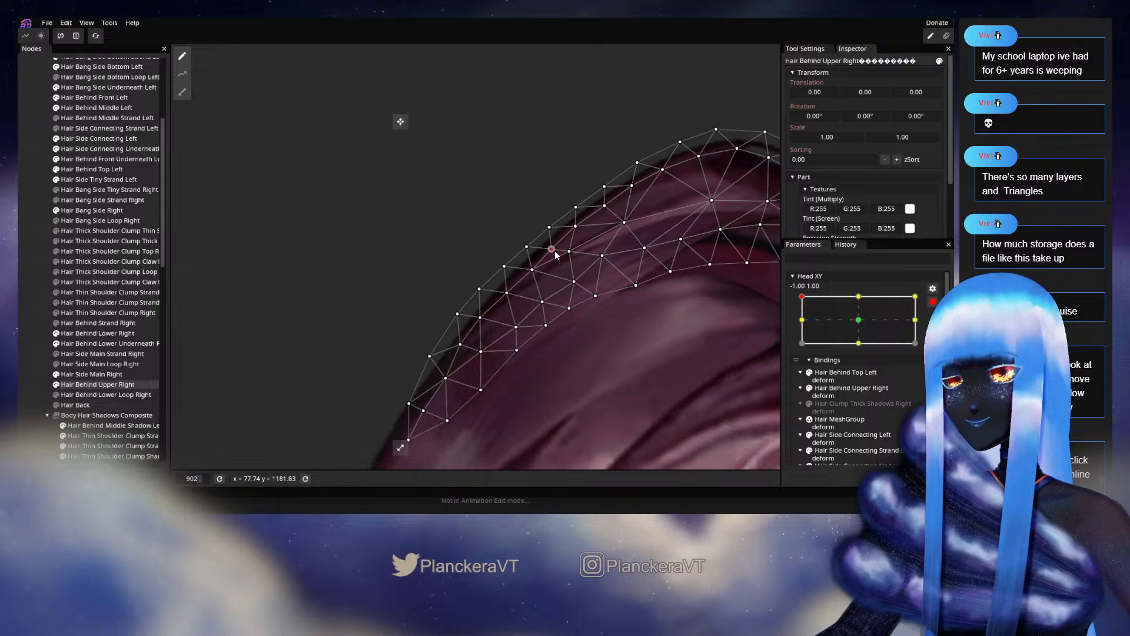
pyautogui.click(604, 306)
pyautogui.scroll(-5, 608, 308)
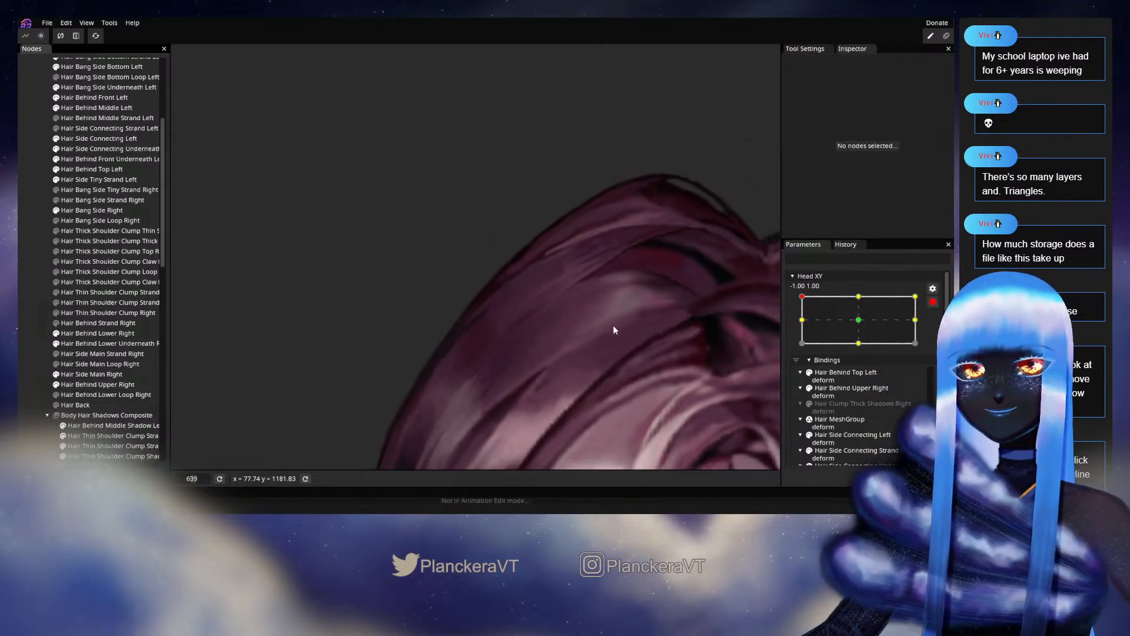
# - Leave keypoint editing and preview the head turn around Head XY -1.00, 1.00
pyautogui.scroll(-4, 651, 294)
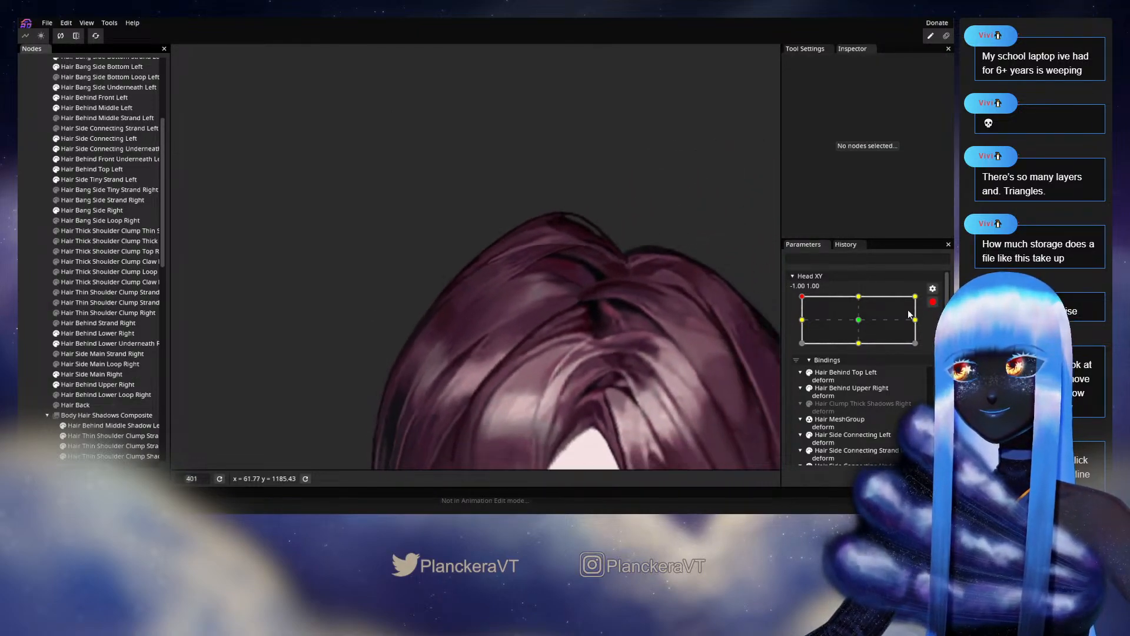
pyautogui.scroll(2, 866, 315)
pyautogui.moveTo(802, 325)
pyautogui.mouseDown()
pyautogui.moveTo(861, 313)
pyautogui.moveTo(800, 318)
pyautogui.mouseUp()
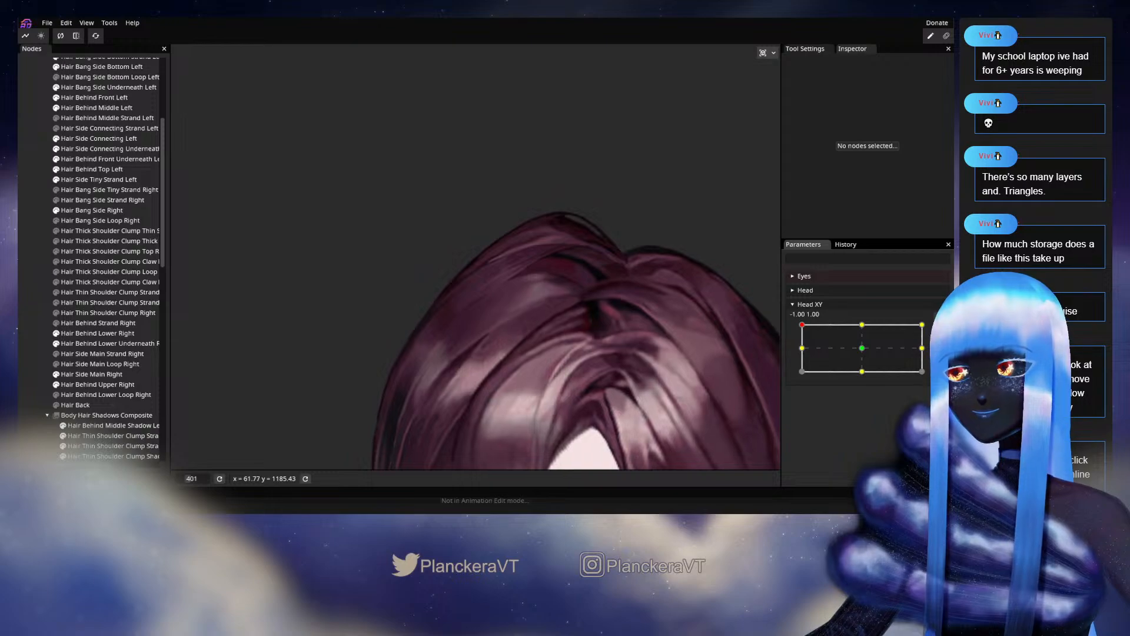
# - Return to editing the Head XY keypoint -1.00, 1.00 and save the model
pyautogui.scroll(3, 465, 326)
pyautogui.scroll(5, 514, 308)
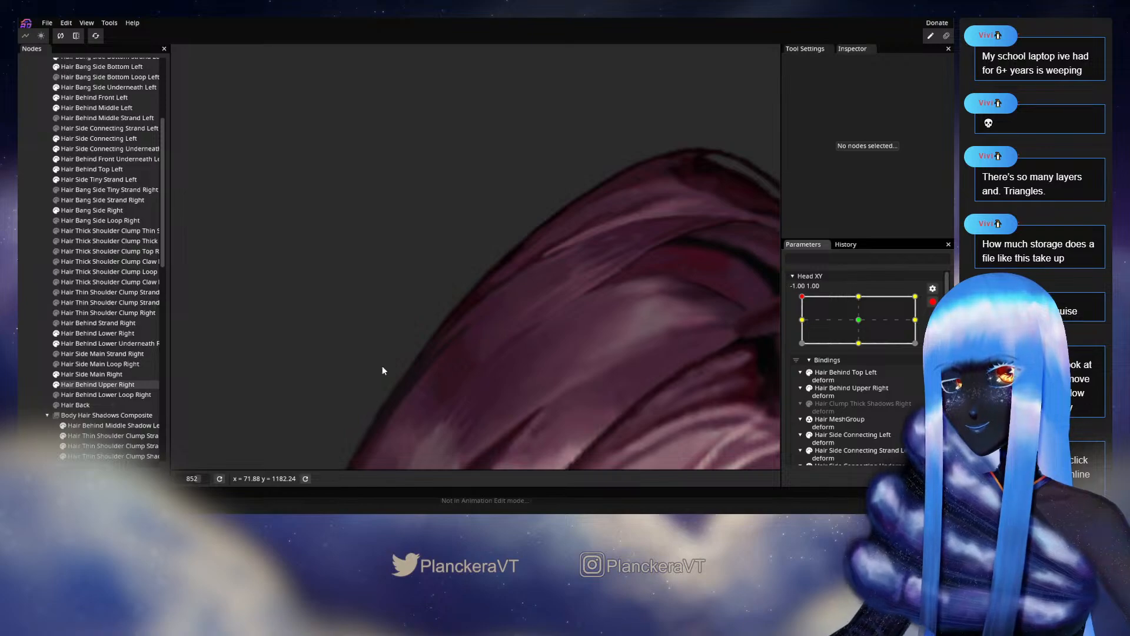
pyautogui.scroll(2, 427, 366)
pyautogui.hotkey('ctrl', 's')
# - Nudge Hair Behind Upper Right's outline and neighbouring inner vertices midway along the left slope at Head XY -1.00, 1.00, then deselect the mesh
pyautogui.click(107, 386)
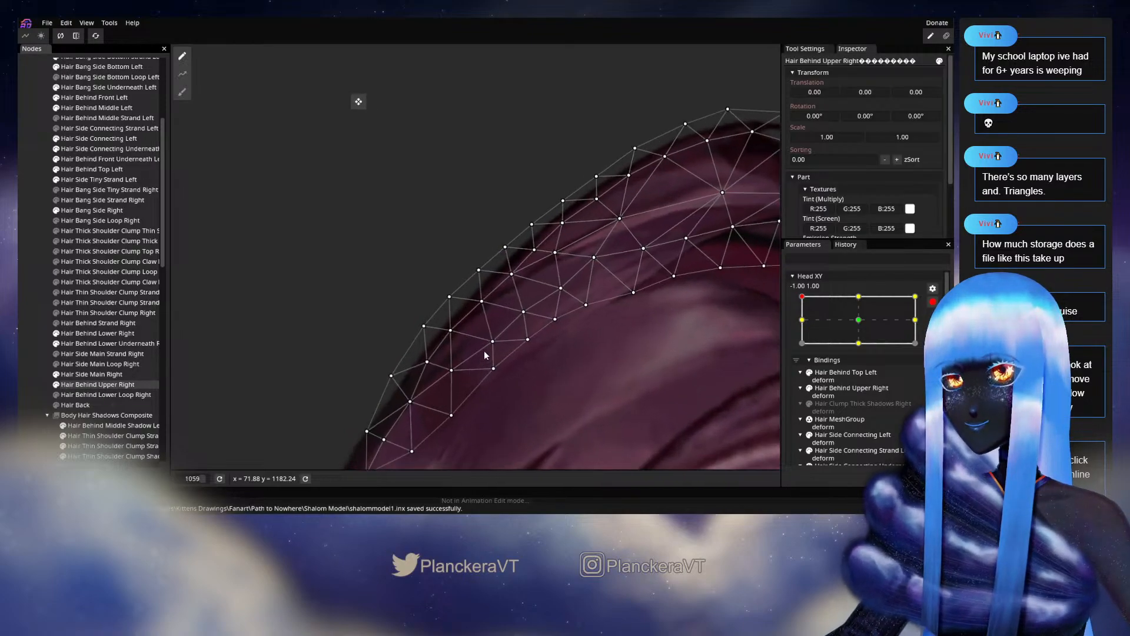
pyautogui.scroll(1, 485, 355)
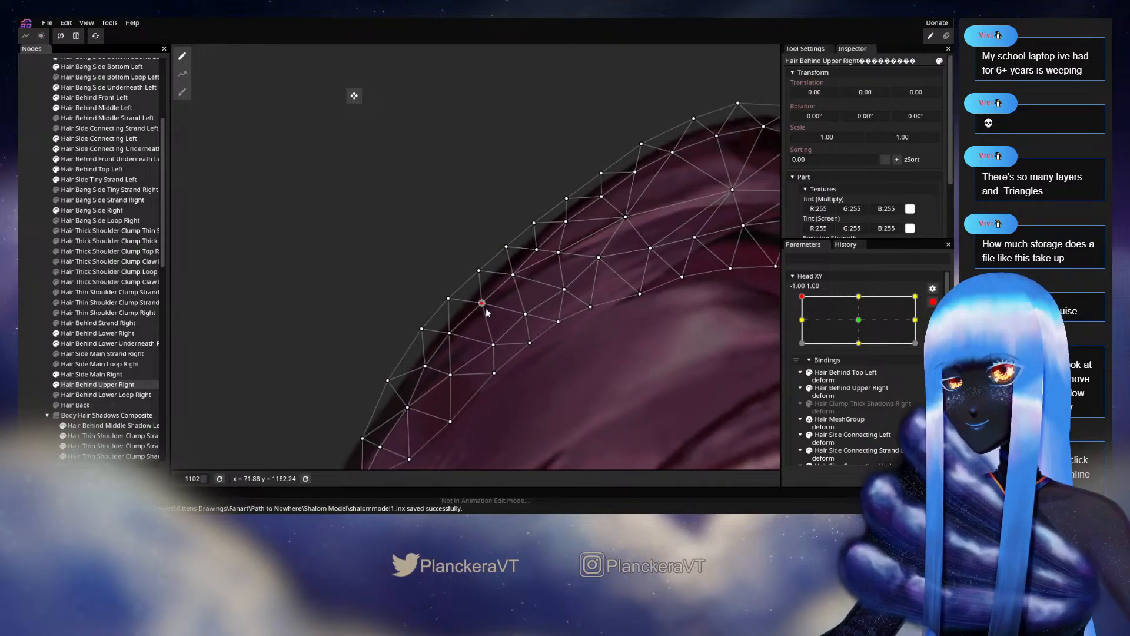
pyautogui.click(449, 334)
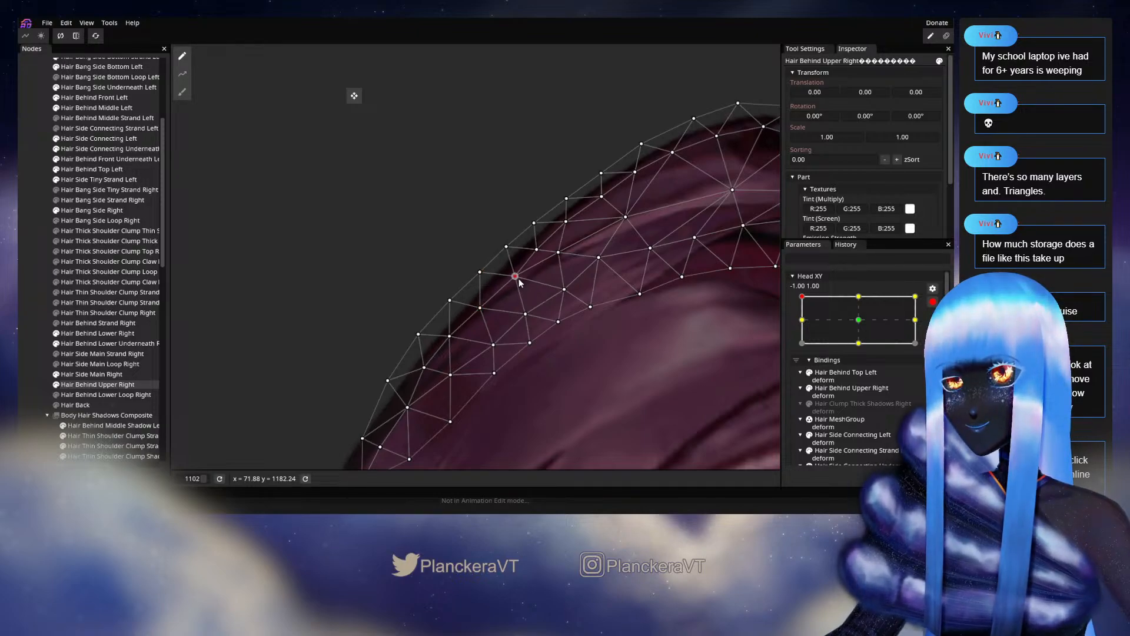
pyautogui.scroll(-3, 519, 283)
pyautogui.click(436, 345)
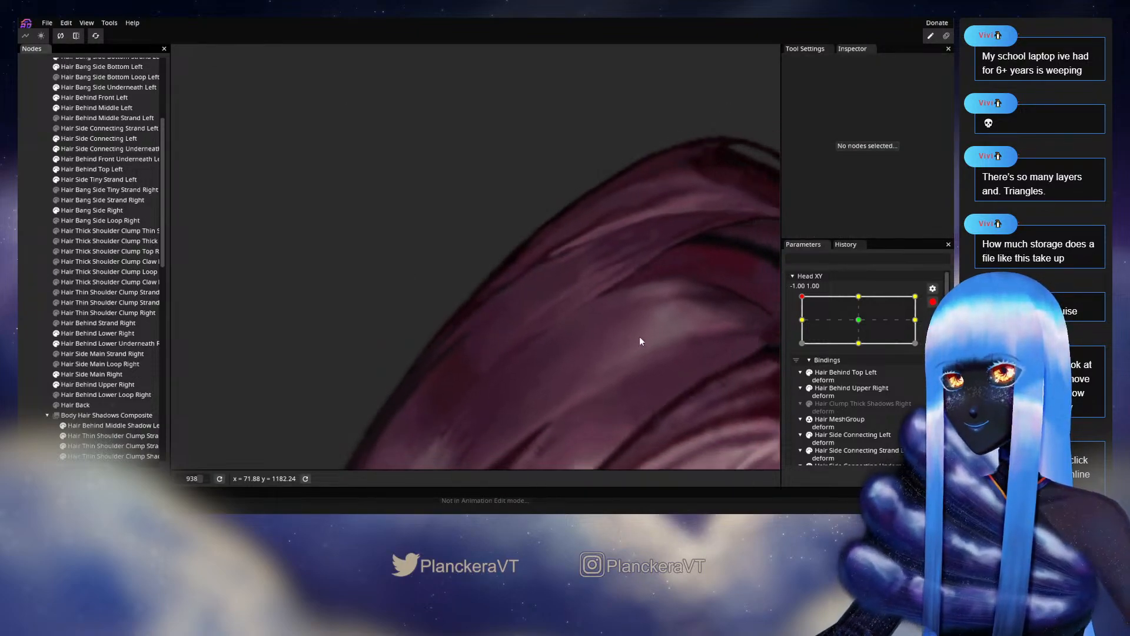
# - Leave keypoint editing and check the full head and hair in a head-turn preview, ending at Head XY -1.00, 1.00
pyautogui.scroll(-5, 650, 323)
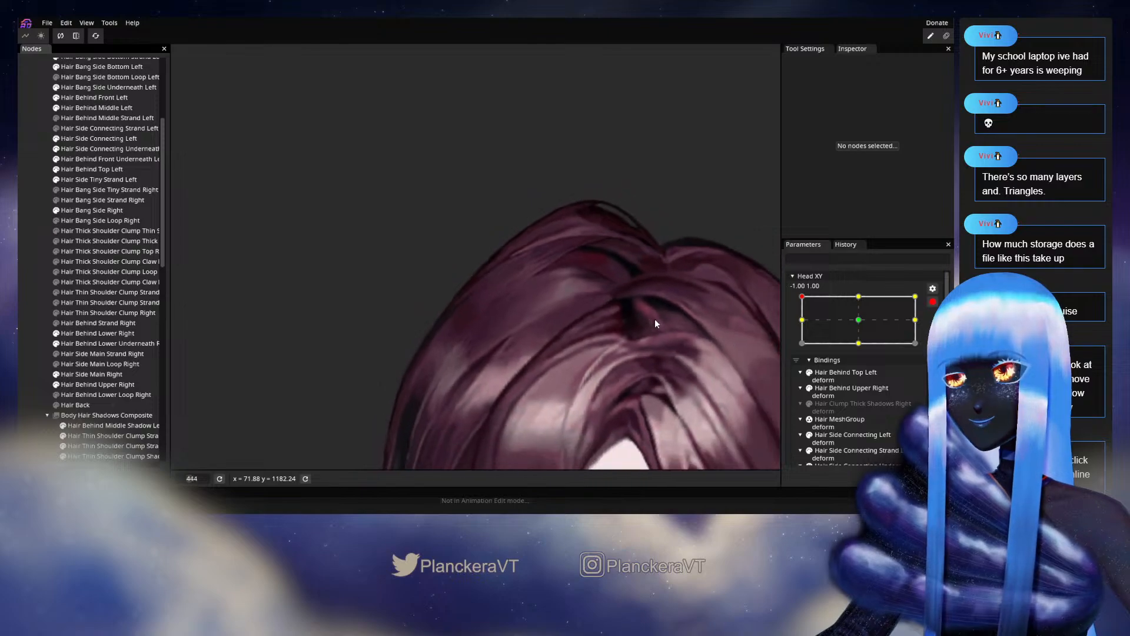
pyautogui.scroll(-2, 655, 317)
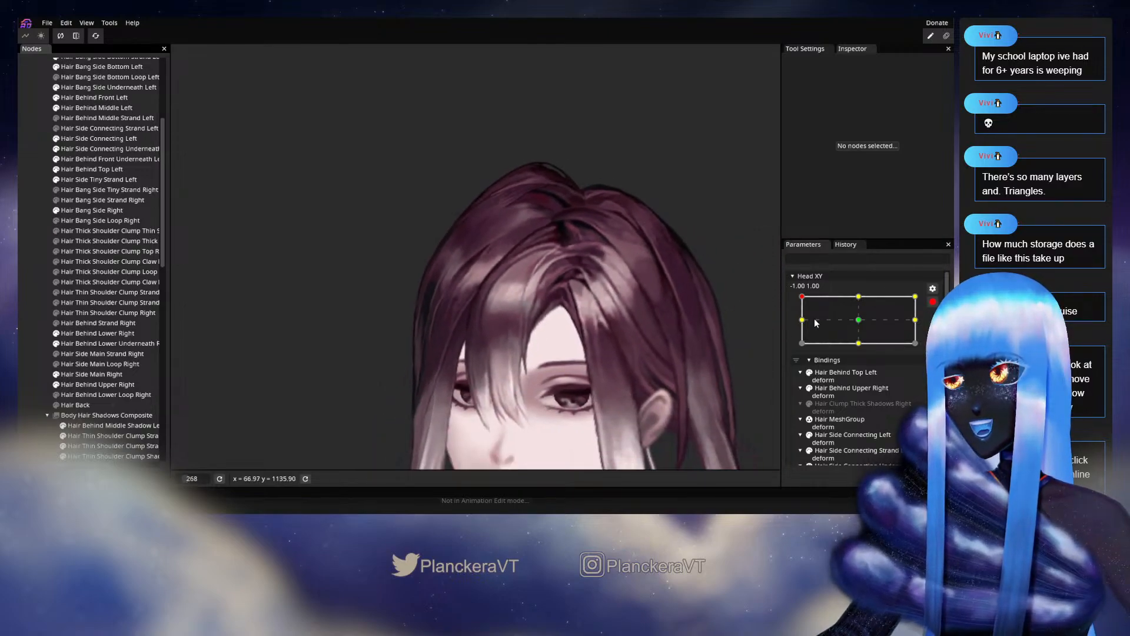
pyautogui.click(933, 302)
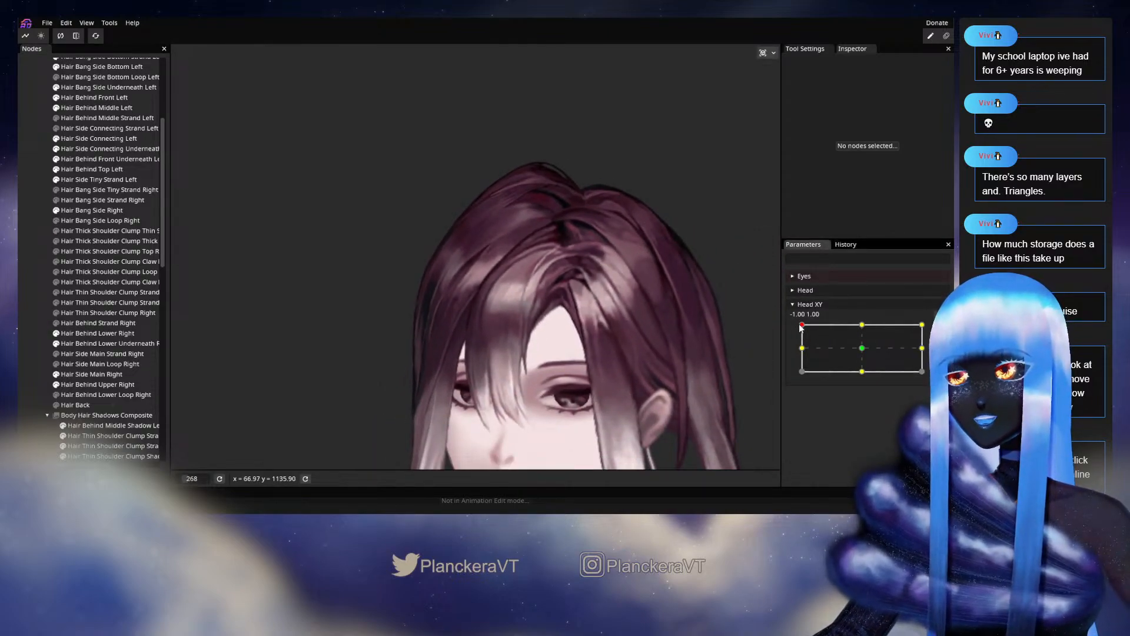
pyautogui.moveTo(801, 326)
pyautogui.mouseDown()
pyautogui.moveTo(866, 322)
pyautogui.moveTo(802, 325)
pyautogui.mouseUp()
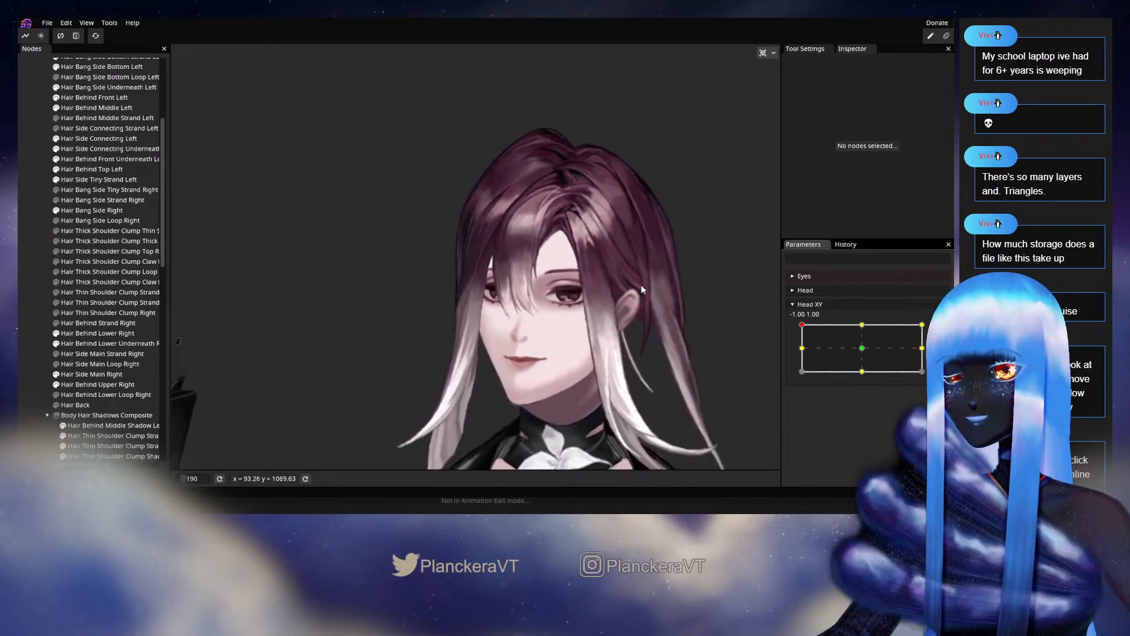
pyautogui.moveTo(801, 325); pyautogui.dragTo(739, 310)
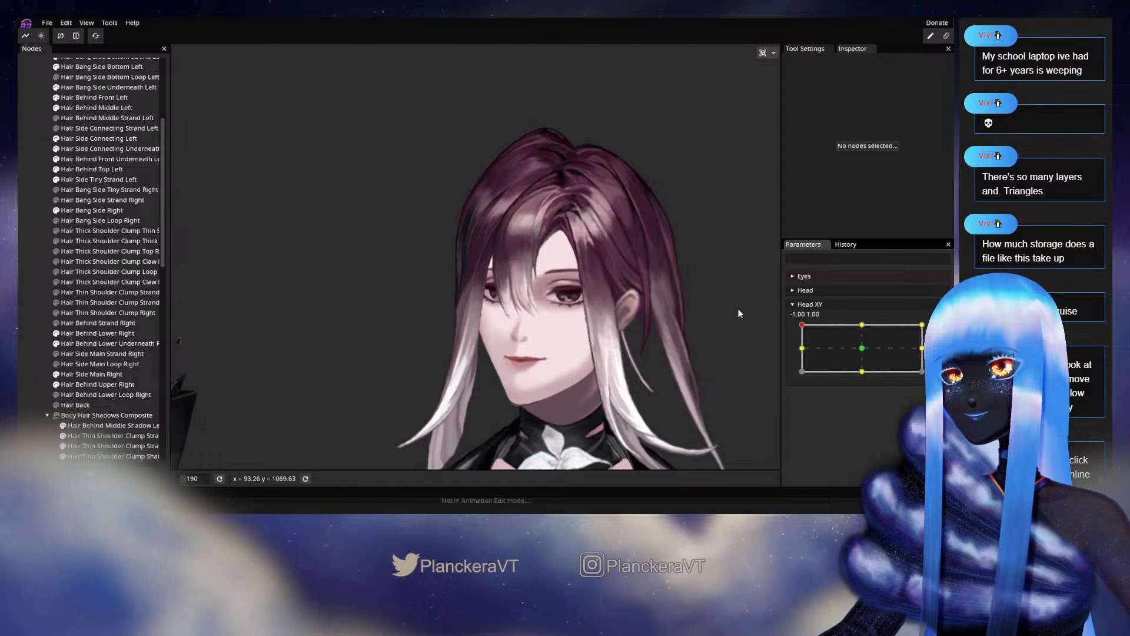
# - Reopen the Head XY keypoint -1.00, 1.00, shift Hair Behind Lower Right's outer and inner vertices along the upper left bend, and deselect it
pyautogui.scroll(2, 535, 327)
pyautogui.scroll(3, 550, 313)
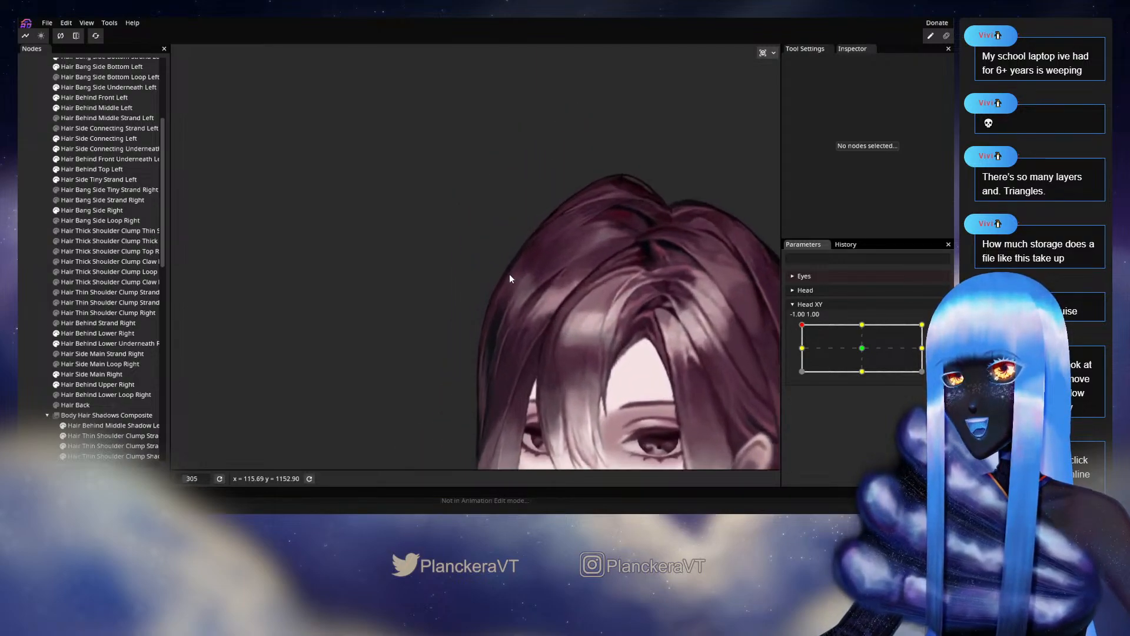
pyautogui.scroll(4, 530, 290)
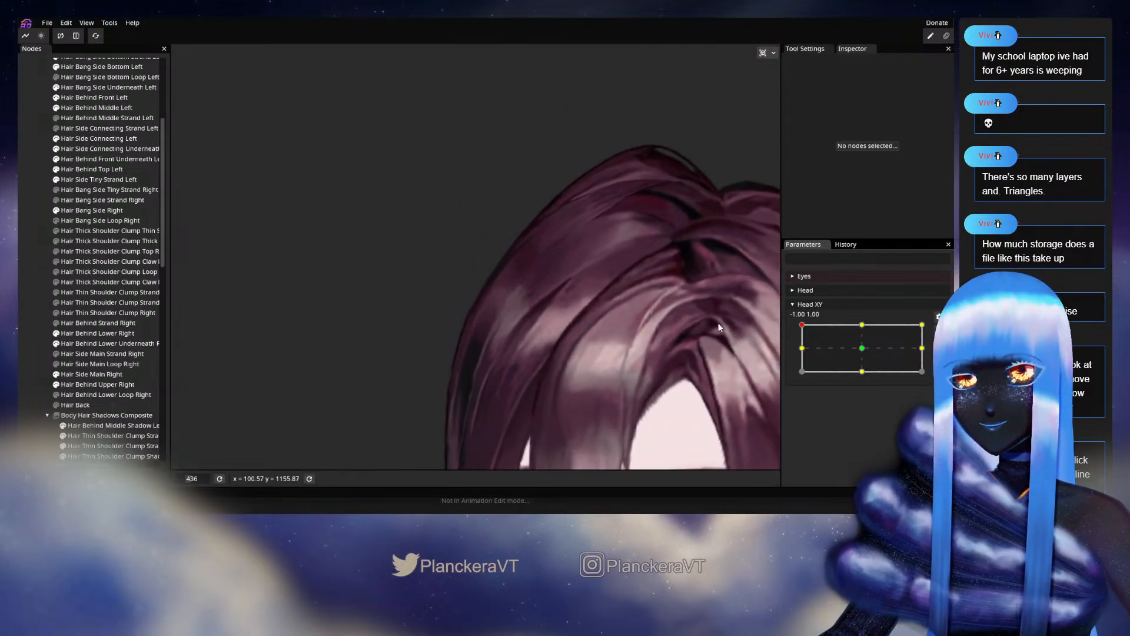
pyautogui.click(940, 331)
pyautogui.scroll(2, 592, 324)
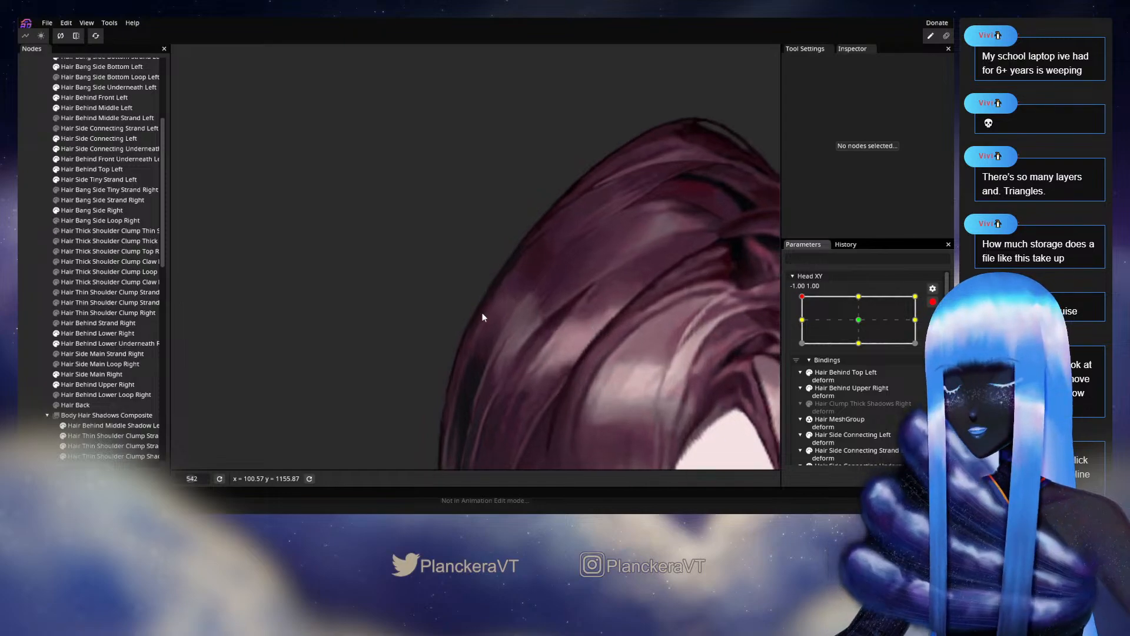
pyautogui.click(88, 332)
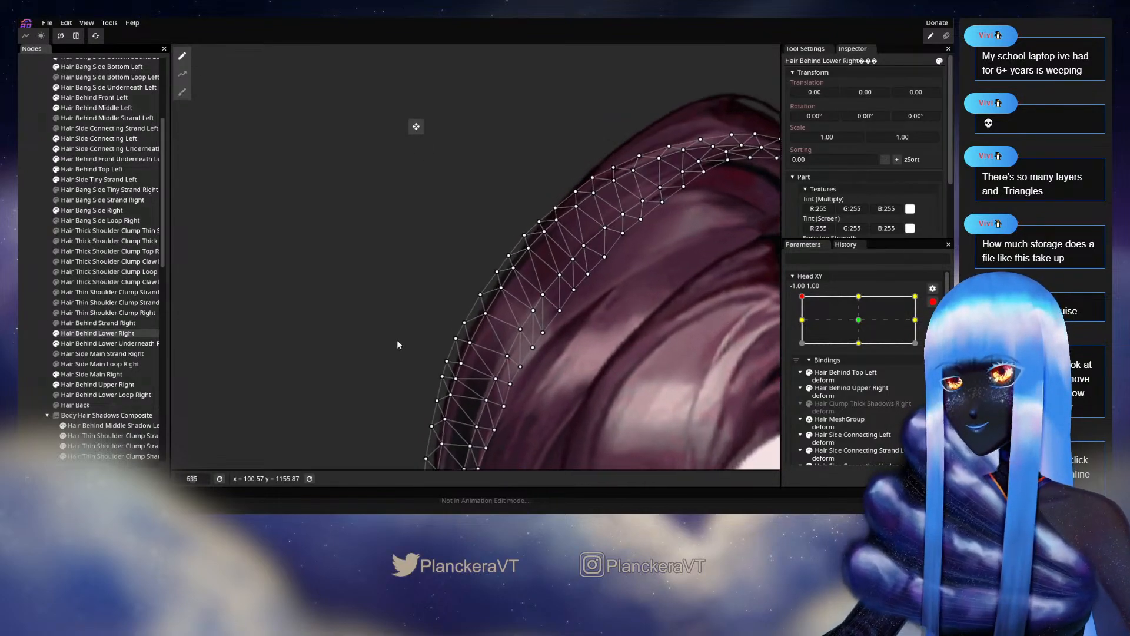
pyautogui.scroll(2, 492, 291)
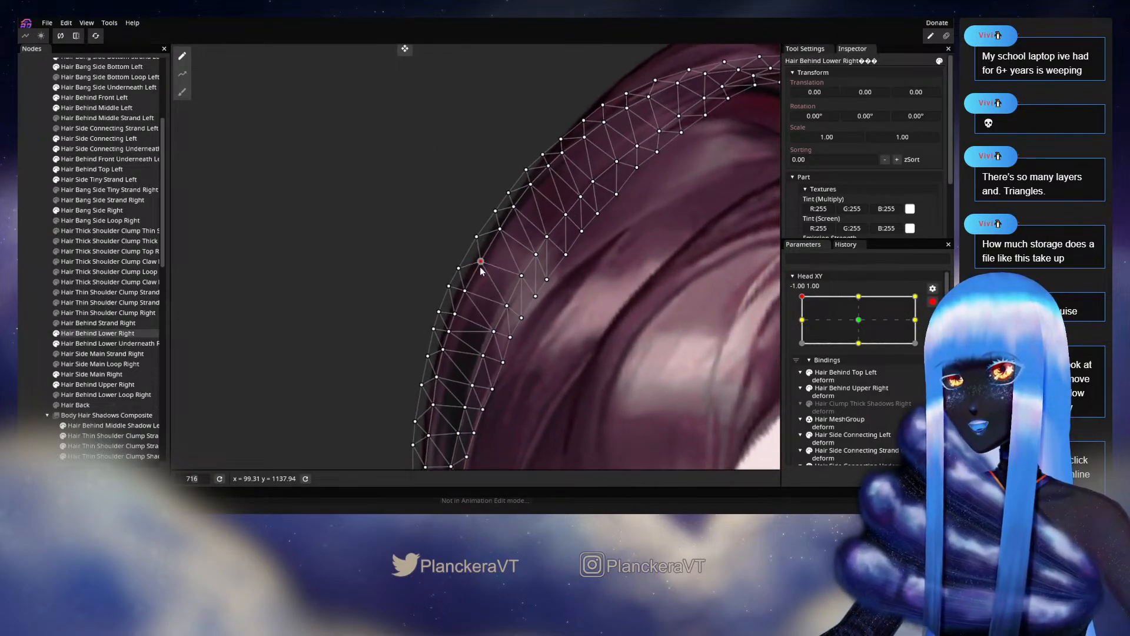
pyautogui.click(496, 238)
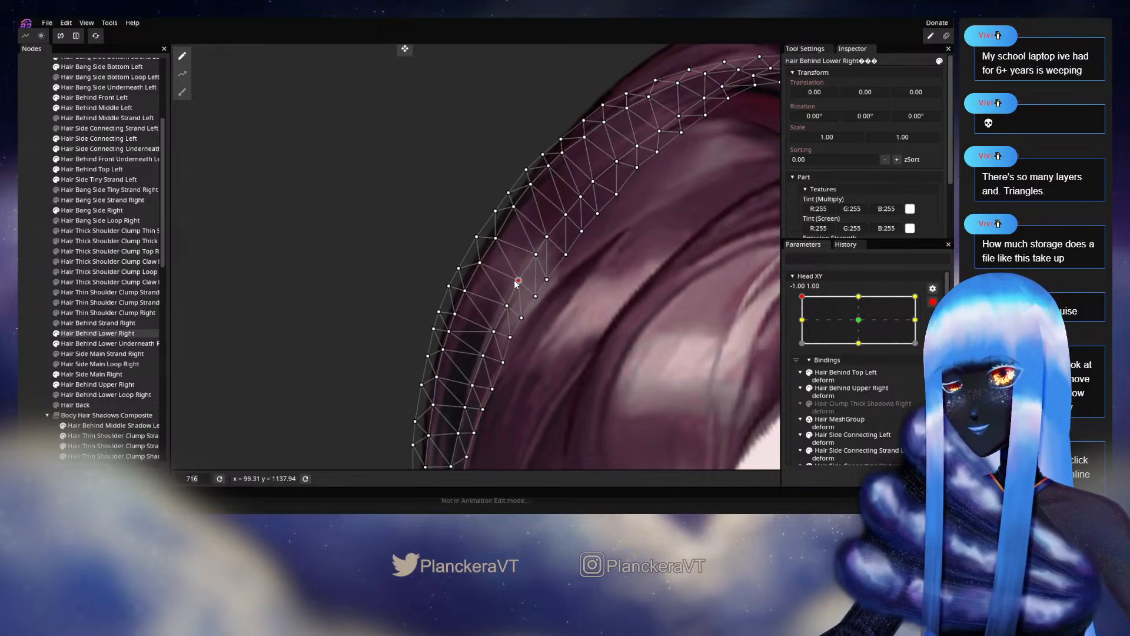
pyautogui.moveTo(534, 256); pyautogui.dragTo(526, 266)
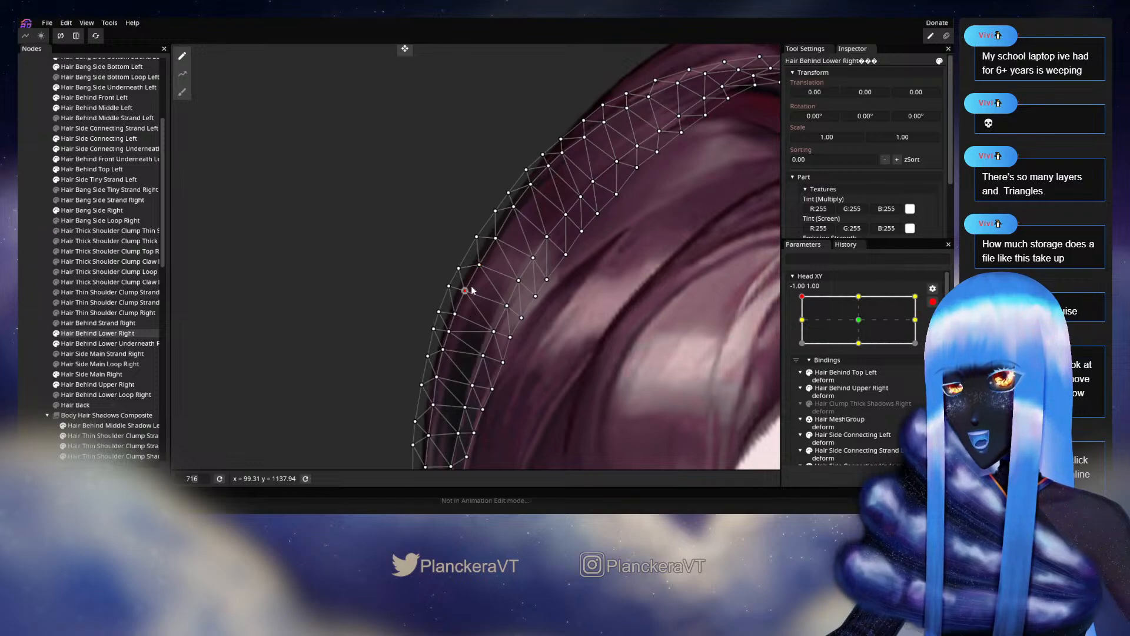
pyautogui.moveTo(532, 233); pyautogui.dragTo(511, 294)
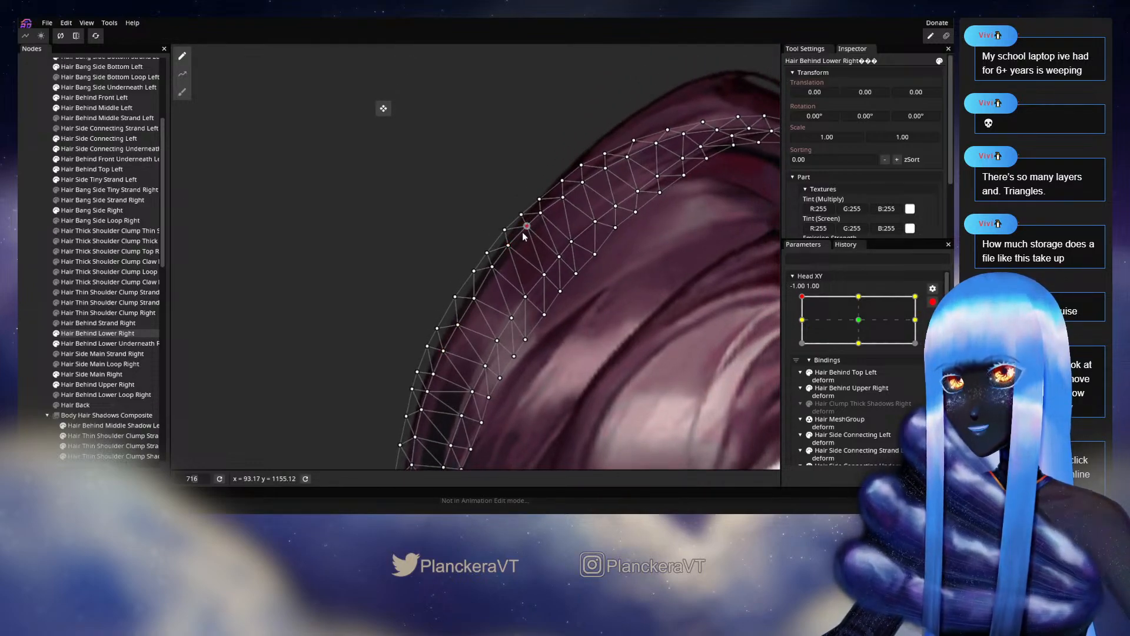
pyautogui.click(434, 239)
# - Leave keypoint editing and preview the hair between Head XY -1.00, 1.00 and the upward-centred pose
pyautogui.scroll(-5, 577, 330)
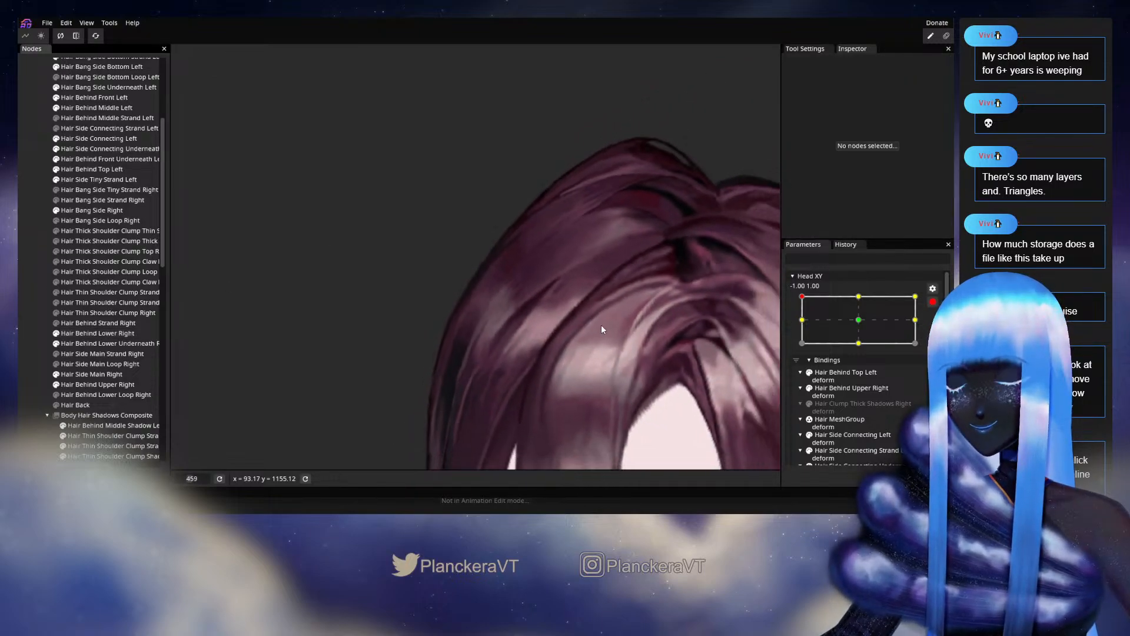
pyautogui.scroll(-2, 602, 324)
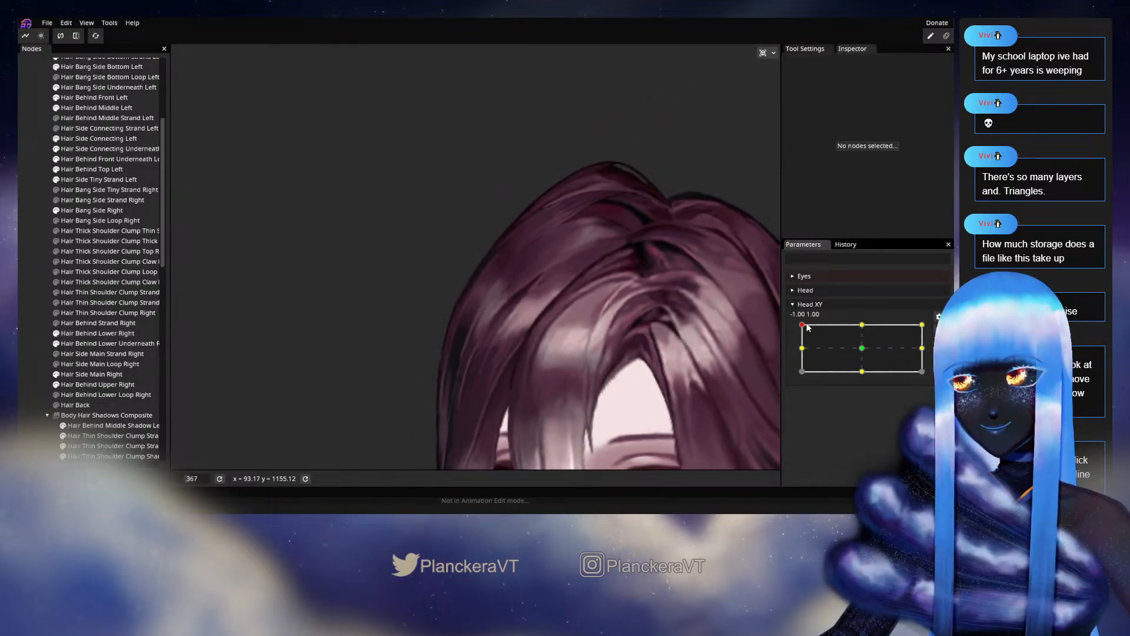
pyautogui.moveTo(806, 327); pyautogui.dragTo(857, 310)
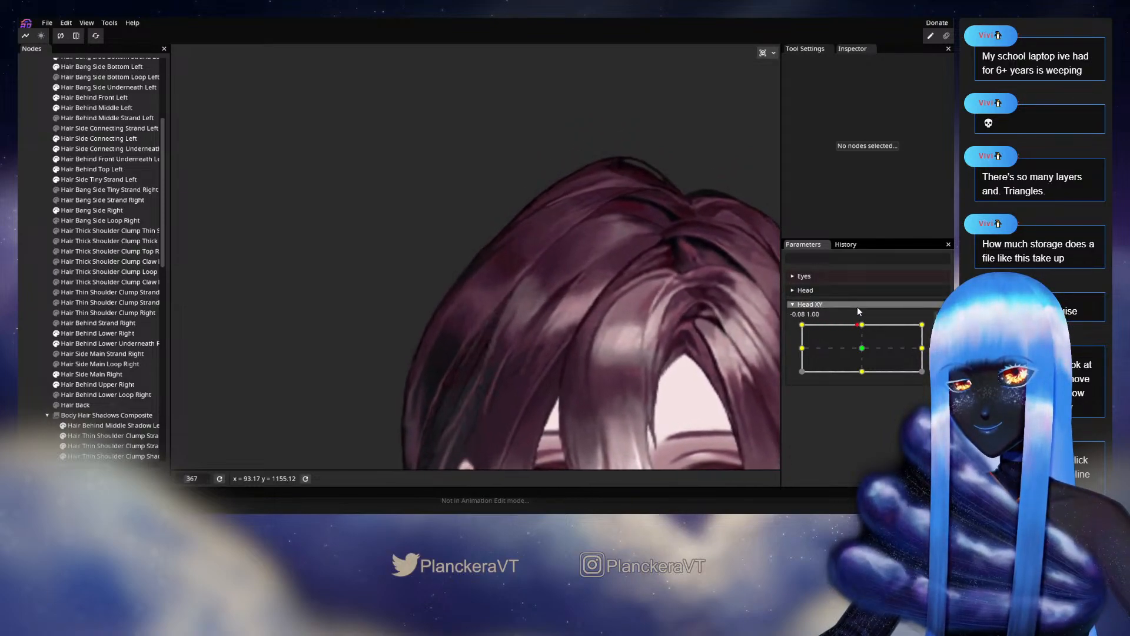
# - Nudge Hair Behind Lower Right's vertices just inside the upper left outline and one inner vertex at Head XY -1.00, 1.00, then deselect the mesh
pyautogui.click(933, 330)
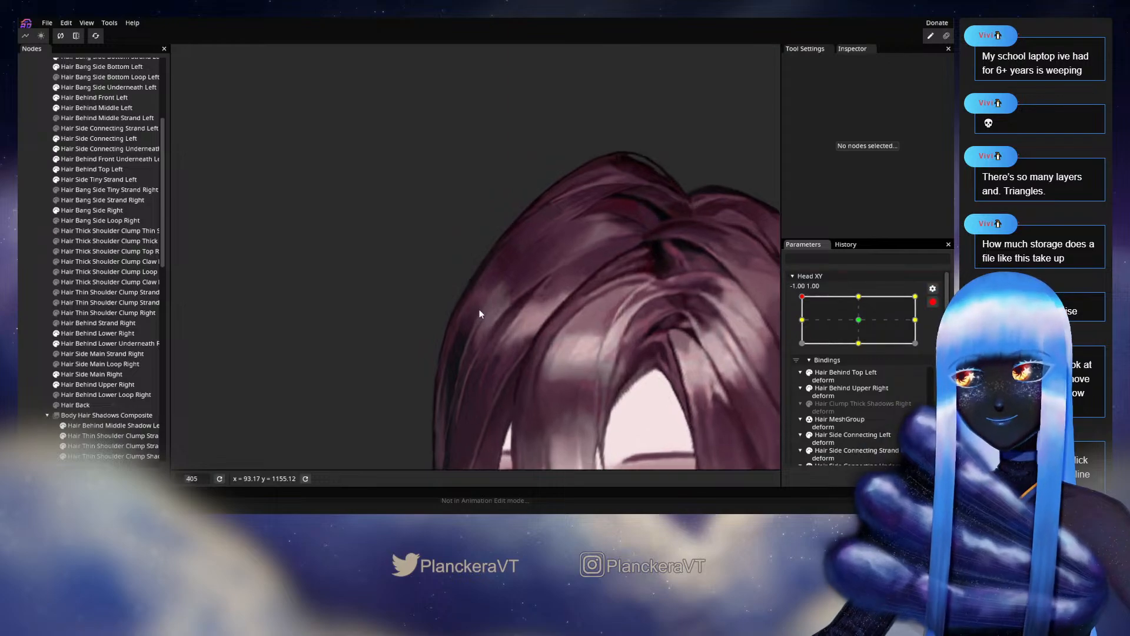
pyautogui.scroll(5, 480, 314)
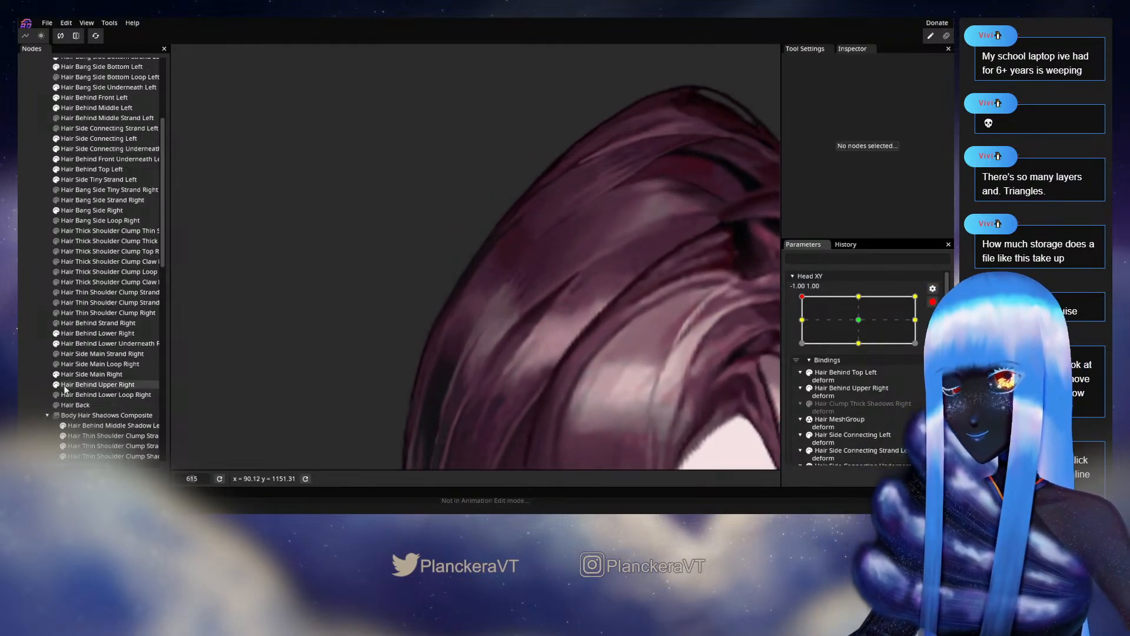
pyautogui.click(65, 386)
pyautogui.scroll(1, 434, 291)
pyautogui.click(91, 343)
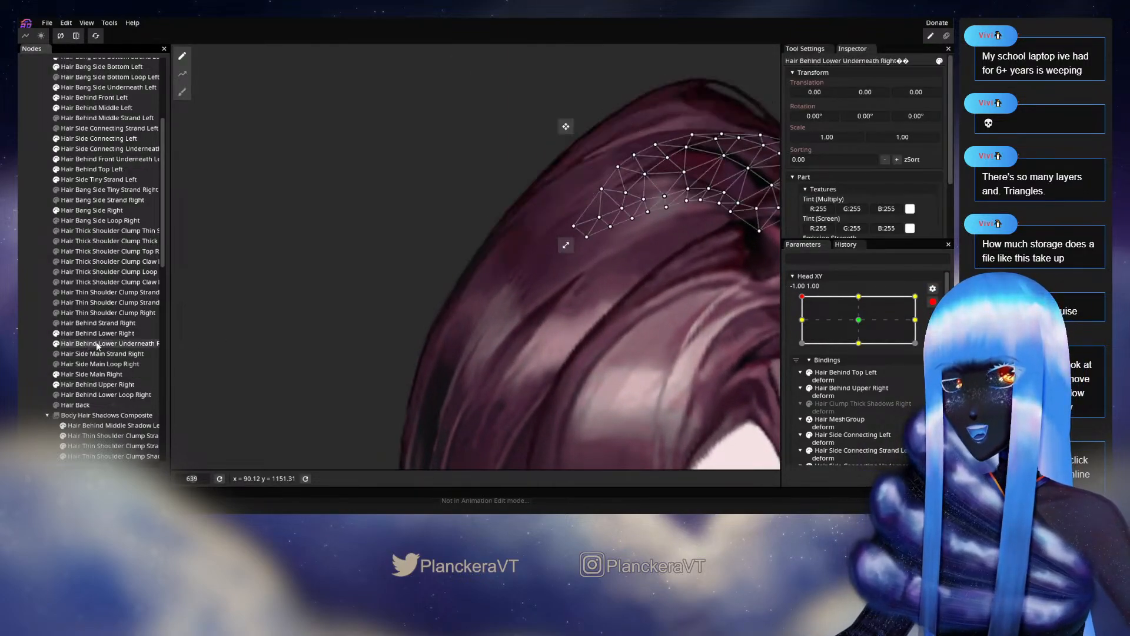
pyautogui.click(91, 334)
pyautogui.scroll(1, 560, 261)
pyautogui.scroll(1, 561, 260)
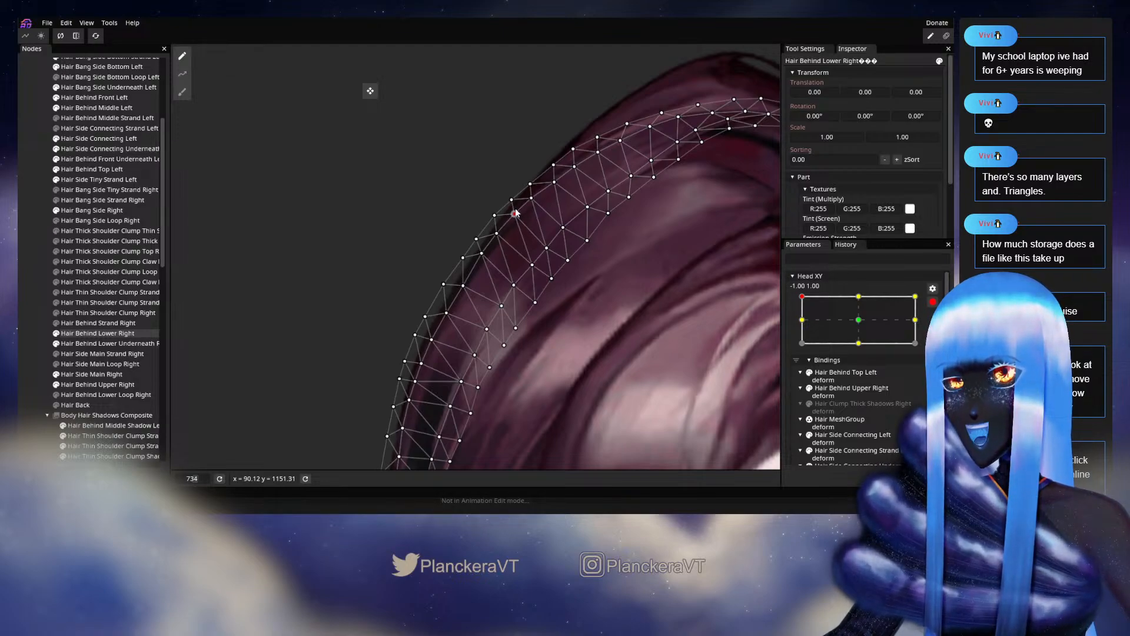
pyautogui.moveTo(492, 243); pyautogui.dragTo(494, 245)
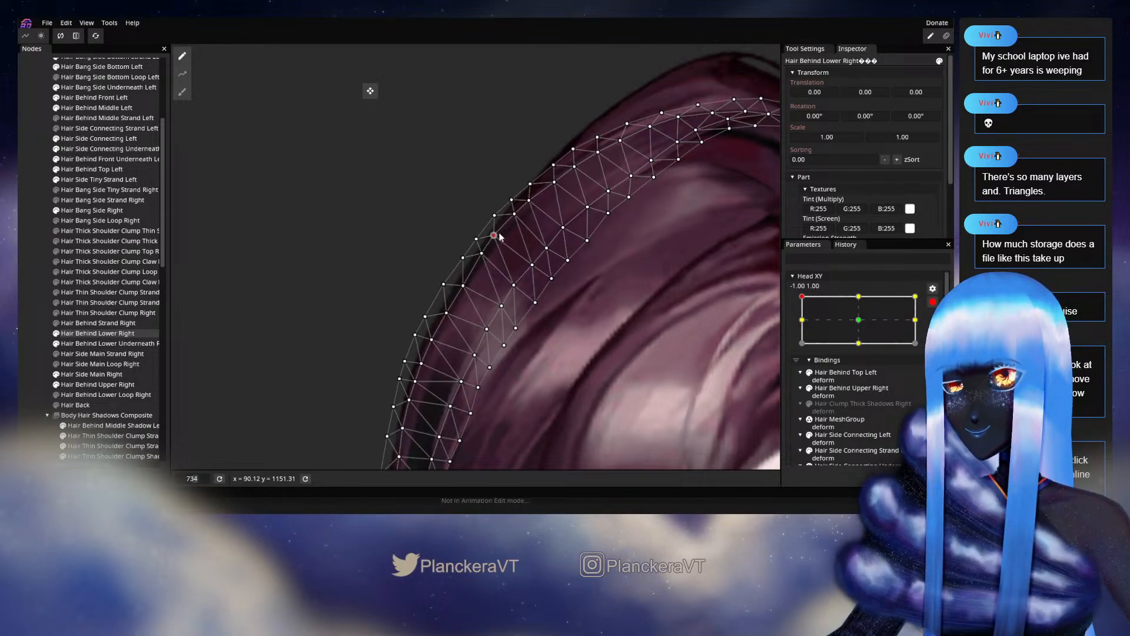
pyautogui.moveTo(499, 236); pyautogui.dragTo(501, 237)
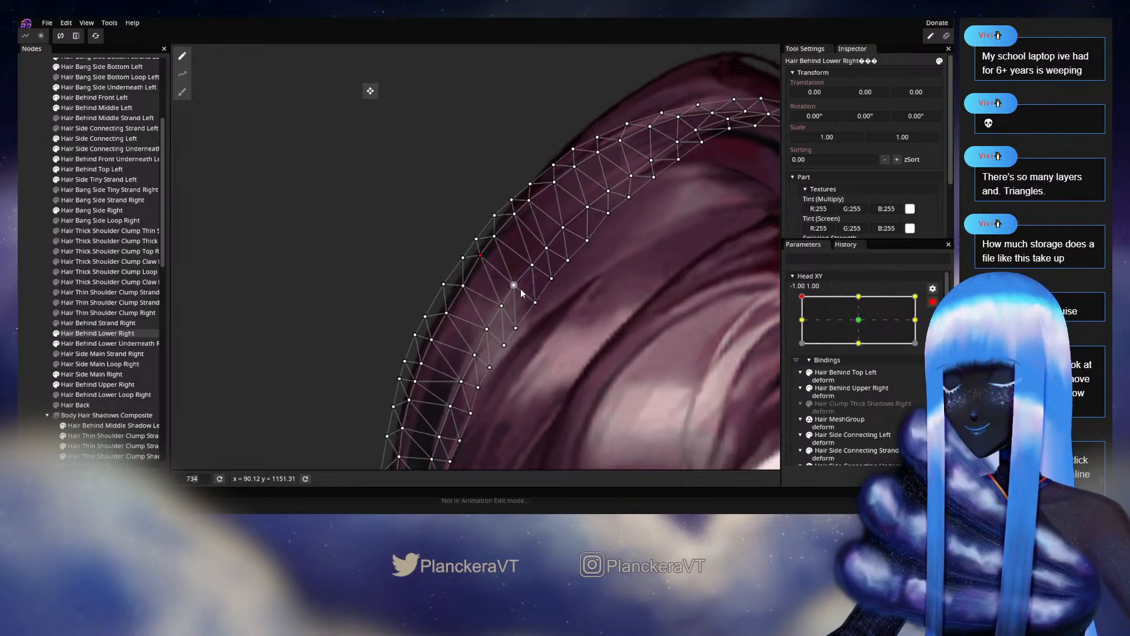
pyautogui.moveTo(513, 290); pyautogui.dragTo(511, 293)
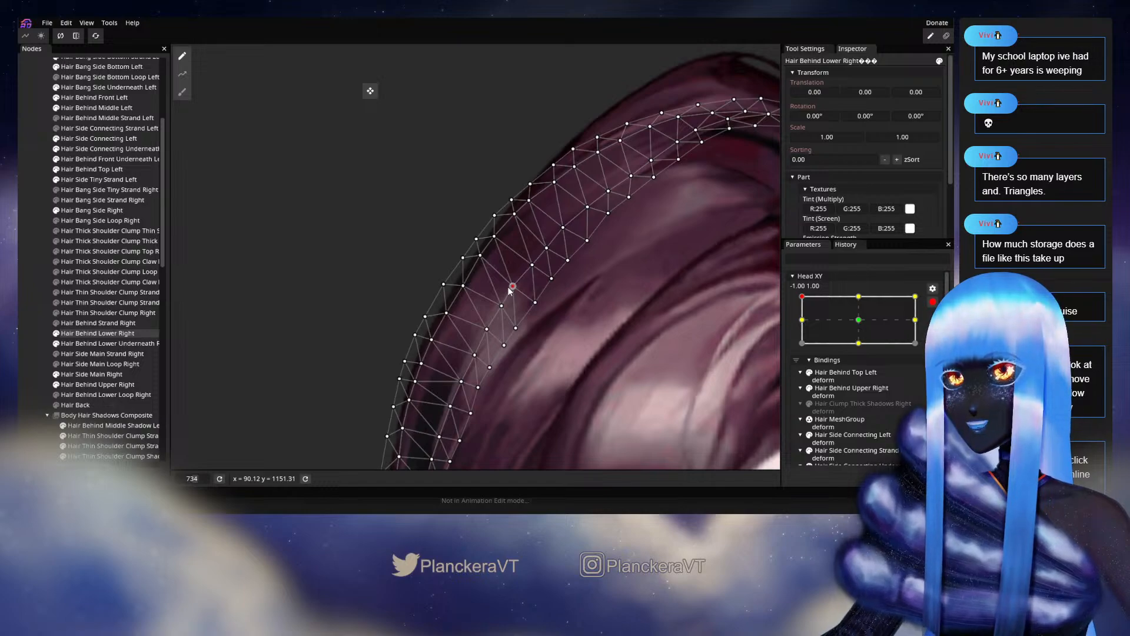
pyautogui.press('Escape')
# - Leave keypoint editing, preview the head turn near Head XY -1.00, 1.00, and inspect the crown's left outline
pyautogui.scroll(-3, 592, 282)
pyautogui.scroll(-10, 636, 294)
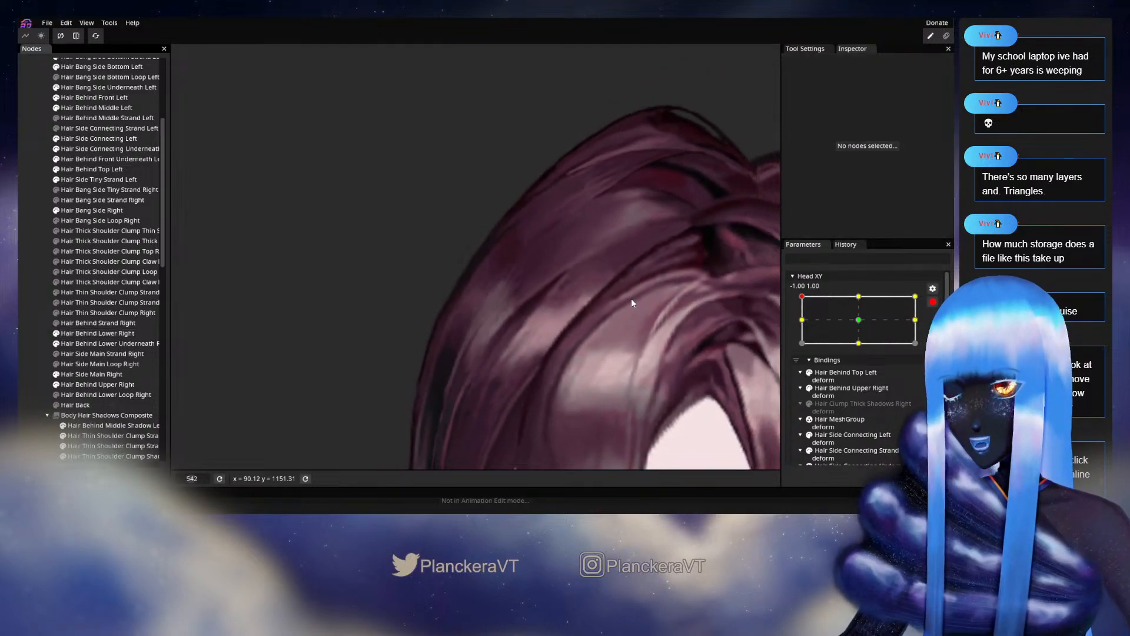
pyautogui.scroll(-4, 606, 299)
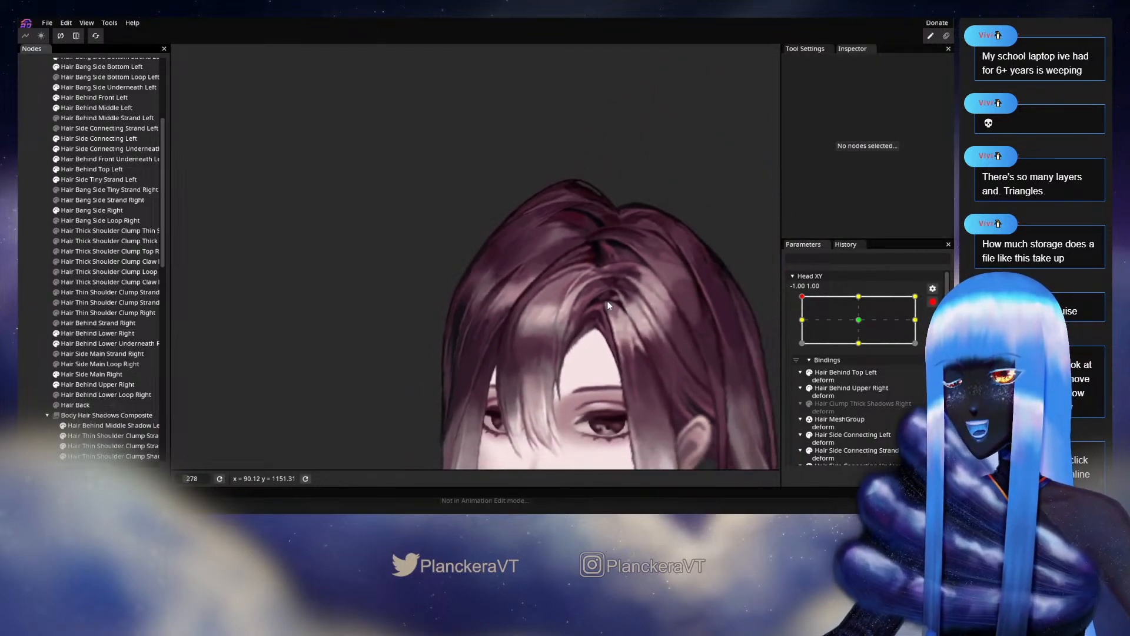
pyautogui.scroll(-2, 608, 328)
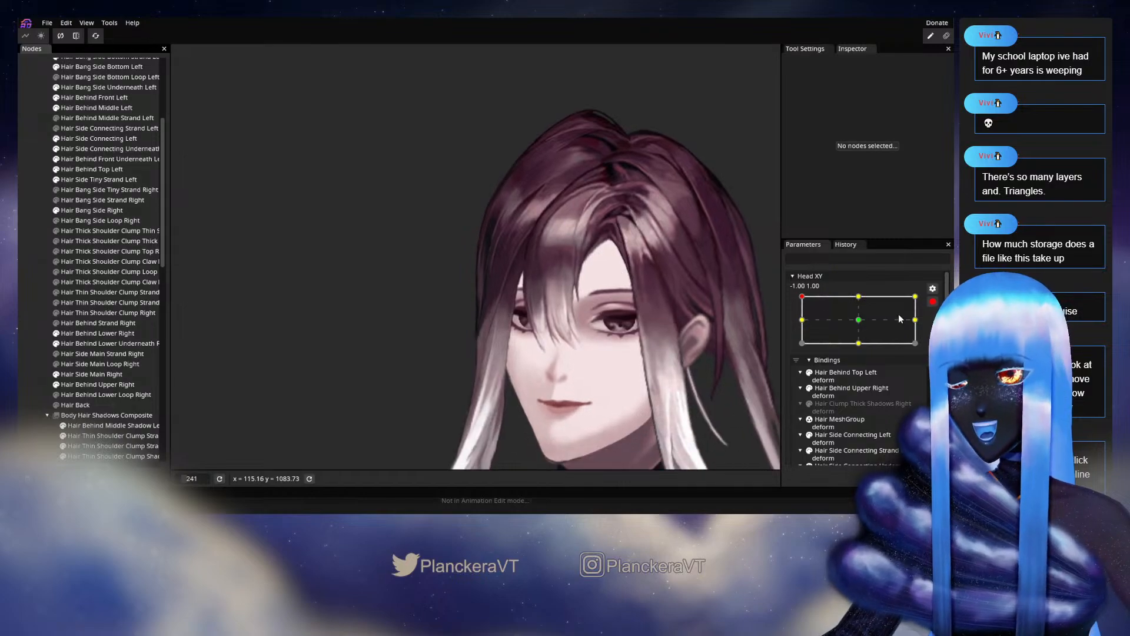
pyautogui.click(932, 301)
pyautogui.moveTo(803, 326)
pyautogui.mouseDown()
pyautogui.moveTo(797, 352)
pyautogui.moveTo(804, 327)
pyautogui.moveTo(846, 324)
pyautogui.moveTo(814, 318)
pyautogui.moveTo(863, 313)
pyautogui.moveTo(793, 327)
pyautogui.moveTo(789, 348)
pyautogui.moveTo(790, 321)
pyautogui.mouseUp()
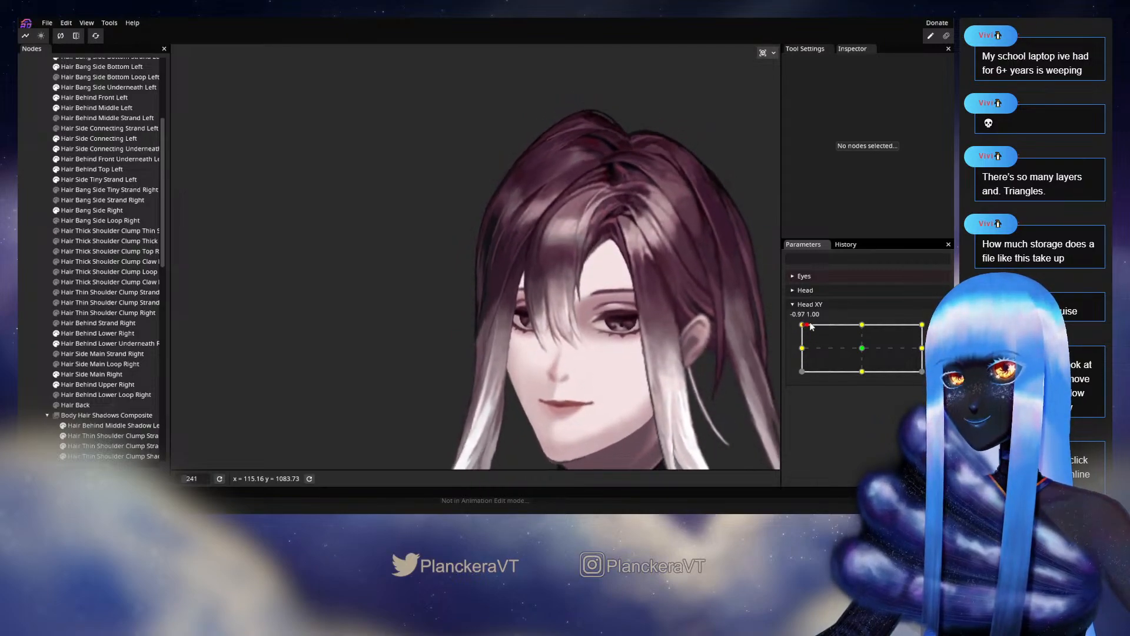
pyautogui.scroll(5, 579, 221)
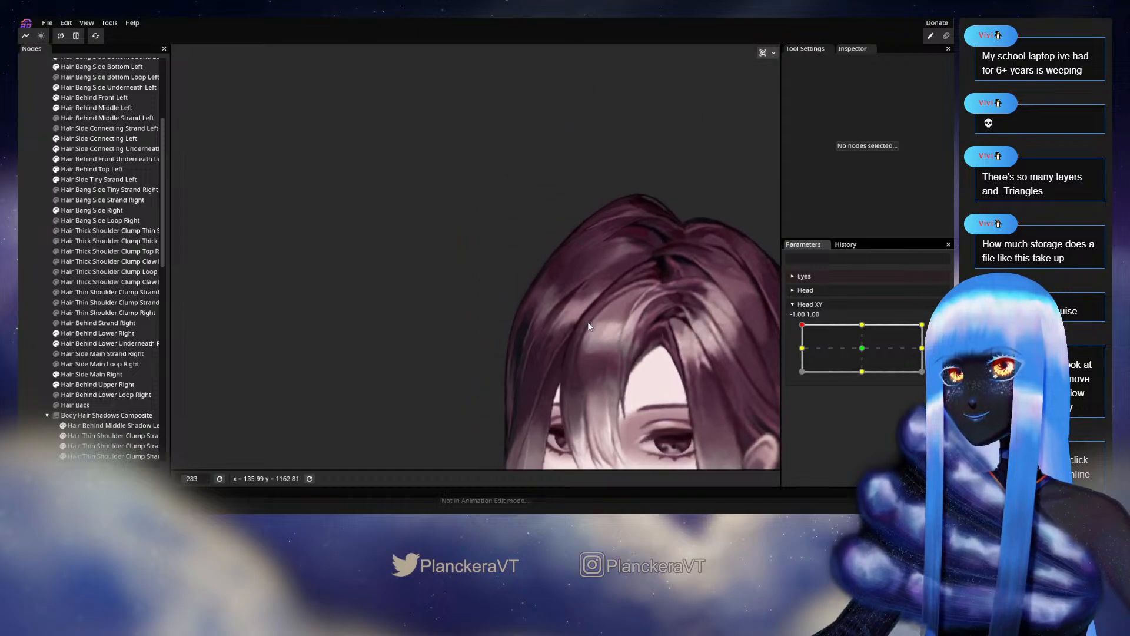
# - Reopen the Head XY keypoint -1.00, 1.00, adjust Hair Behind Lower Right's mid-band vertex along the upper left bend, and deselect the mesh
pyautogui.scroll(5, 565, 301)
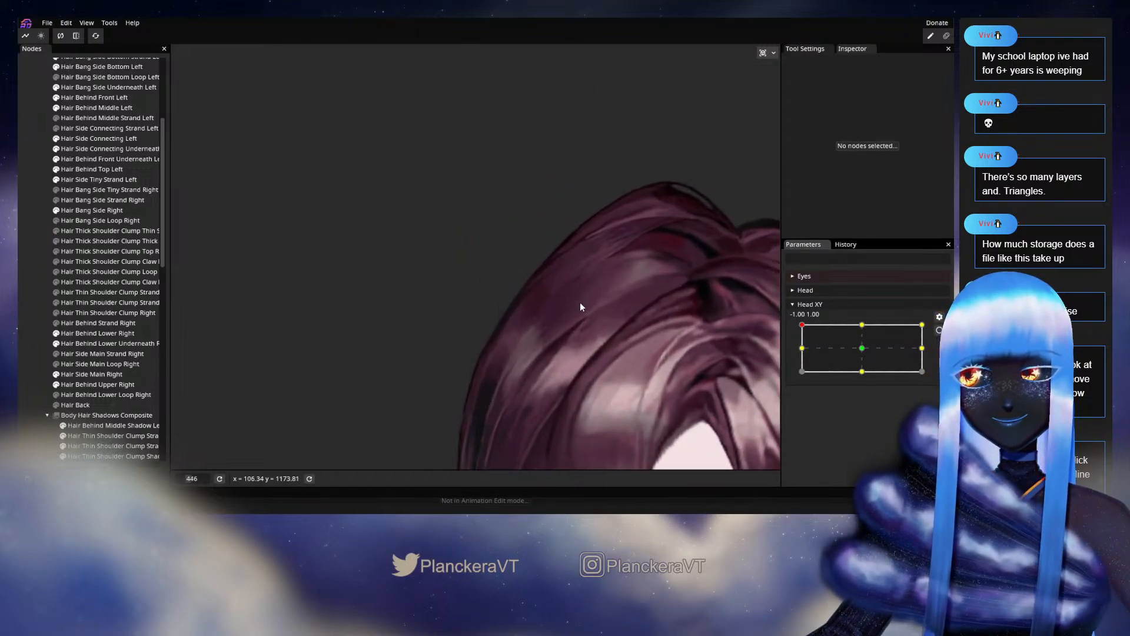
pyautogui.click(916, 333)
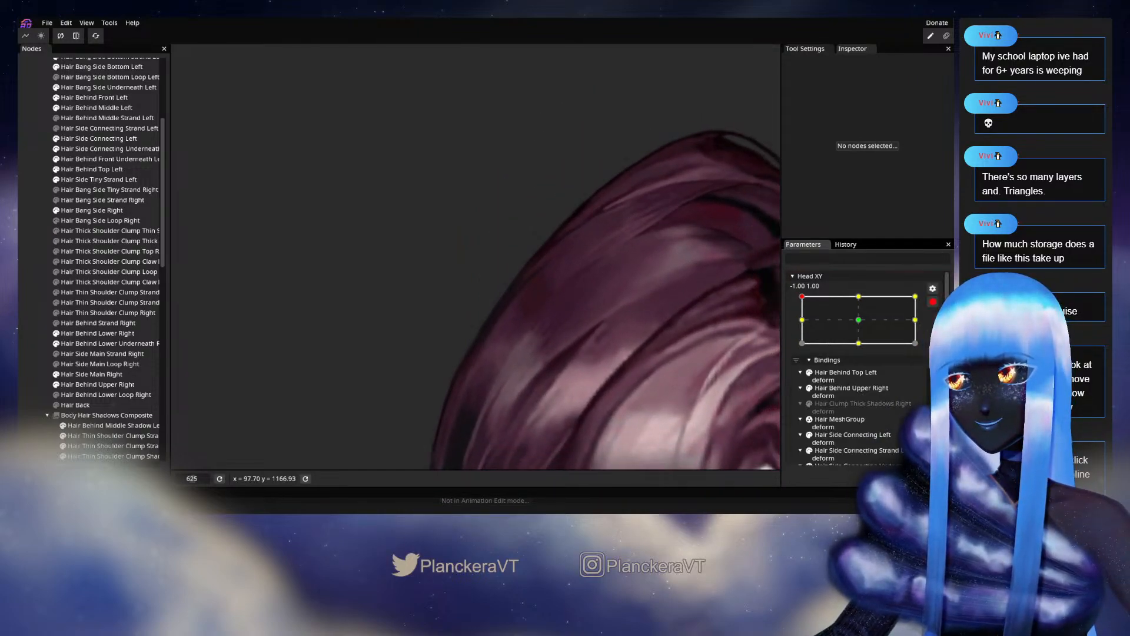
pyautogui.scroll(2, 543, 312)
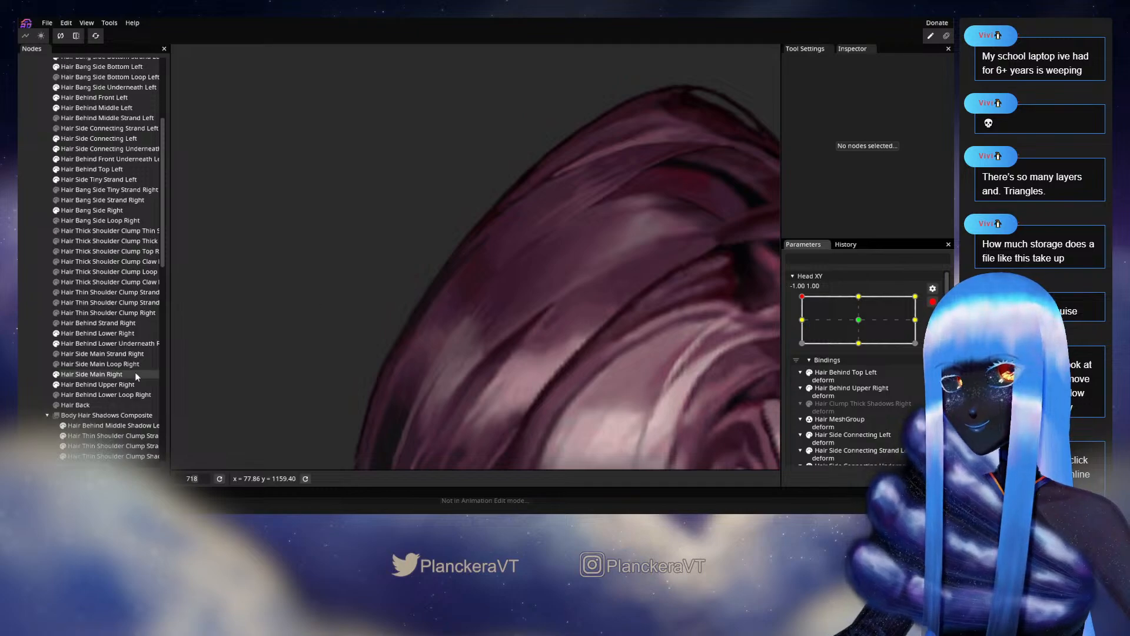
pyautogui.click(109, 332)
pyautogui.scroll(2, 444, 293)
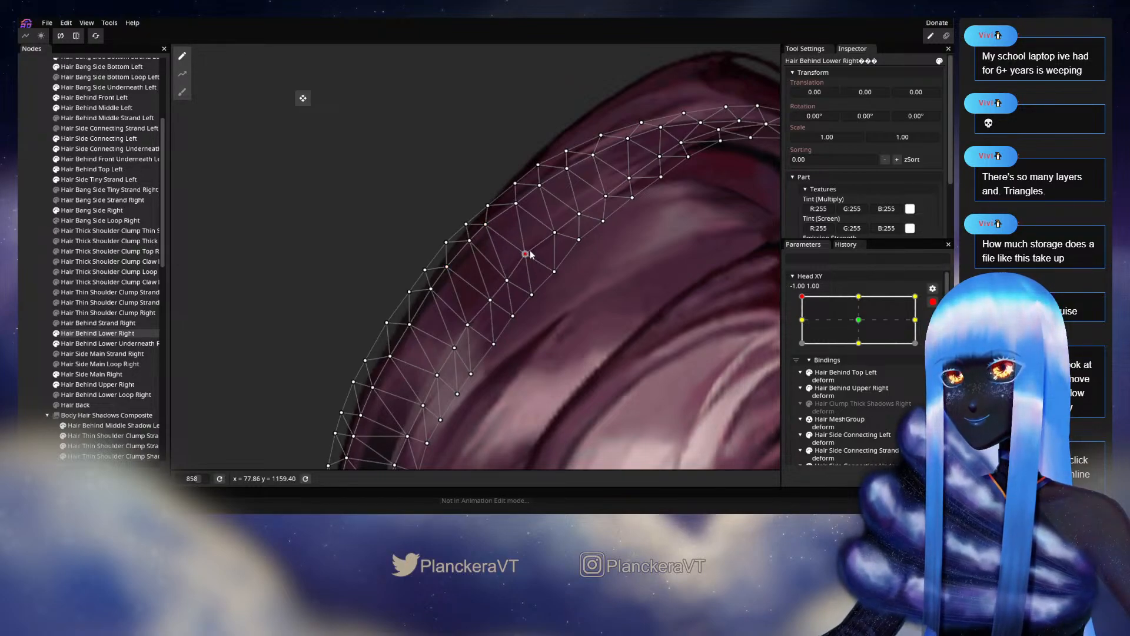
pyautogui.click(568, 323)
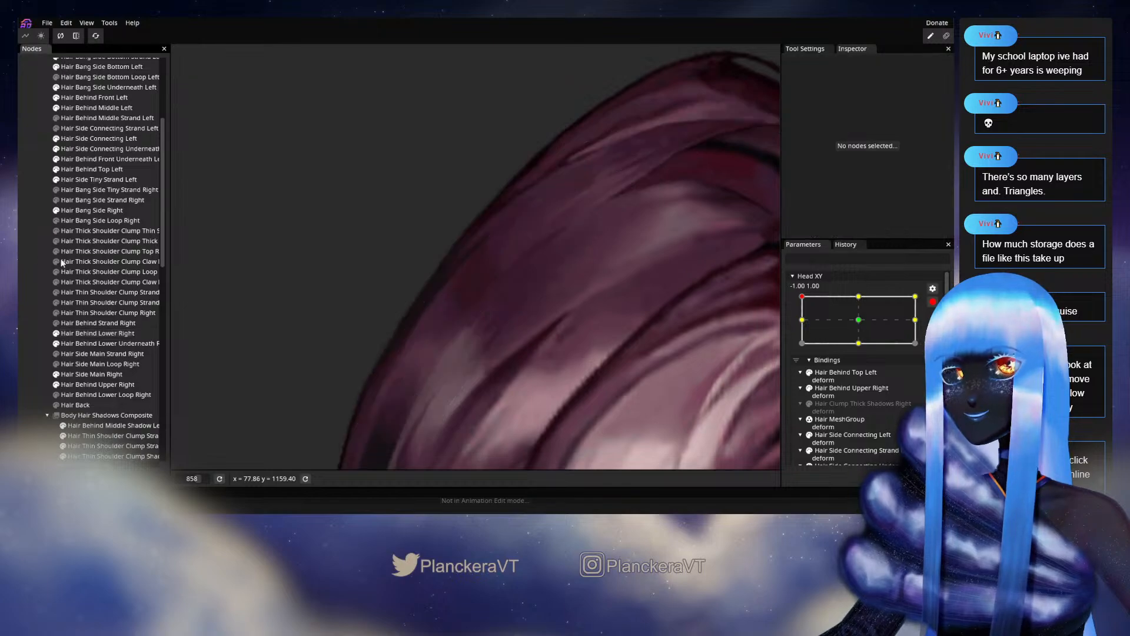
# - Nudge Hair Behind Upper Right's outer and inner vertices along the crown's upper left outline at Head XY -1.00, 1.00, then deselect it
pyautogui.scroll(-5, 571, 322)
pyautogui.scroll(4, 577, 327)
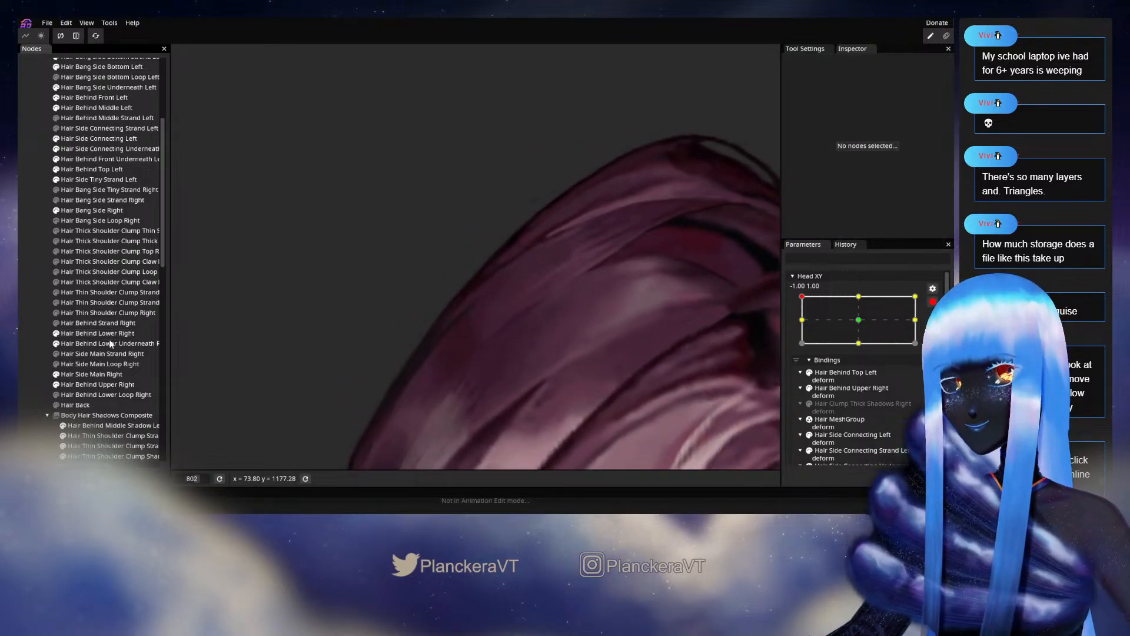
pyautogui.click(85, 375)
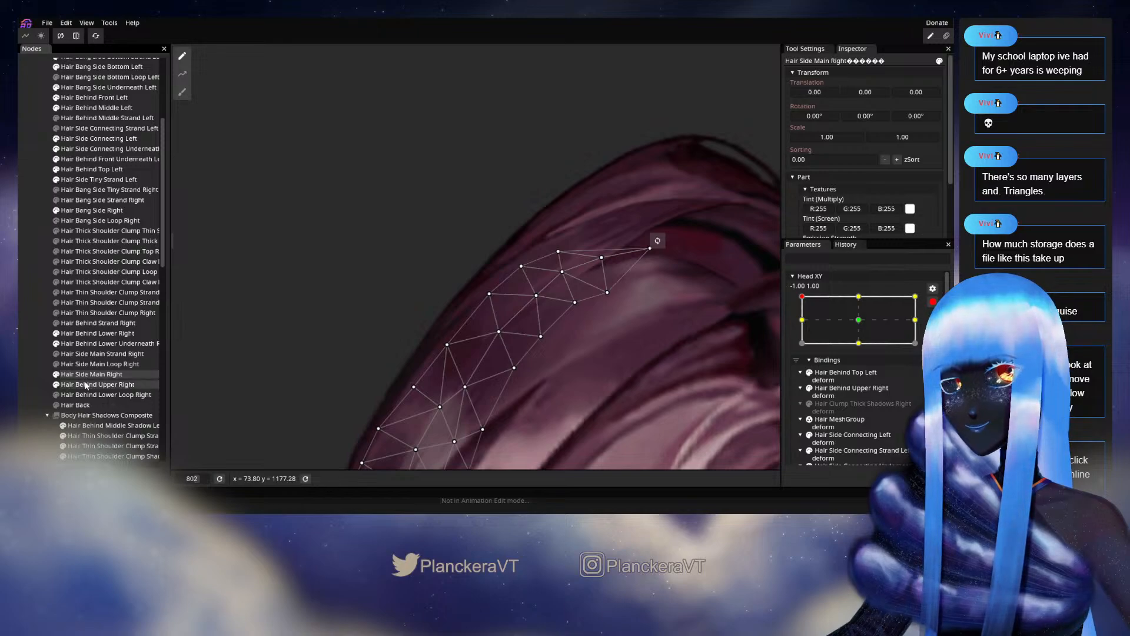
pyautogui.click(85, 385)
pyautogui.scroll(4, 376, 299)
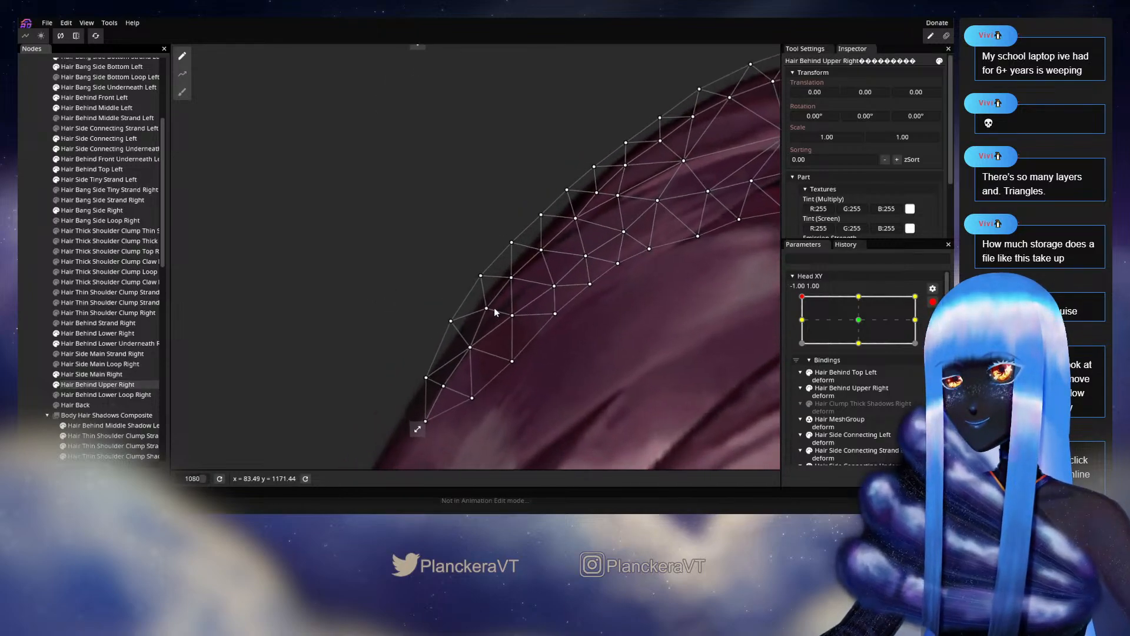
pyautogui.click(494, 309)
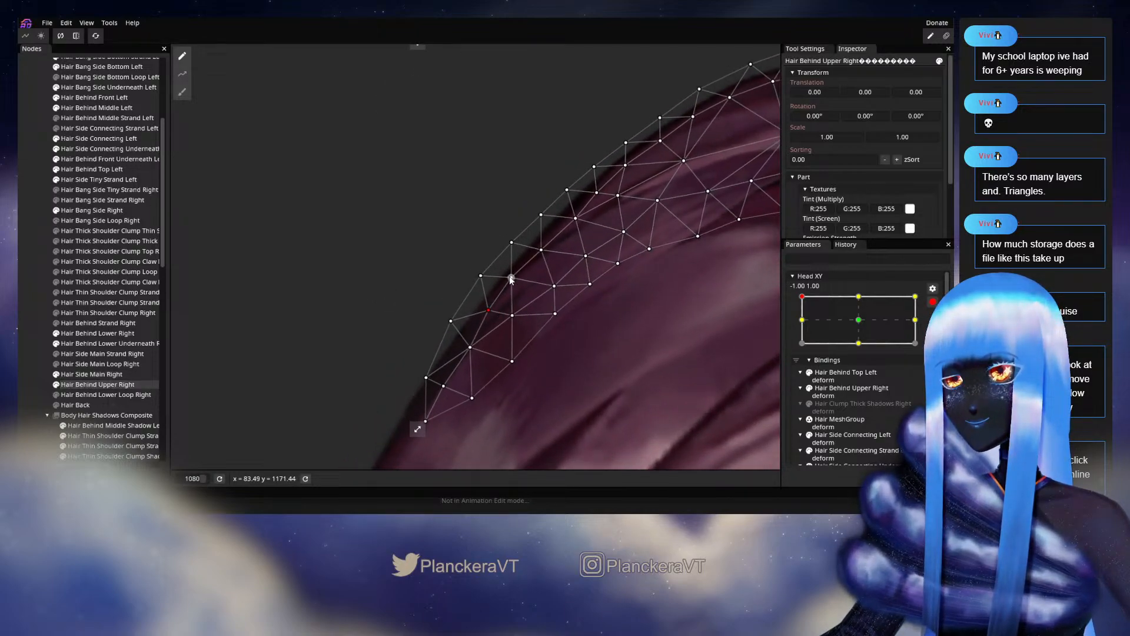
pyautogui.click(512, 242)
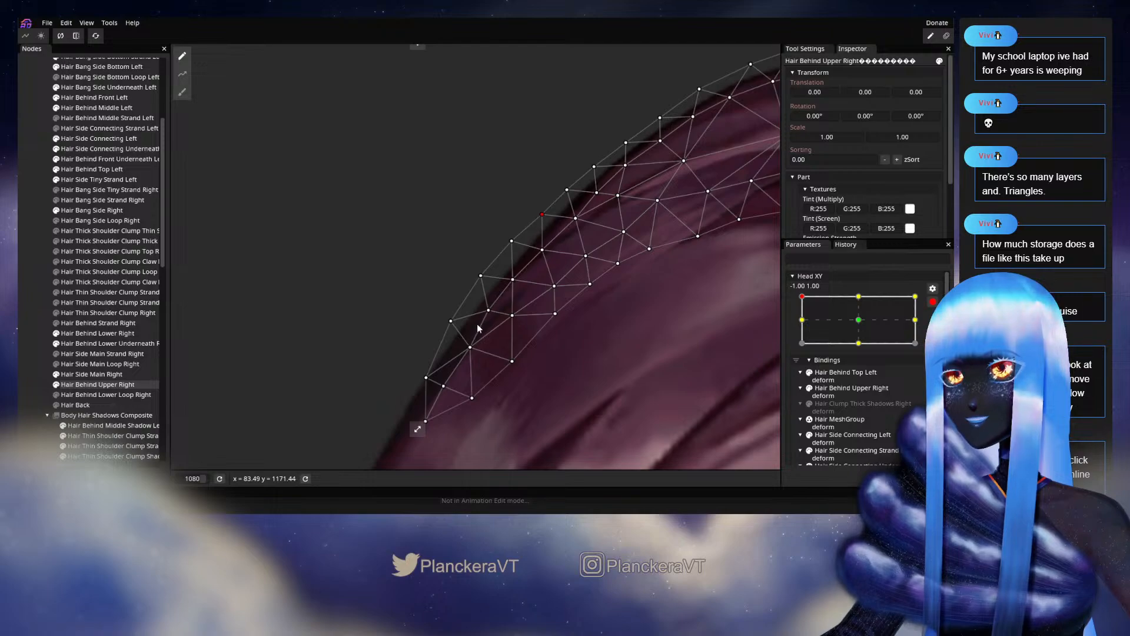
pyautogui.click(20, 281)
# - Leave keypoint editing and preview the hair between Head XY -1.00, 1.00 and -0.94, 1.00
pyautogui.scroll(-5, 490, 319)
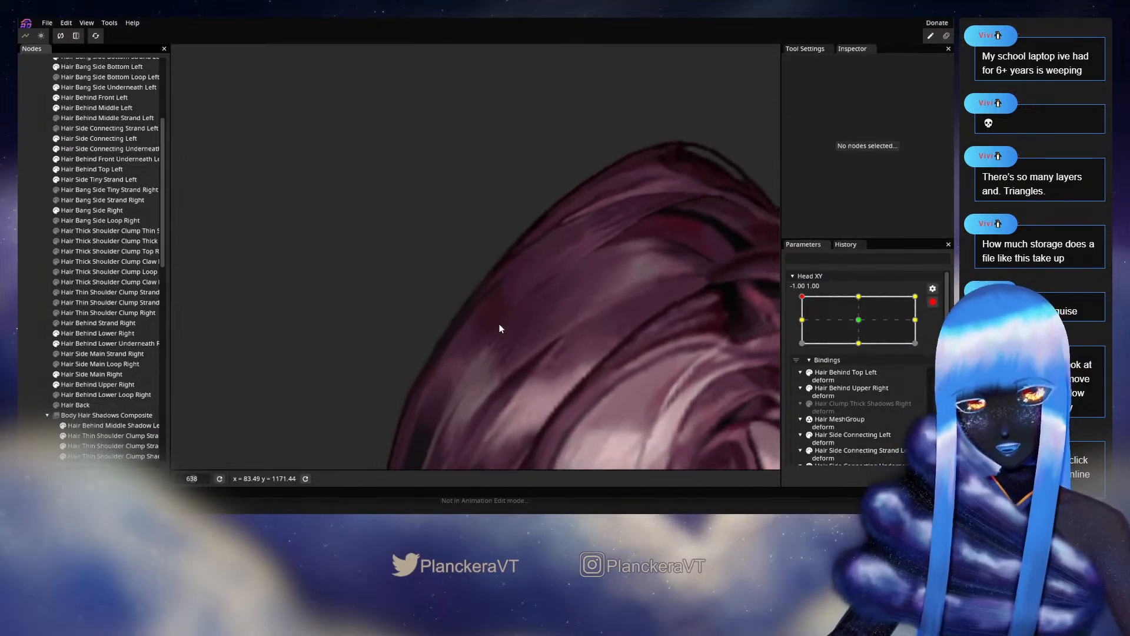
pyautogui.scroll(-5, 499, 329)
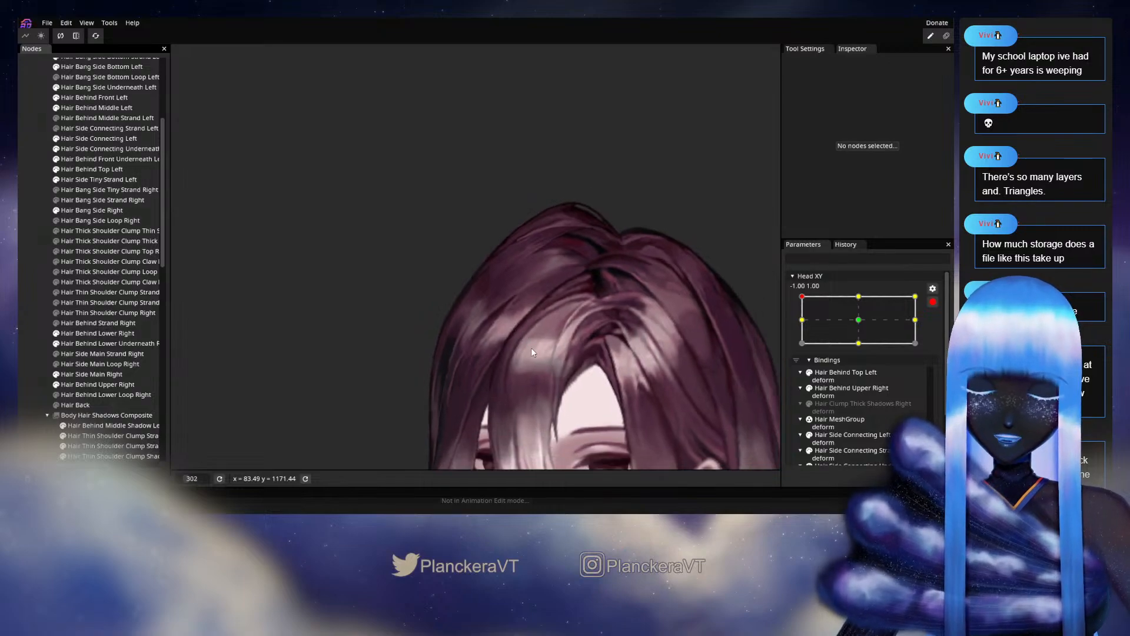
pyautogui.moveTo(531, 352); pyautogui.dragTo(546, 275)
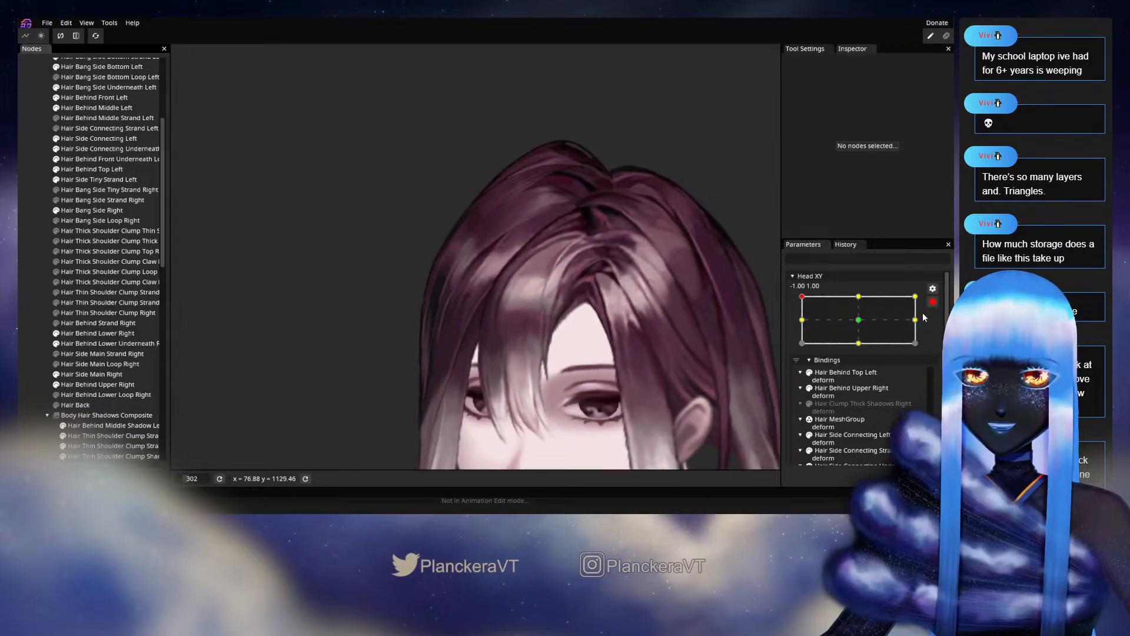
pyautogui.click(932, 302)
pyautogui.moveTo(801, 325)
pyautogui.mouseDown()
pyautogui.moveTo(833, 323)
pyautogui.moveTo(816, 329)
pyautogui.moveTo(862, 351)
pyautogui.moveTo(799, 352)
pyautogui.moveTo(805, 325)
pyautogui.mouseUp()
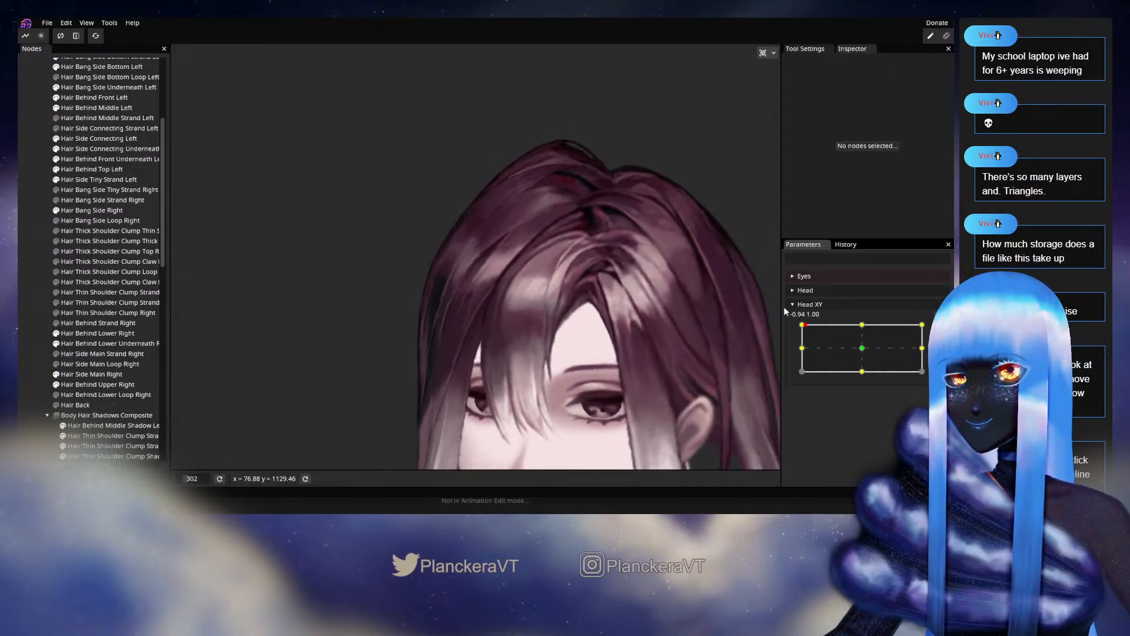
# - Reopen the Head XY keypoint -1.00, 1.00, nudge Hair Behind Lower Right's vertex just inside the upper left outline, and deselect the mesh
pyautogui.scroll(5, 639, 273)
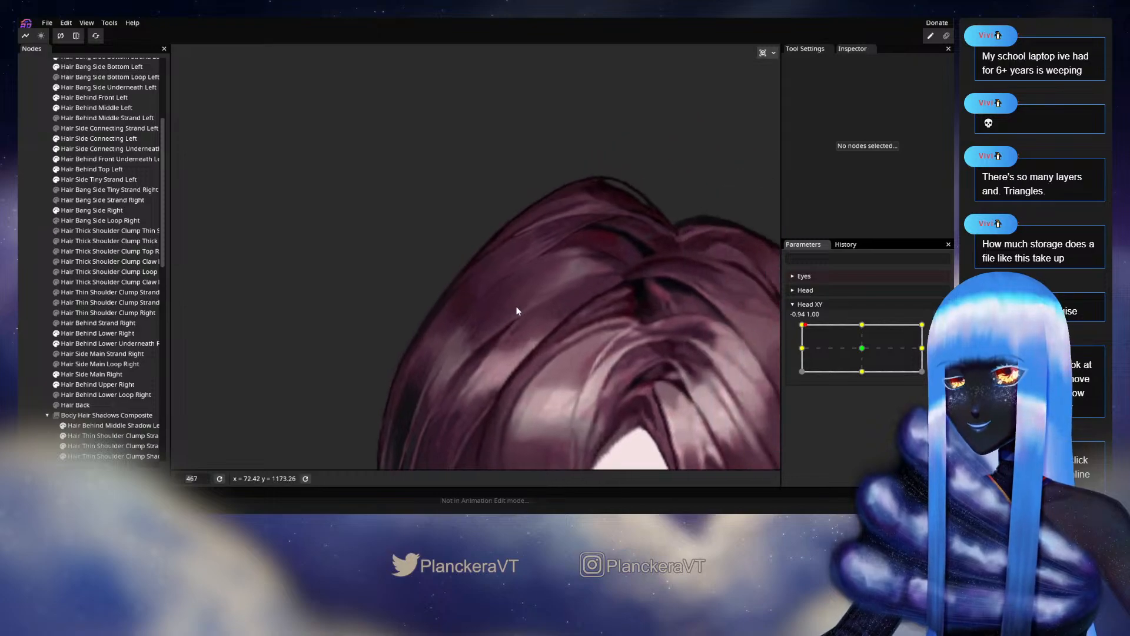
pyautogui.scroll(5, 518, 311)
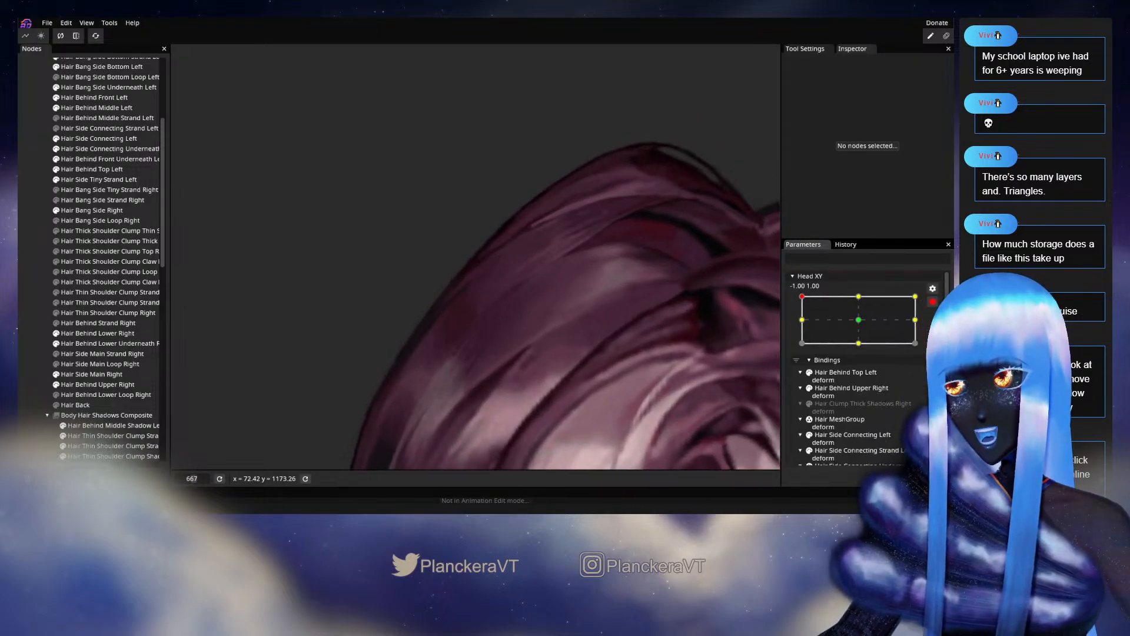
pyautogui.click(100, 334)
pyautogui.scroll(2, 542, 301)
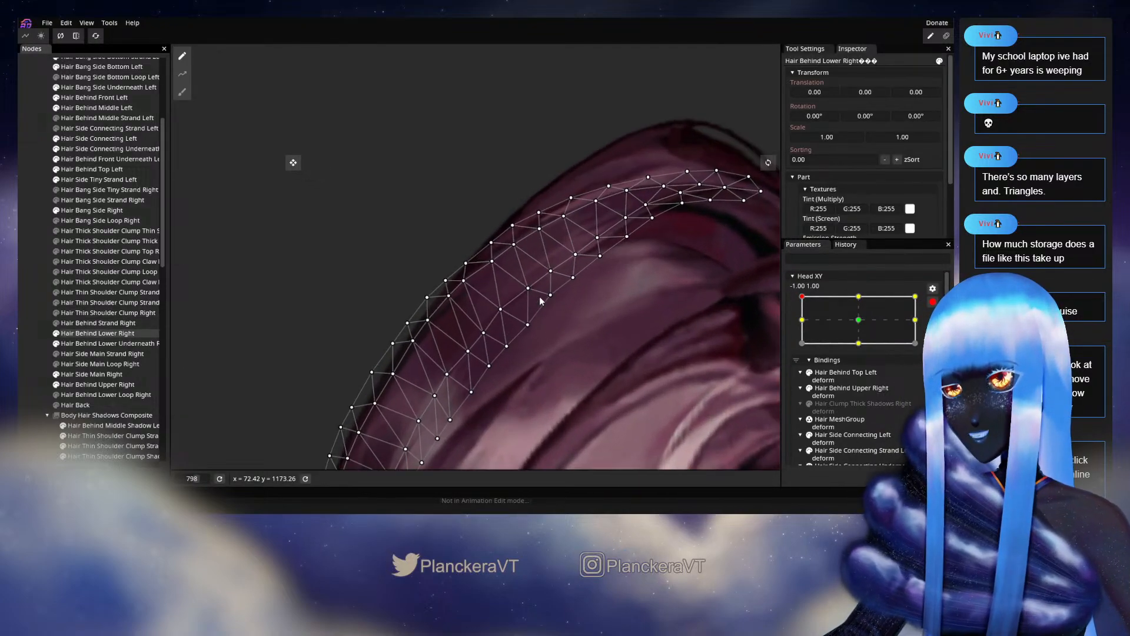
pyautogui.scroll(1, 465, 289)
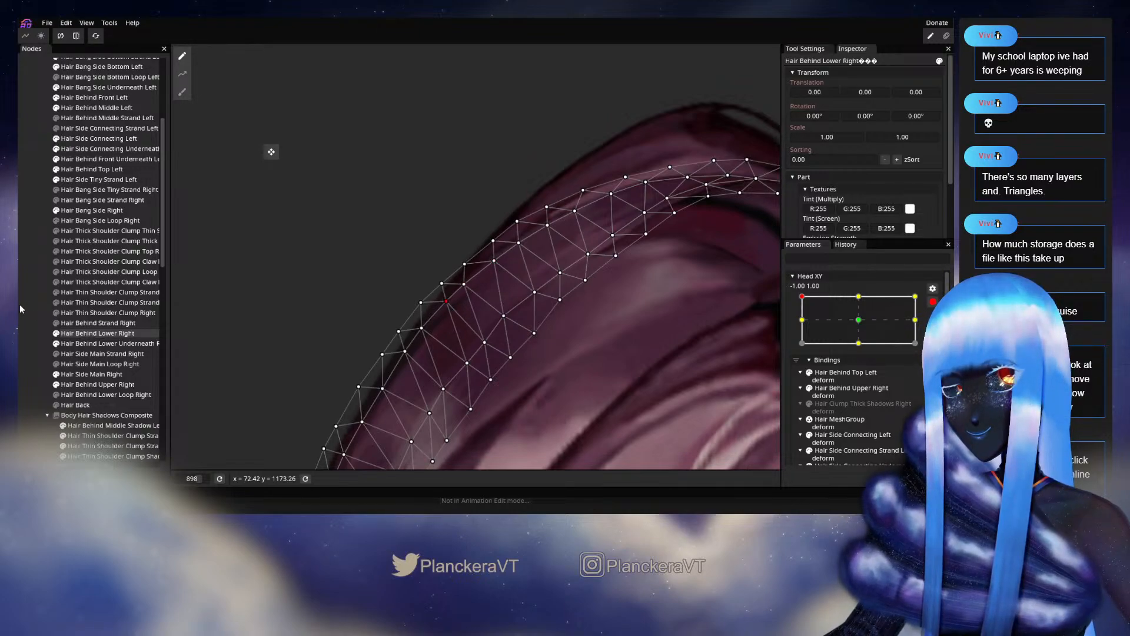
pyautogui.click(671, 351)
# - Leave keypoint editing and preview the crown's left outline around Head XY -1.00, 1.00
pyautogui.scroll(-3, 671, 352)
pyautogui.scroll(-1, 597, 319)
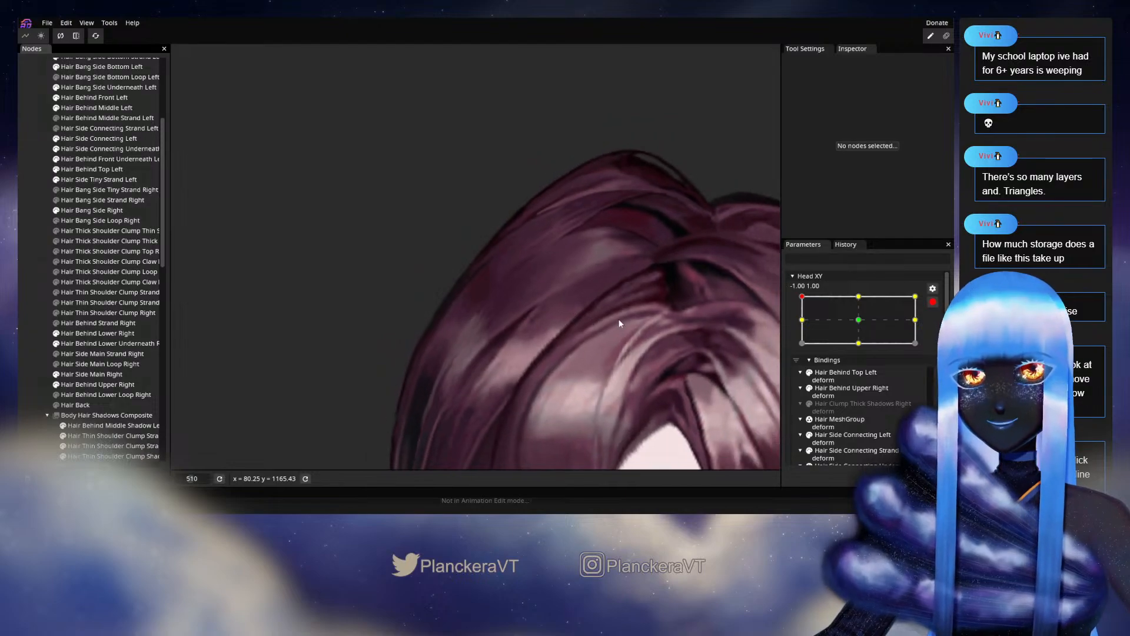
pyautogui.scroll(2, 902, 310)
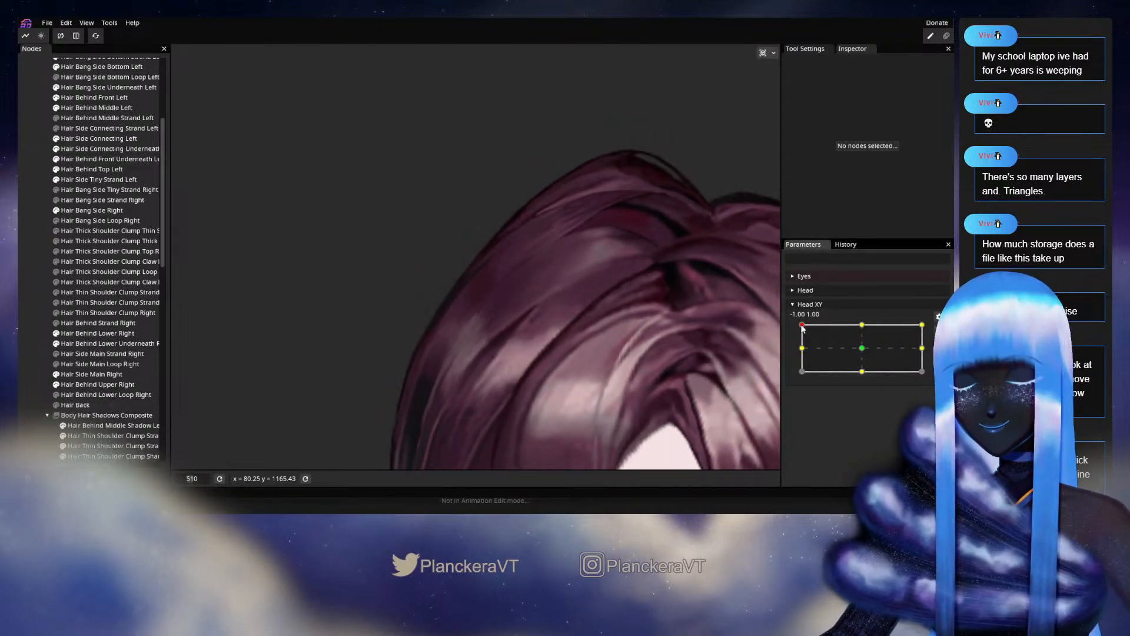
pyautogui.moveTo(799, 328)
pyautogui.mouseDown()
pyautogui.moveTo(801, 352)
pyautogui.moveTo(796, 328)
pyautogui.mouseUp()
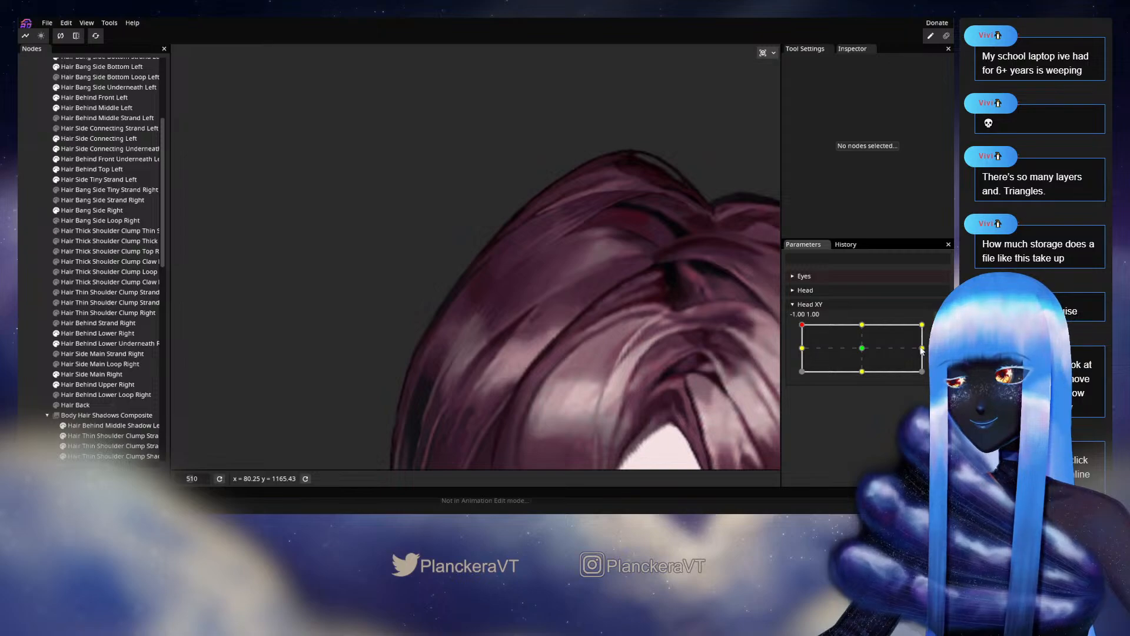
# - Return to editing Head XY keypoint -1.00, 1.00, shift Hair Behind Lower Right's vertex inside the outline lower on the bend, and deselect it
pyautogui.scroll(2, 466, 327)
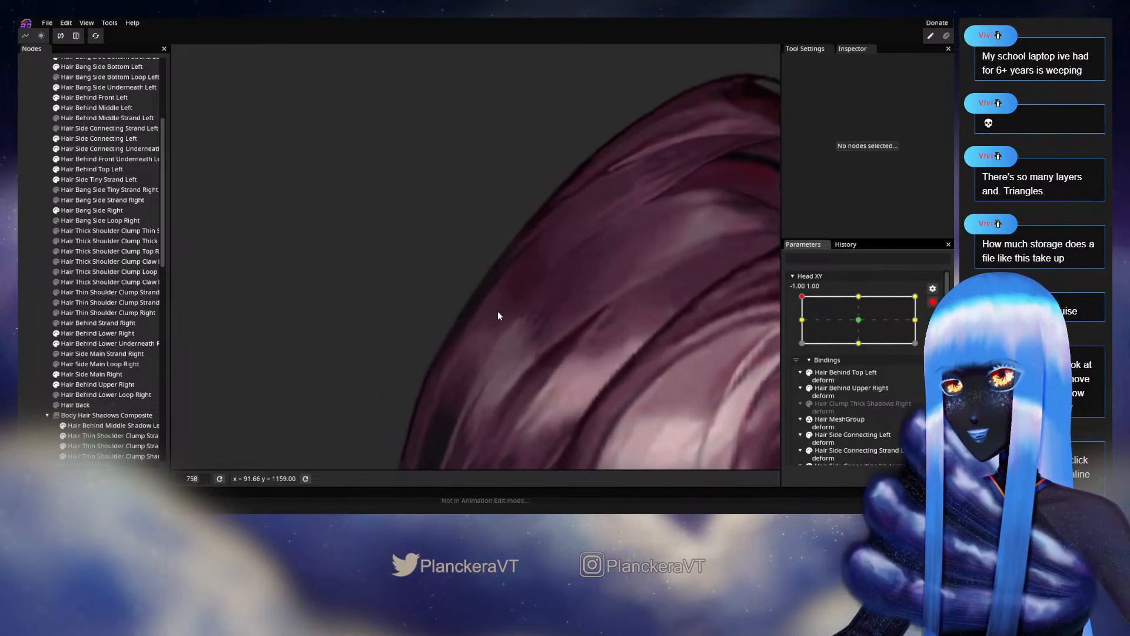
pyautogui.scroll(1, 498, 317)
pyautogui.click(94, 334)
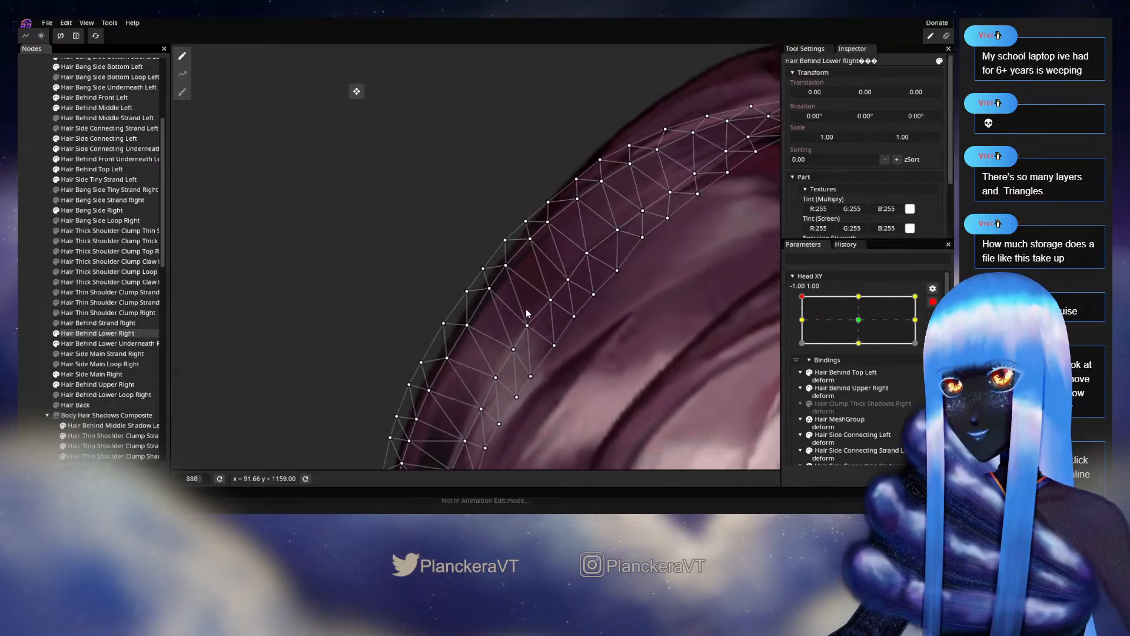
pyautogui.scroll(1, 527, 313)
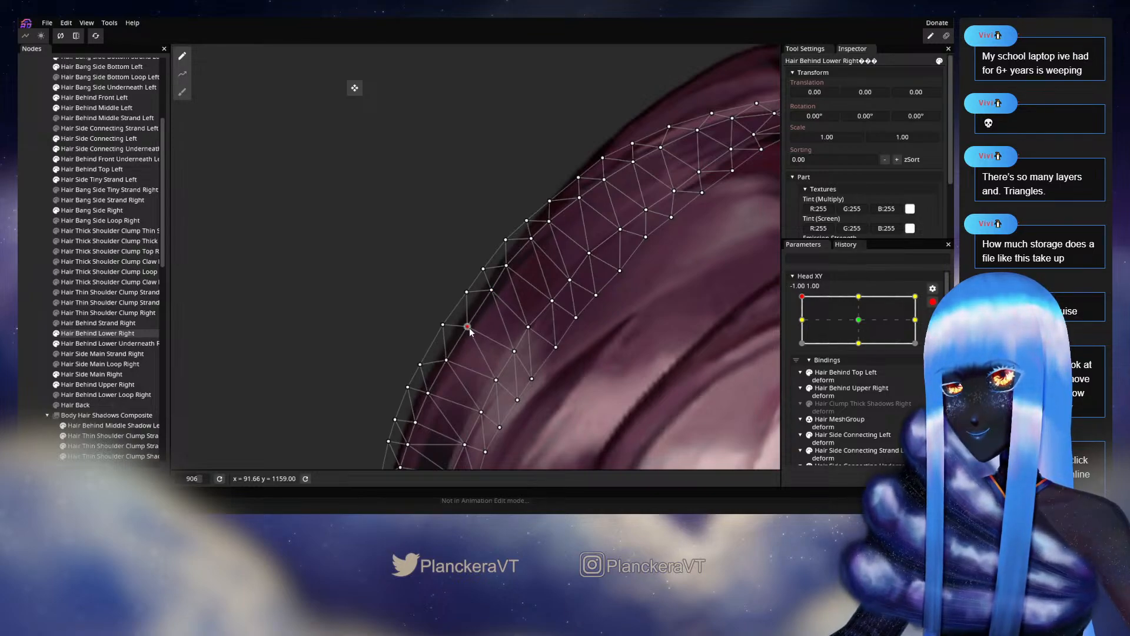
pyautogui.click(659, 327)
# - Leave keypoint editing and recheck the hair's movement near the Head XY -1.00, 1.00 pose
pyautogui.scroll(-5, 659, 326)
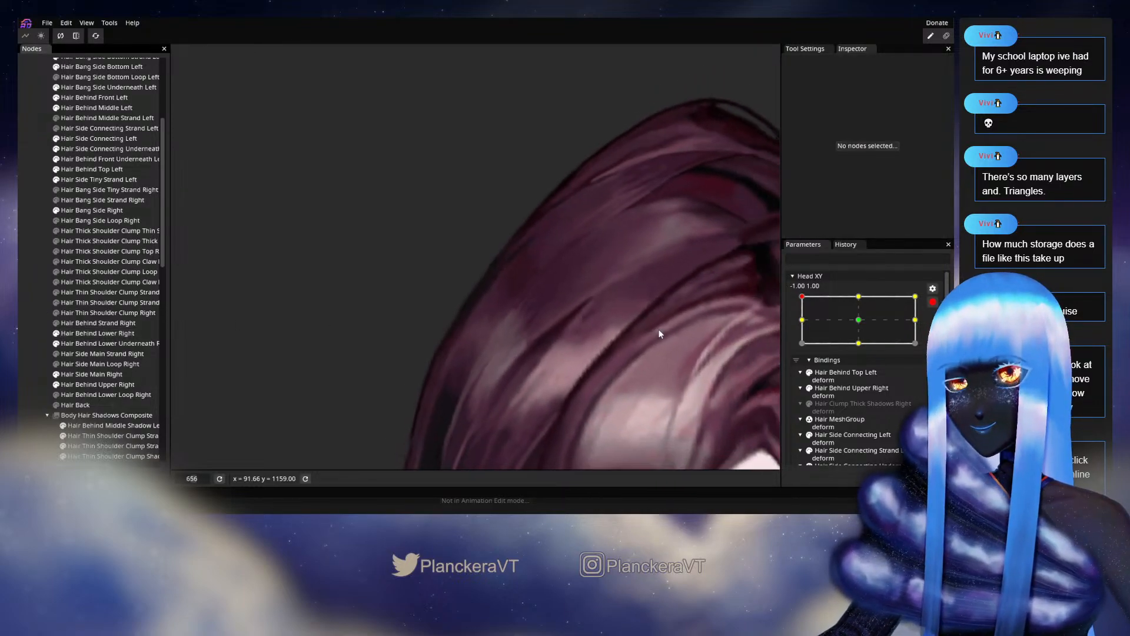
pyautogui.scroll(-3, 659, 335)
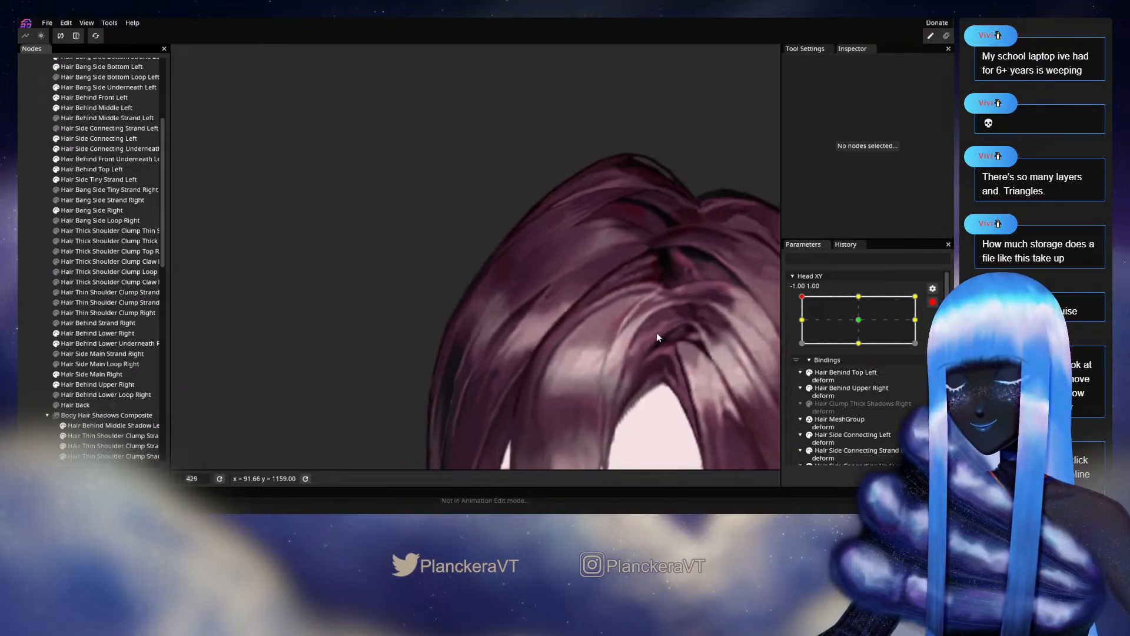
pyautogui.click(932, 302)
pyautogui.moveTo(802, 325)
pyautogui.mouseDown()
pyautogui.moveTo(801, 348)
pyautogui.moveTo(799, 325)
pyautogui.mouseUp()
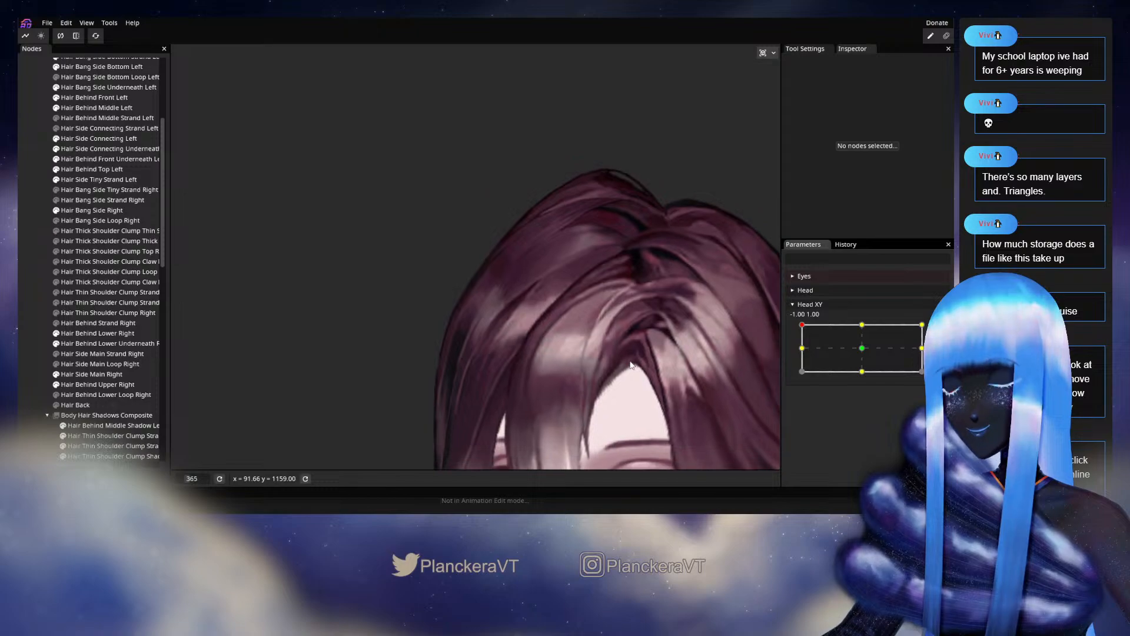
# - Preview the head turn on the whole bust, return to Head XY -1.00, 1.00, and save the project
pyautogui.scroll(-6, 638, 369)
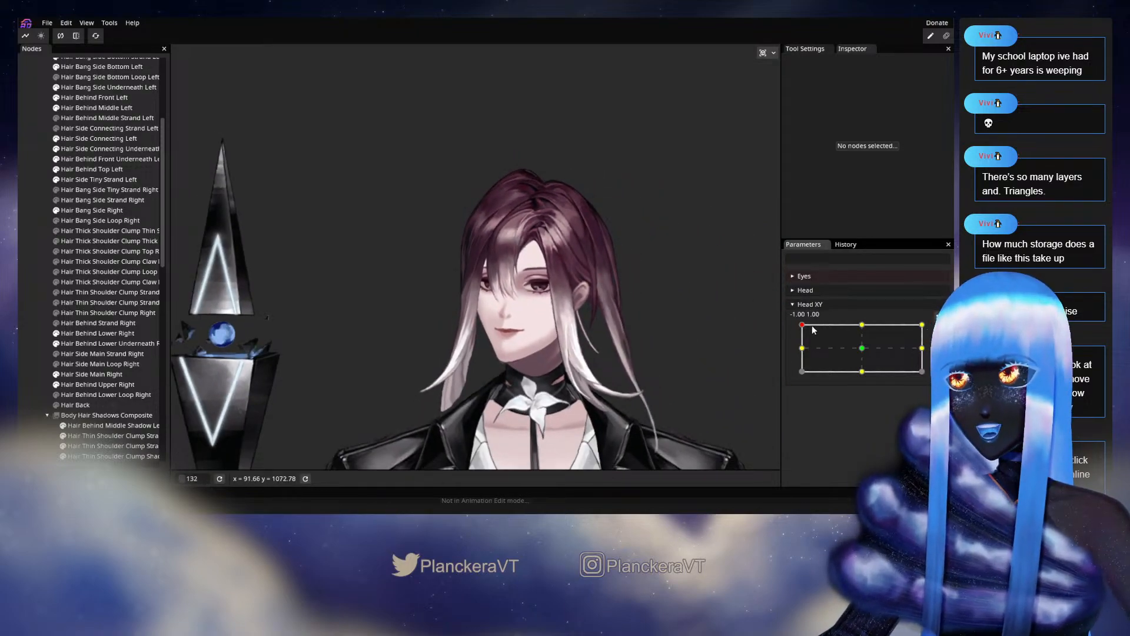
pyautogui.moveTo(801, 328); pyautogui.dragTo(562, 300)
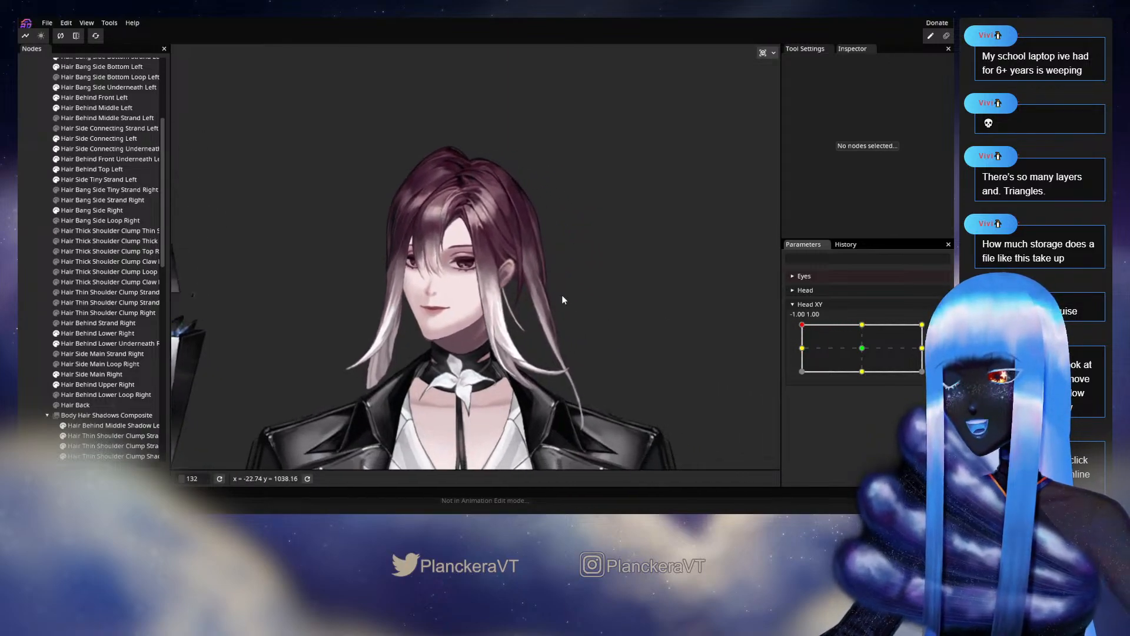
pyautogui.click(47, 23)
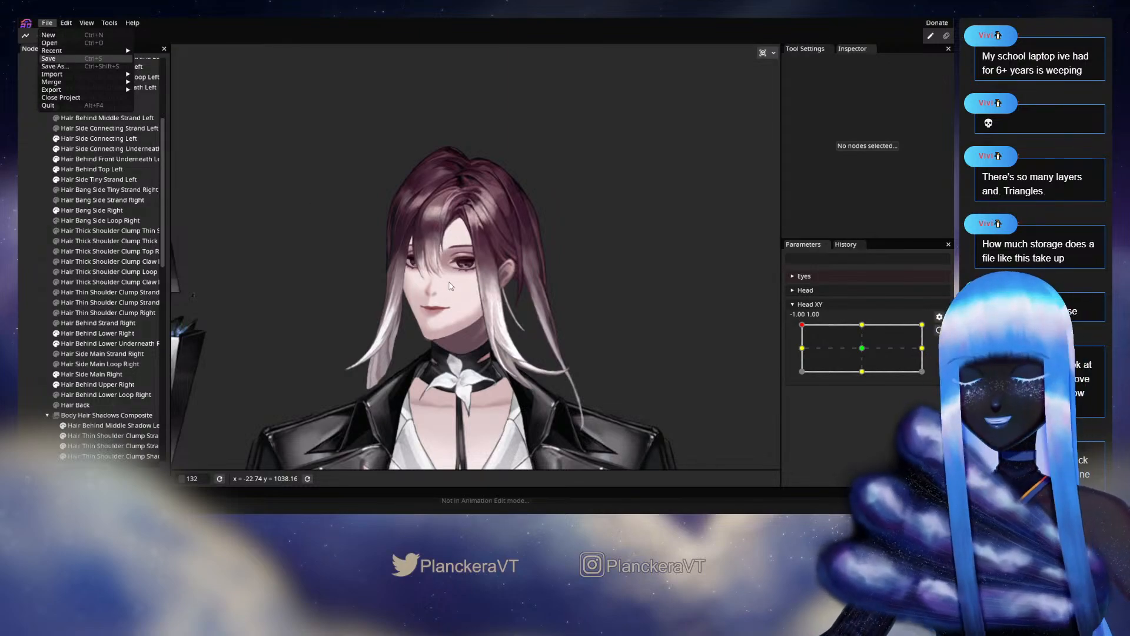
pyautogui.click(48, 58)
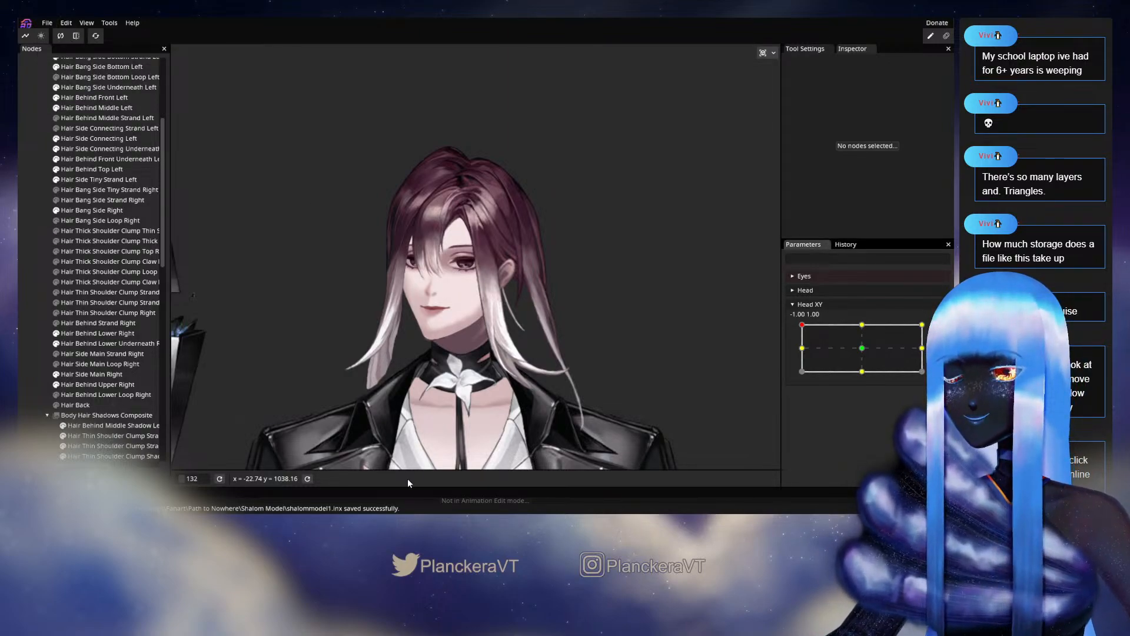